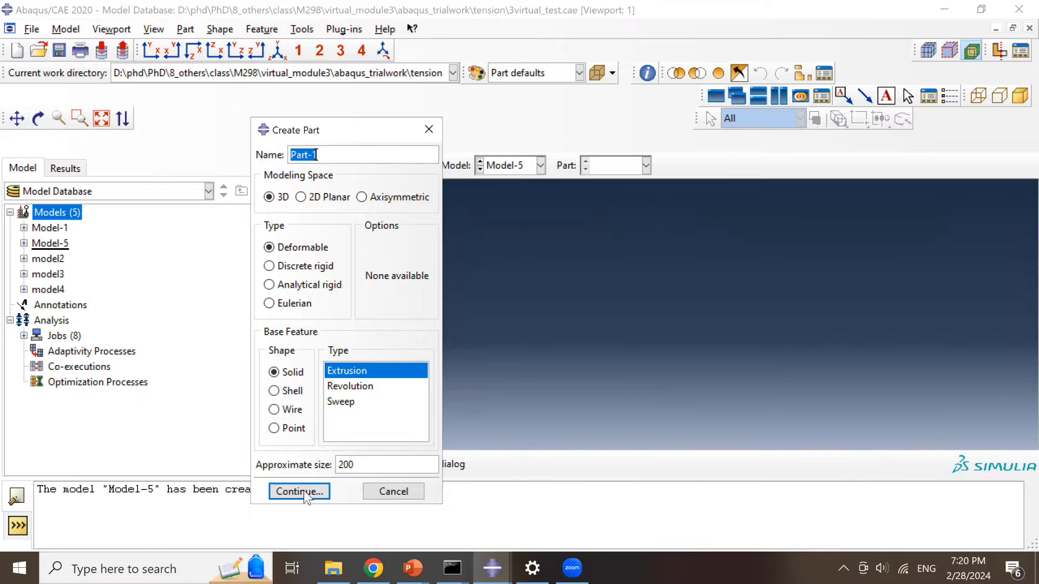
- Sketch a rectangle from the origin to the opposite corner at 1,1 as the section for the solid extrusion
click(692, 304)
text(1,1)
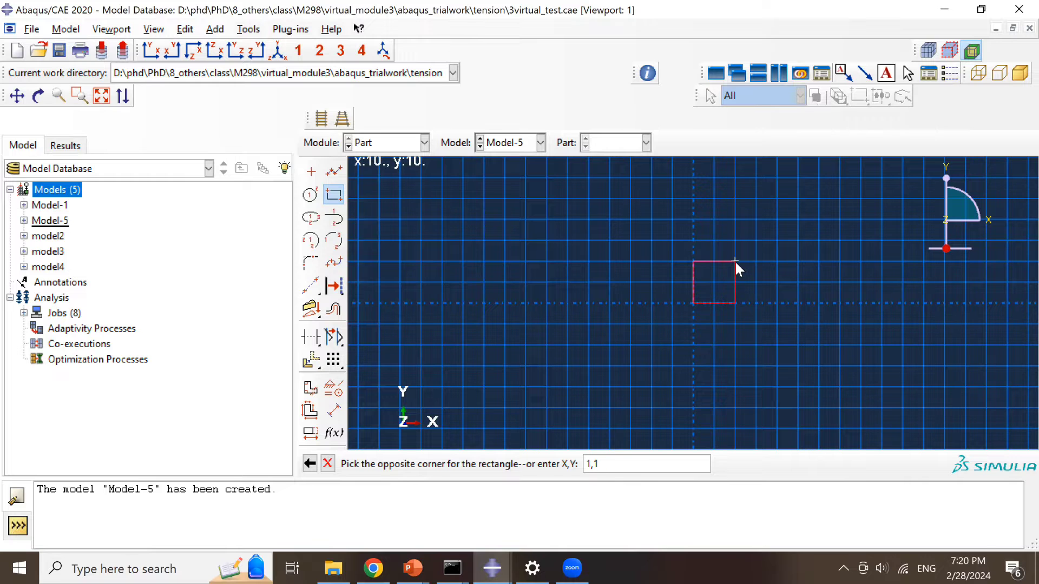
key(Return)
middle_click(734, 263)
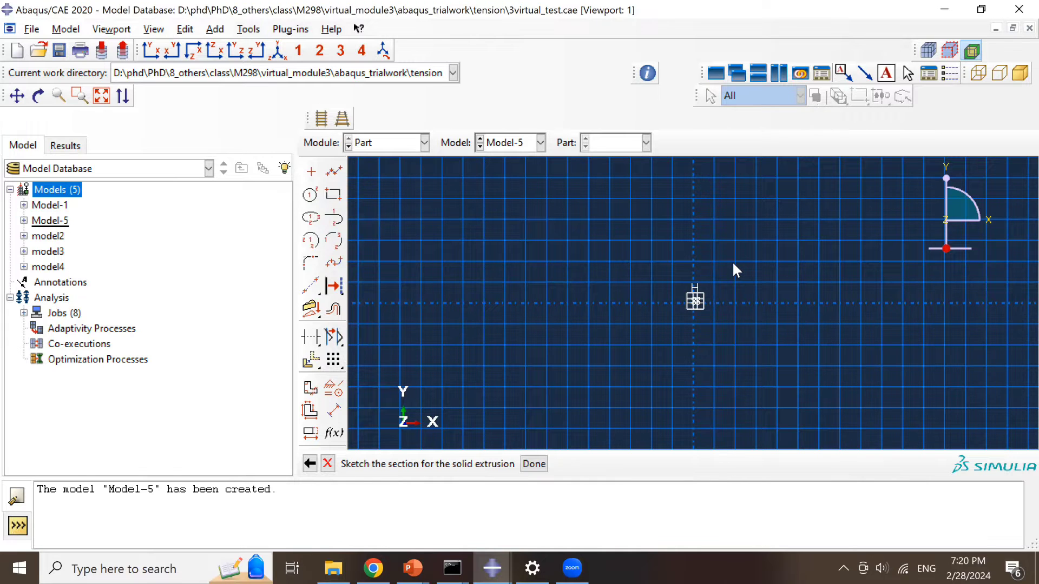
- Finish the section sketch and extrude it to a depth of 0.2
middle_click(732, 261)
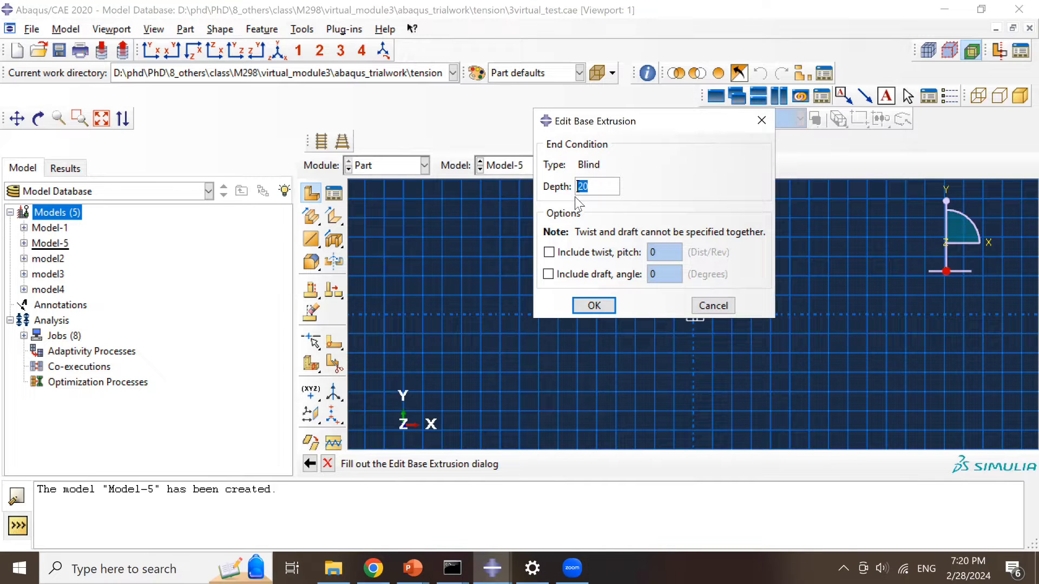
text(0.2)
click(597, 303)
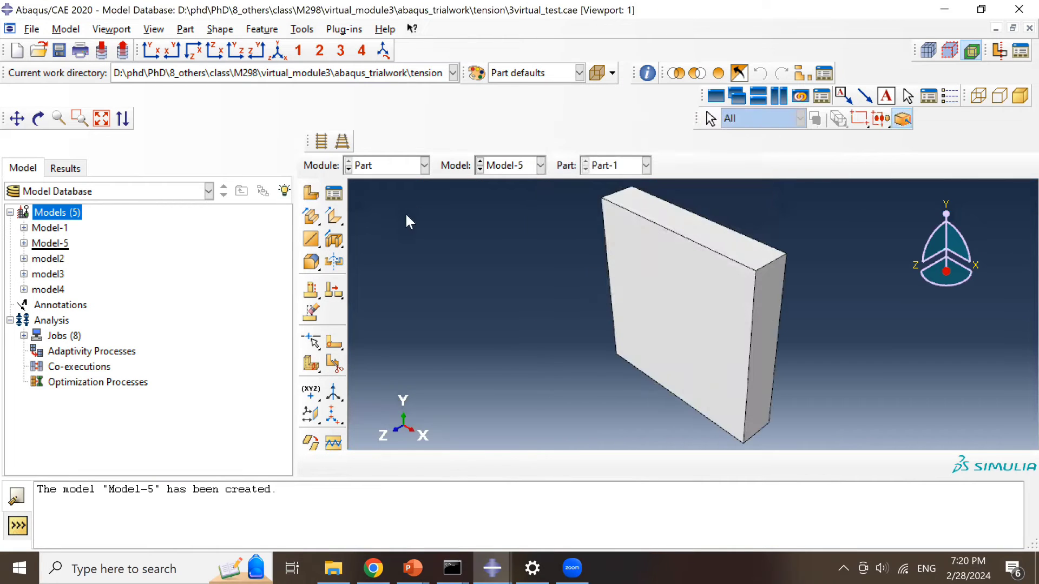
- In the Property module, create a material named chou with elastic behavior of type Engineering Constants
click(379, 165)
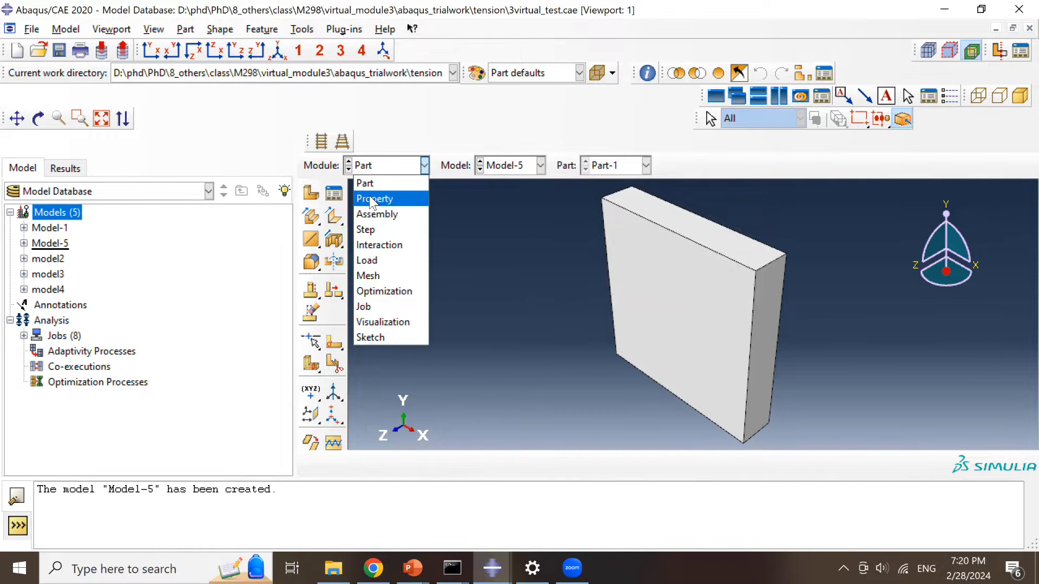
click(374, 200)
click(319, 196)
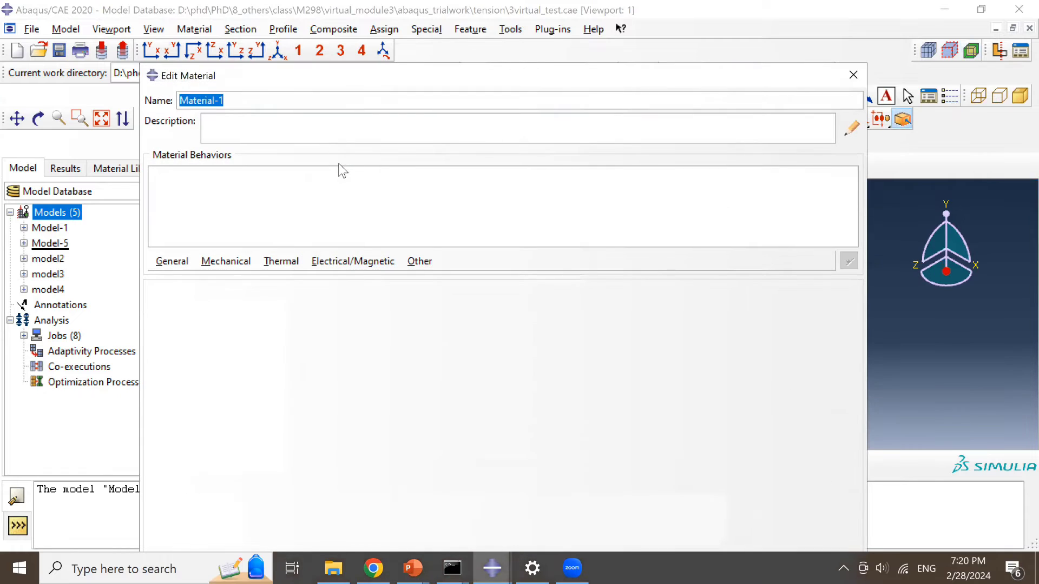
text(chou)
click(226, 262)
mouse_move(268, 279)
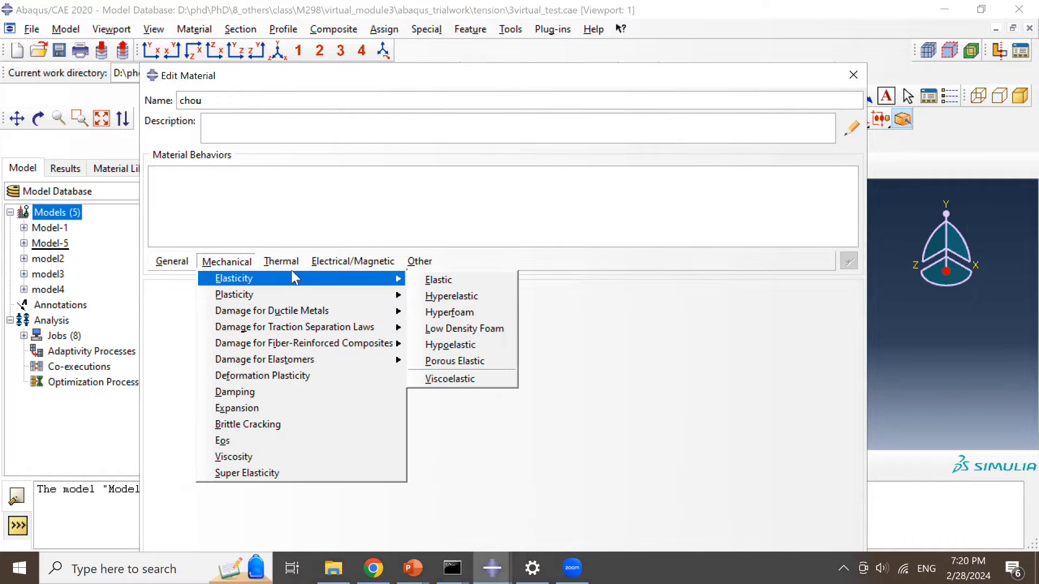
click(432, 279)
click(276, 311)
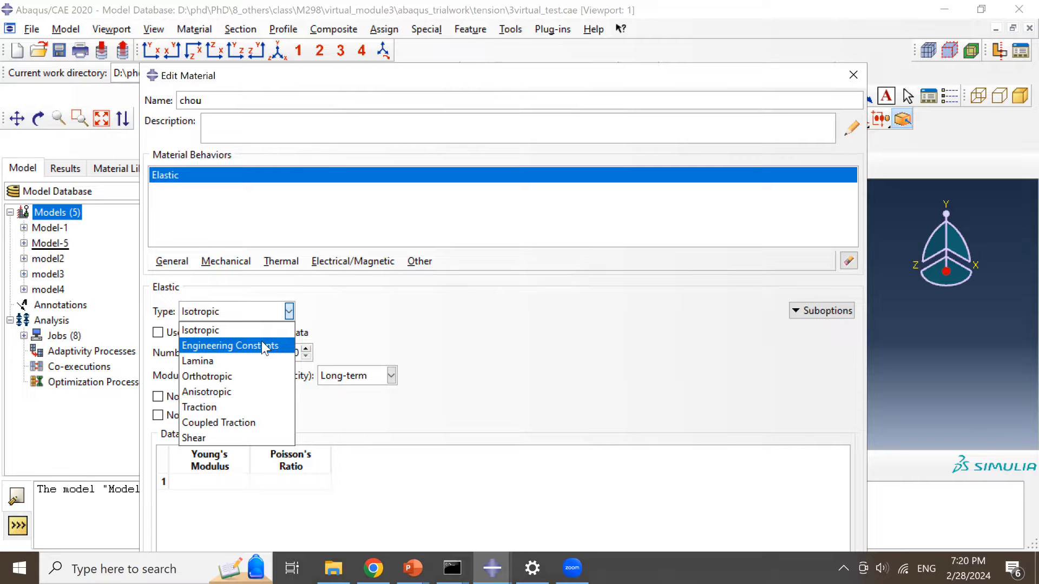
click(262, 346)
- Enter the material's elastic moduli: E1 8150124, E2 4187522 and E3 523163
click(216, 469)
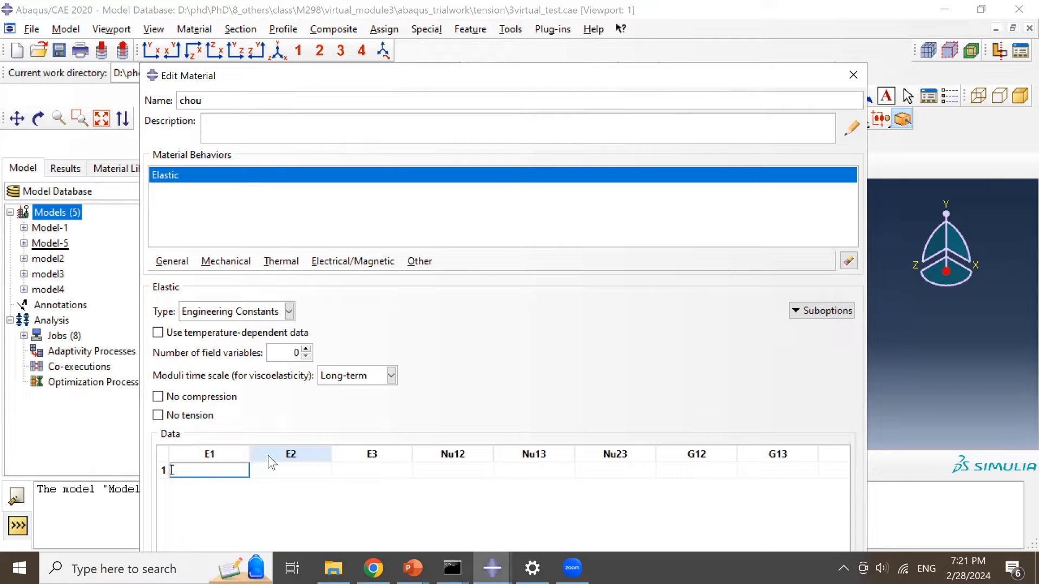
text(8150124)
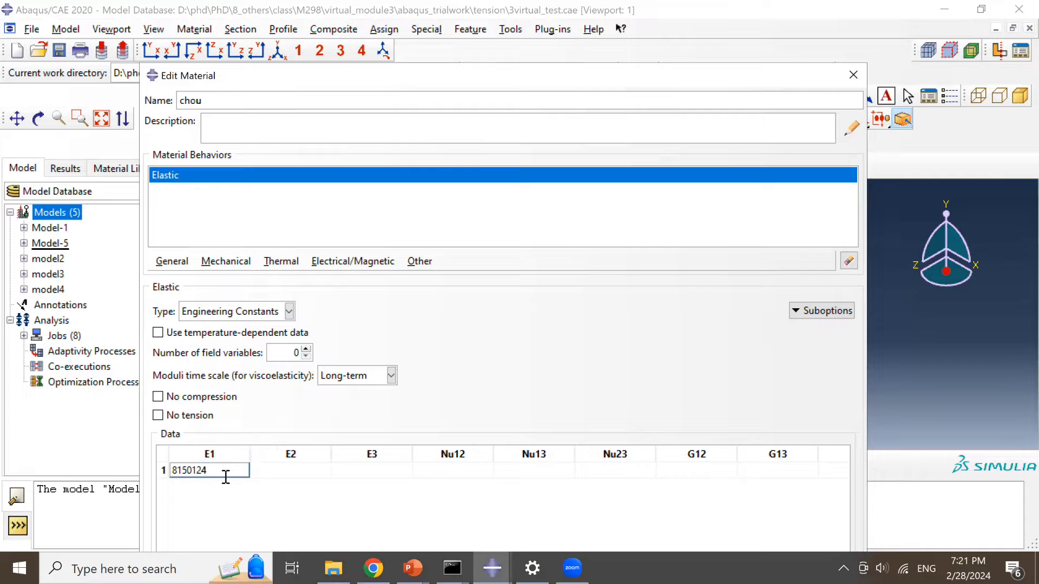
click(300, 471)
text(418)
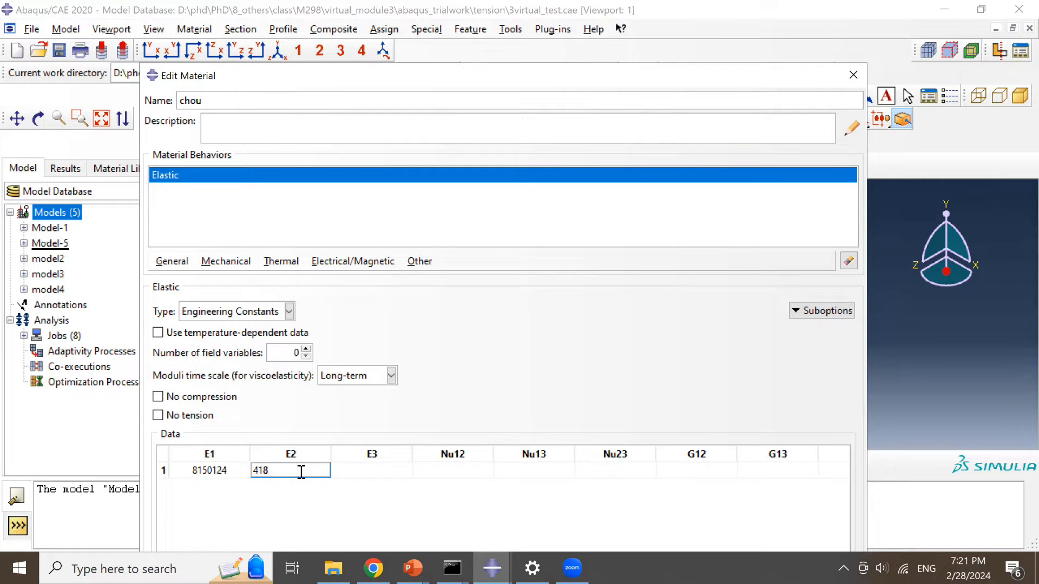
text(7522)
click(394, 469)
text(523163)
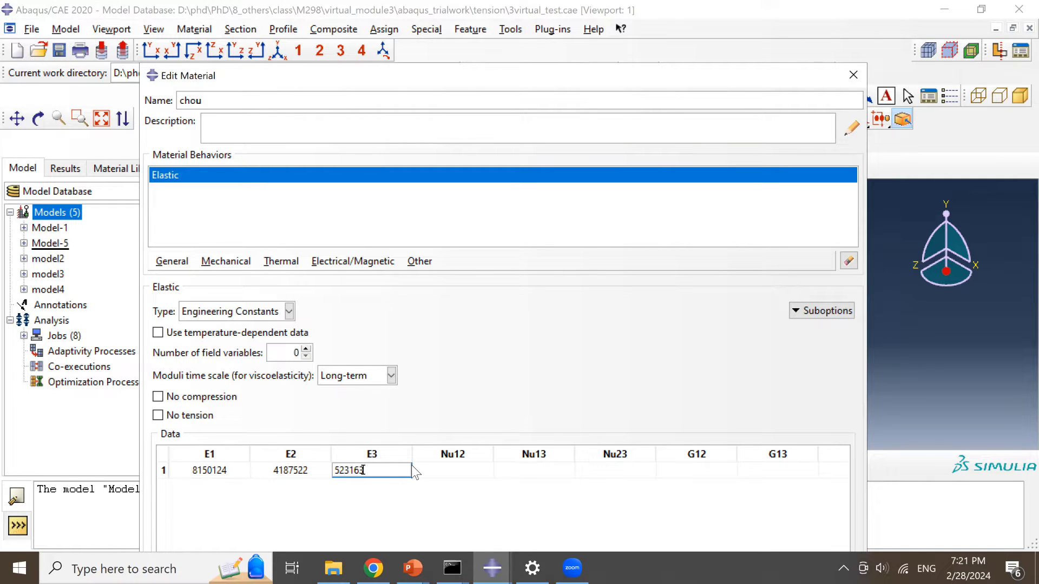
- Enter the material's Poisson's ratios: Nu12 0.603, Nu13 0.303 and Nu23 0.21
click(429, 467)
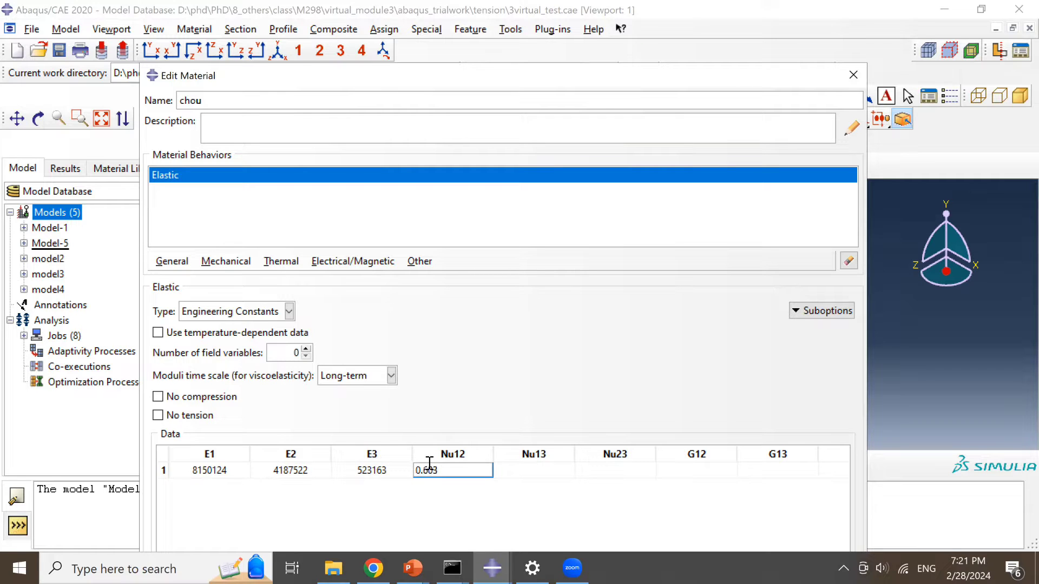
click(534, 466)
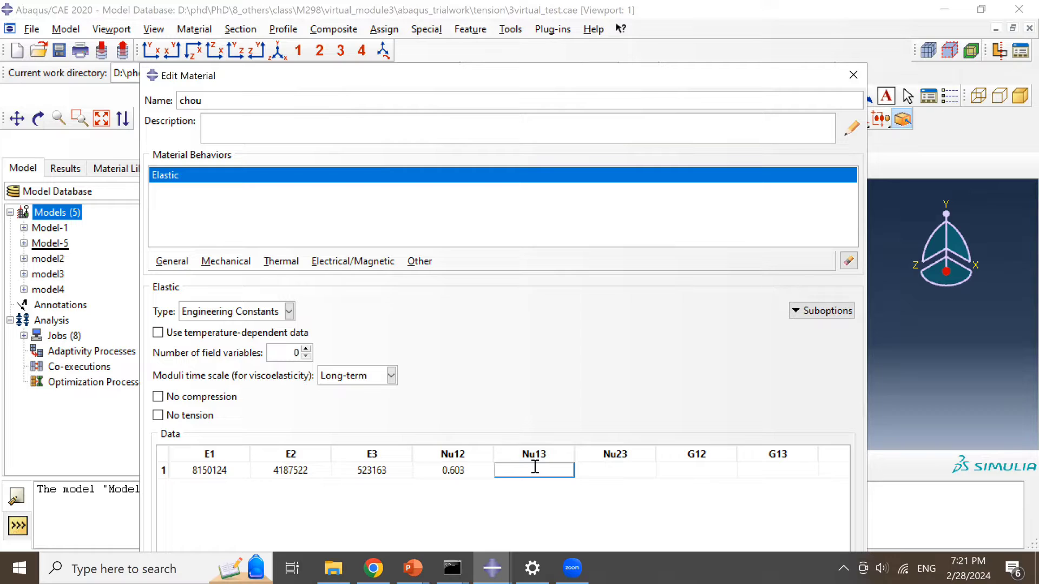
text(0.303)
click(596, 465)
text(0.21)
- Enter the material's shear moduli: G12 3396123, G13 420000 and G23 420000
click(711, 475)
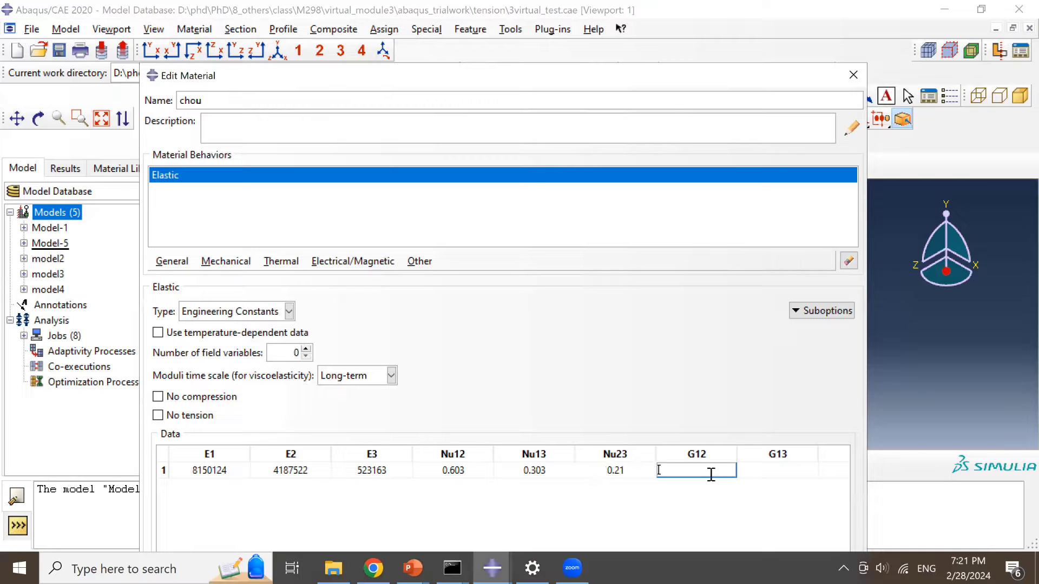
text(3396123)
click(776, 473)
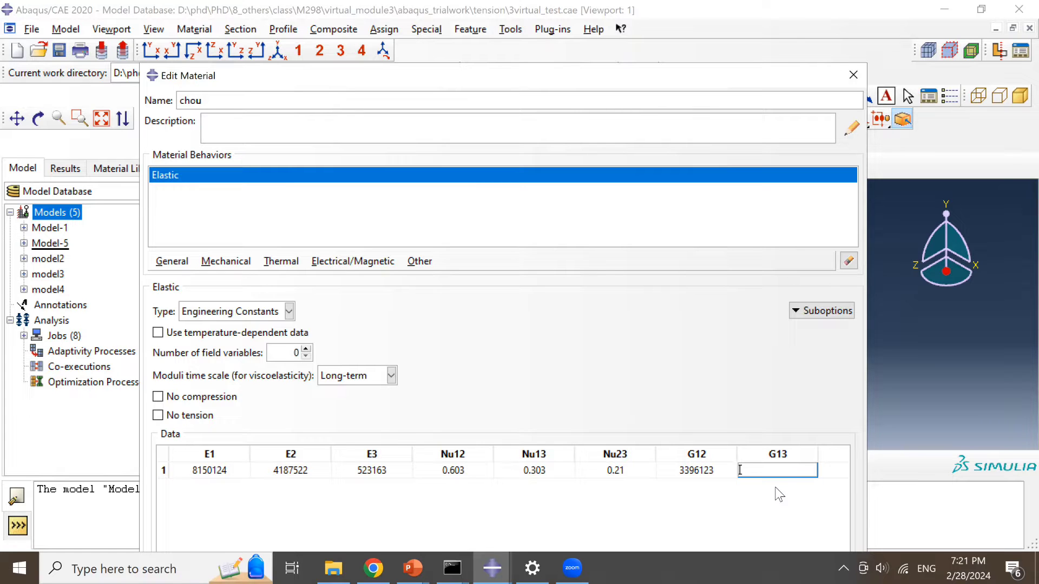
text(420000)
click(837, 470)
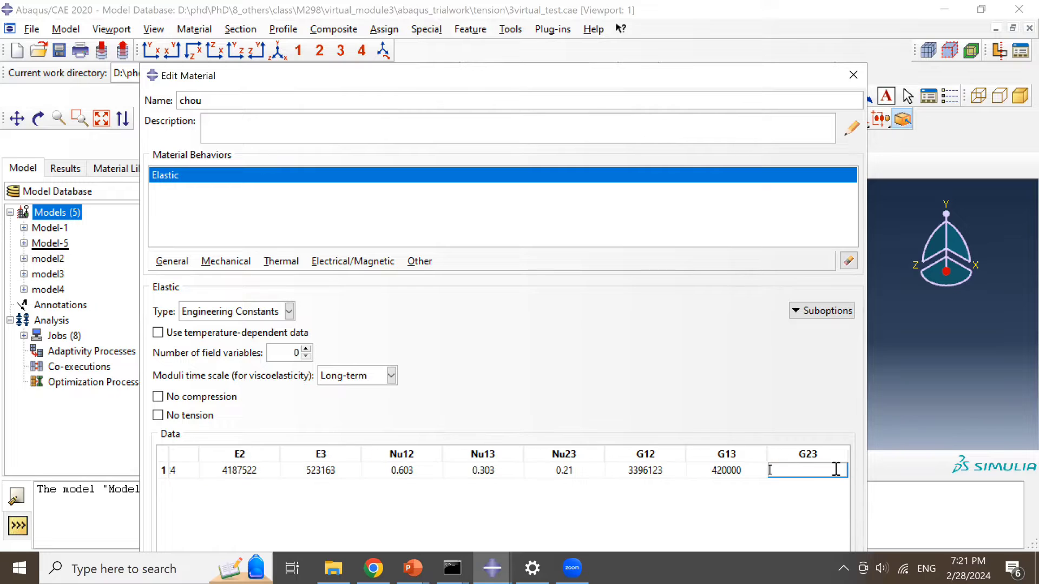
text(420000)
- Shrink and reposition the material editor so its lower end fits on screen, and accept the material definition
drag(265, 83, 264, 20)
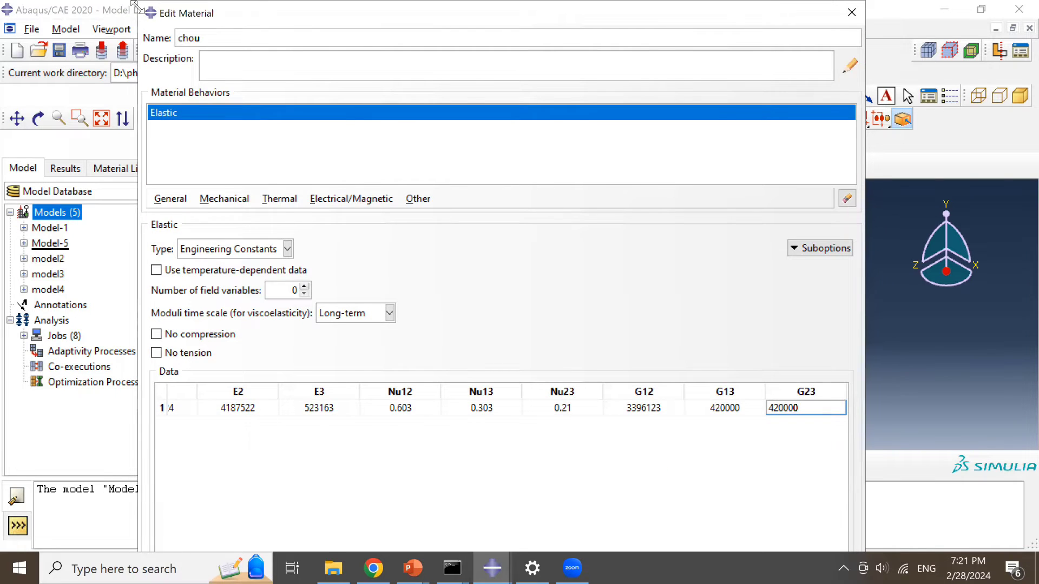
drag(136, 2, 325, 103)
drag(399, 115, 270, 13)
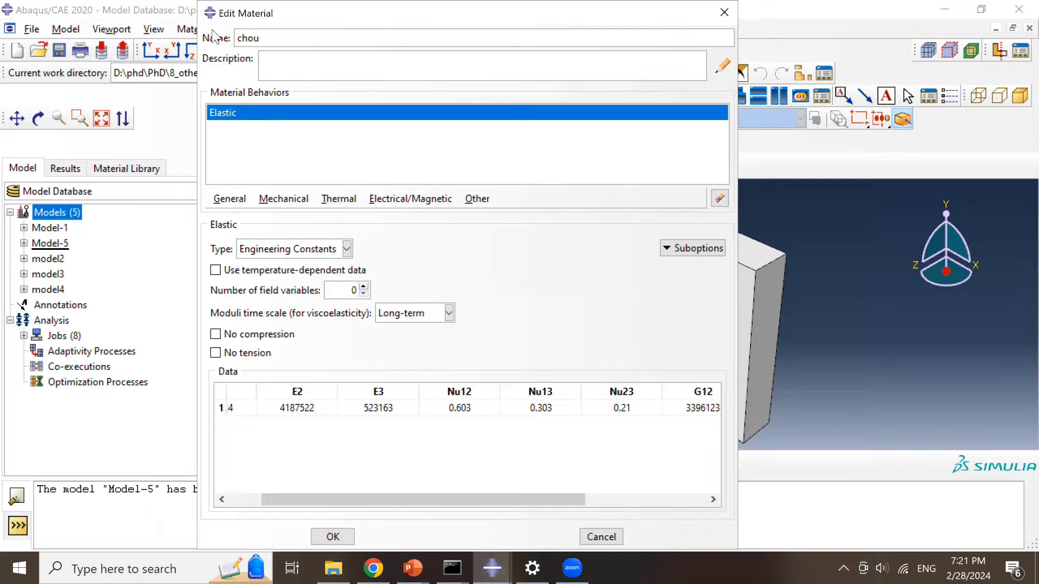
drag(193, 5, 317, 2)
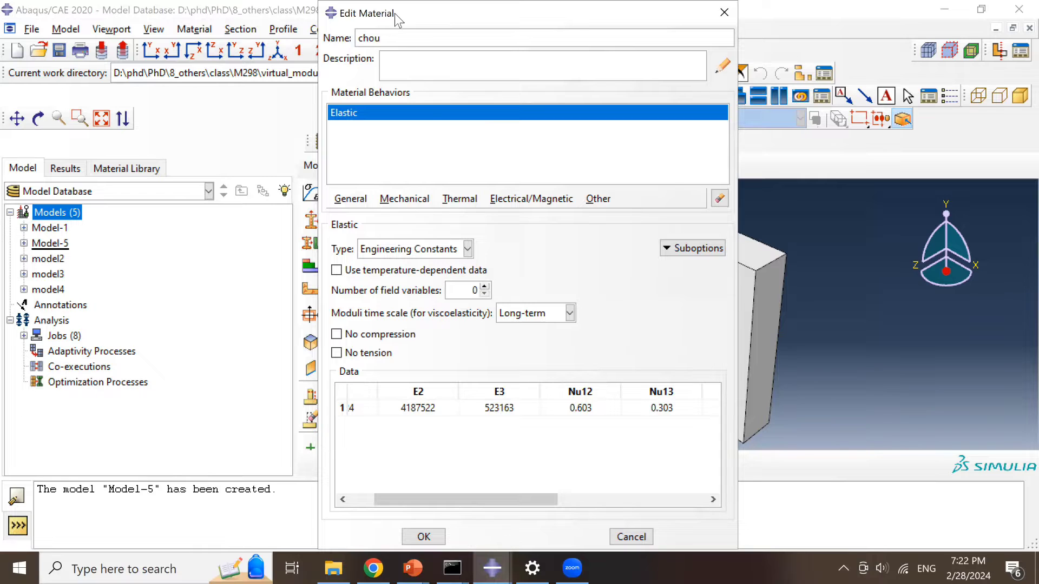
drag(394, 13, 541, 13)
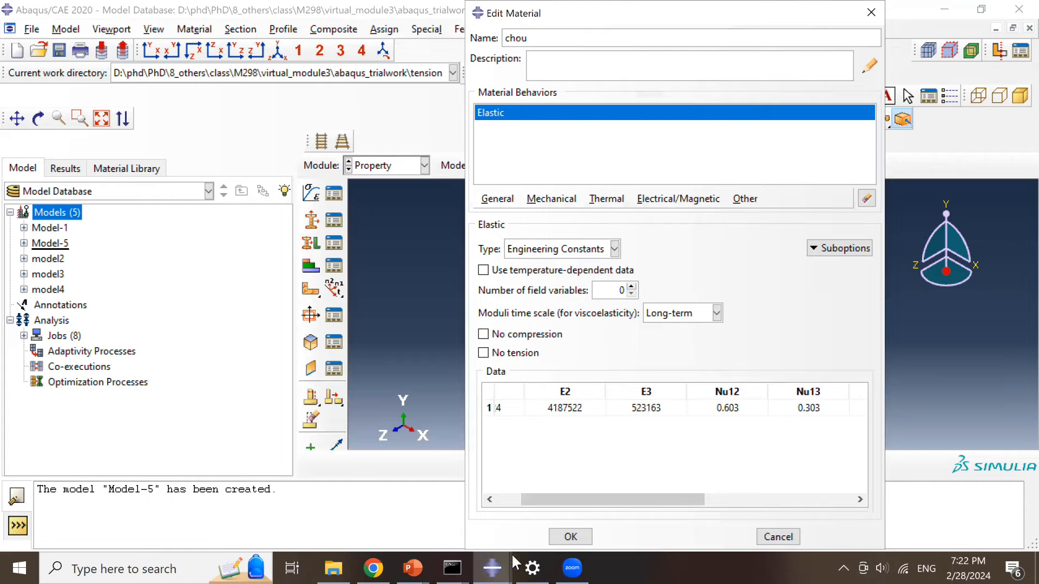
click(571, 537)
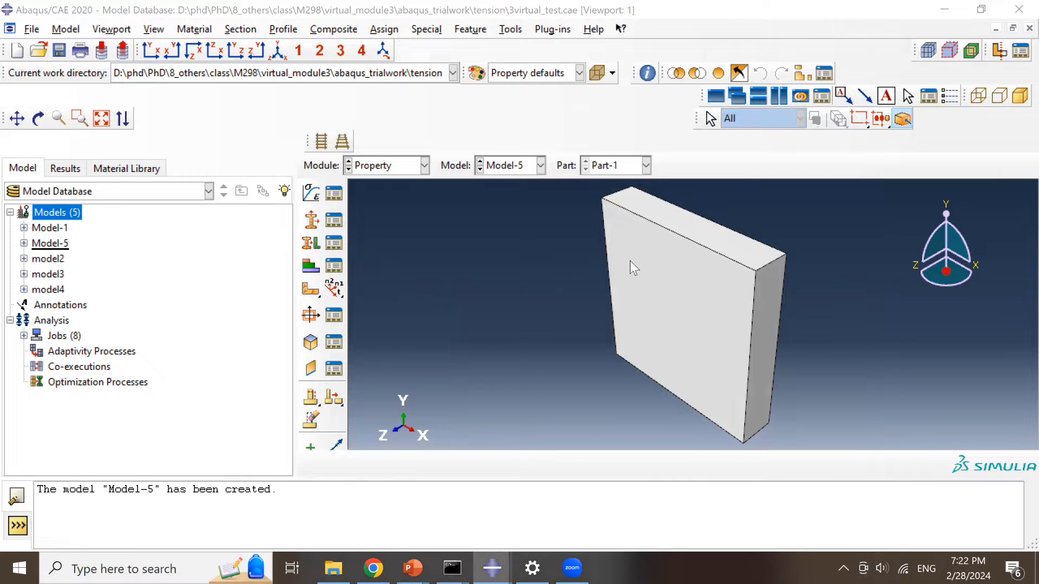
- Create a solid, homogeneous section named Section-1 that uses the material chou
scroll(604, 303, up, 2)
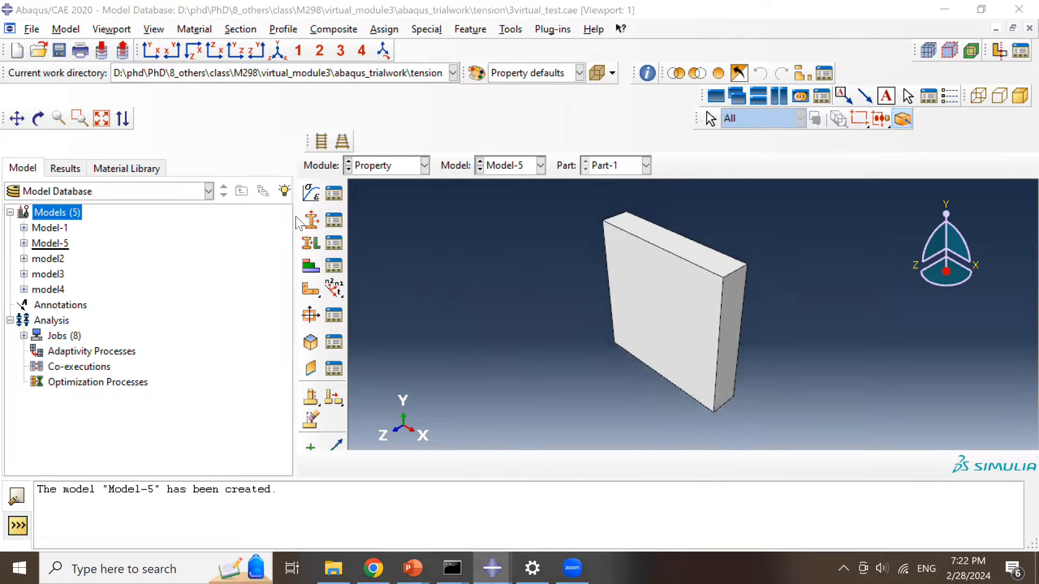
click(312, 221)
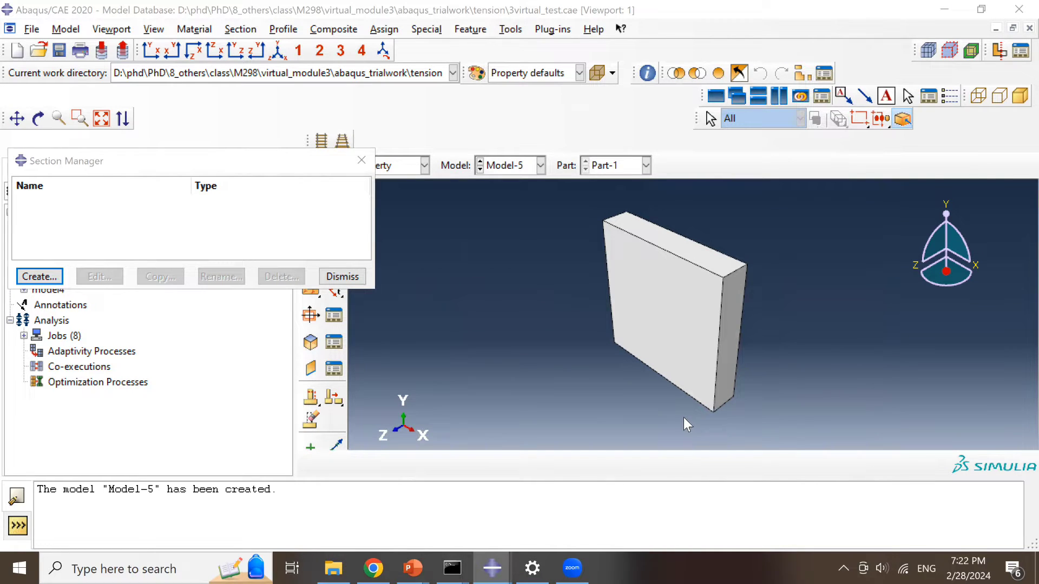
click(39, 276)
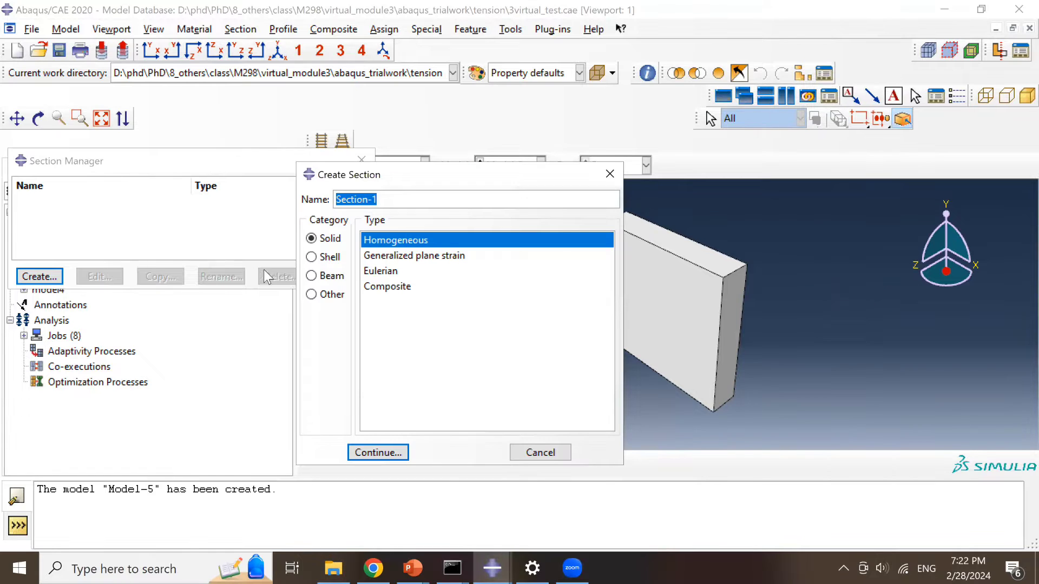
click(377, 453)
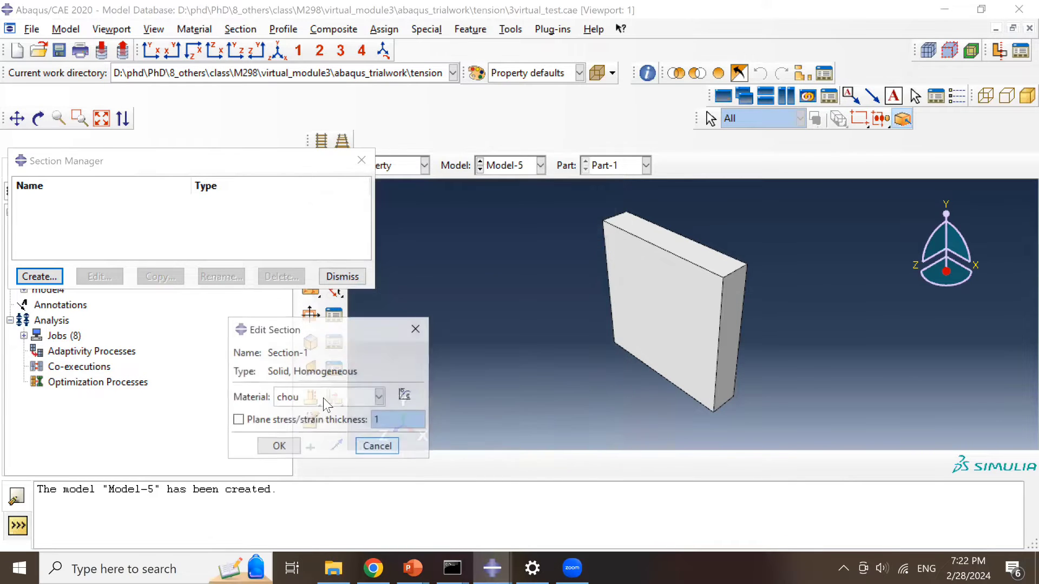
click(280, 447)
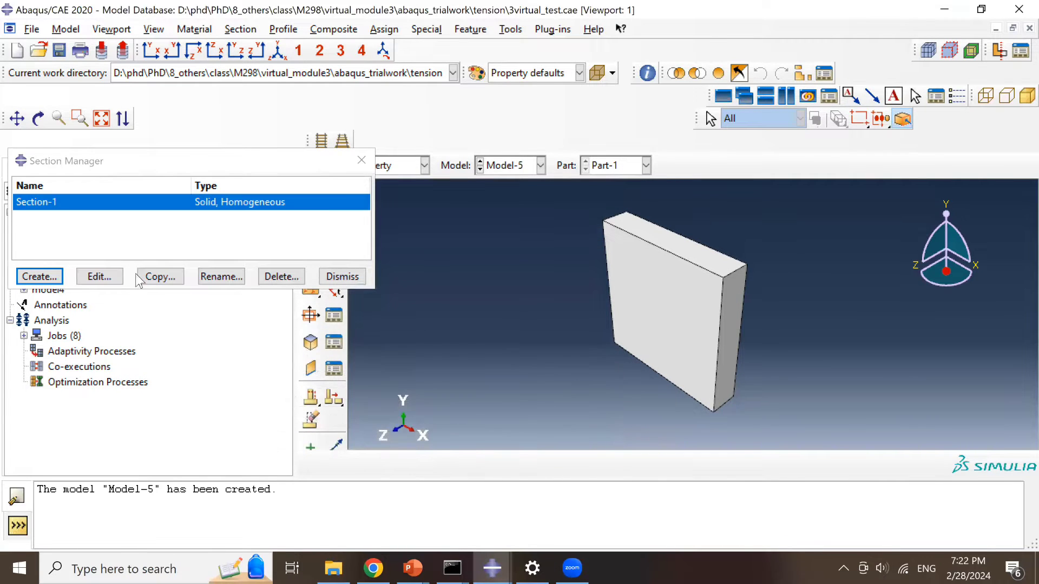
click(361, 160)
- Assign Section-1 to the whole plate, creating the region set Set-1
click(308, 247)
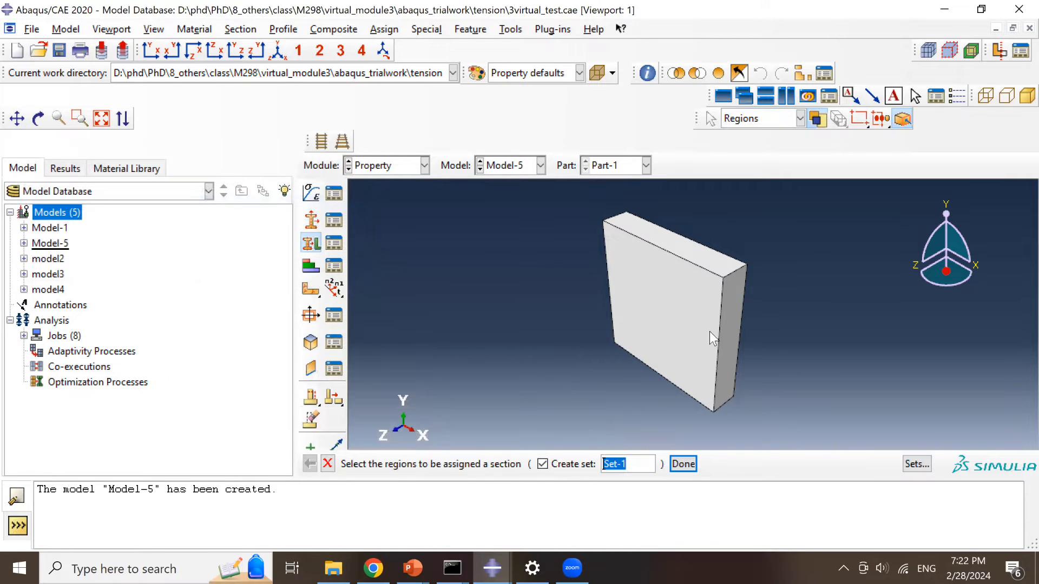
click(655, 342)
middle_click(536, 336)
click(289, 414)
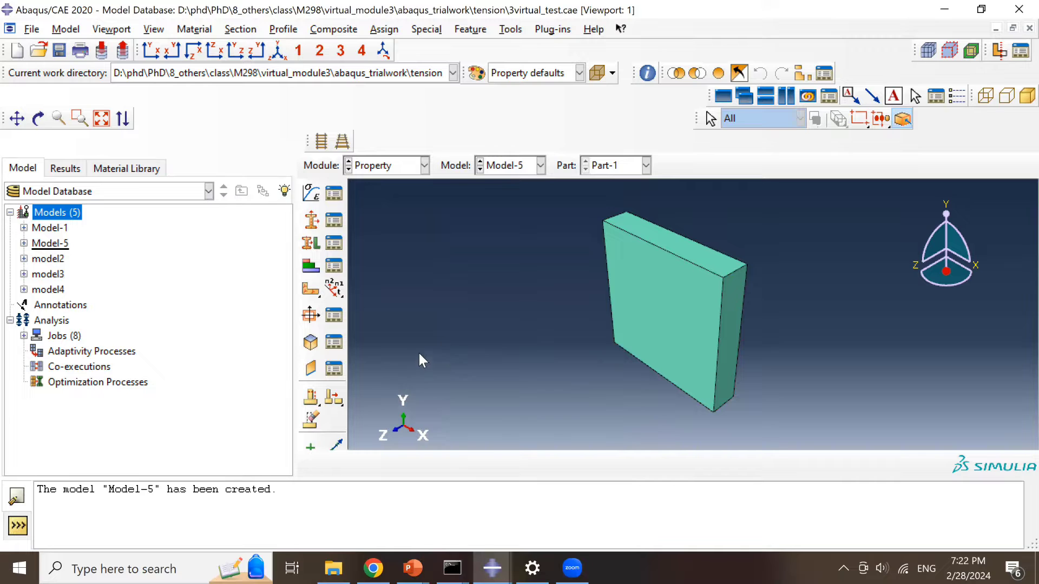
- Start a material orientation for the whole plate using the default orientation, and set its definition to Coordinate system
click(310, 291)
click(652, 309)
middle_click(592, 322)
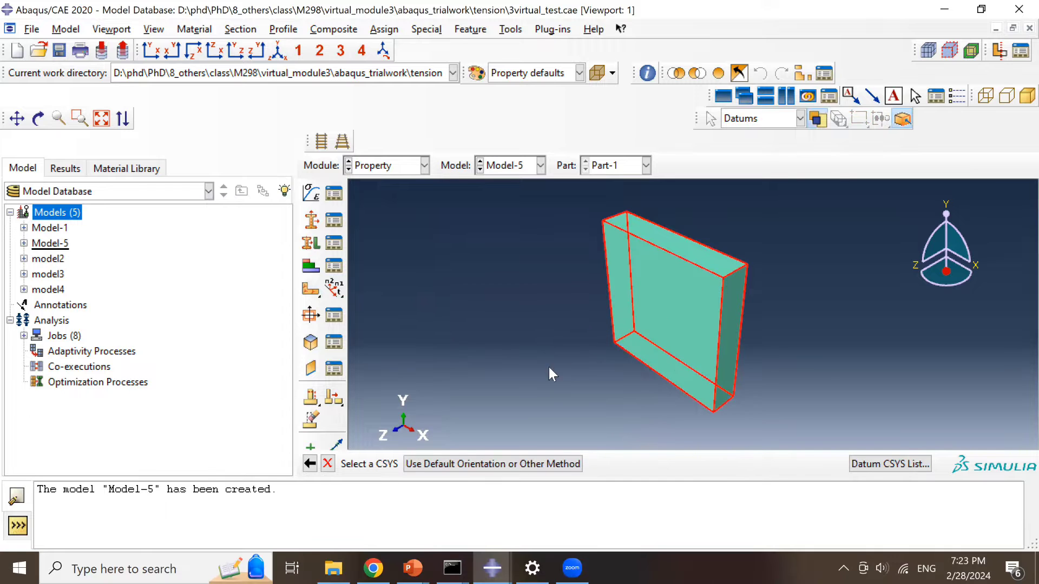
click(493, 465)
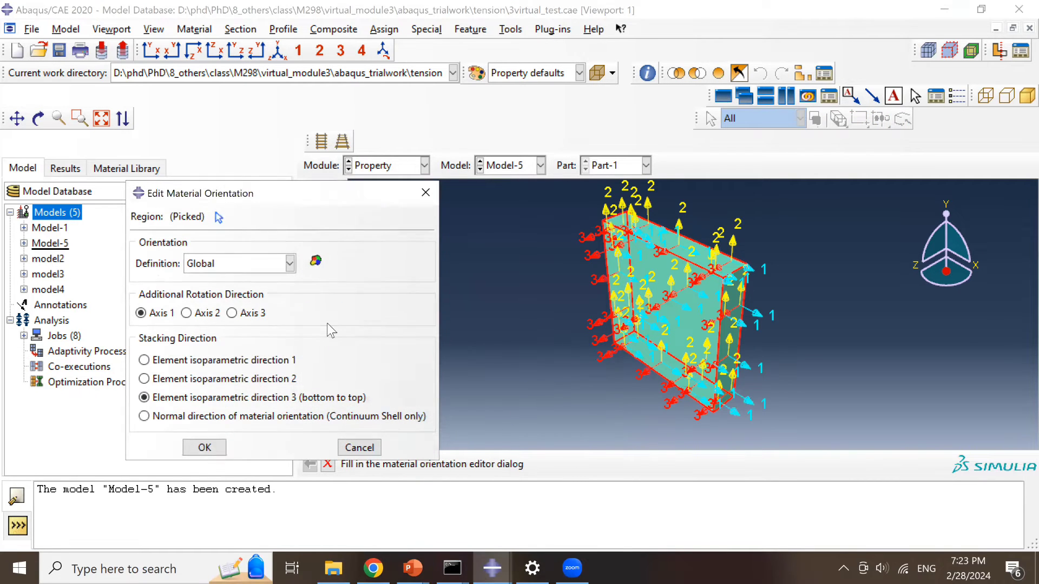
click(238, 258)
click(241, 280)
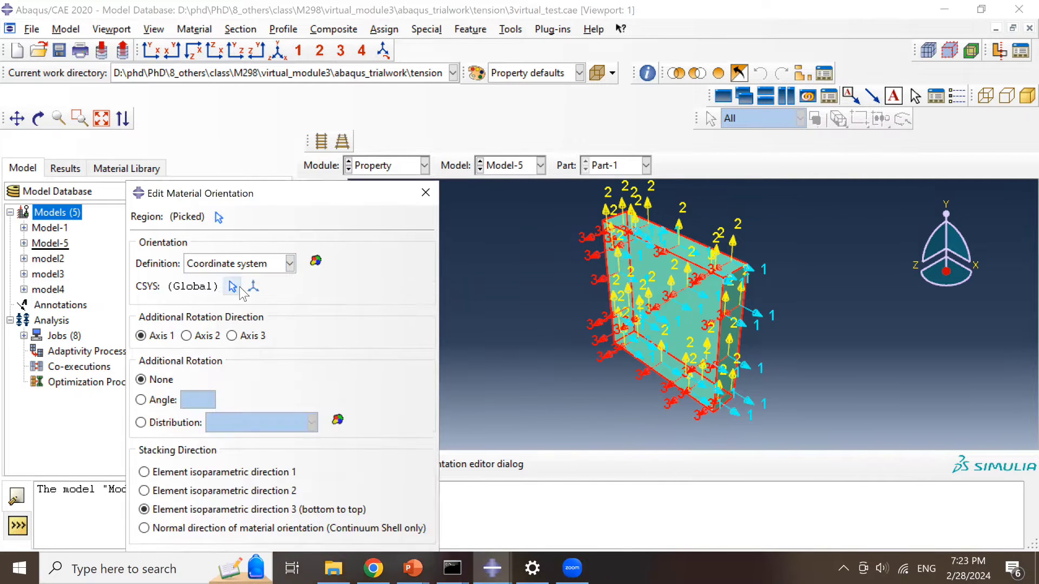
drag(282, 194, 289, 74)
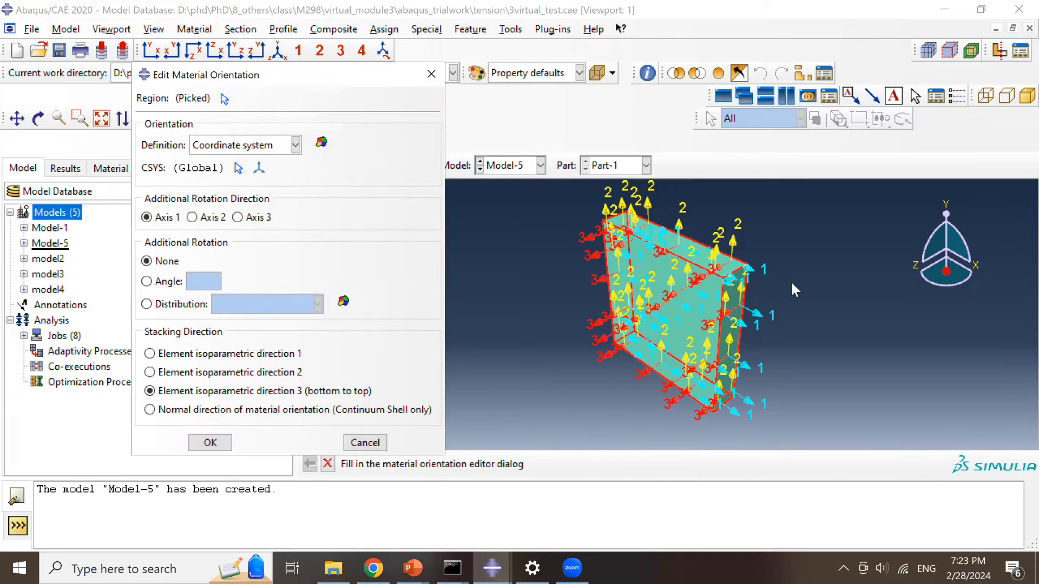
- Set the orientation's additional rotation to an angle of 90 about Axis 3
click(237, 217)
click(148, 281)
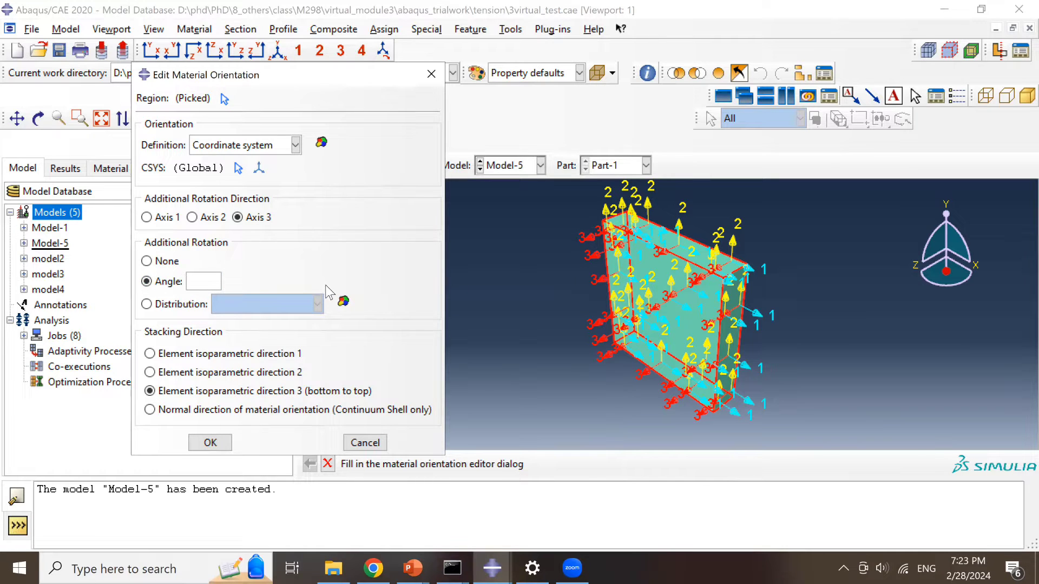
text(90)
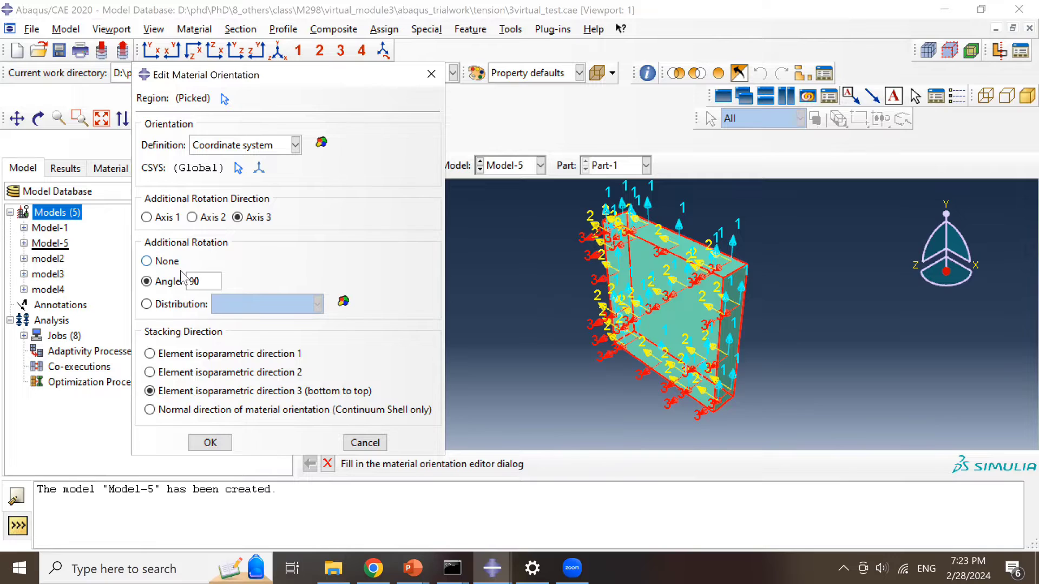
- Set the material orientation's additional rotation to None and assign the orientation to the plate
click(157, 261)
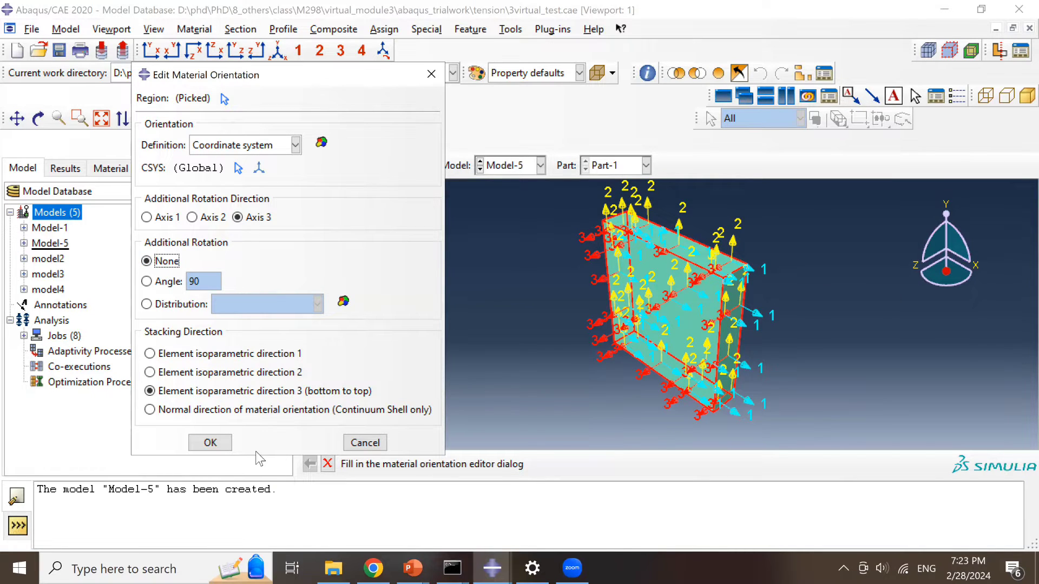
click(207, 442)
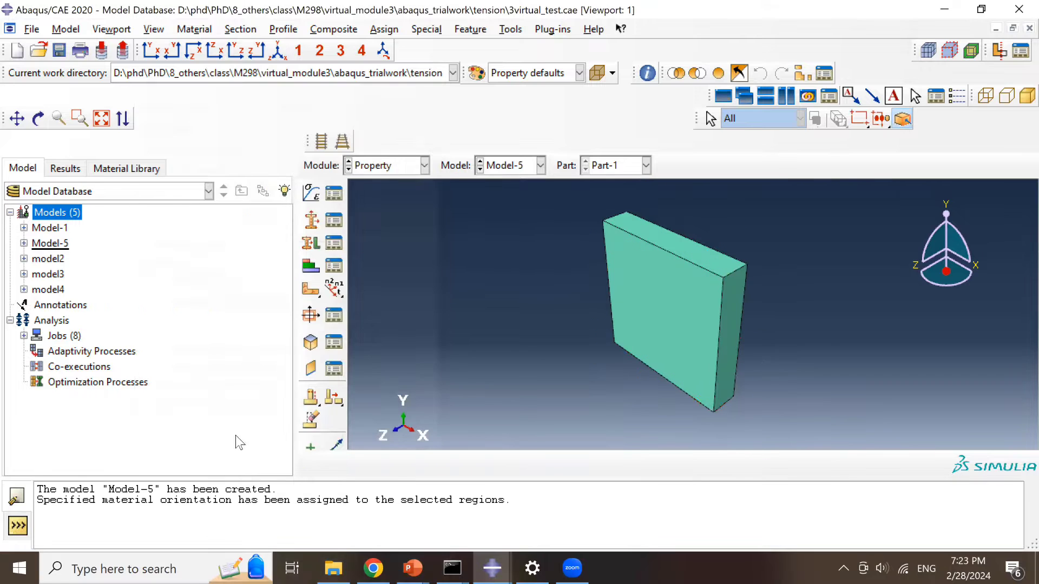
- Switch to the Assembly module and add an instance of Part-1 to the assembly
click(367, 167)
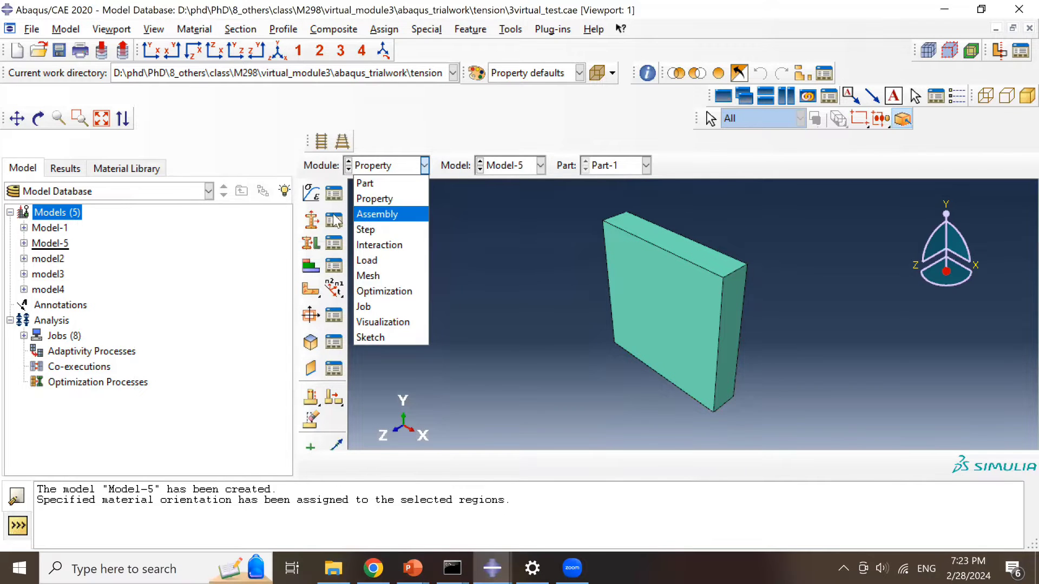
click(369, 213)
middle_click(366, 235)
- Create a Static, General analysis step named Step-1 after Initial, with a time period of 1 and Nlgeom off
click(383, 166)
click(372, 230)
click(321, 141)
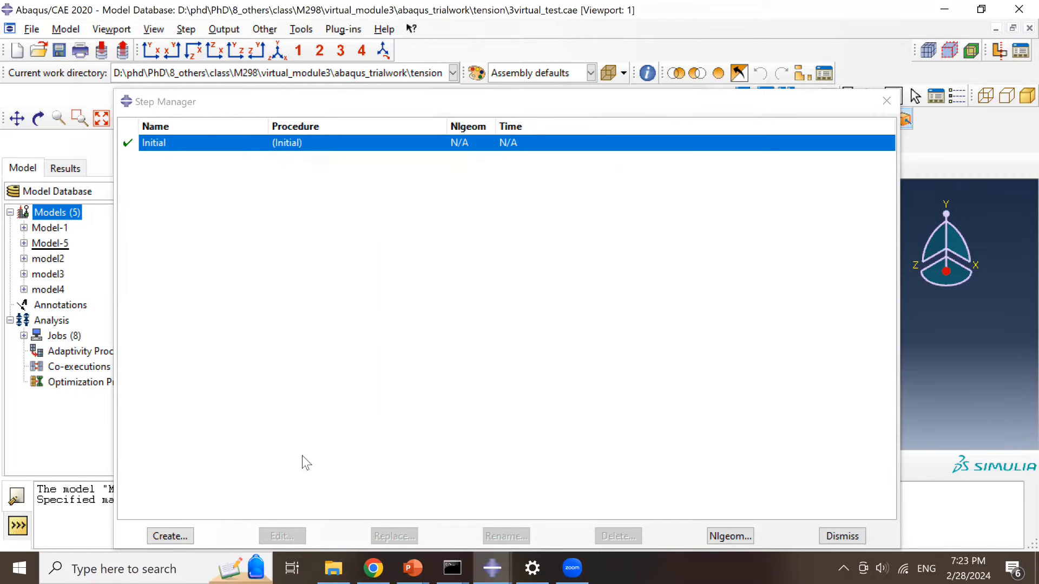
click(158, 538)
drag(1014, 451, 355, 196)
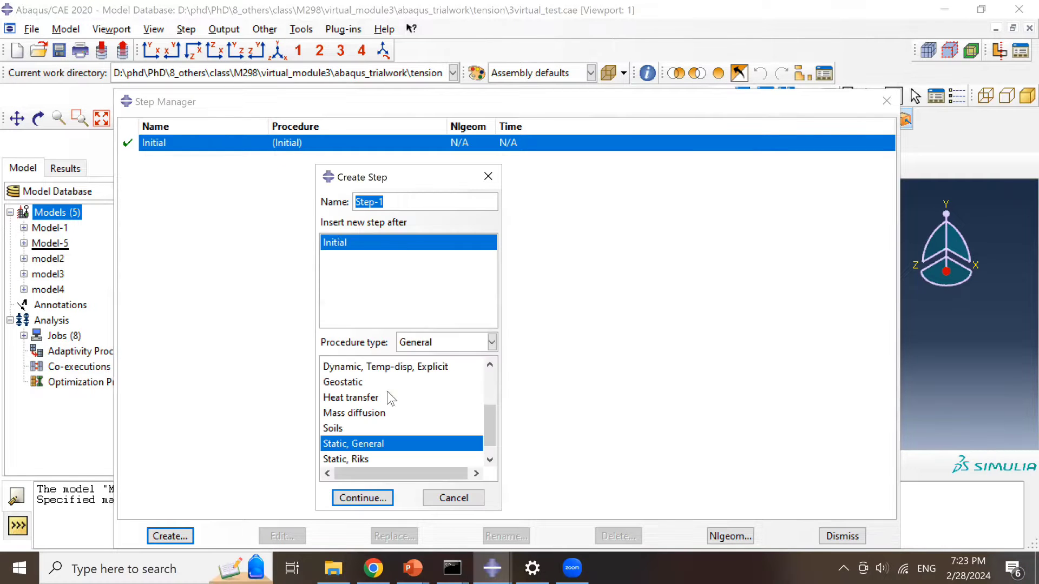
click(363, 499)
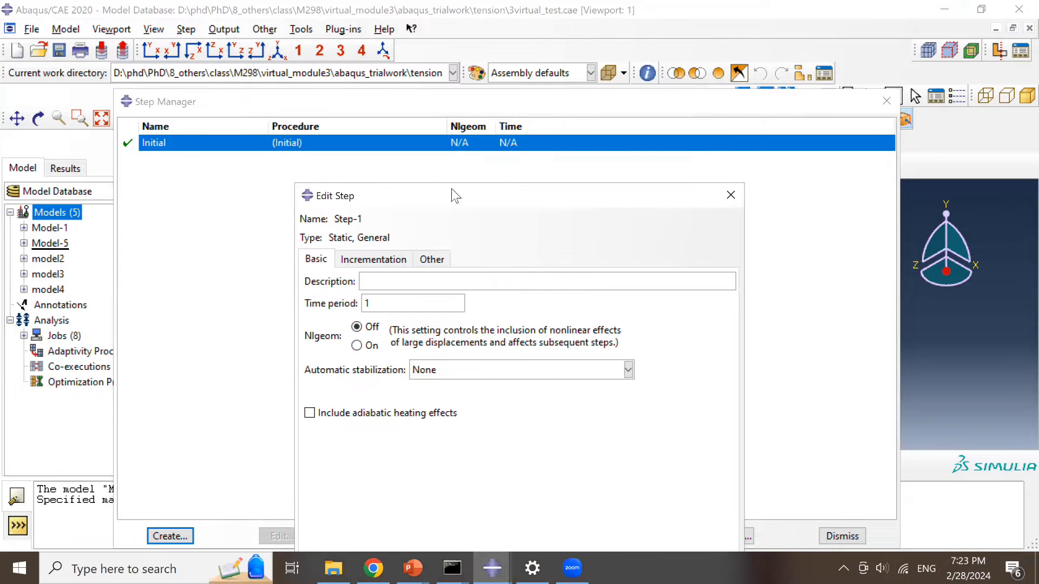
click(319, 468)
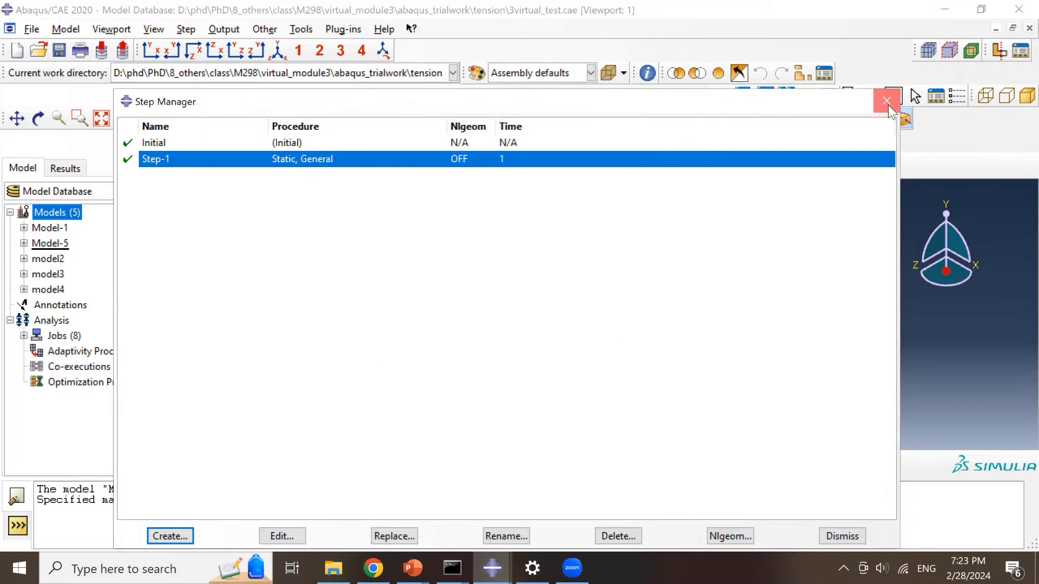
click(886, 101)
- In the Interaction module, create two reference points at coordinates 1.5,0,0 and 0,1.5,0
click(377, 167)
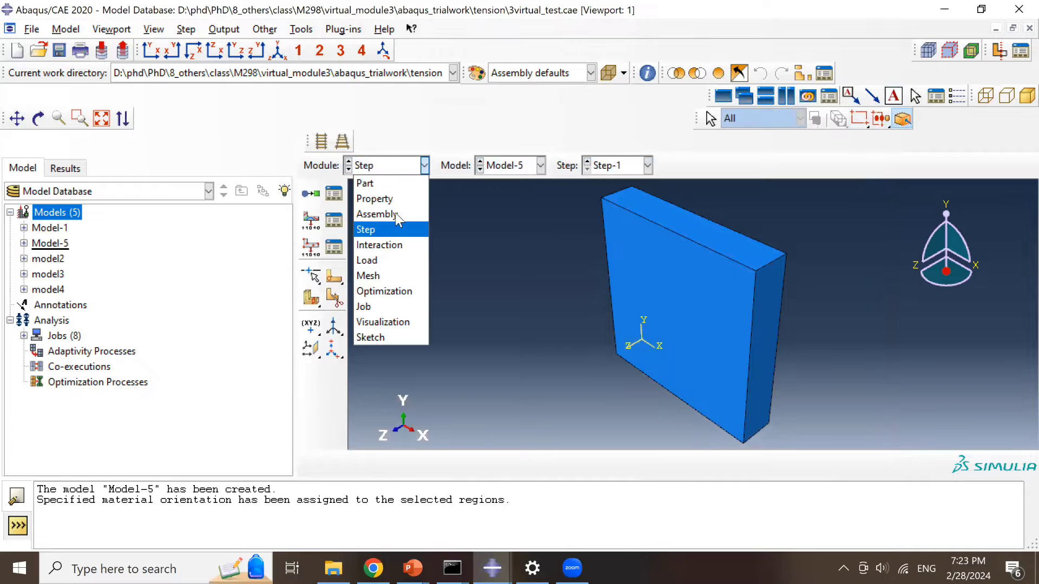
click(380, 247)
scroll(604, 367, down, 2)
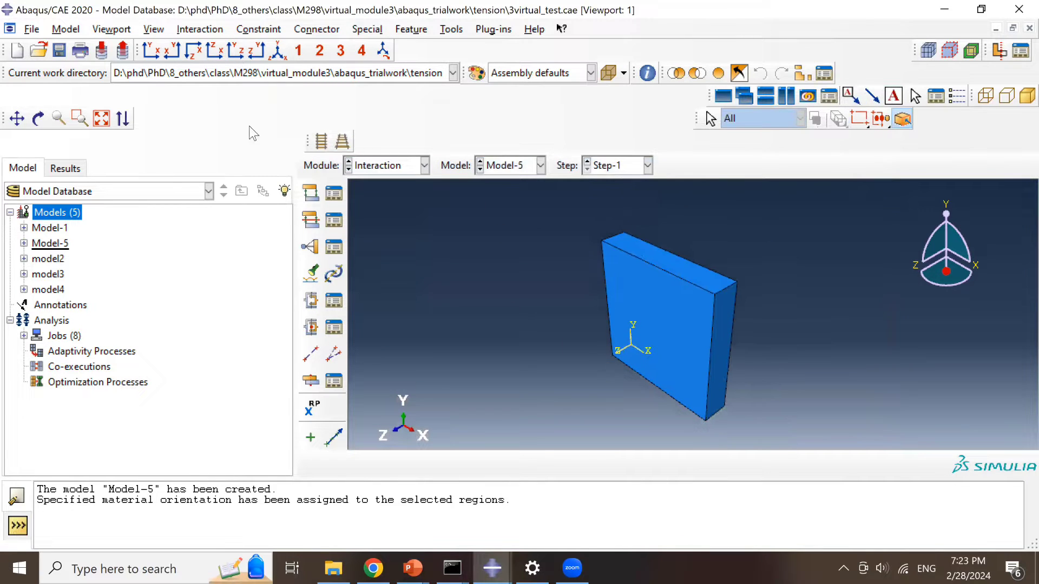
click(152, 50)
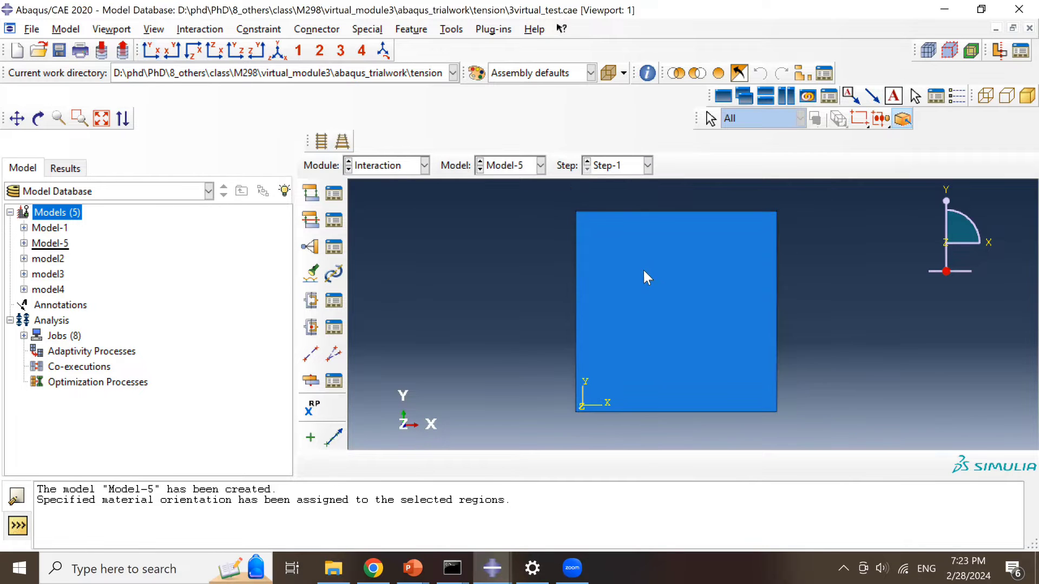
scroll(660, 310, down, 3)
ctrl+alt+middle_drag(660, 310, 582, 331)
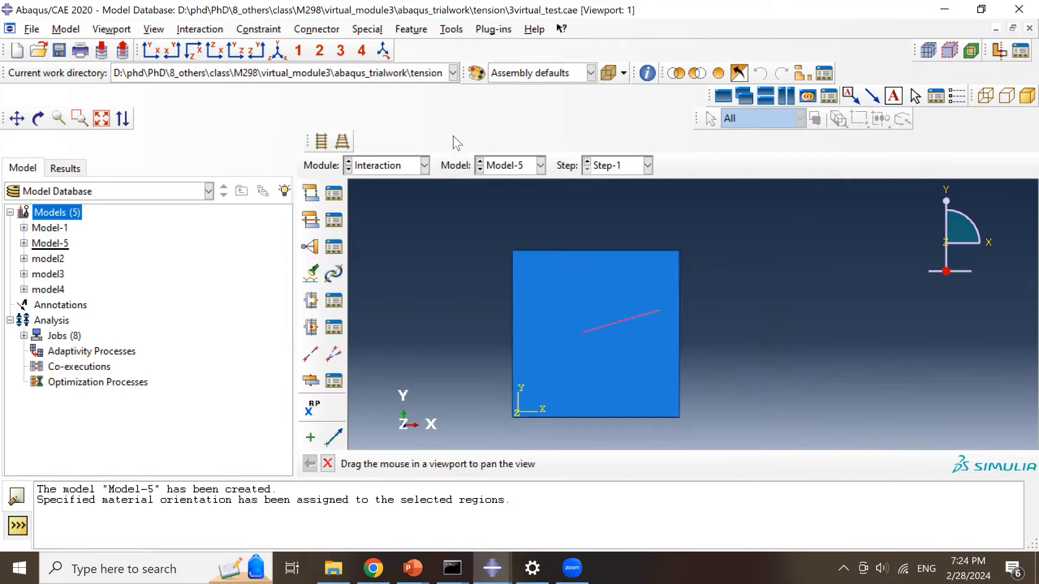
click(451, 28)
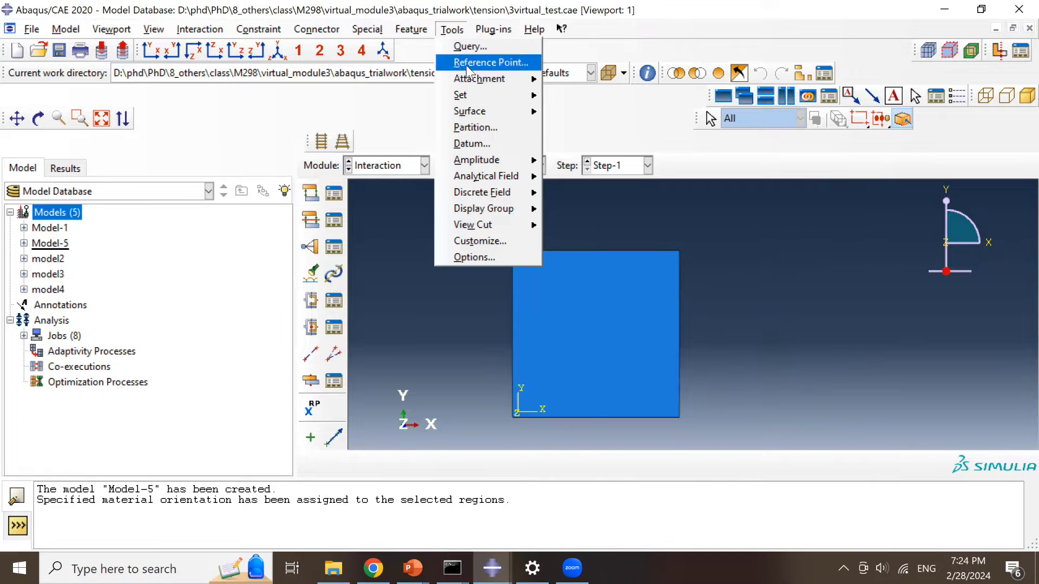
click(466, 63)
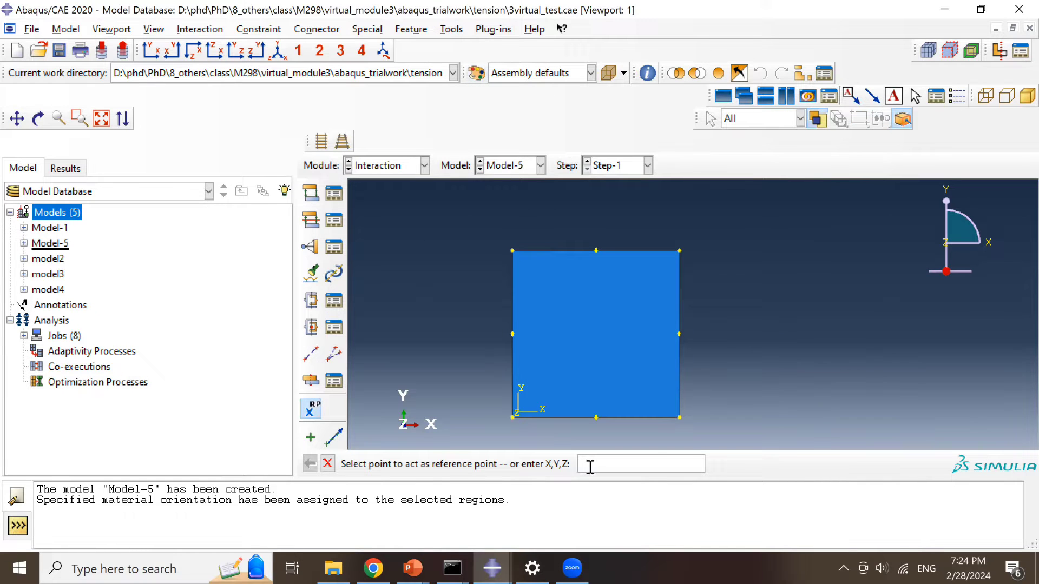
text(1.5,0,0)
key(Return)
text(0,1.5,0)
key(Return)
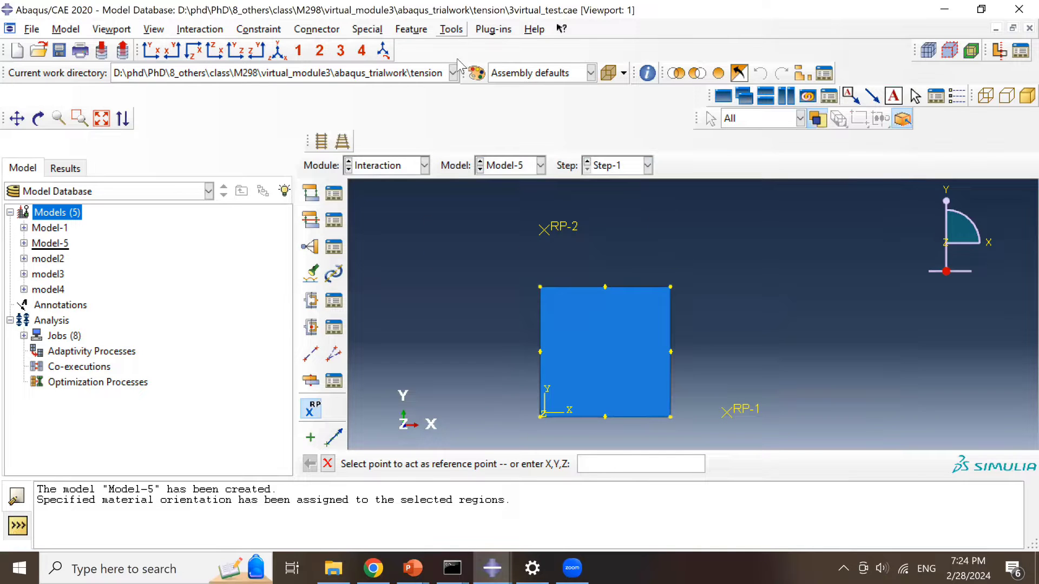
- Create a geometry set named ref1 containing reference point RP-1
click(452, 29)
mouse_move(537, 105)
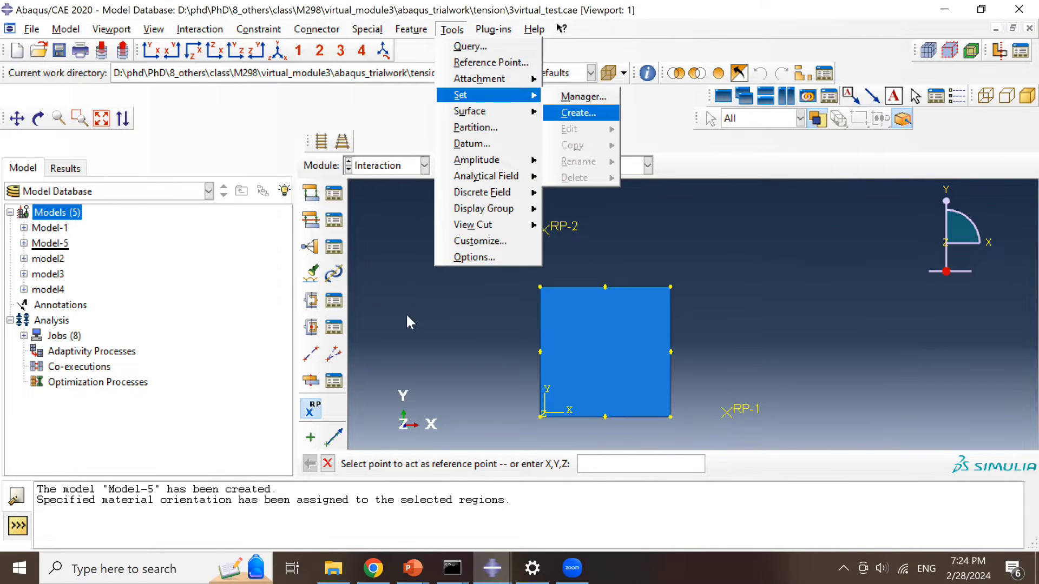
click(578, 112)
text(set)
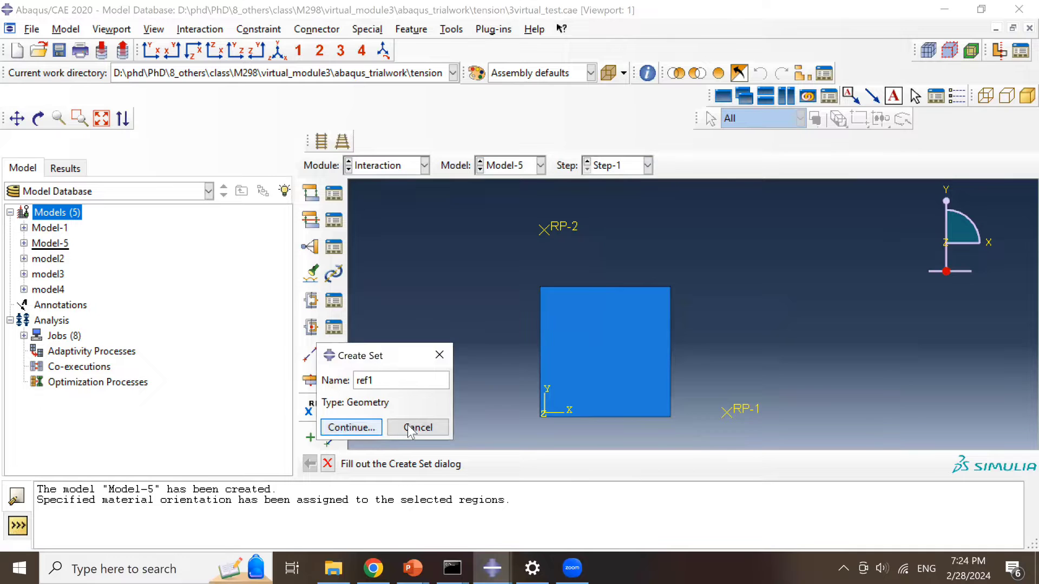
click(351, 428)
click(713, 407)
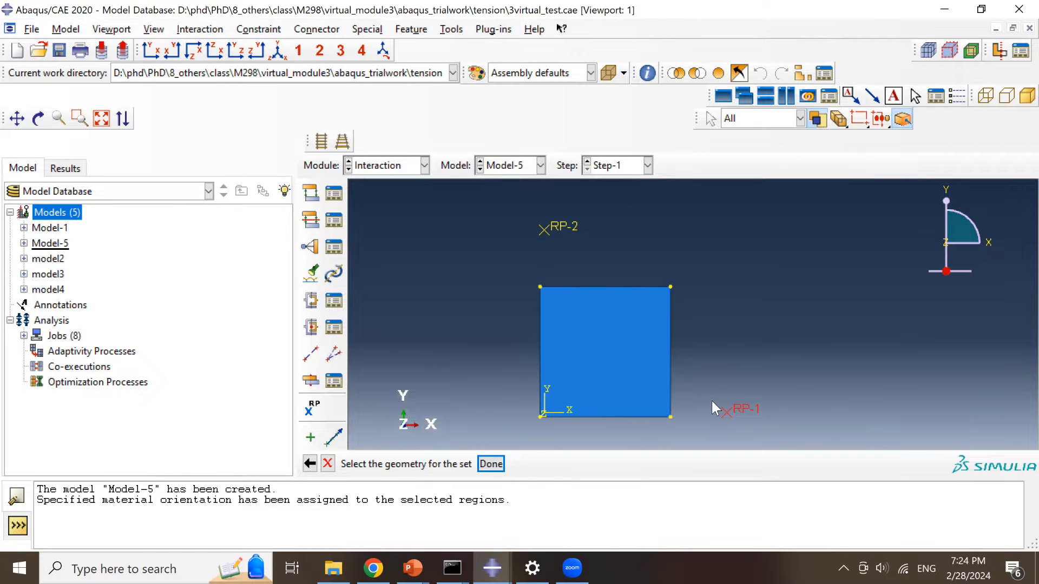
click(491, 464)
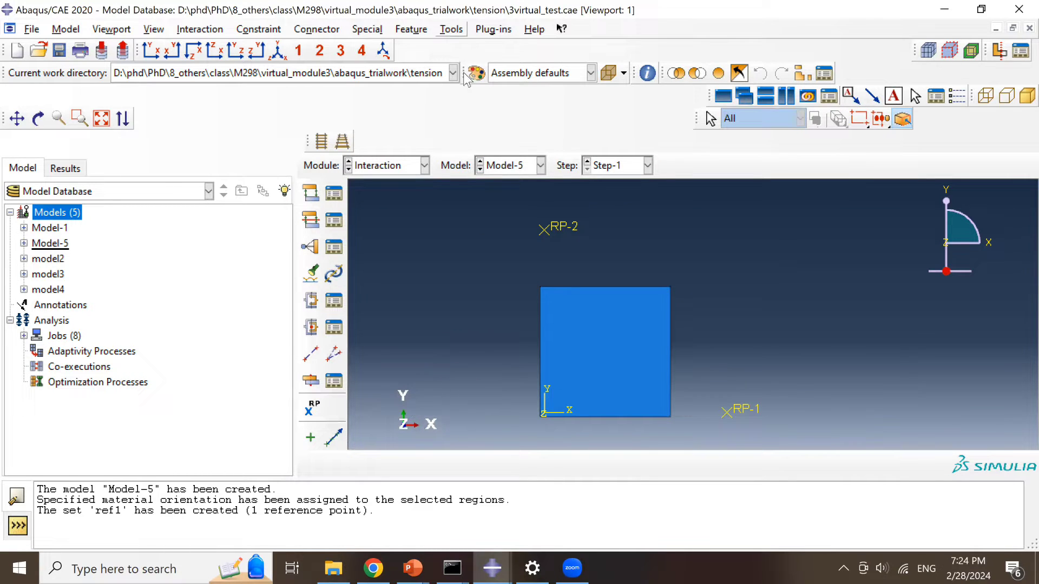
- Create a geometry set named ref2 containing reference point RP-2
click(450, 28)
mouse_move(471, 94)
click(569, 112)
text(ref2)
key(Return)
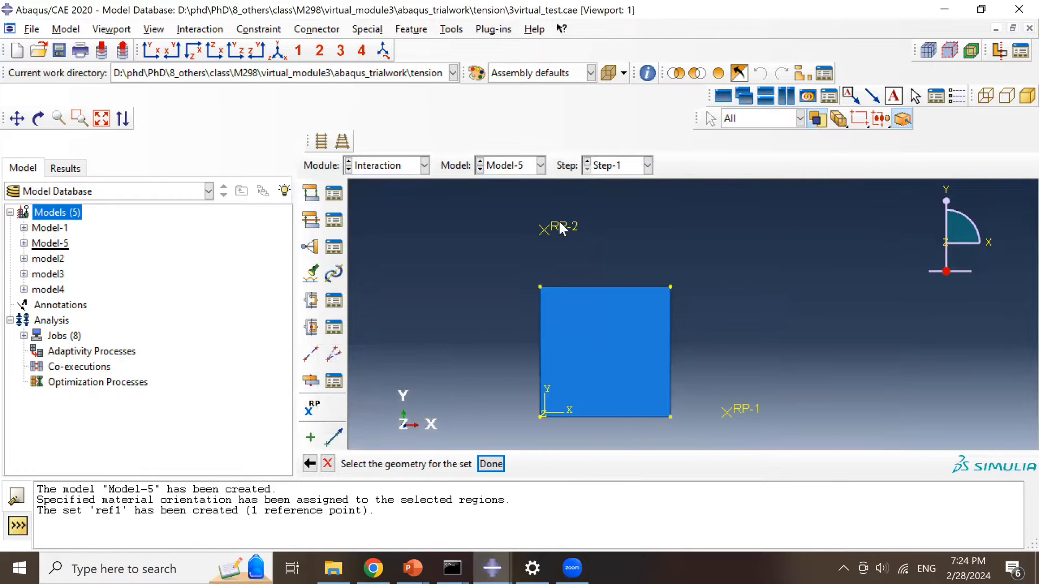
click(548, 236)
middle_click(548, 236)
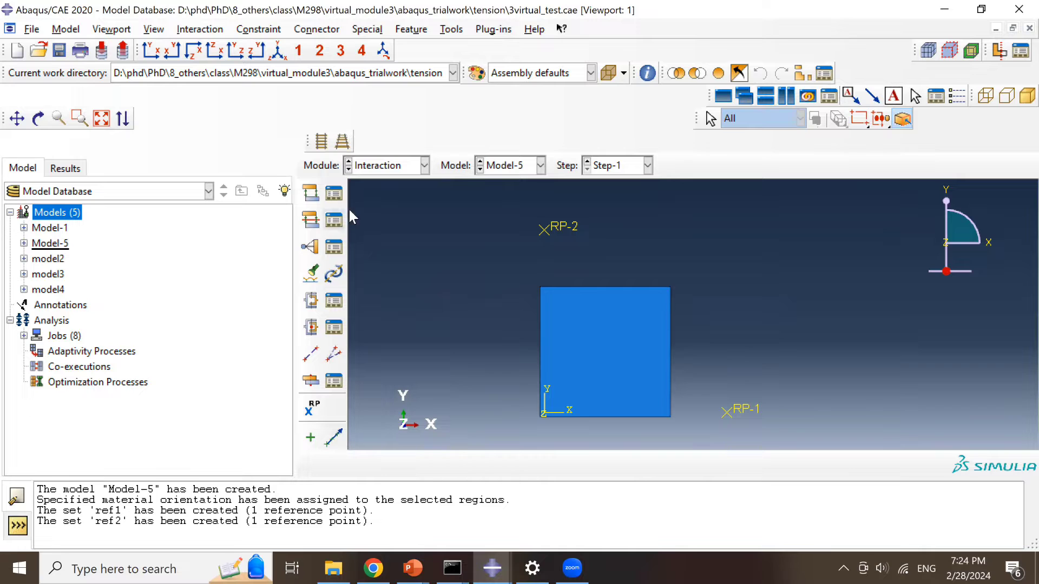
- Create a geometry set named sur1 from the plate's narrow side face that faces positive X
ctrl+alt+drag(583, 307, 607, 341)
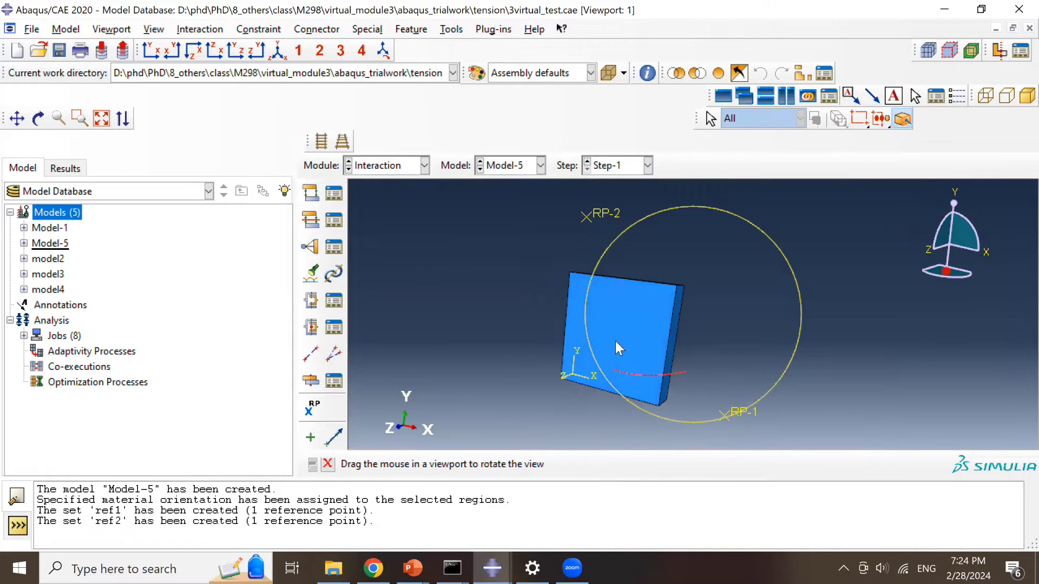
click(452, 29)
mouse_move(463, 97)
click(569, 112)
text(sur1)
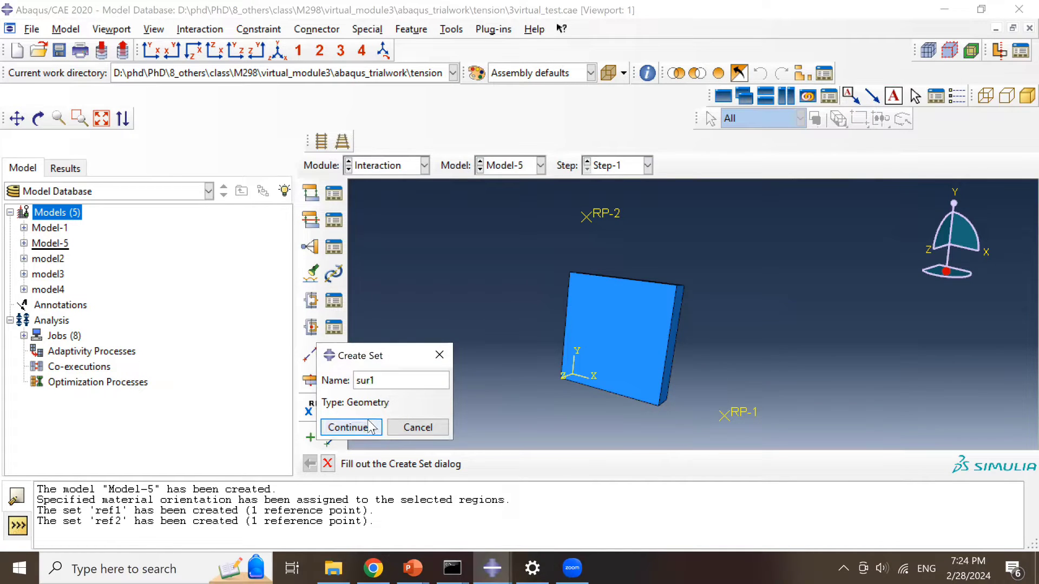
click(370, 428)
click(672, 347)
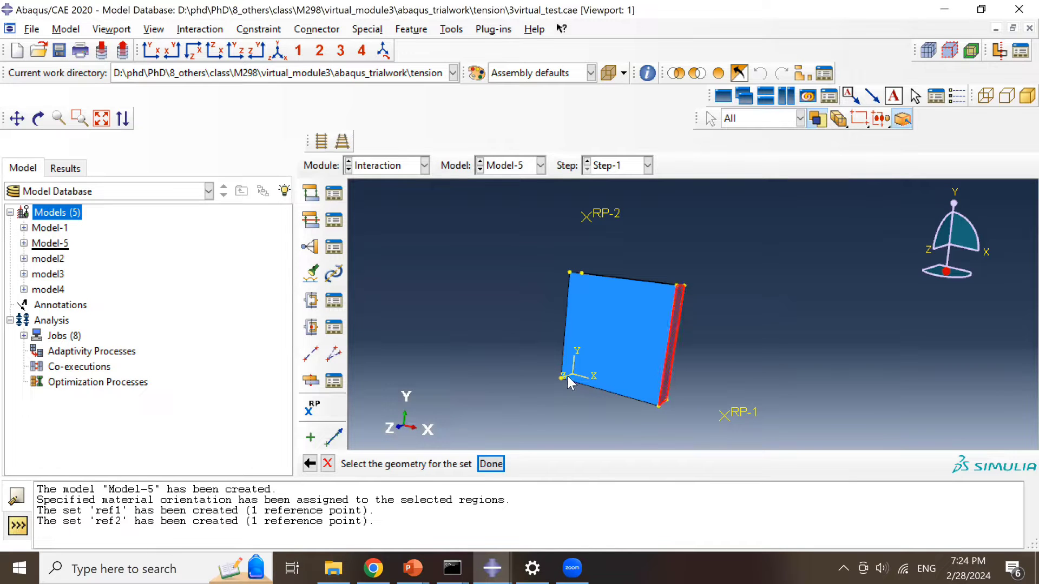
middle_click(568, 382)
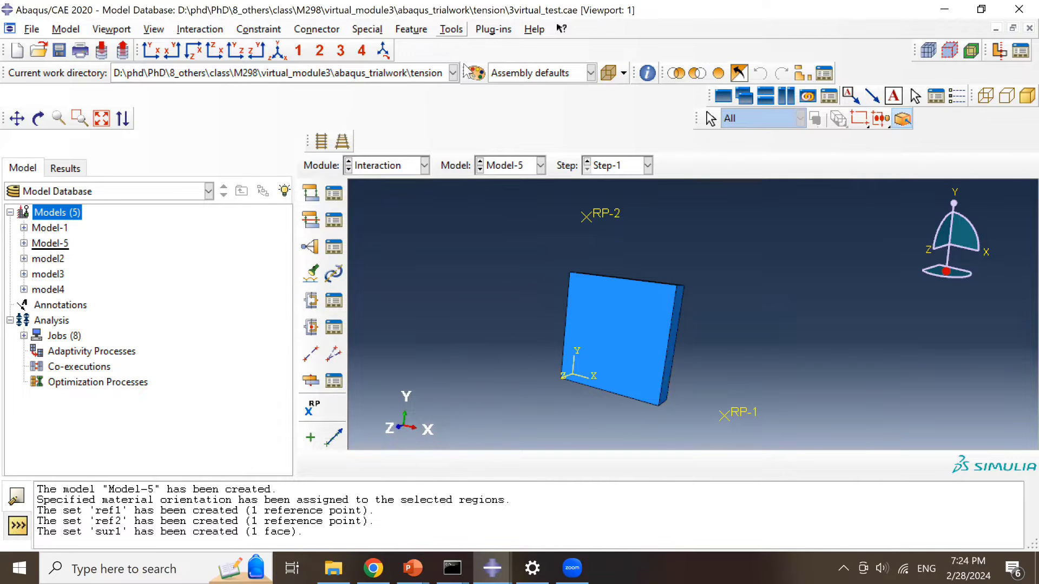
- Create a geometry set named sur2 from the plate's narrow top face that faces positive Y
click(451, 29)
mouse_move(485, 95)
click(562, 111)
text(surf)
click(352, 428)
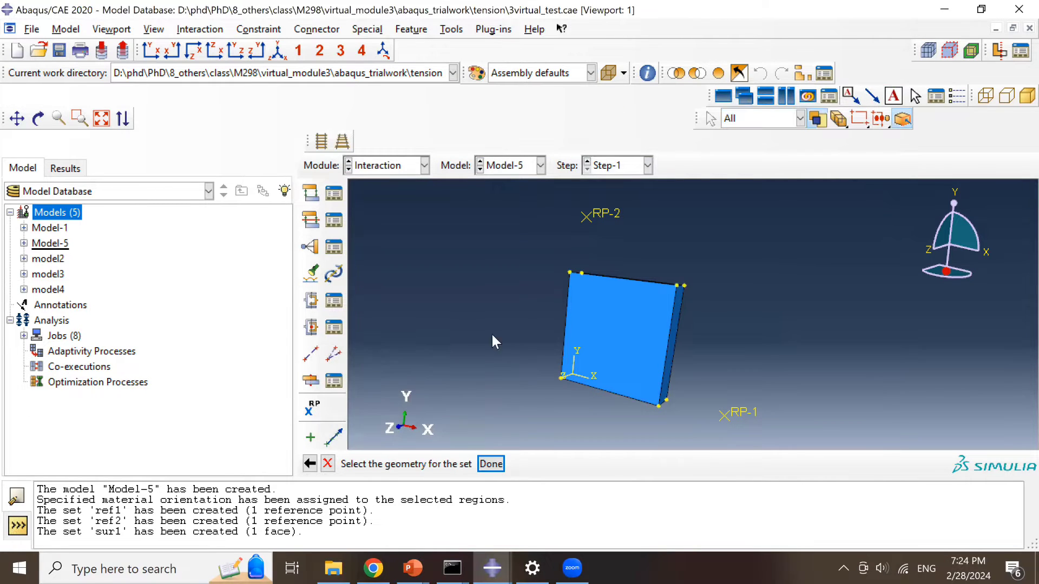
ctrl+alt+drag(652, 331, 627, 291)
click(627, 287)
click(491, 464)
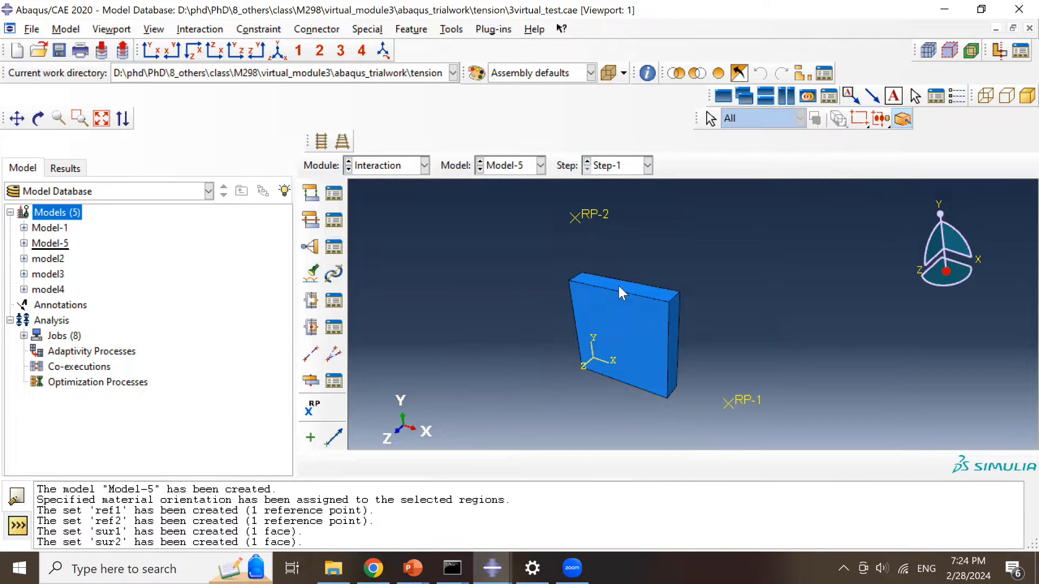
- Start an Equation constraint named Constraint-1 and enter the coefficients 1 and -1 for its two terms
ctrl+alt+drag(622, 339, 655, 287)
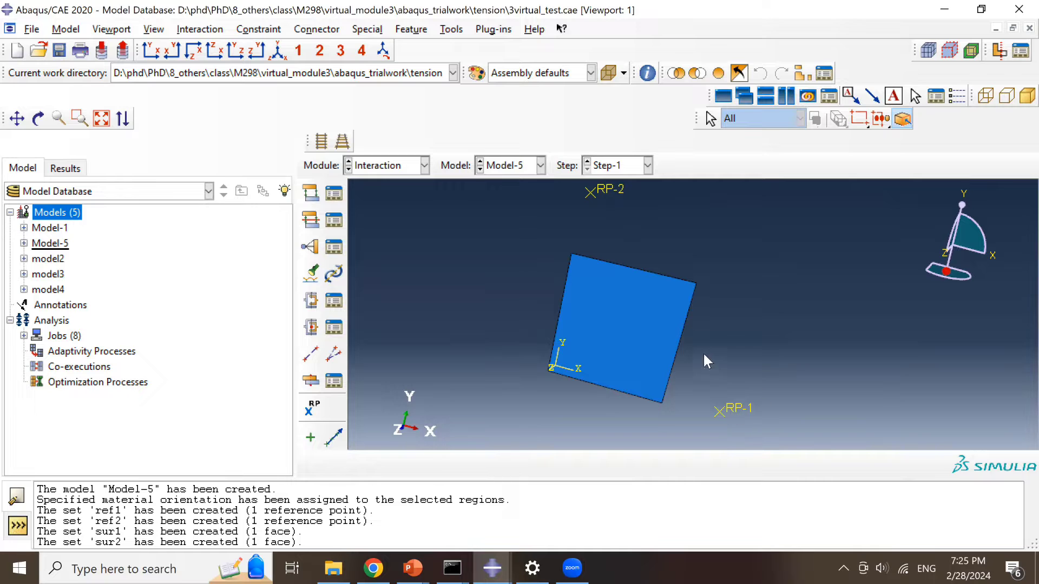
ctrl+alt+drag(651, 348, 684, 316)
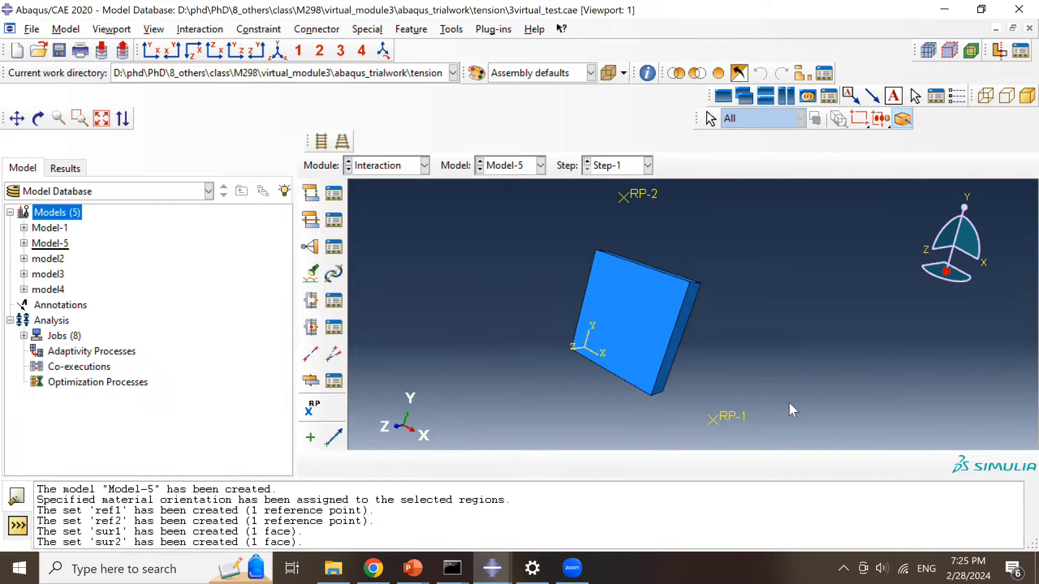
click(312, 250)
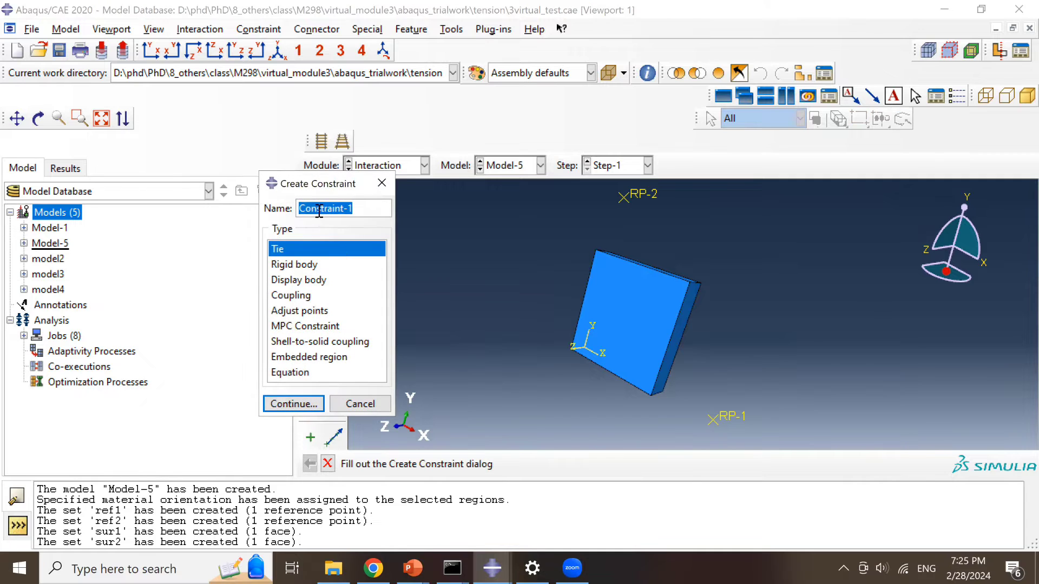
click(300, 372)
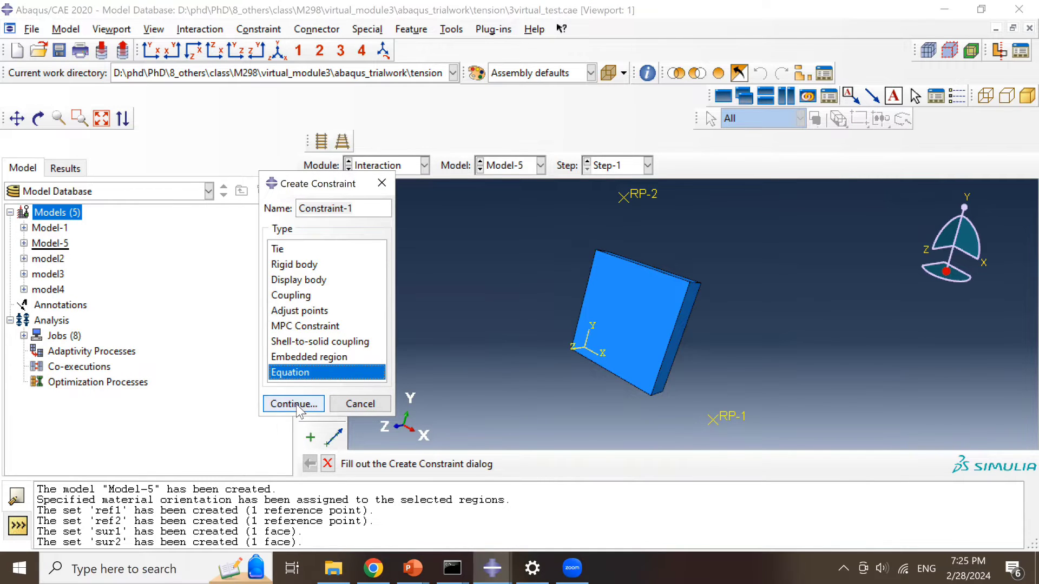
click(293, 403)
click(163, 294)
text(1)
key(Return)
text(-1)
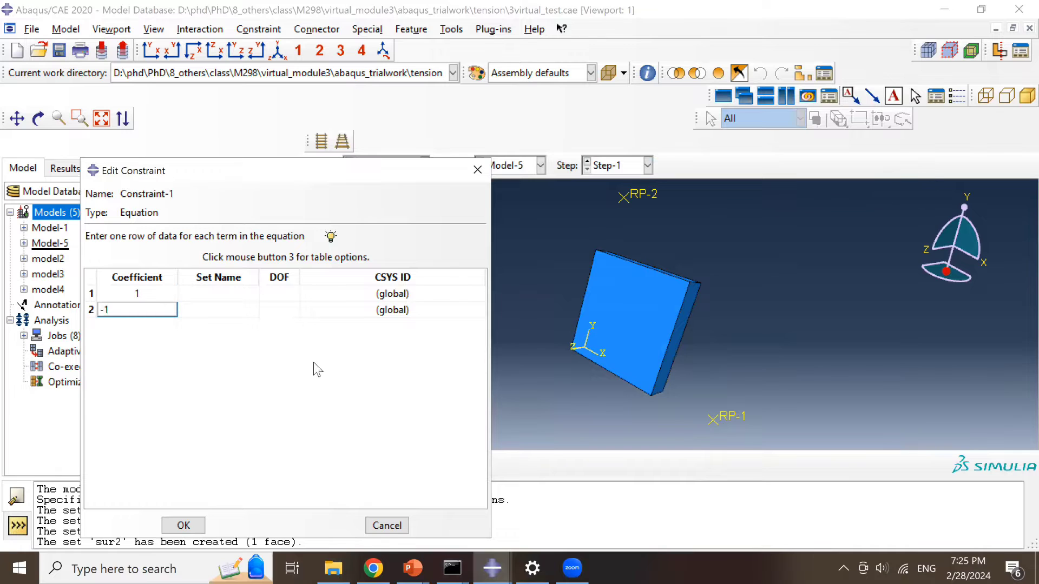
- Assign set sur1 to the equation's first term and ref1 to the second, give both DOF 1, and finish the constraint
click(222, 293)
click(253, 293)
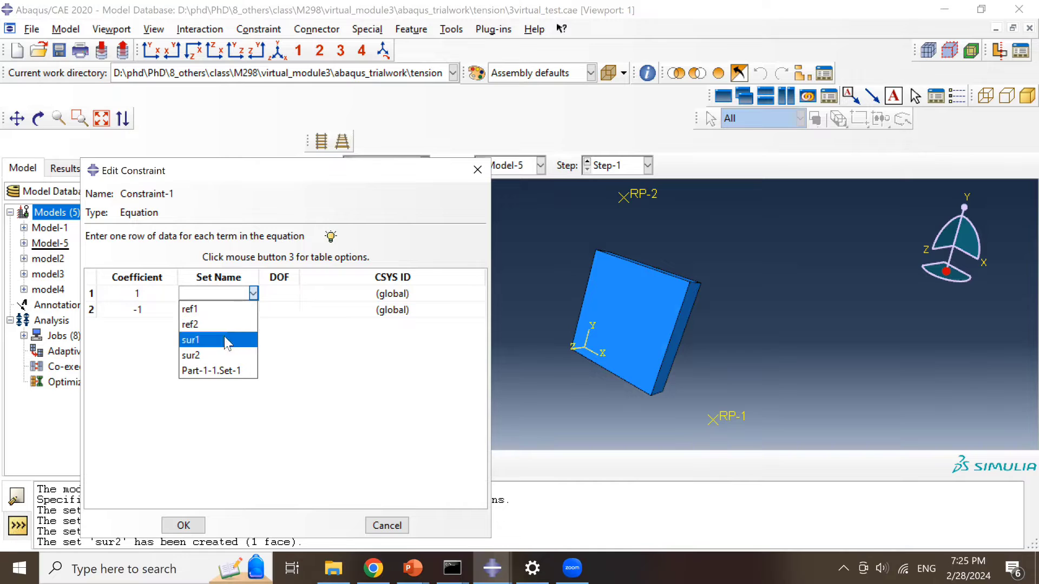
click(225, 340)
click(222, 310)
click(253, 309)
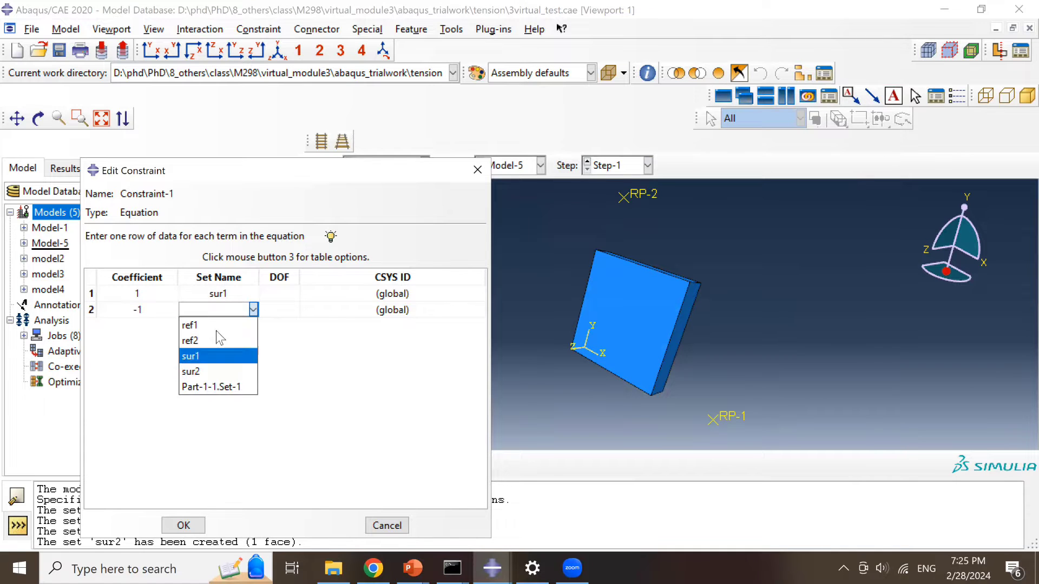
click(227, 325)
click(279, 293)
text(1)
click(279, 310)
text(1)
click(183, 525)
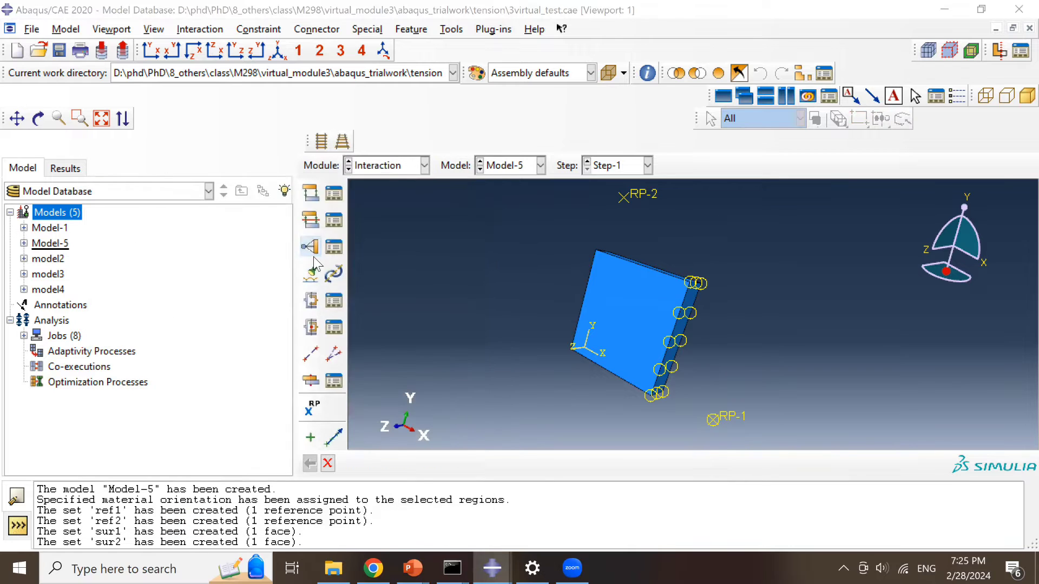
- Start a second Equation constraint named Constraint-2 and enter the coefficients 1 and -1 for its two terms
click(311, 301)
click(302, 405)
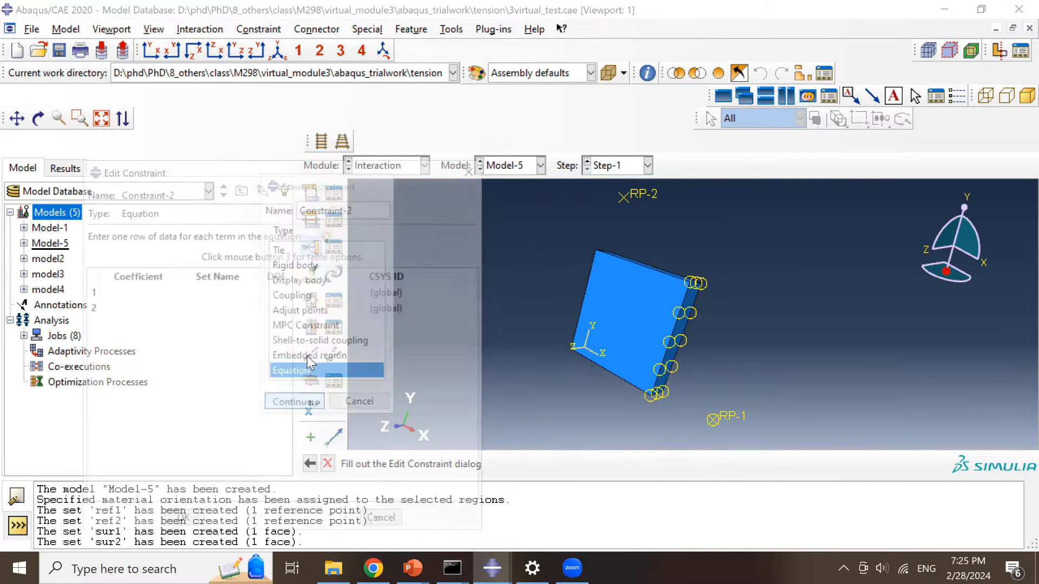
click(172, 295)
text(1)
click(162, 310)
text(1)
key(BackSpace)
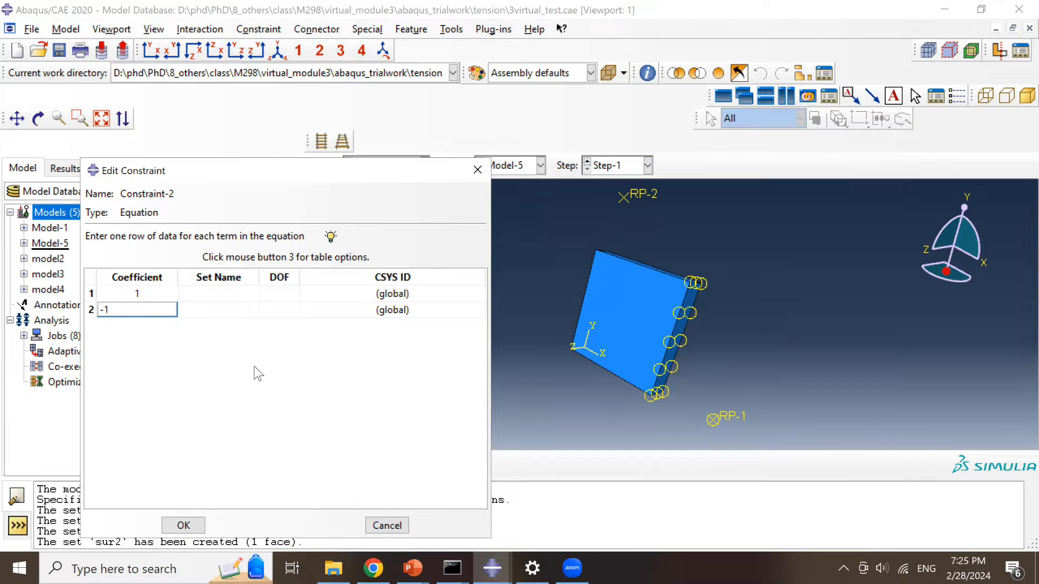
- Assign set sur2 to the first term and ref2 to the second, give both DOF 2, and finish Constraint-2
click(214, 293)
click(253, 294)
click(238, 355)
click(246, 310)
click(252, 310)
click(240, 341)
click(280, 294)
text(2)
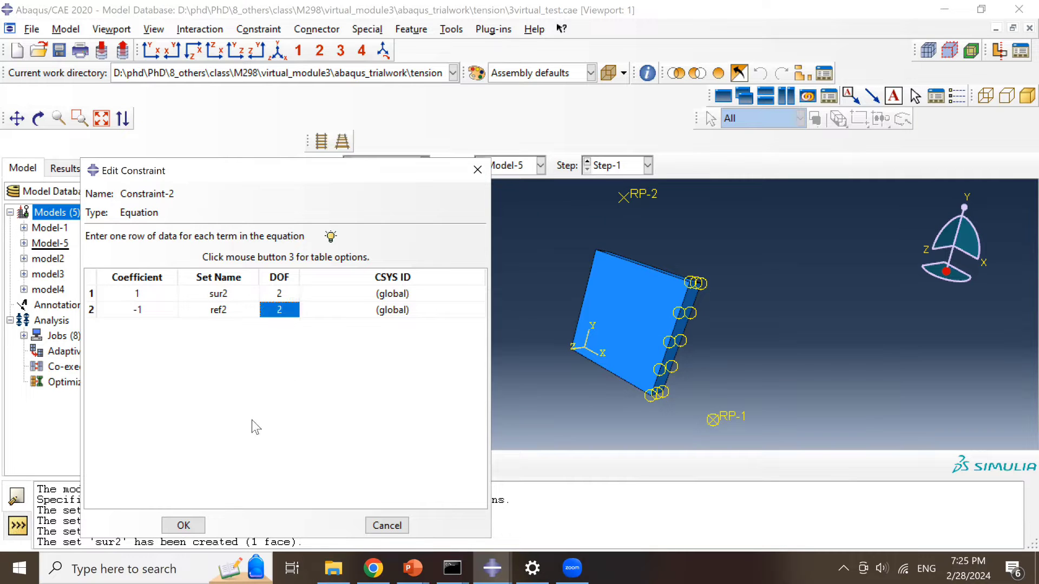
click(184, 525)
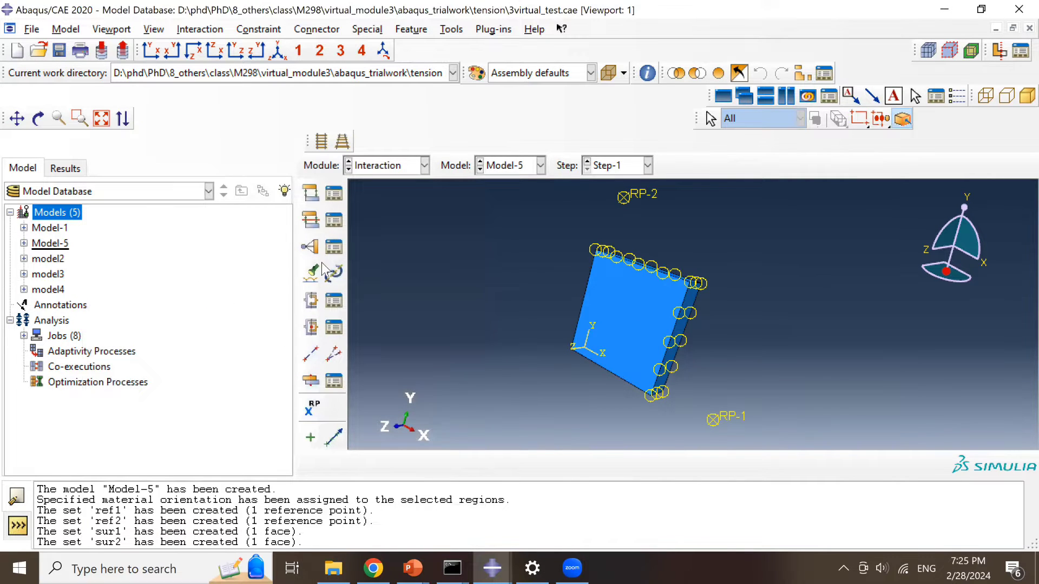
- Review the coefficients, set names and DOFs of Constraint-1 in the Constraint Manager without changing them
click(334, 272)
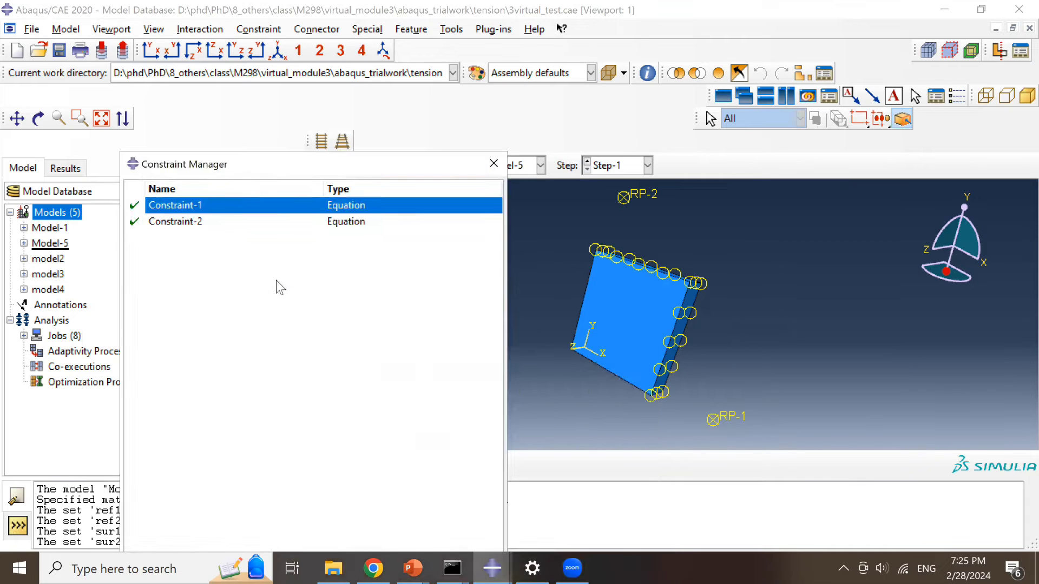
drag(219, 174, 219, 243)
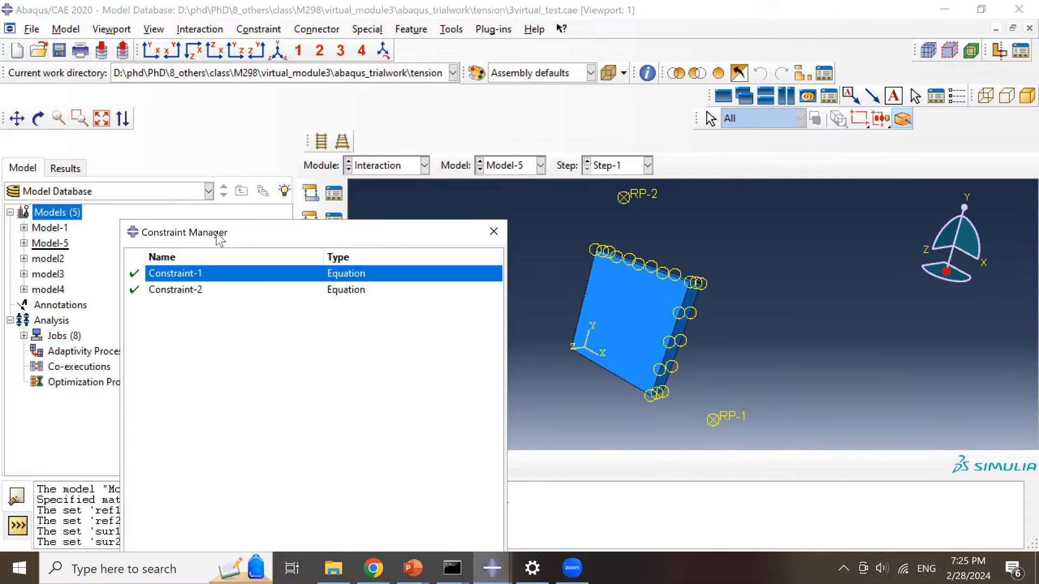
click(179, 488)
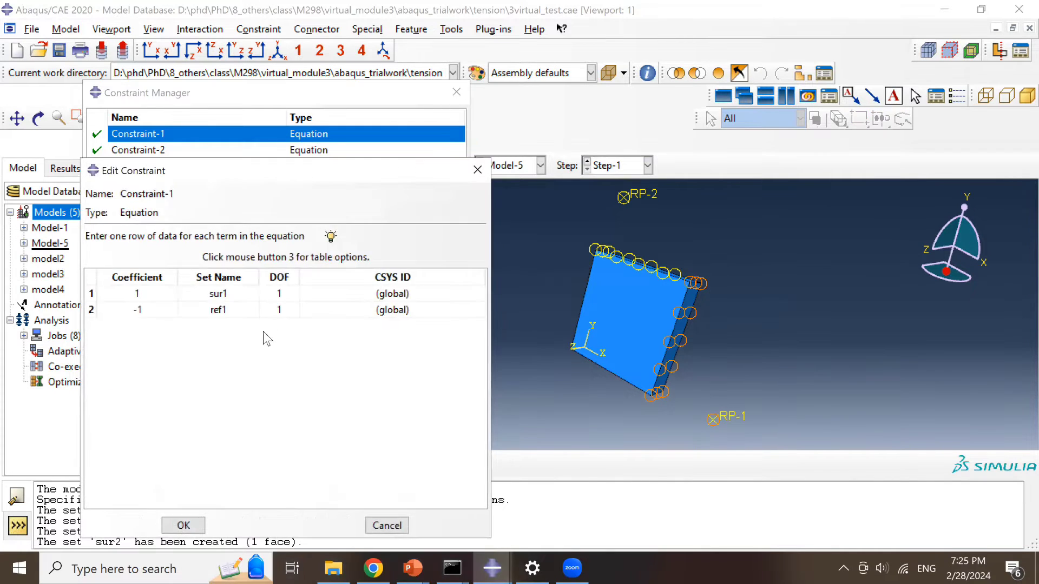
click(477, 170)
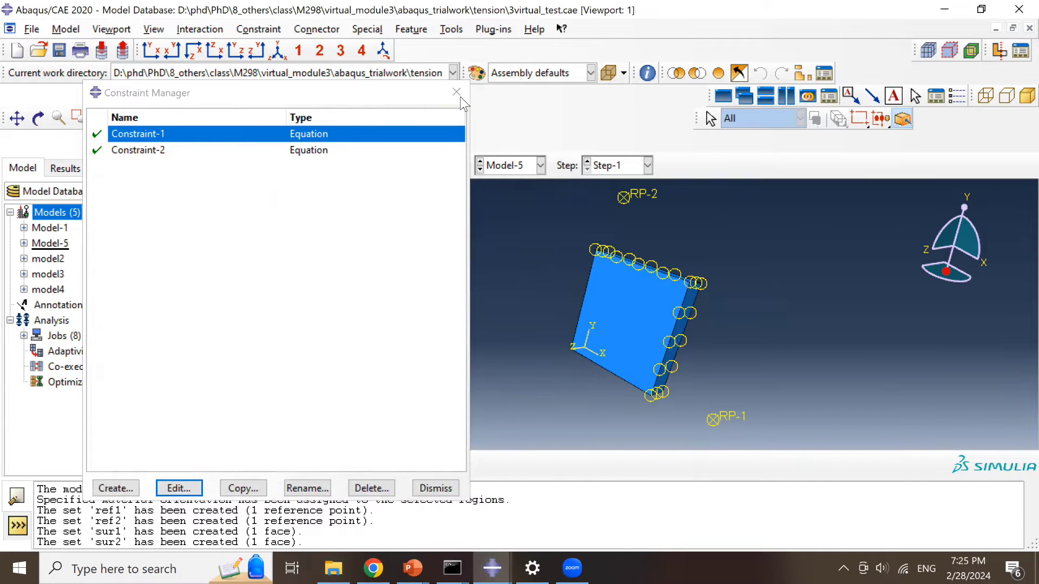
click(436, 487)
- In the Load module, create symmetry boundary condition BC-1 in Step-1 with XSYMM on the plate's narrow side face that faces negative X
click(394, 176)
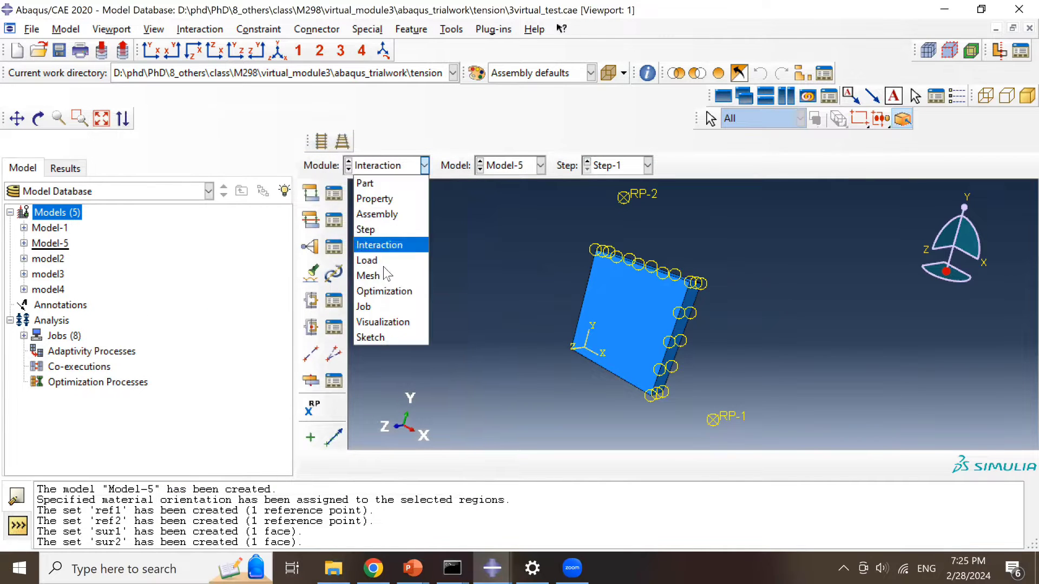
click(387, 264)
drag(616, 365, 649, 367)
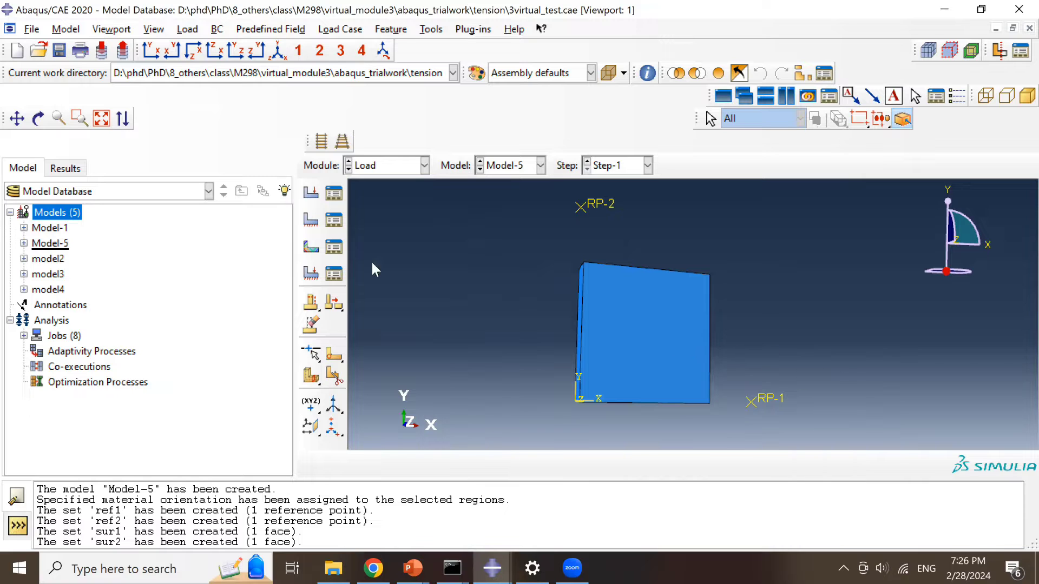
click(311, 220)
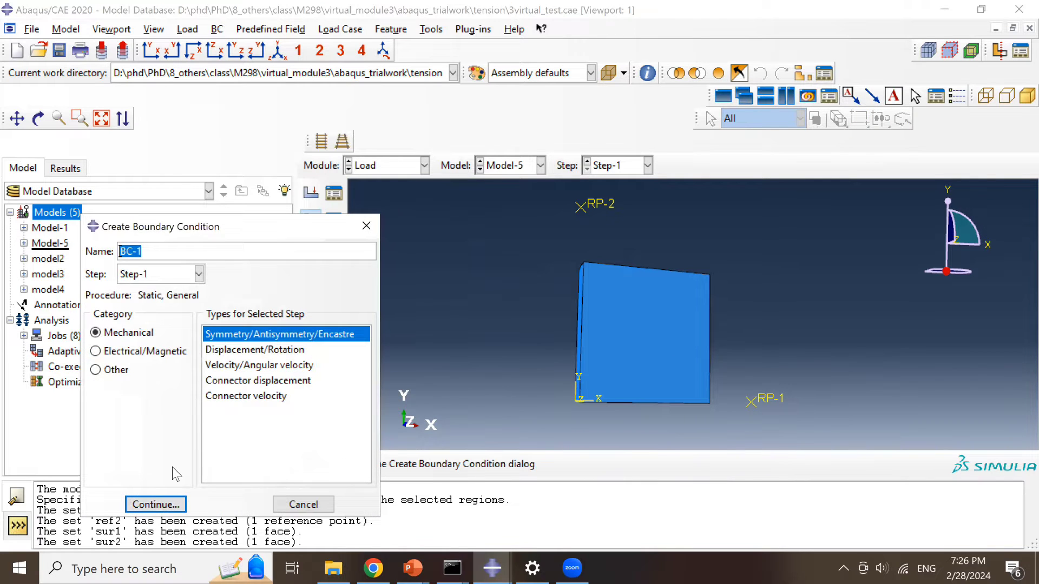
click(157, 504)
mouse_move(604, 343)
ctrl+alt+mouse_down()
mouse_move(632, 339)
mouse_move(599, 323)
ctrl+alt+mouse_up()
click(599, 324)
middle_click(499, 317)
click(274, 314)
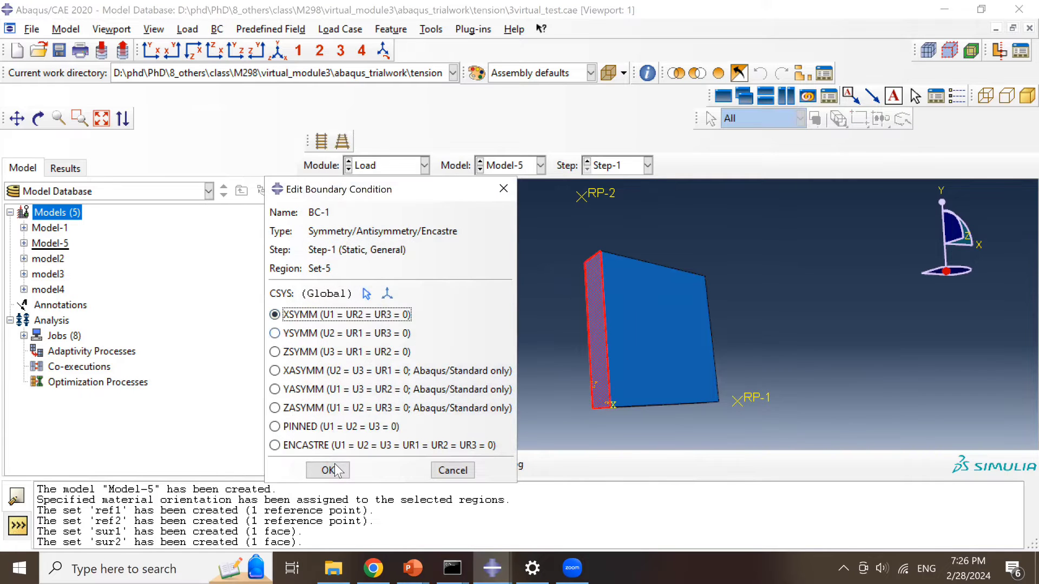
click(335, 464)
- Create symmetry boundary condition BC-2 in Step-1 with YSYMM on the plate's narrow bottom face that faces negative Y
ctrl+alt+drag(697, 308, 644, 254)
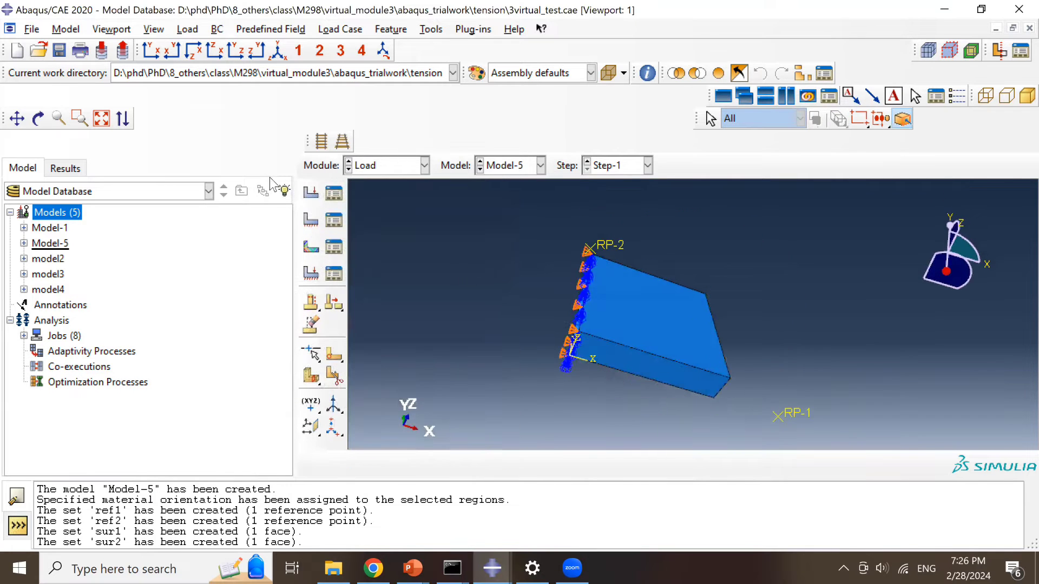
click(311, 221)
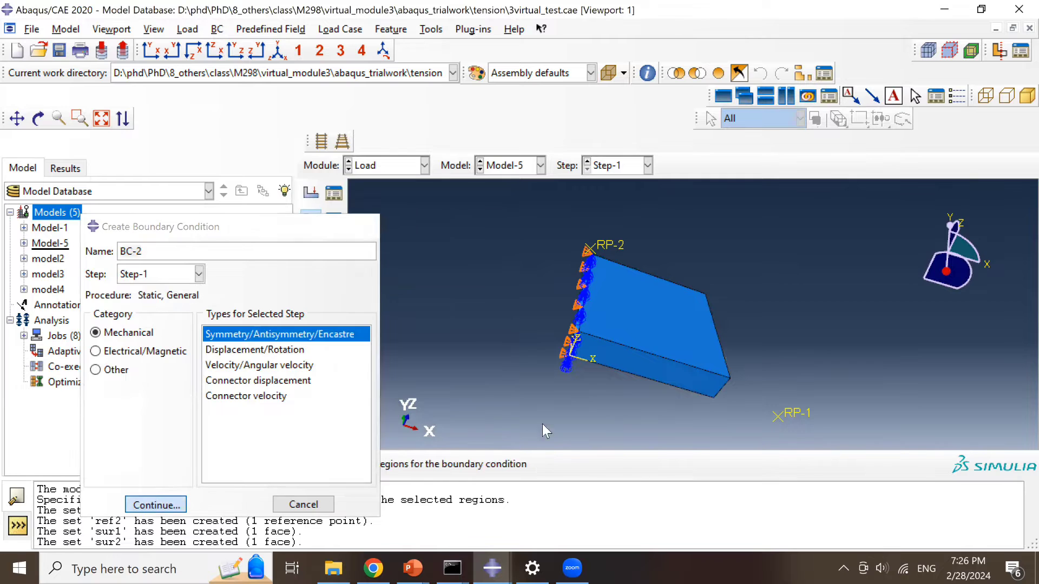
click(155, 503)
click(595, 361)
middle_click(458, 382)
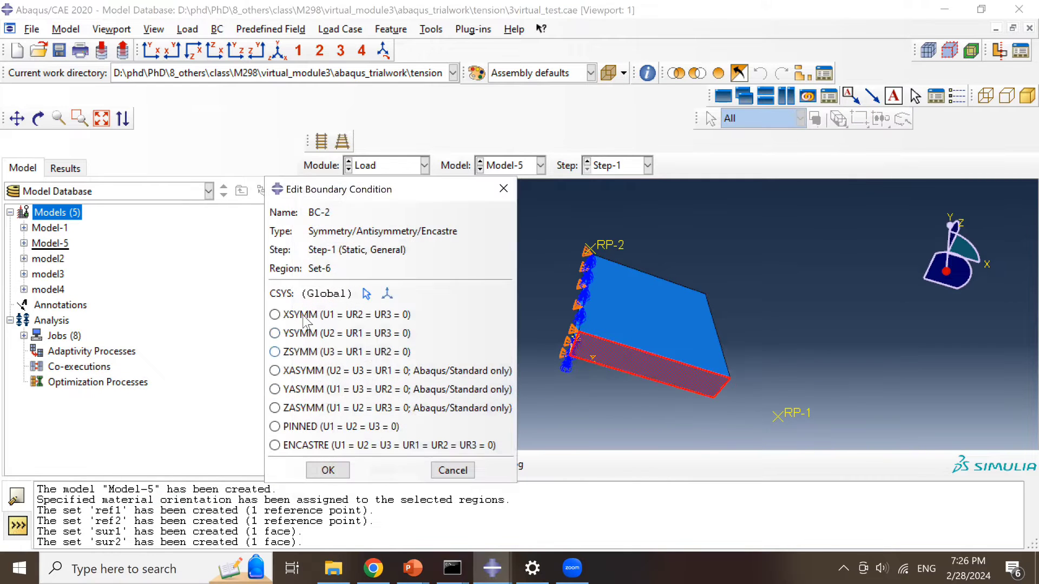
click(275, 333)
click(328, 470)
- Create Displacement/Rotation boundary condition BC-3 in Step-1 on reference point RP-1 with U1 set to 0.1
ctrl+alt+drag(593, 292, 616, 390)
click(311, 220)
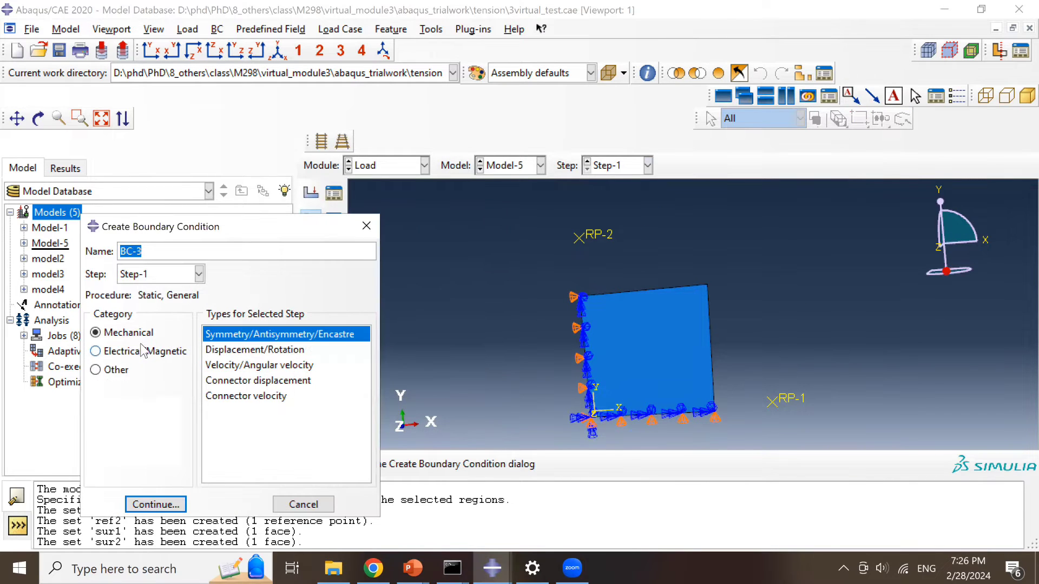
click(254, 349)
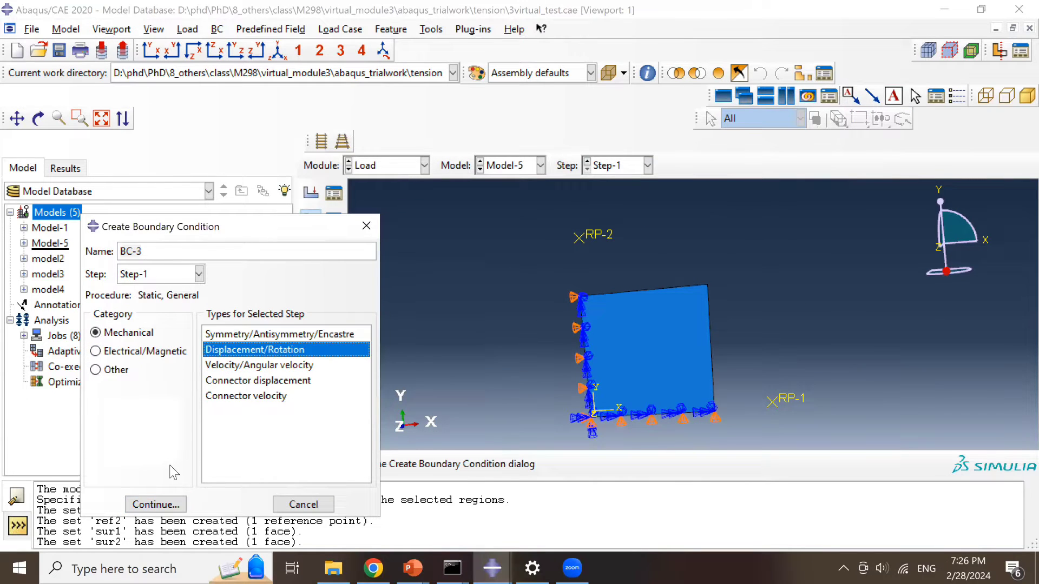
click(155, 505)
click(777, 407)
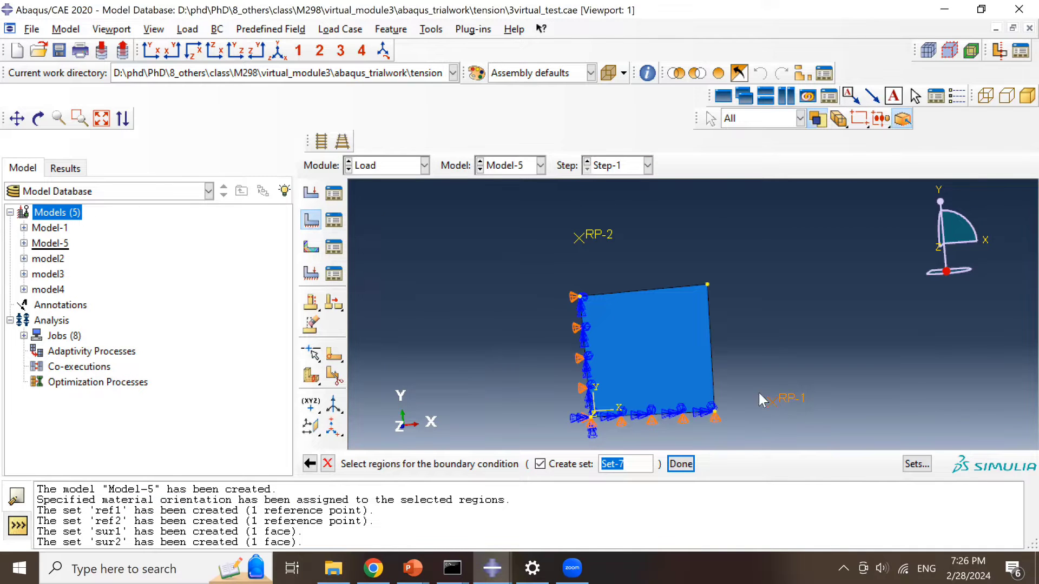
middle_click(800, 383)
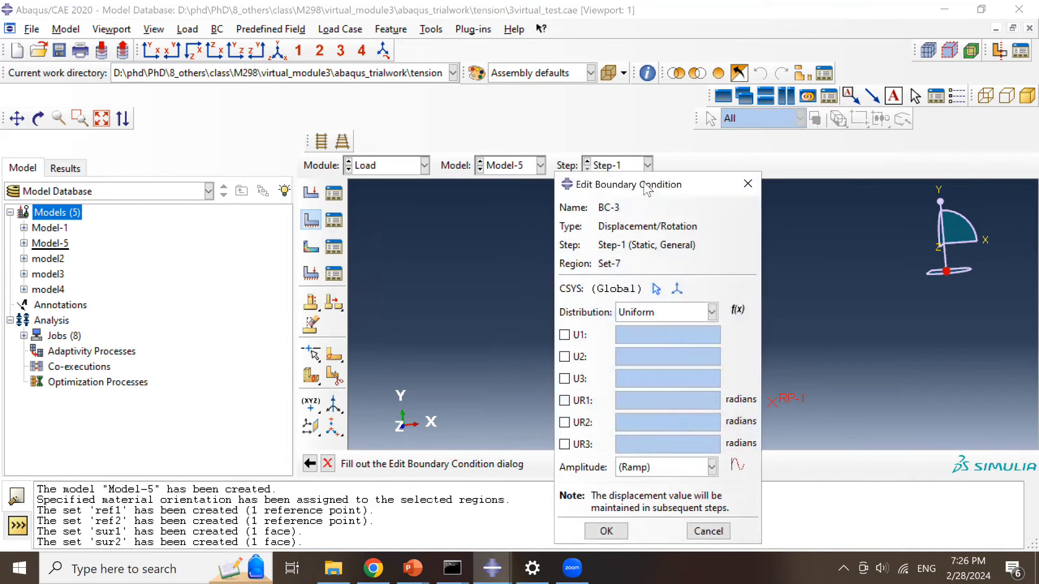
drag(655, 185, 396, 95)
click(307, 245)
text(0.1)
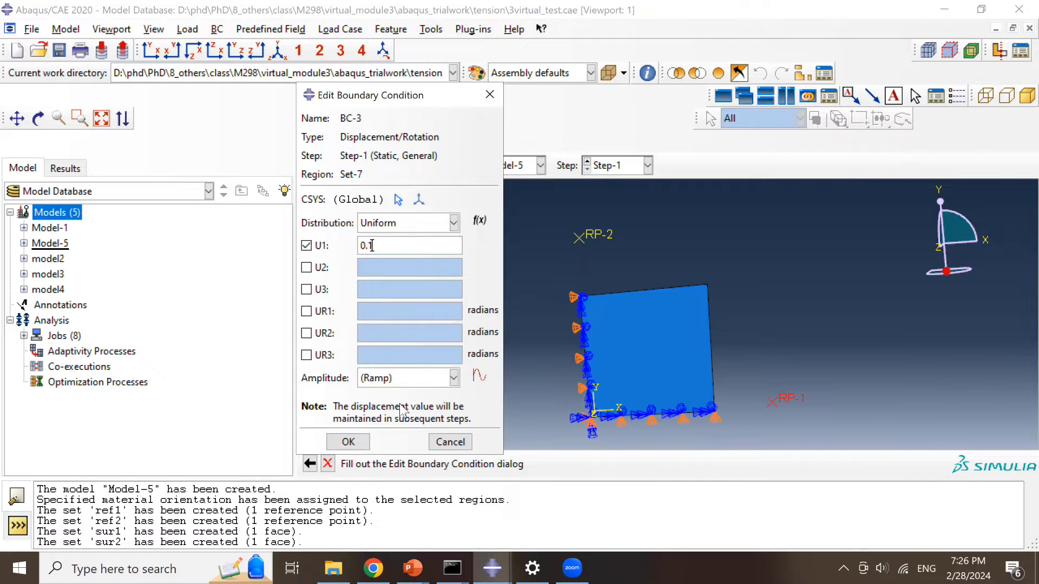
click(348, 442)
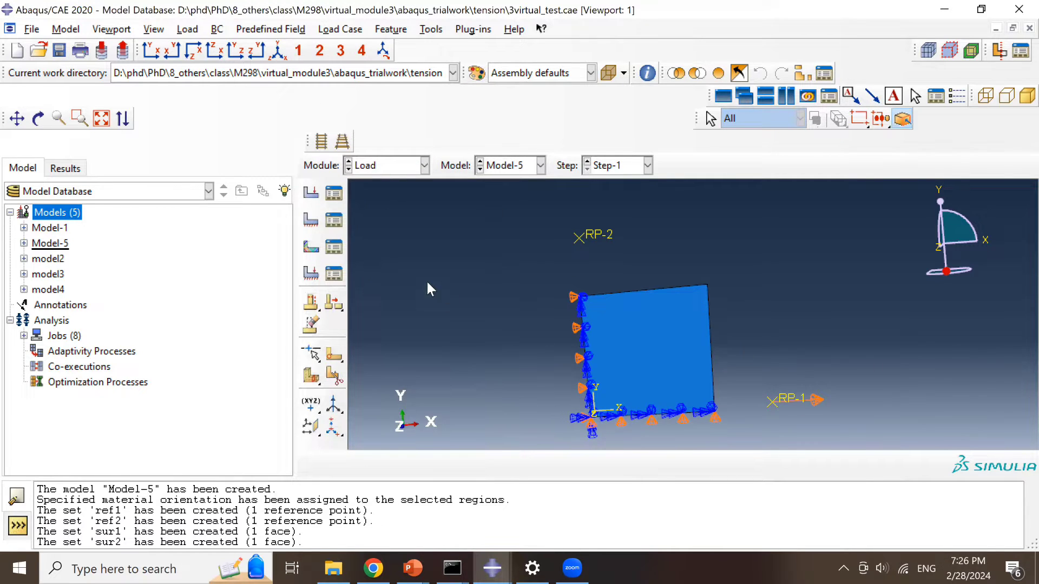
- In the Mesh module, set the mesh controls of Part-1 to hex elements with the Sweep technique
click(389, 165)
click(368, 279)
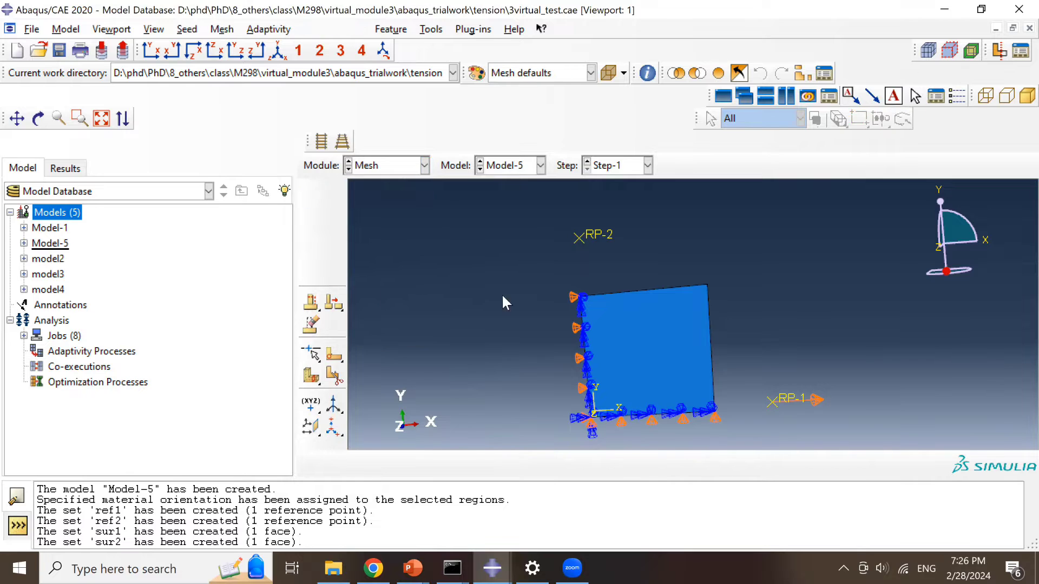
click(668, 166)
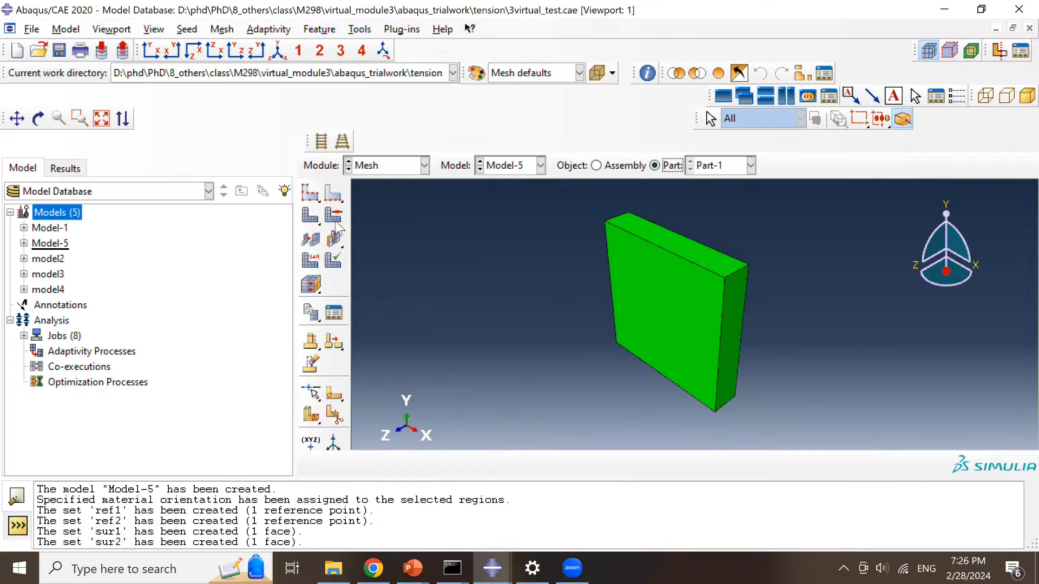
click(150, 50)
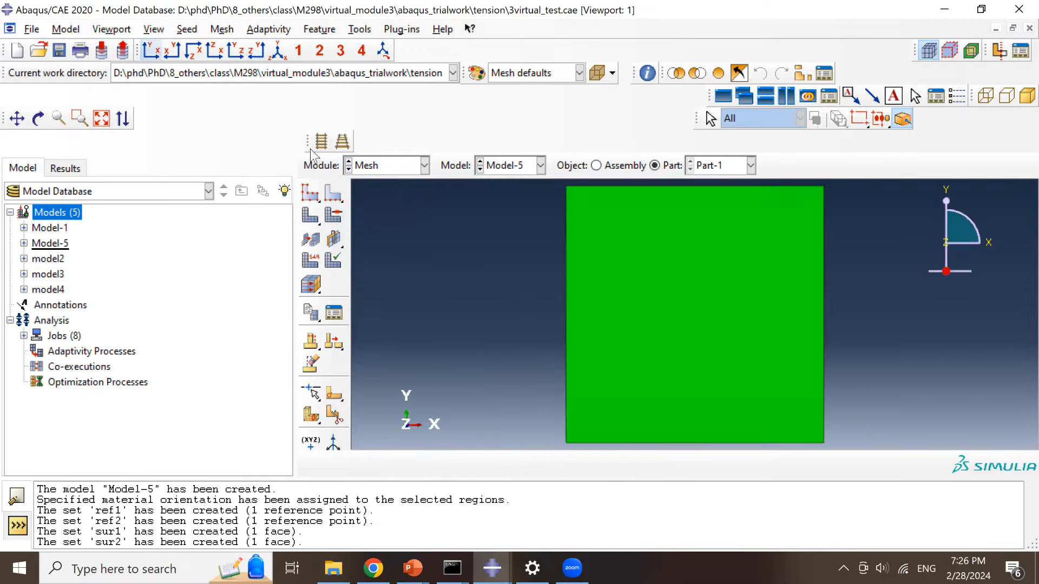
scroll(469, 330, up, 3)
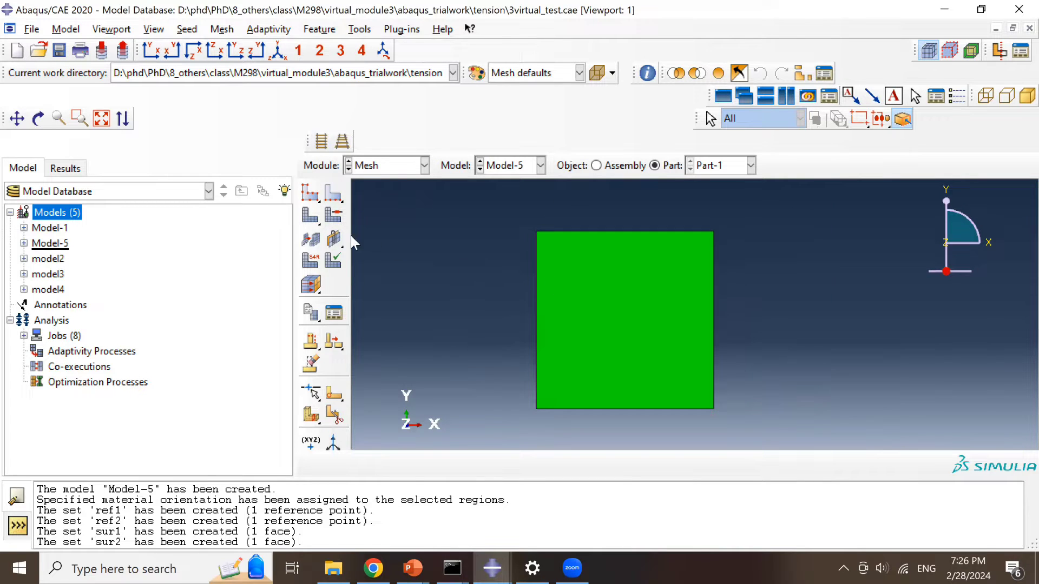
click(334, 215)
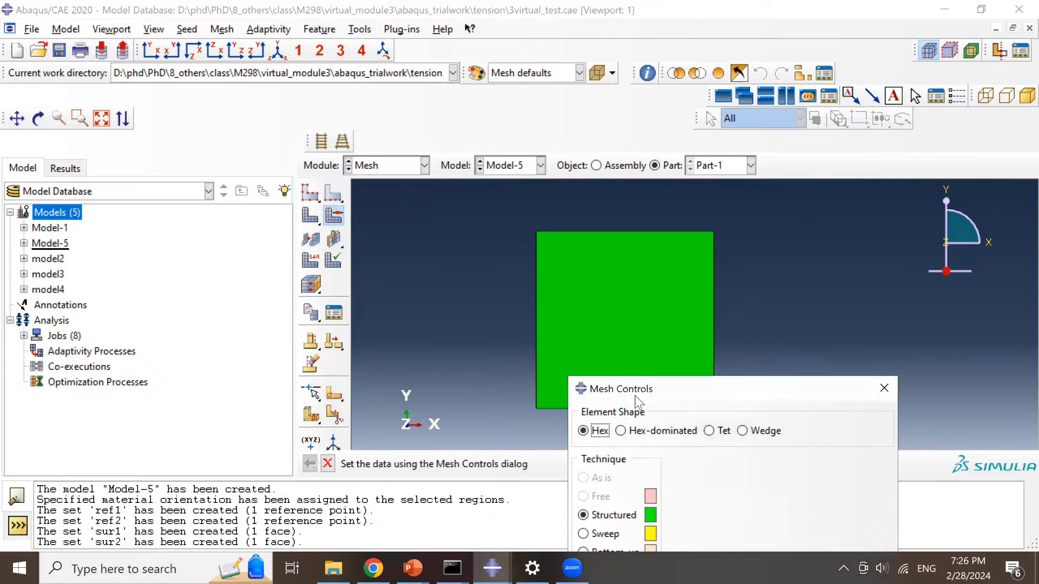
drag(634, 397, 348, 143)
click(318, 280)
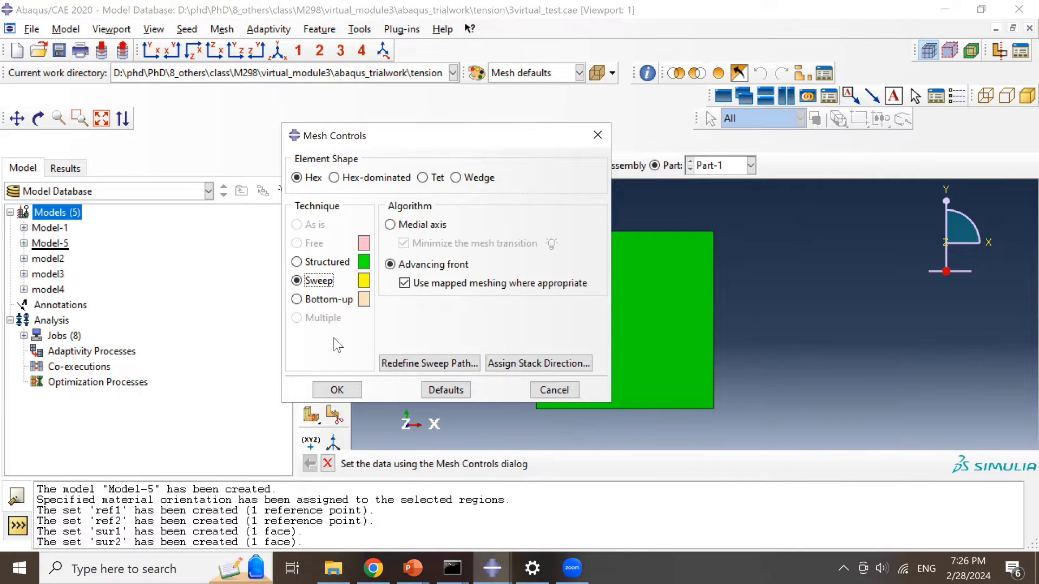
click(337, 390)
- Seed all edges of the part with an approximate element size of 0.05 and mesh the part
click(333, 194)
drag(849, 318, 480, 345)
middle_click(500, 342)
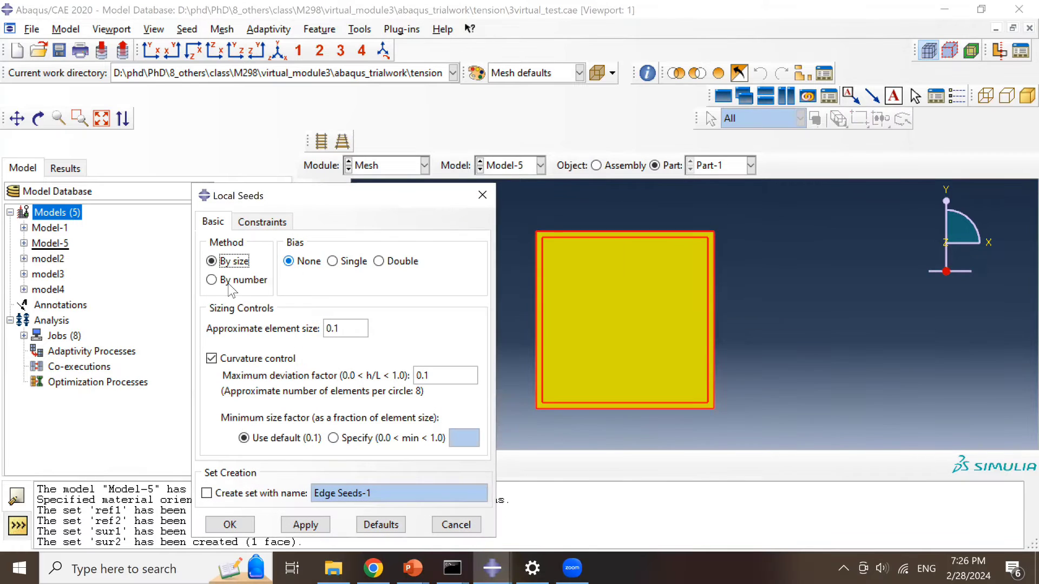
drag(352, 328, 325, 319)
text(0.05)
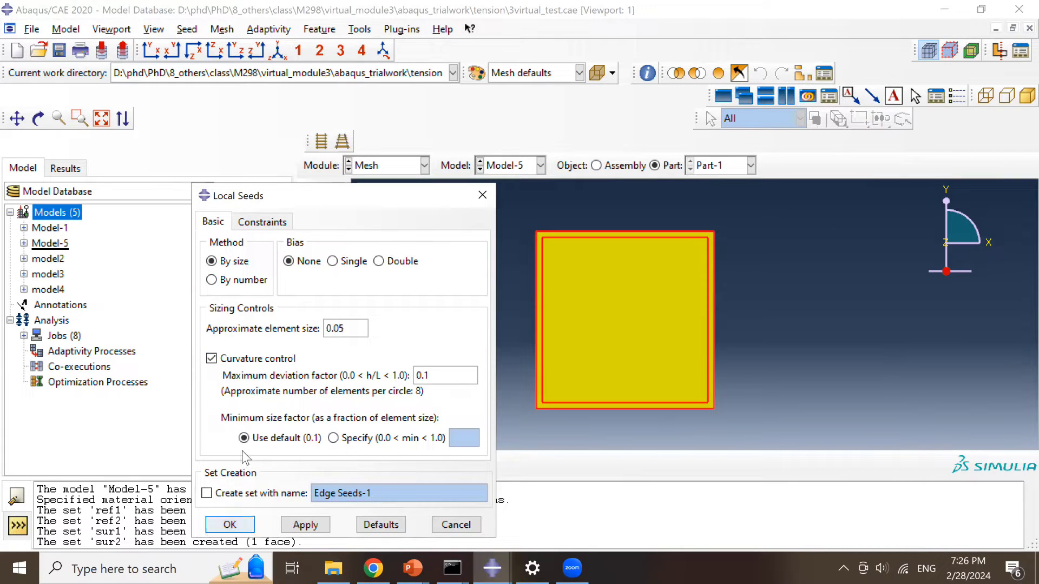
click(230, 524)
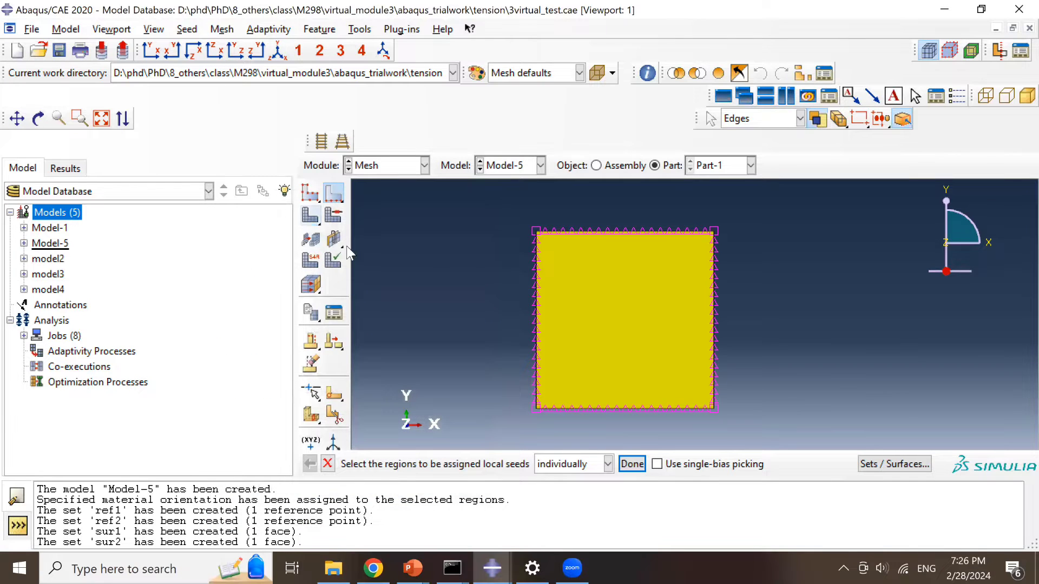
click(310, 216)
middle_click(408, 297)
- Assign the whole meshed plate the C3D8I element type, with reduced integration off and incompatible modes on
click(309, 261)
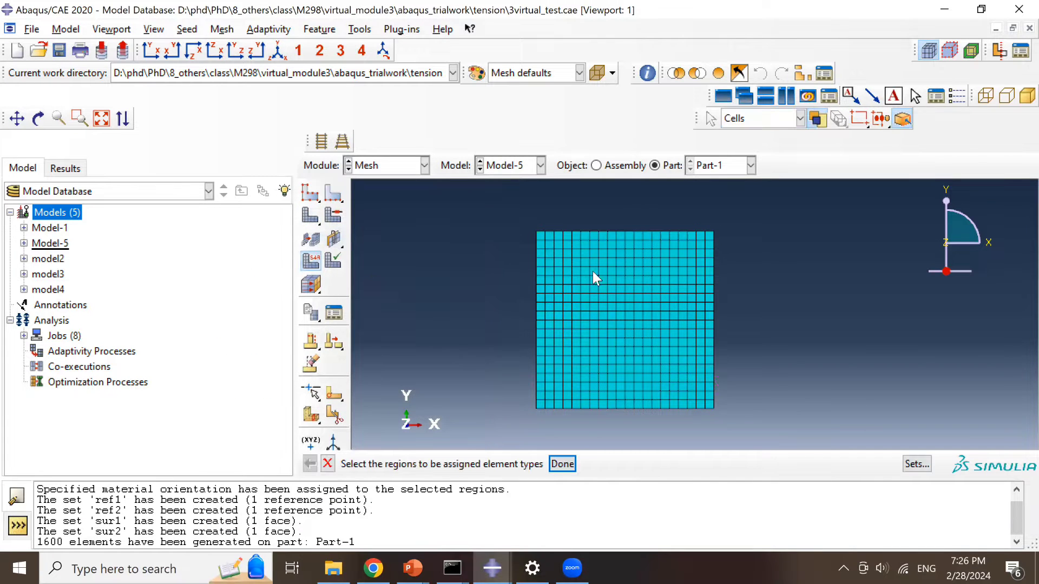
drag(825, 431, 538, 190)
middle_click(645, 337)
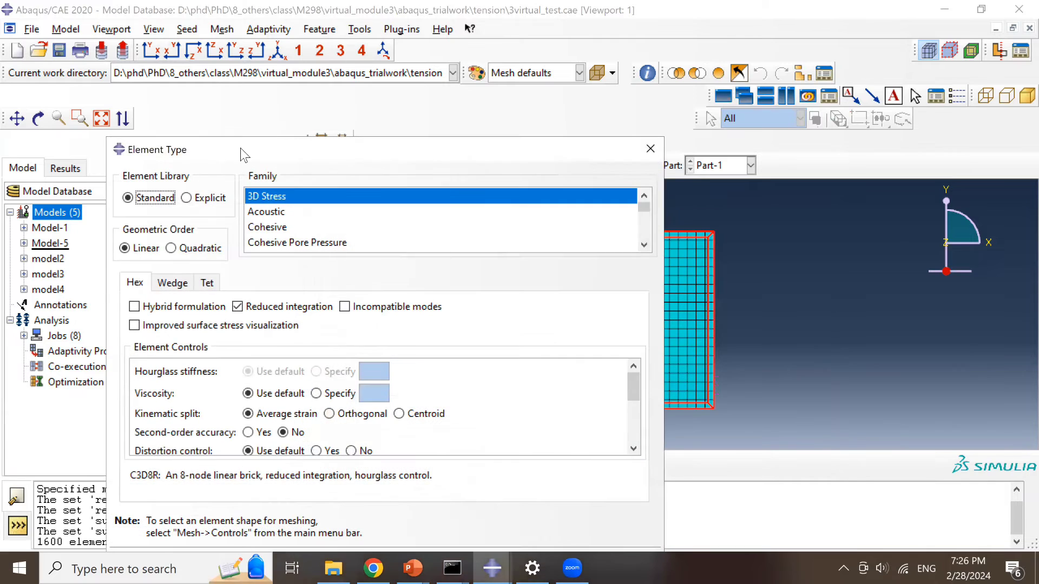
click(310, 212)
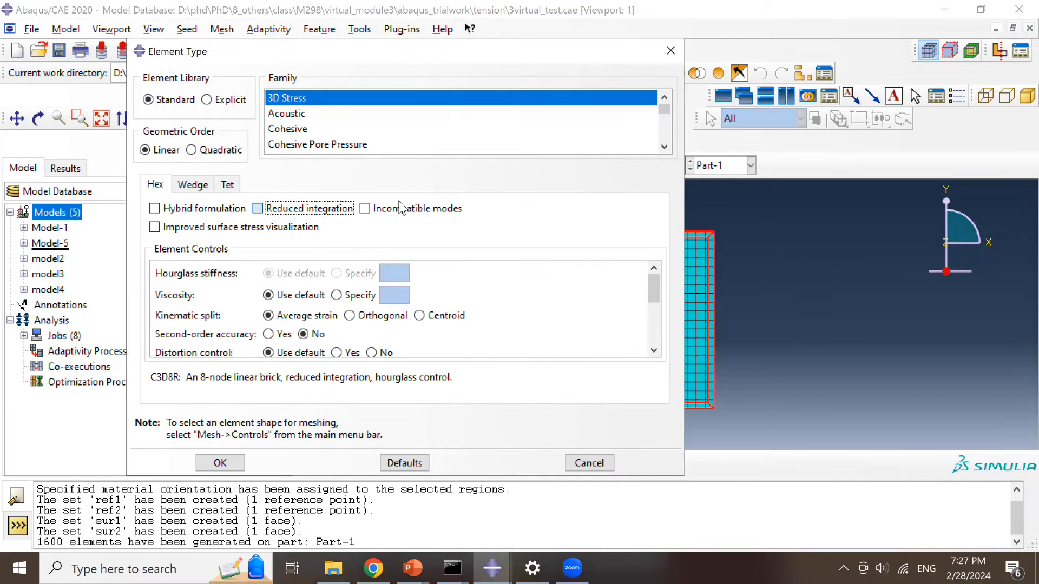
click(393, 211)
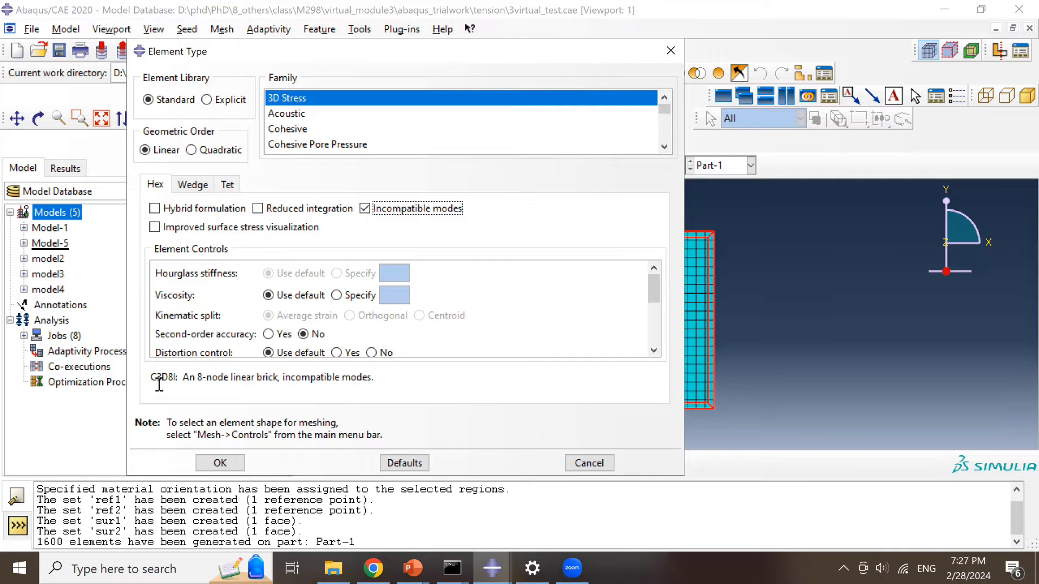
drag(149, 377, 163, 377)
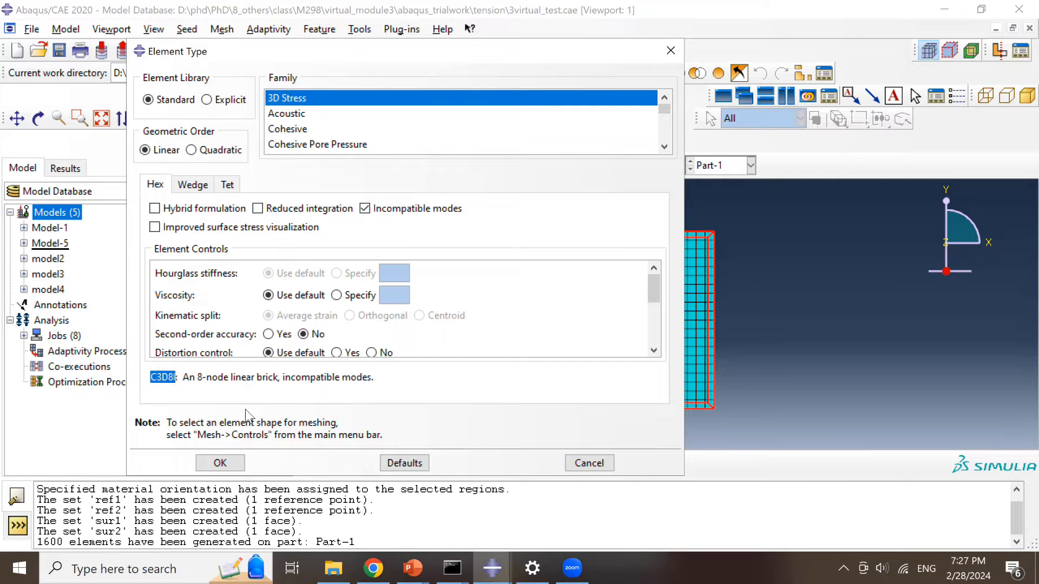
click(219, 463)
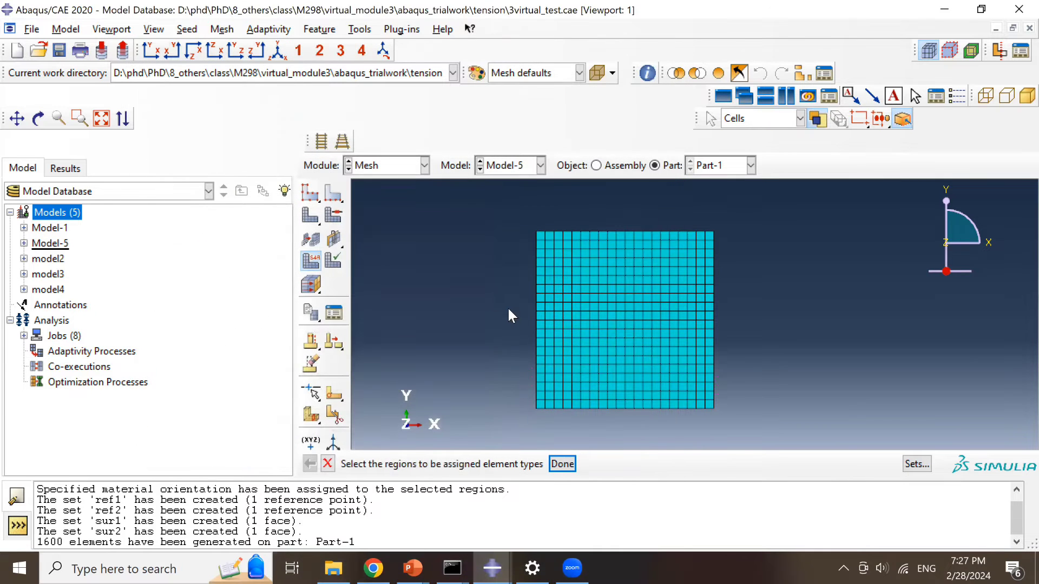
- In the Step module, edit history output request H-Output-1 and set its domain to the set ref1
click(389, 165)
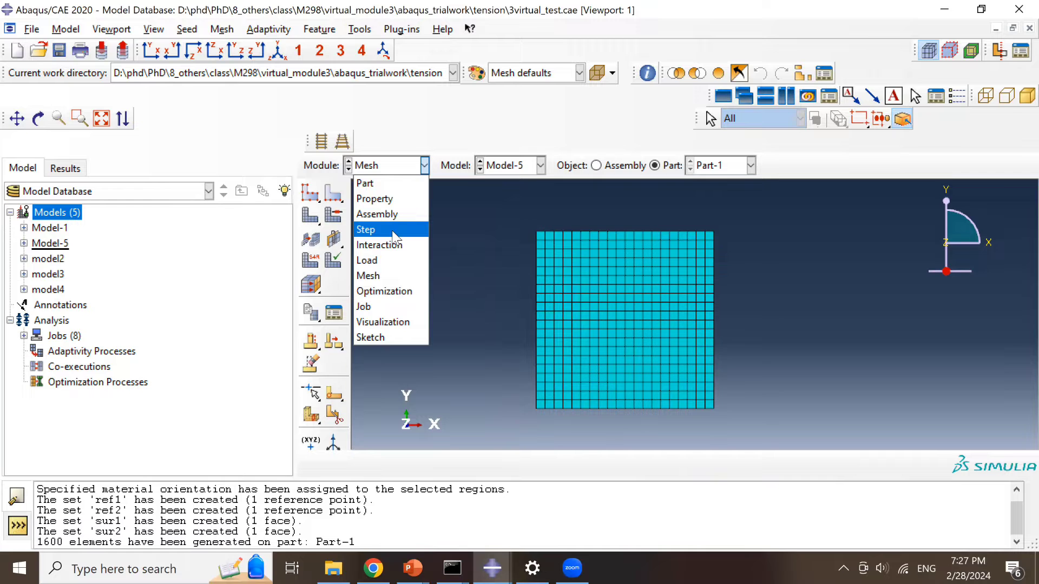
click(394, 233)
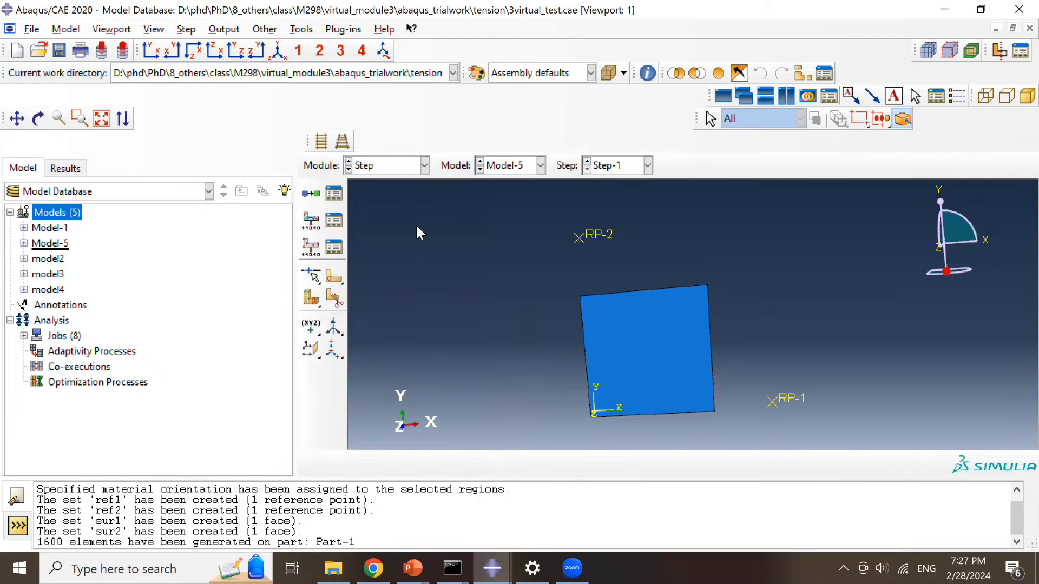
click(335, 250)
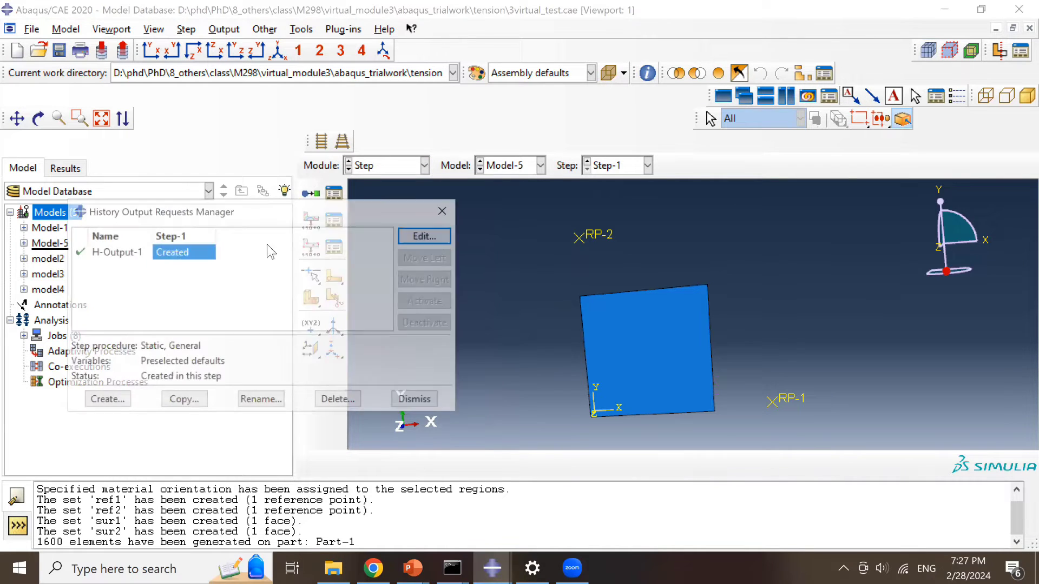
click(425, 238)
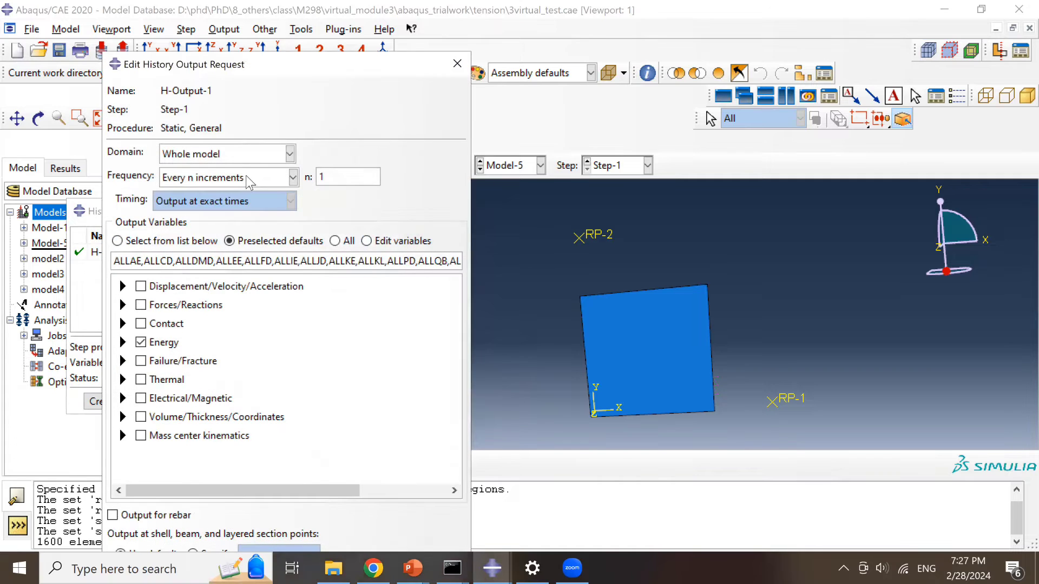
click(254, 156)
click(244, 187)
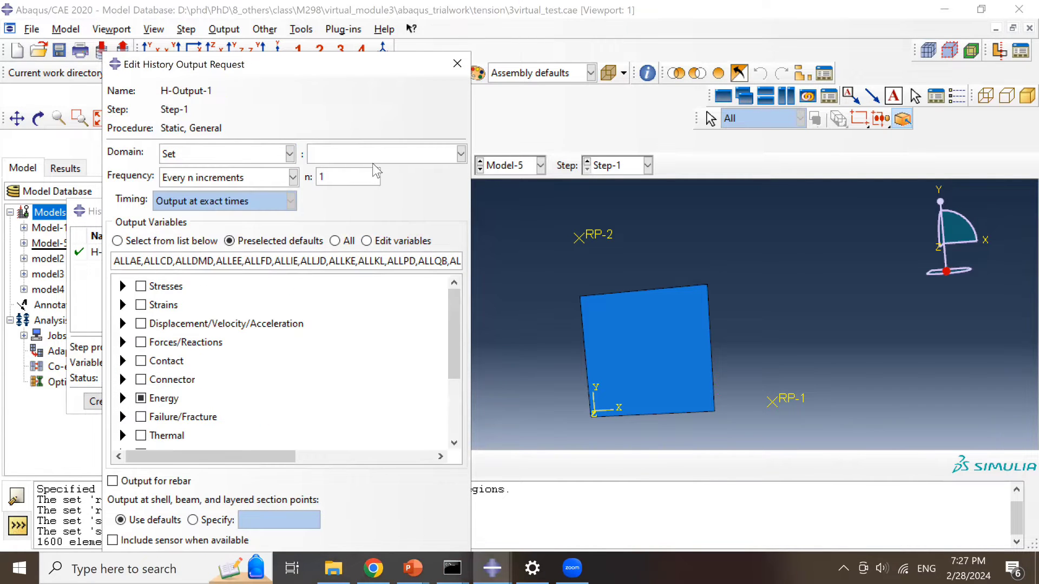
click(383, 155)
key(Down)
key(Down)
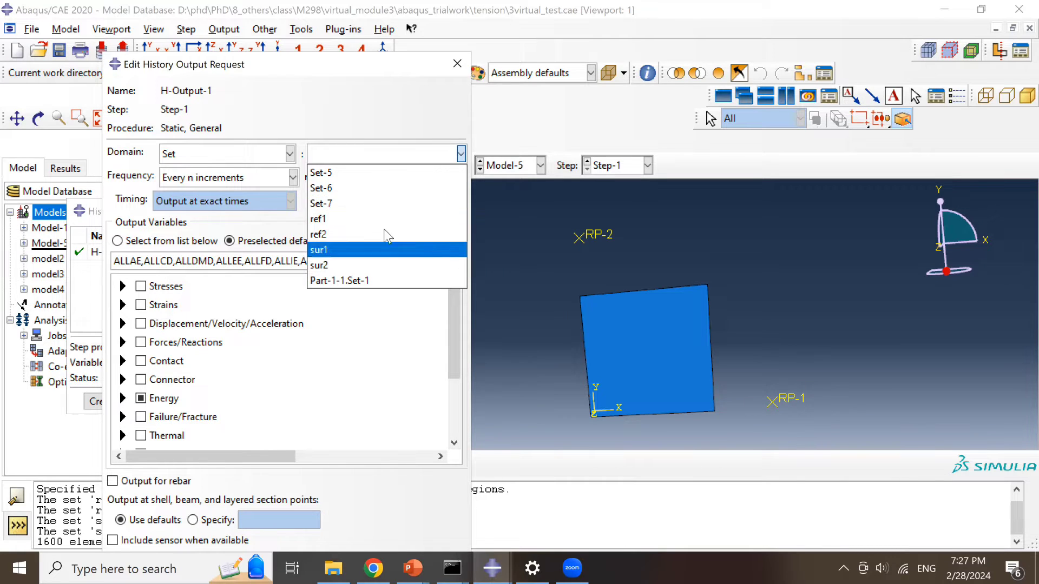
click(344, 224)
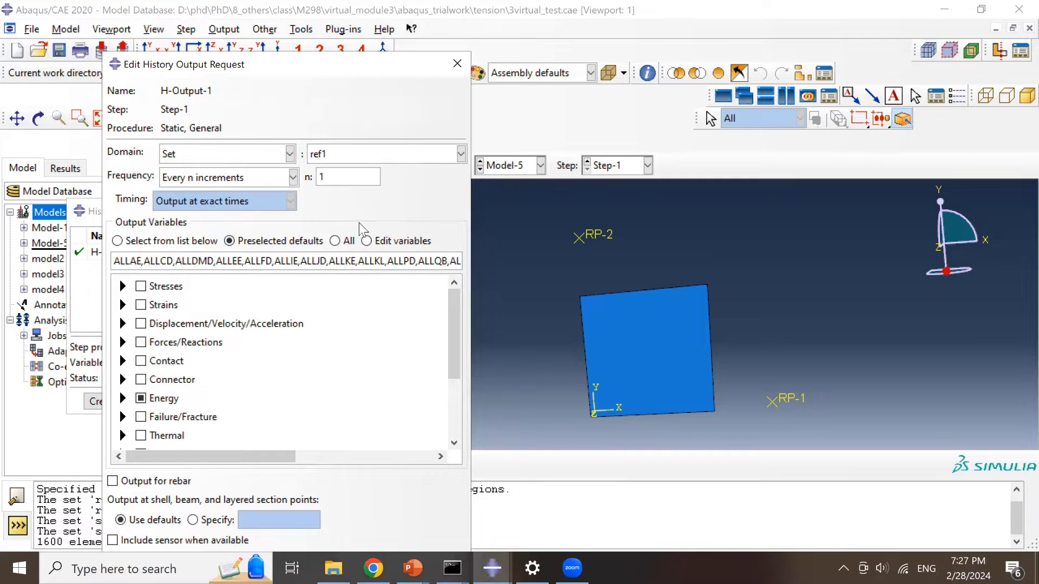
- Replace the energy output variables of H-Output-1 with the reaction forces RF1, RF2 and RF3, and close the request manager
click(141, 398)
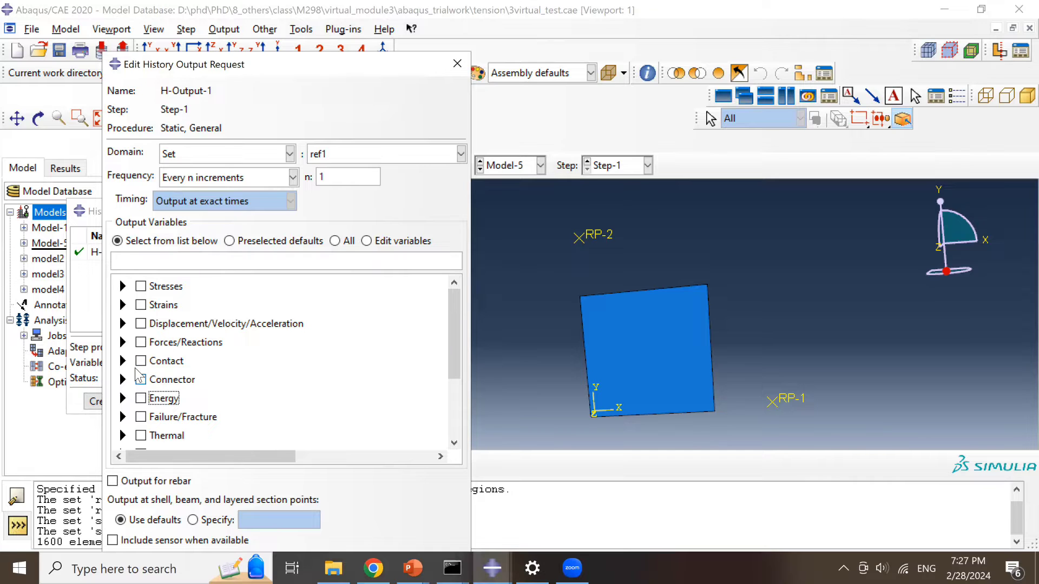
click(124, 343)
click(124, 342)
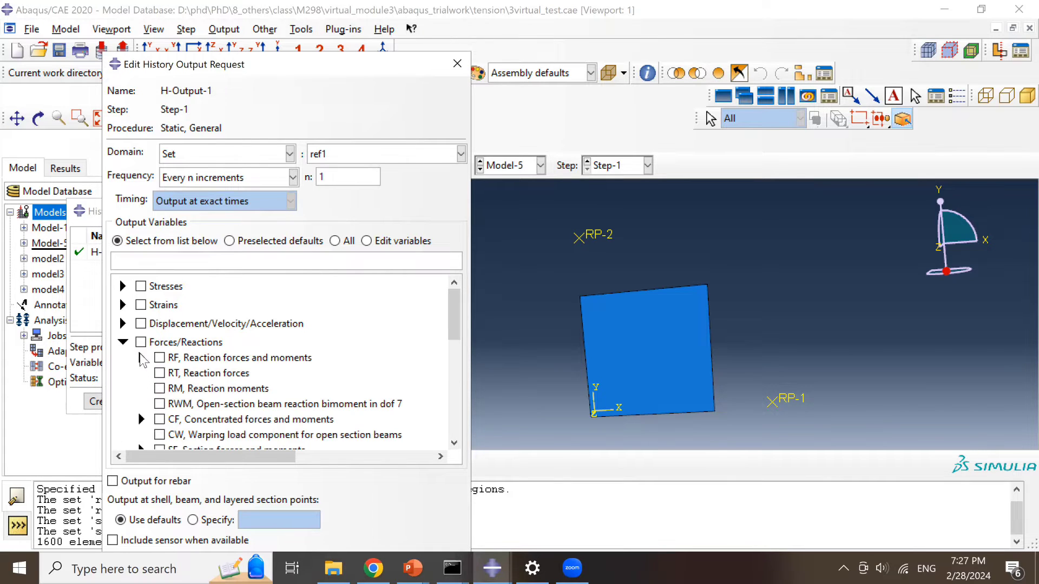
click(141, 358)
scroll(185, 372, down, 1)
click(178, 324)
click(178, 339)
click(178, 355)
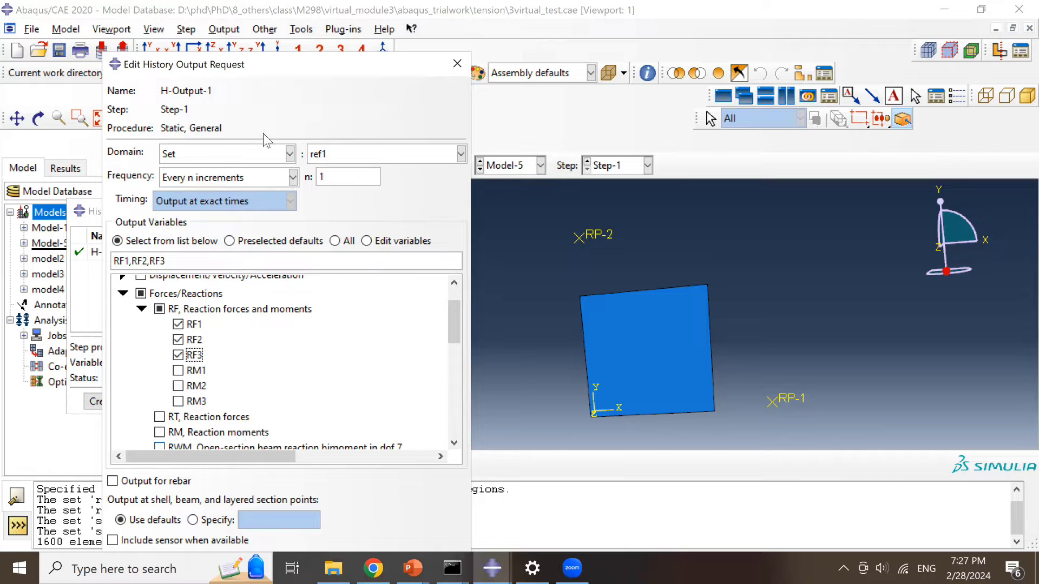
drag(232, 64, 299, 13)
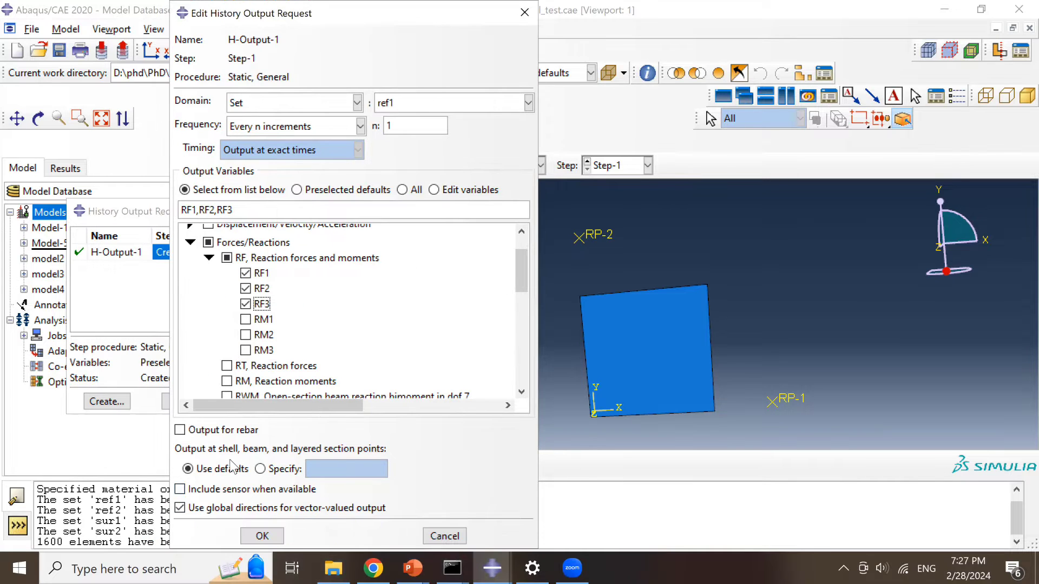
click(262, 535)
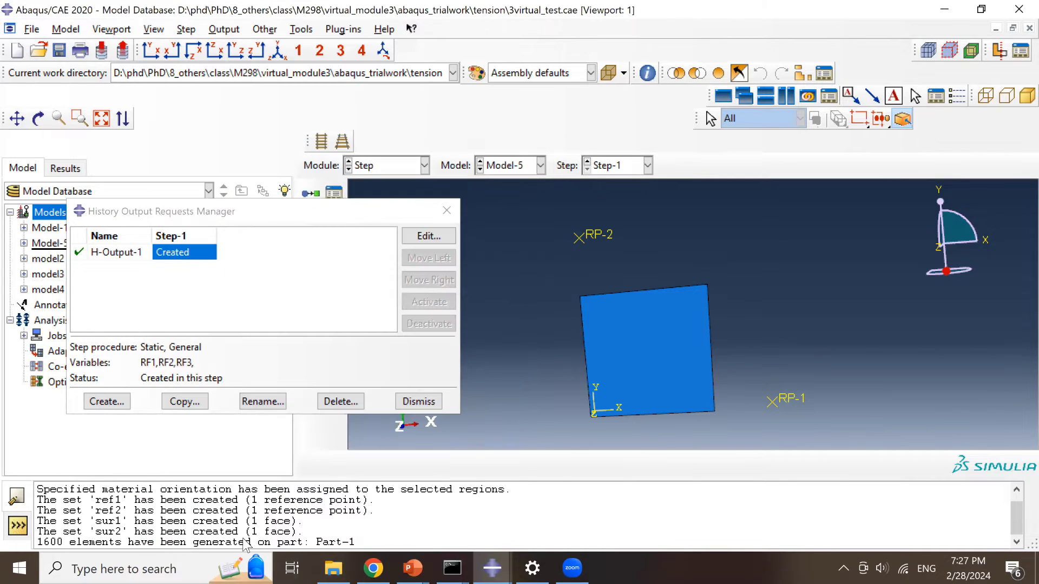
drag(448, 205, 448, 203)
- In the Job module, create a full-analysis job named trial1_1 for Model-5
click(401, 166)
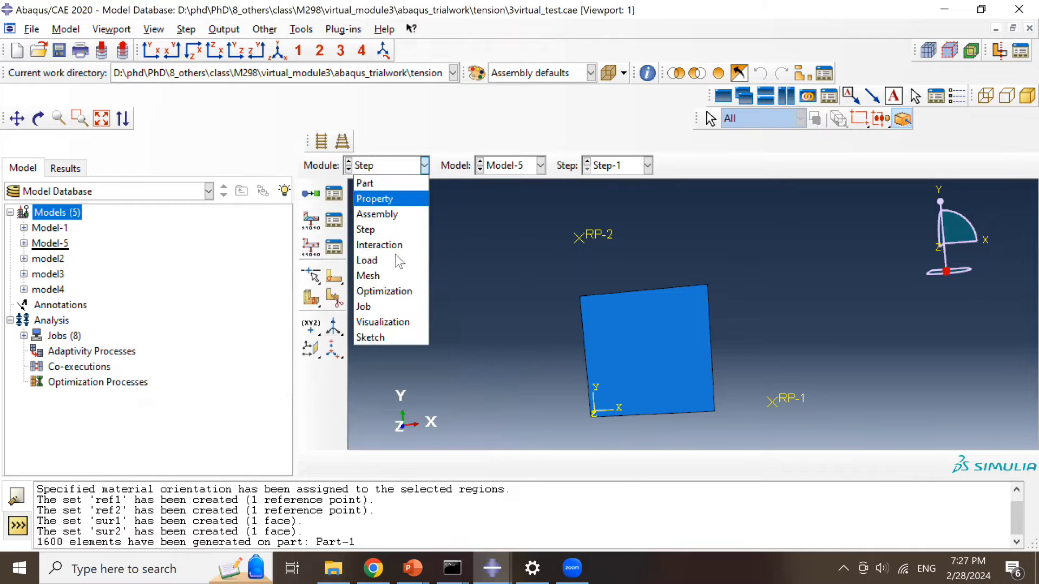
click(382, 307)
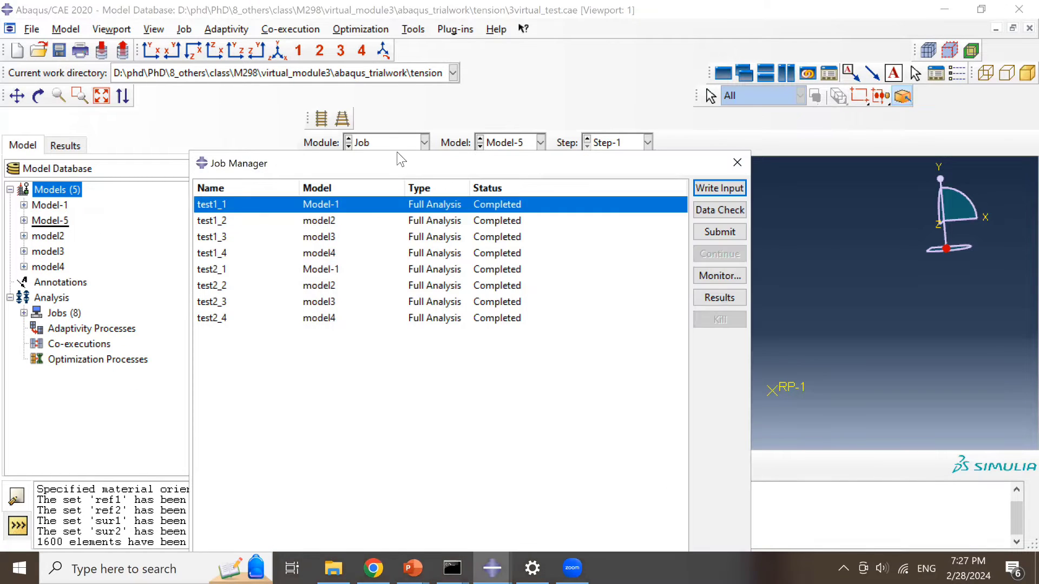
click(206, 529)
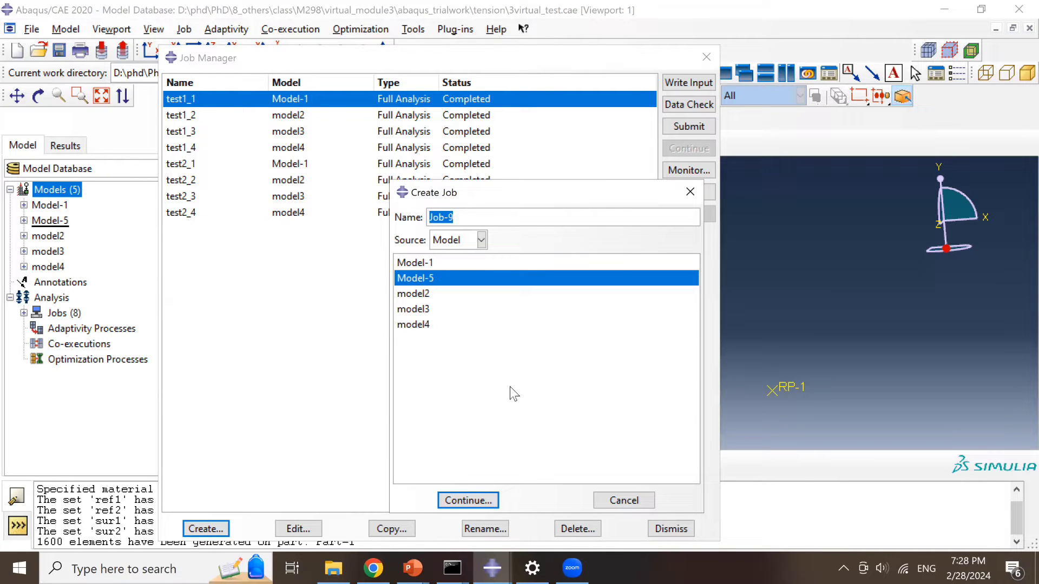
text(tets)
key(BackSpace)
text(rial1_1)
drag(488, 194, 364, 110)
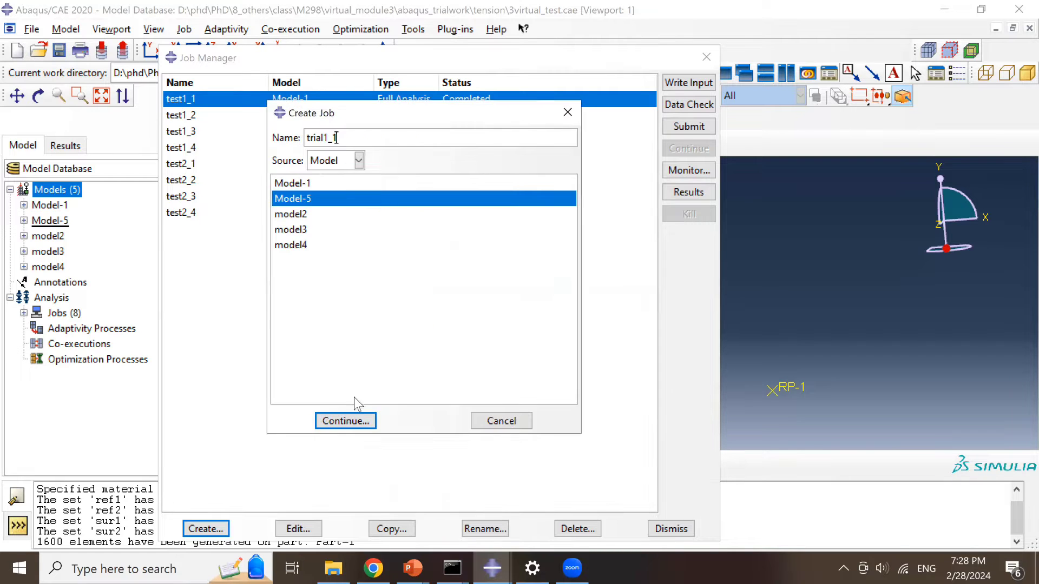
click(344, 417)
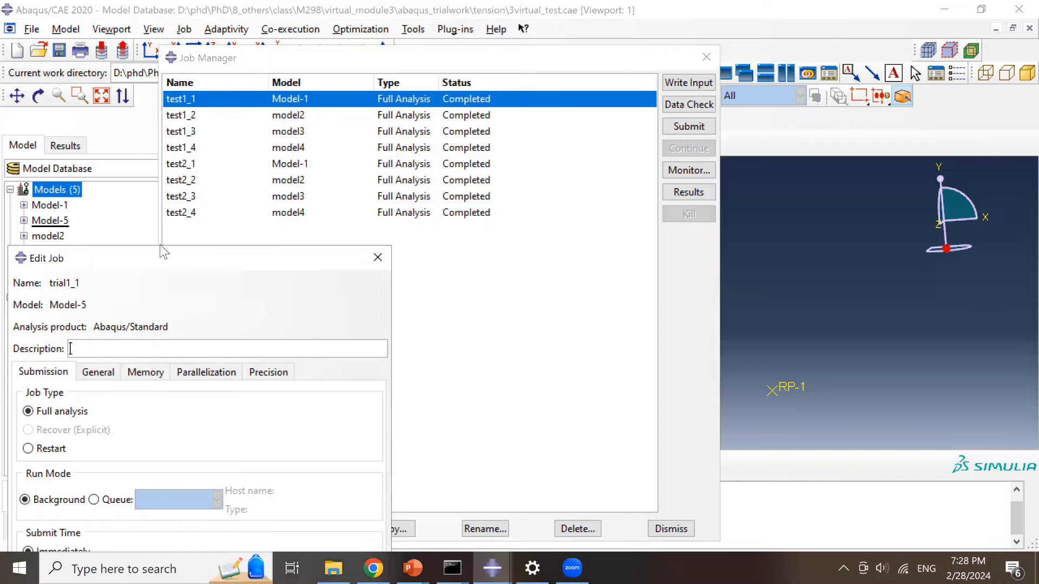
drag(162, 249, 263, 76)
click(203, 465)
- Submit job trial1_1, open its results and show the stress contours on the deformed plate
click(688, 126)
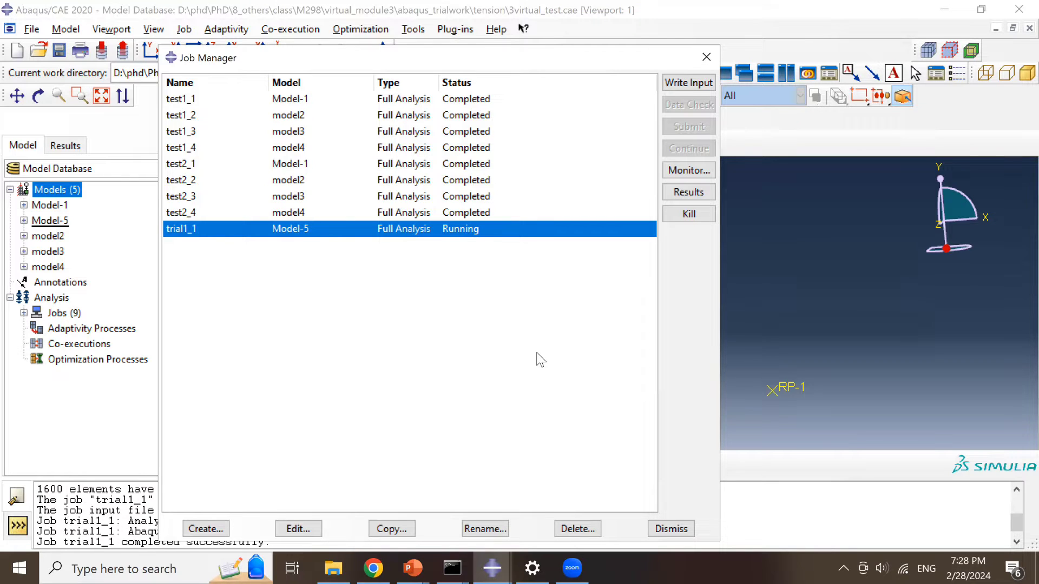
click(681, 194)
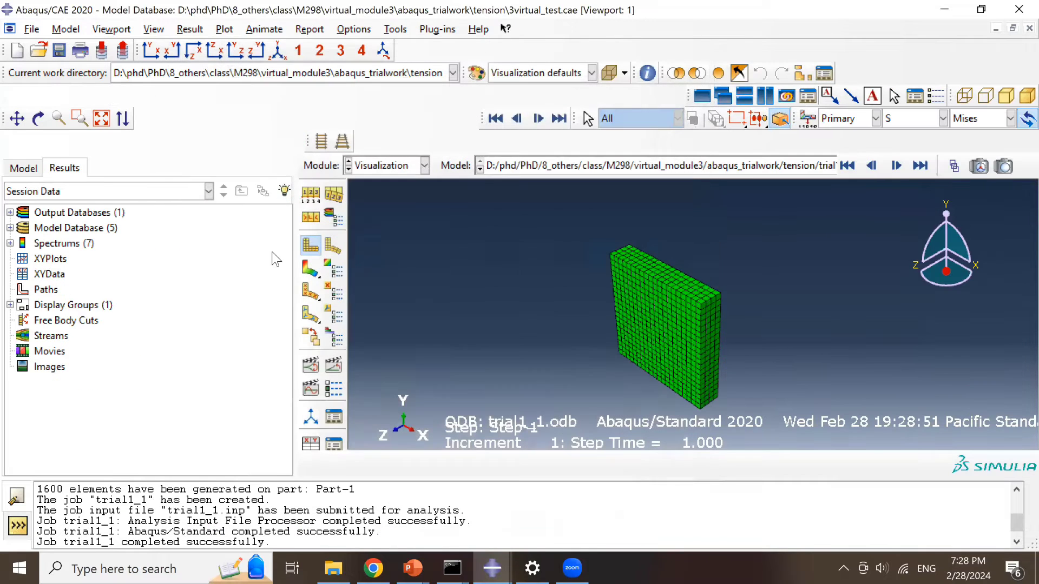
click(311, 267)
drag(628, 337, 606, 304)
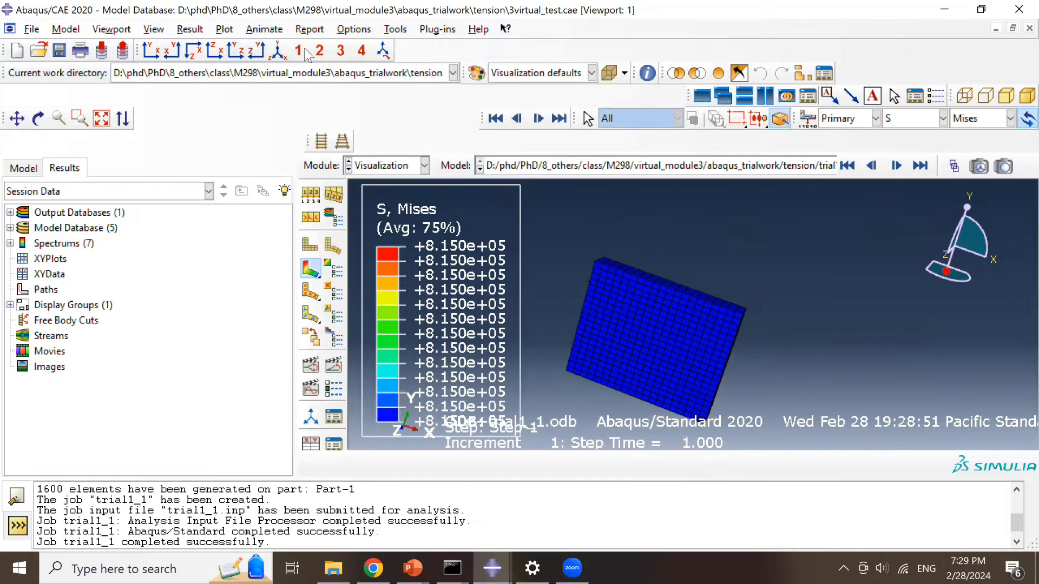
- Plot the history output of reaction force RF1 at set REF1 against time
click(191, 31)
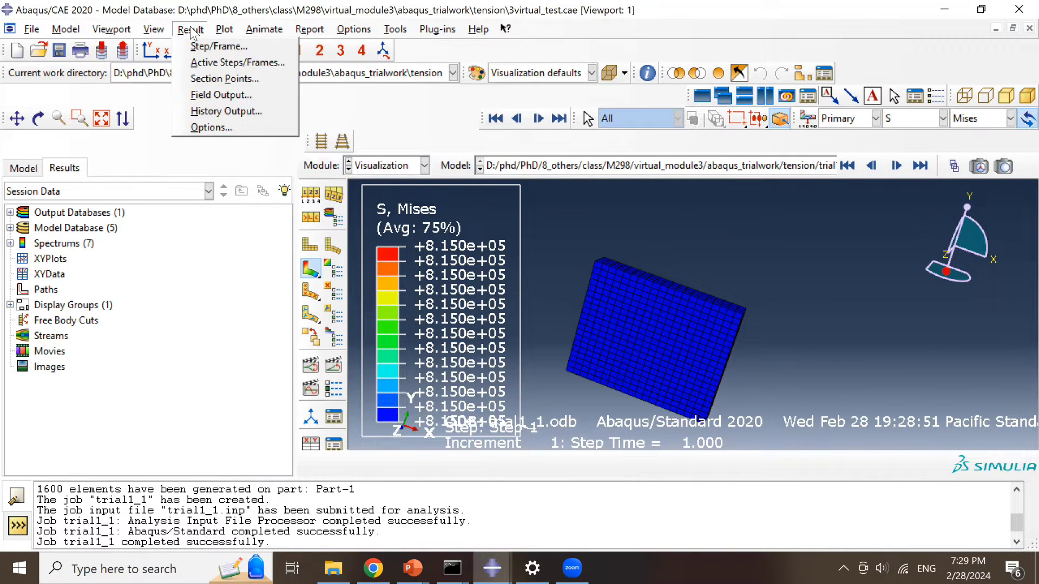
click(217, 112)
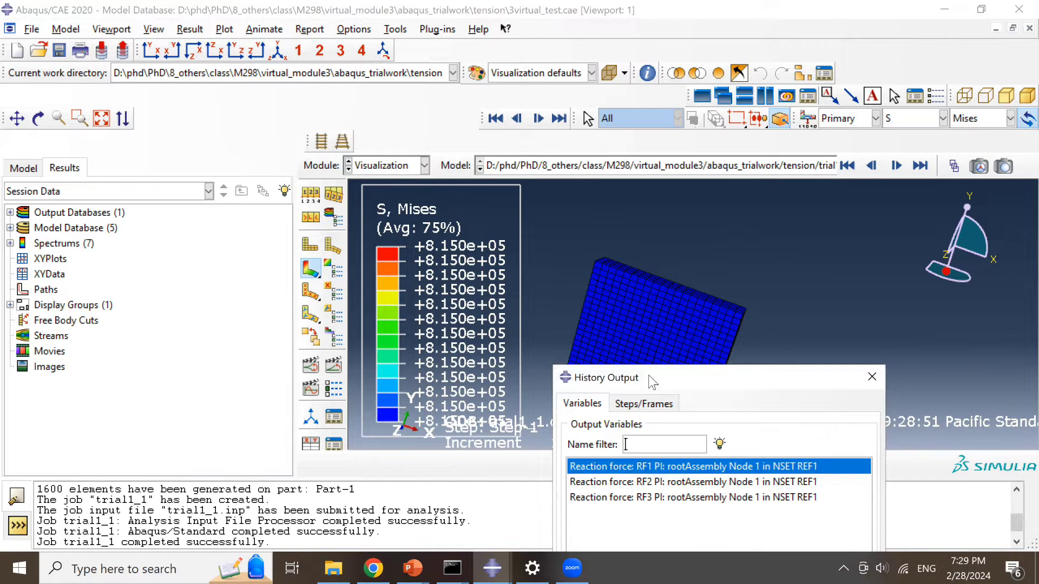
drag(652, 382, 350, 139)
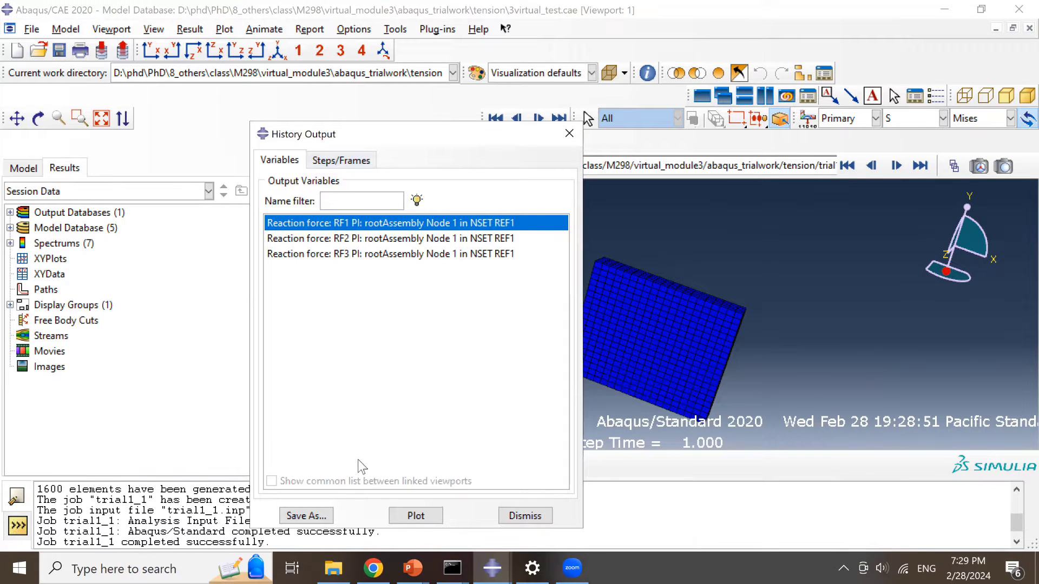
click(415, 516)
click(569, 133)
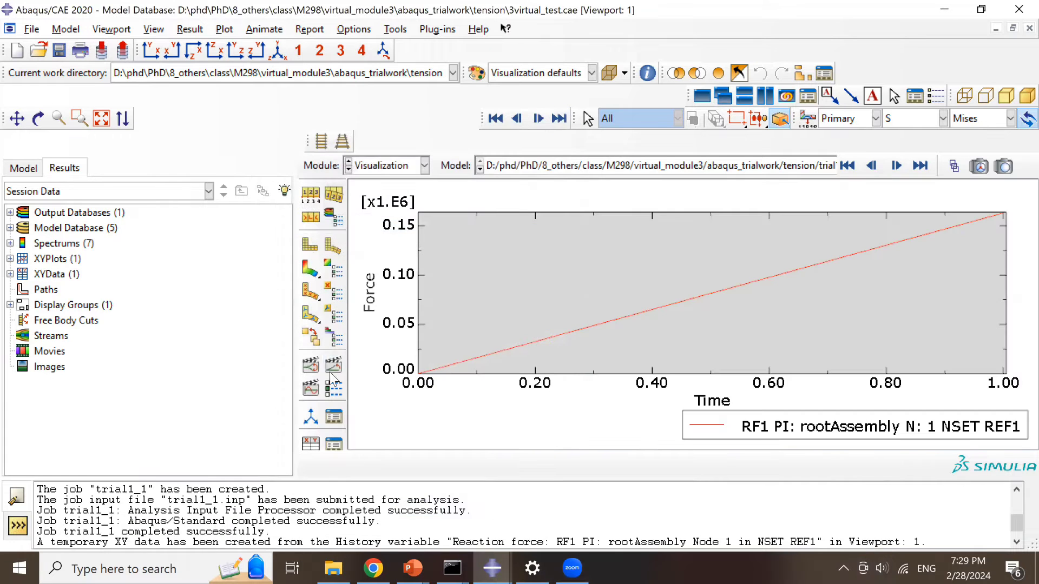
- Open the temporary RF1 XY data for editing and copy the force value at time 1
click(334, 415)
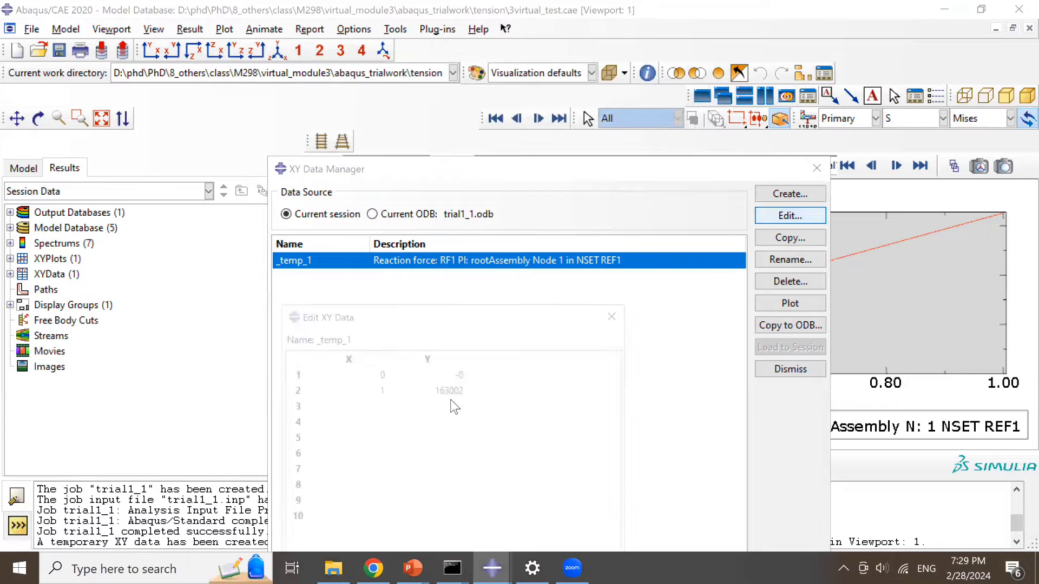
double_click(440, 391)
key(ctrl+c)
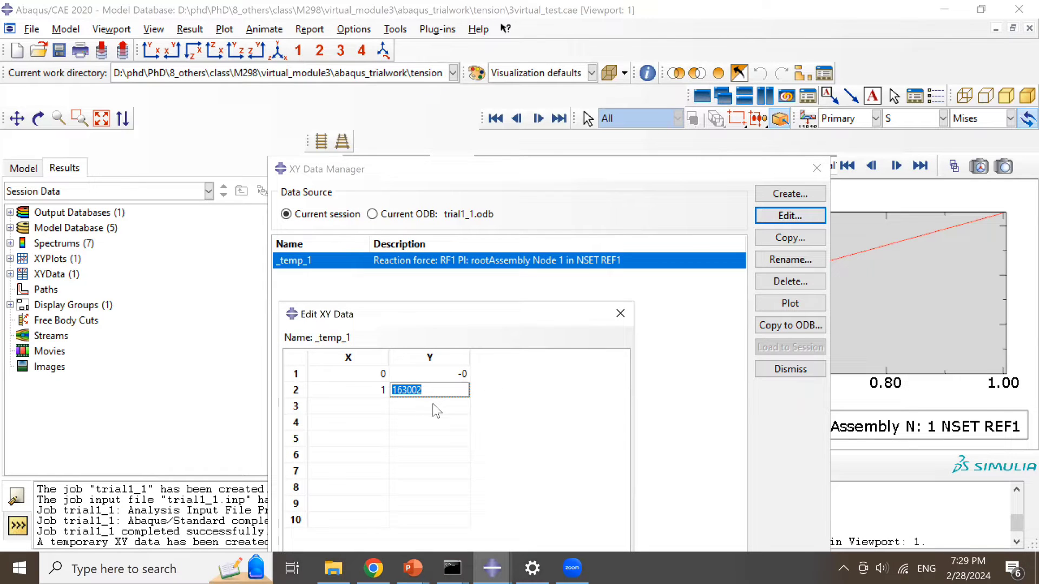
- Switch to Google Chrome and replace the search expression with the copied force as 163002/(1*1)/0.1
click(377, 567)
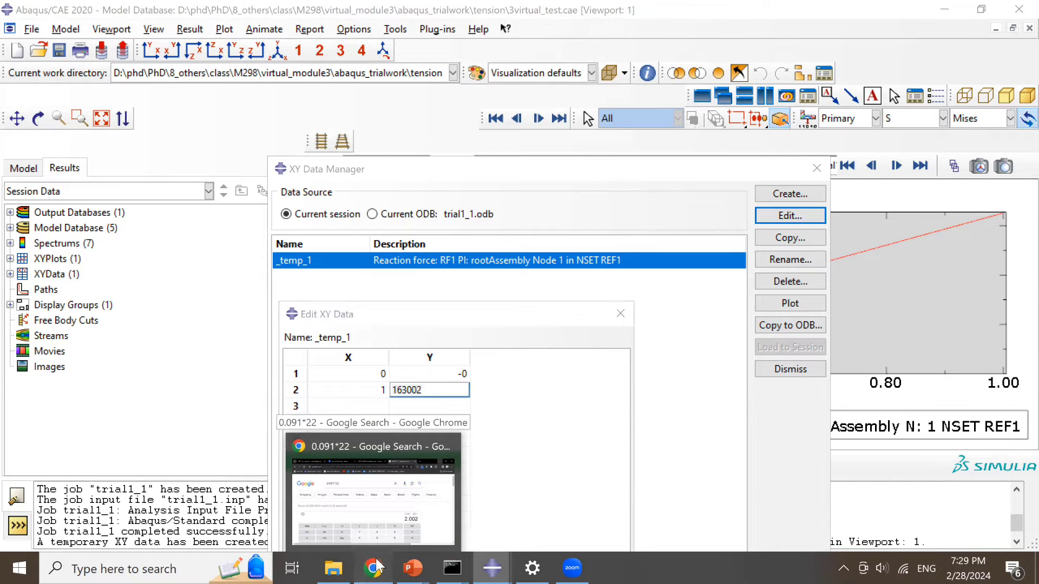
drag(222, 162, 313, 181)
key(ctrl+v)
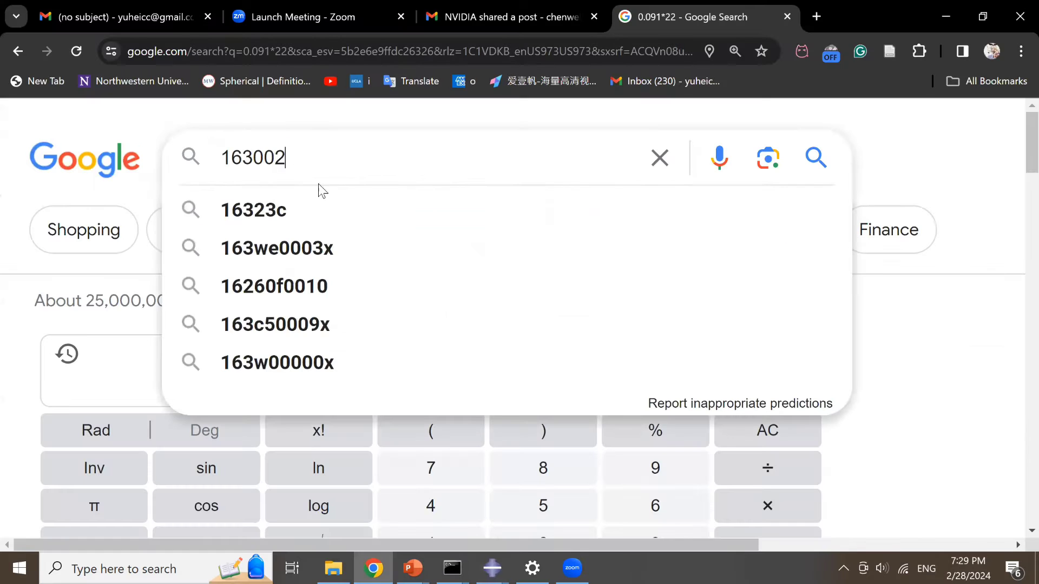
text(/)
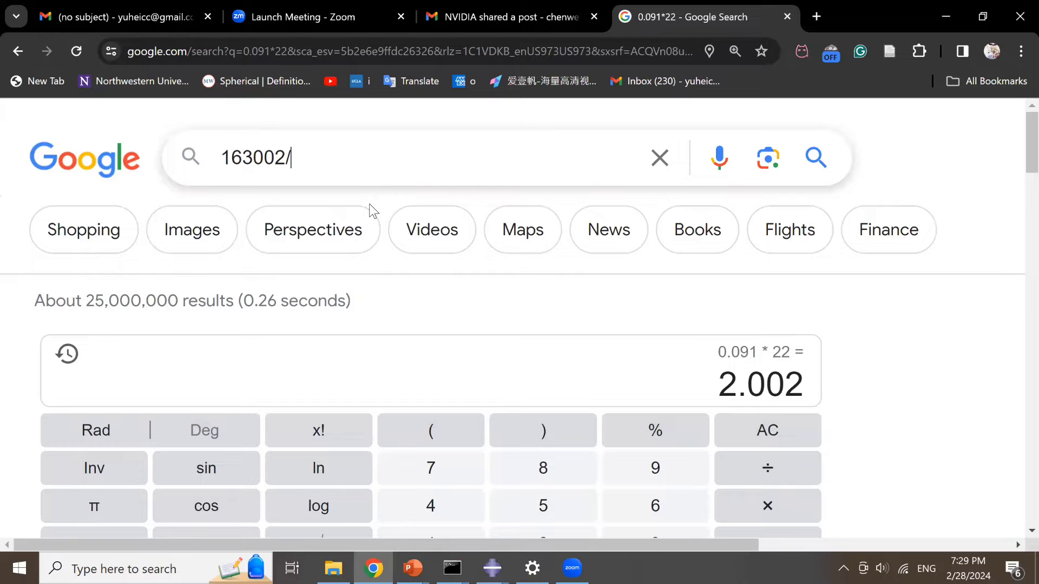
text(())
key(Left)
text(1*1))
text(/)
text(0.1)
- Correct the area term to (1*0.2) and evaluate 163002/(1*0.2)/0.1
key(Left)
key(Left)
key(Left)
key(Left)
key(Left)
key(BackSpace)
text(0.2)
key(Right)
key(Right)
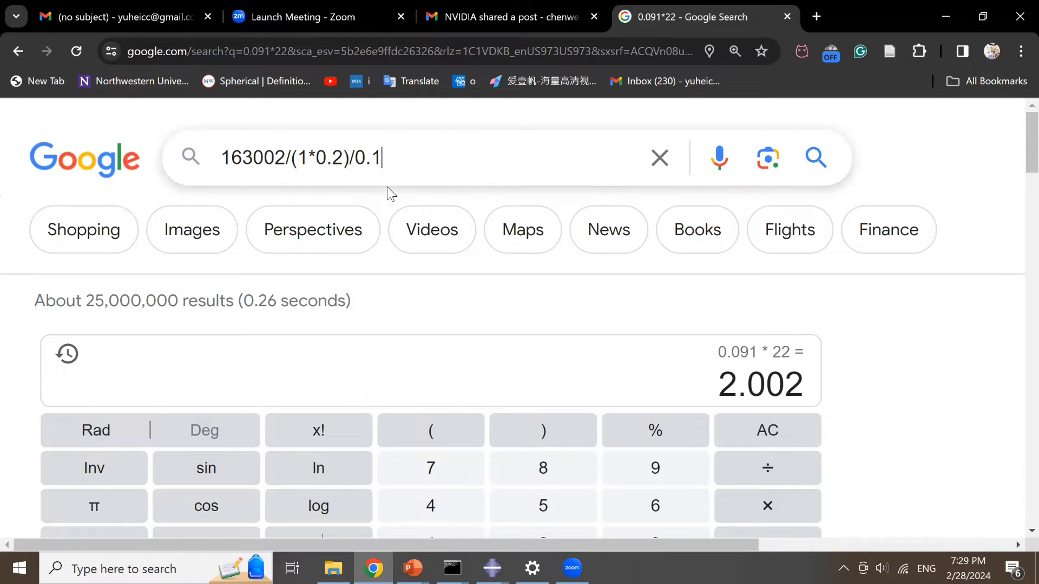
key(Return)
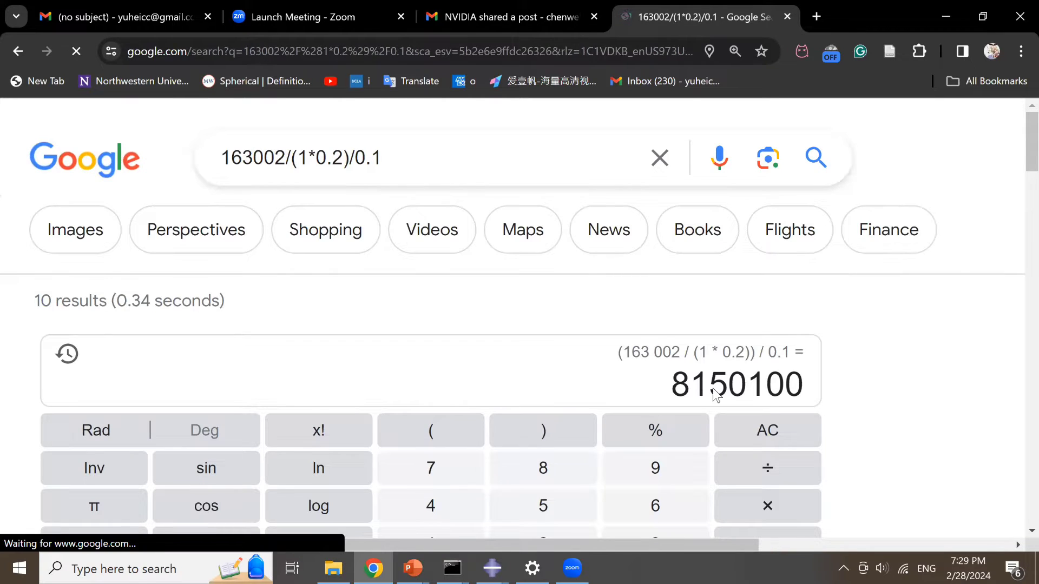
- Copy the calculated result and replace the Model 1 value on PowerPoint's Virtual Test 1 – X Loading slide with 8150100
drag(680, 389, 781, 408)
key(ctrl+c)
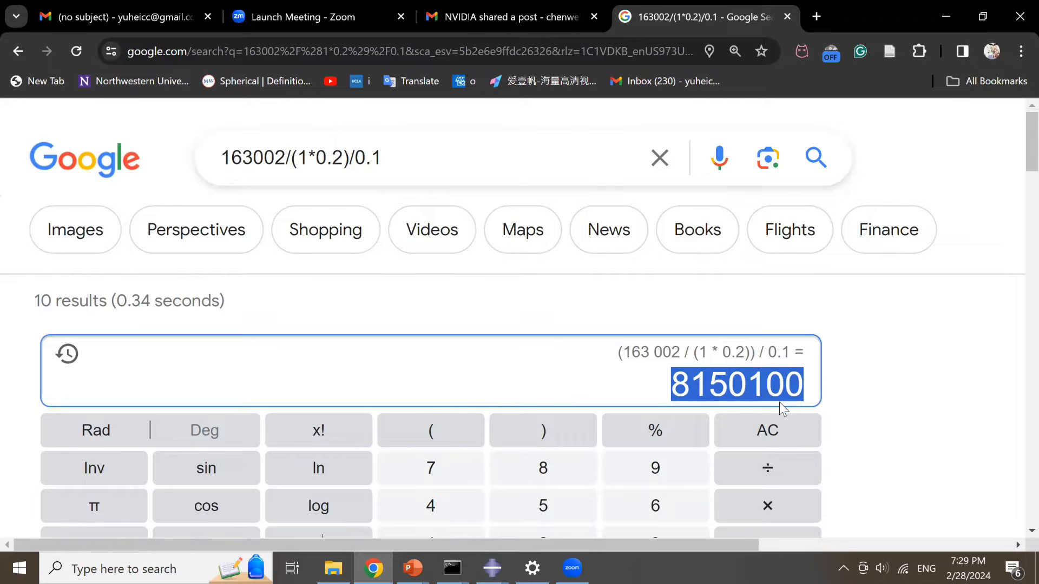
click(413, 568)
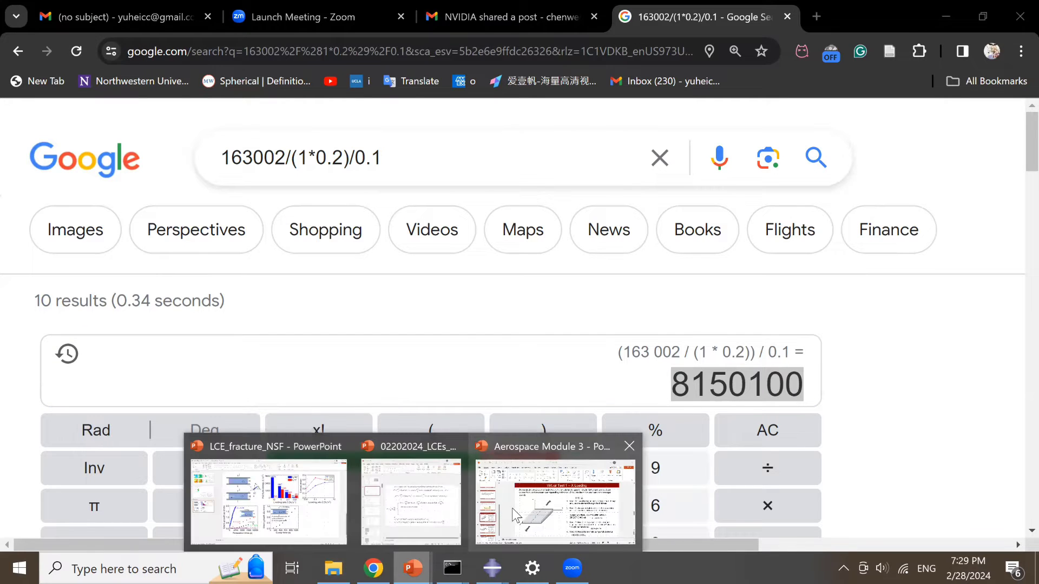
click(514, 514)
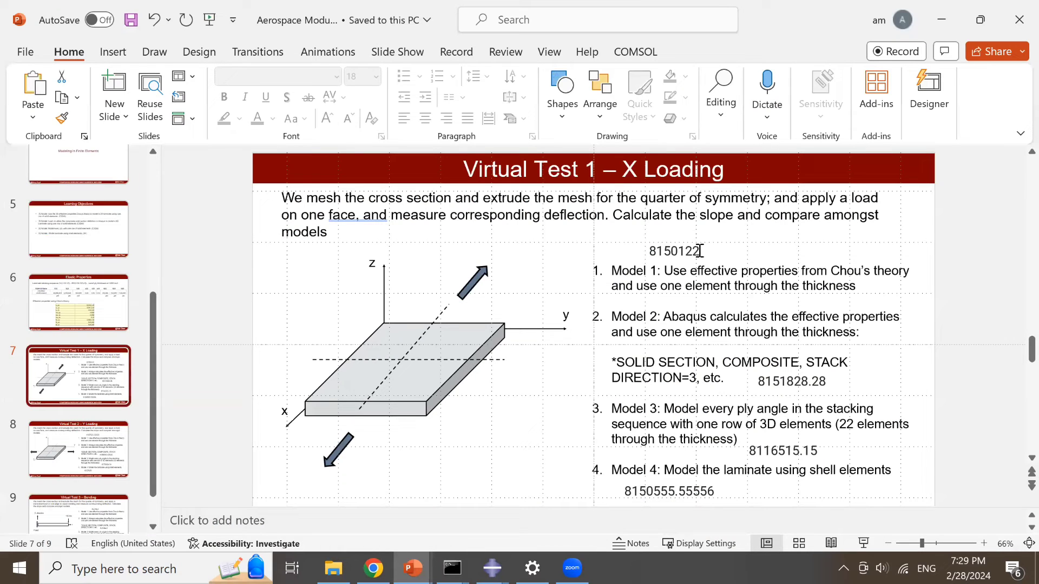
click(696, 251)
double_click(695, 252)
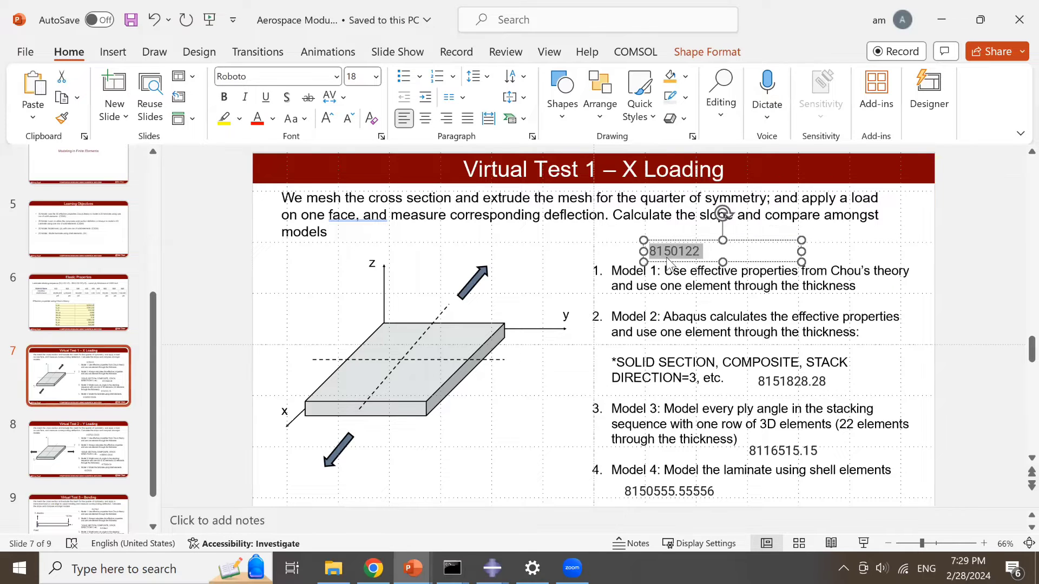
key(ctrl+v)
click(534, 402)
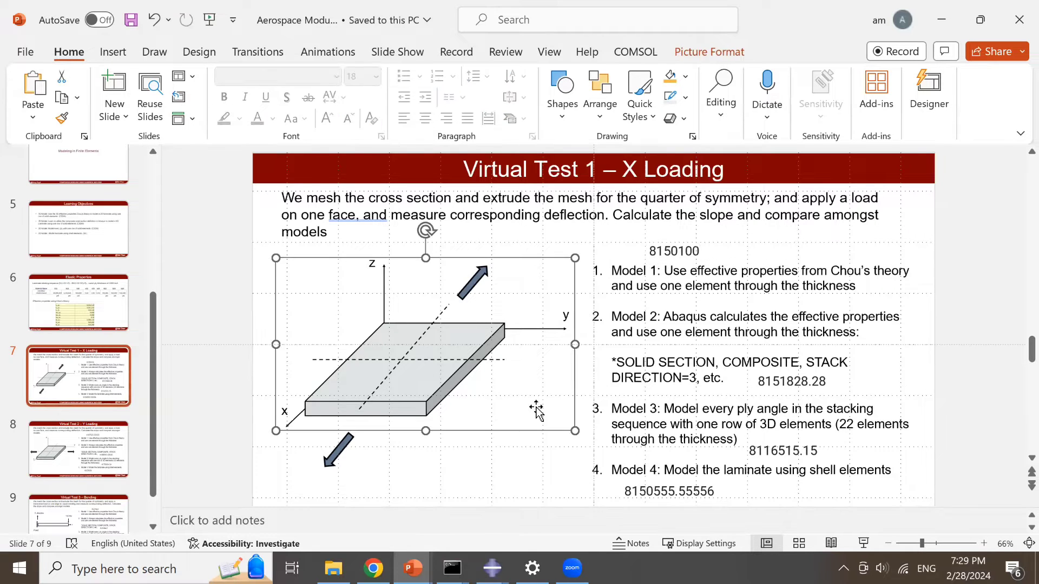
click(535, 407)
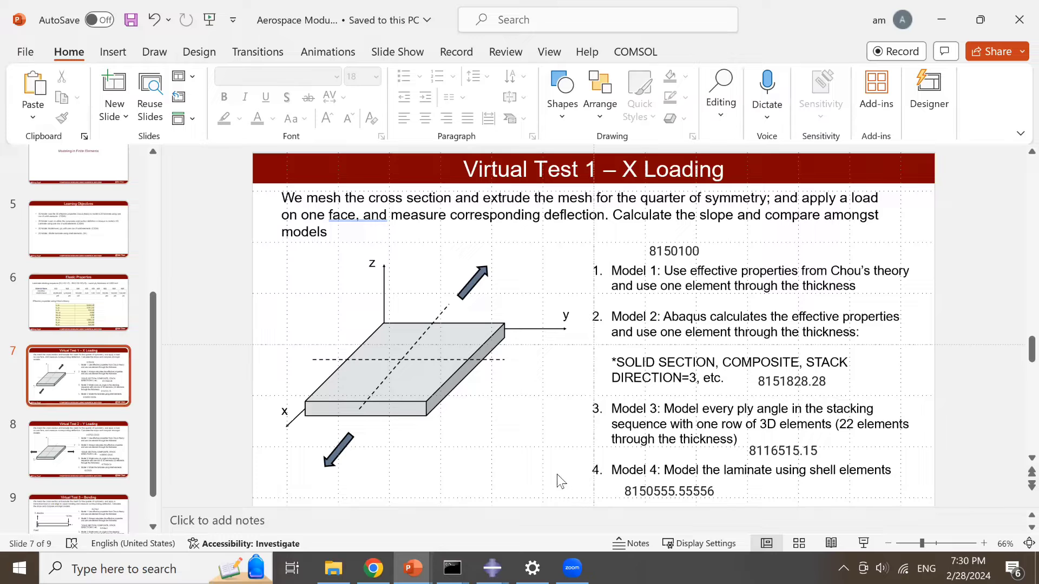
- Check the extracted force in Abaqus/CAE, view the Virtual Test 2 – Y Loading slide in PowerPoint, and return to Abaqus/CAE
key(alt+Tab)
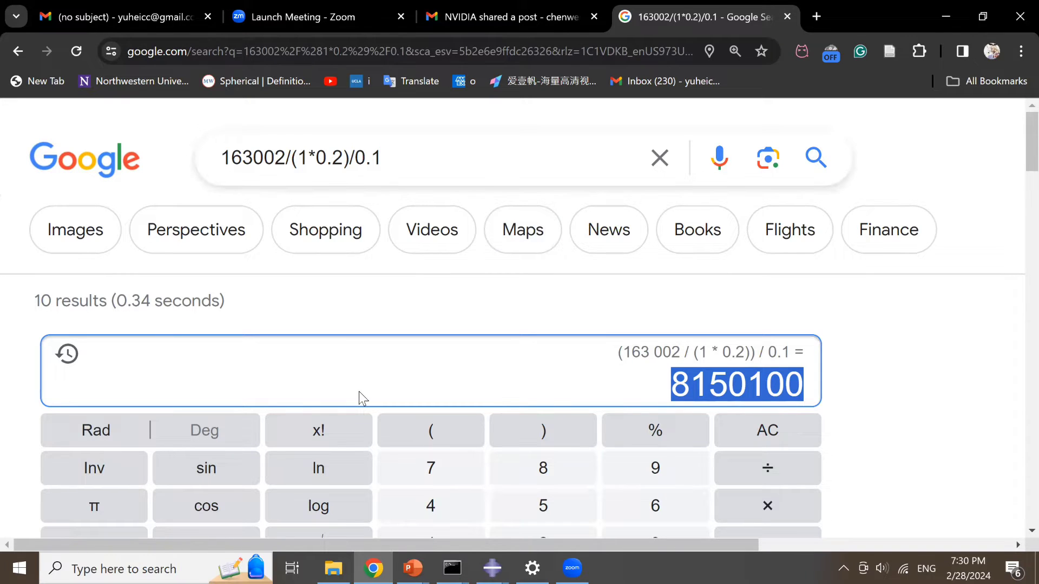
click(484, 559)
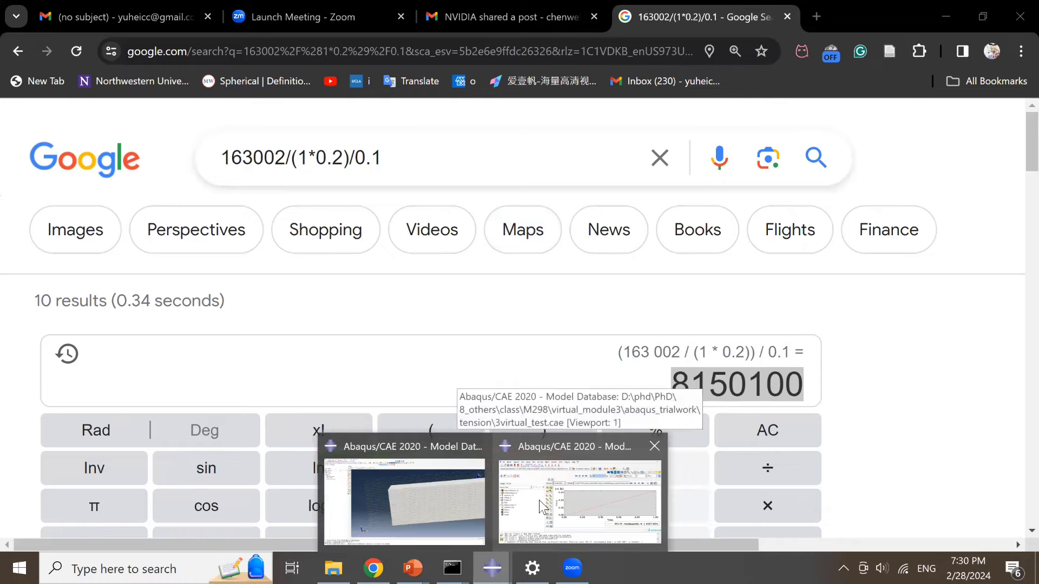
click(528, 473)
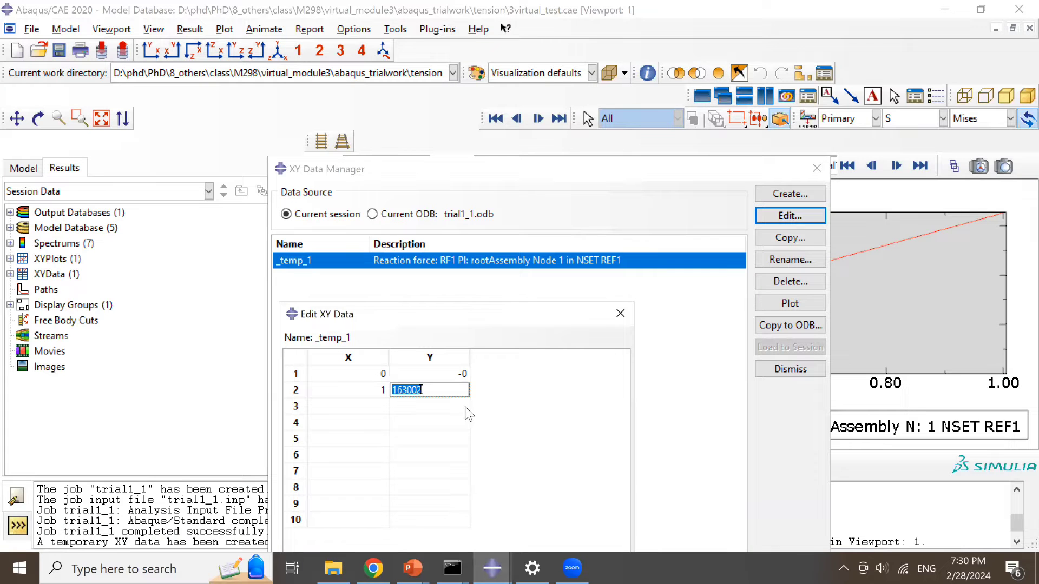
click(413, 567)
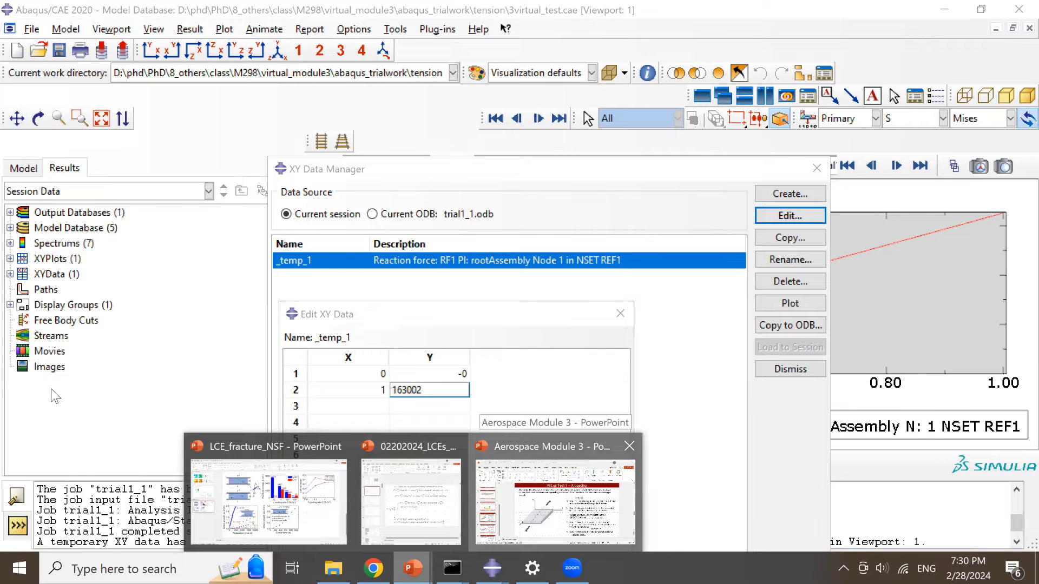
click(61, 436)
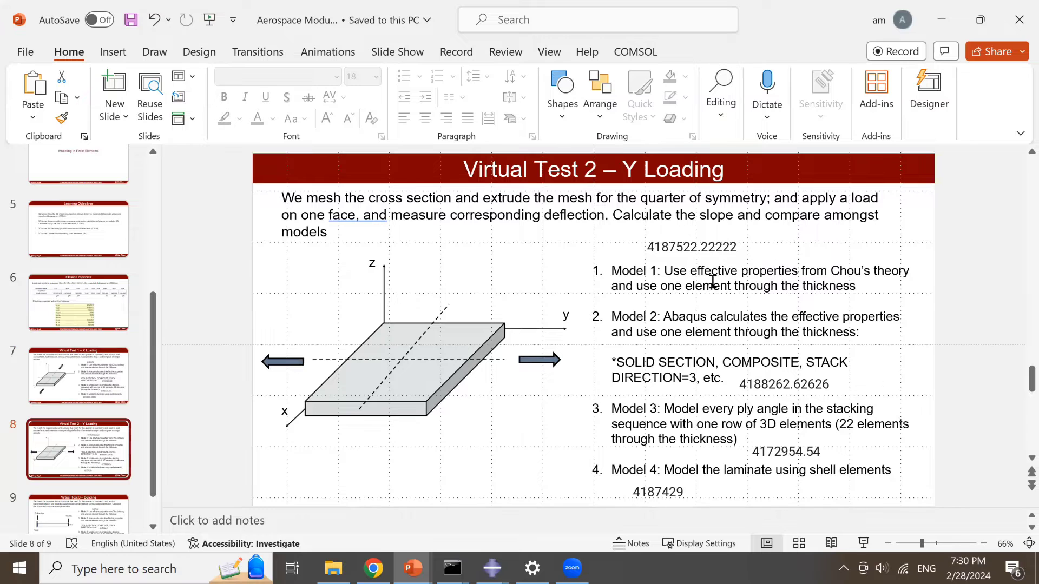
click(952, 20)
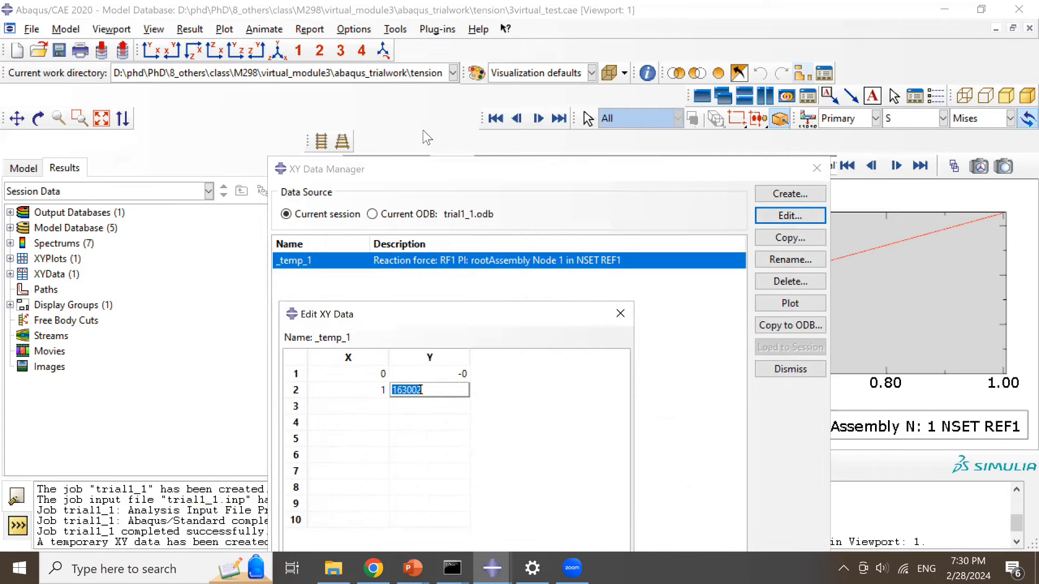
- Close the XY data manager, open the boundary condition manager in the Load module and suppress BC-3
click(816, 168)
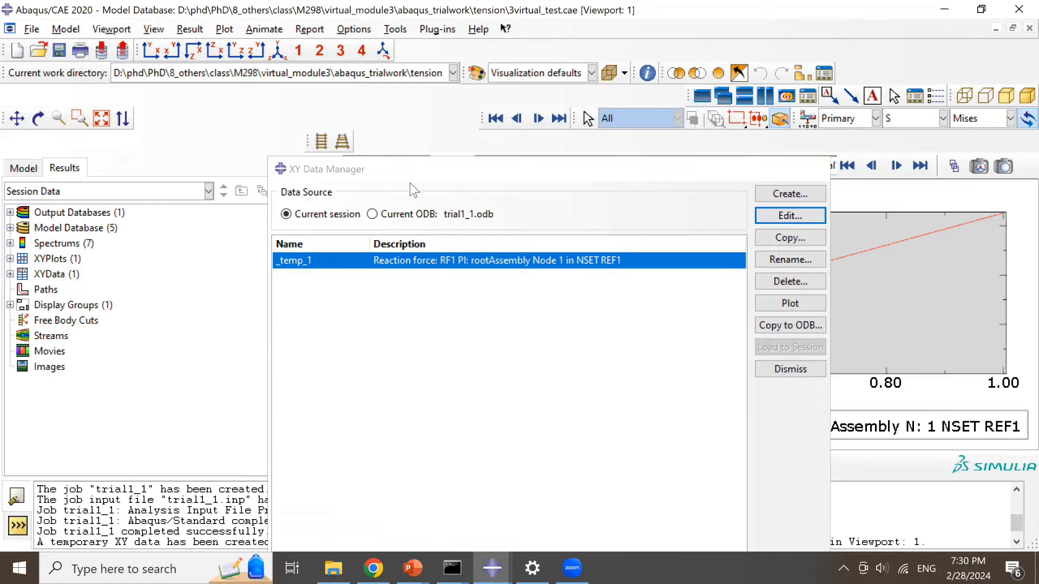
click(396, 165)
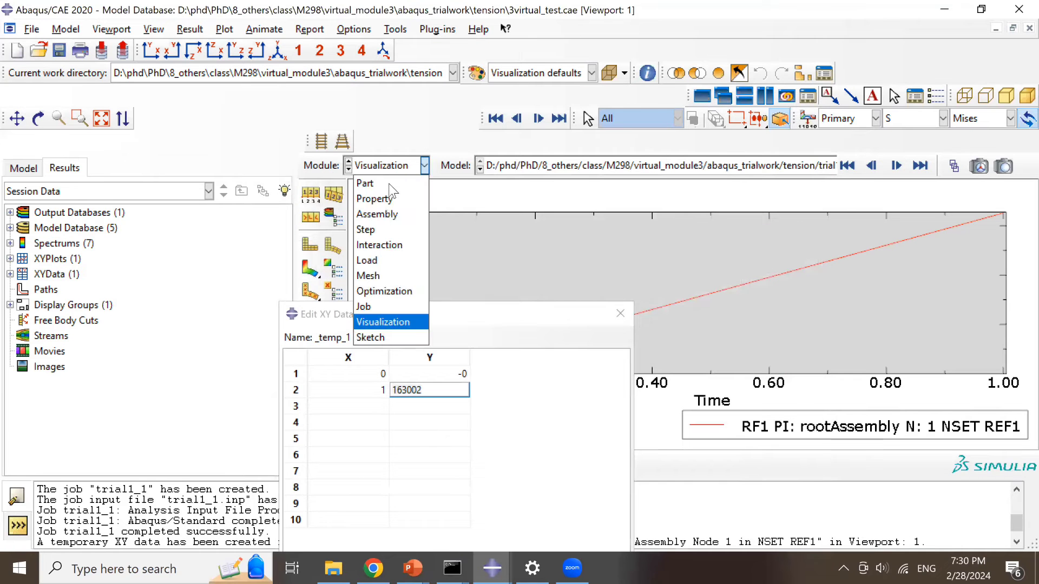
click(373, 260)
click(334, 220)
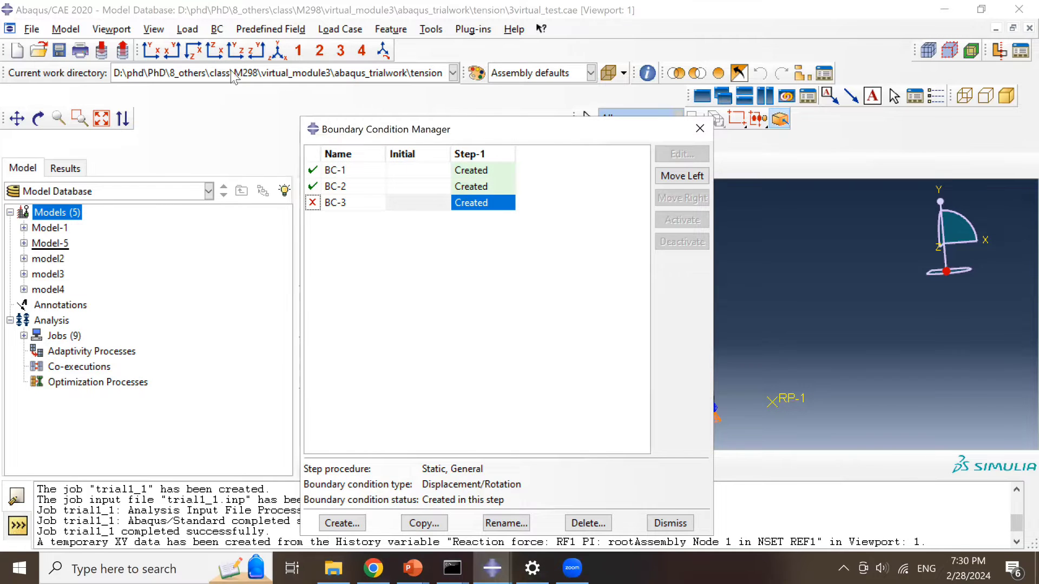
drag(478, 123, 213, 65)
- Create a Displacement/Rotation boundary condition BC-4 in Step-1 on reference point RP-2 with U2 set to 0.1
click(78, 465)
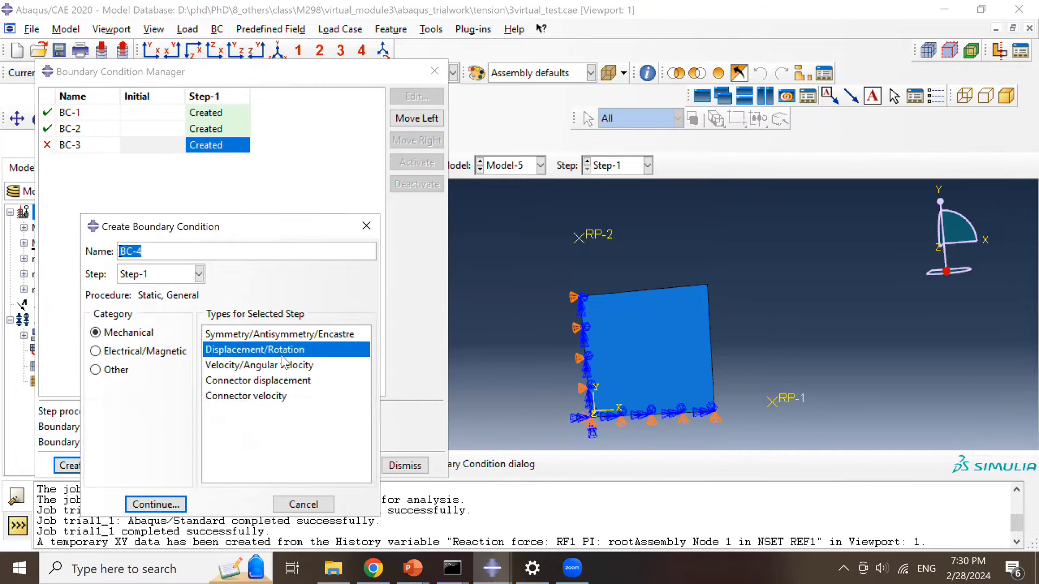
click(156, 502)
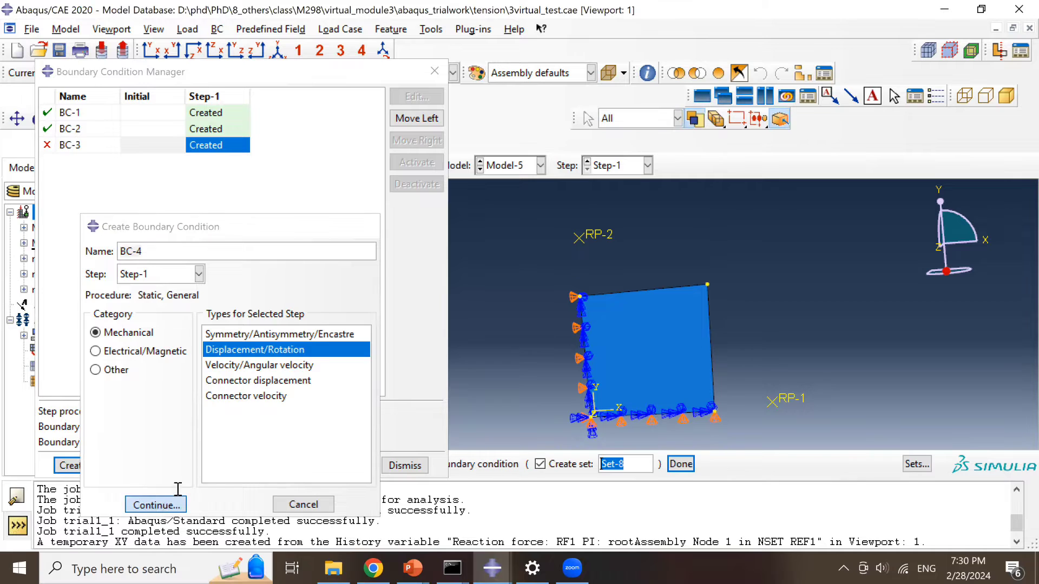
click(579, 239)
middle_click(580, 240)
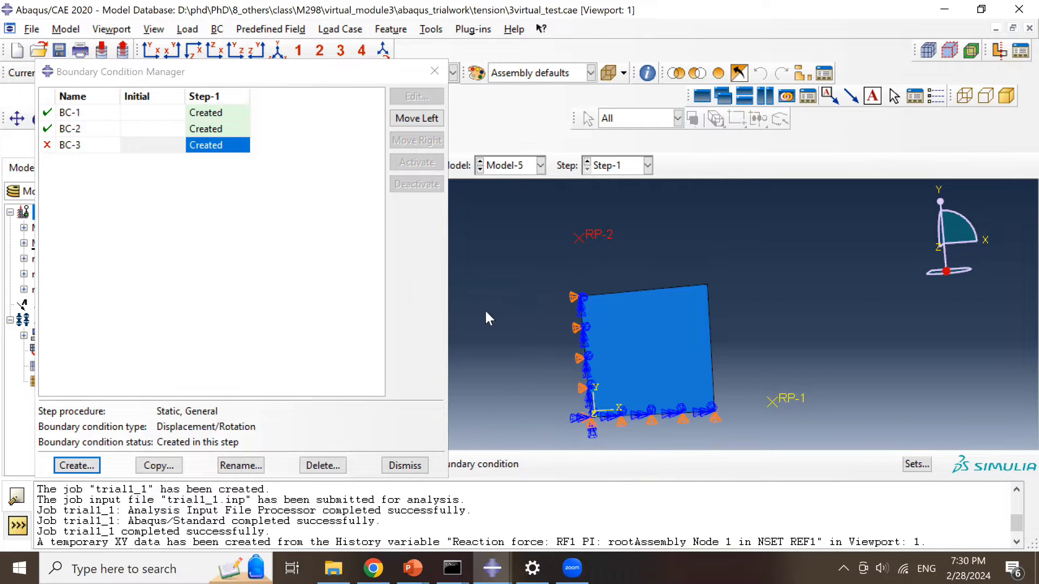
click(364, 268)
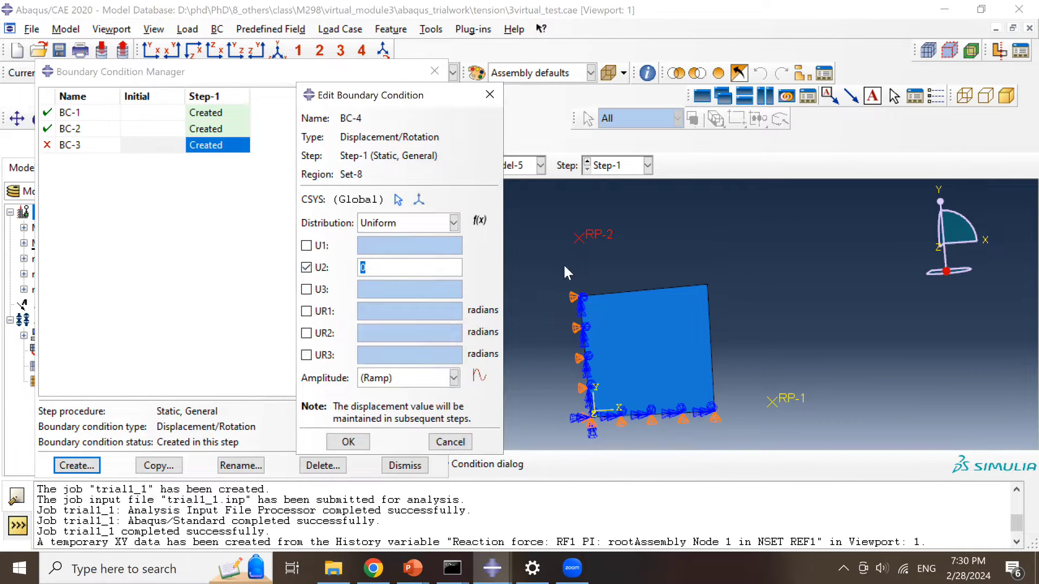
text(0.1)
key(Return)
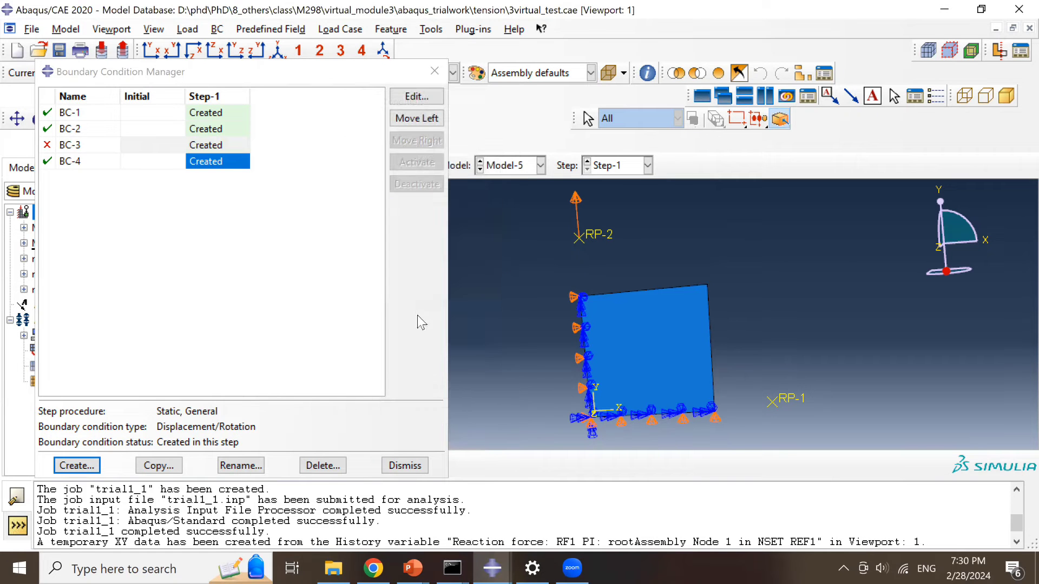
click(435, 71)
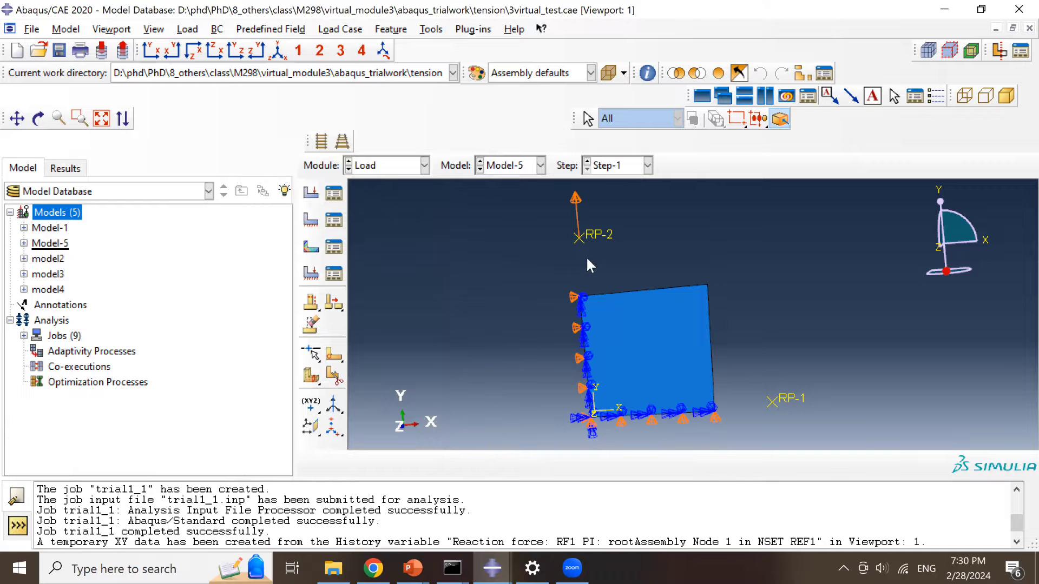
- In the Step module, change the set of history output request H-Output-1 to ref2
click(387, 165)
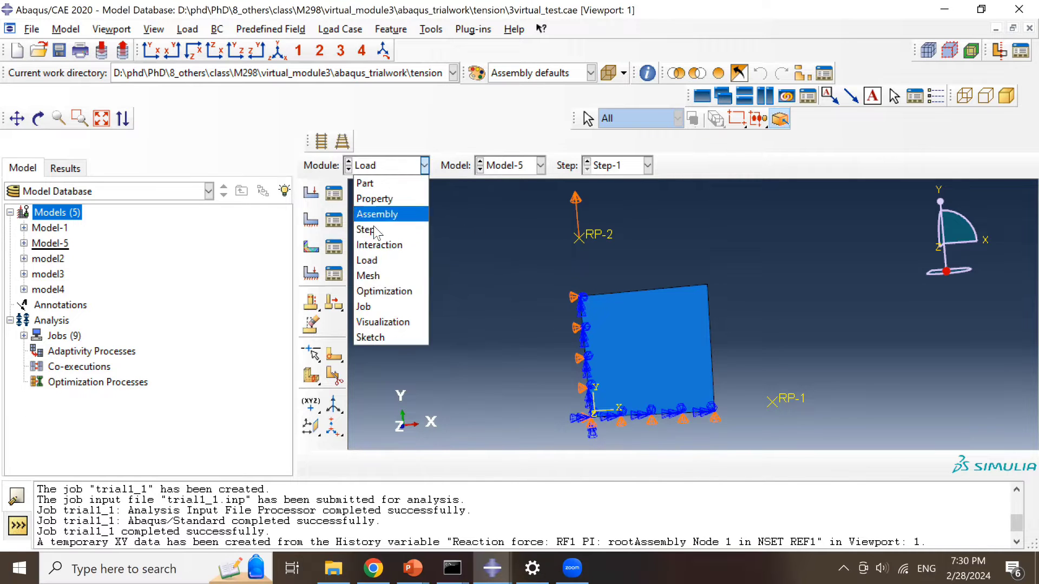
click(371, 227)
click(340, 249)
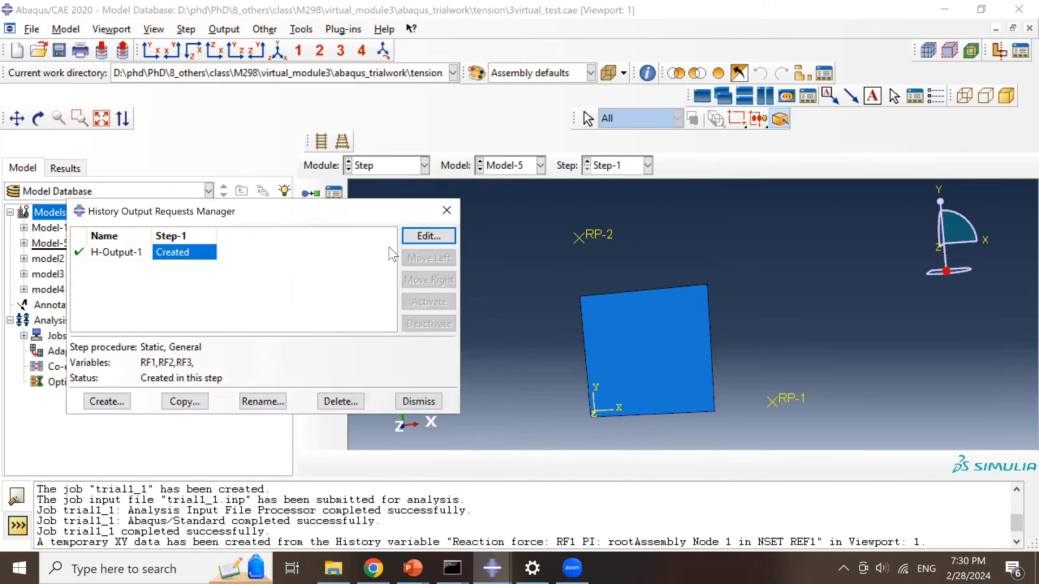
click(420, 237)
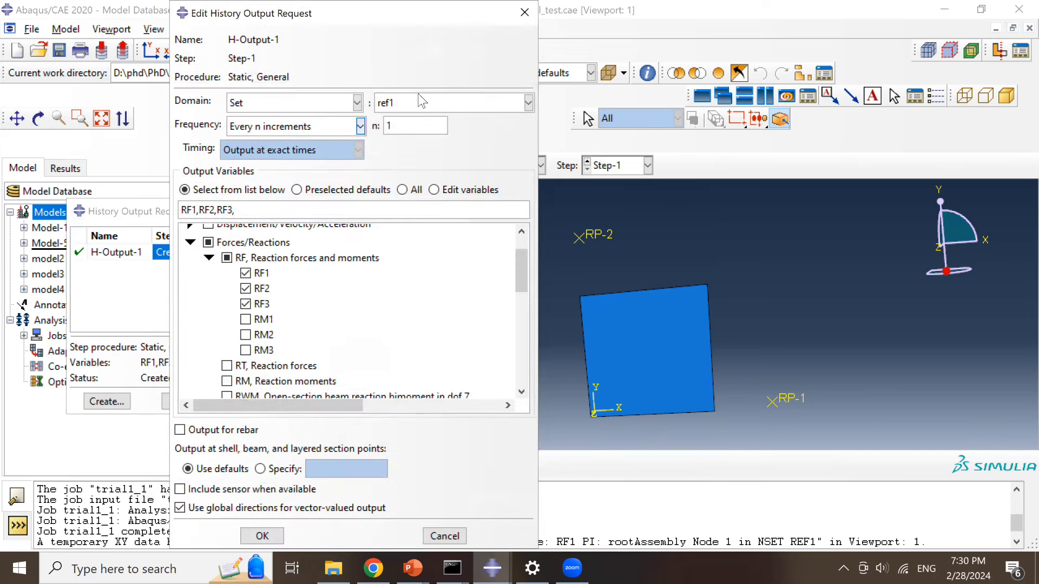
click(417, 102)
click(414, 199)
click(261, 536)
click(447, 211)
- In the Job module, resubmit job trial1_1 and allow its existing job files to be overwritten
click(424, 165)
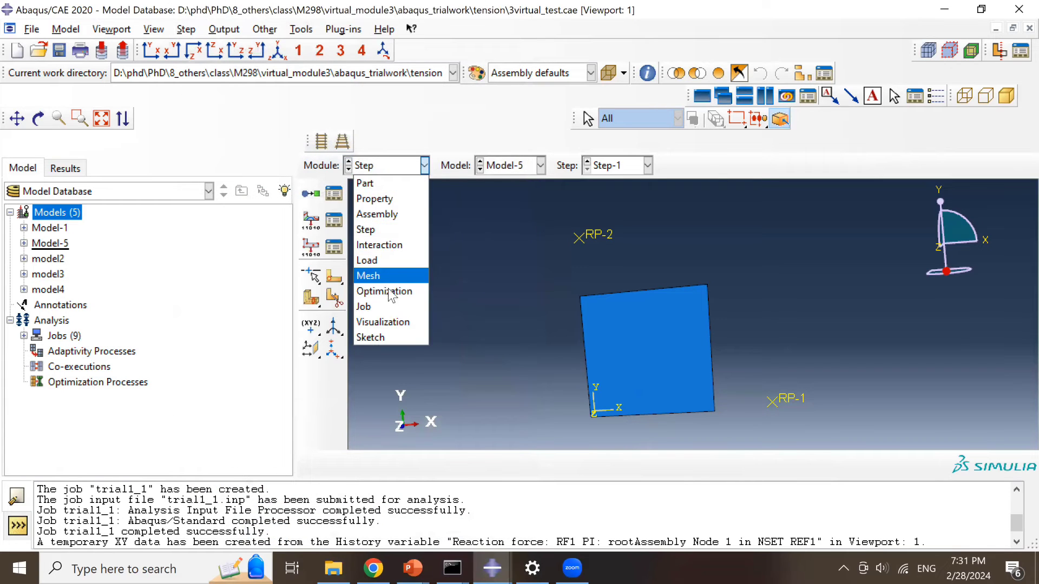
click(373, 308)
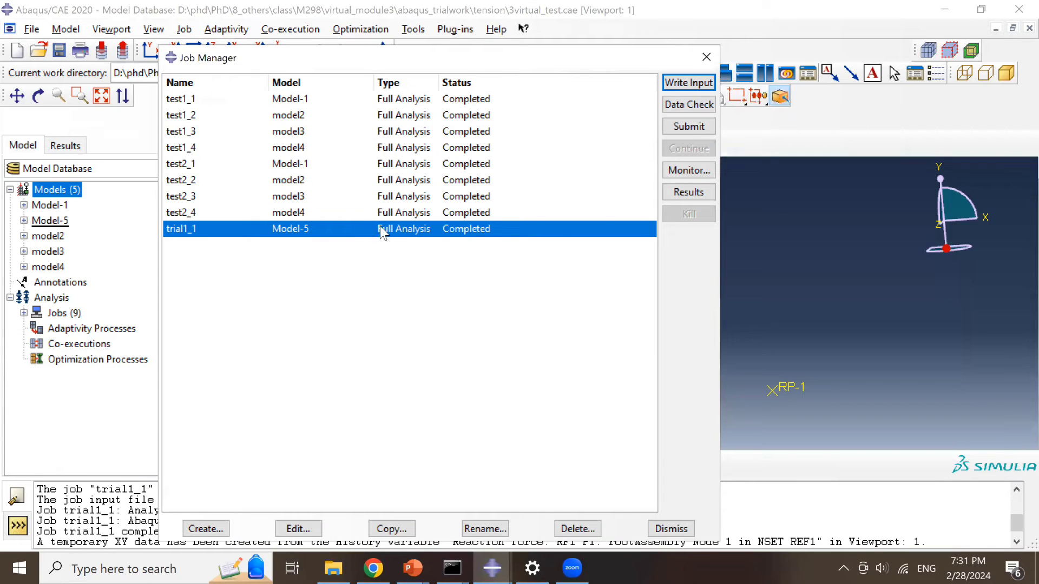
click(693, 131)
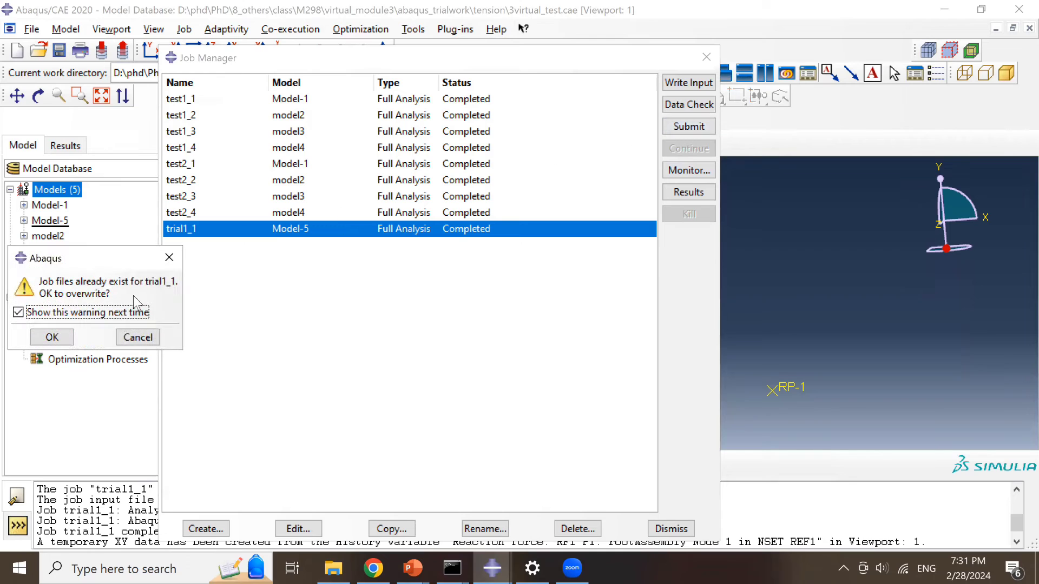
click(53, 336)
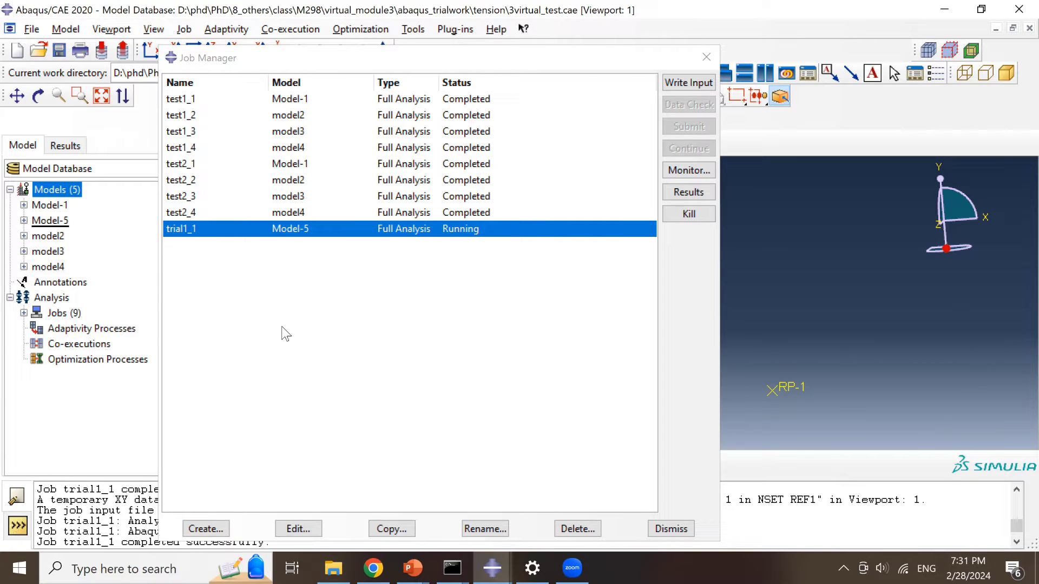
- Open the results of job trial1_1 and plot the history output RF2 reaction force for node set REF2
click(688, 192)
click(310, 268)
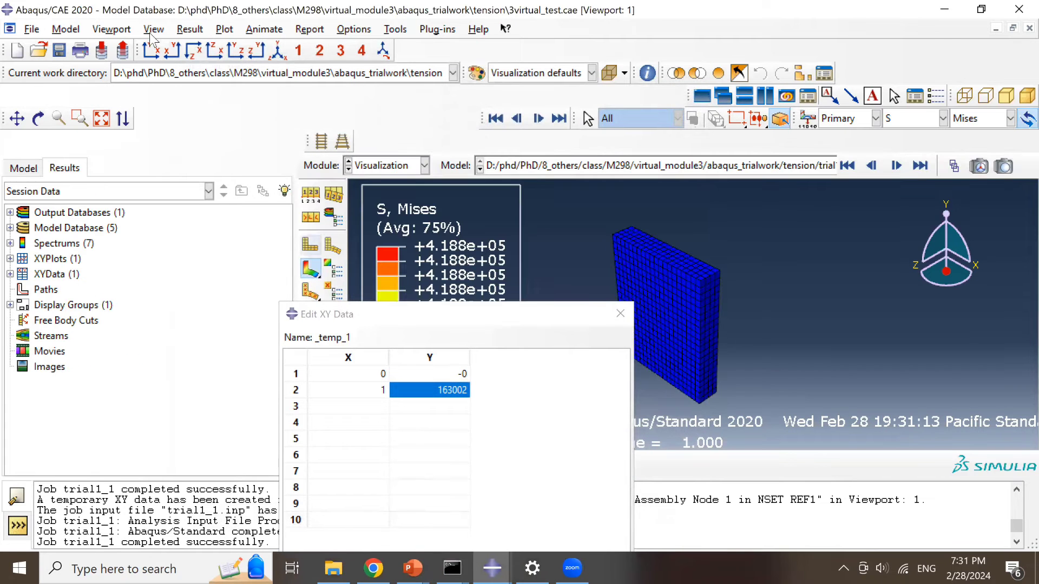
click(190, 30)
click(227, 111)
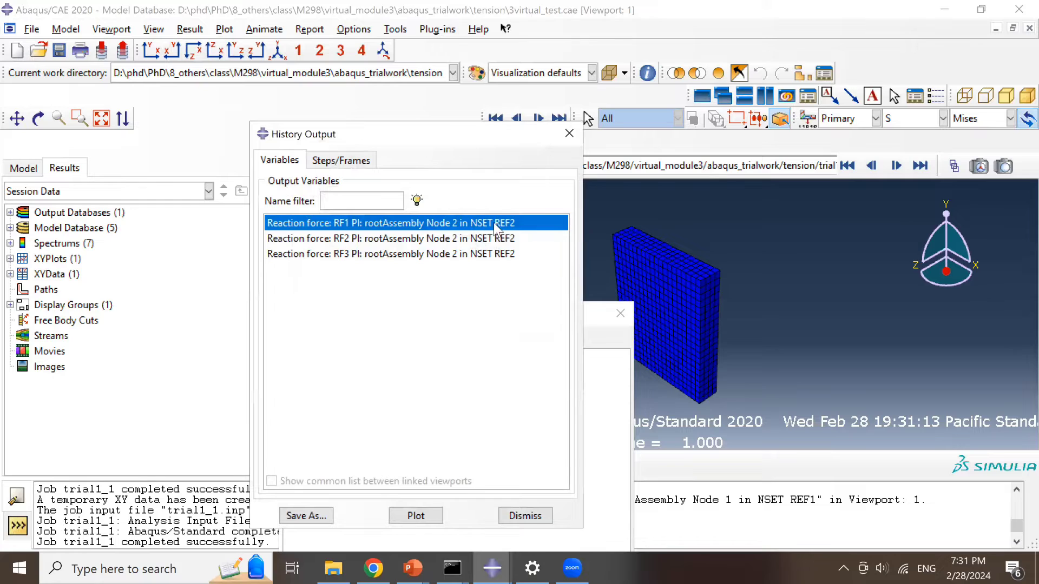
click(418, 238)
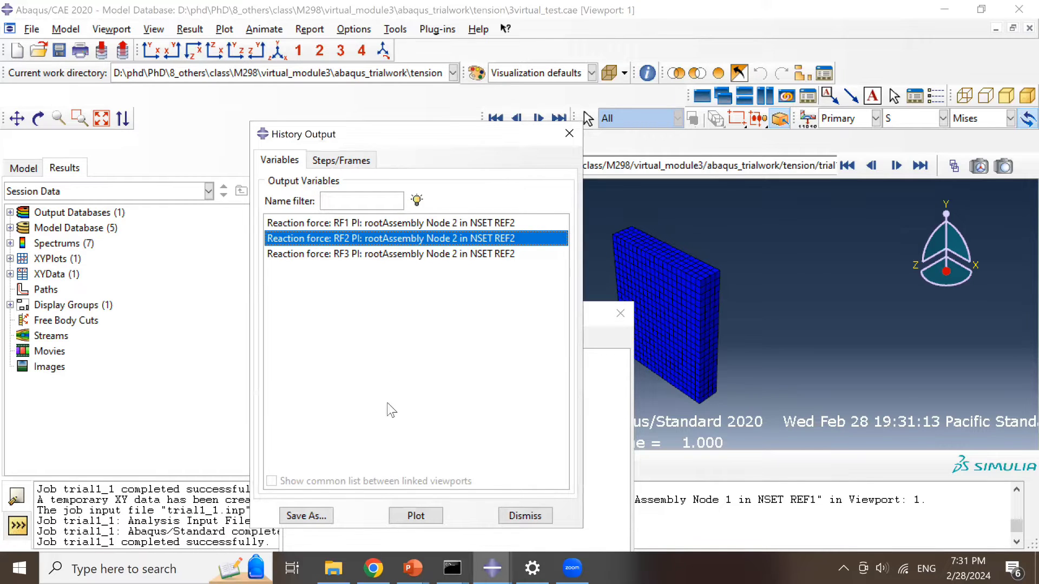
click(569, 135)
click(620, 314)
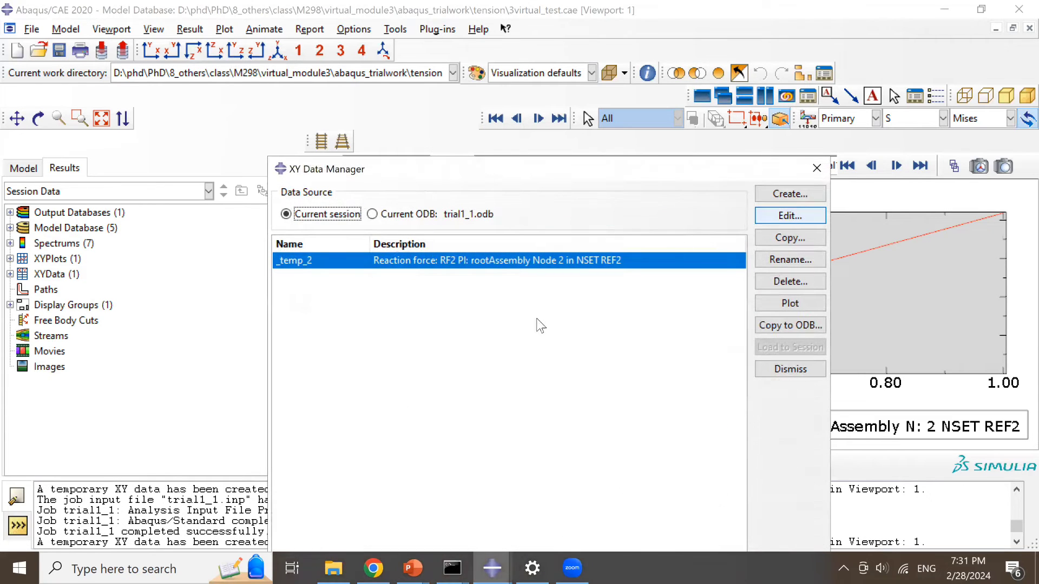
- Open the RF2 XY data in the XY data manager and copy its Y value at X = 1
click(768, 214)
double_click(430, 391)
key(ctrl+c)
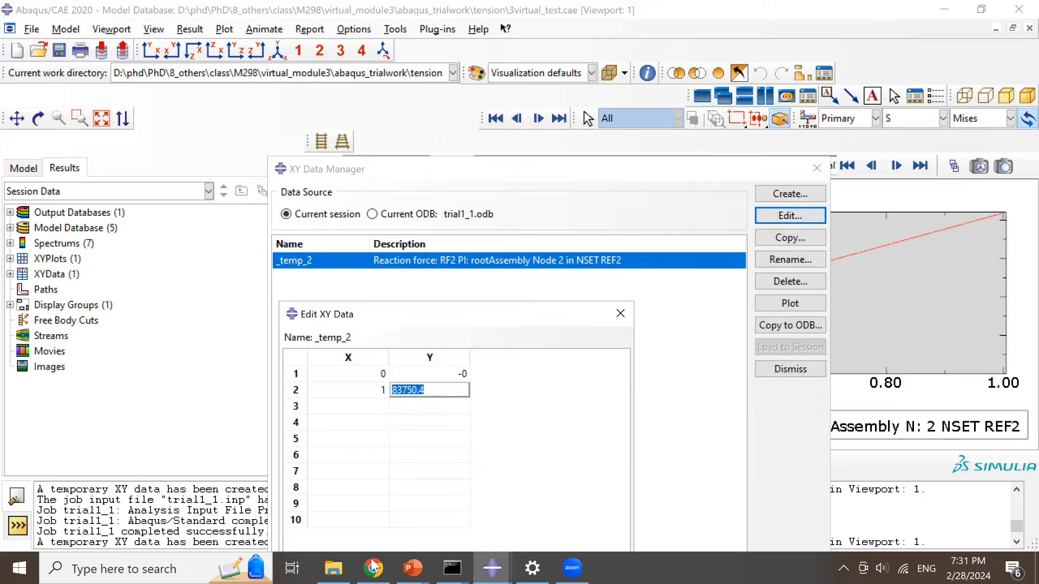
- Switch to Chrome, calculate 83750.4/(1*0.2)/0.1 in the Google search and copy the result
key(alt+Tab)
drag(291, 160, 160, 170)
key(ctrl+v)
key(Return)
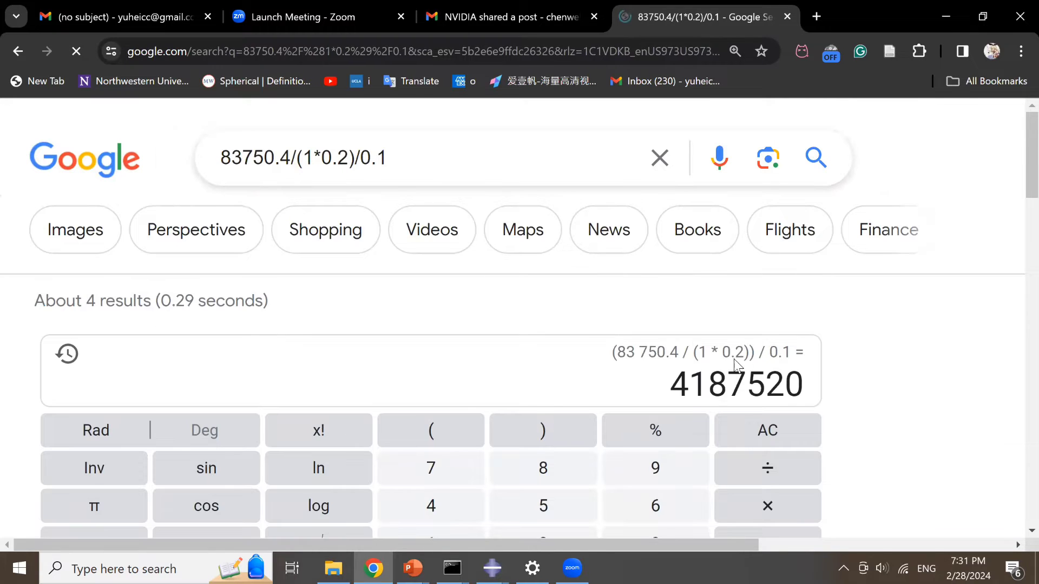
drag(673, 385, 794, 384)
key(ctrl+c)
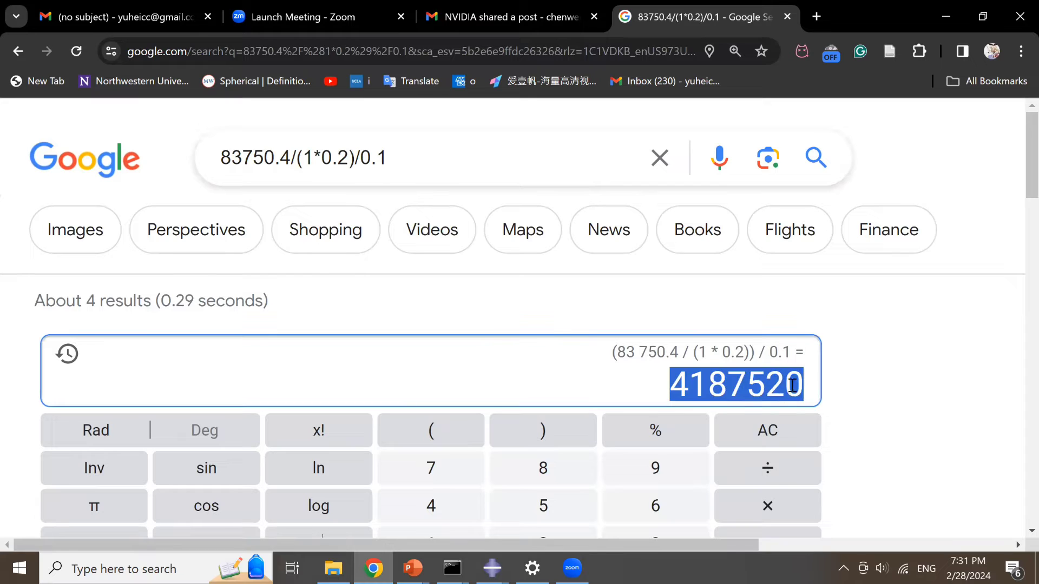
- Switch to the Aerospace Module 3 presentation in PowerPoint and replace the Model 1 result on the Y Loading slide with 4187520
click(413, 568)
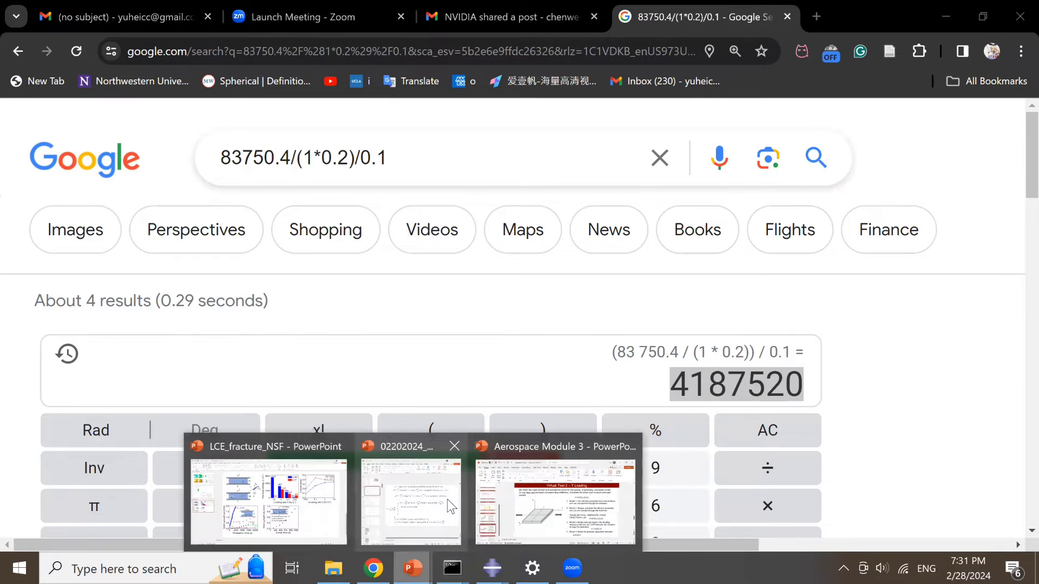
click(506, 487)
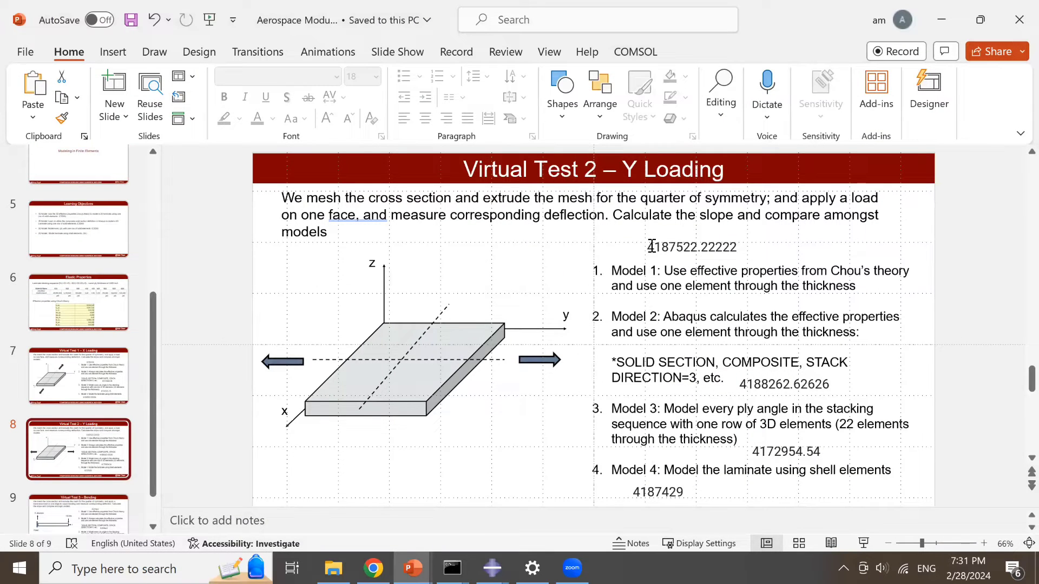
drag(650, 247, 746, 254)
key(ctrl+v)
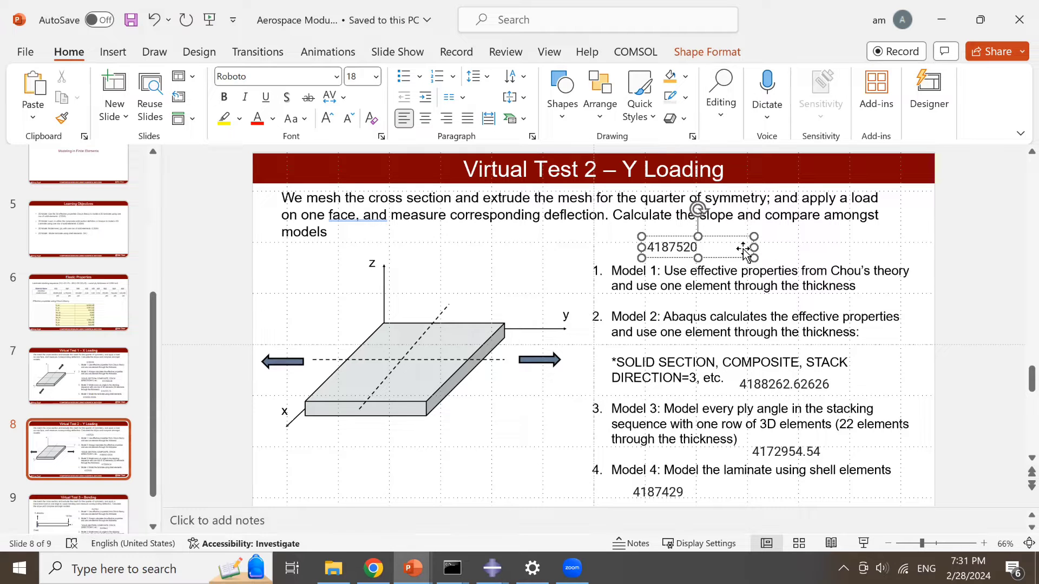
- Review the Model 2 description on the Virtual Test 2 – Y Loading slide
click(895, 250)
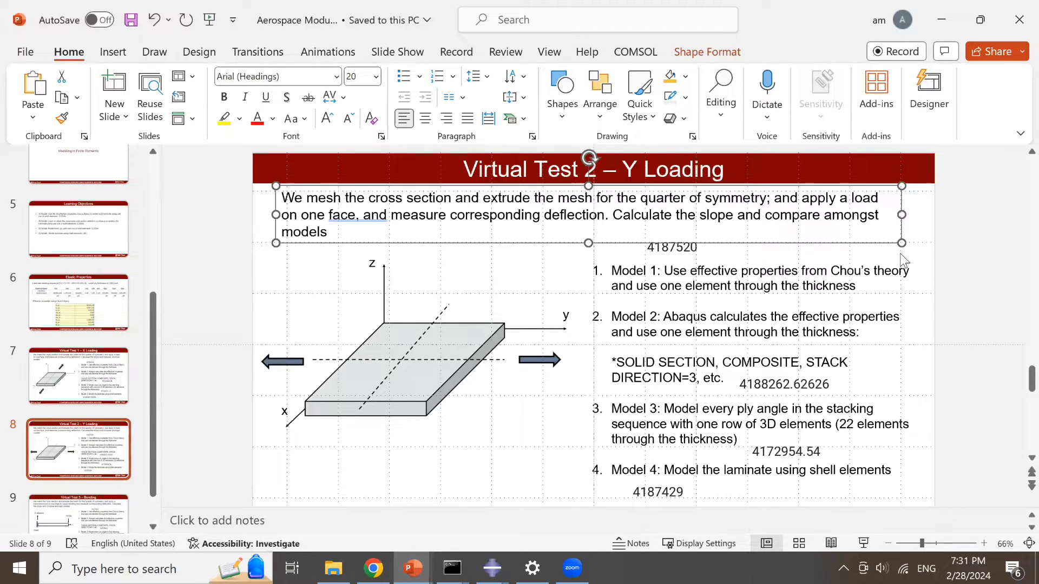
click(946, 269)
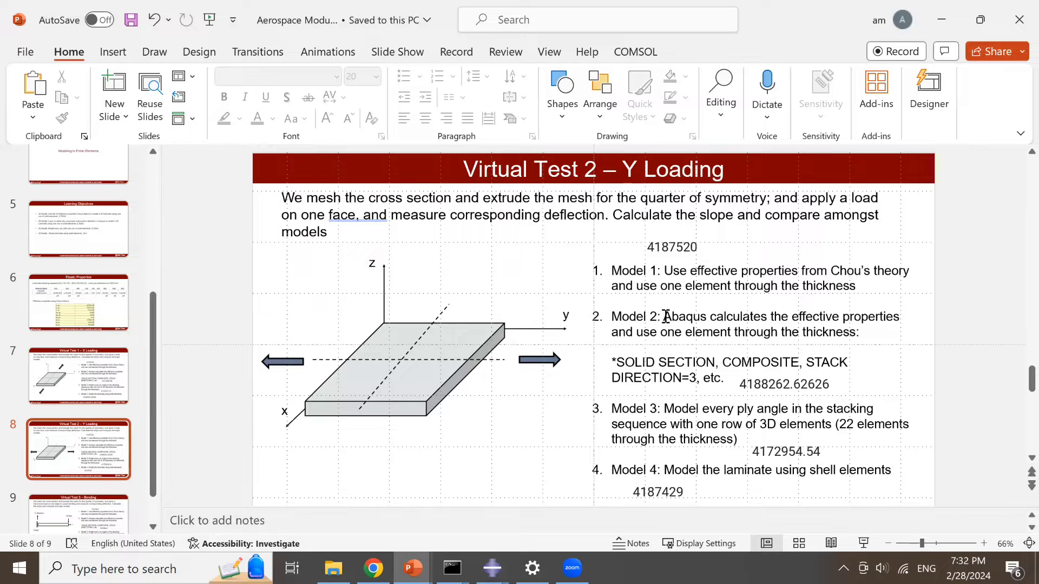
drag(666, 316, 784, 377)
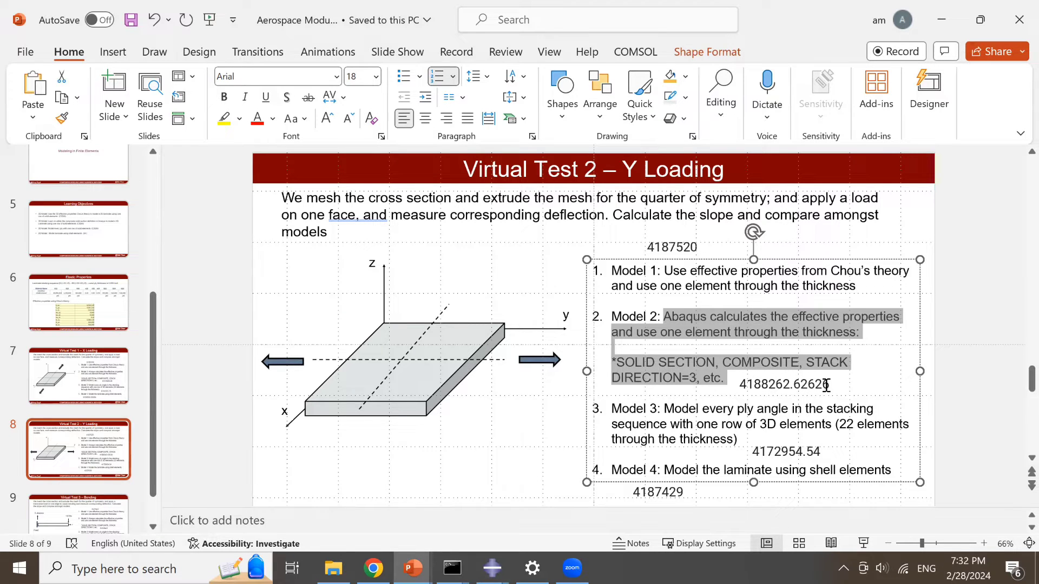
click(621, 398)
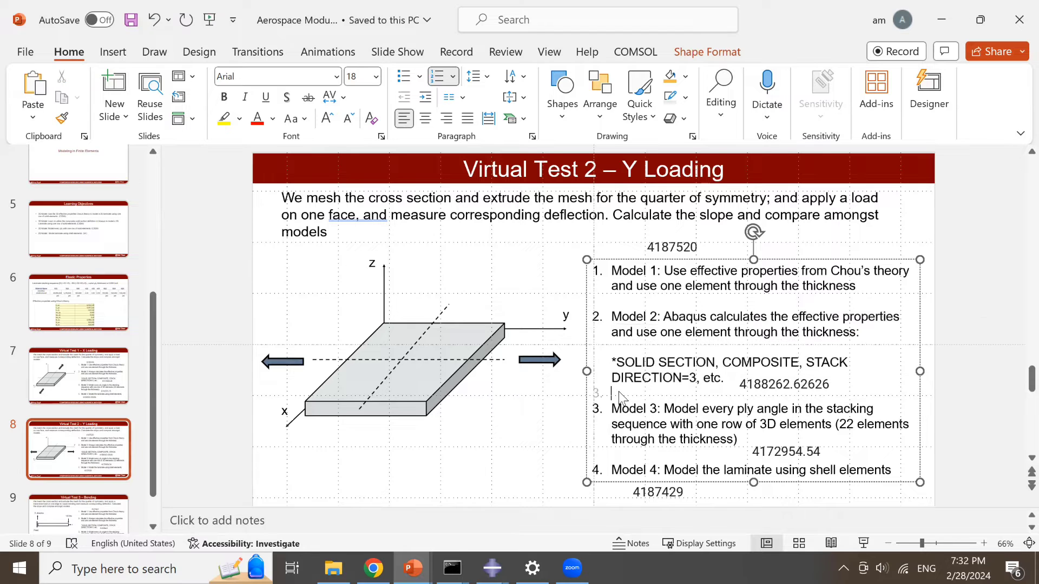
- Return to the Abaqus/CAE window with the RF2 plot and close the XY data editor and manager
click(490, 567)
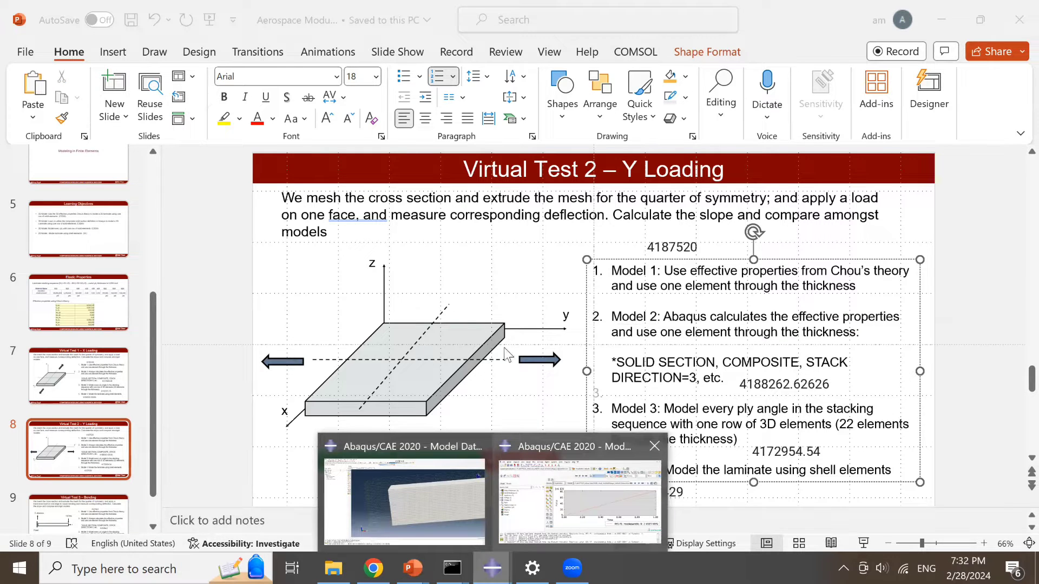
click(544, 496)
click(812, 167)
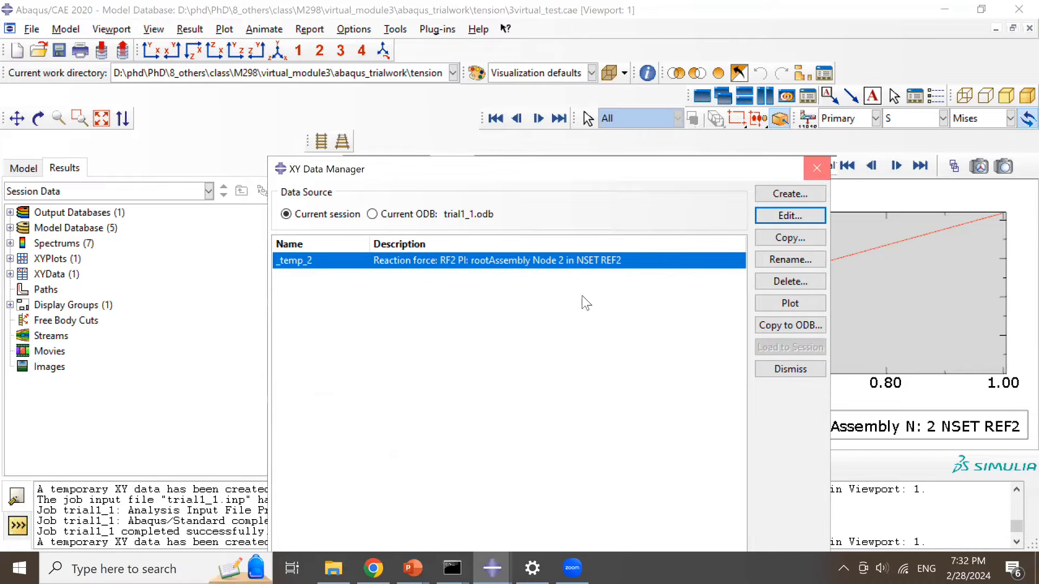
click(627, 310)
- Switch to the Part module and display Part-1 of model2
click(398, 166)
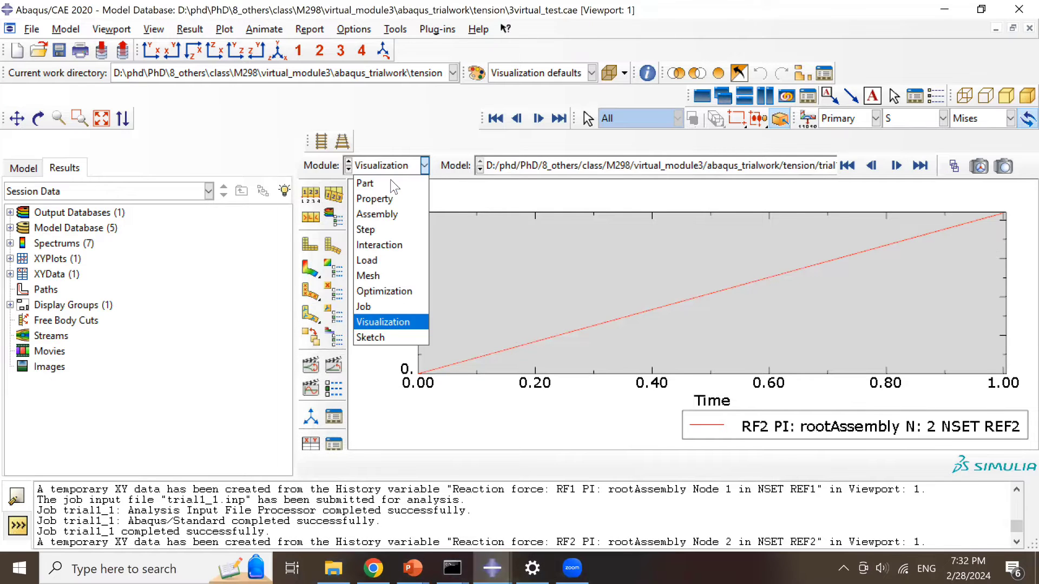
click(390, 182)
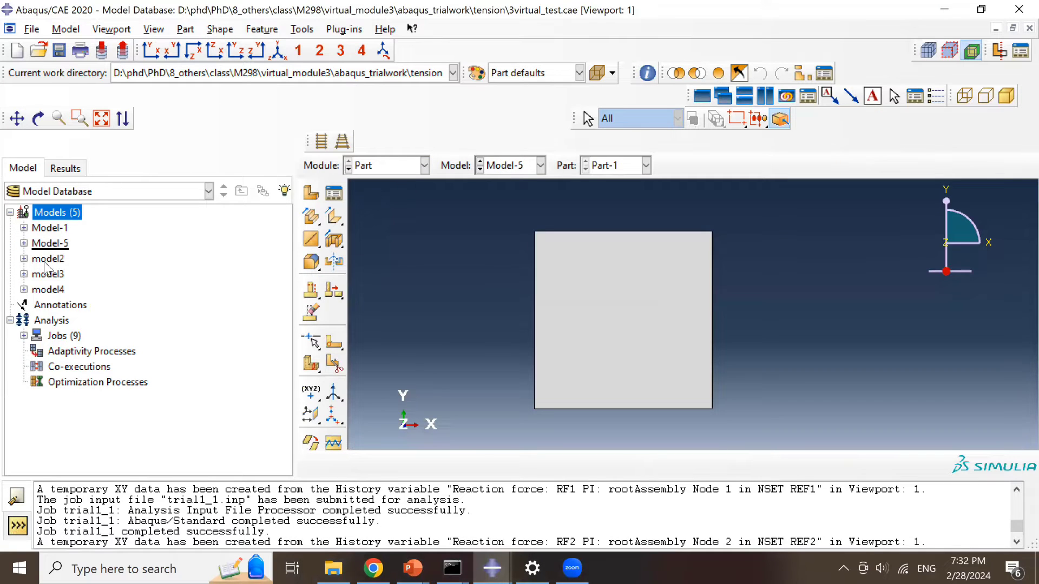
click(508, 167)
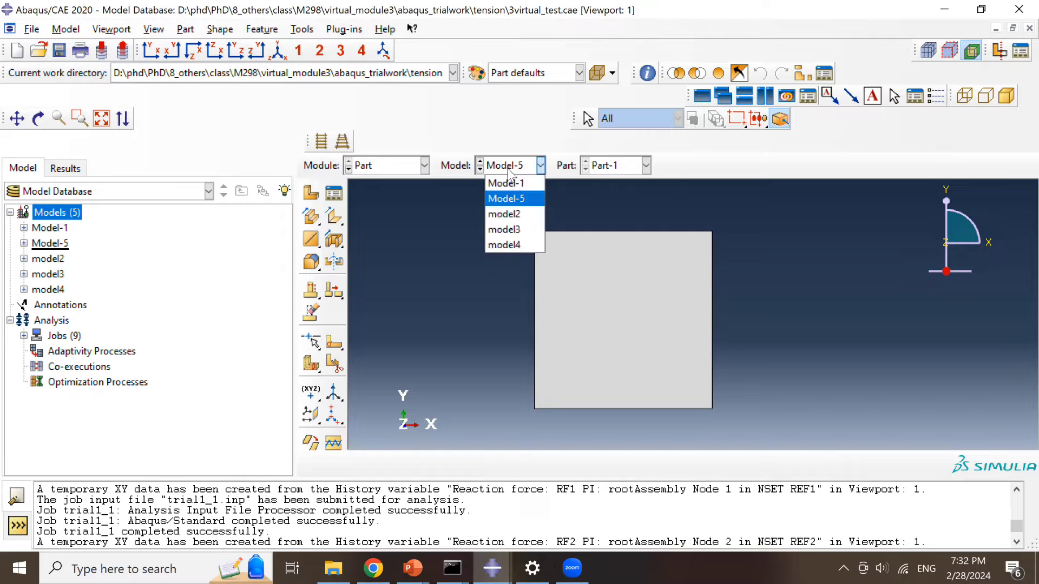
click(501, 215)
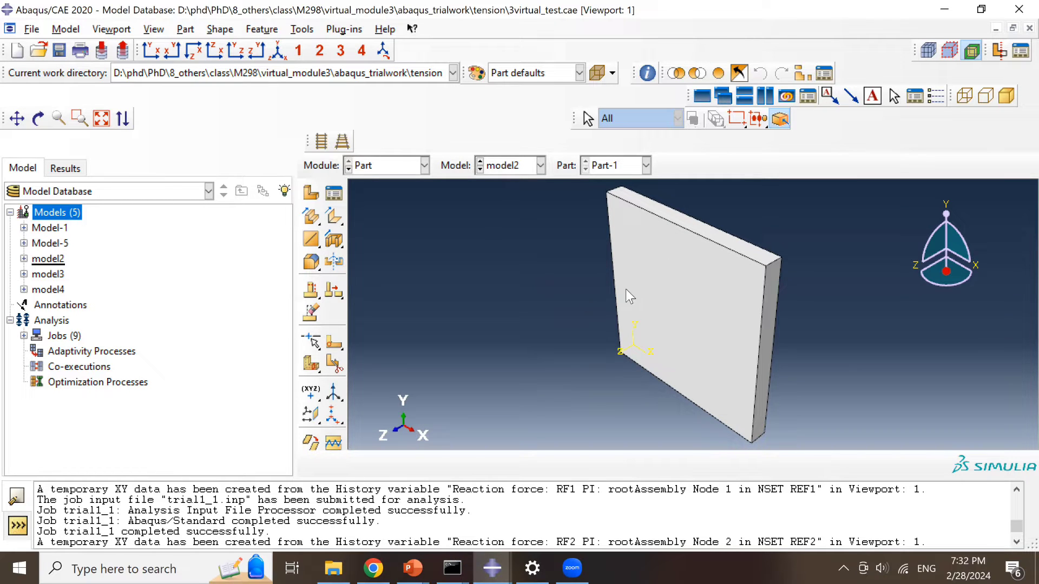
click(310, 192)
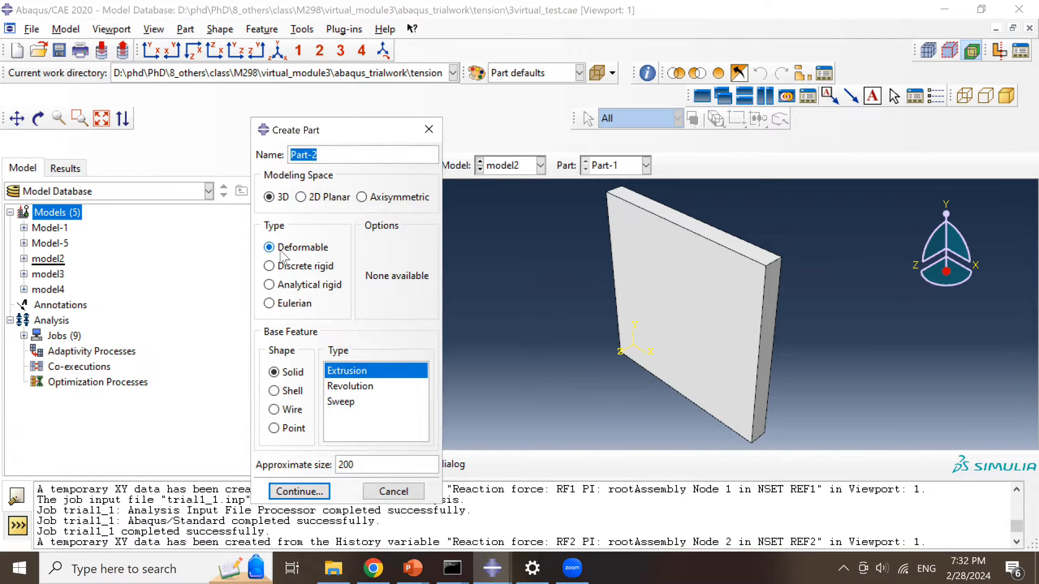
click(429, 130)
- In the Property module, open Material-1 of model2 and inspect its elastic engineering constants, starting with E1
click(381, 165)
click(379, 199)
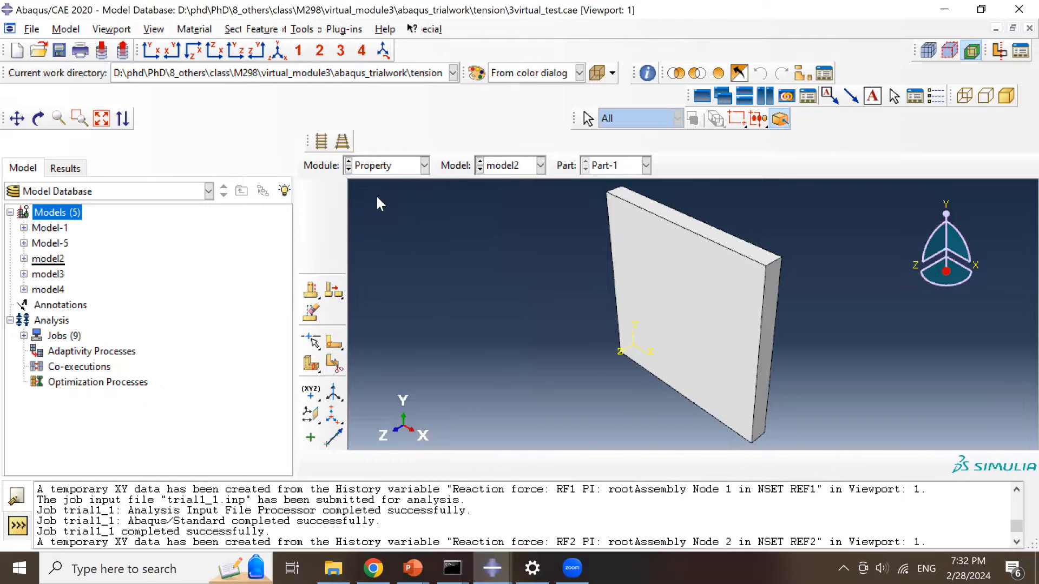
click(334, 193)
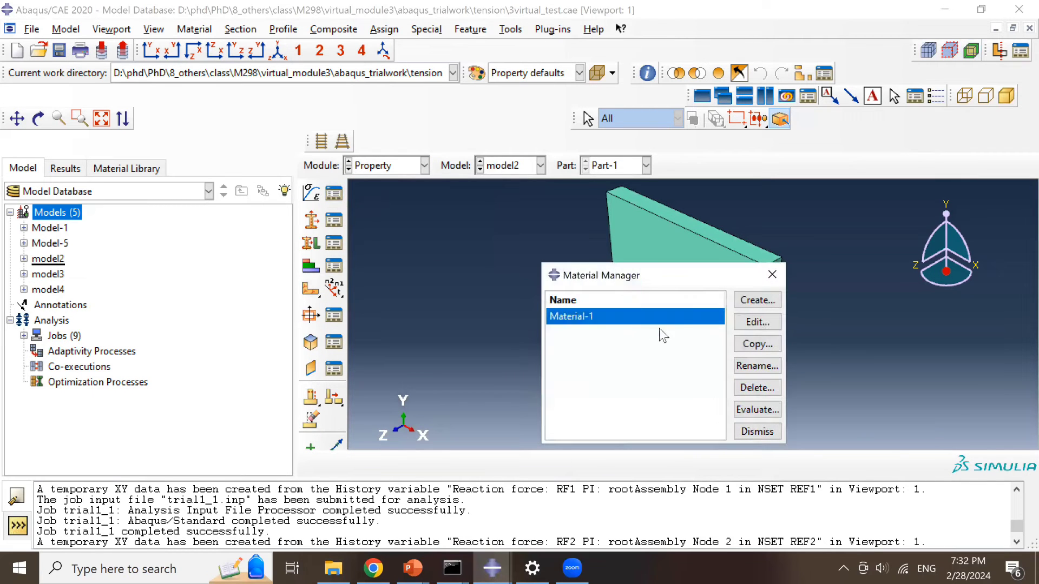
click(757, 321)
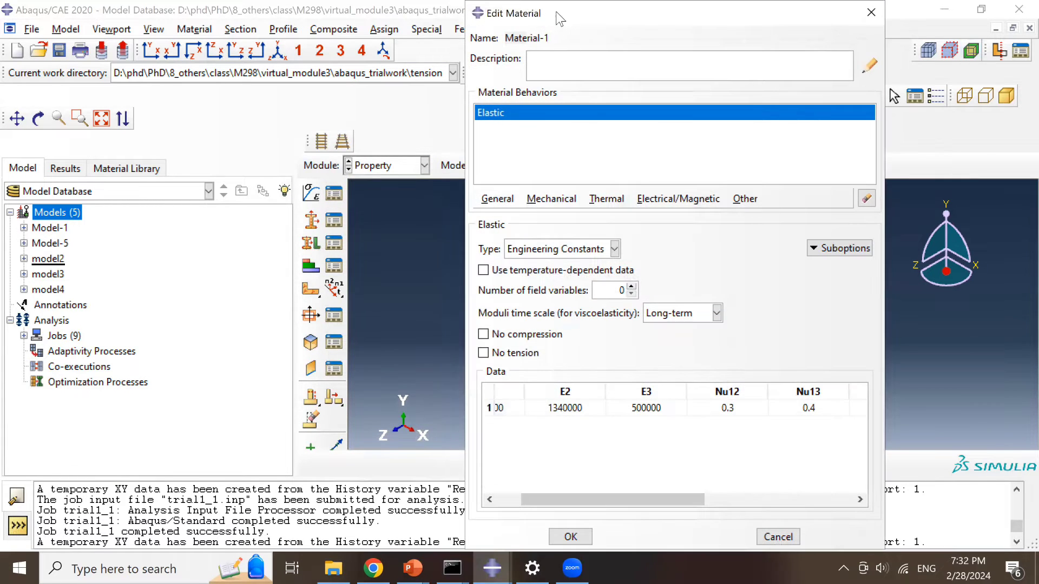
drag(568, 20, 256, 31)
scroll(285, 399, left, 1)
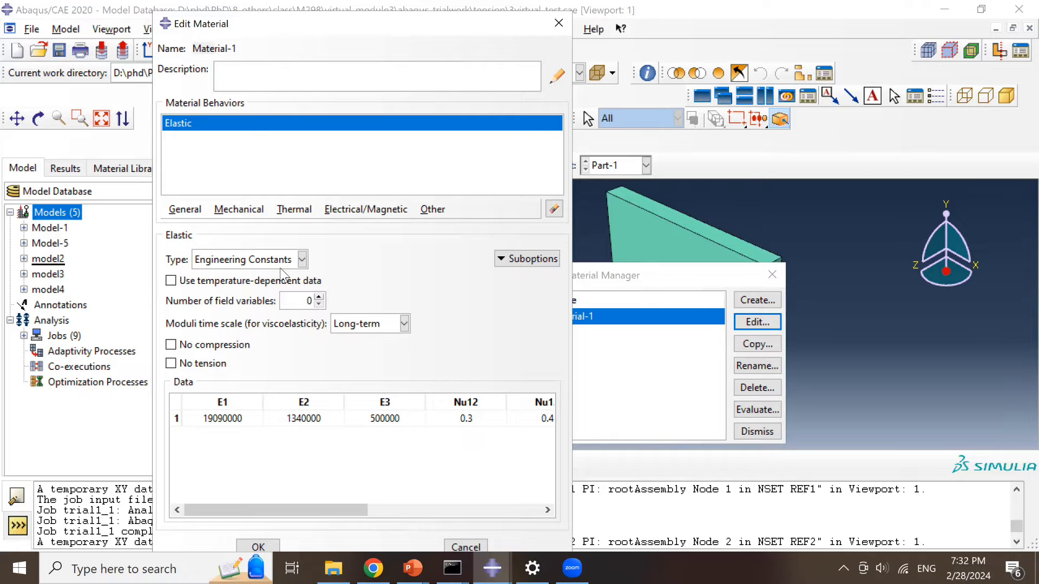
click(256, 400)
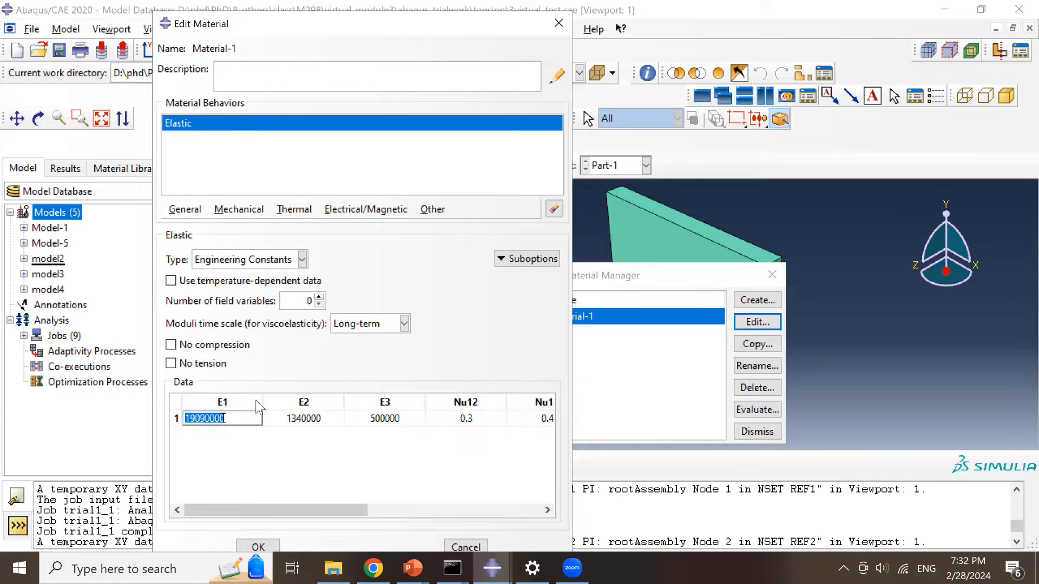
- Check the unidirectional ply properties on the Elastic Properties slide in PowerPoint, then return to the material editor in Abaqus/CAE
click(413, 568)
click(523, 513)
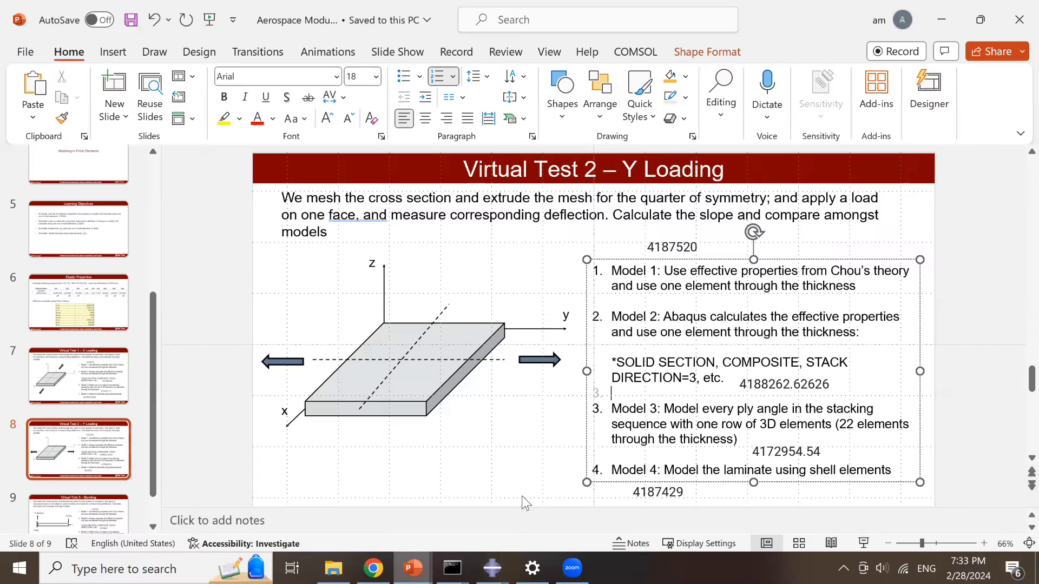
click(58, 311)
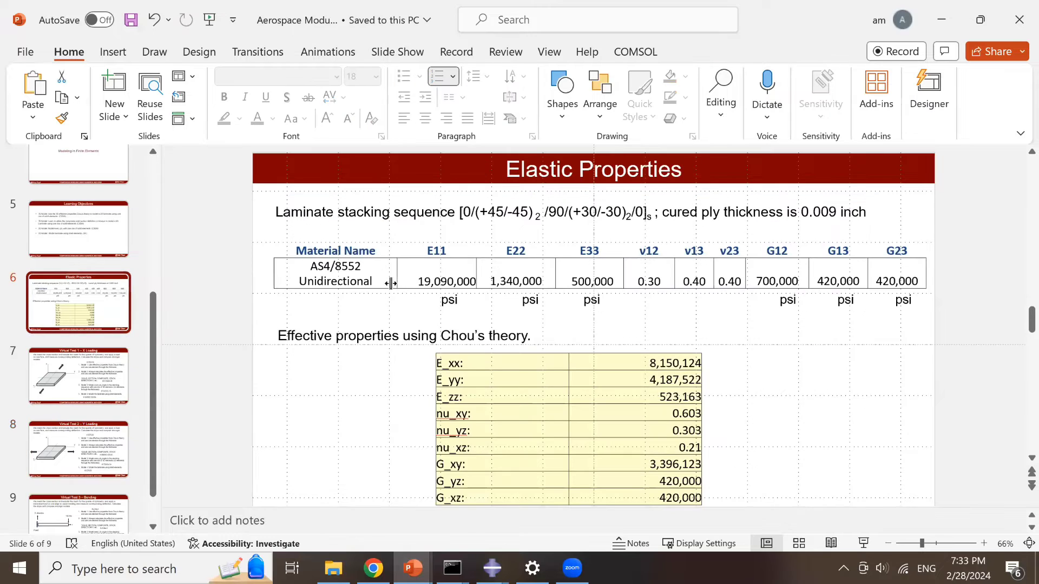
click(391, 283)
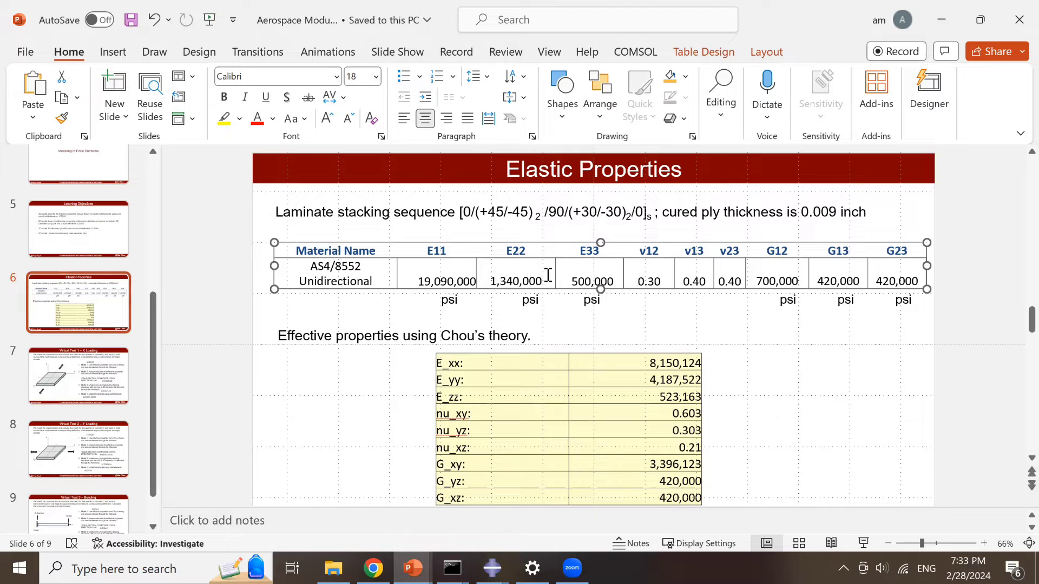
click(493, 568)
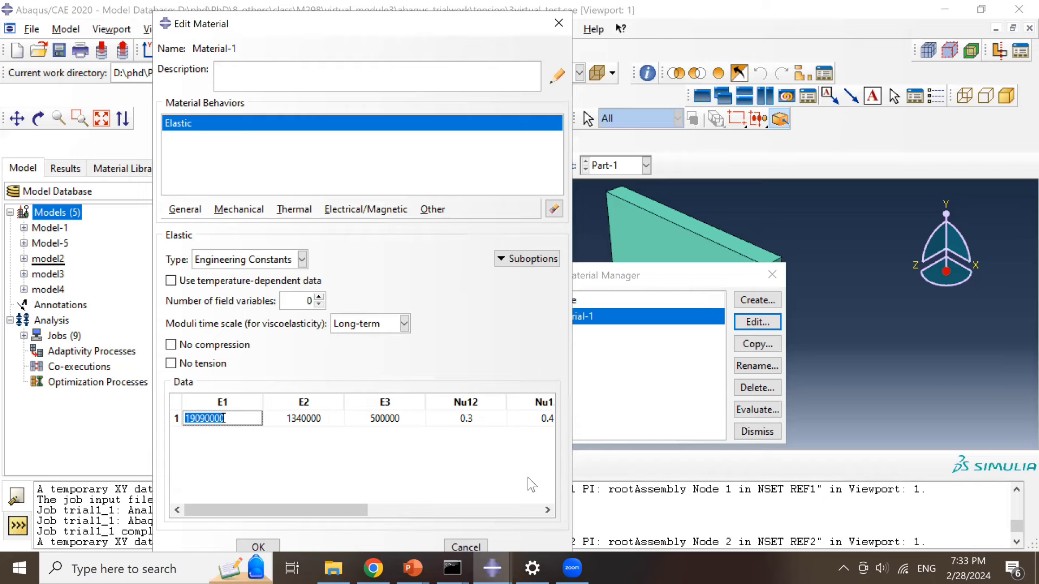
click(545, 524)
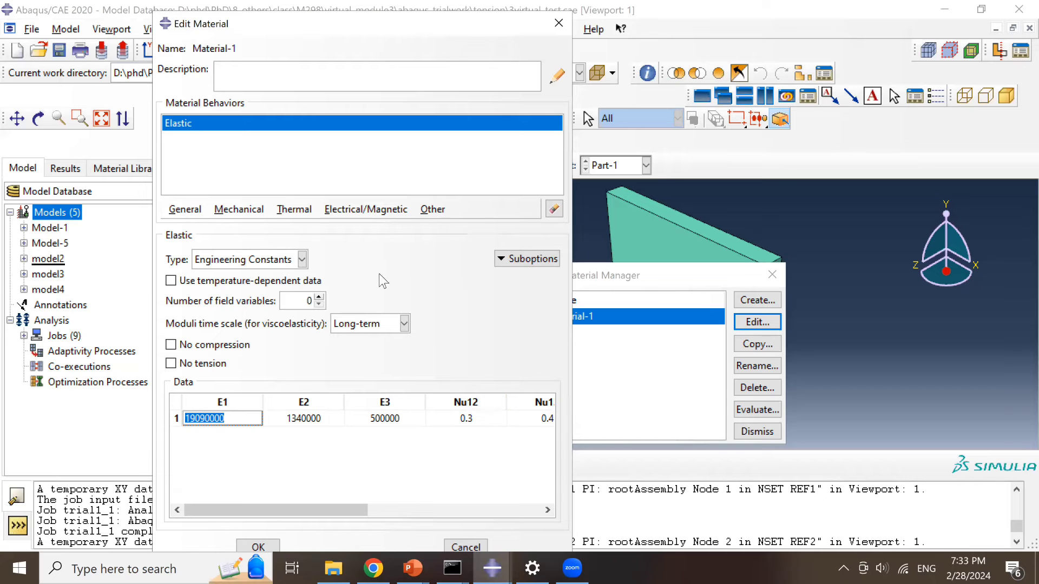
- Close the material editor and Material Manager, and expand model2 in the model tree
click(559, 22)
click(772, 274)
click(24, 259)
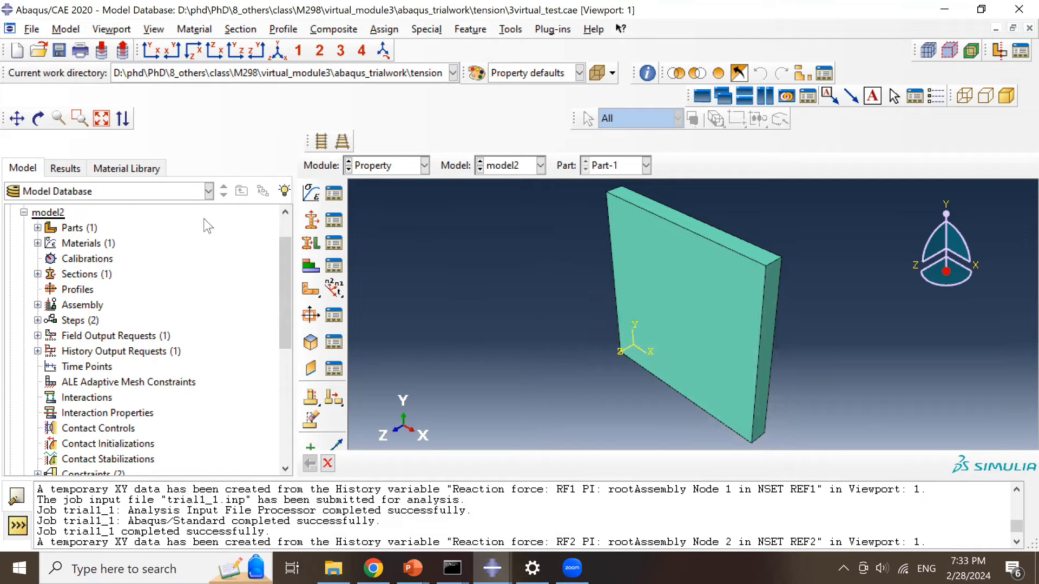
- Create a composite layup with the Solid element type and an initial count of 11 plies, with its full editor in view
click(311, 268)
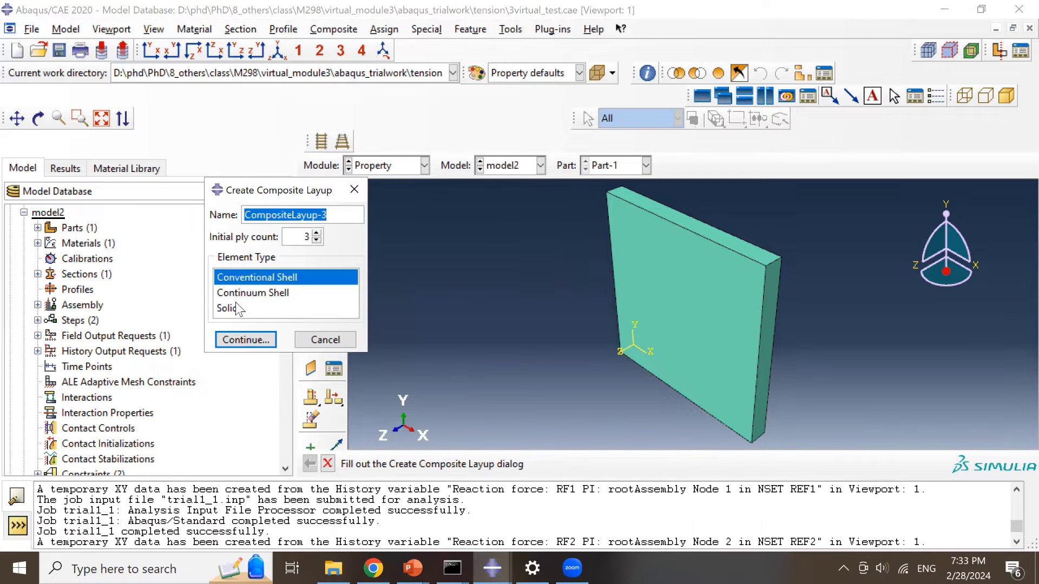
click(234, 308)
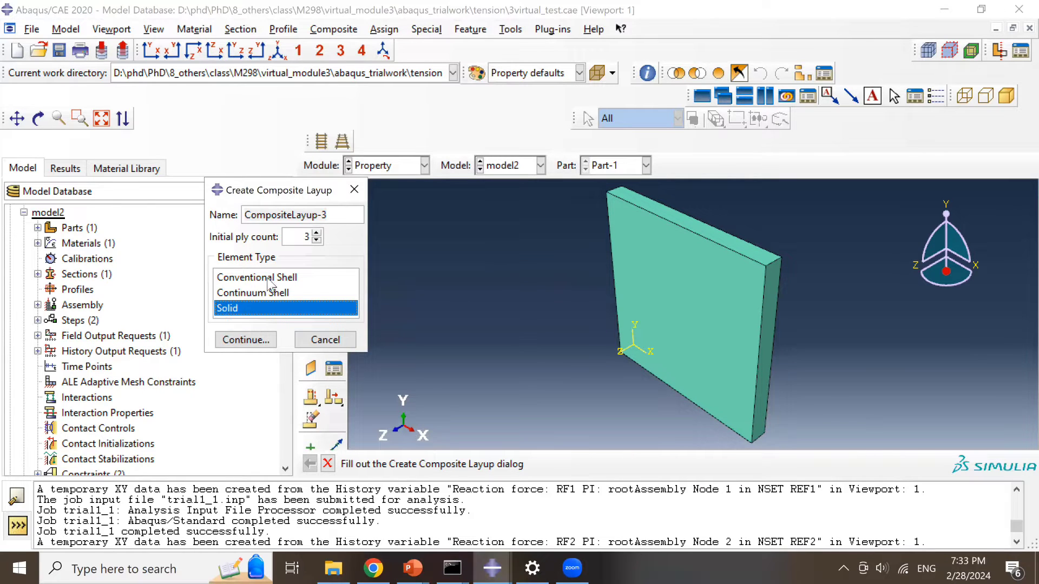
drag(300, 234, 331, 234)
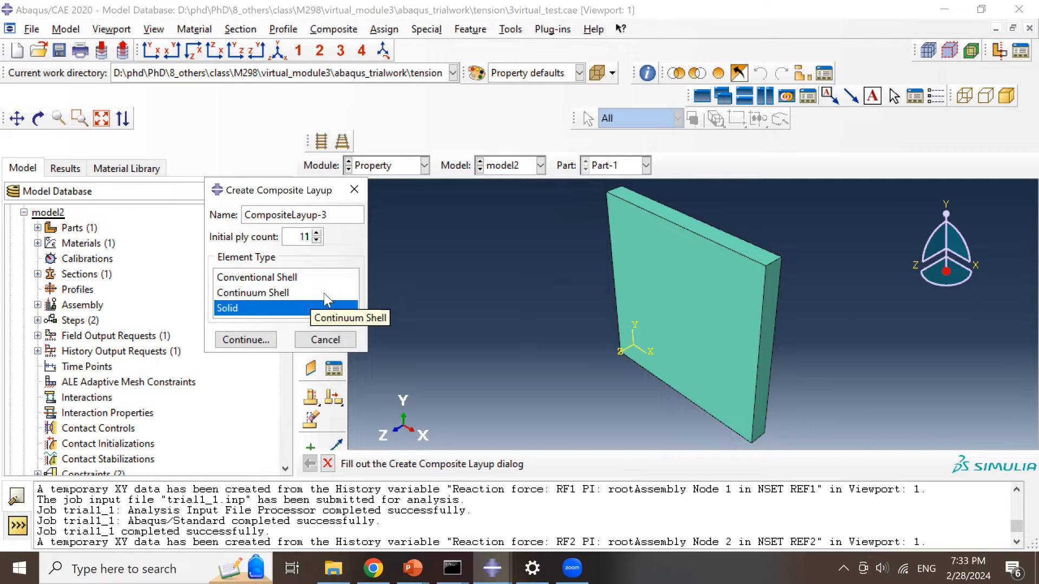
click(268, 339)
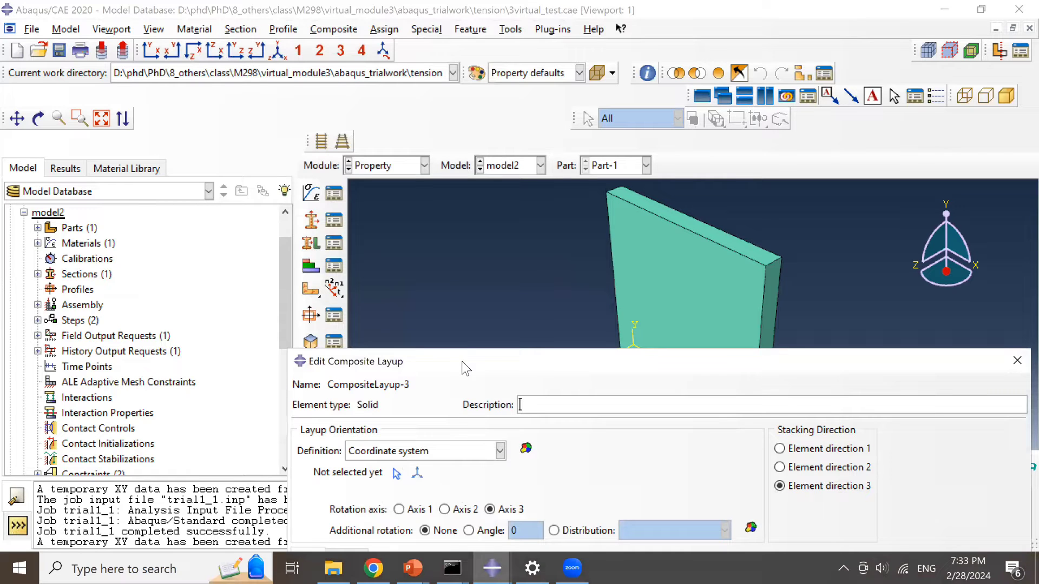
drag(462, 361, 194, 20)
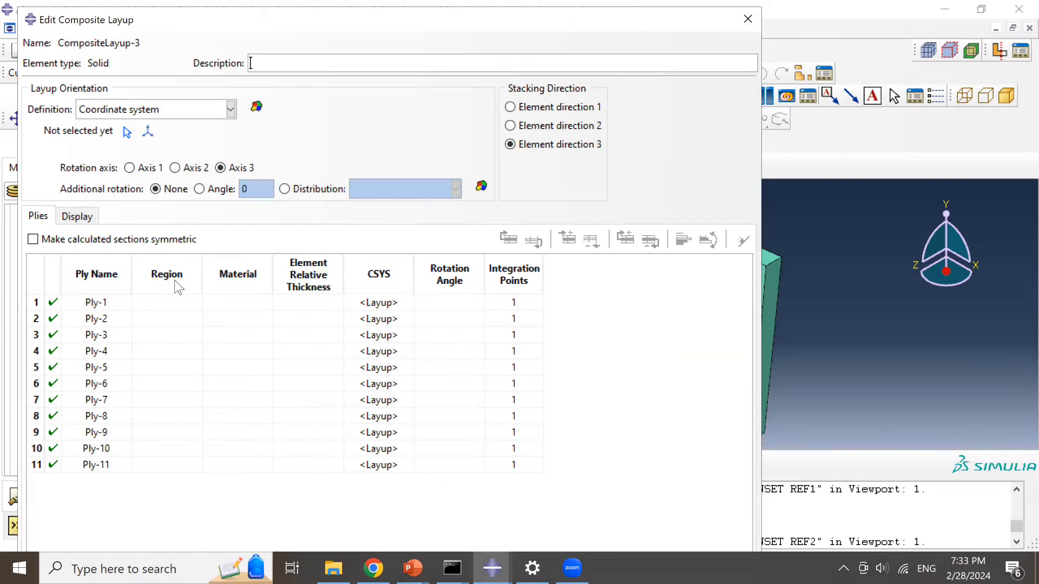
drag(19, 7, 184, 39)
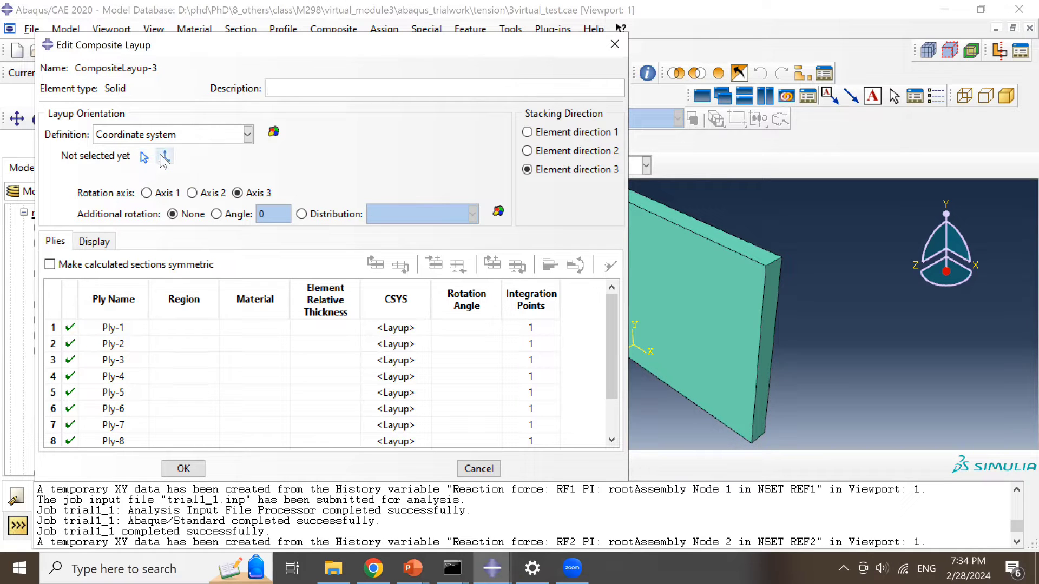
- Create a rectangular datum coordinate system with origin 0,0,0, X-axis point 1,0,0 and X-Y plane point 0,1,0
click(164, 158)
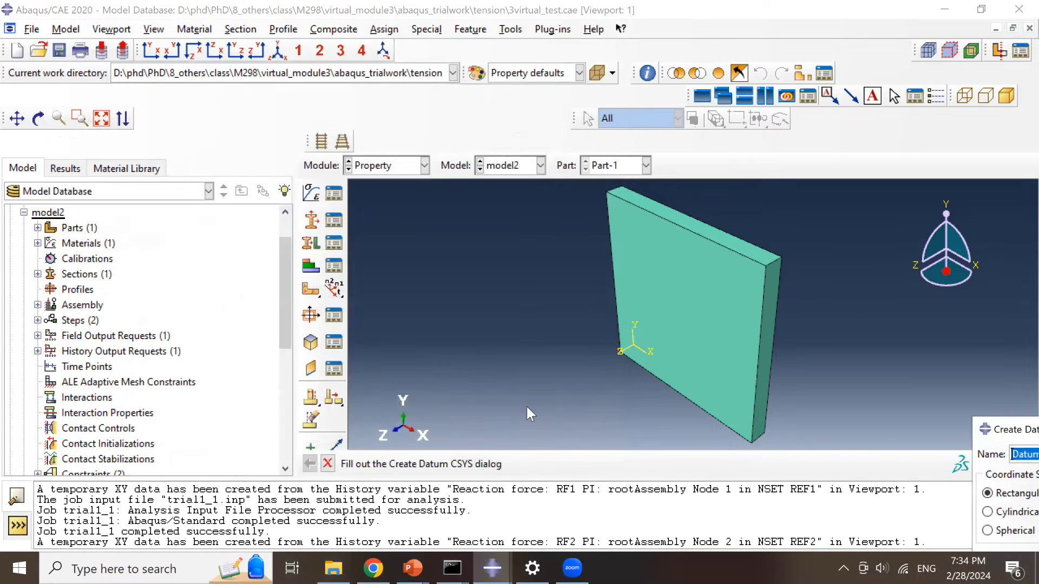
drag(1014, 431, 291, 209)
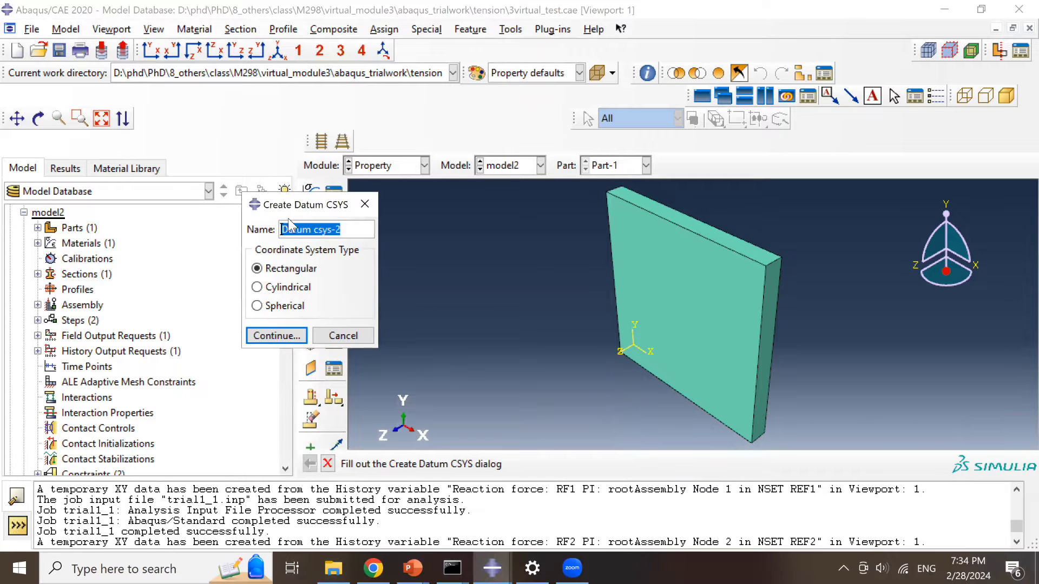
click(284, 336)
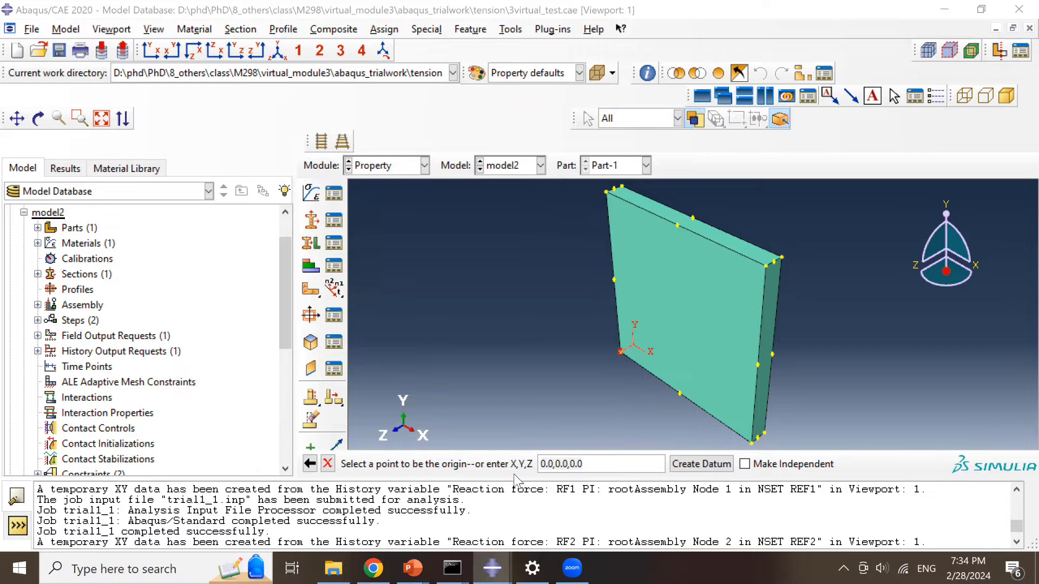
click(701, 464)
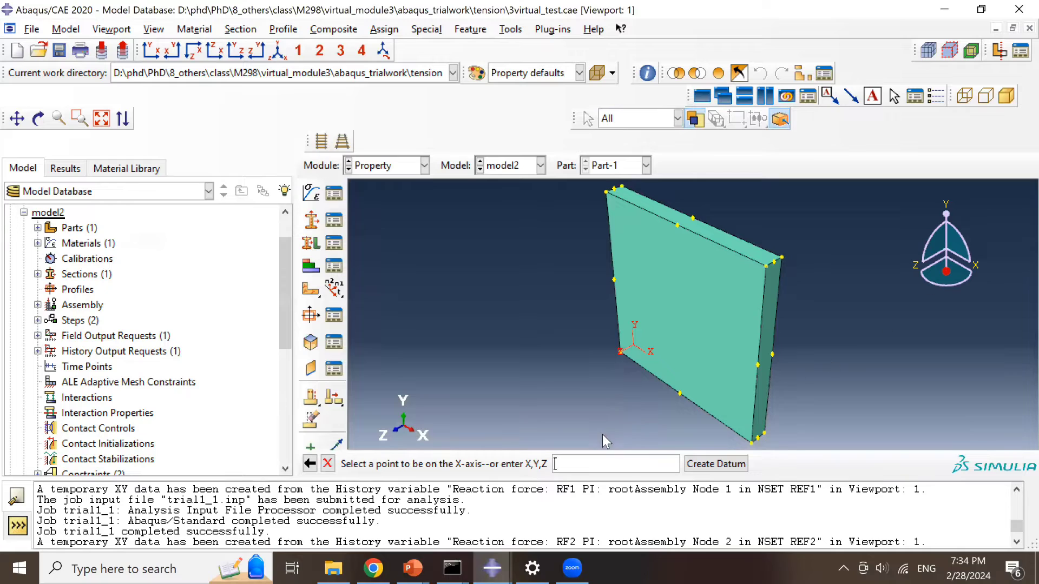
text(1,0,0)
key(Return)
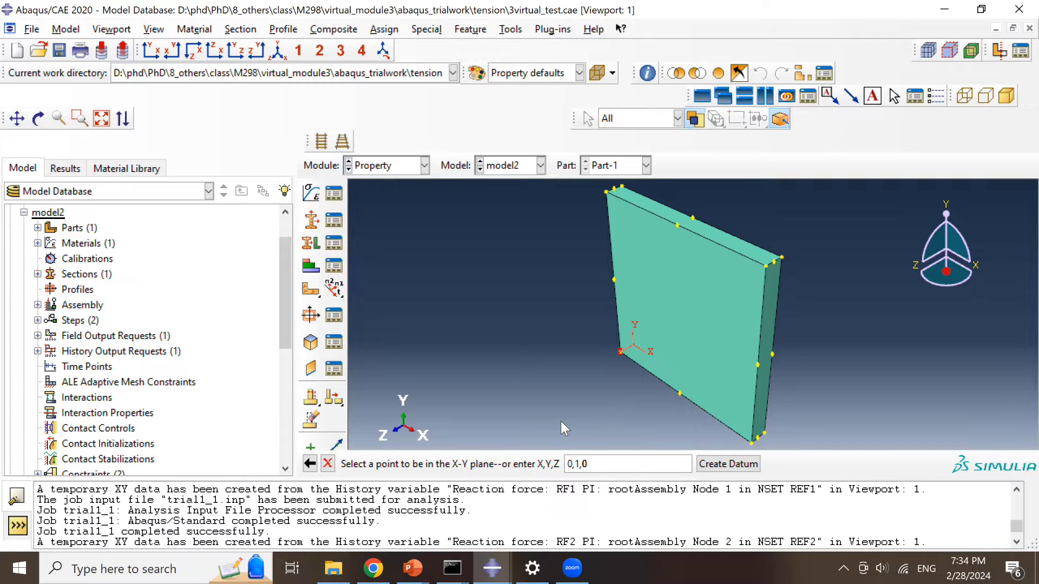
key(Return)
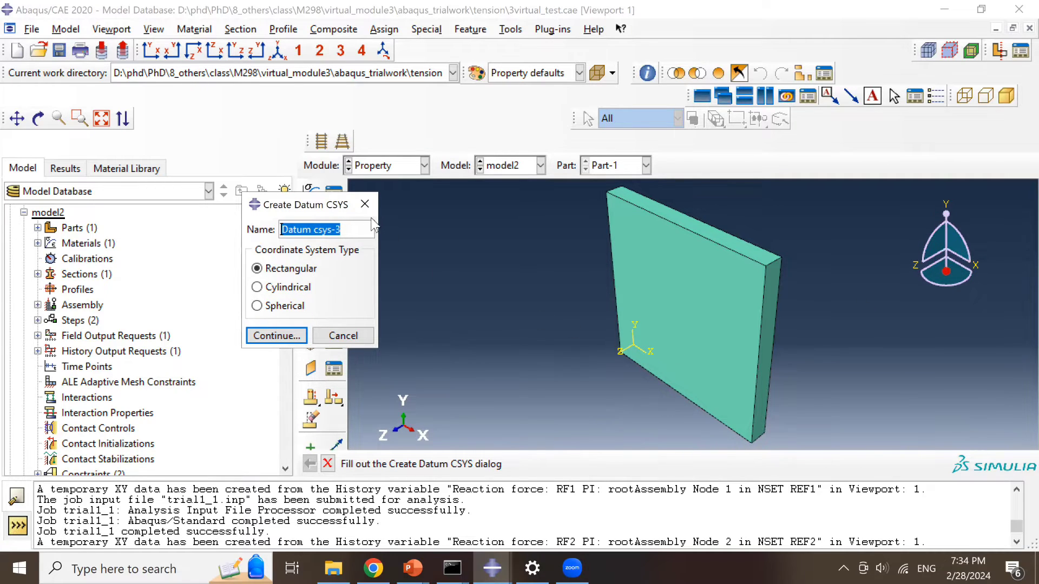
click(365, 204)
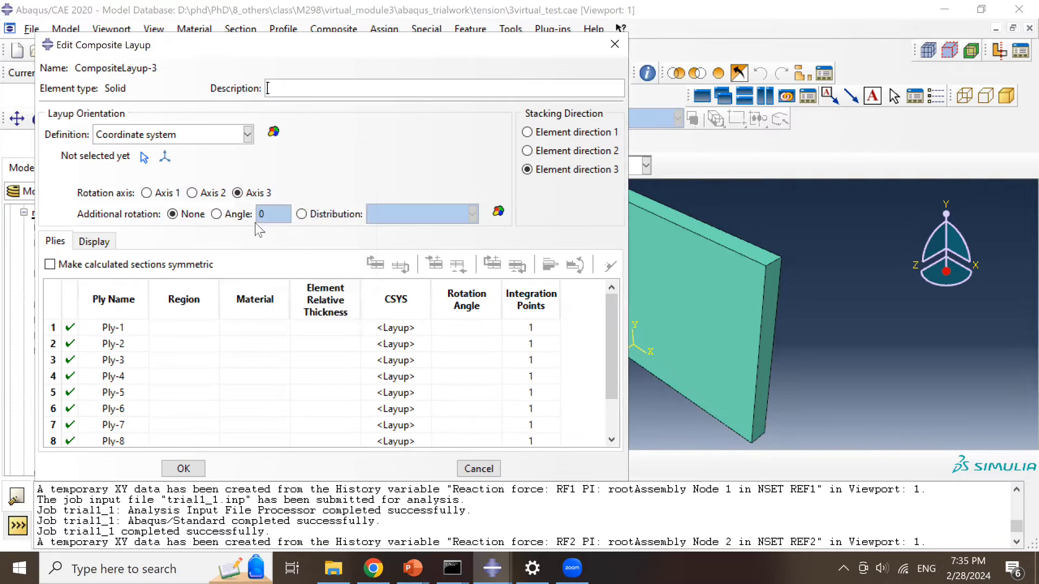
- Use Datum csys-2 as the coordinate system for the layup orientation
click(139, 160)
click(886, 469)
click(81, 365)
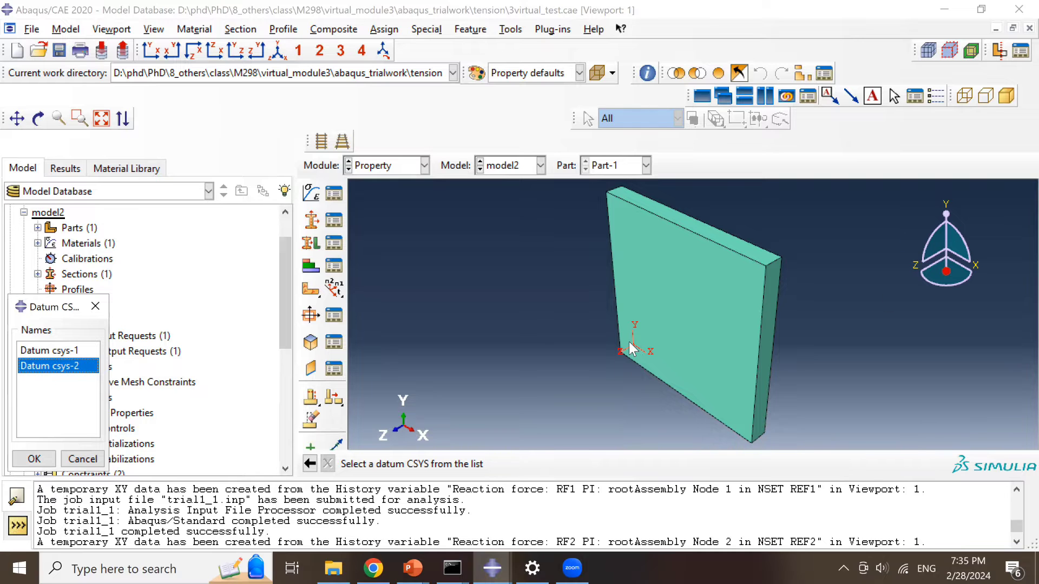
click(34, 459)
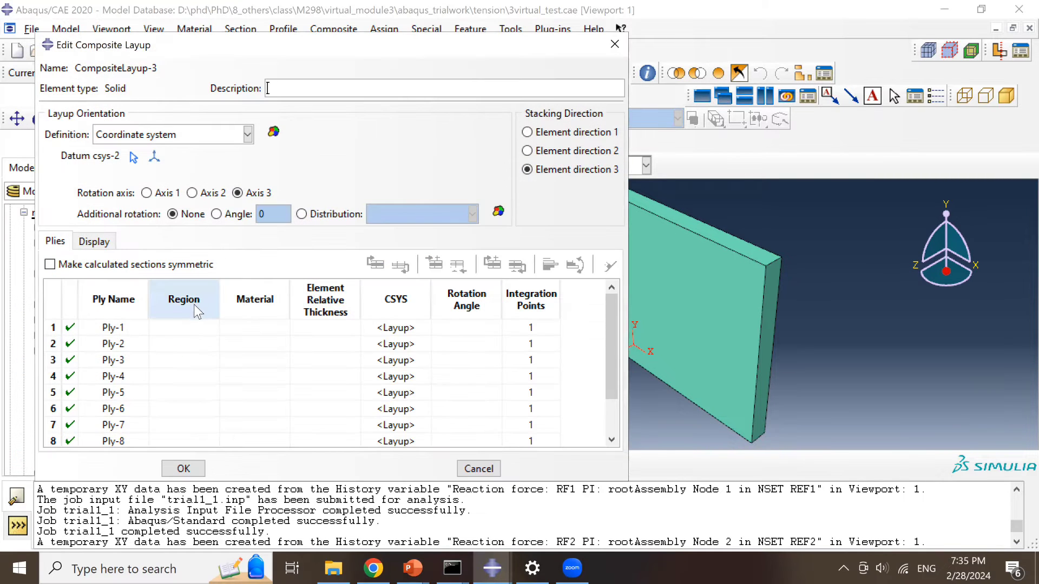
- Look through the ply table and make the layup's calculated sections symmetric
scroll(180, 280, down, 1)
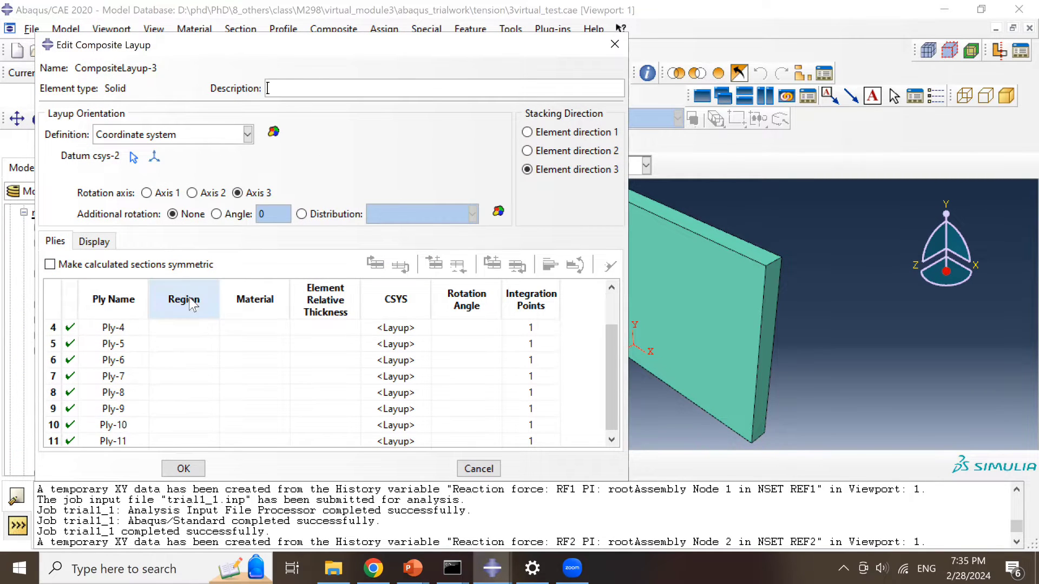
scroll(184, 298, up, 1)
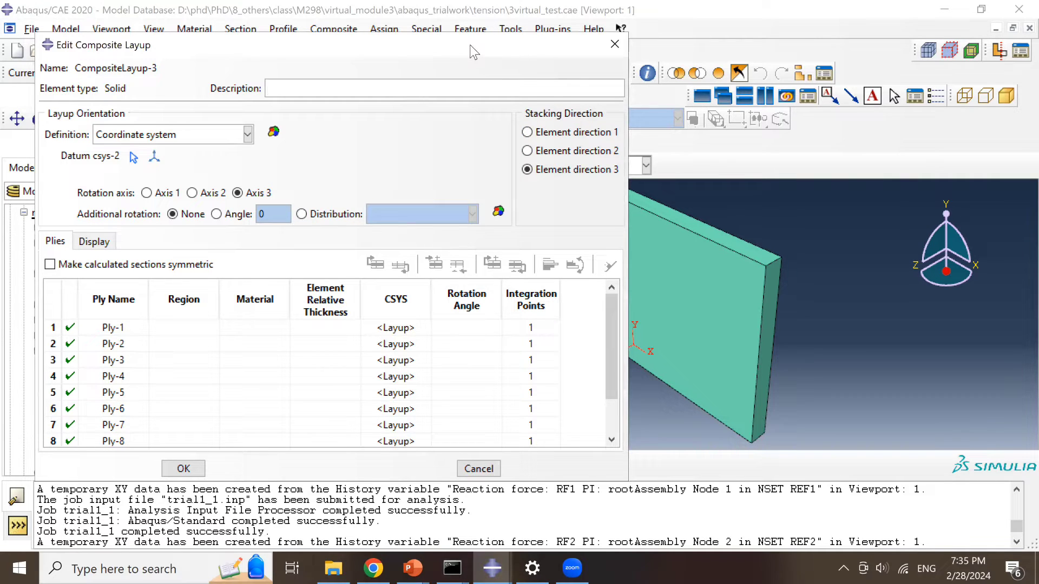
drag(469, 45, 441, 29)
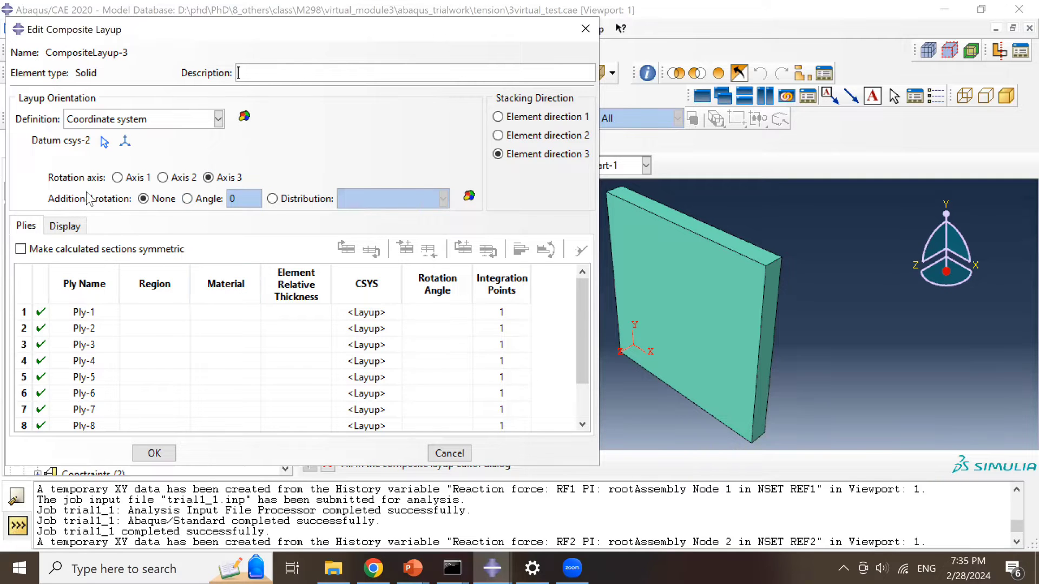
drag(209, 38, 240, 26)
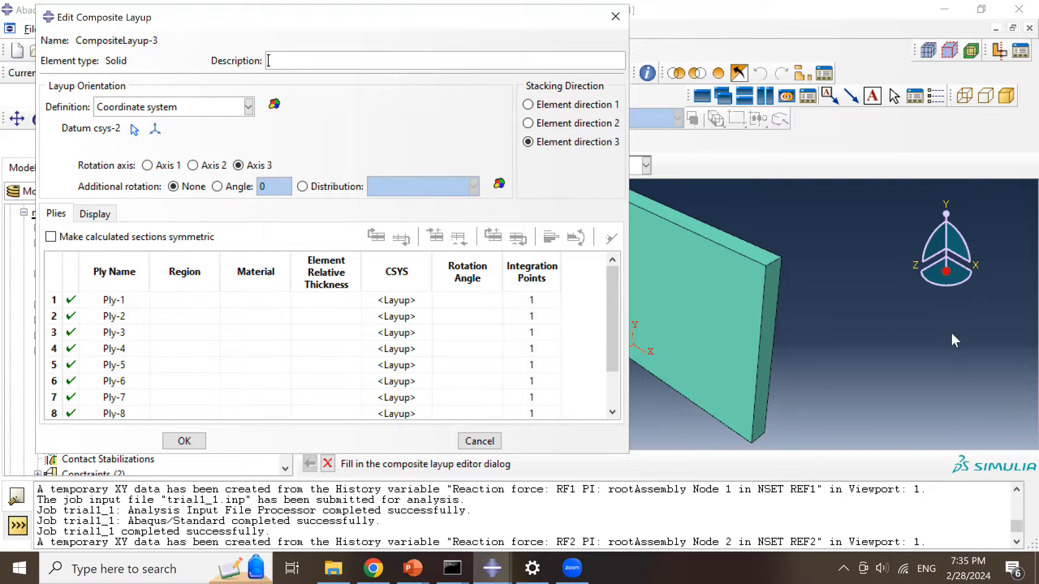
scroll(281, 353, down, 1)
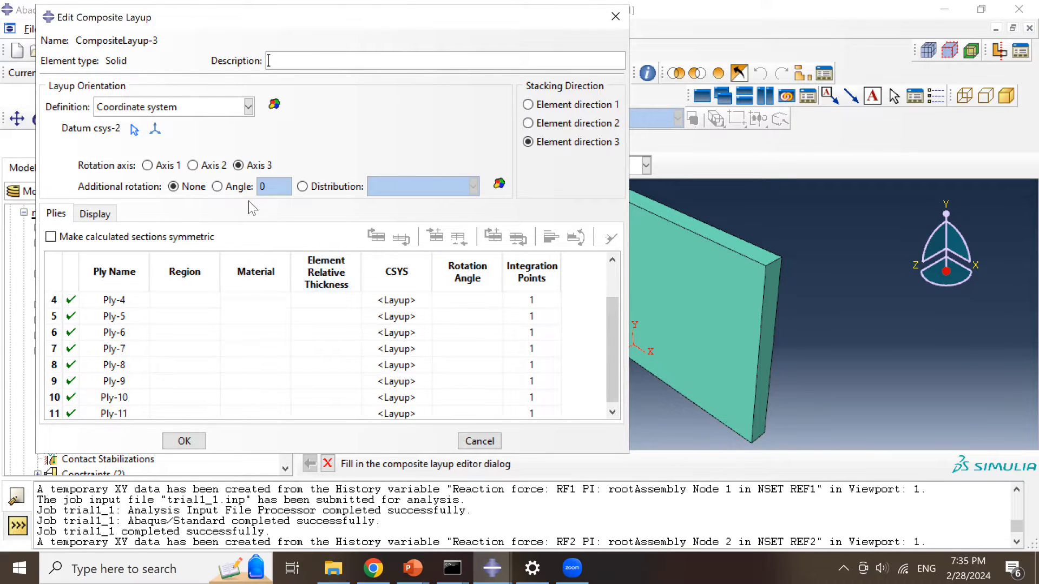
scroll(472, 316, up, 1)
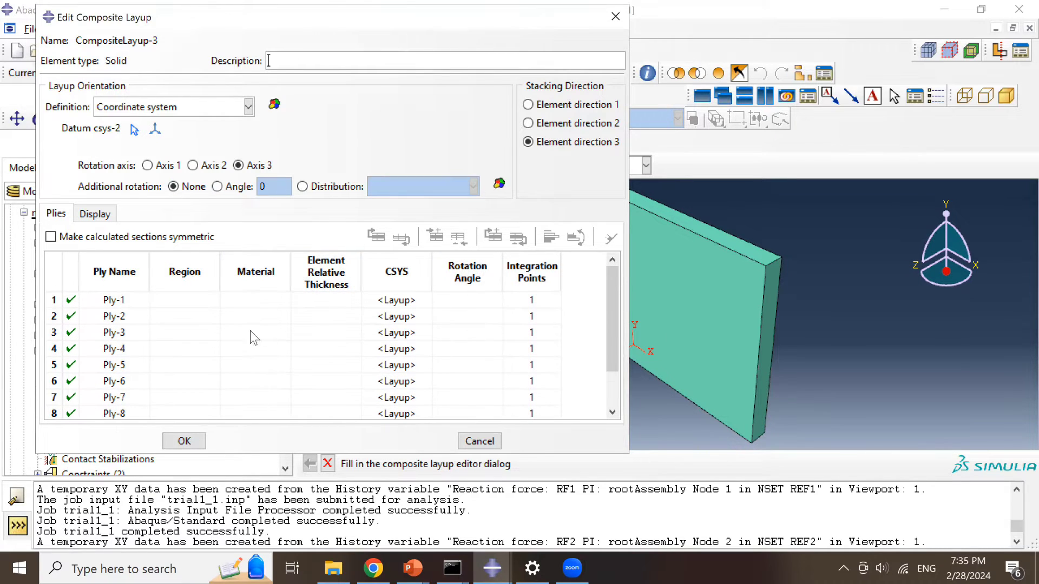
scroll(178, 356, down, 1)
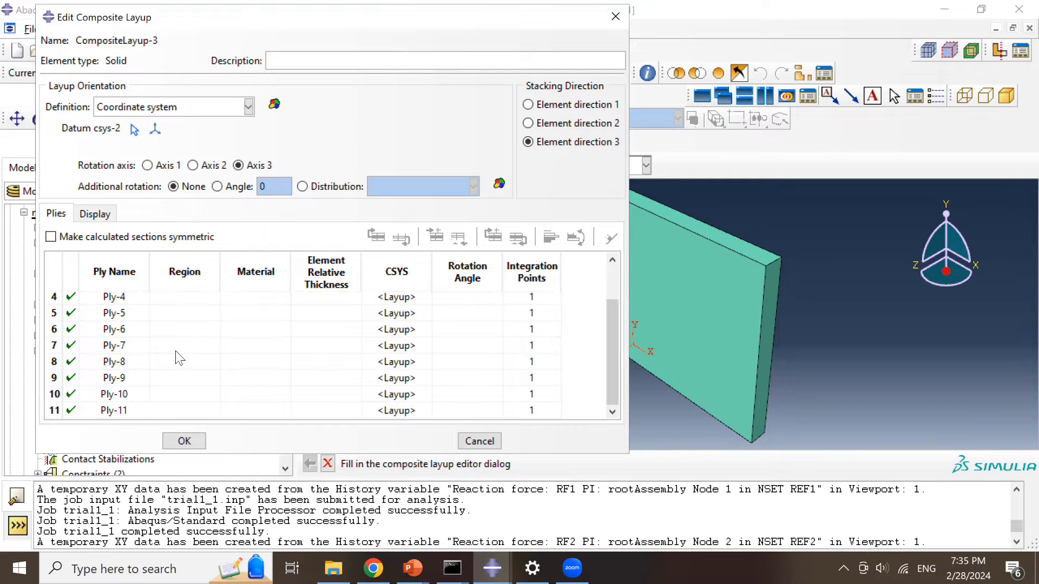
scroll(117, 276, up, 1)
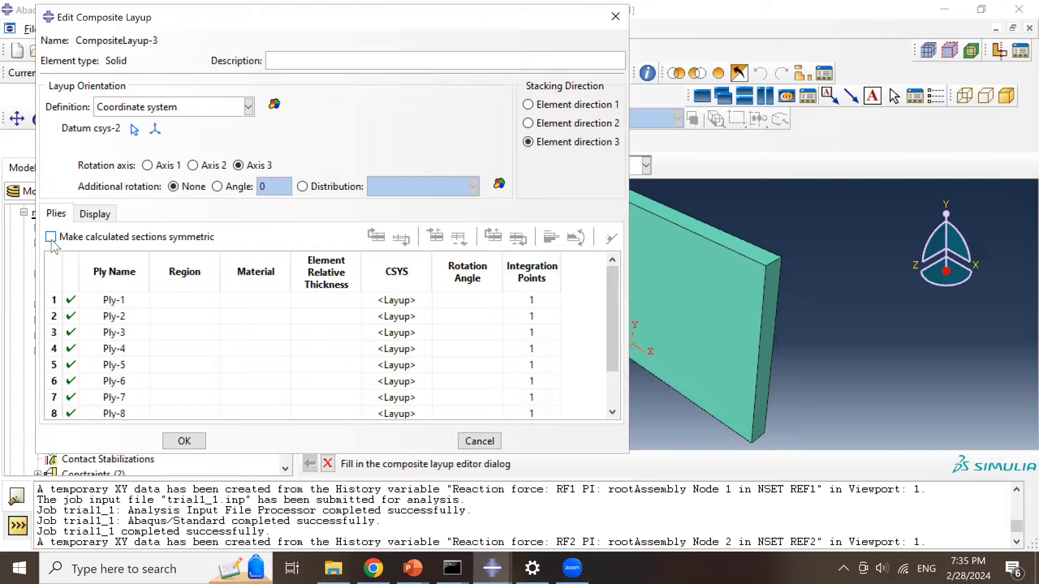
click(51, 237)
scroll(111, 349, down, 1)
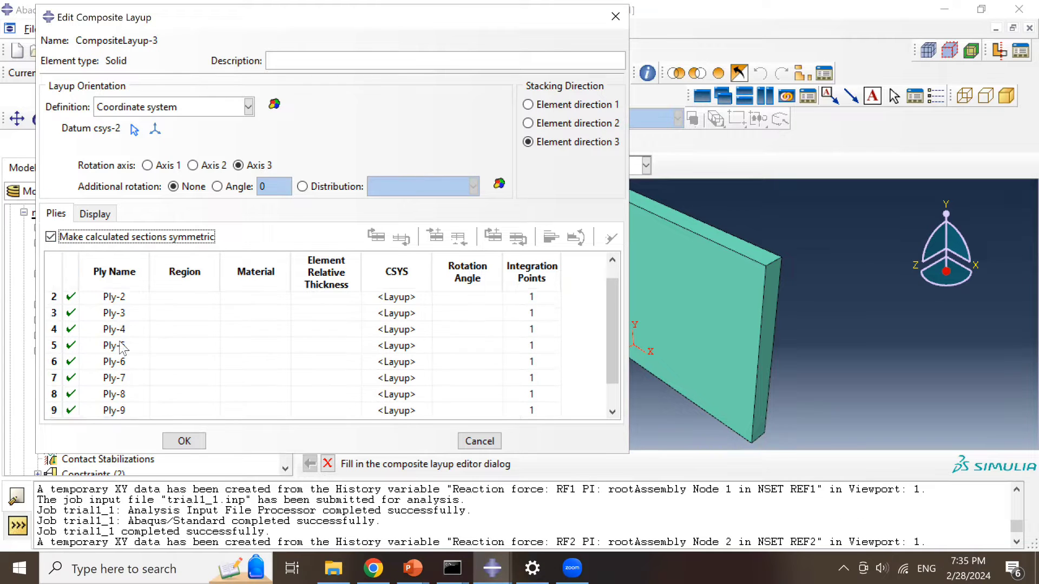
scroll(112, 351, up, 1)
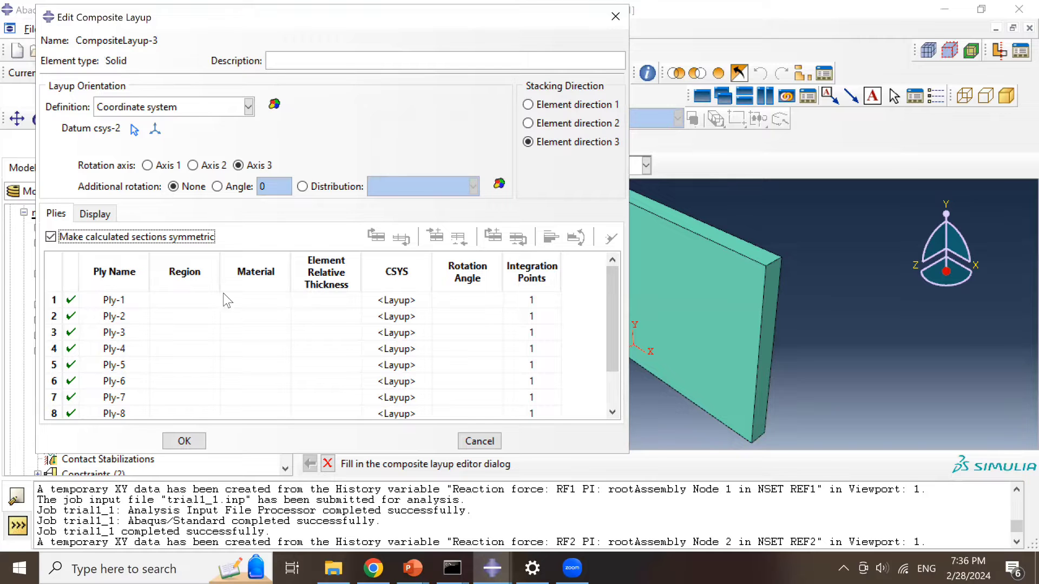
- Assign the whole plate as the region and Material-1 as the material for all plies
click(184, 281)
right_click(184, 281)
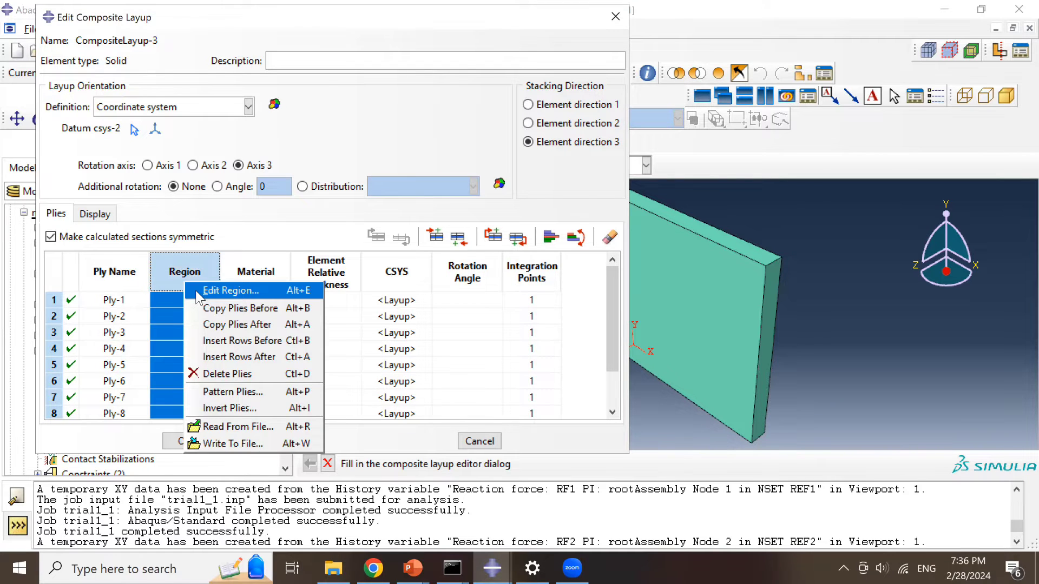
click(228, 290)
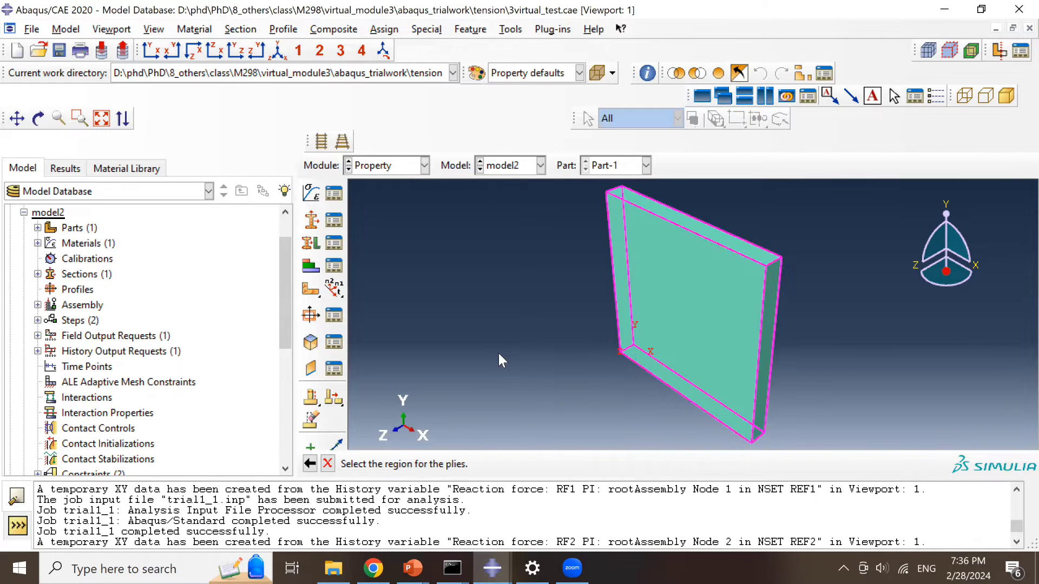
middle_click(497, 352)
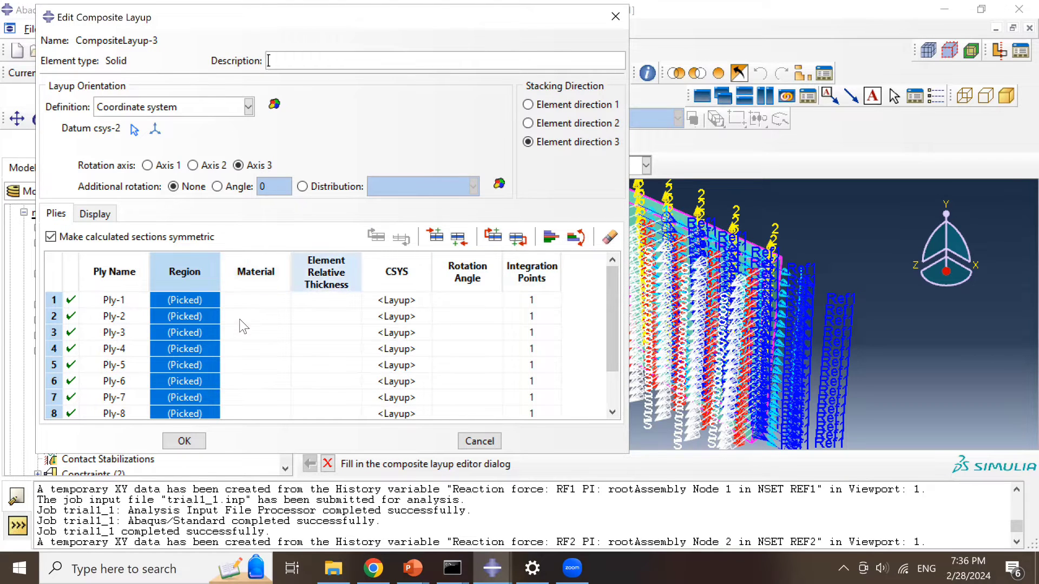
click(255, 274)
right_click(256, 283)
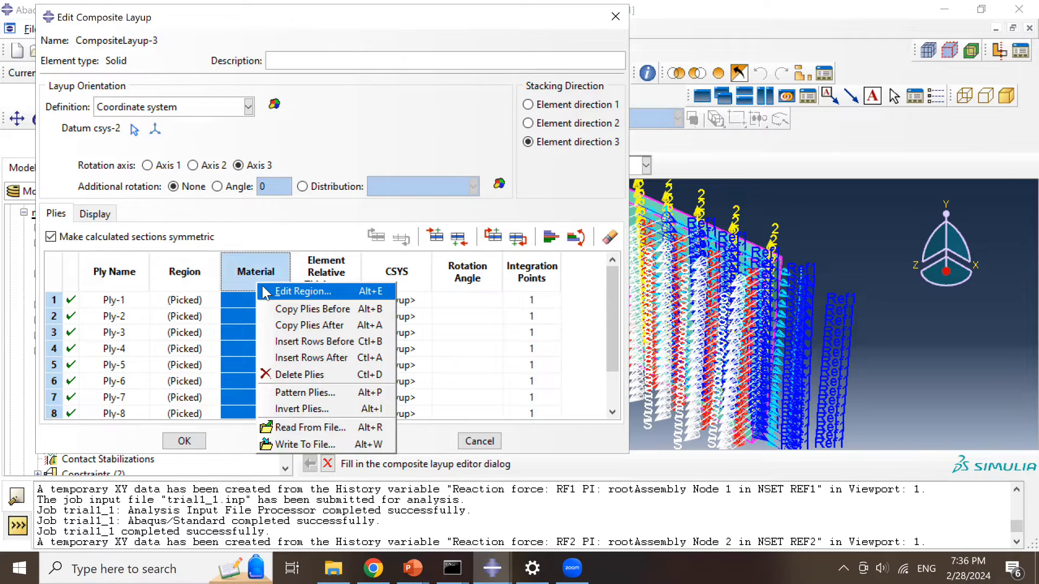
click(266, 292)
click(45, 378)
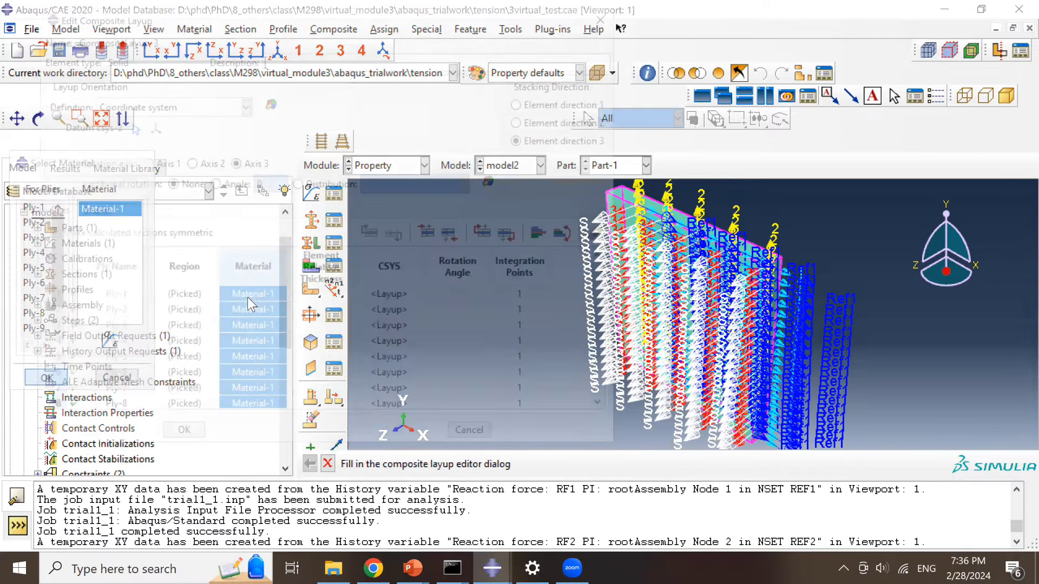
- Set the element relative thickness to 1 for all plies and the rotation angle of Ply-1 to 0
click(320, 281)
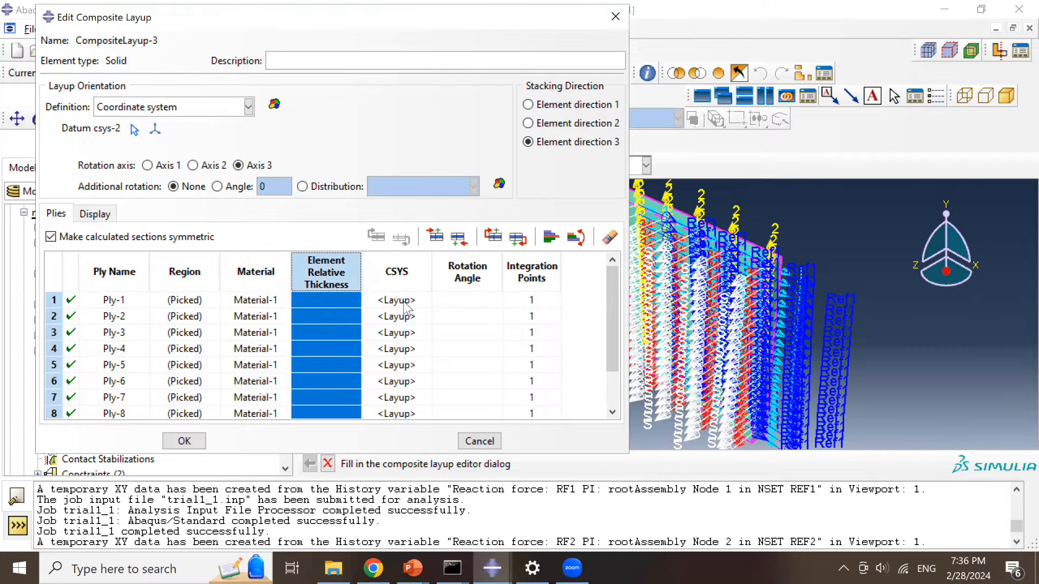
right_click(346, 271)
click(339, 276)
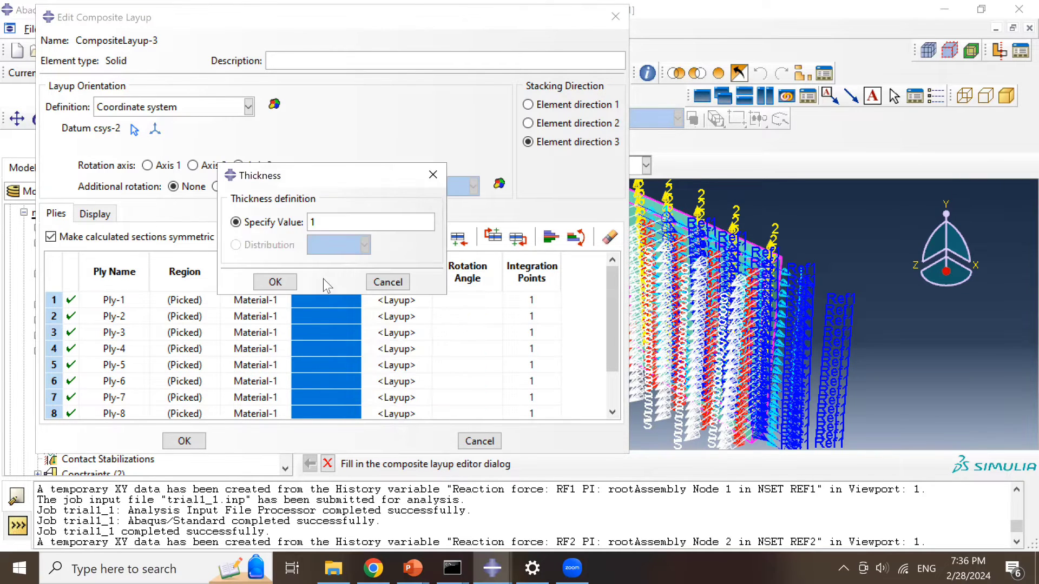
click(275, 282)
click(468, 271)
double_click(472, 301)
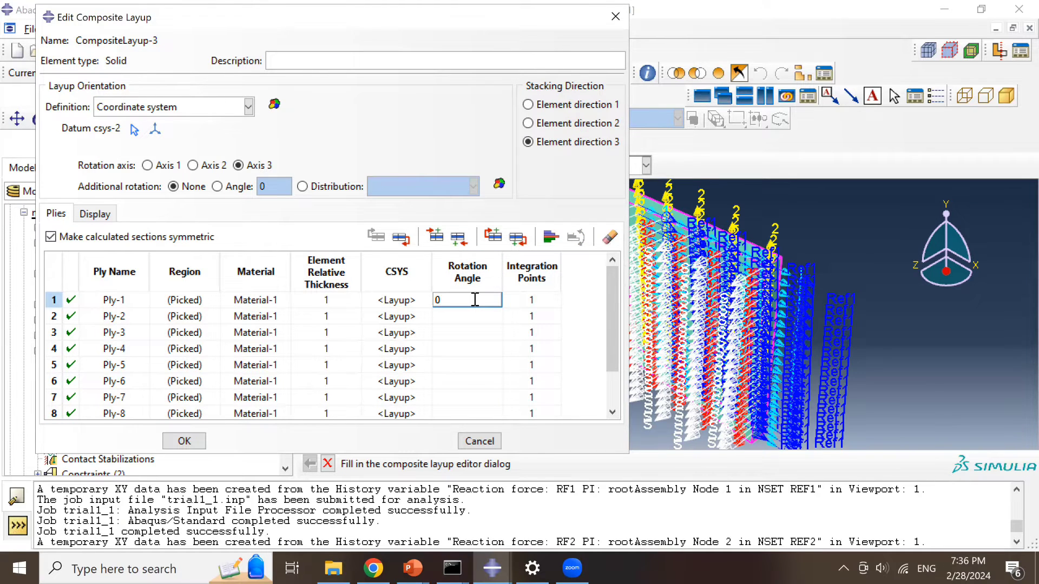
text(0)
- Check the laminate stacking sequence on the Elastic Properties slide in PowerPoint and return to the composite layup in Abaqus/CAE
click(412, 568)
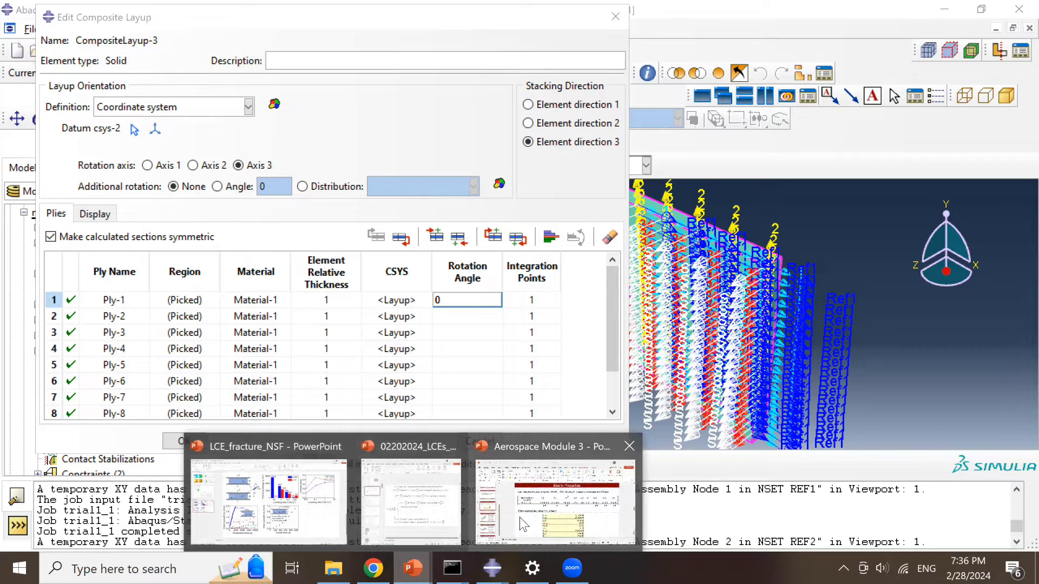
click(524, 523)
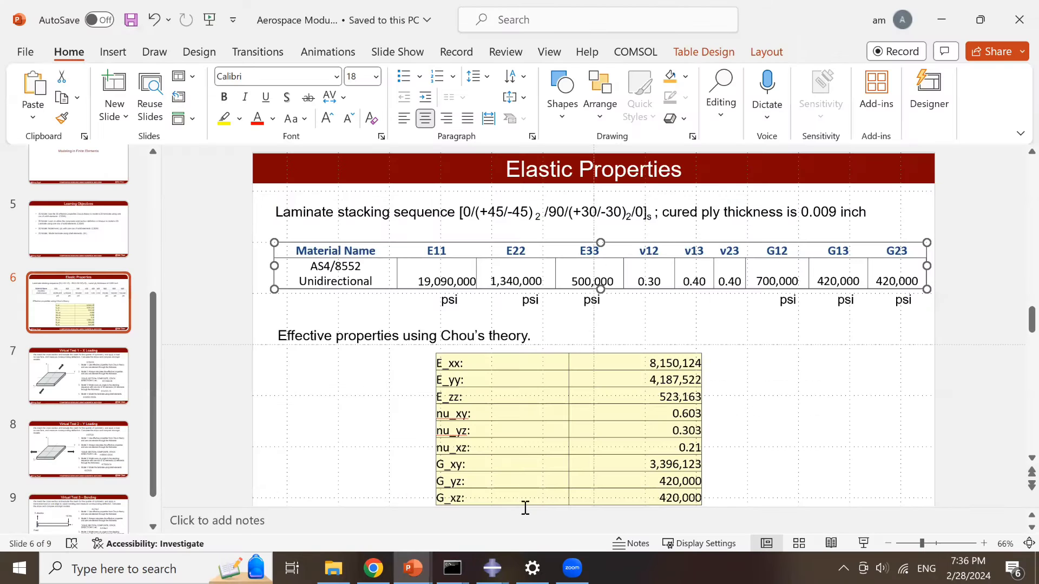
click(469, 212)
click(519, 213)
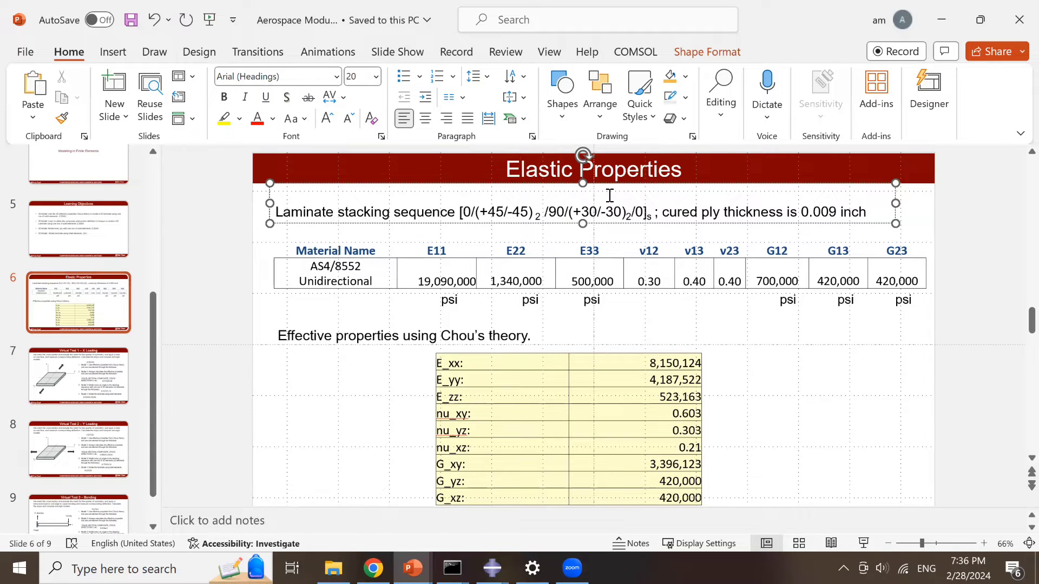
drag(568, 220, 644, 215)
click(622, 222)
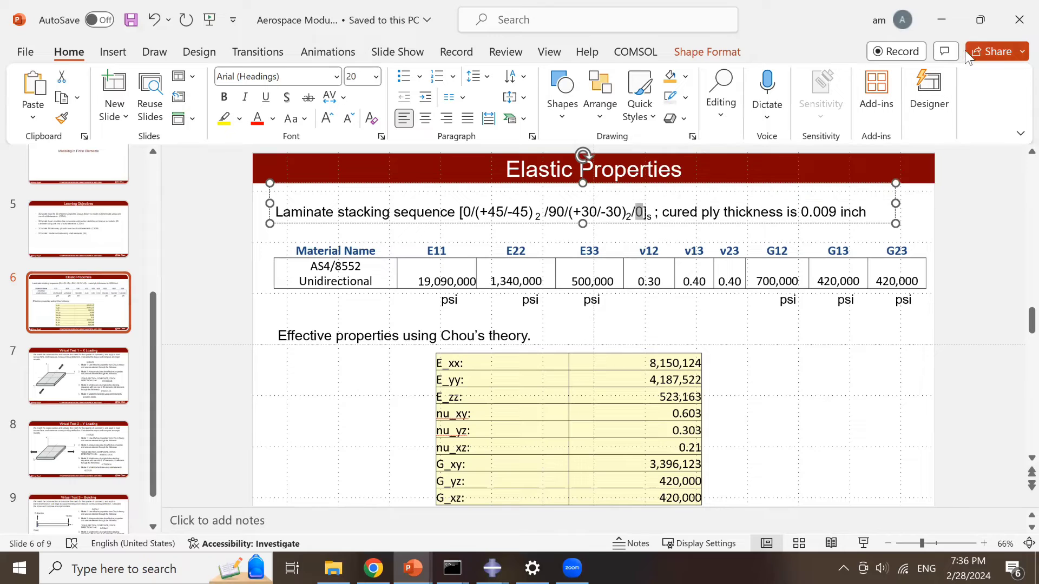
click(941, 20)
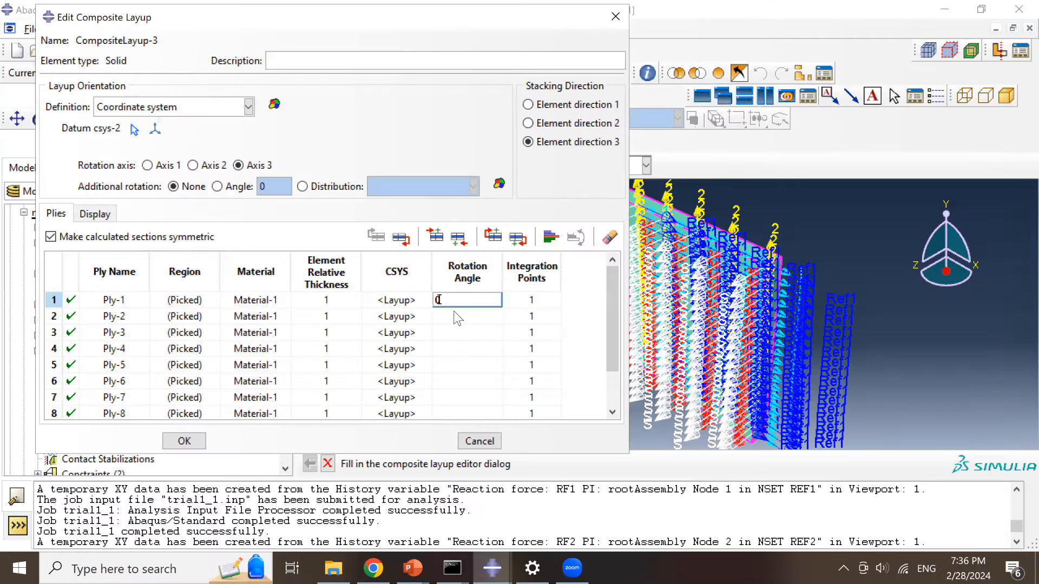
- Set the rotation angles of Ply-2 through Ply-5 to 45, -45, 45 and -45
click(454, 316)
text(45)
click(474, 332)
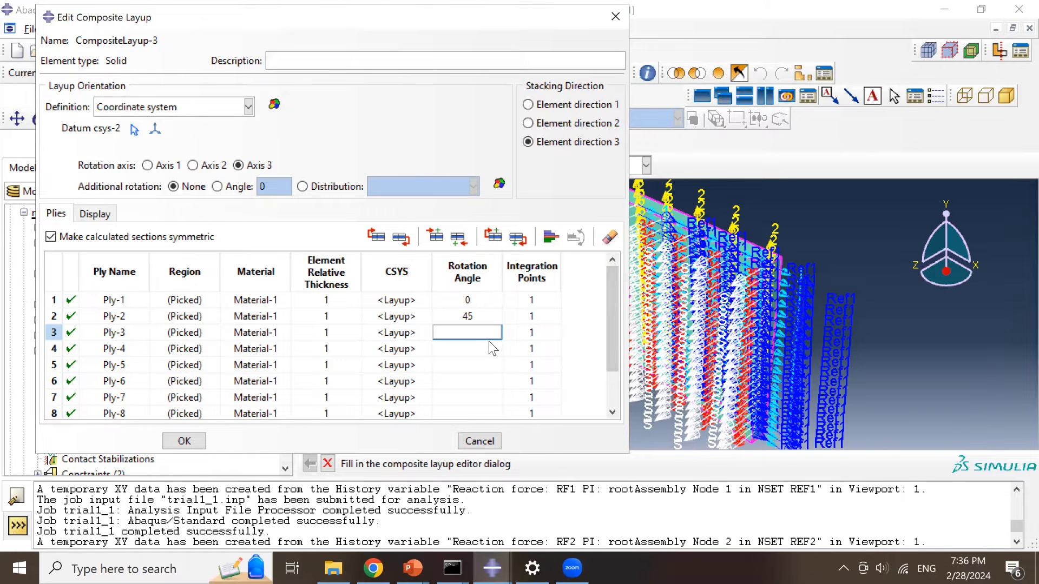
click(458, 347)
text(-45)
key(Return)
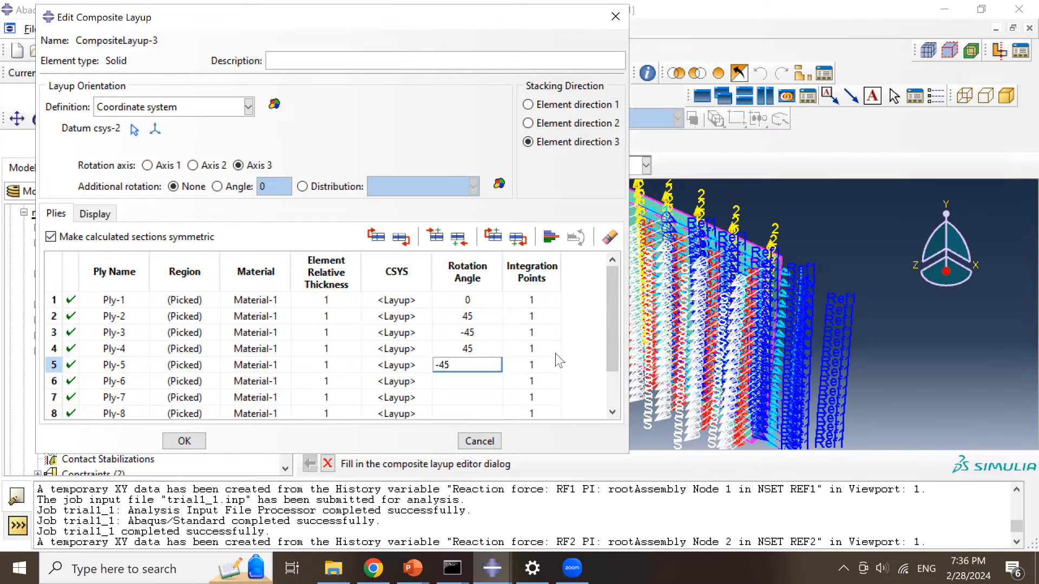
key(Return)
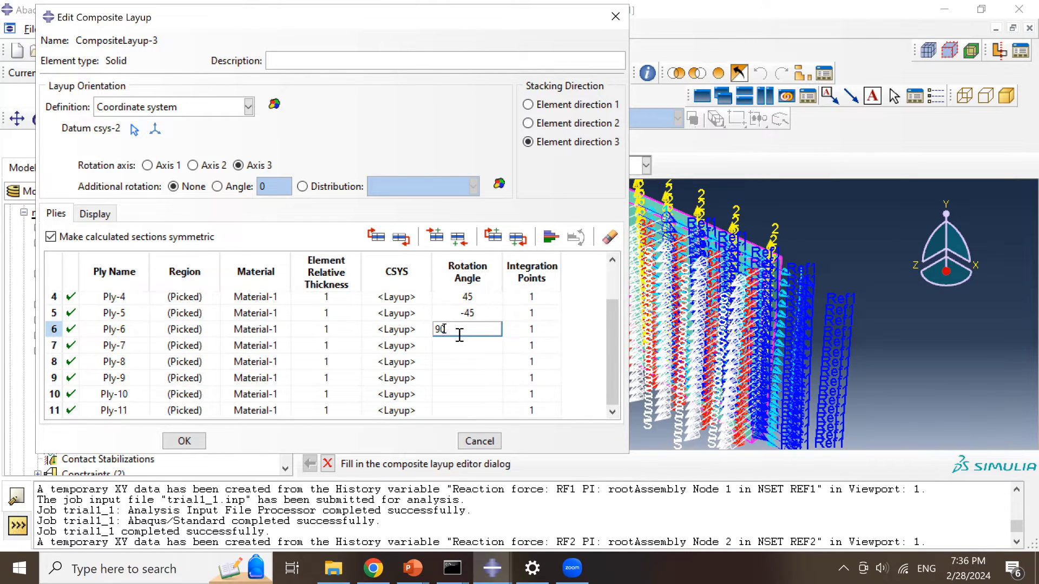
- Set the rotation angles of Ply-6 through Ply-11 to 90, 30, -30, 30, -30 and 0, and finish the layup definition
key(Return)
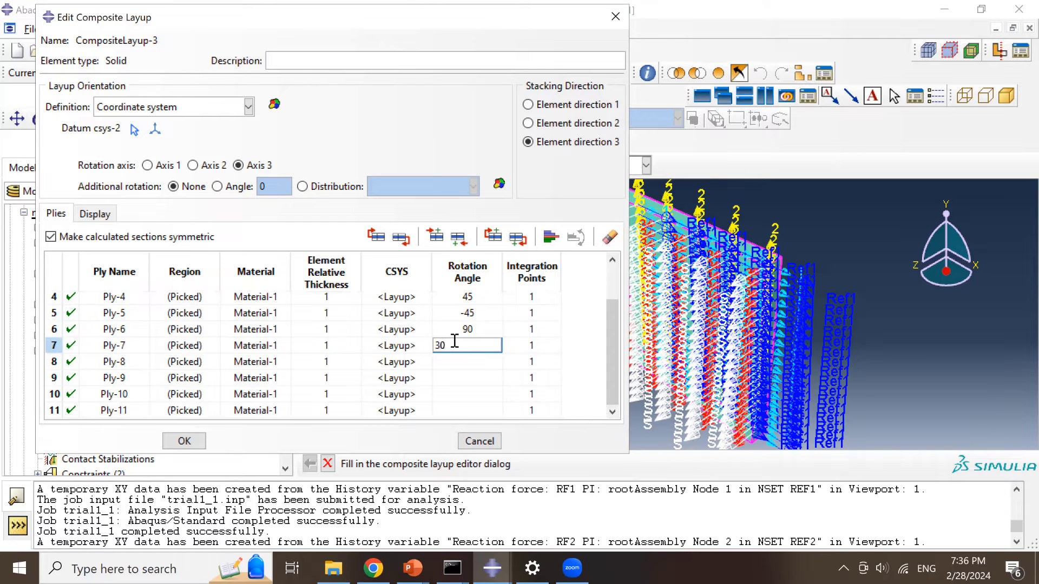
key(Return)
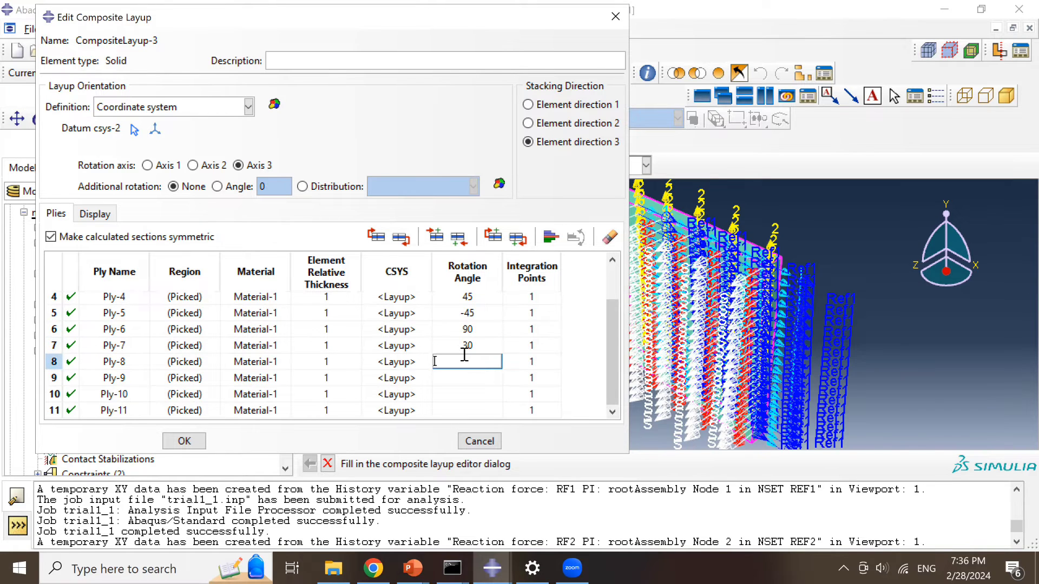
key(Return)
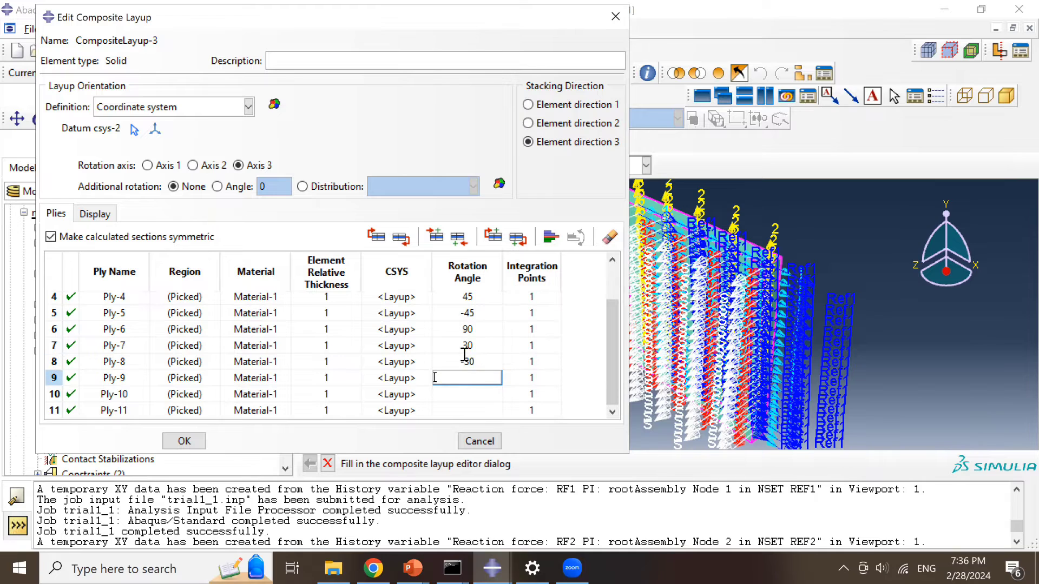
key(Return)
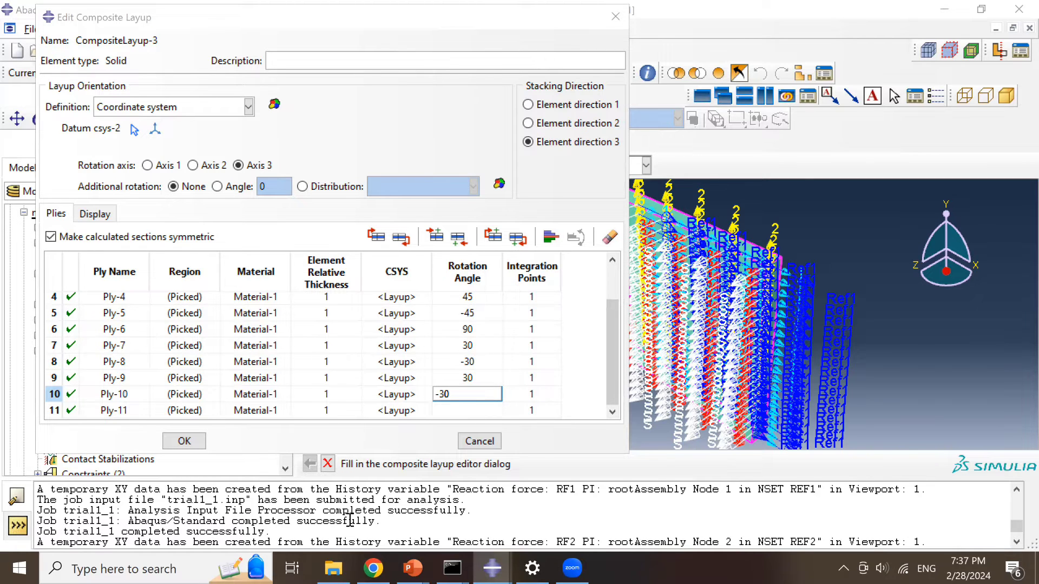
click(471, 410)
text(0)
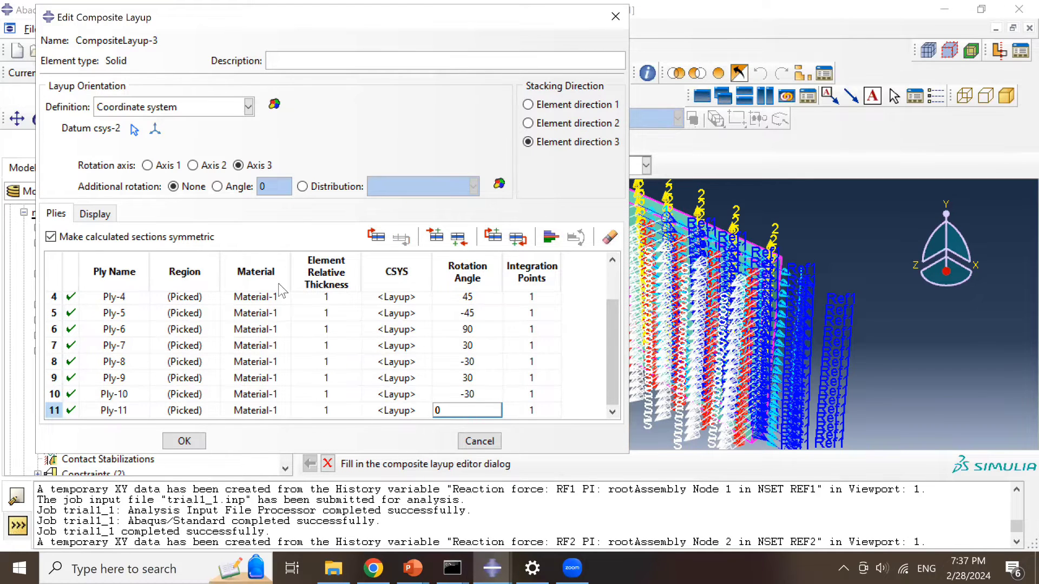
click(197, 444)
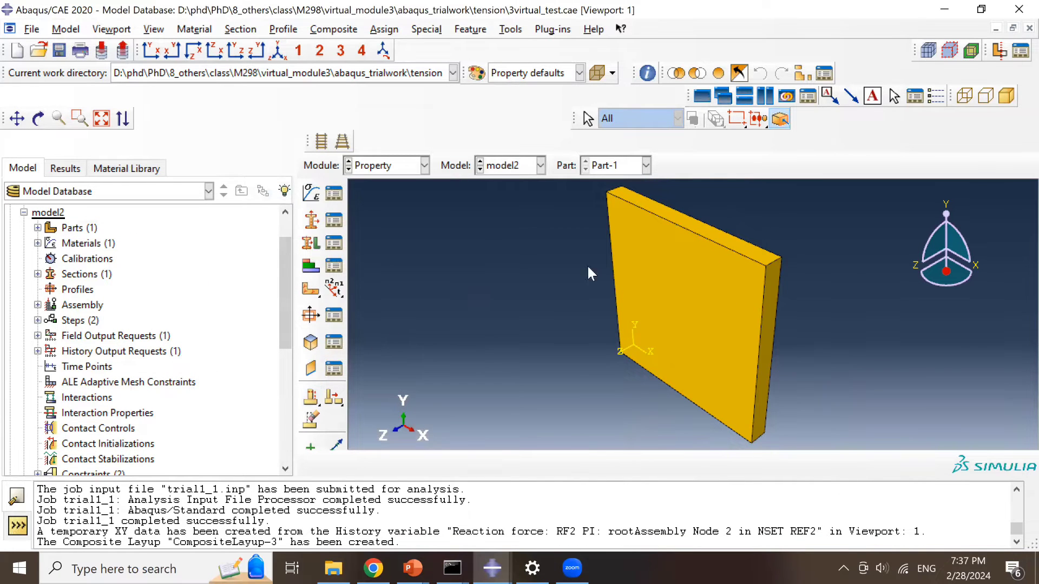
- Suppress CompositeLayup-1 and leave only CompositeLayup-3 active for the part
click(334, 266)
click(310, 280)
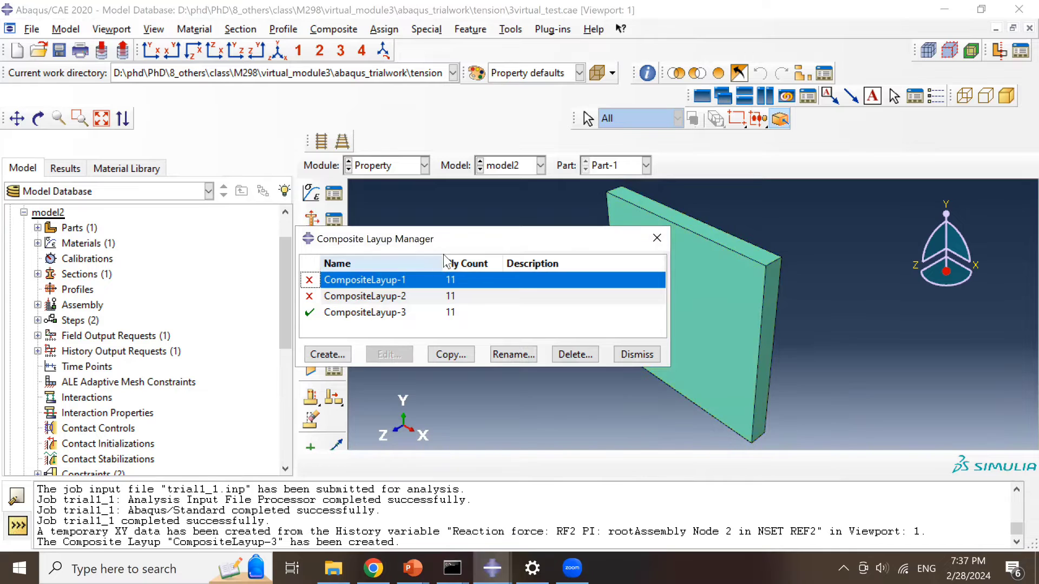
drag(333, 233, 210, 239)
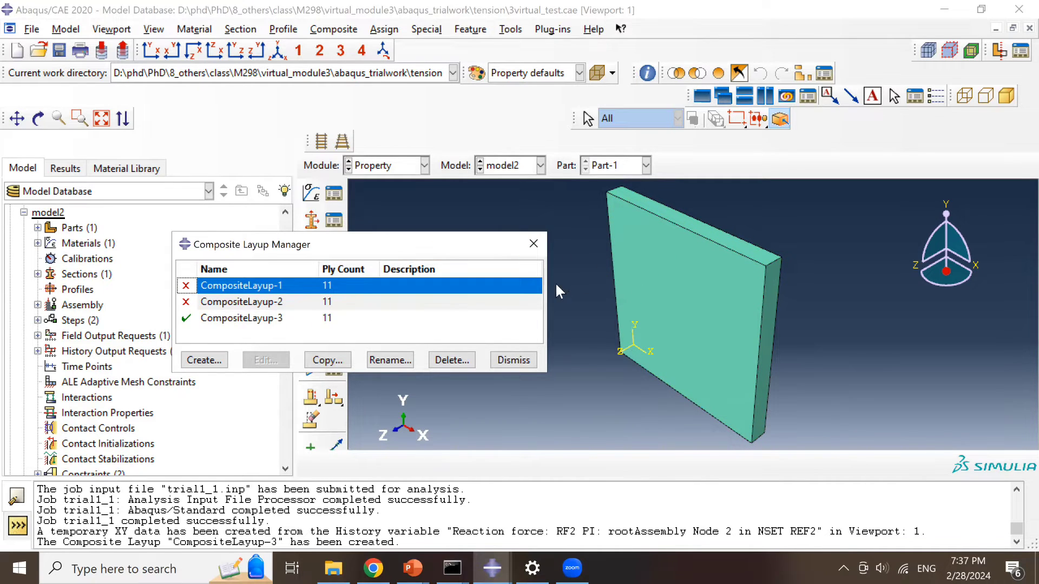
click(533, 243)
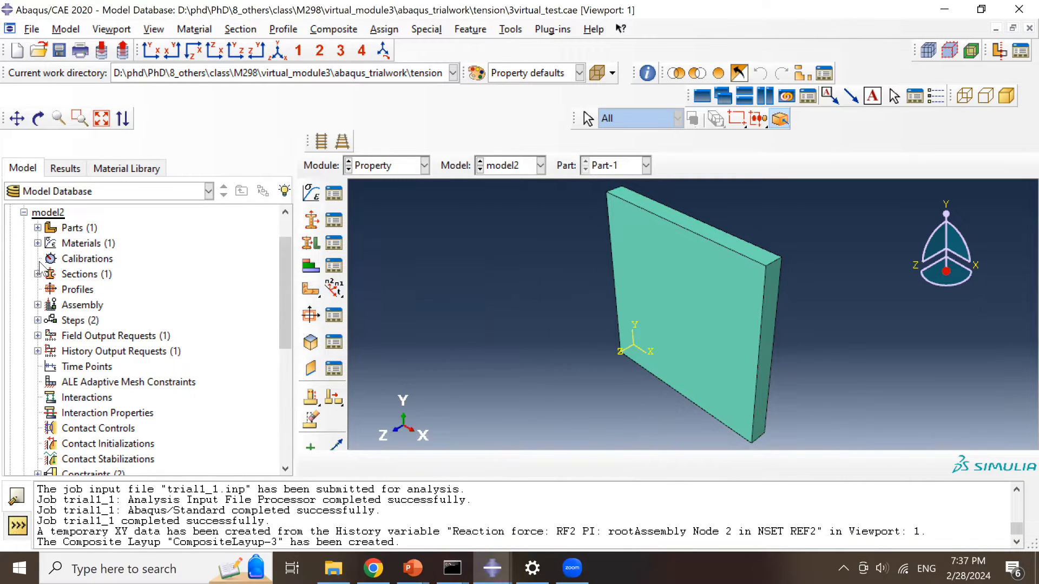
- Open the GLOBAL material orientation of model2's Part-1 for review
click(38, 228)
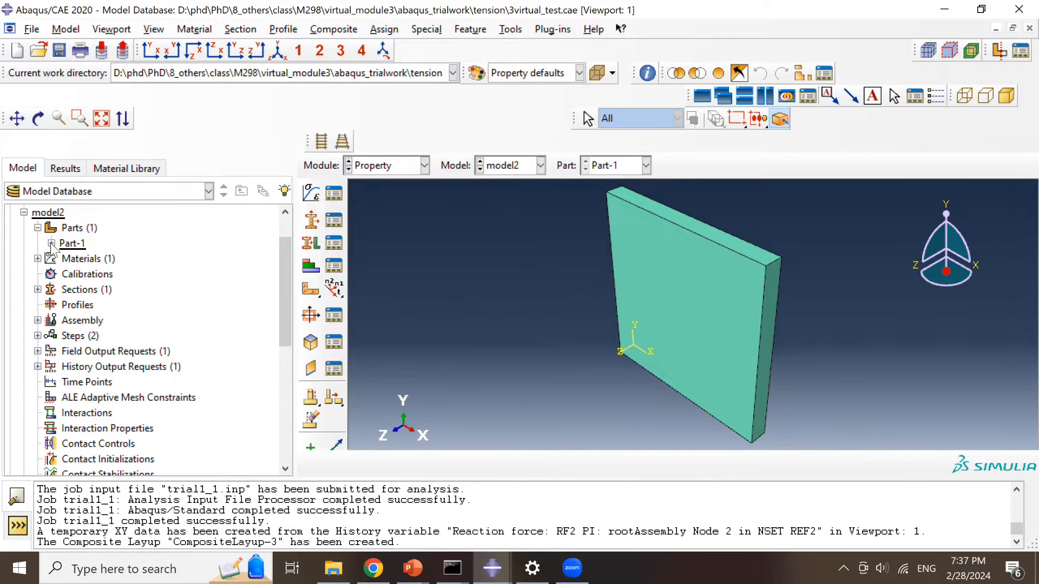
click(52, 244)
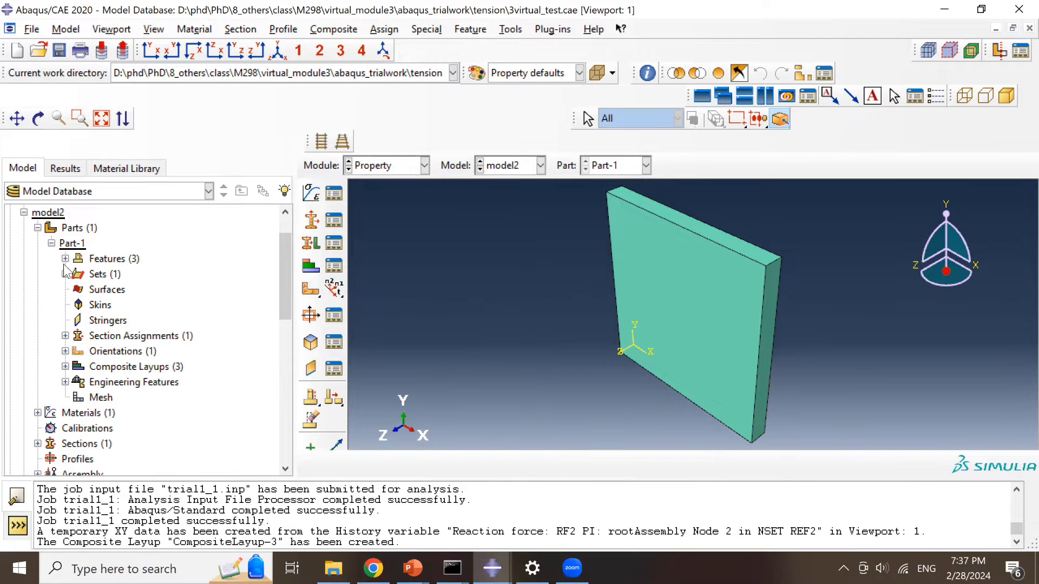
click(65, 352)
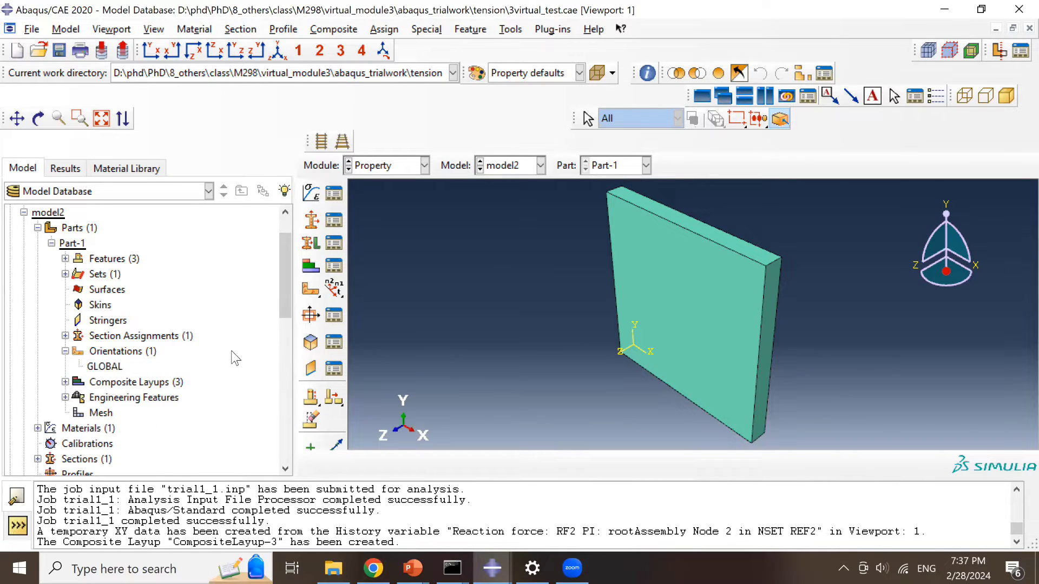
double_click(111, 367)
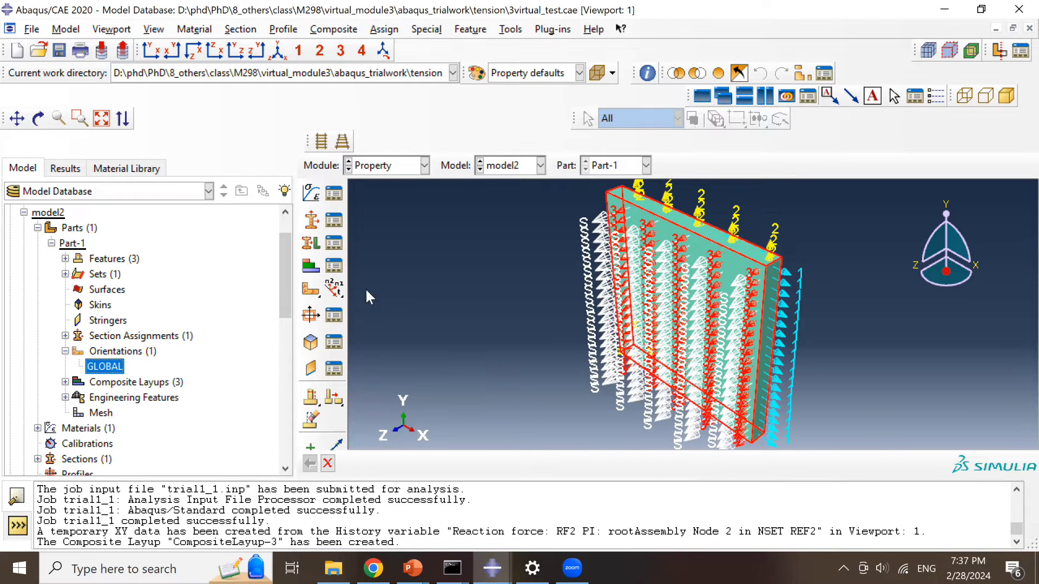
- Switch to the Assembly module and inspect the plate instance with its reference points from the front
click(398, 167)
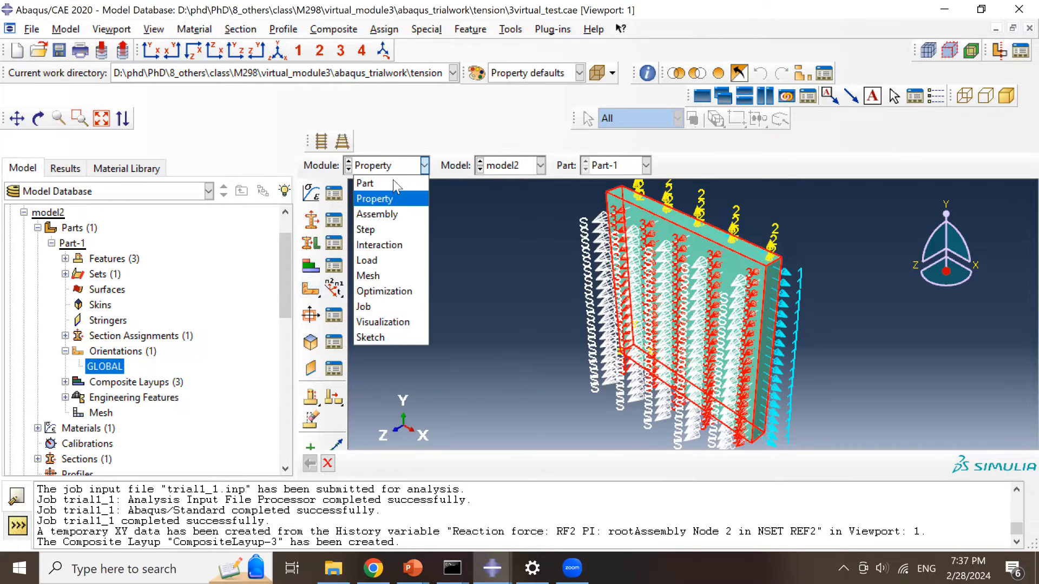
click(384, 214)
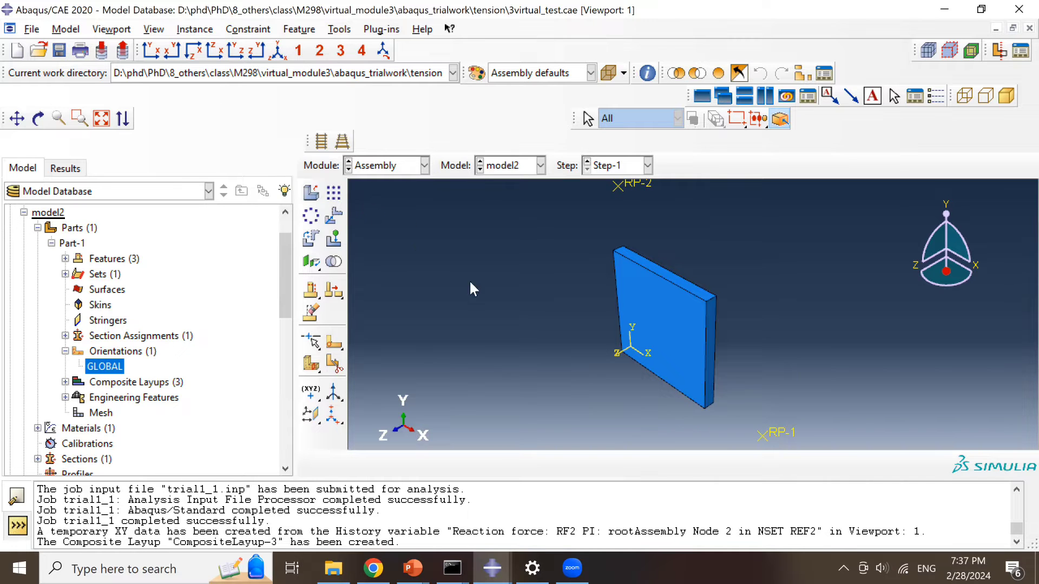
scroll(469, 285, up, 1)
drag(557, 382, 589, 221)
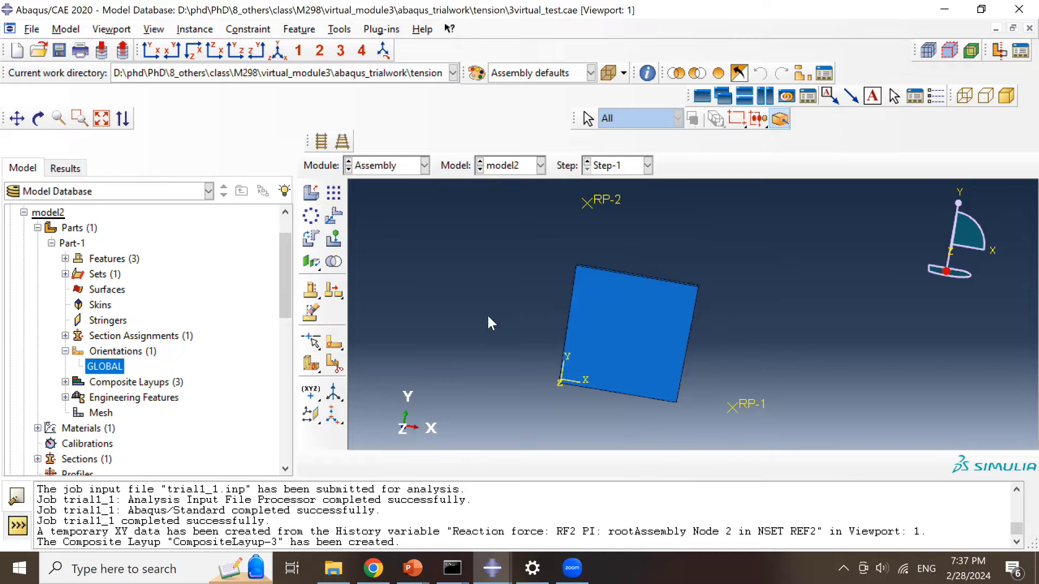
- Switch to the Step module and review the analysis steps defined in model2
click(385, 165)
click(379, 230)
click(382, 167)
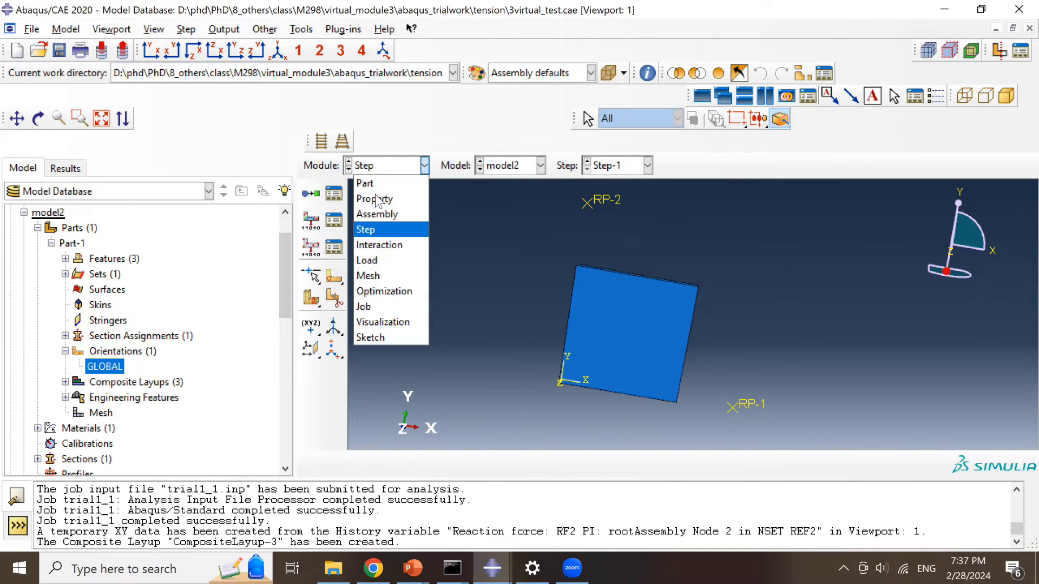
click(335, 194)
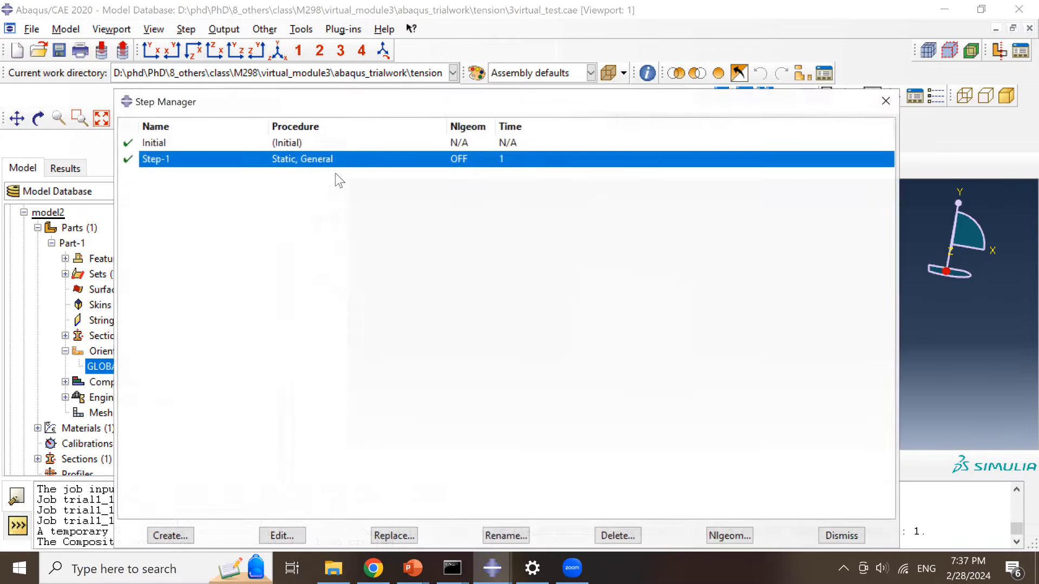
click(885, 101)
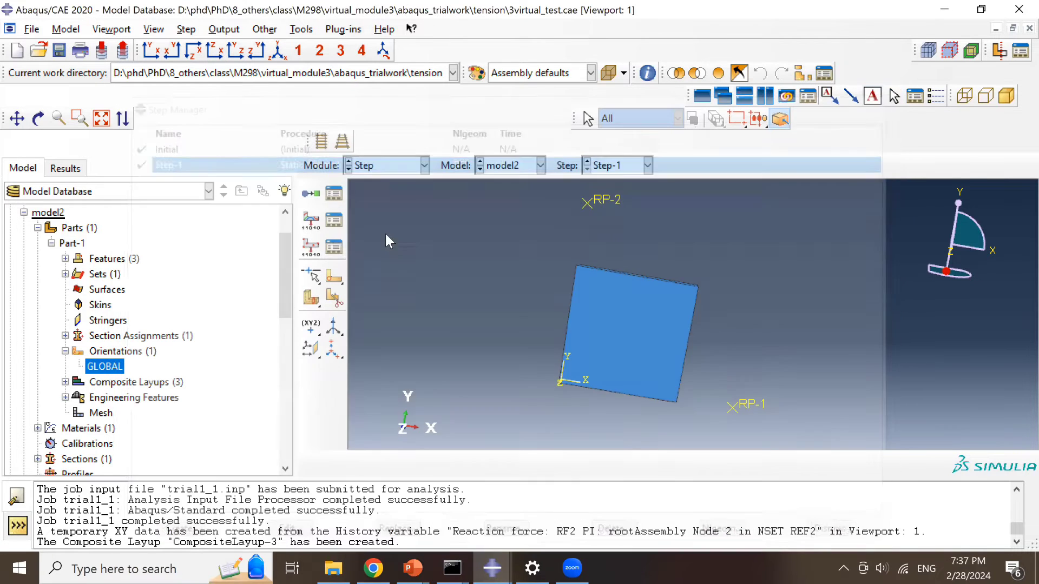
- Review the domain and output variables of history output request H-Output-1 without changing them
click(413, 242)
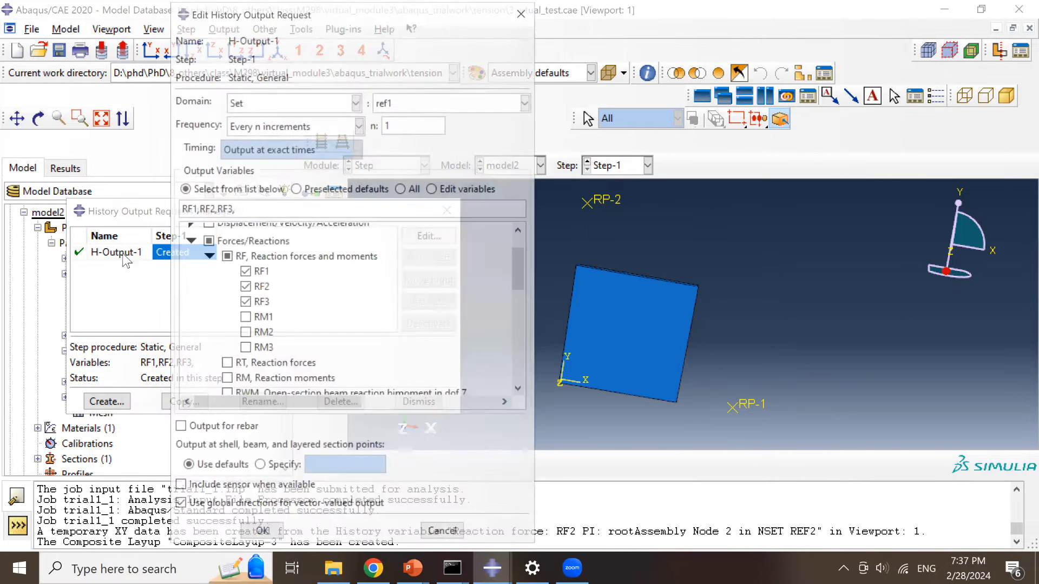
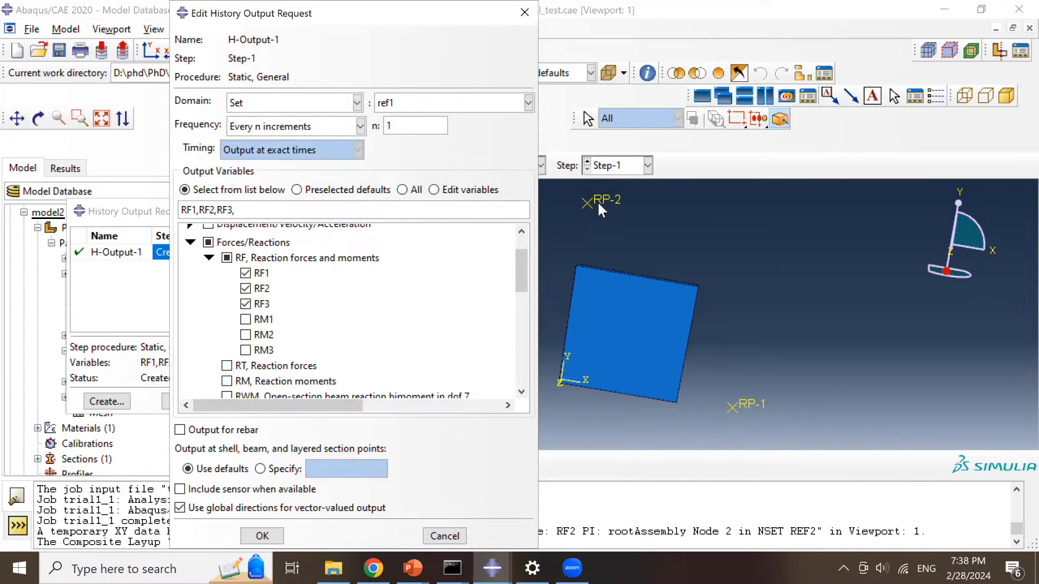
click(524, 12)
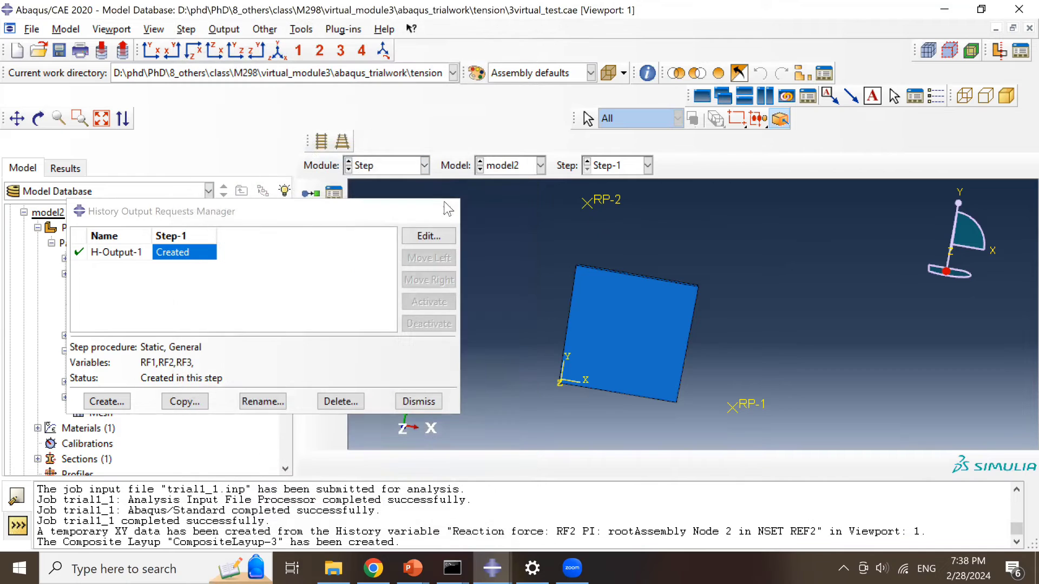
click(447, 206)
- Switch to the Interaction module and review the equation terms of Constraint-2 and Constraint-1
click(401, 167)
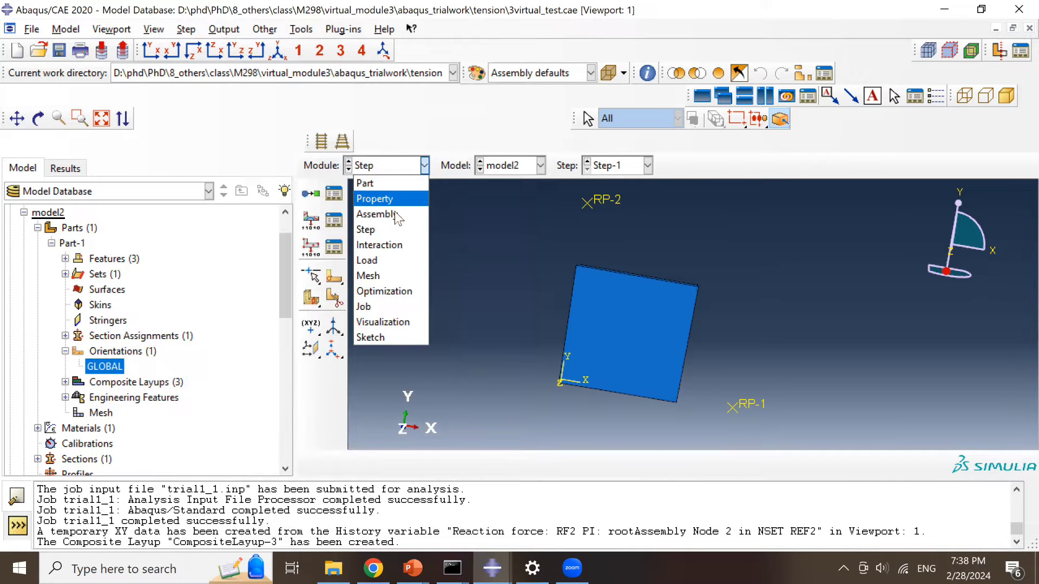
click(378, 245)
click(334, 247)
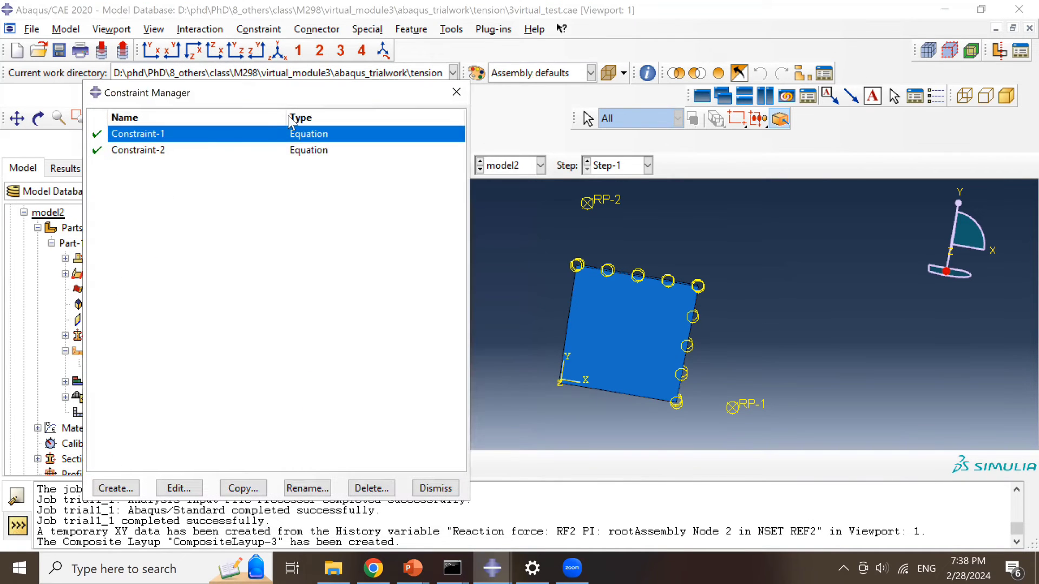
double_click(233, 151)
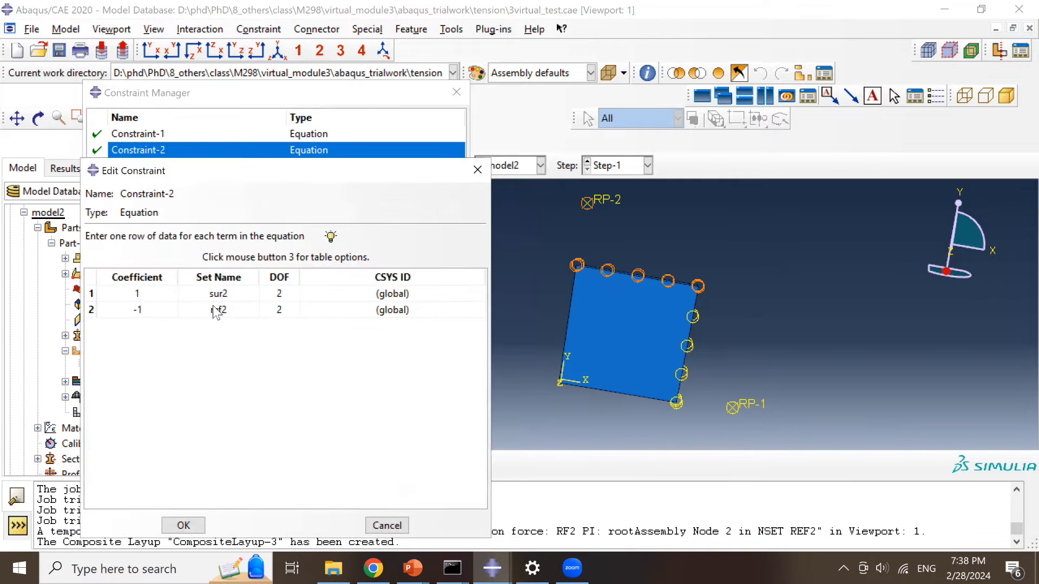
click(477, 170)
double_click(162, 134)
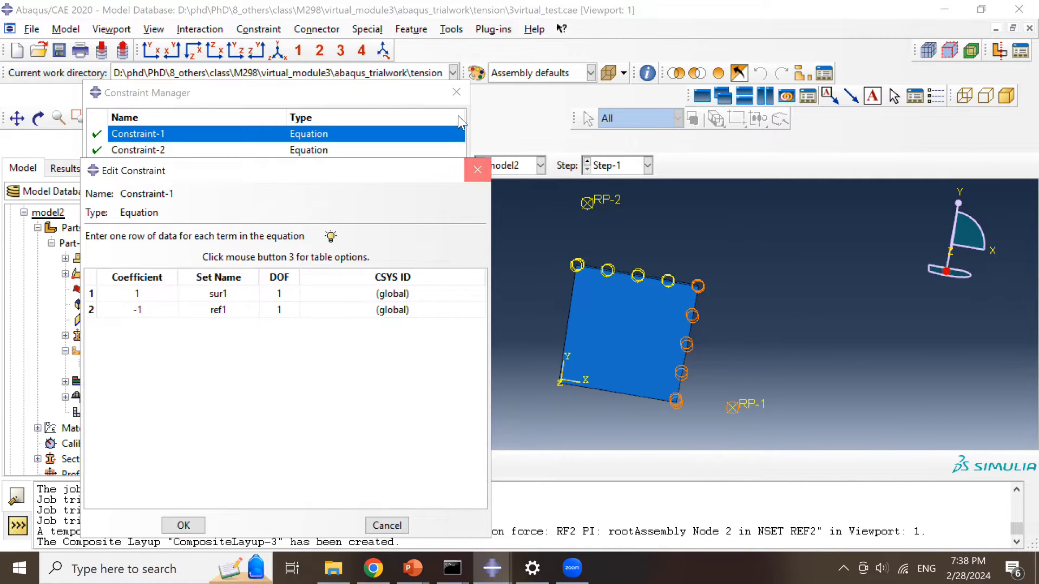
click(477, 170)
click(456, 92)
- Switch to the Load module and review the boundary conditions defined in model2
click(384, 165)
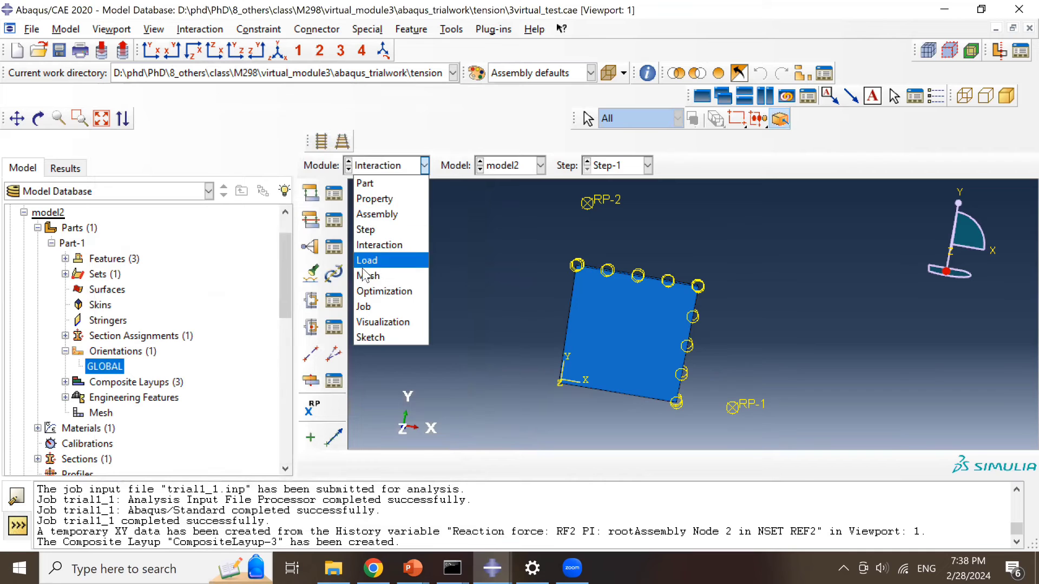
click(379, 261)
click(334, 220)
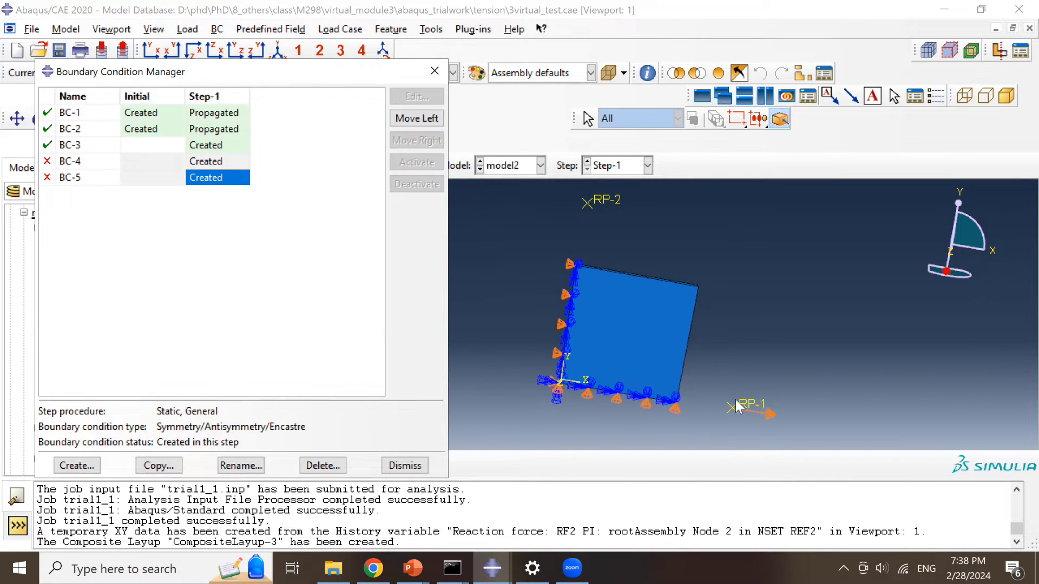
click(433, 71)
- Switch to the Mesh module and review the mesh controls of Part-1 without changing them
click(389, 165)
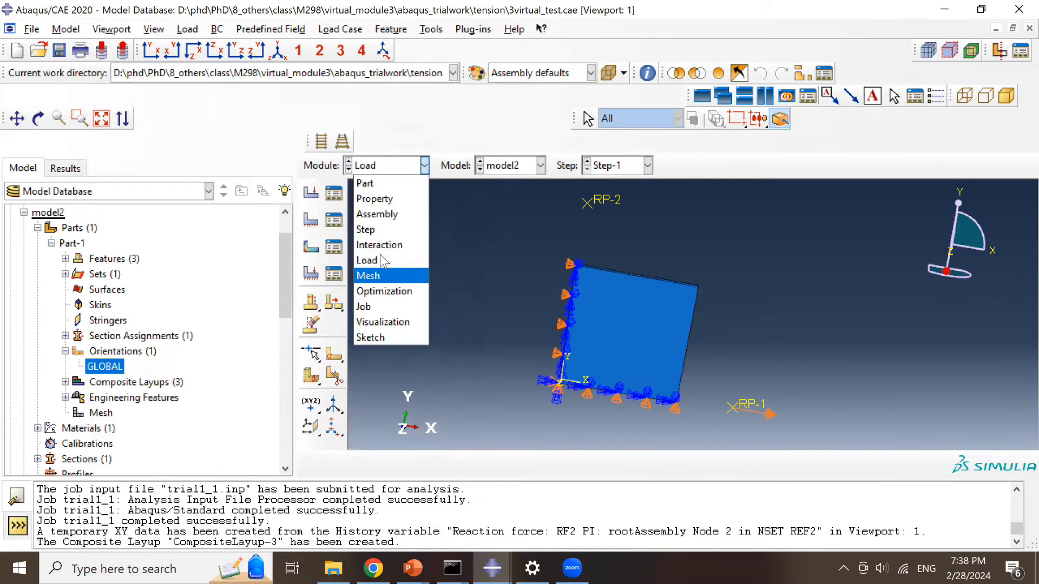
click(373, 269)
click(333, 215)
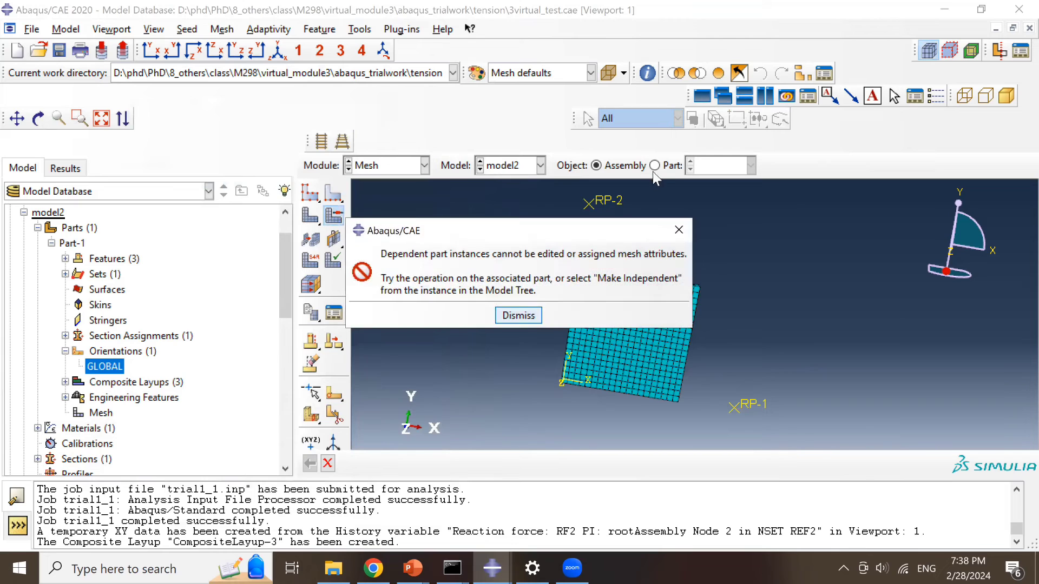
click(516, 313)
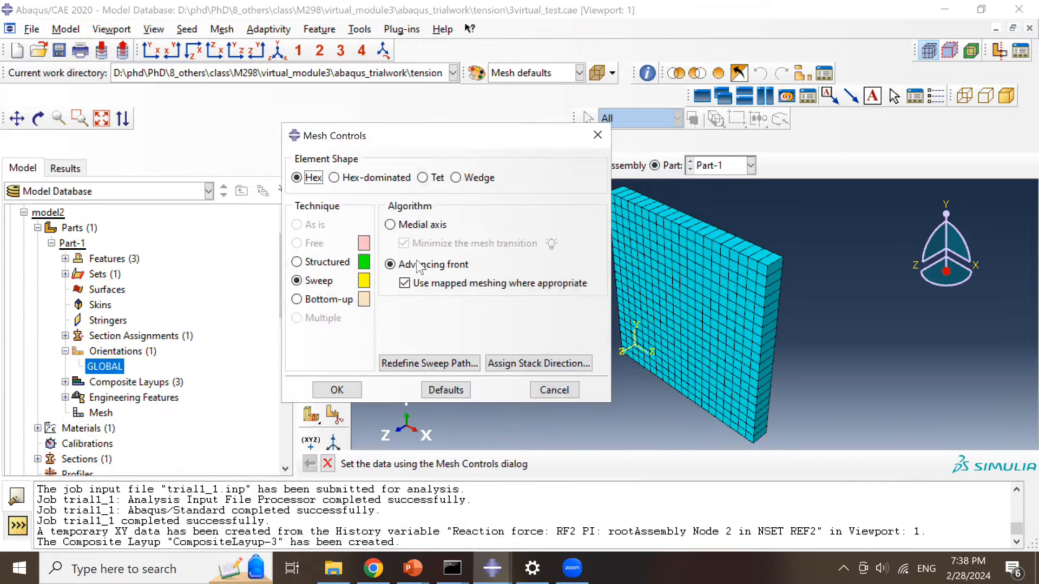
click(596, 136)
- Review the element type assigned to the whole meshed plate of Part-1 without changing it
click(310, 261)
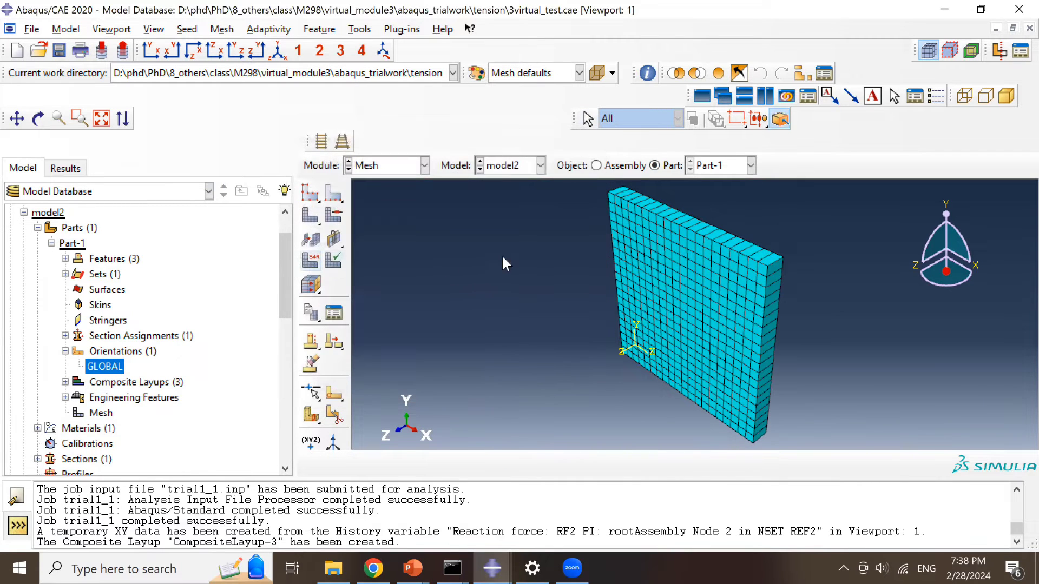
drag(568, 236, 800, 386)
click(563, 463)
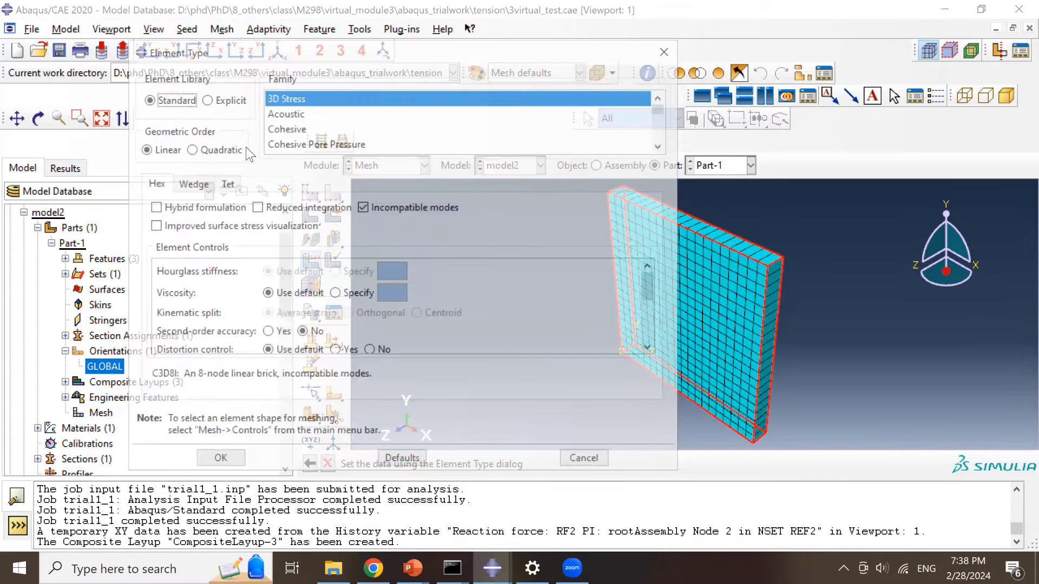
click(675, 59)
- Switch to the Job module and review the existing job test1_2 for model2
click(365, 168)
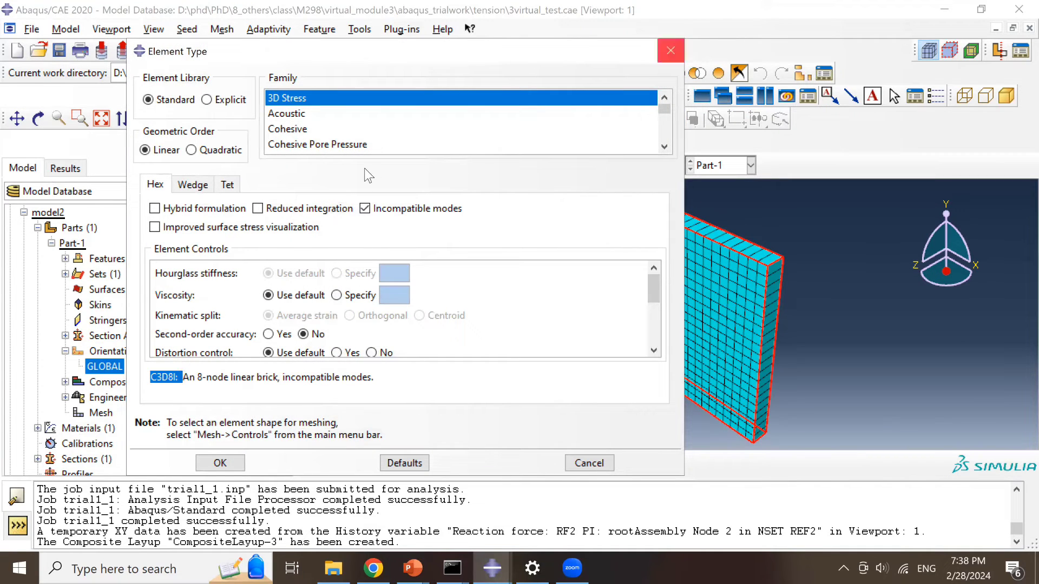
click(378, 308)
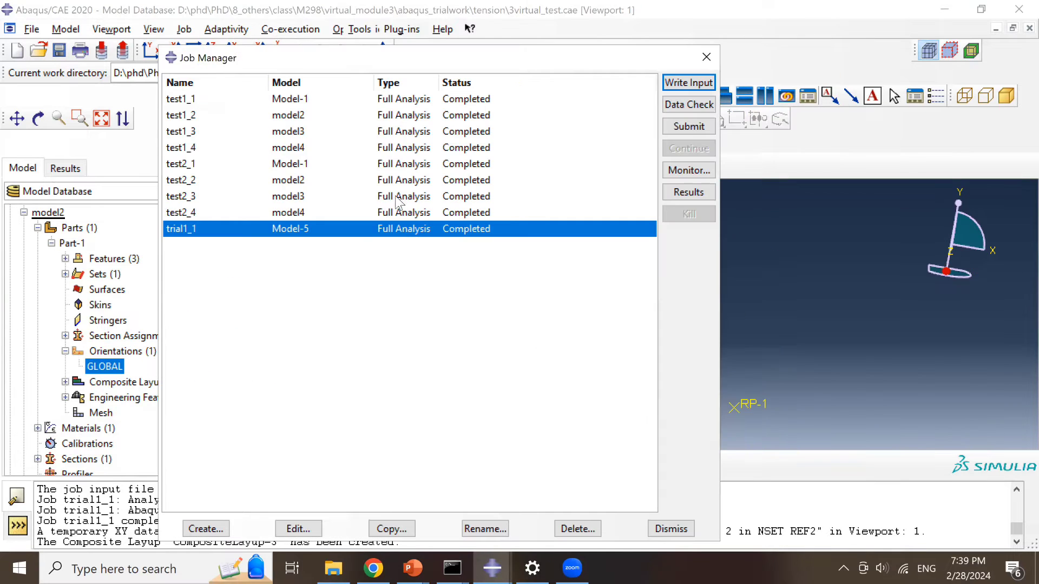
click(227, 116)
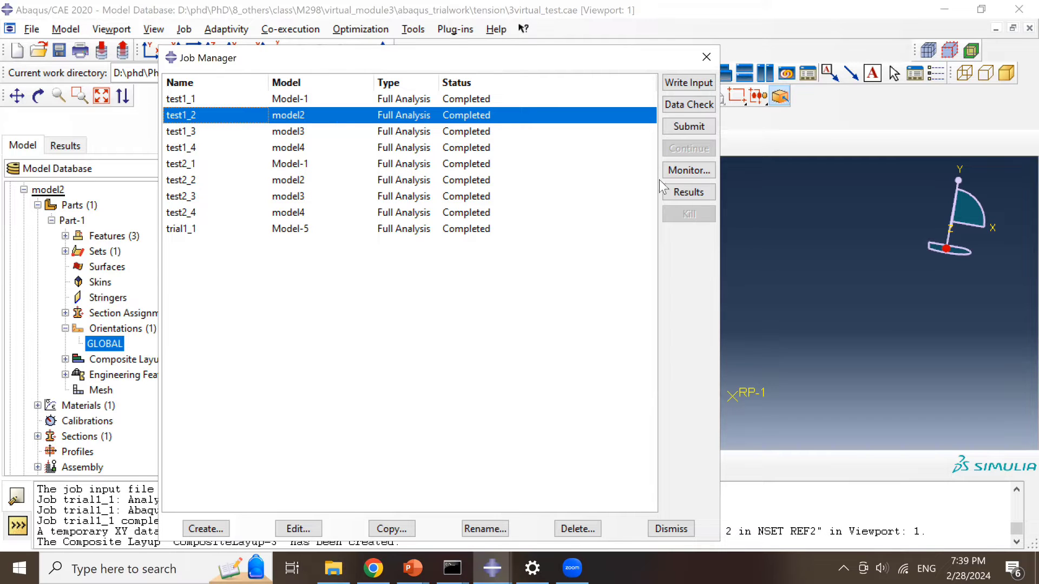
click(673, 197)
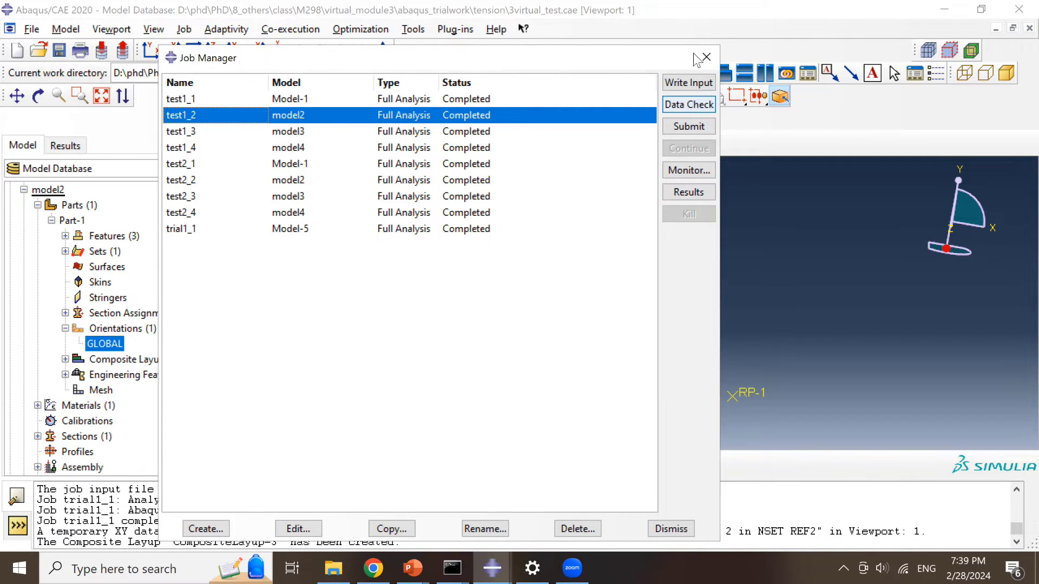
- Inspect the plate's thickness up close from an angled view and begin switching to another module
ctrl+alt+drag(657, 300, 713, 286)
scroll(579, 169, down, 4)
scroll(557, 168, down, 2)
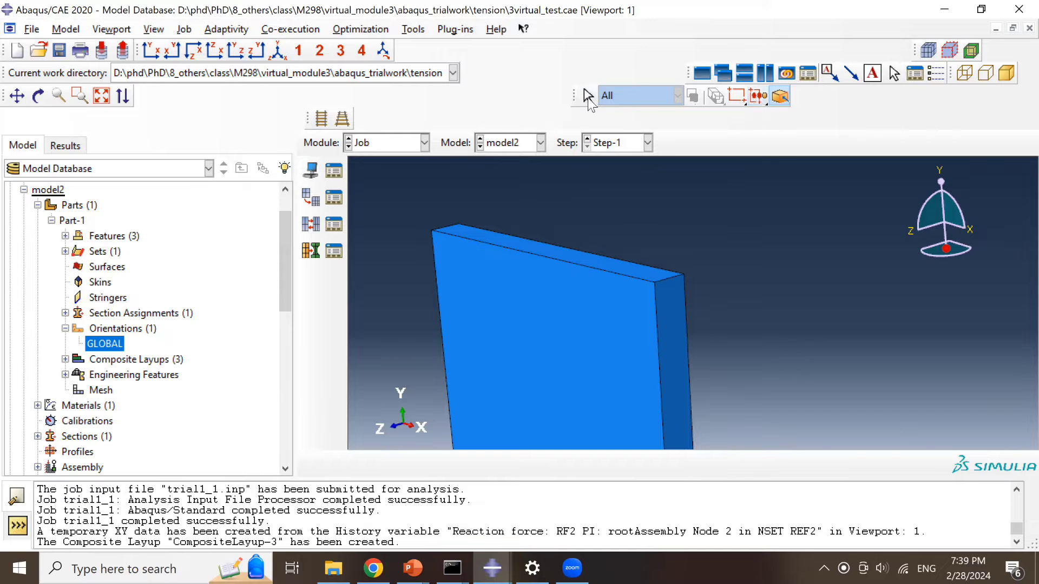
click(405, 145)
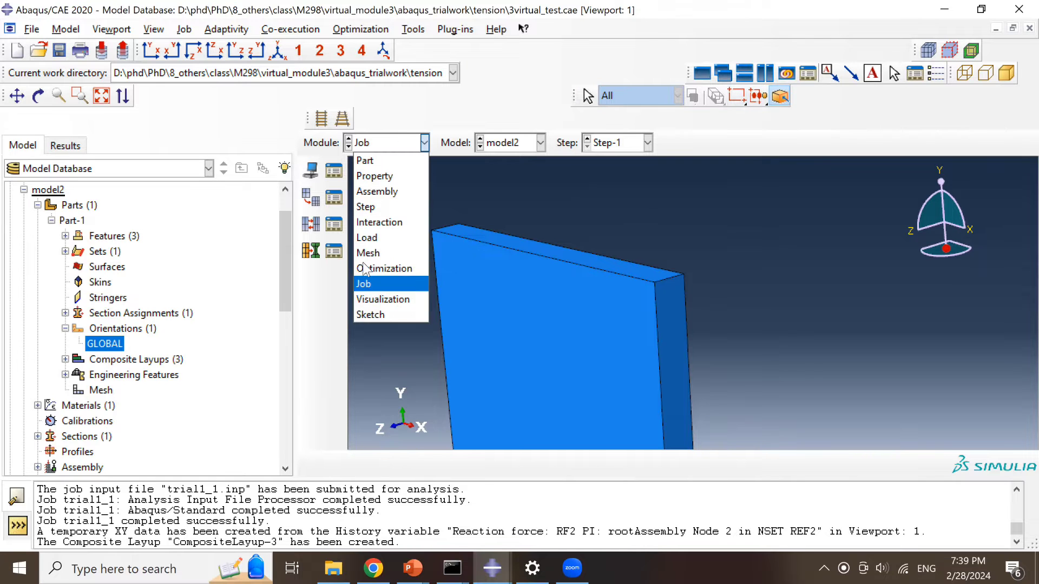
- Open the results of the completed job test1_2 in the Visualization module
click(371, 281)
click(342, 173)
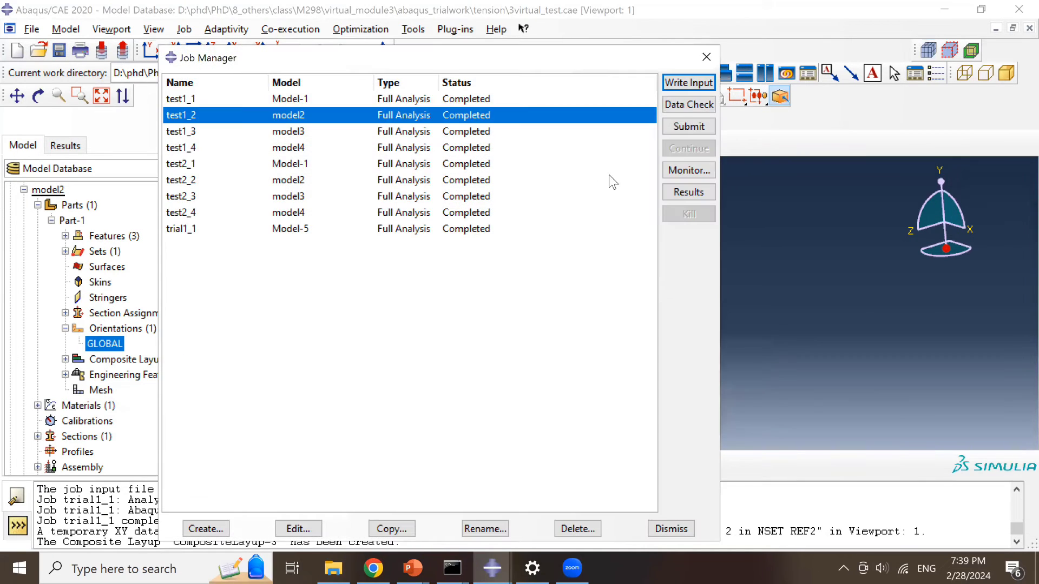
click(671, 194)
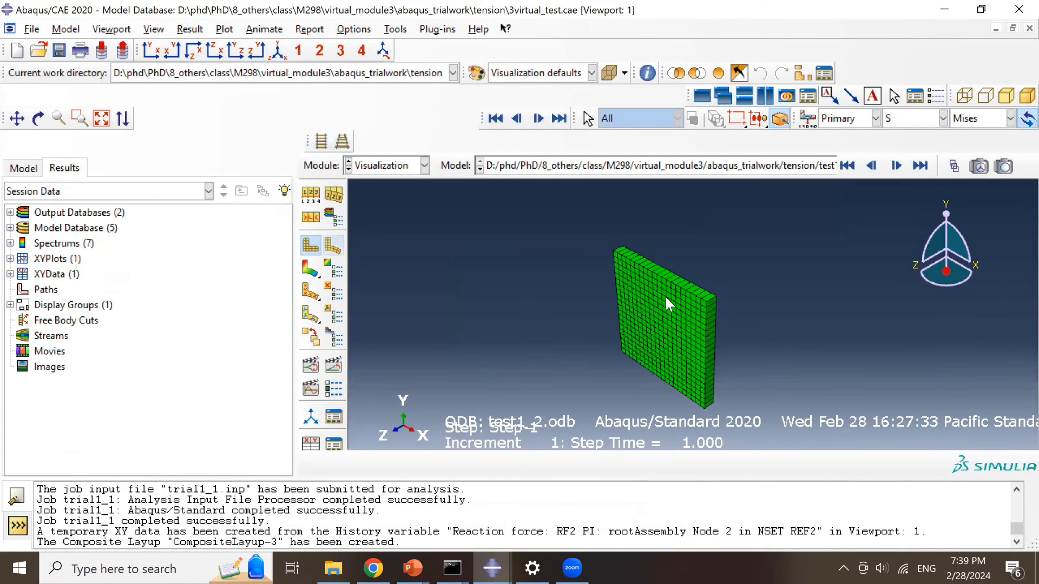
scroll(758, 303, up, 3)
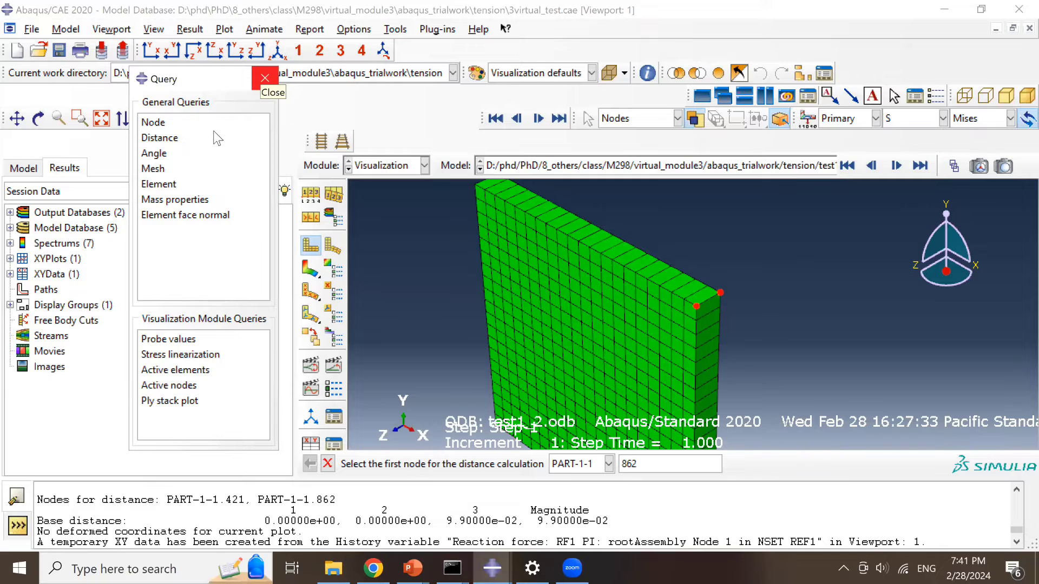
- Measure the plate's thickness as the distance between the two nodes at its upper corner, and close the query
click(221, 138)
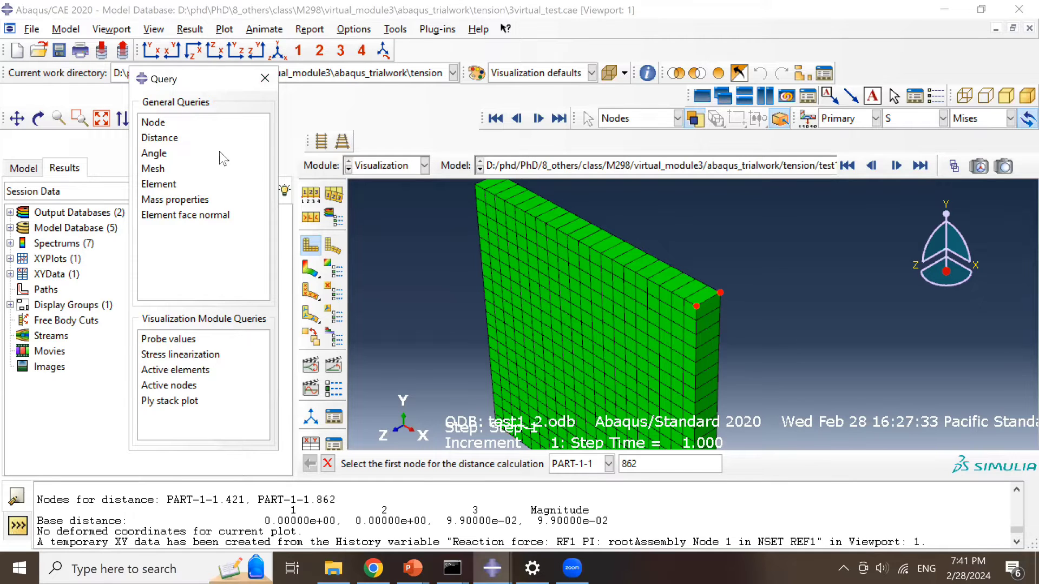
click(695, 306)
click(719, 293)
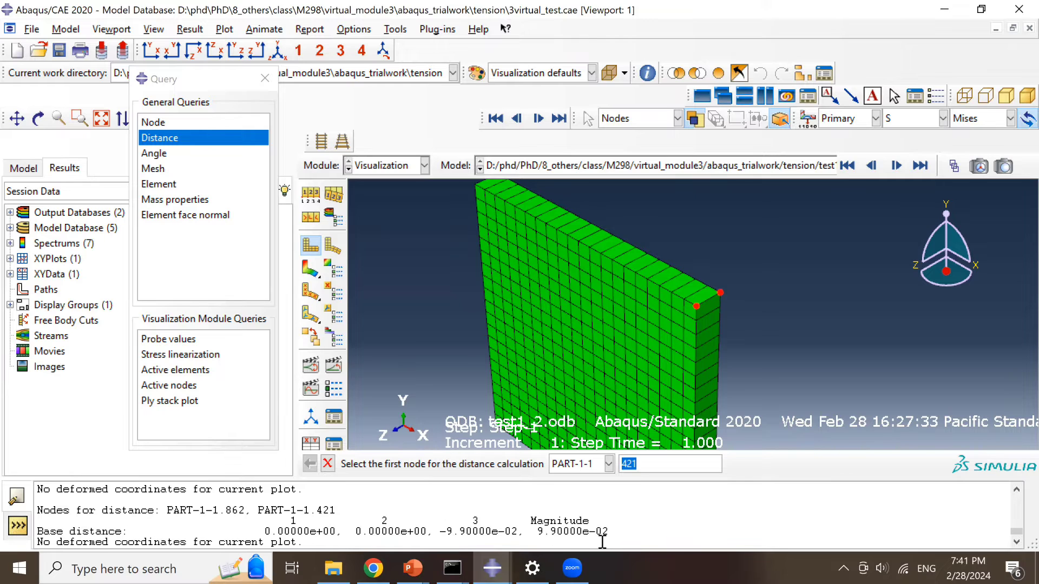
click(265, 82)
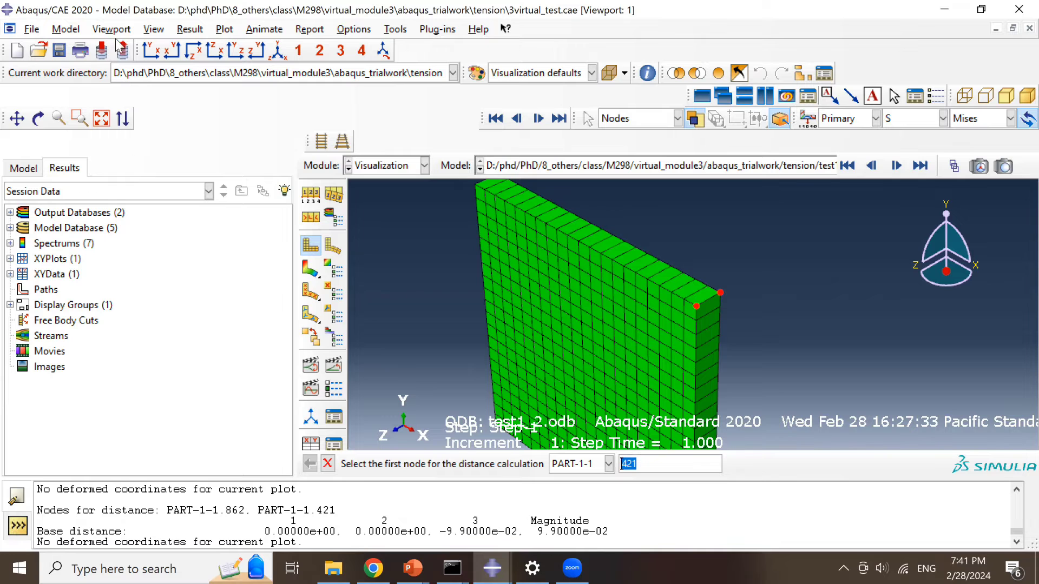
- Plot the RF1 reaction force history of the REF1 reference node and open its XY data table
click(183, 32)
click(208, 109)
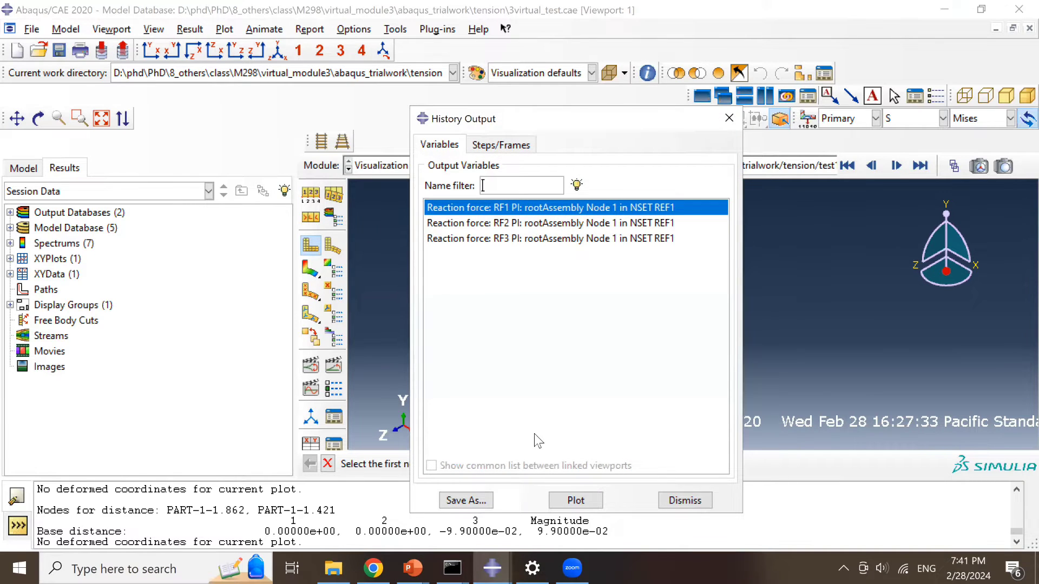
drag(531, 118, 318, 41)
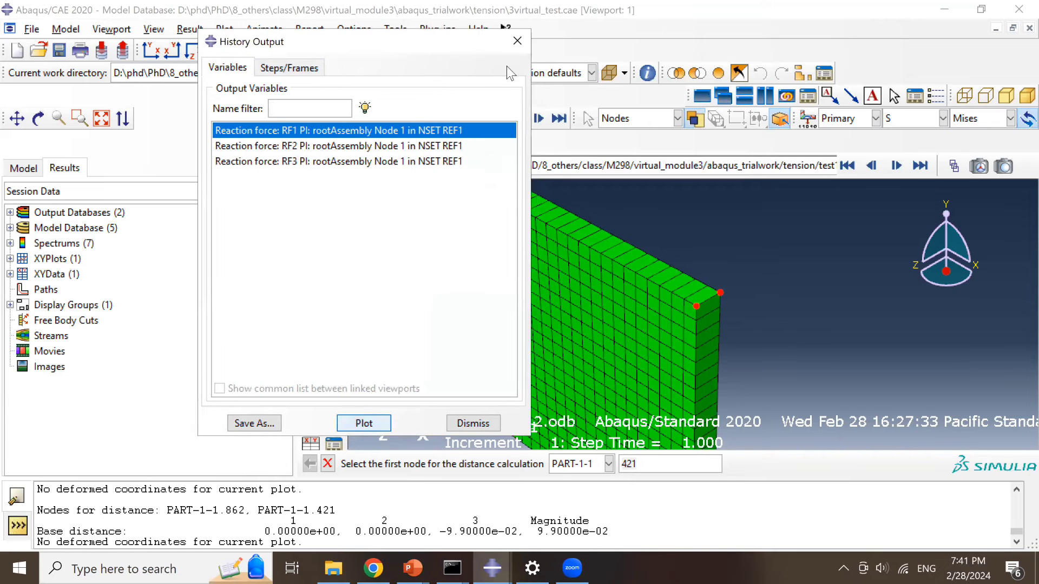
key(Return)
click(517, 40)
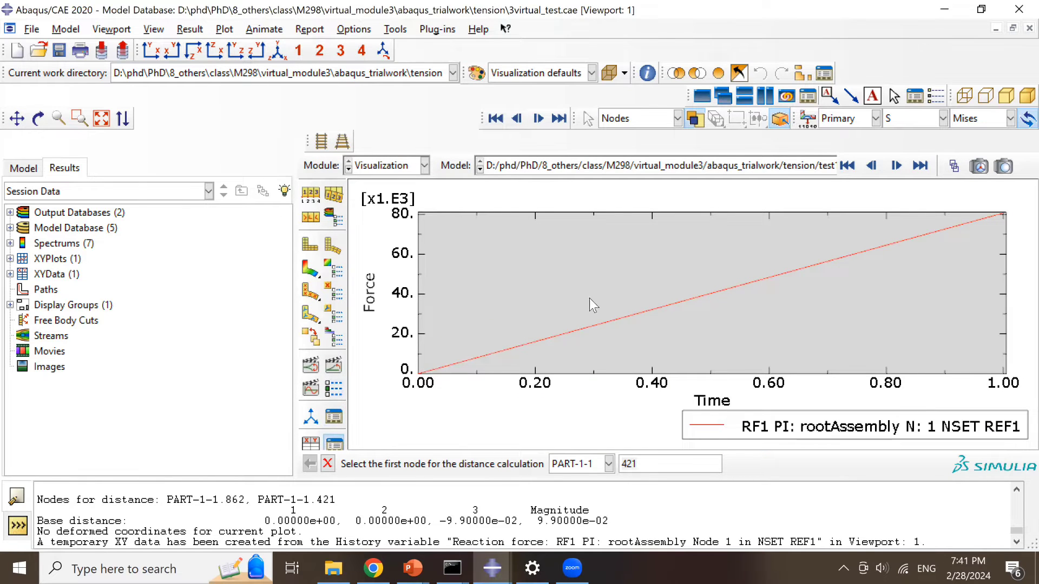
click(334, 443)
click(777, 218)
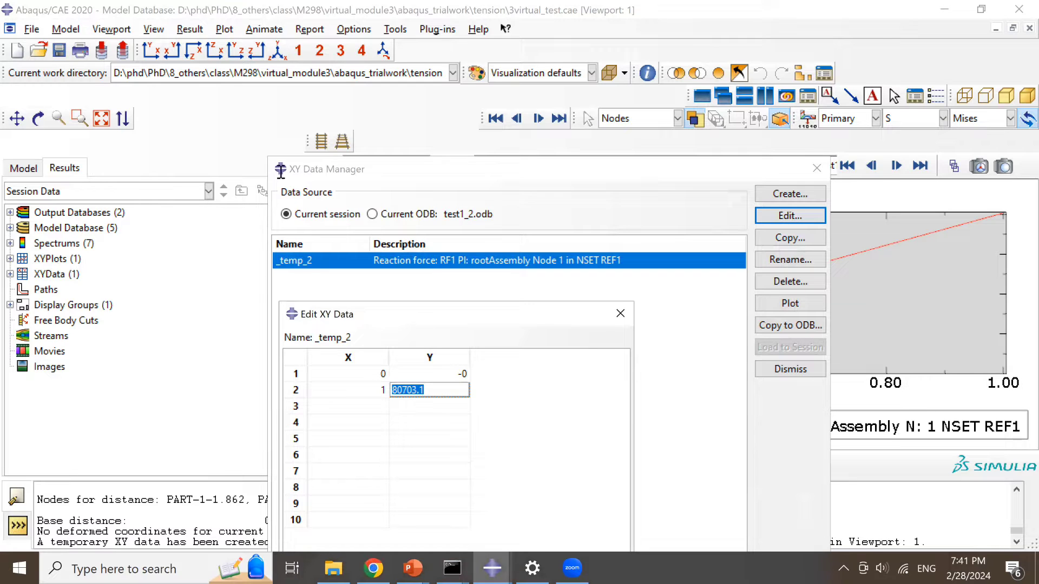
- Switch to Chrome and calculate 80703.1/(1*0.099)/0.1 with Google, highlighting the result
click(373, 568)
key(Right)
key(Right)
key(Right)
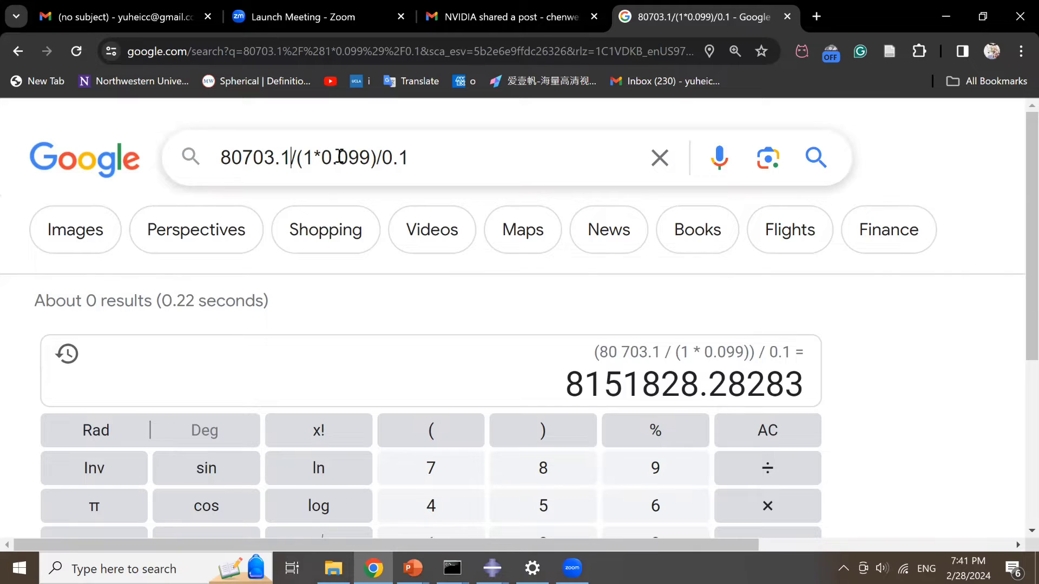
key(Return)
click(703, 384)
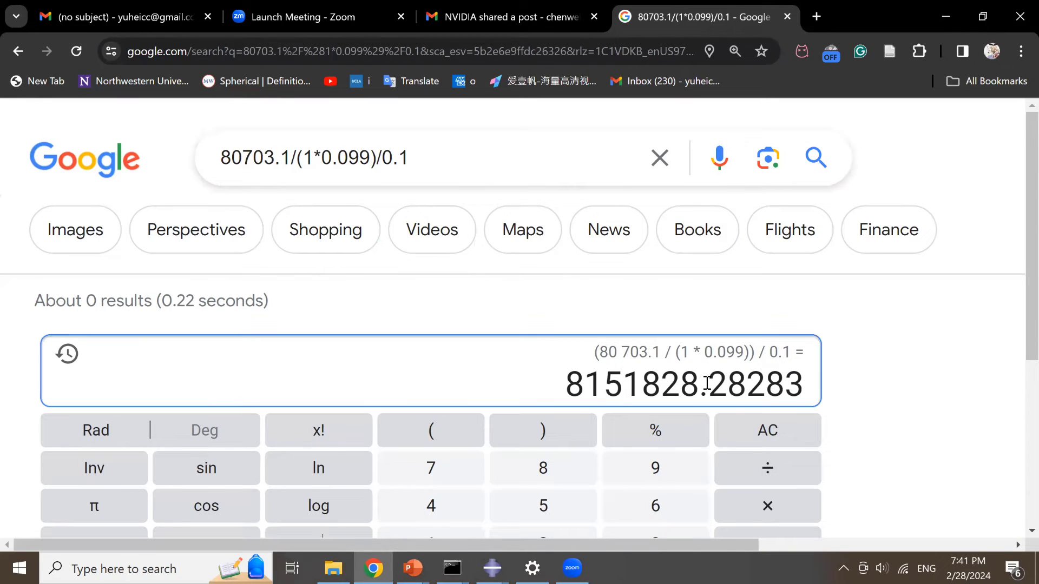
drag(703, 383, 620, 452)
- Switch to PowerPoint, compare the Model 2 value on the X Loading slide, and show the Virtual Test 2 – Y Loading slide
key(alt+Tab)
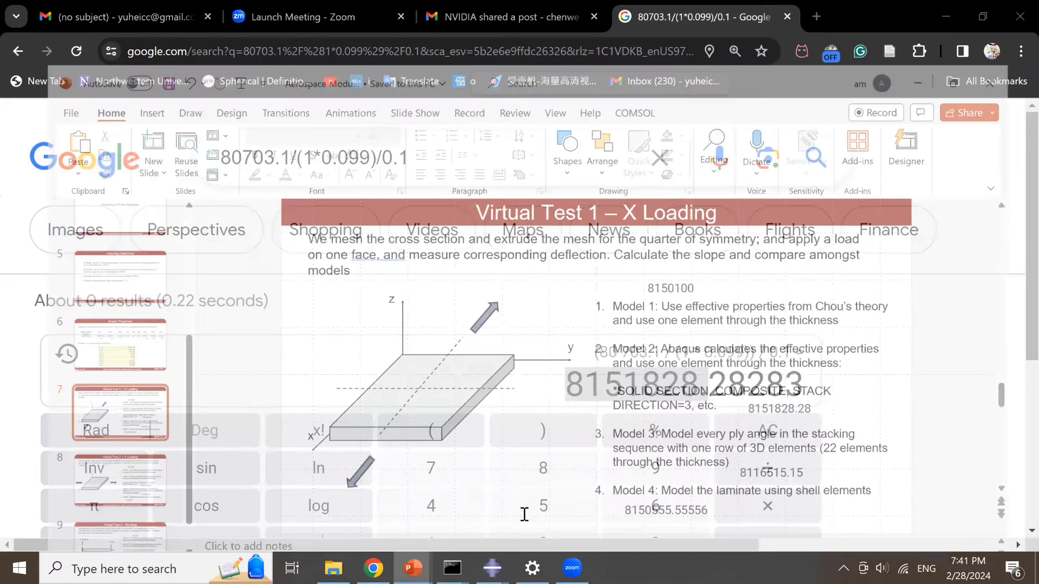
drag(757, 372, 803, 379)
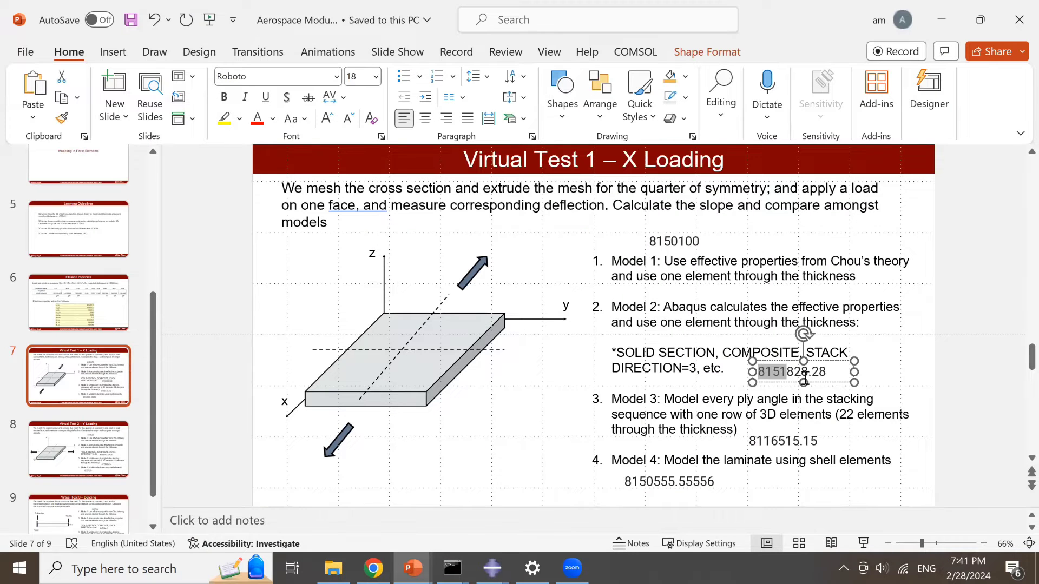
click(915, 394)
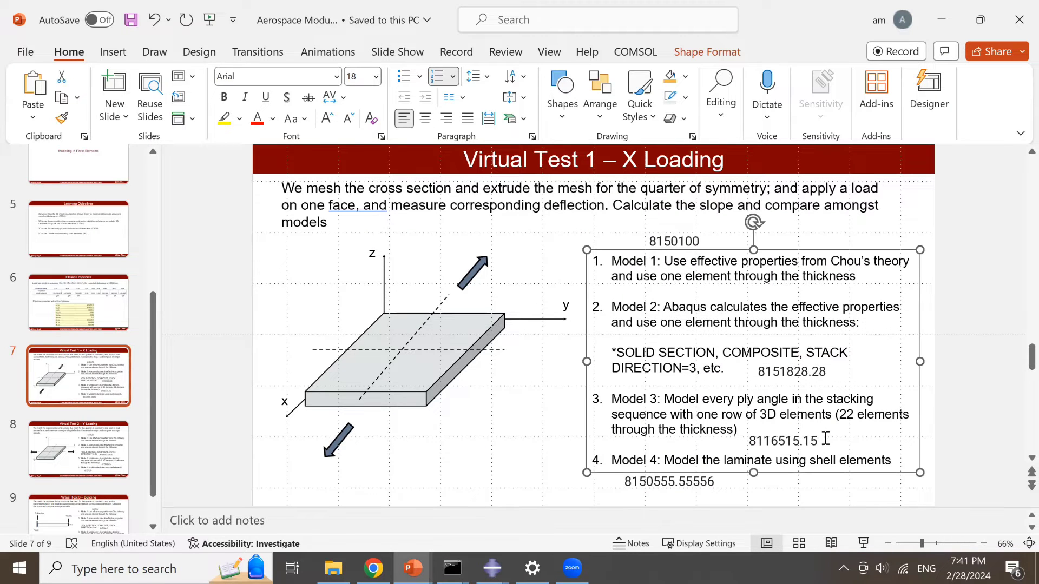
click(58, 466)
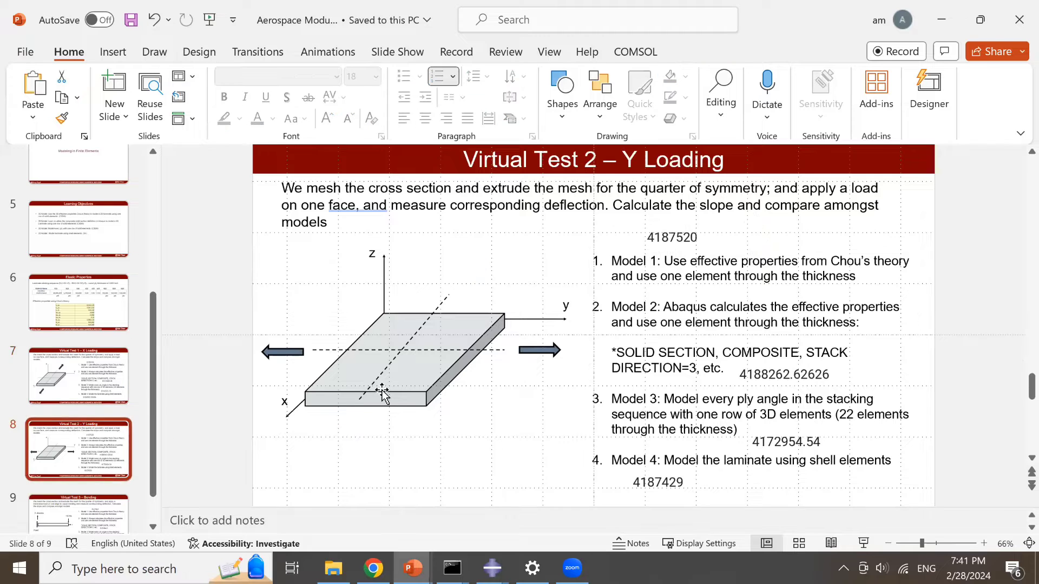
- Switch back to Abaqus/CAE, close the XY data windows and display the undeformed mesh
click(492, 567)
click(541, 519)
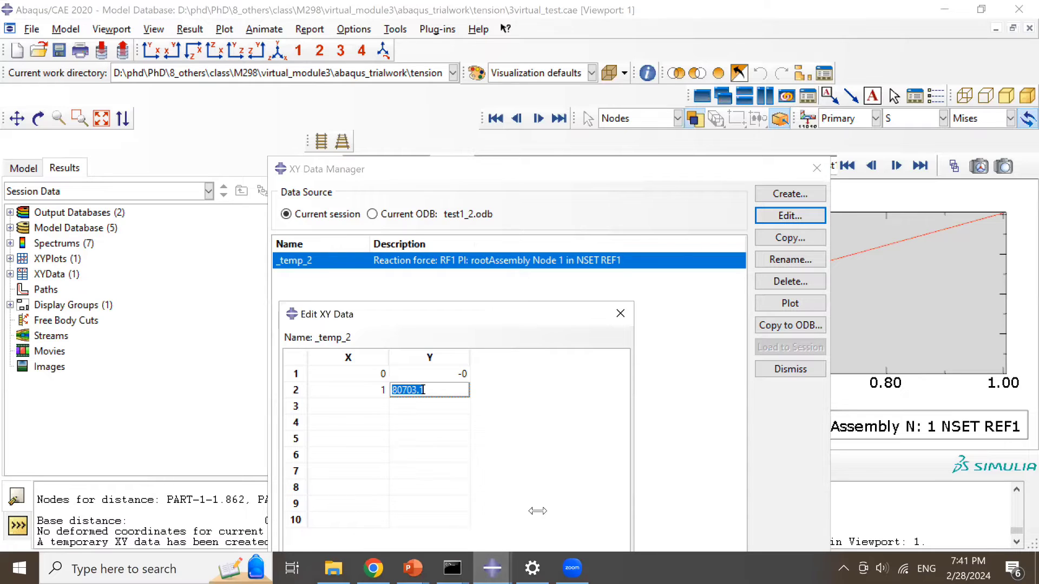
click(817, 168)
click(315, 248)
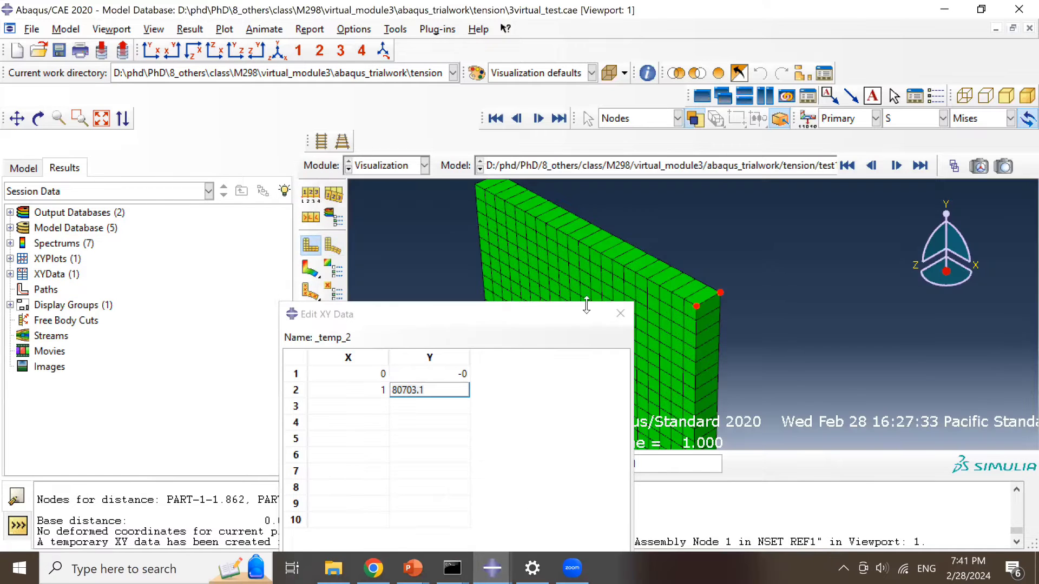
click(620, 313)
- Review the settings and location of boundary condition BC-3 among the loads of model2
click(401, 165)
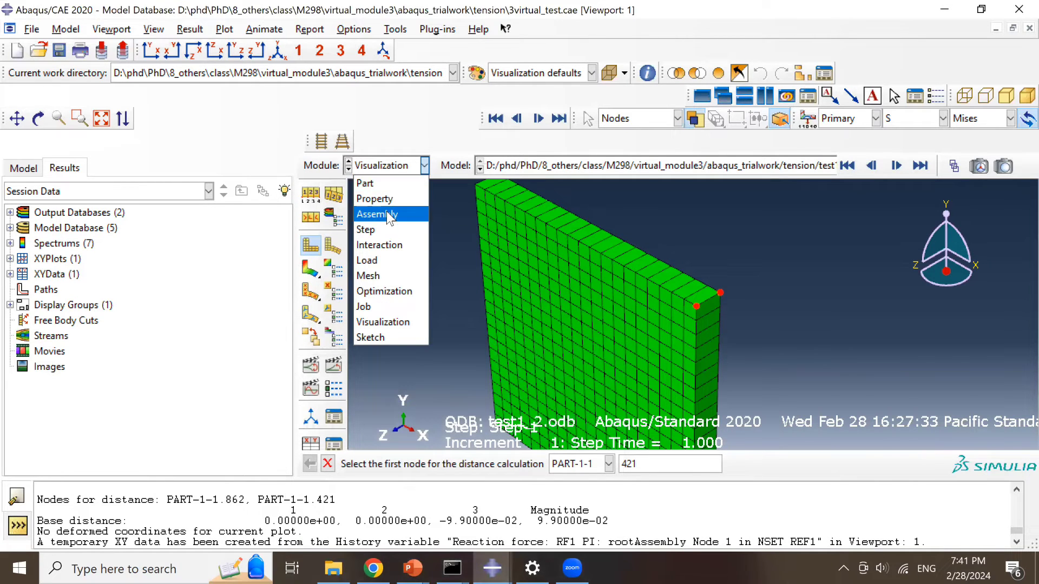
click(388, 258)
click(339, 226)
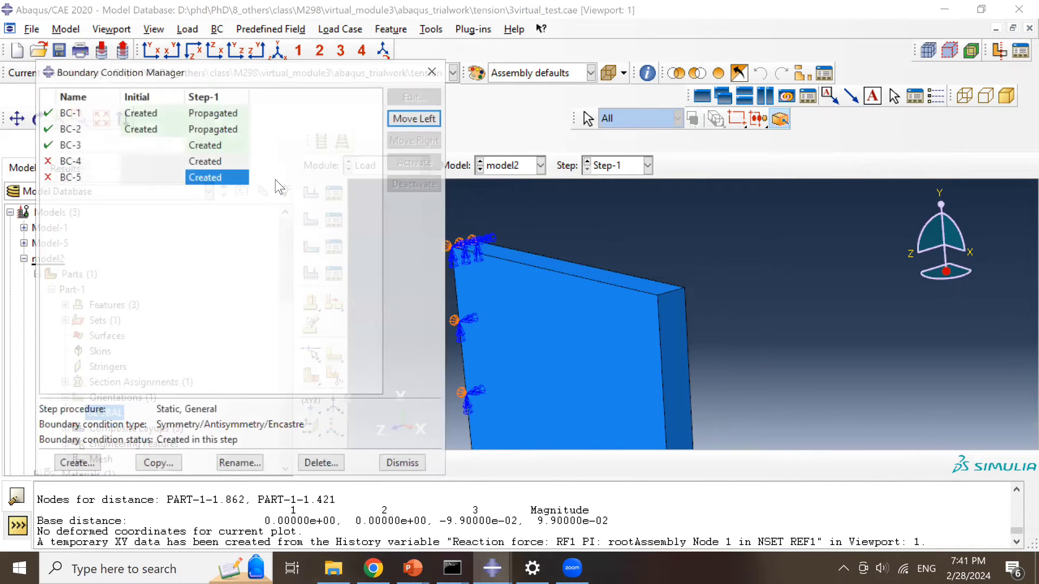
double_click(73, 146)
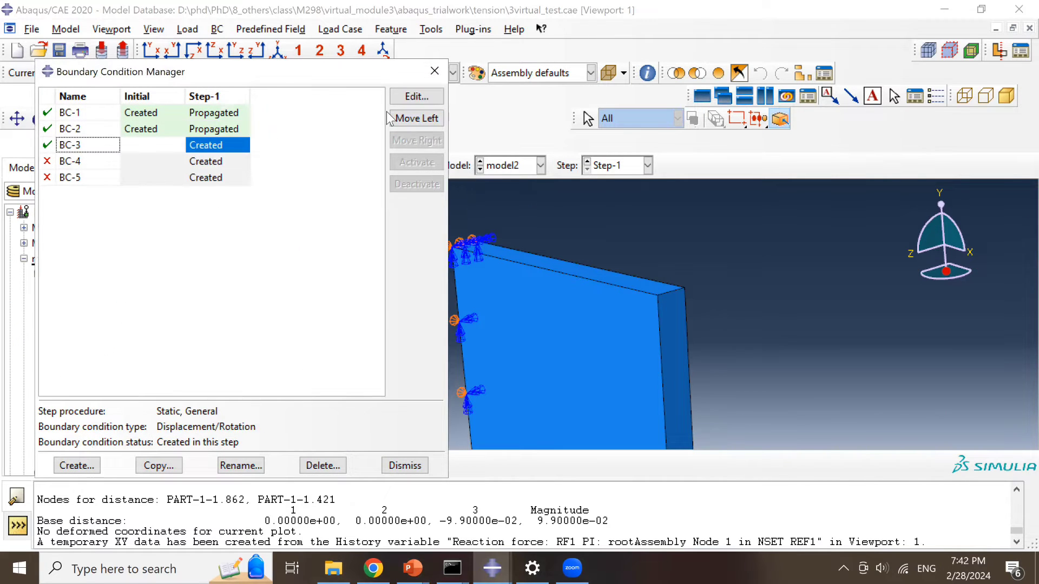
scroll(670, 417, down, 4)
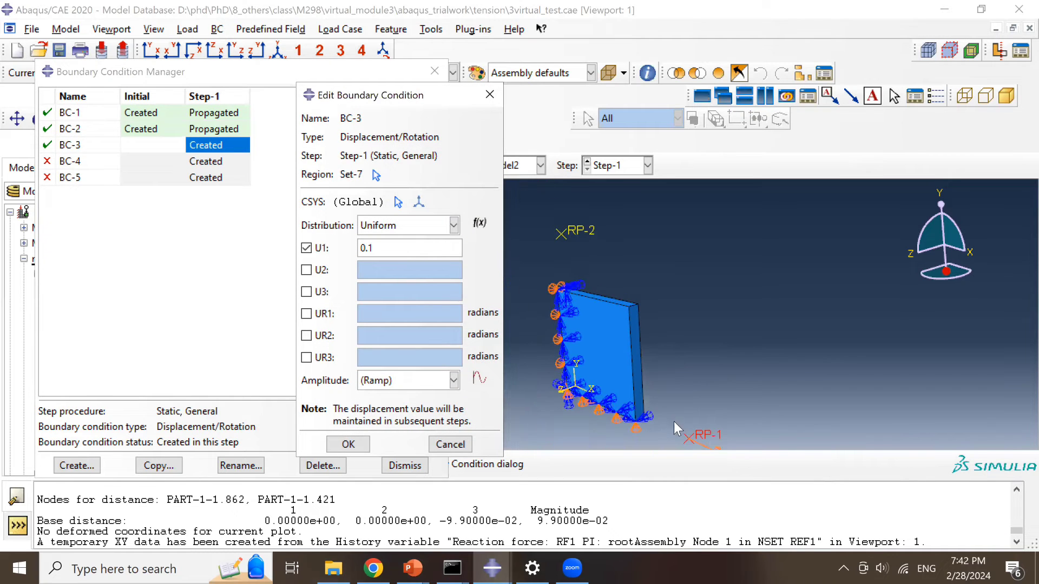
- Suppress boundary condition BC-3, resume BC-4 and review the displacement settings of BC-4
click(47, 146)
click(47, 162)
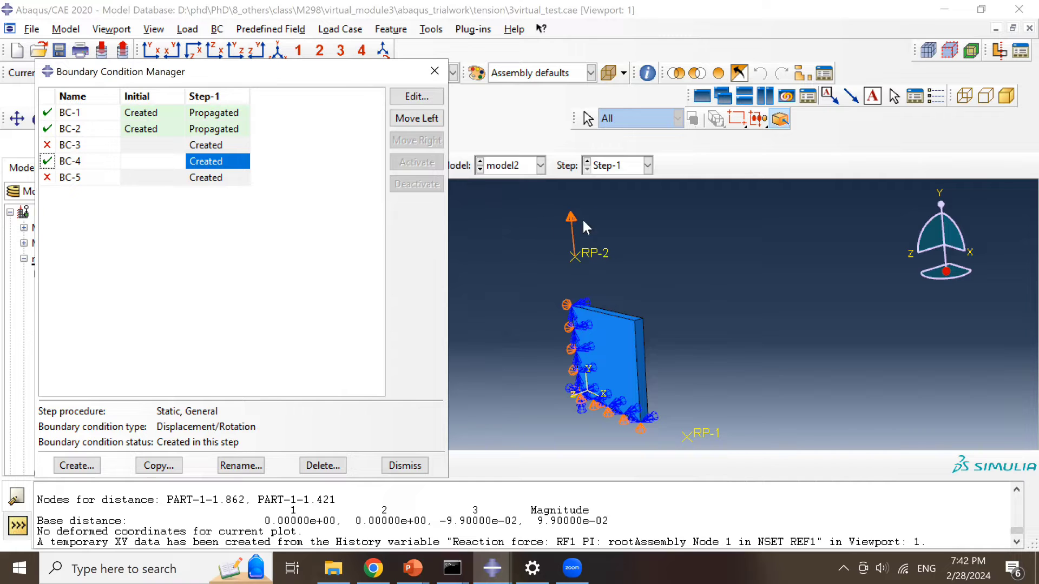
click(416, 96)
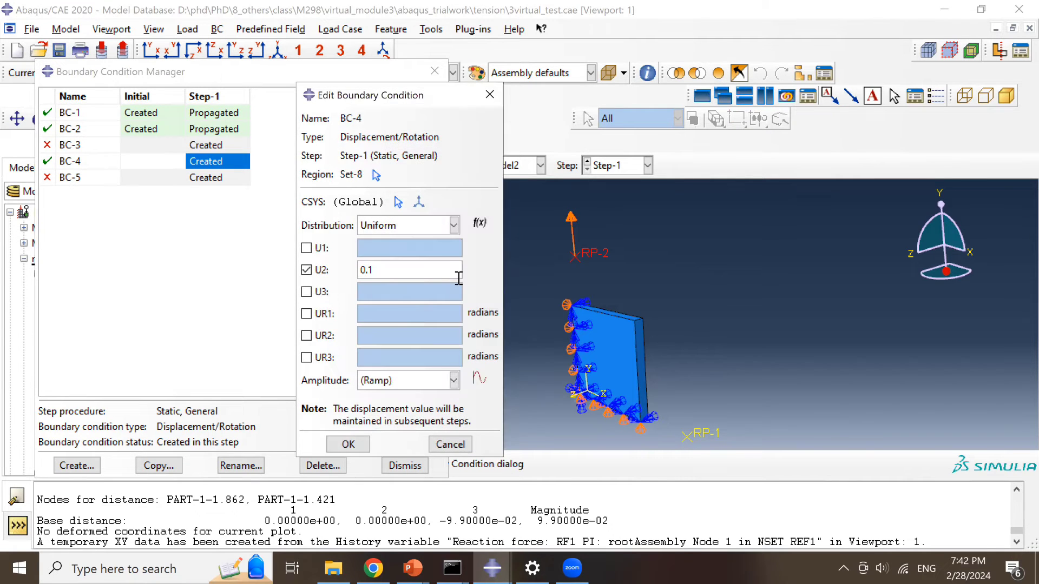
click(489, 94)
click(435, 71)
- Try setting the domain of history output request H-Output-1 to the set ref2, and close the request without saving
click(407, 166)
click(364, 228)
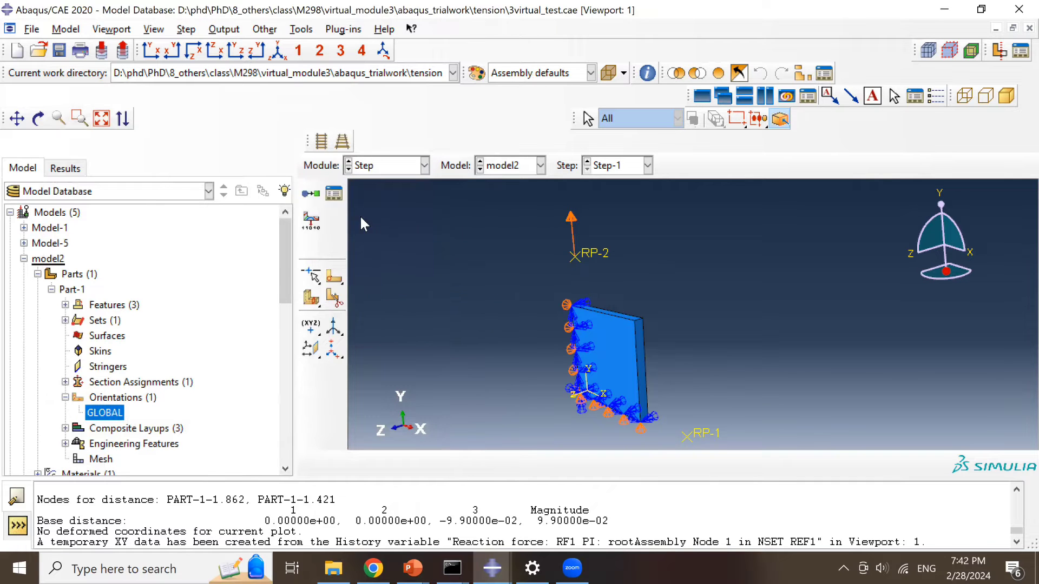
click(334, 243)
click(427, 236)
click(528, 102)
click(389, 213)
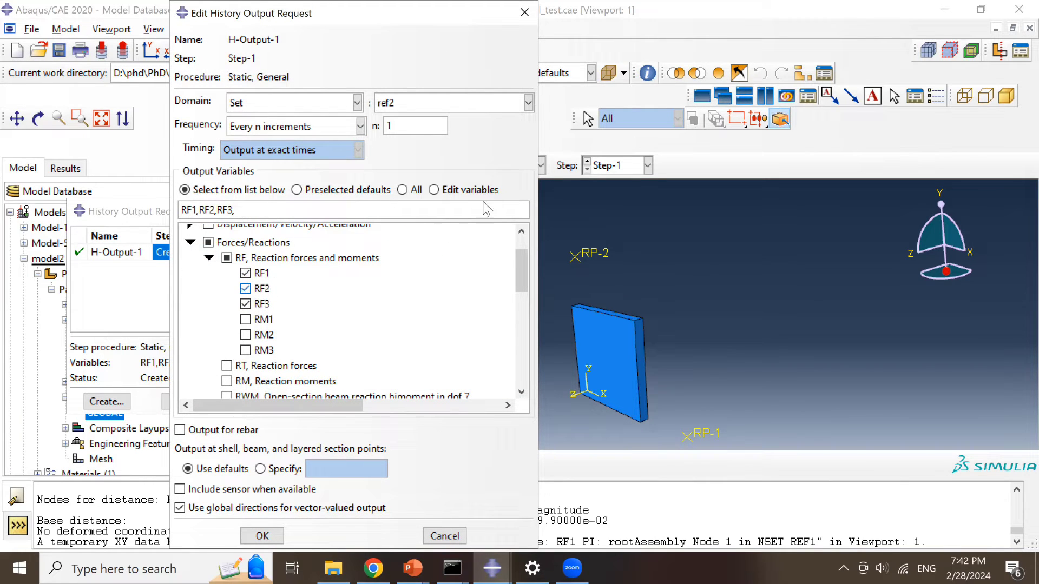
click(524, 12)
click(352, 303)
- Open the results of the completed job test2_2 from the job list
click(424, 165)
click(379, 303)
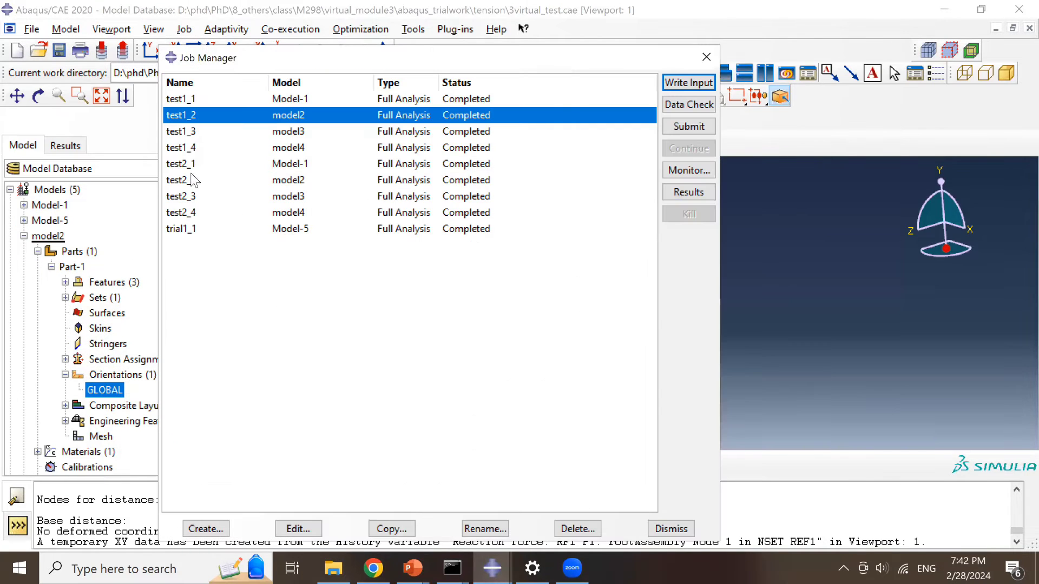
click(190, 182)
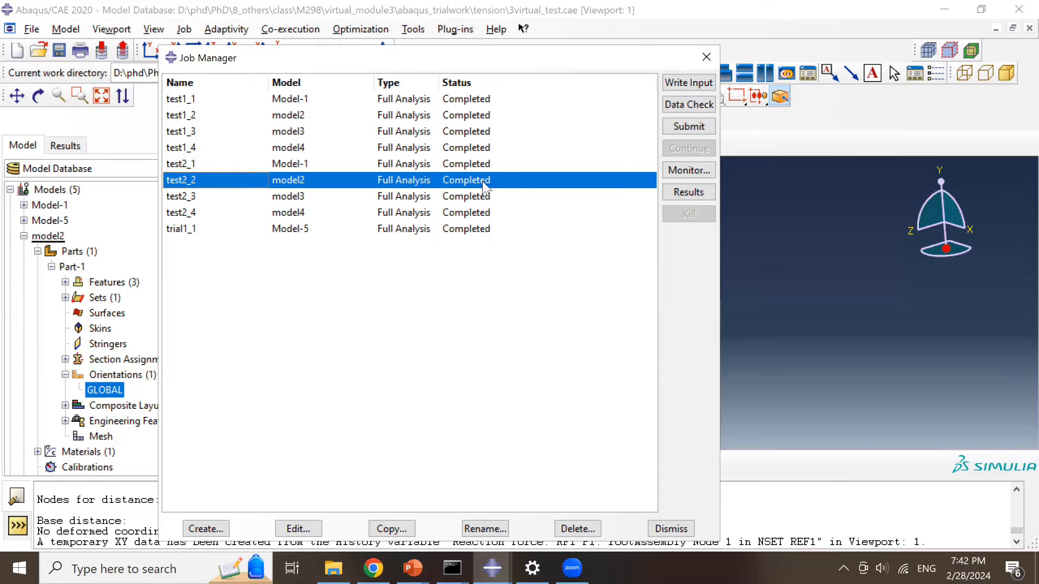
click(688, 192)
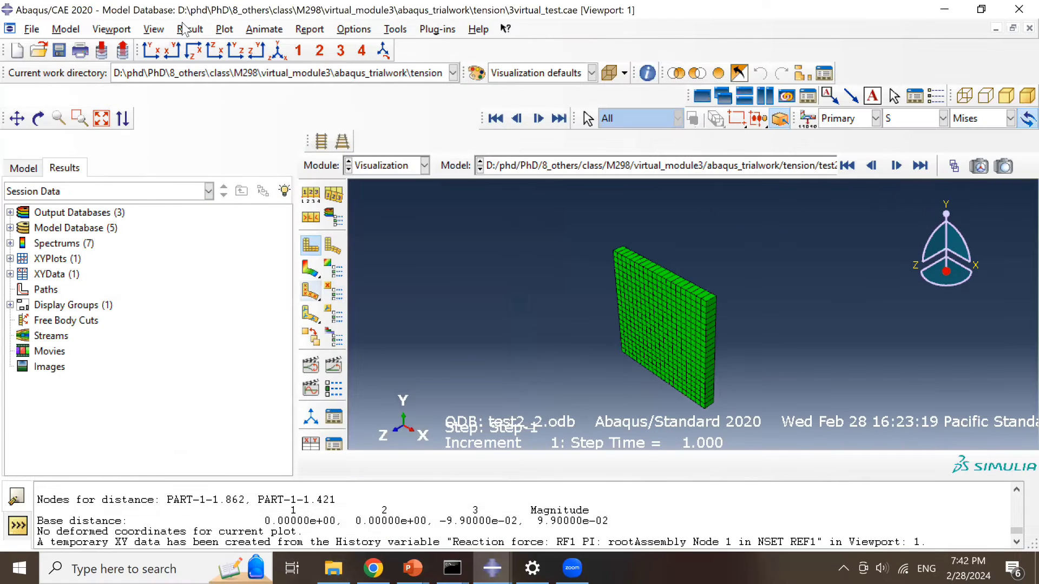
- Show a contour plot of the U2 displacement component on the deformed plate
click(312, 268)
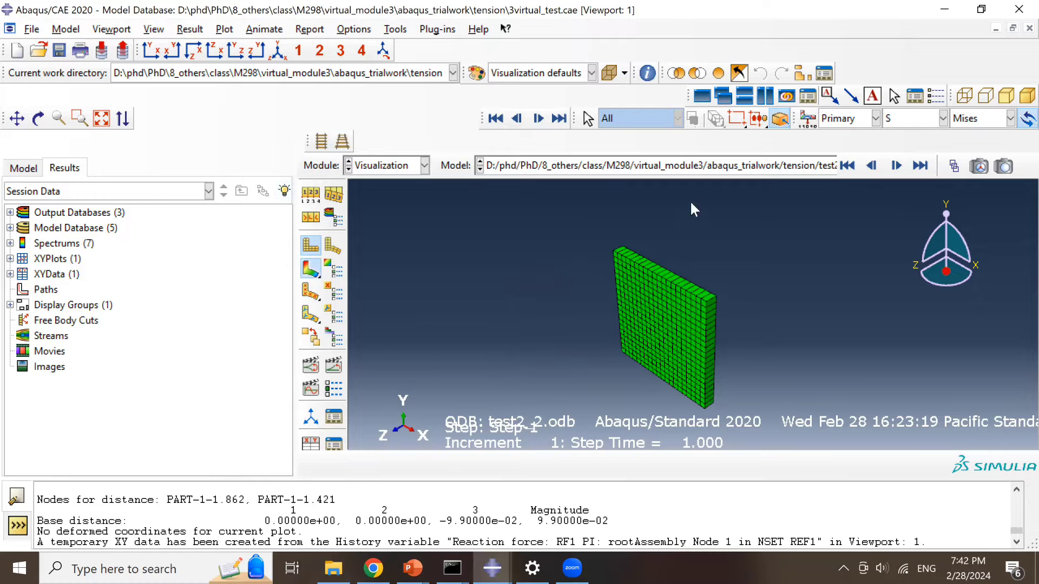
click(943, 118)
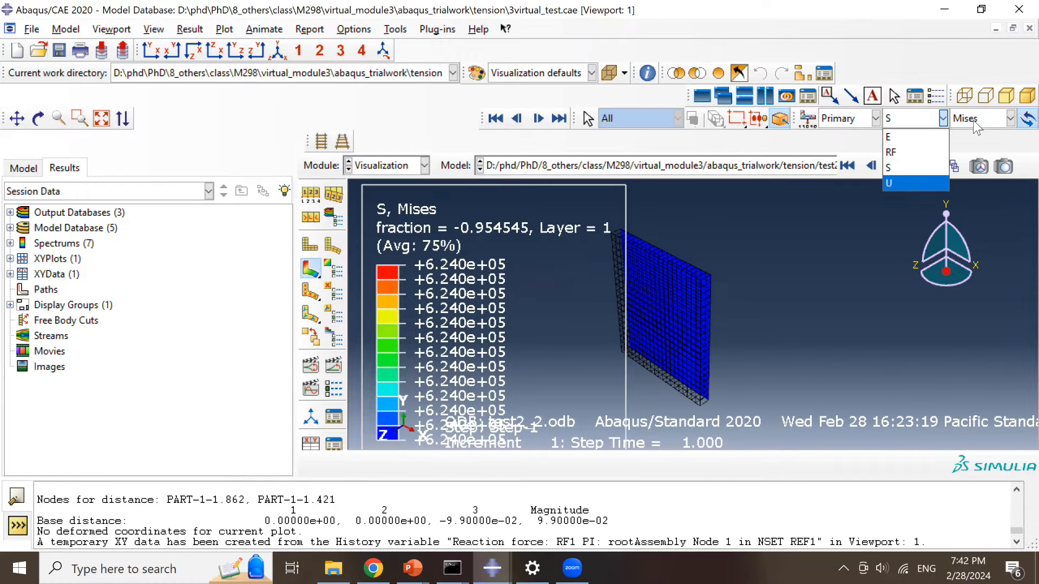
click(1010, 118)
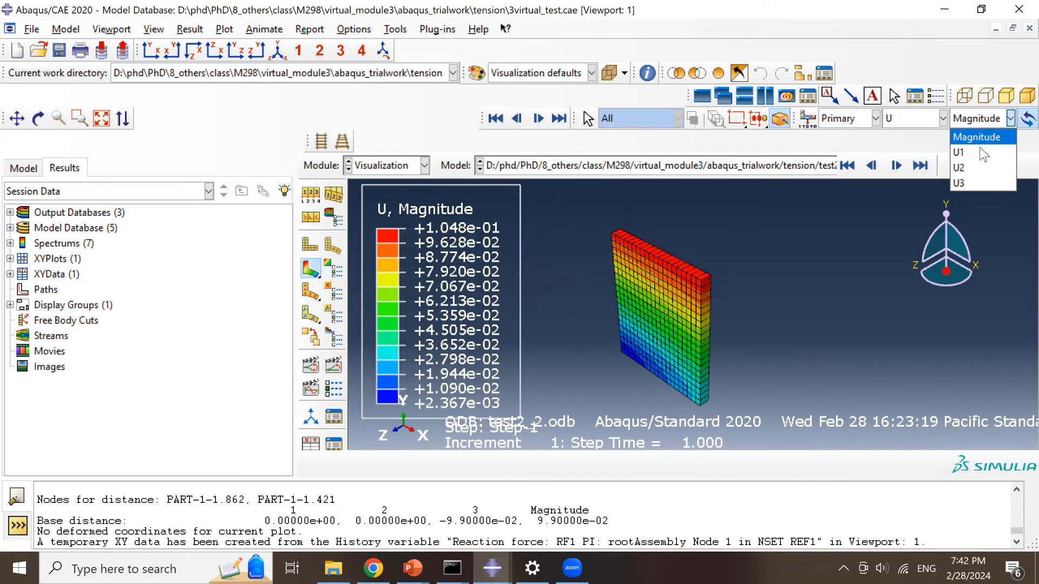
click(960, 168)
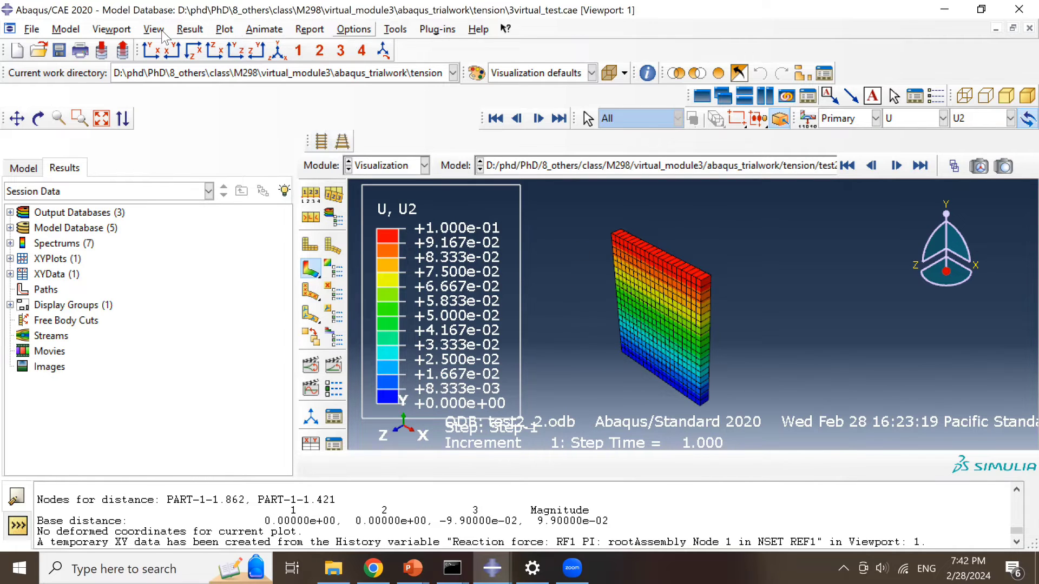
- Plot the RF2 reaction force history of the REF2 reference node
click(220, 109)
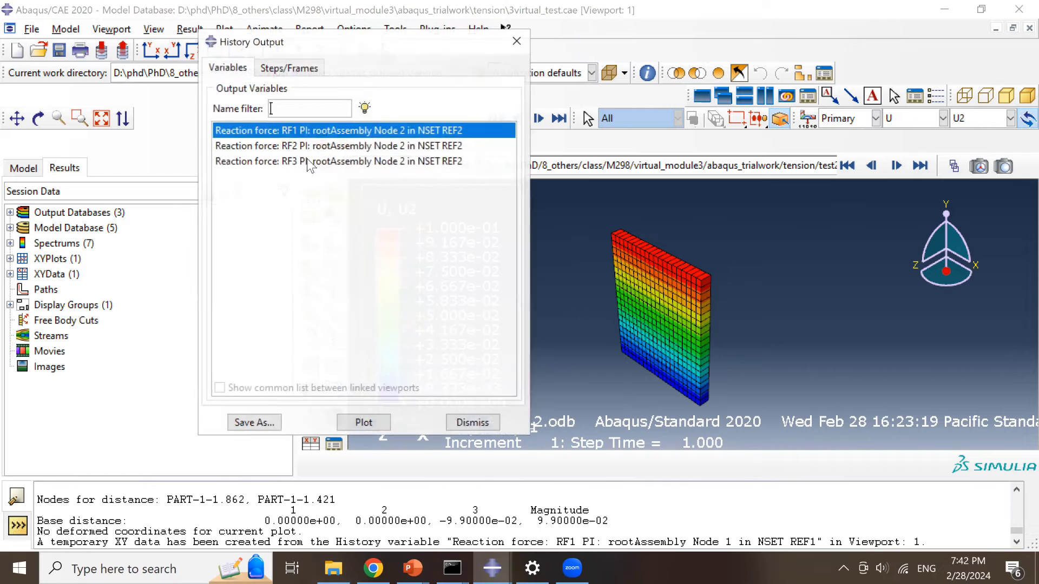
click(362, 146)
click(364, 423)
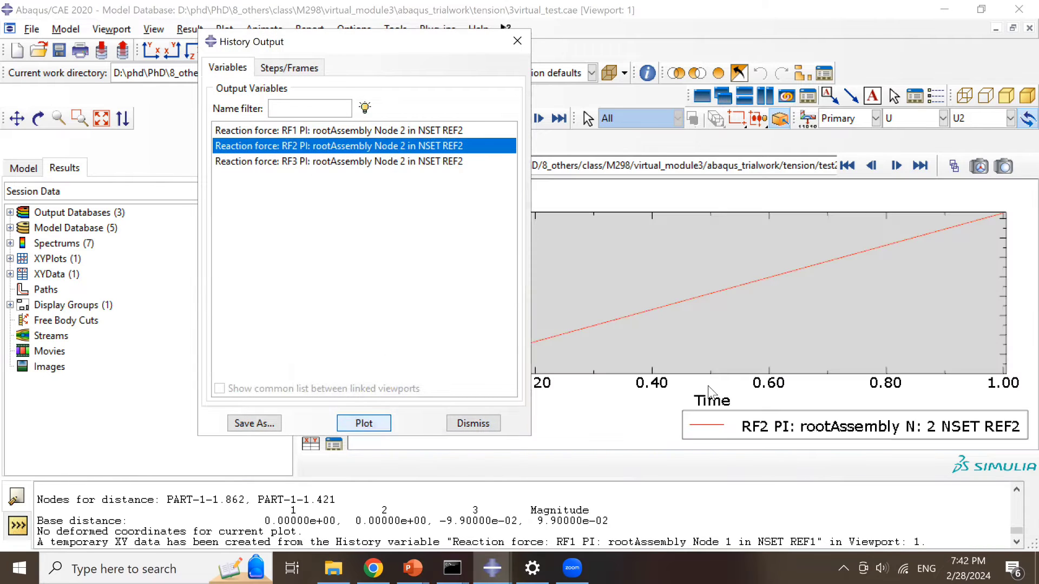
- Open the plotted RF2 curve's XY data for editing and copy its force value at time 1
click(518, 41)
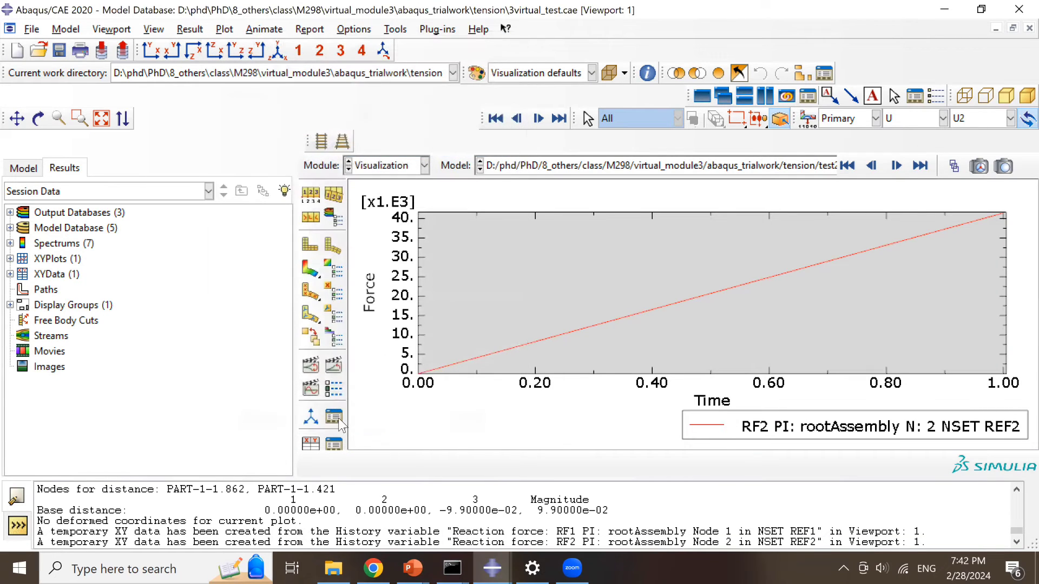
click(337, 436)
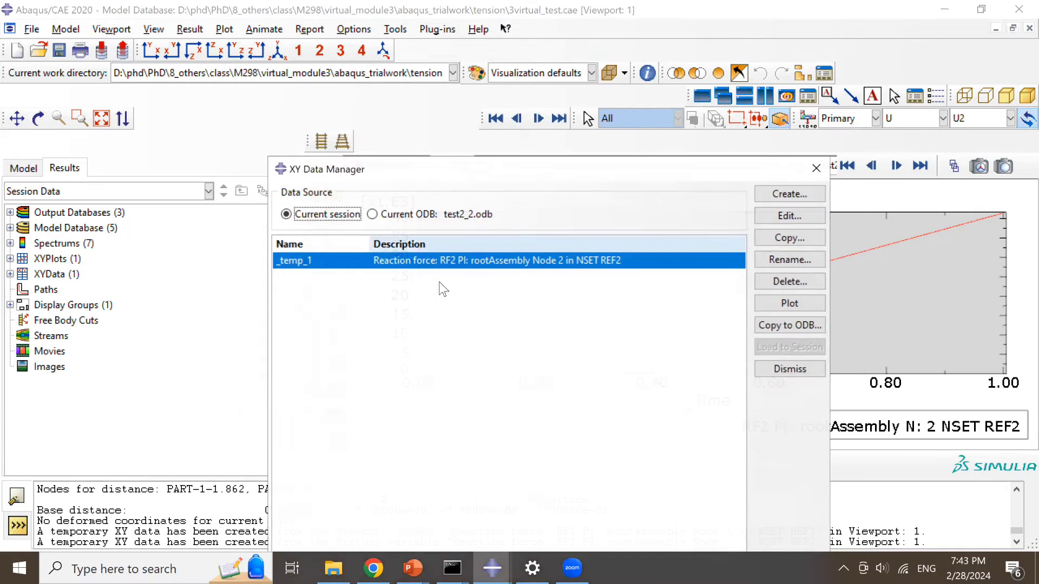
double_click(417, 390)
key(ctrl+c)
- Switch to the Google calculator in Chrome and compute the Y-loading stiffness as 41463.8/(1*0.099)/0.1
click(368, 565)
double_click(261, 159)
key(ctrl+v)
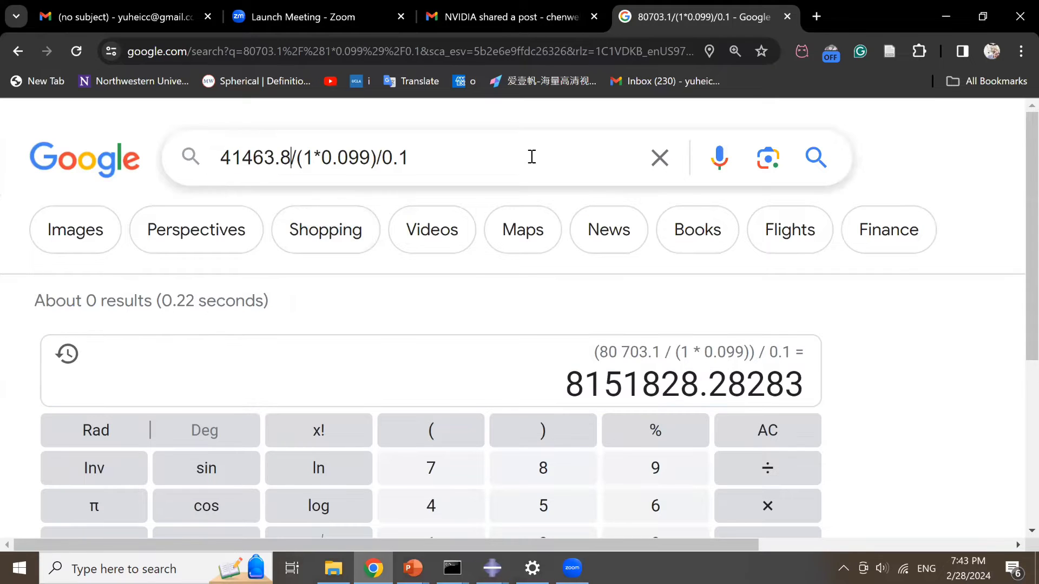
key(Return)
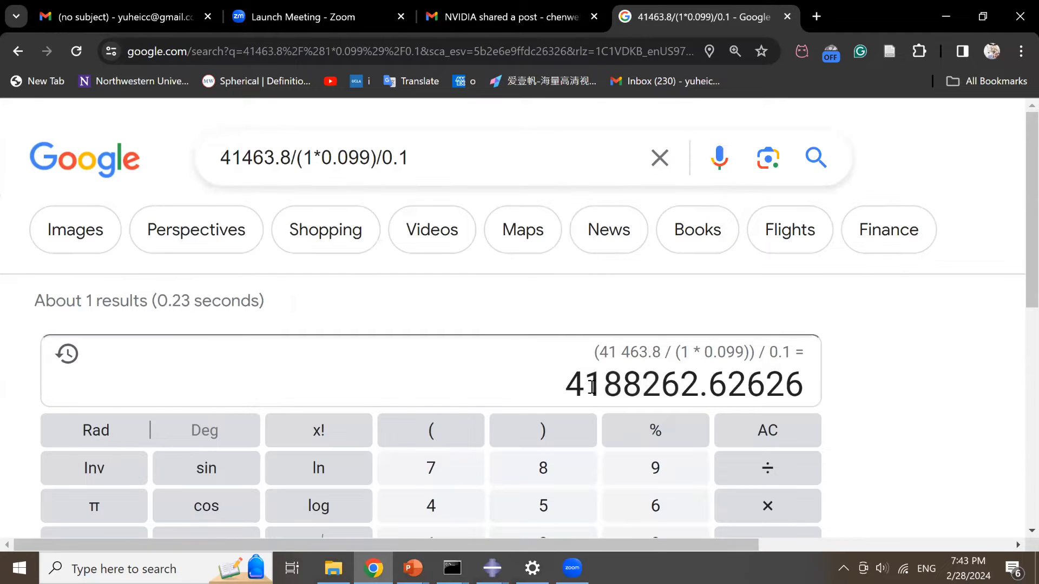
double_click(589, 384)
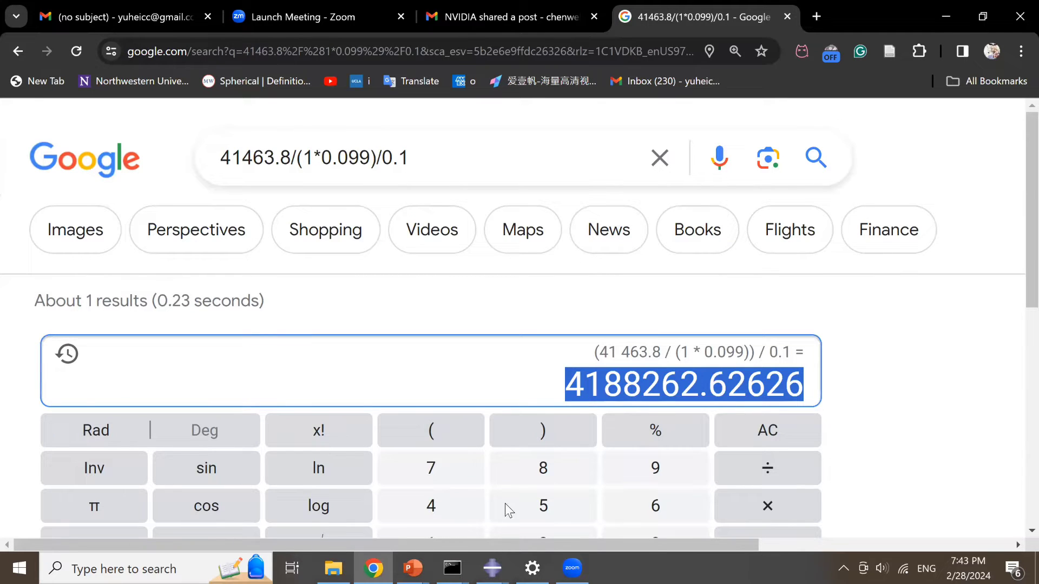
- Switch to PowerPoint and compare the calculated stiffness with the model values on the Virtual Test 2 – Y Loading slide
click(412, 568)
click(506, 503)
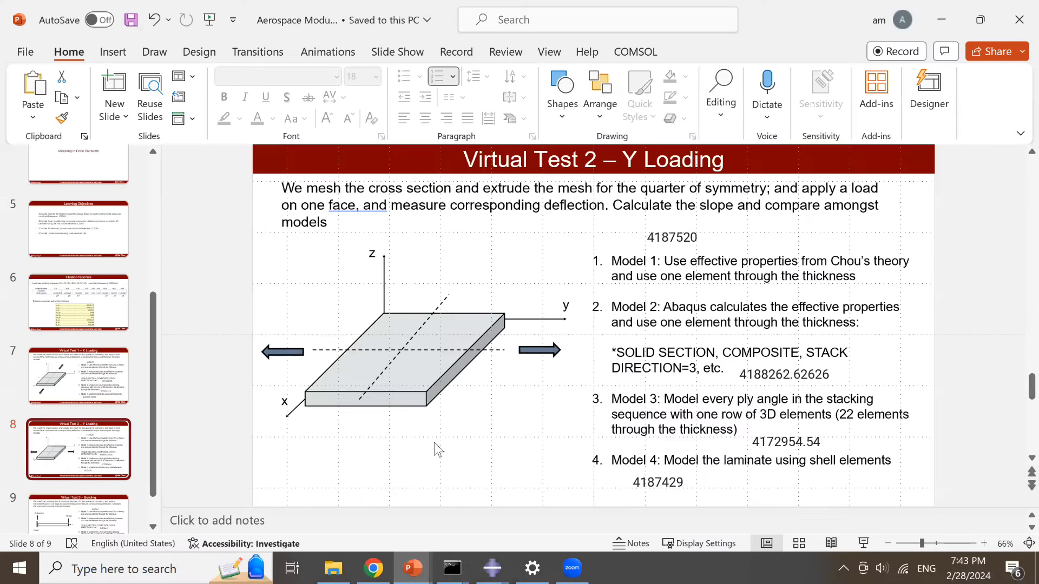
drag(739, 374, 804, 374)
click(951, 408)
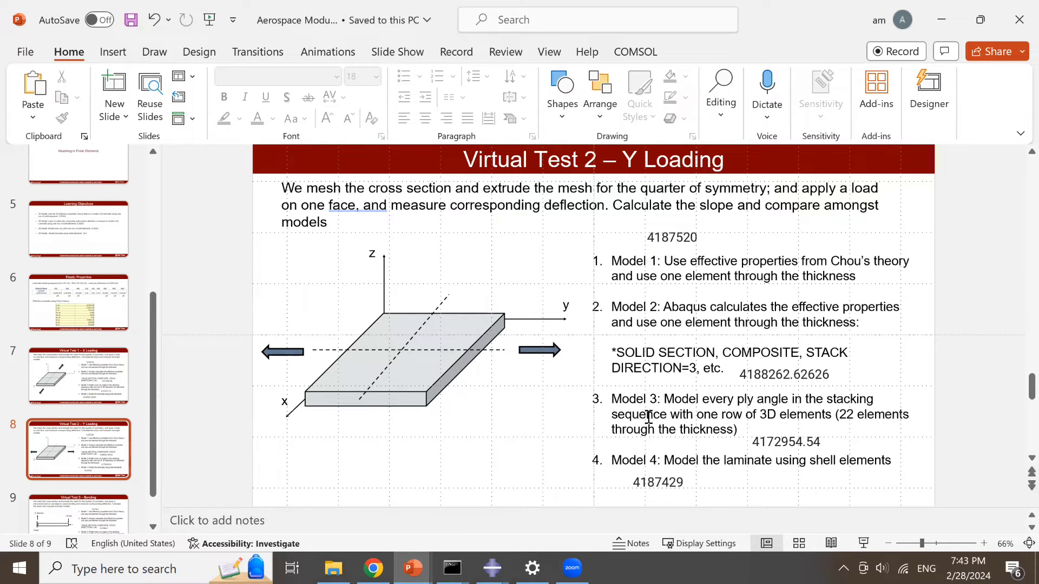
drag(656, 401, 611, 401)
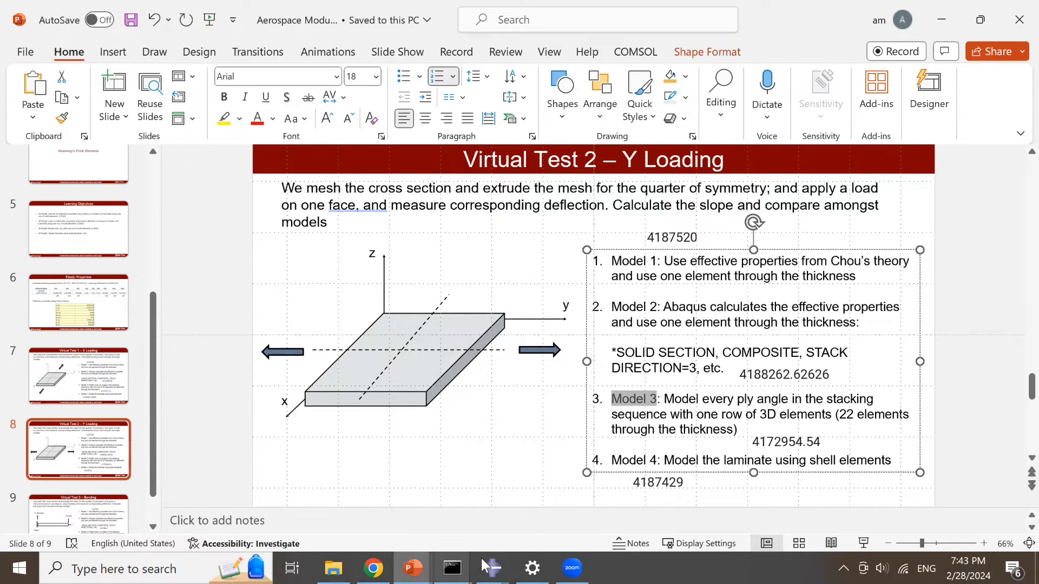
- Return to the 3virtual_test session in Abaqus, close the XY data, and display model3's Part-1 in the Part module
mouse_move(487, 567)
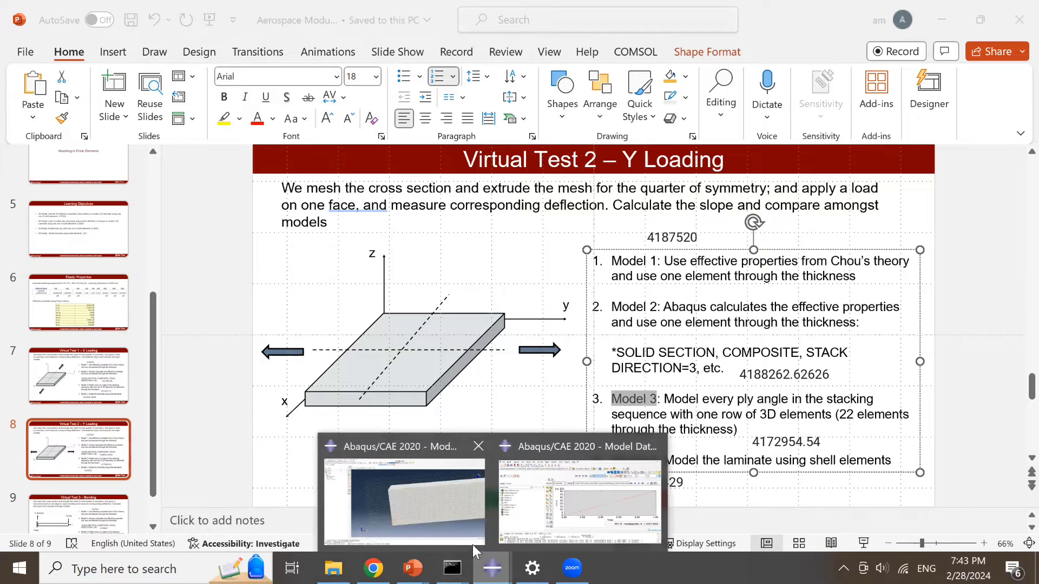
click(517, 510)
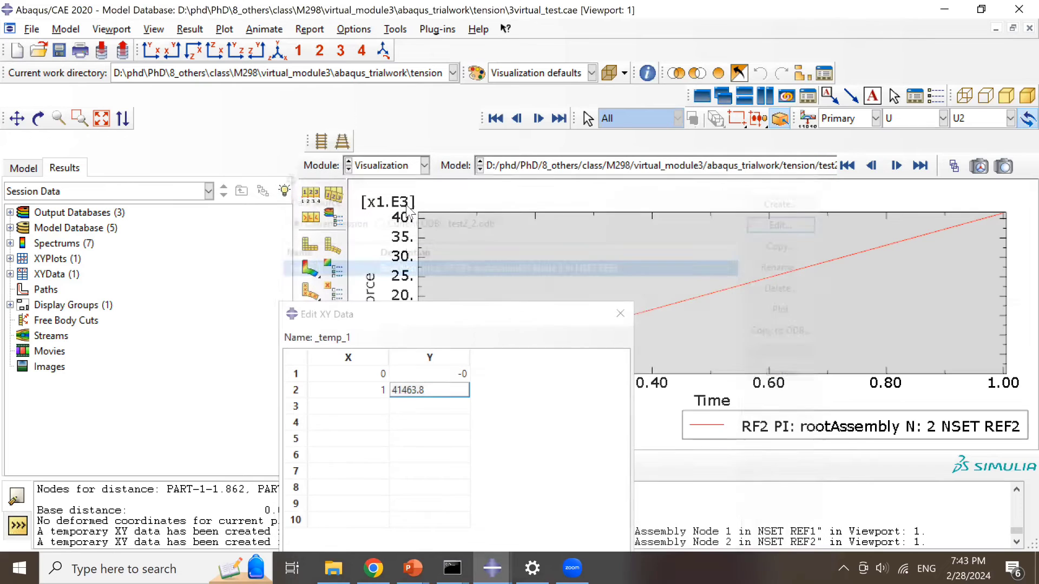
click(620, 313)
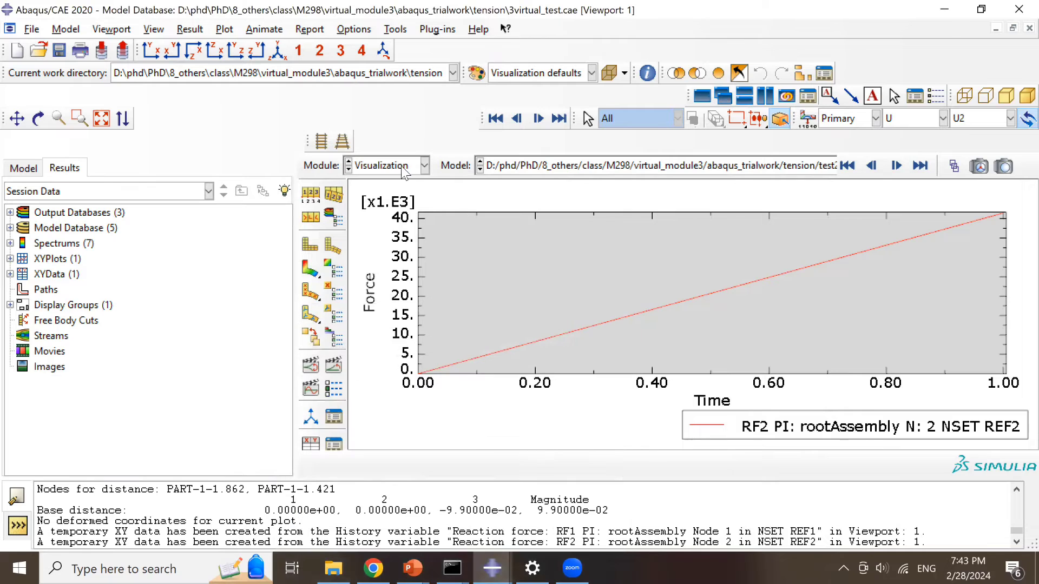
click(401, 166)
click(389, 185)
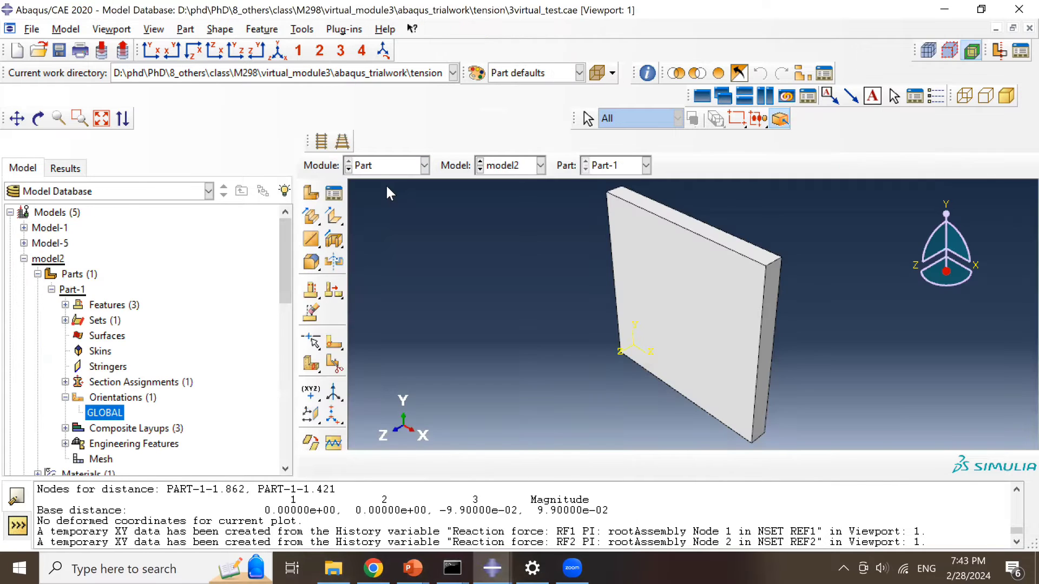
click(522, 167)
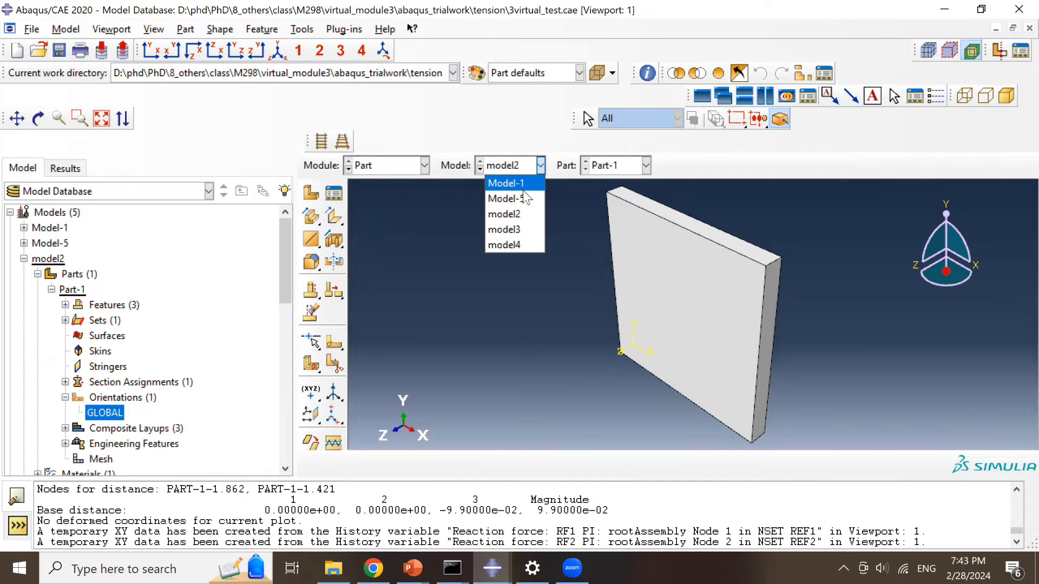
click(523, 233)
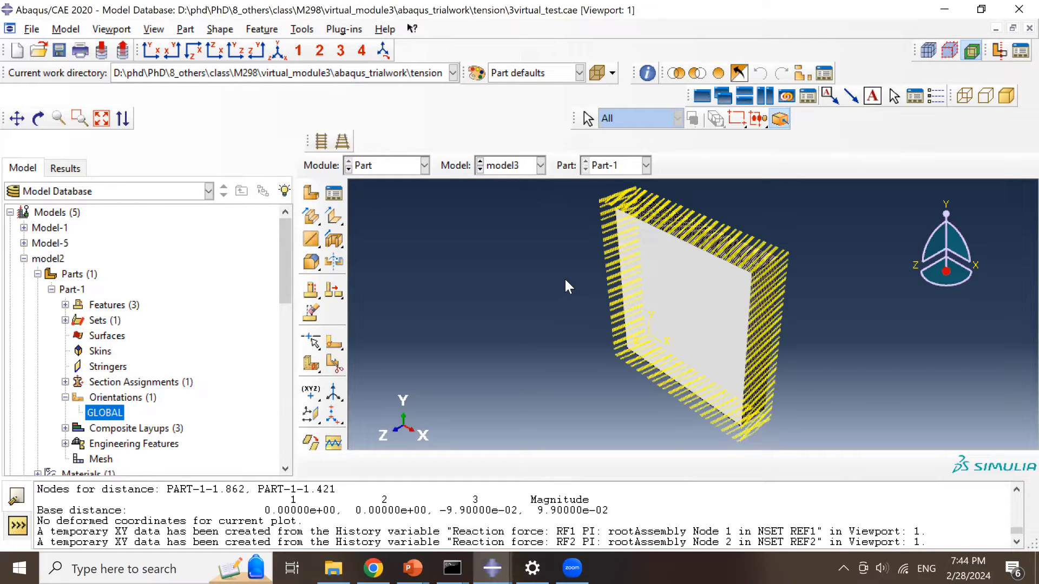
scroll(747, 303, up, 5)
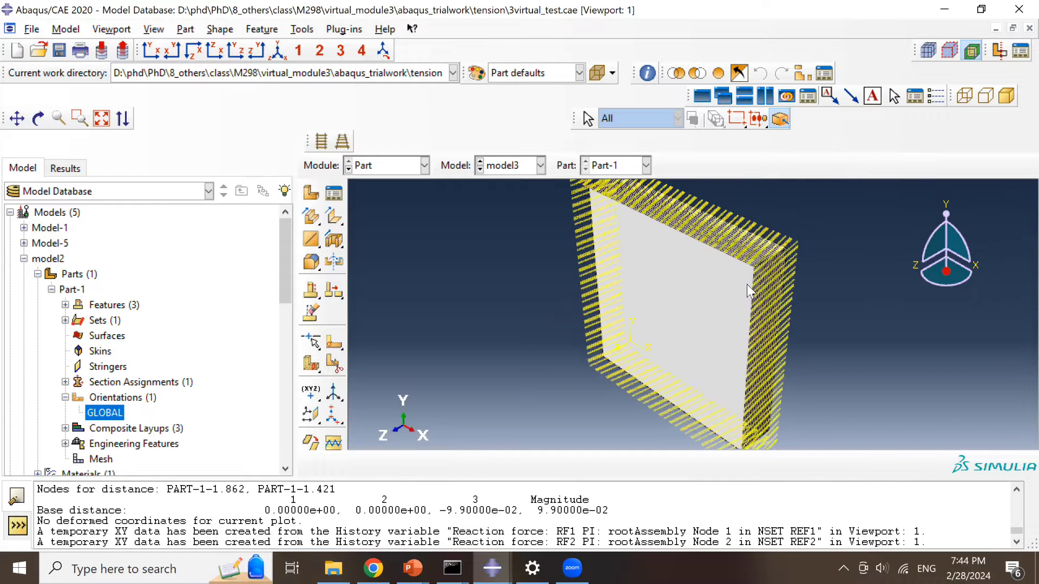
scroll(764, 244, up, 2)
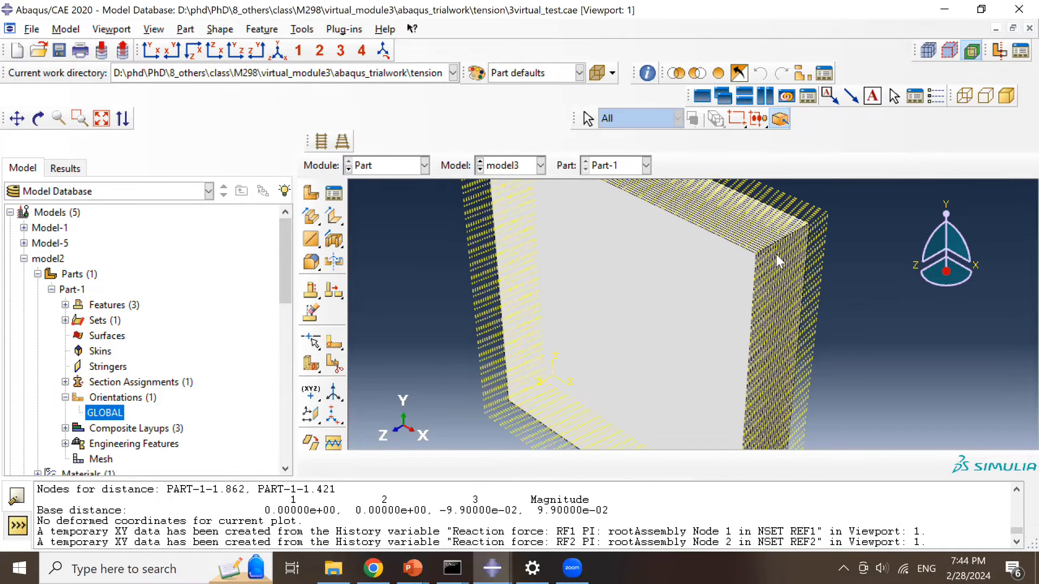
scroll(399, 359, down, 3)
scroll(160, 371, down, 1)
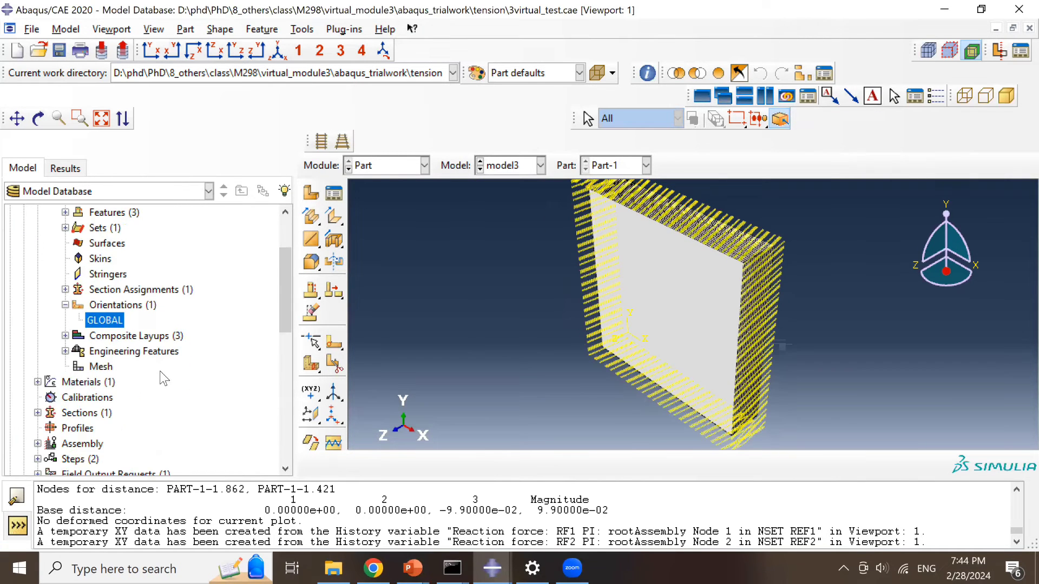
scroll(160, 371, up, 1)
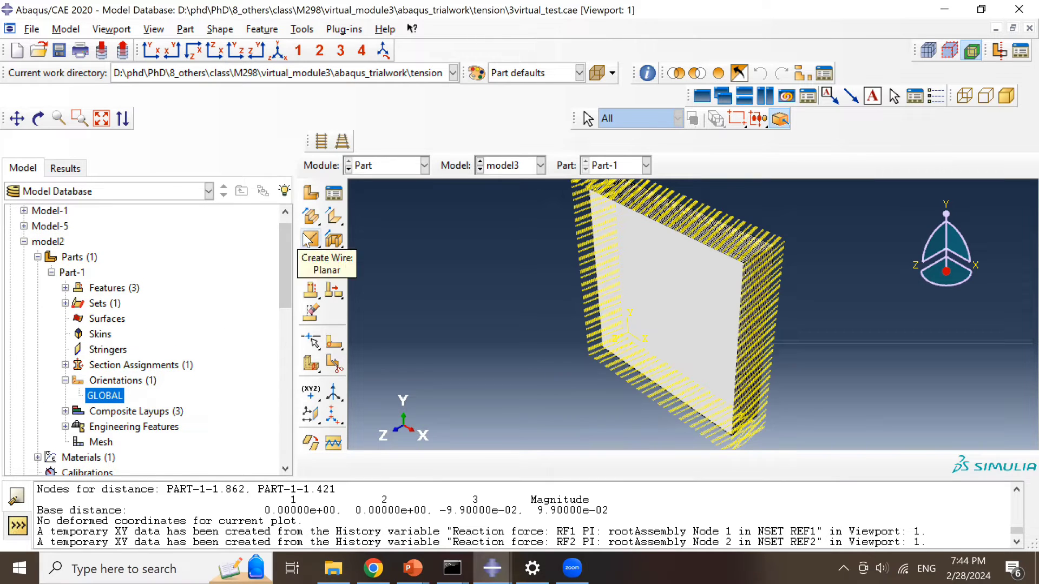
- Create the 3D deformable solid extrusion Part-2 in model3 and sketch a rectangle from the origin to 1,1
click(312, 193)
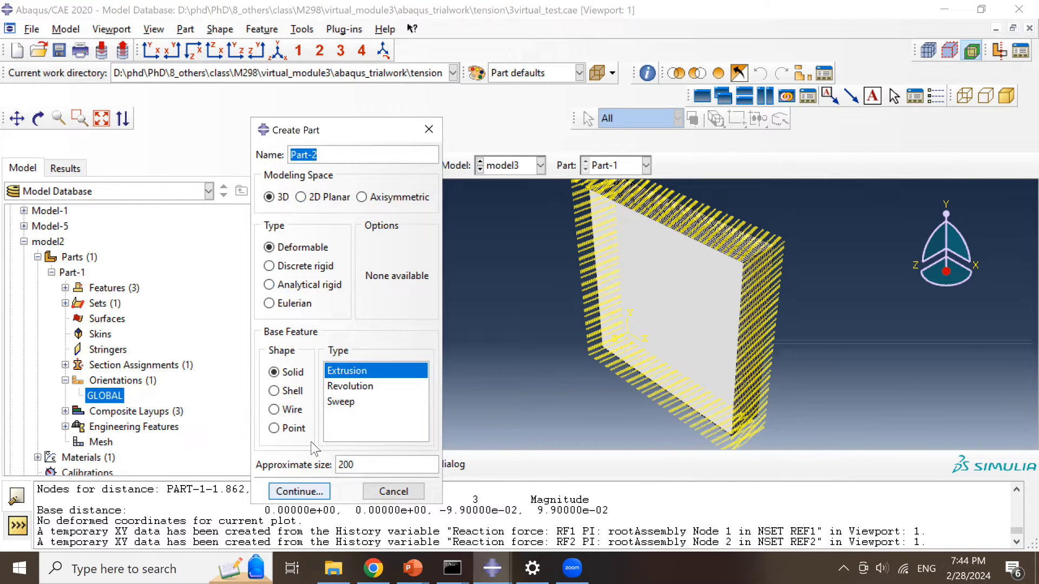
click(299, 491)
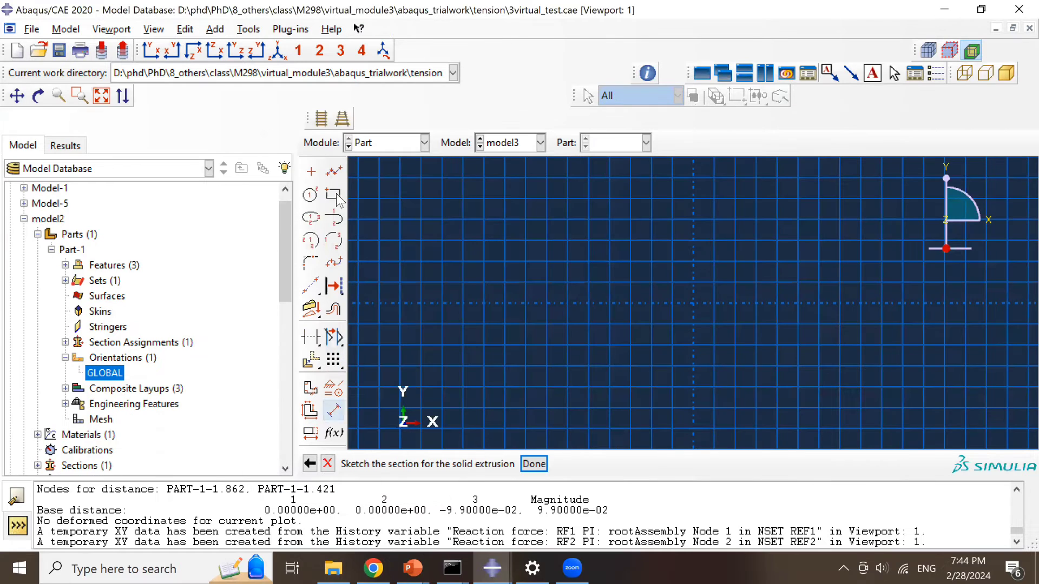
click(693, 303)
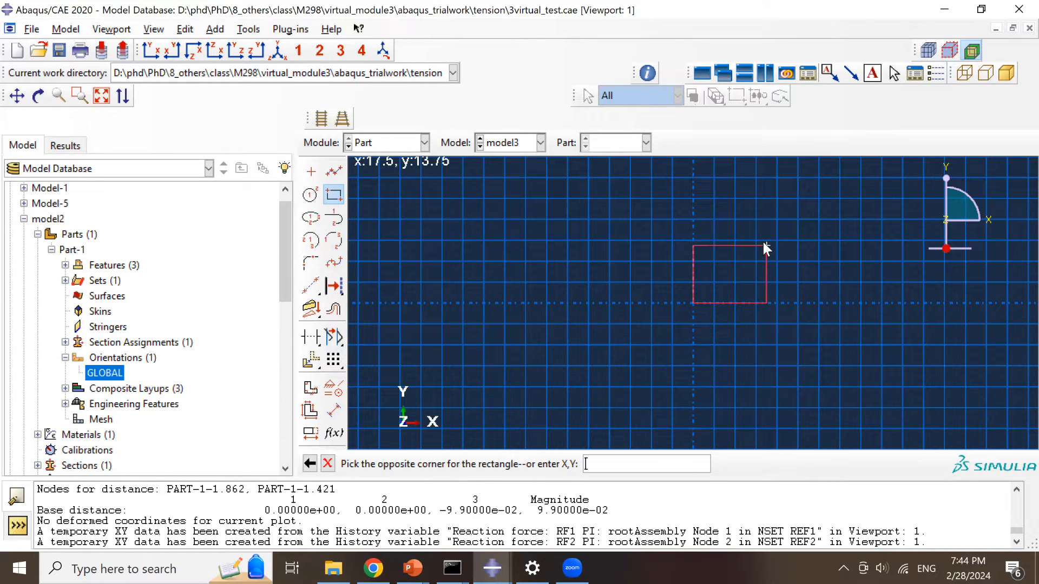
text(1,1)
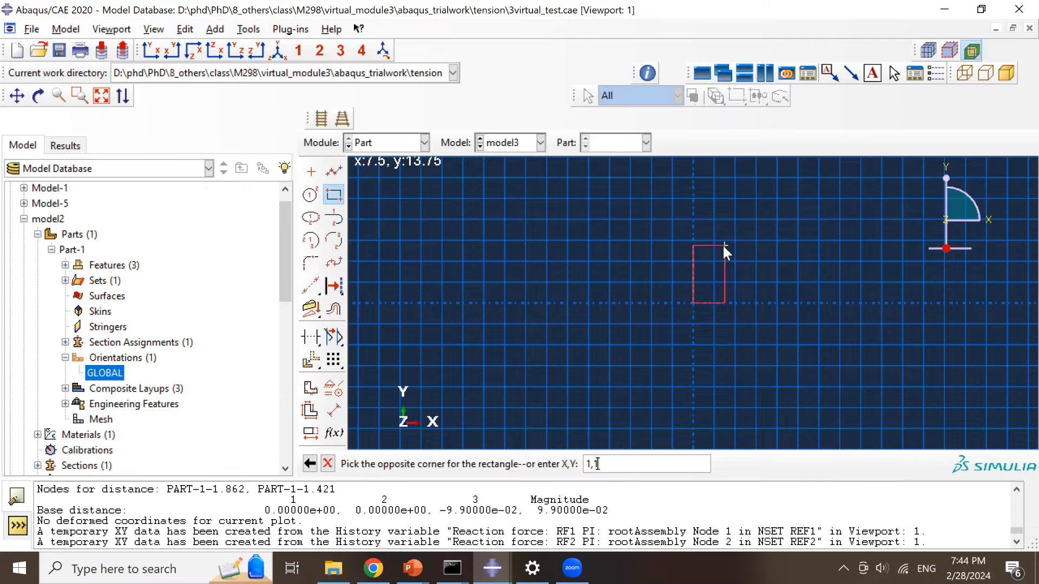
key(Return)
middle_click(722, 252)
middle_click(722, 254)
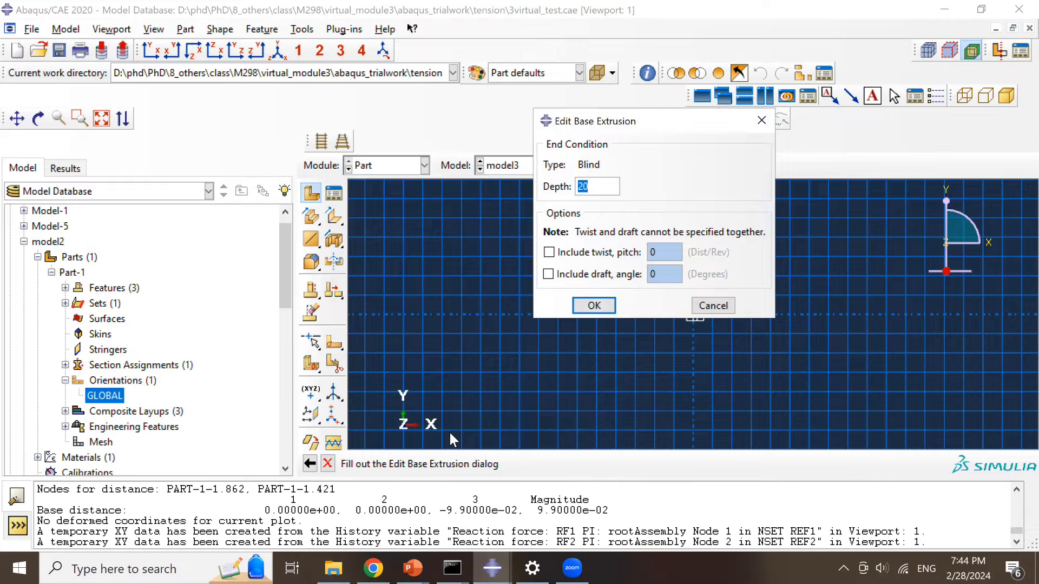
- Switch to Chrome and calculate the total laminate thickness as 0.009*22
key(alt+Tab)
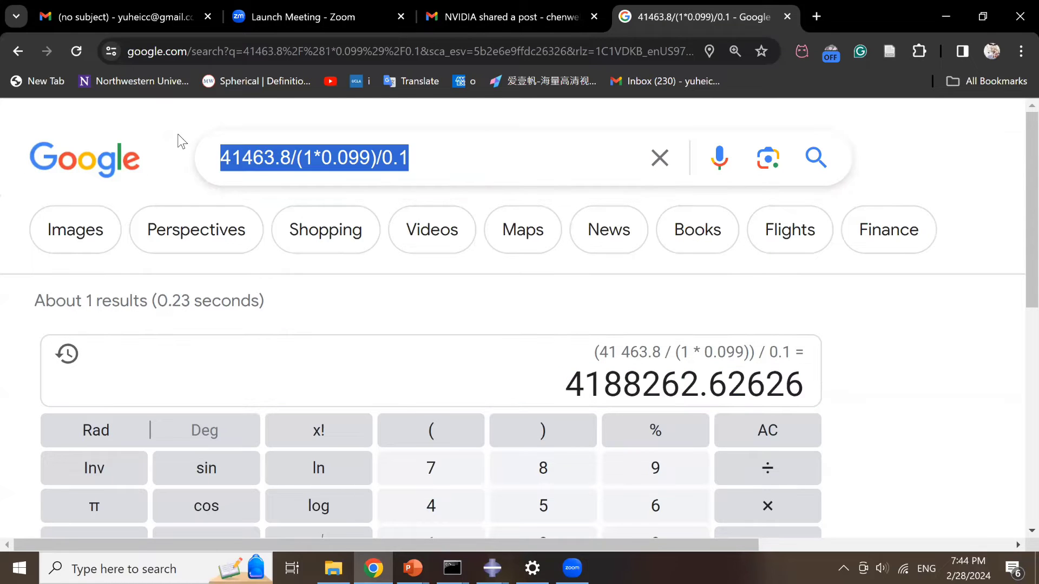
text(0.009*)
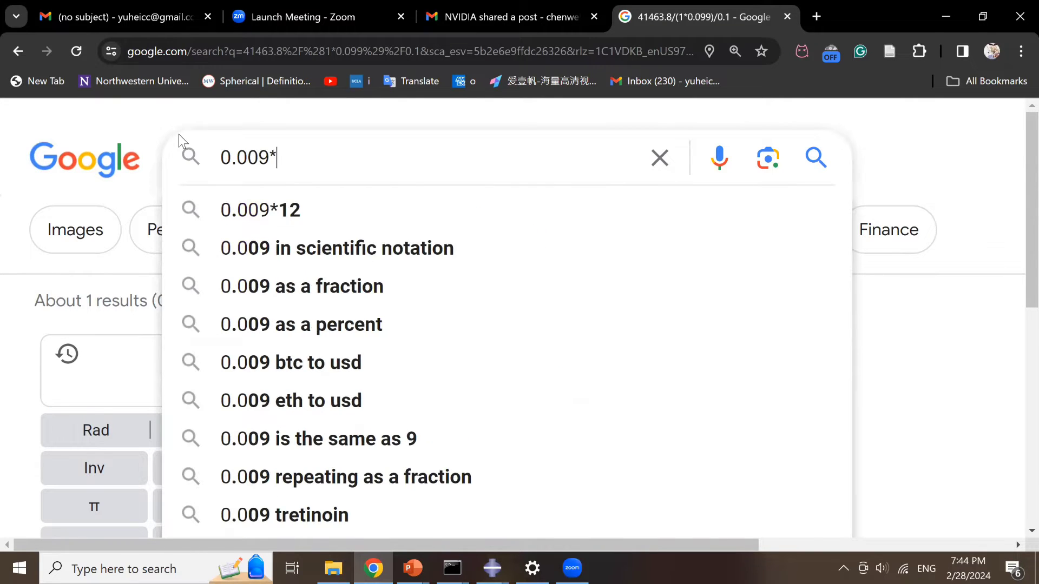
text(22)
key(Return)
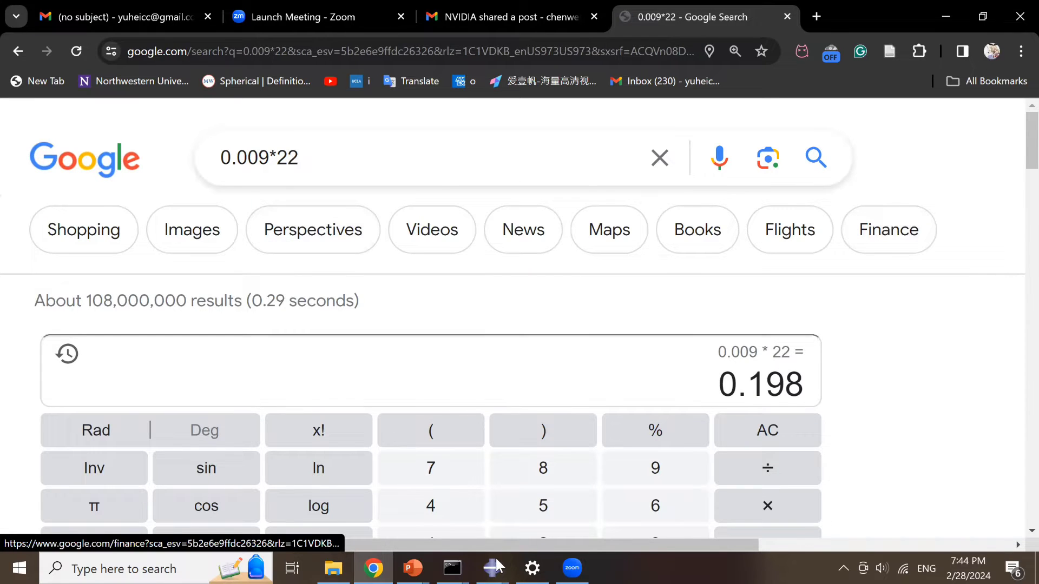
- Return to Abaqus and extrude the square profile of Part-2 to a depth of 0.198
mouse_move(496, 566)
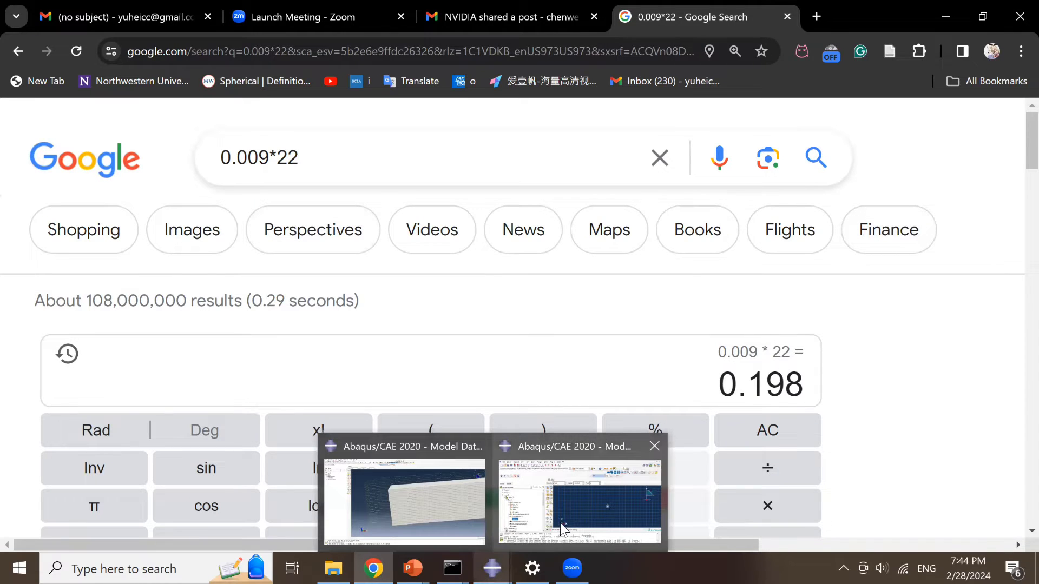
click(579, 511)
text(0.158)
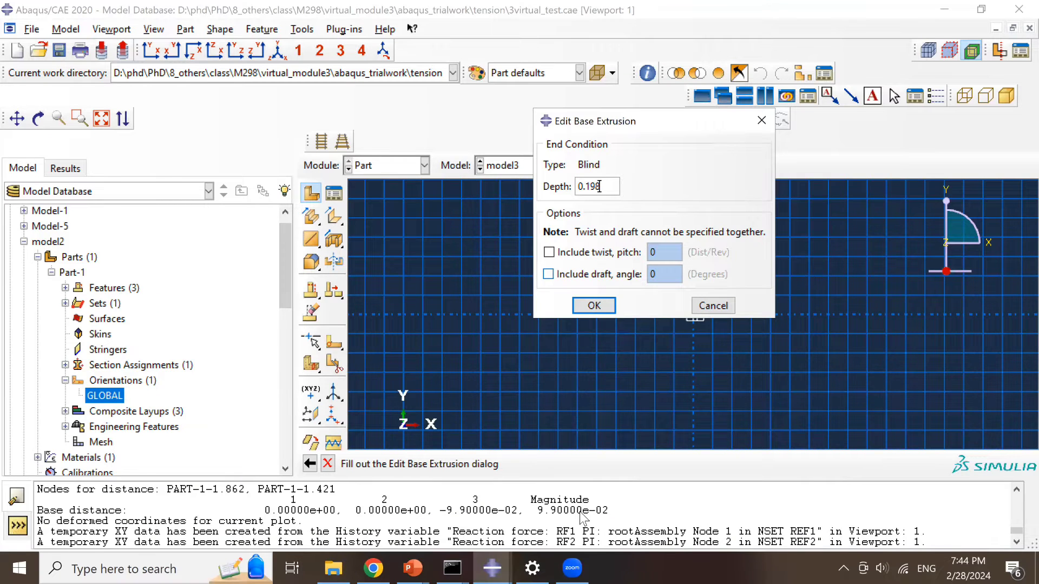
click(594, 304)
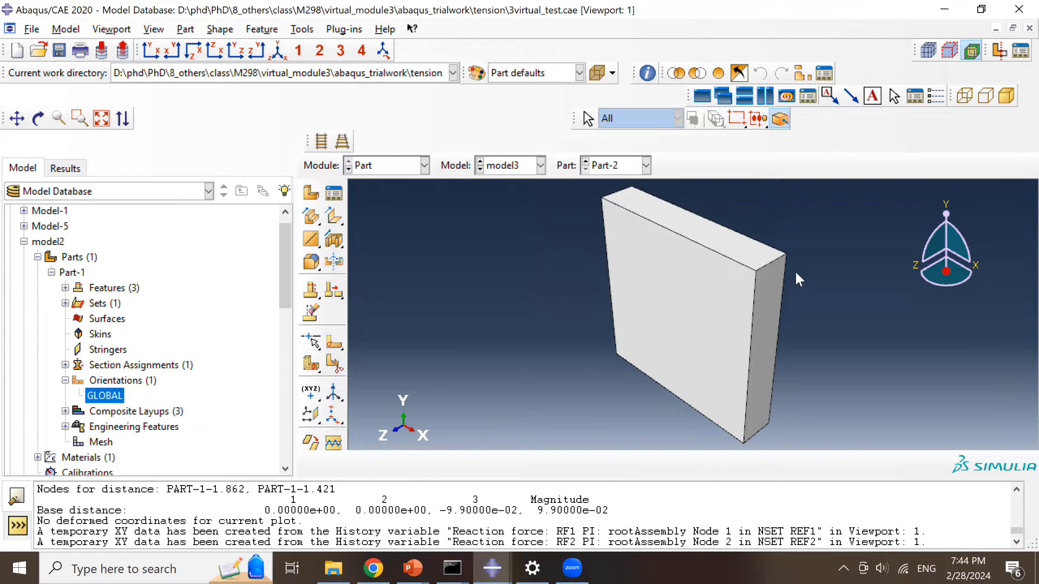
- Create a datum plane on Part-2 offset 0.009 from the XY principal plane
click(312, 418)
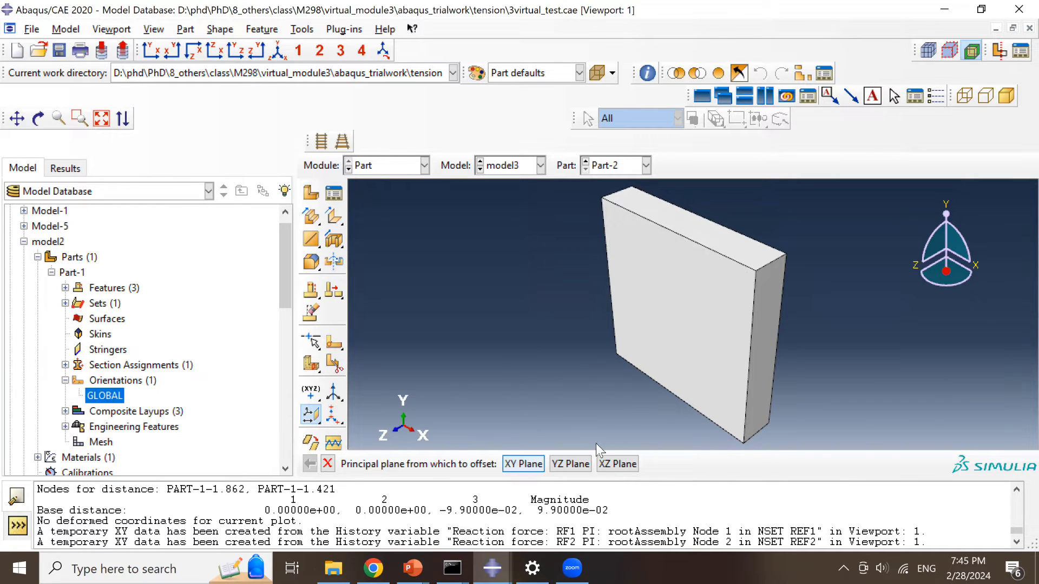
key(Return)
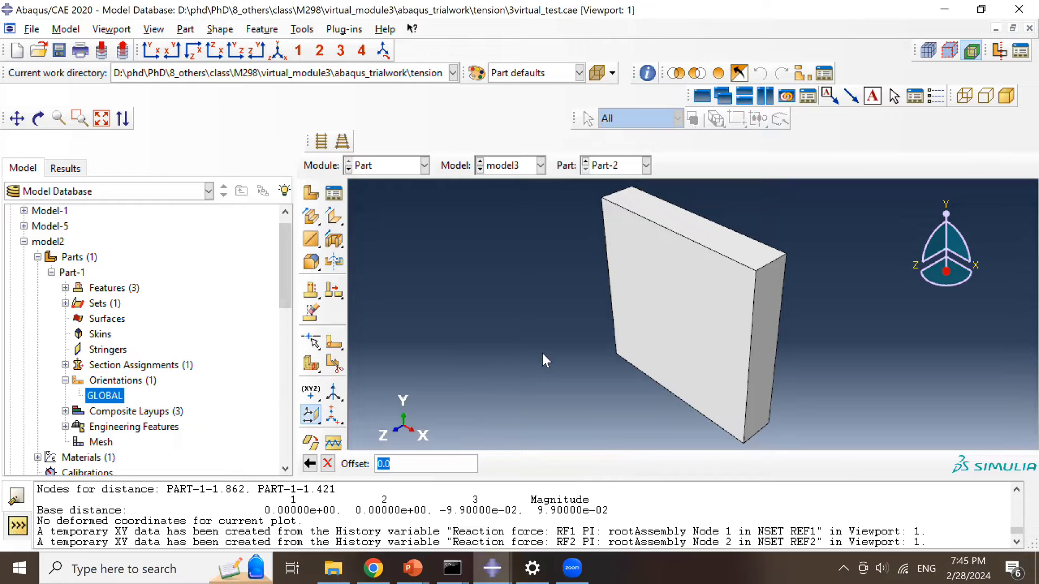
scroll(786, 259, down, 4)
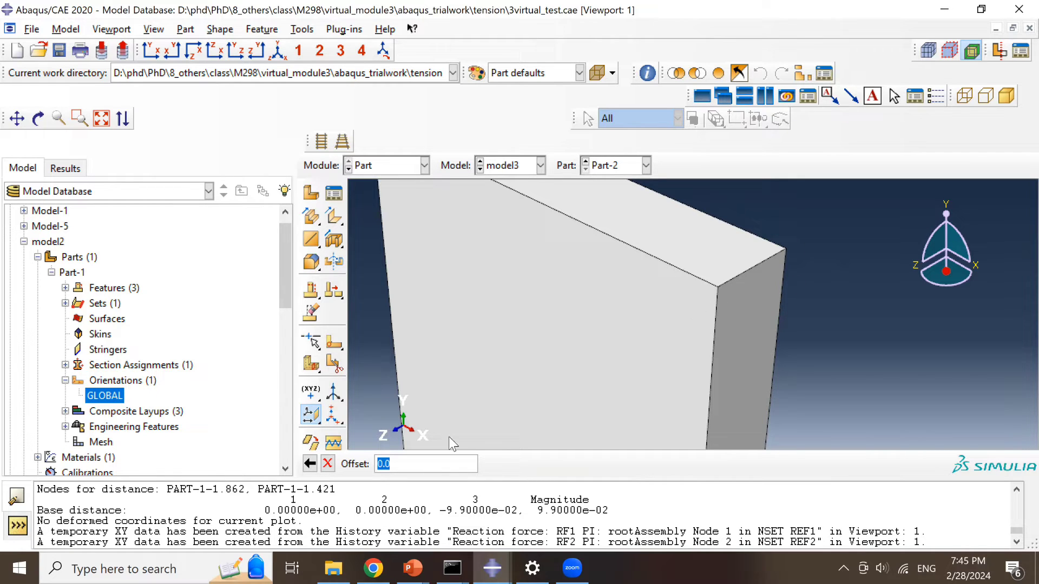
text(0.009)
scroll(509, 443, down, 2)
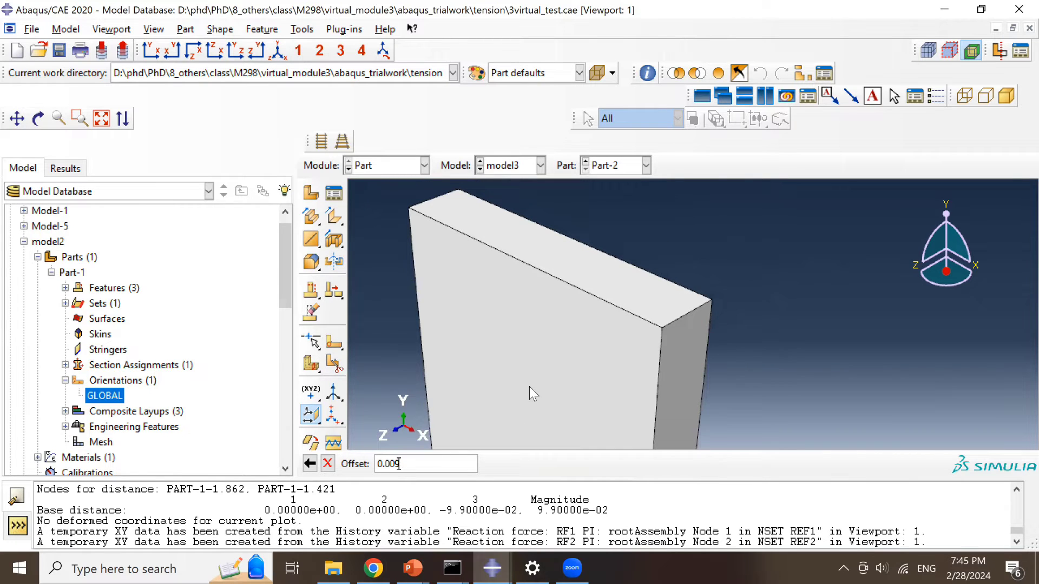
key(Return)
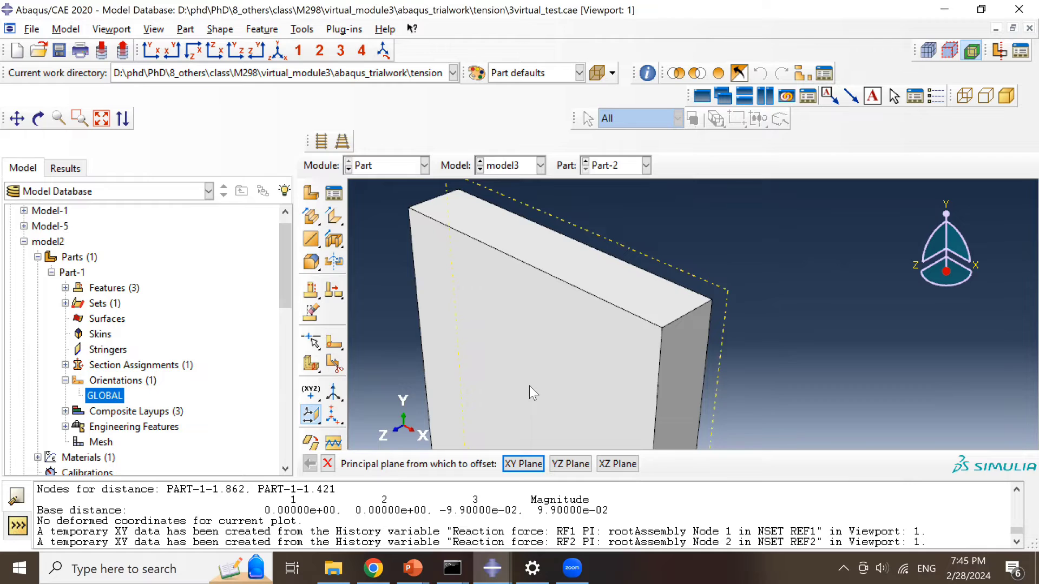
- Create two more datum planes on Part-2, offset 0.018 and 0.027 from the XY principal plane
key(Return)
text(0)
text(.018)
key(Return)
key(Return)
text(0.027)
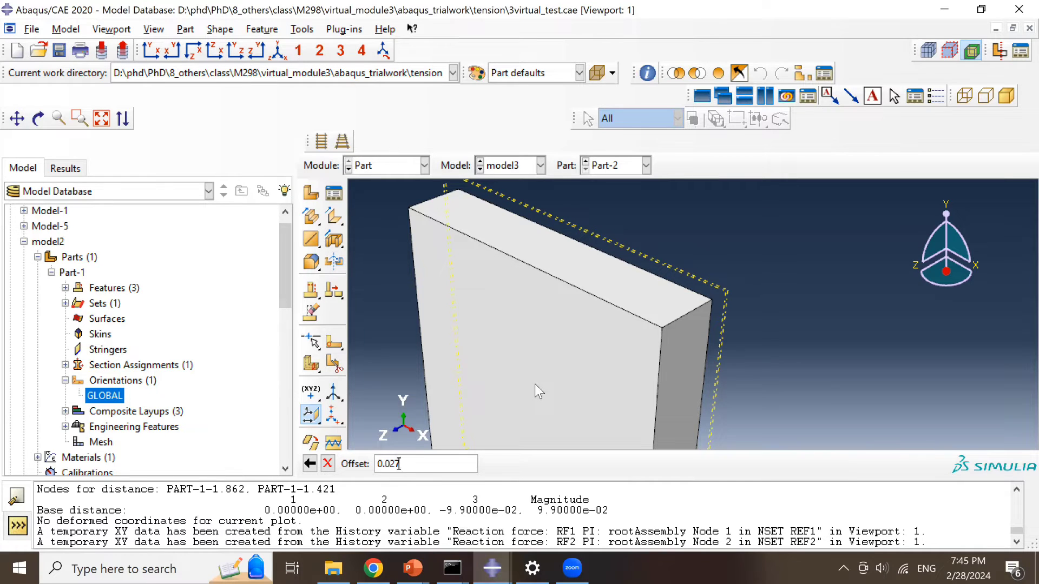
key(Return)
key(Escape)
- Partition the solid cell of Part-2 with the datum plane offset 0.009 from the XY plane
scroll(714, 248, up, 3)
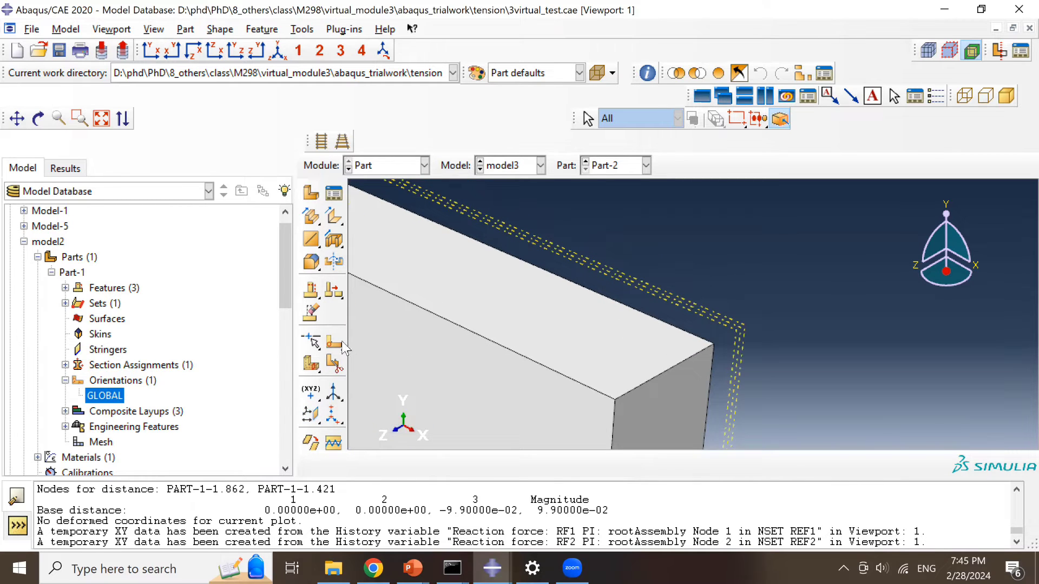
click(310, 366)
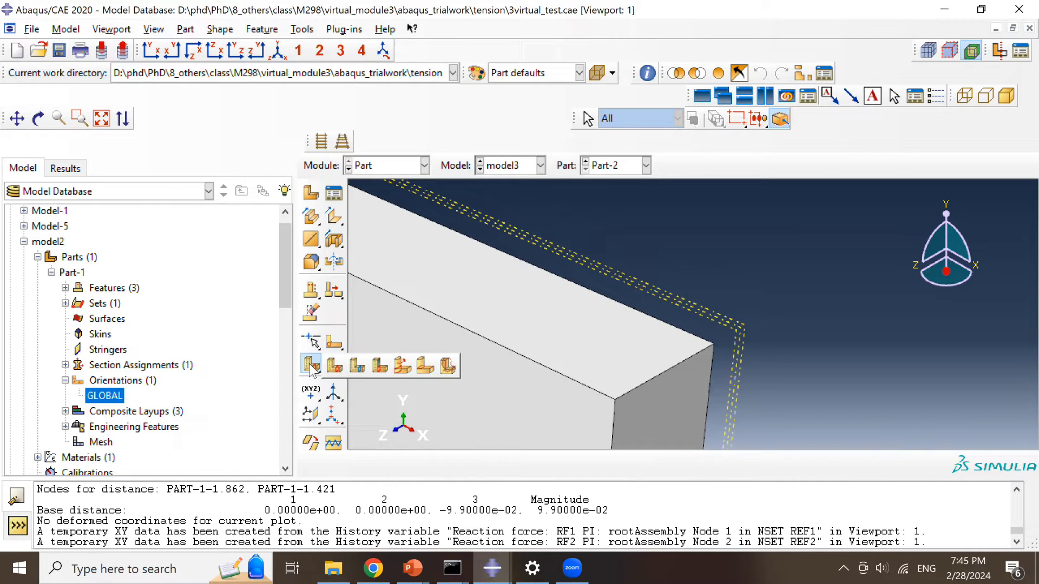
click(356, 366)
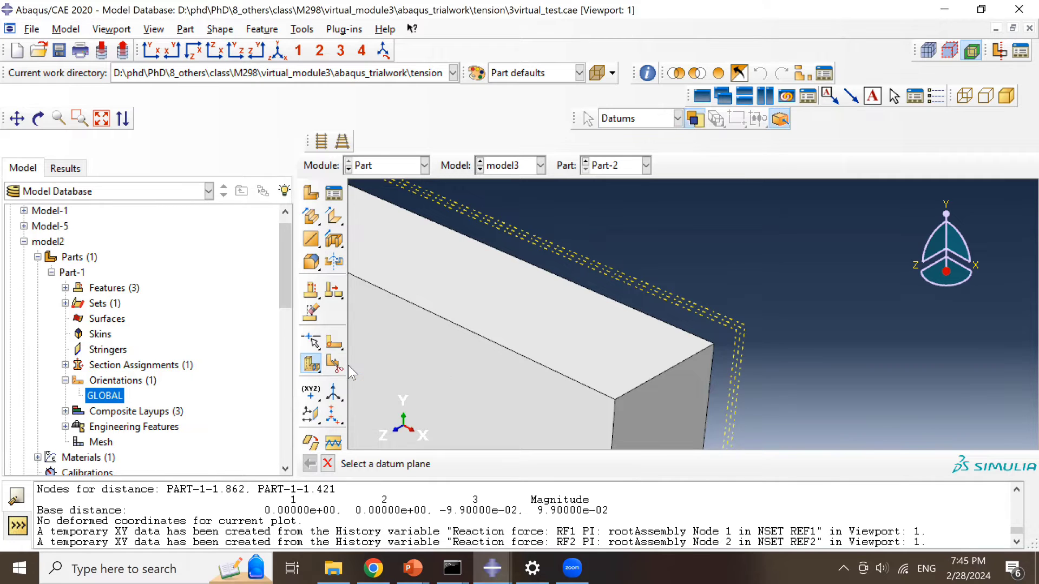
scroll(532, 361, down, 2)
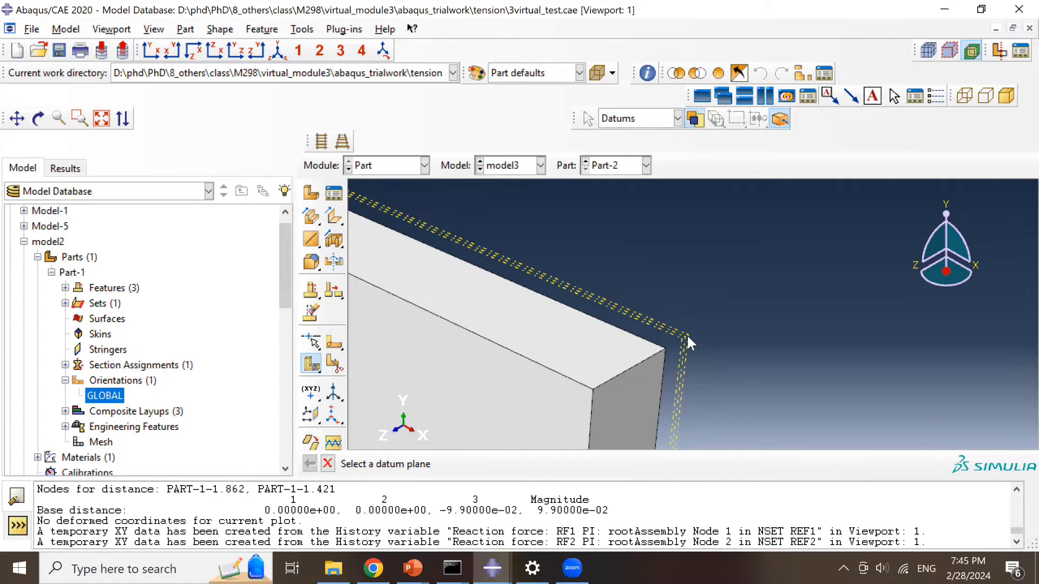
scroll(686, 333, up, 2)
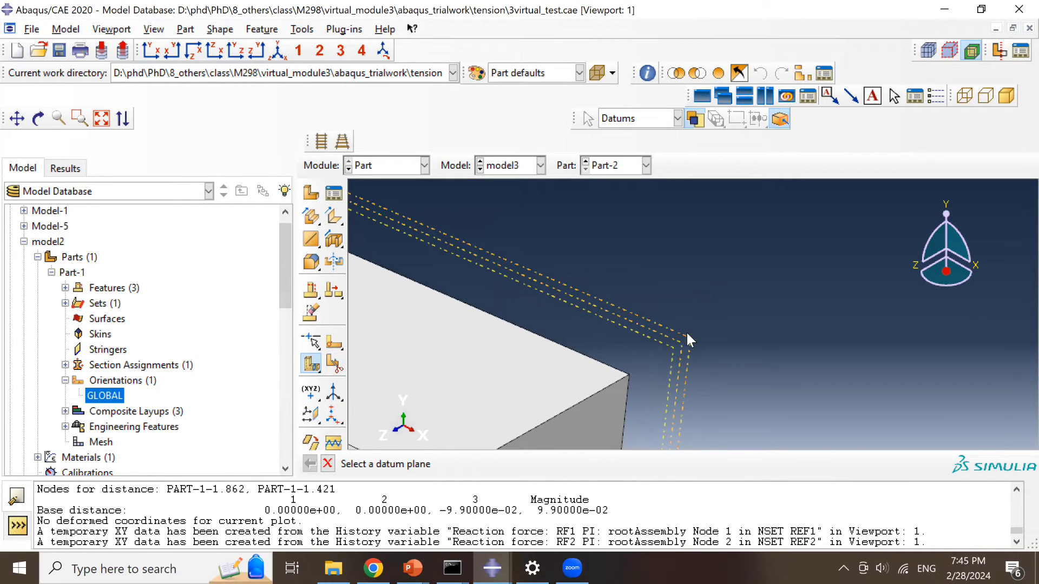
click(689, 342)
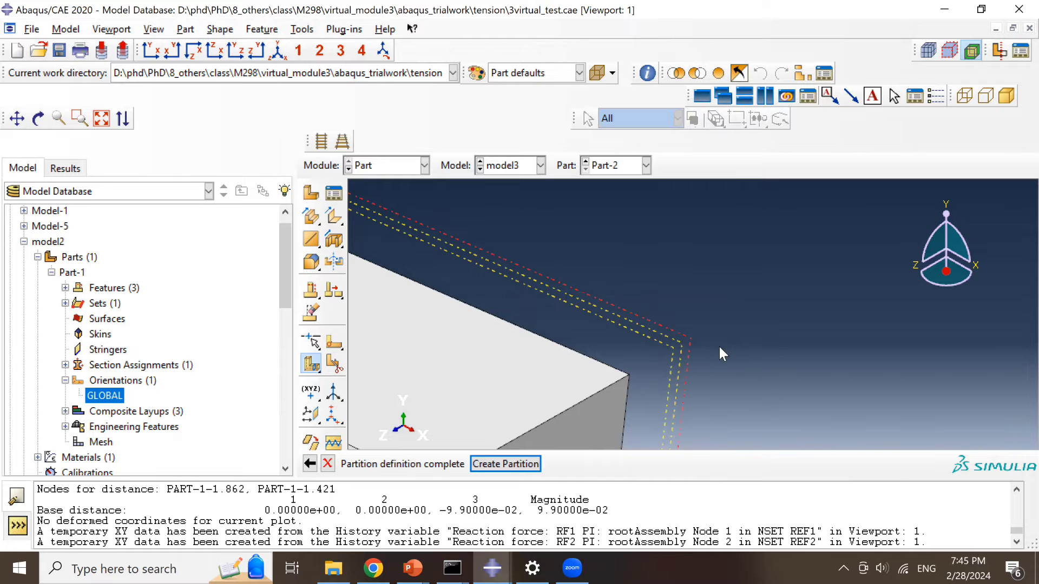
middle_click(719, 346)
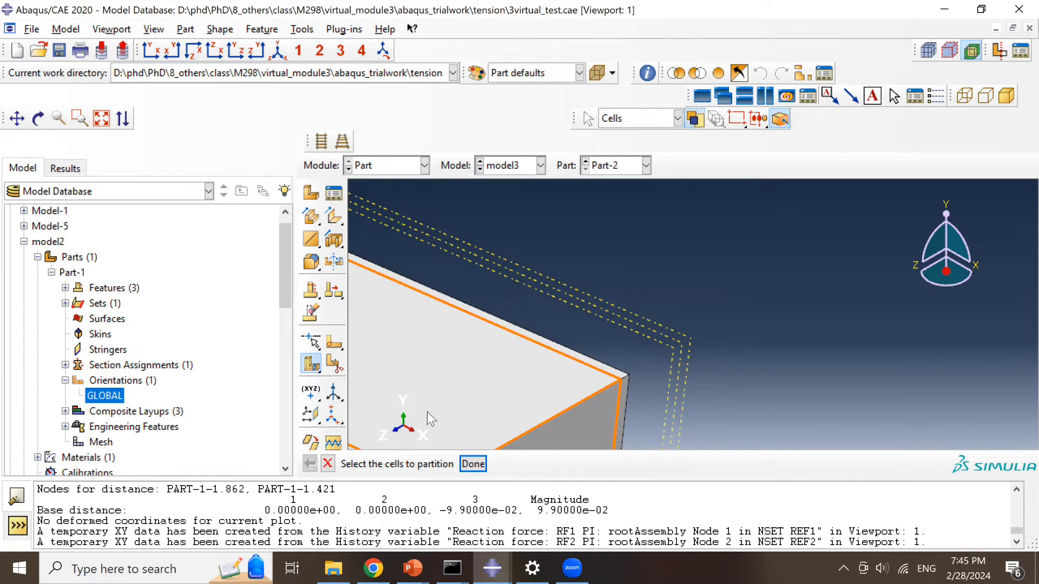
- Partition the remaining thick cell of Part-2 with the datum planes at 0.018 and 0.027
click(716, 359)
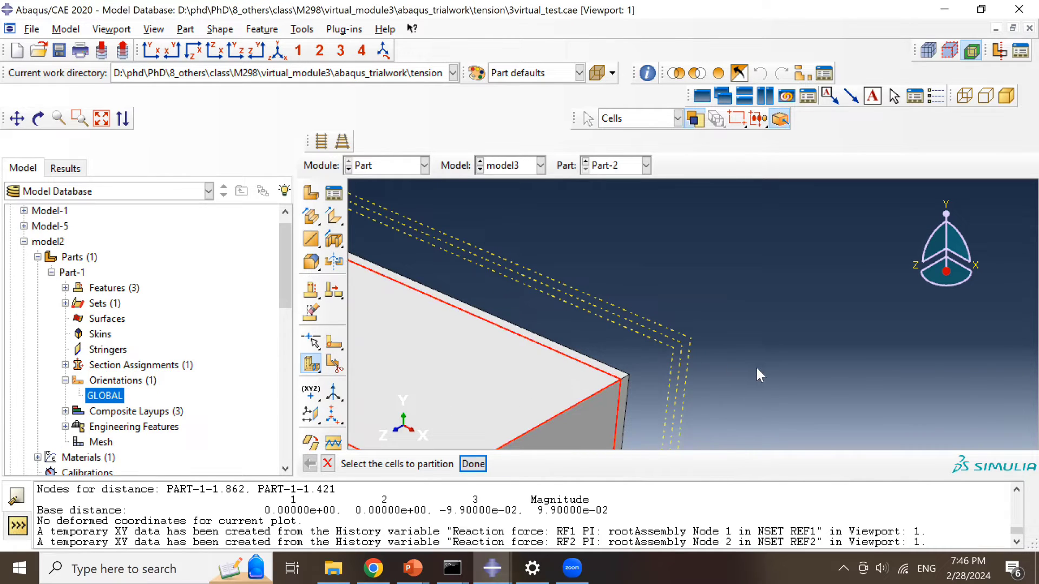
middle_click(722, 358)
click(682, 349)
middle_click(708, 353)
click(550, 405)
middle_click(709, 376)
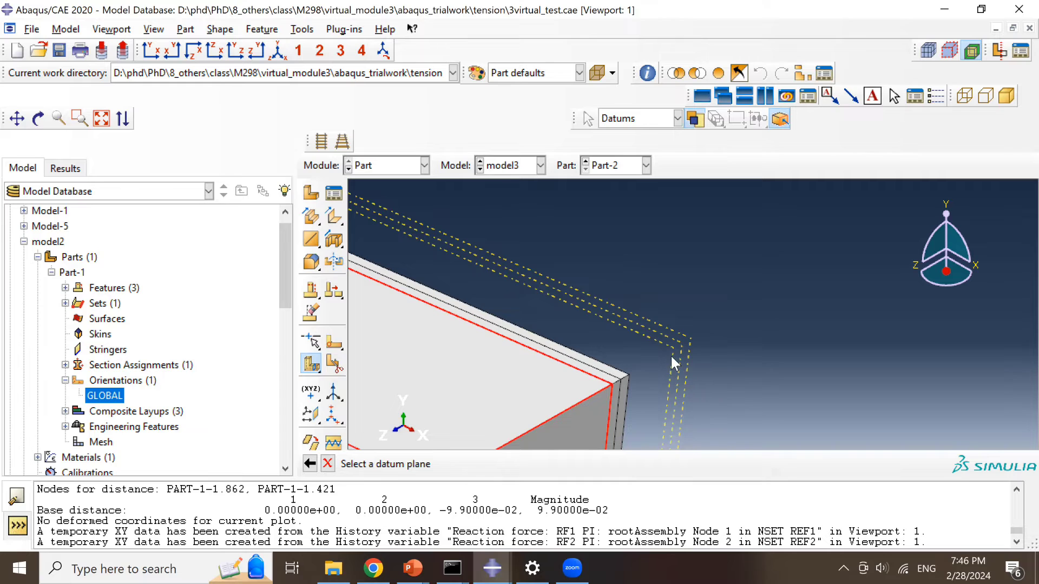
click(676, 361)
middle_click(716, 362)
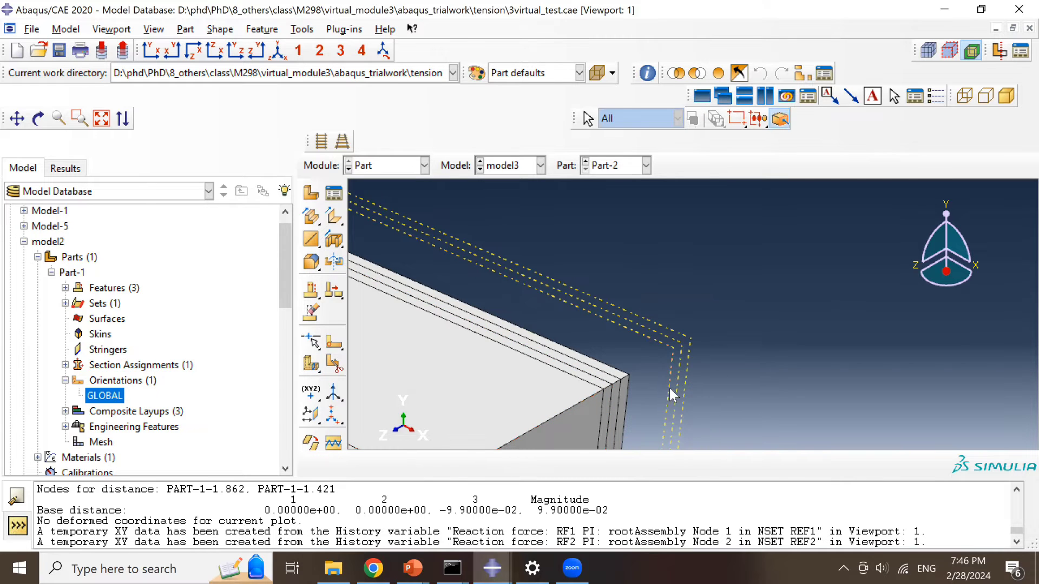
scroll(661, 380, up, 3)
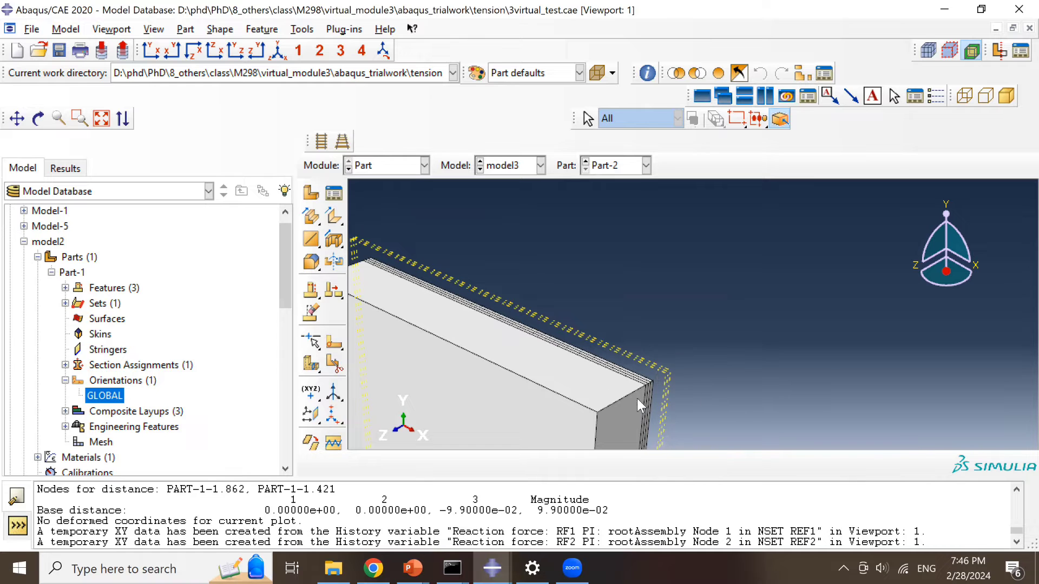
- Display the fully partitioned Part-1 of model3 and switch to the Property module
click(606, 165)
click(606, 182)
scroll(761, 261, down, 10)
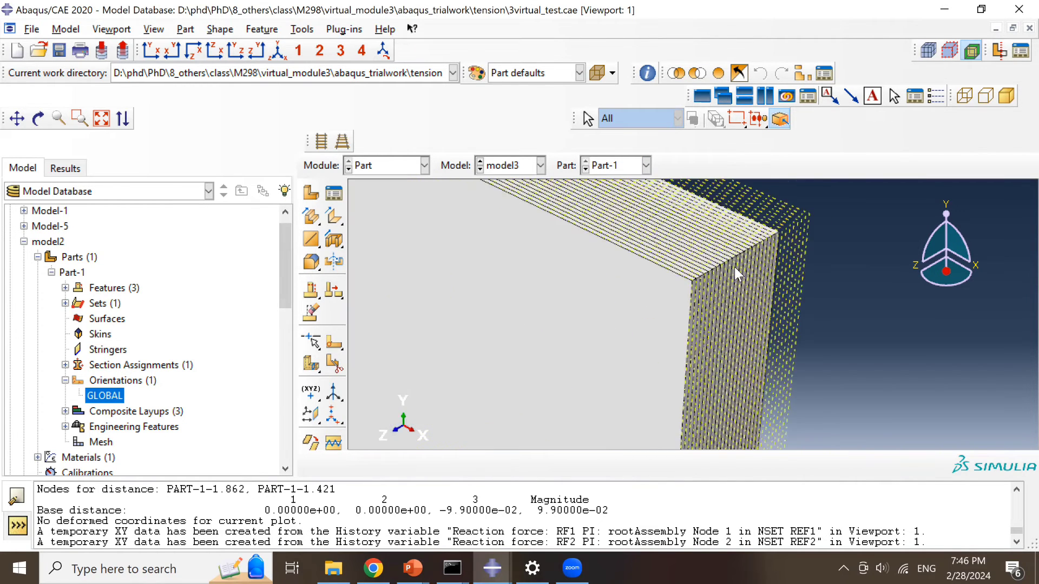
scroll(735, 268, down, 3)
ctrl+alt+drag(667, 319, 793, 262)
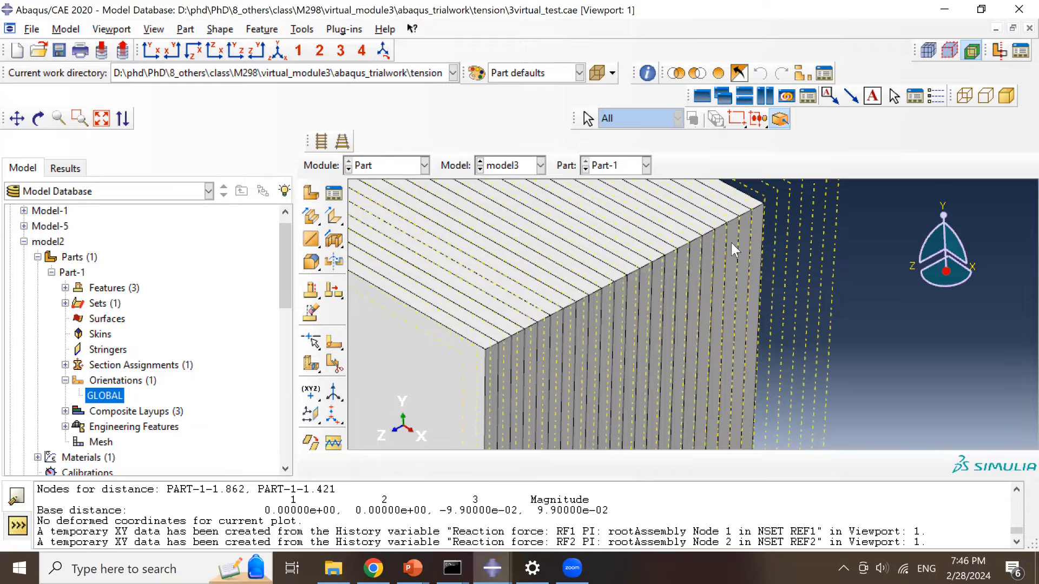
click(383, 172)
click(373, 196)
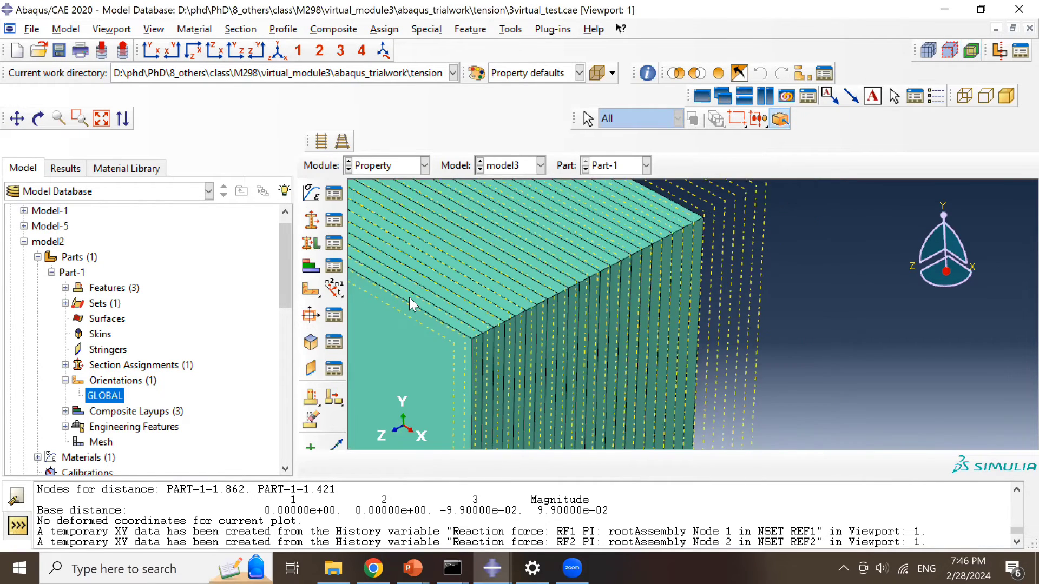
scroll(407, 301, down, 5)
ctrl+alt+middle_drag(435, 309, 649, 307)
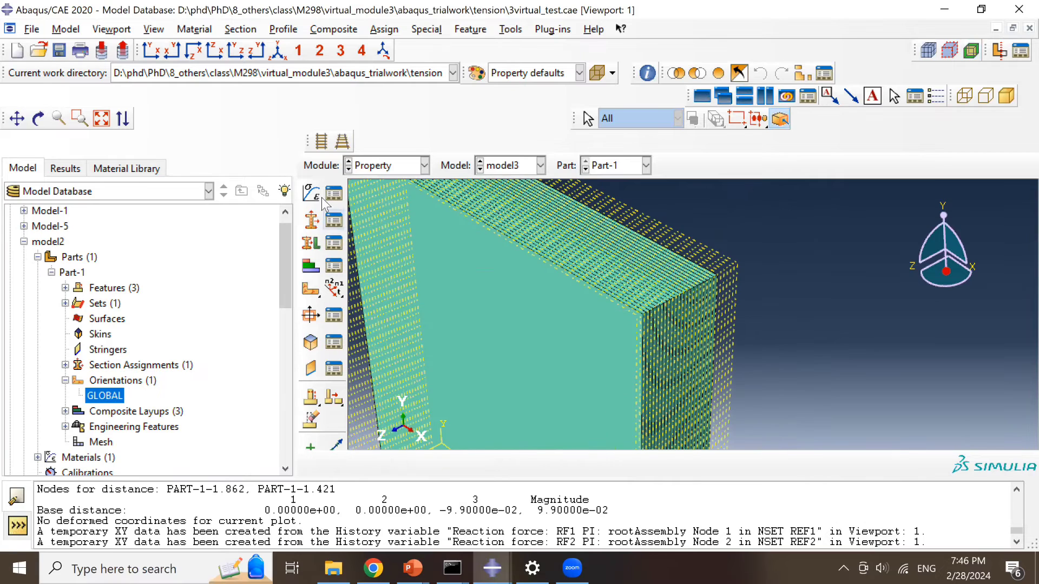
- Review the elastic engineering constants of Material-1 and close the material definition without changes
click(334, 194)
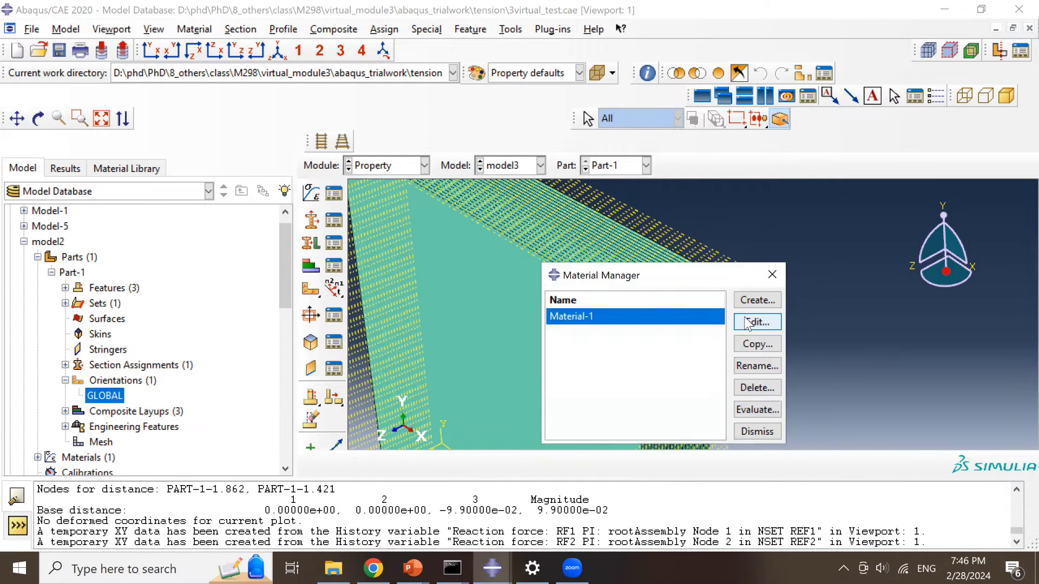
click(749, 323)
click(241, 418)
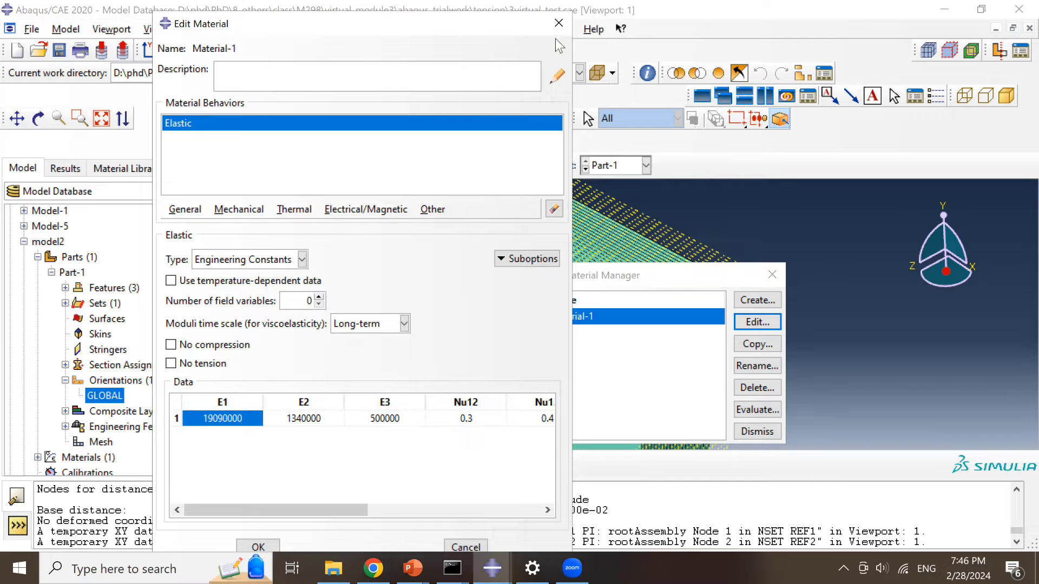
click(559, 22)
click(772, 274)
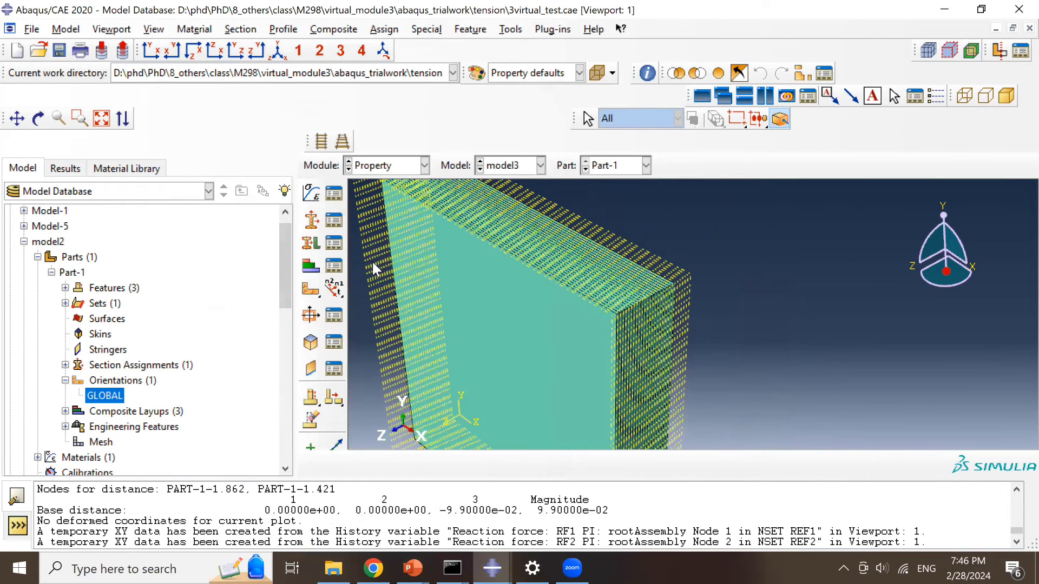
- Open the 22-ply solid layup CompositeLayup-3 for editing, keeping the part visible beside it
click(334, 265)
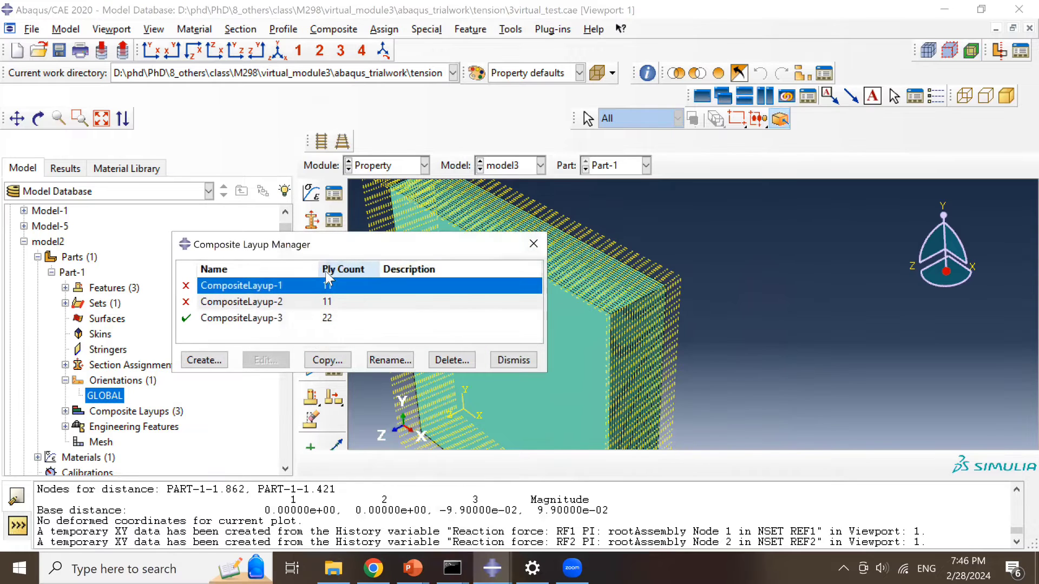
click(263, 321)
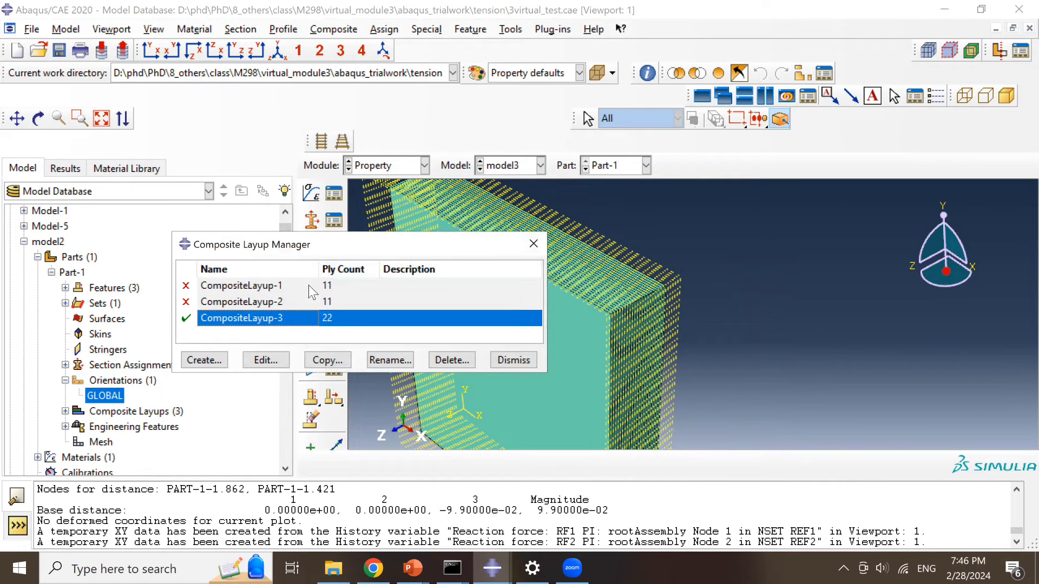
drag(358, 239, 362, 235)
drag(670, 82, 677, 76)
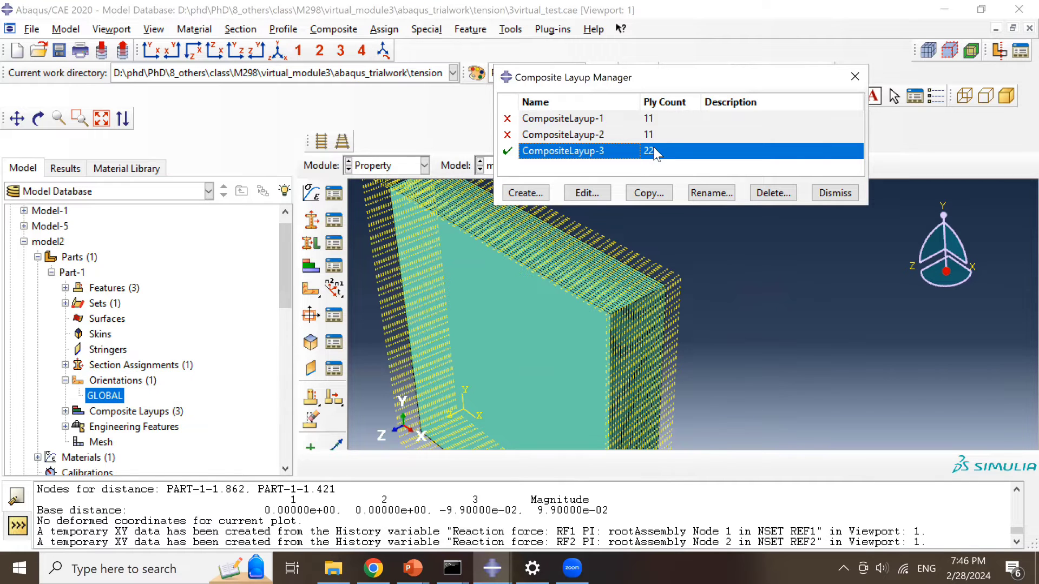
click(588, 193)
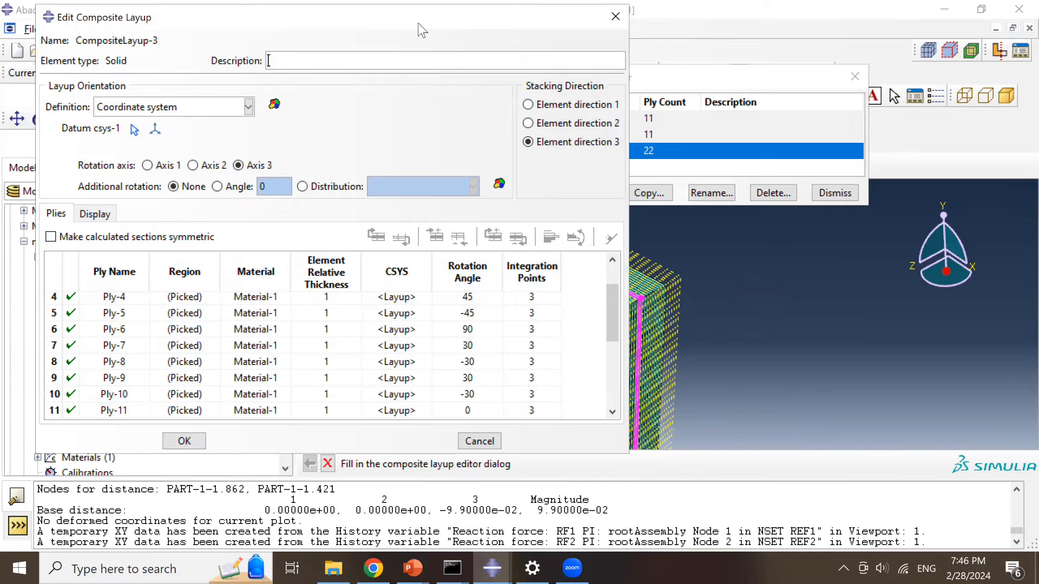
drag(418, 23, 297, 46)
- Highlight the regions assigned to Ply-4, Ply-5 and Ply-6 on the part to check their positions
click(80, 324)
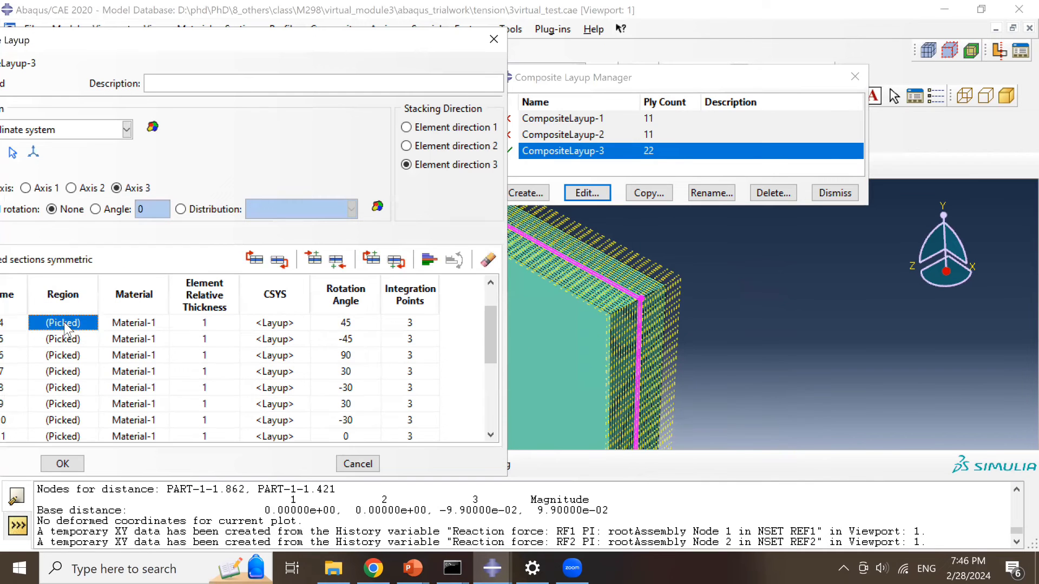
scroll(655, 296, up, 5)
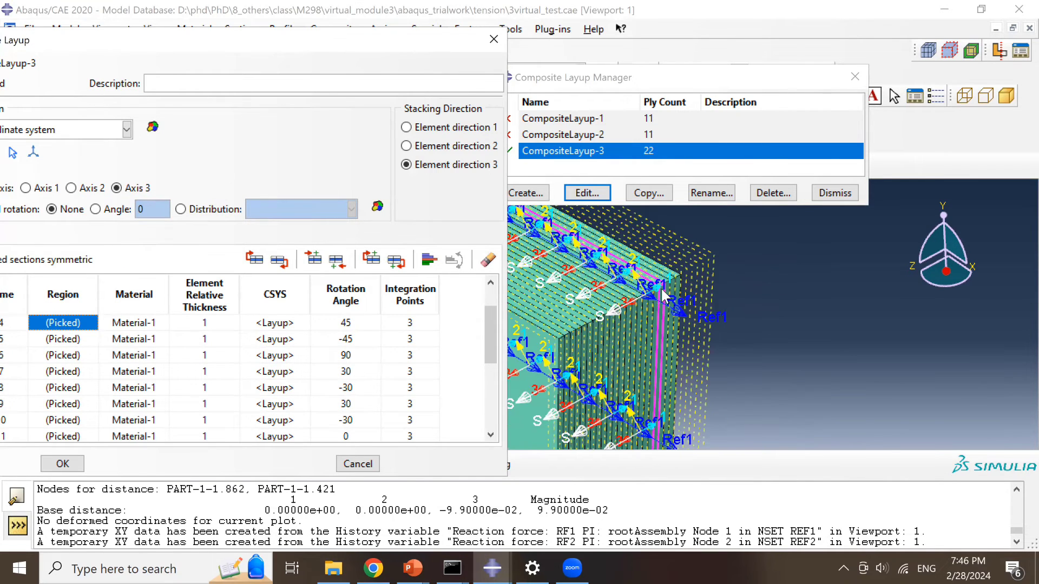
scroll(654, 280, up, 3)
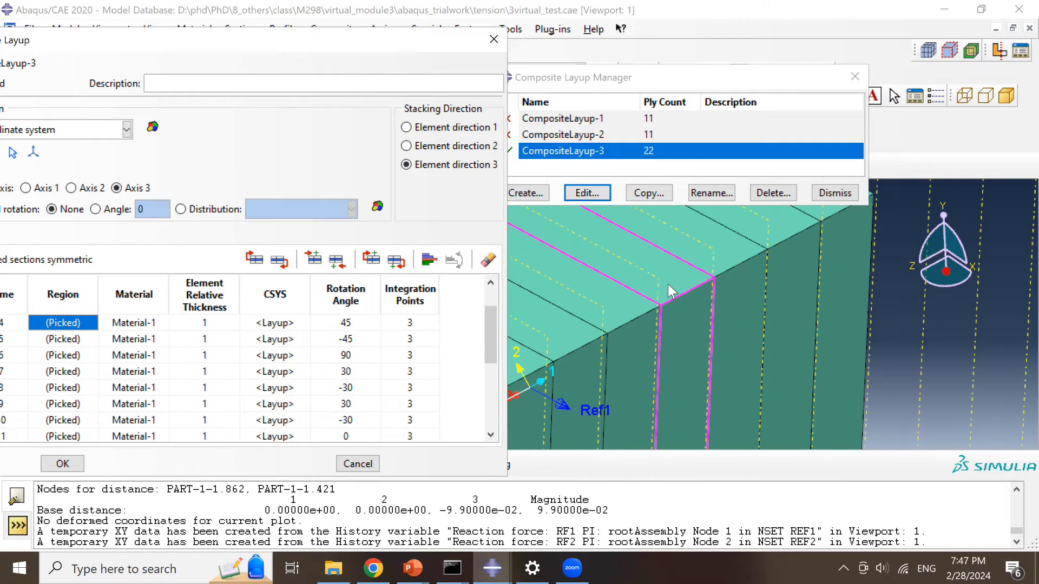
click(58, 341)
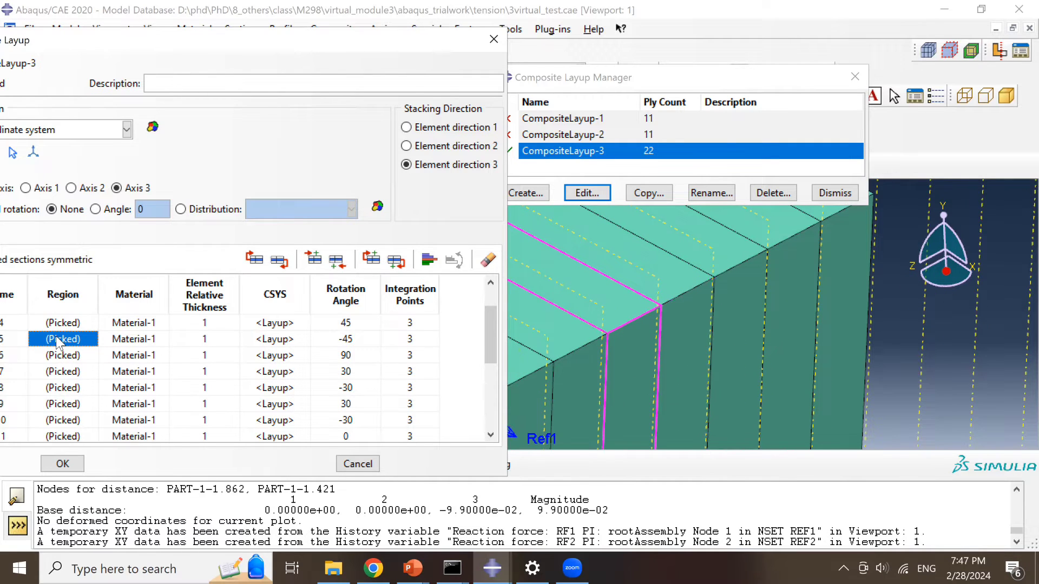
click(76, 357)
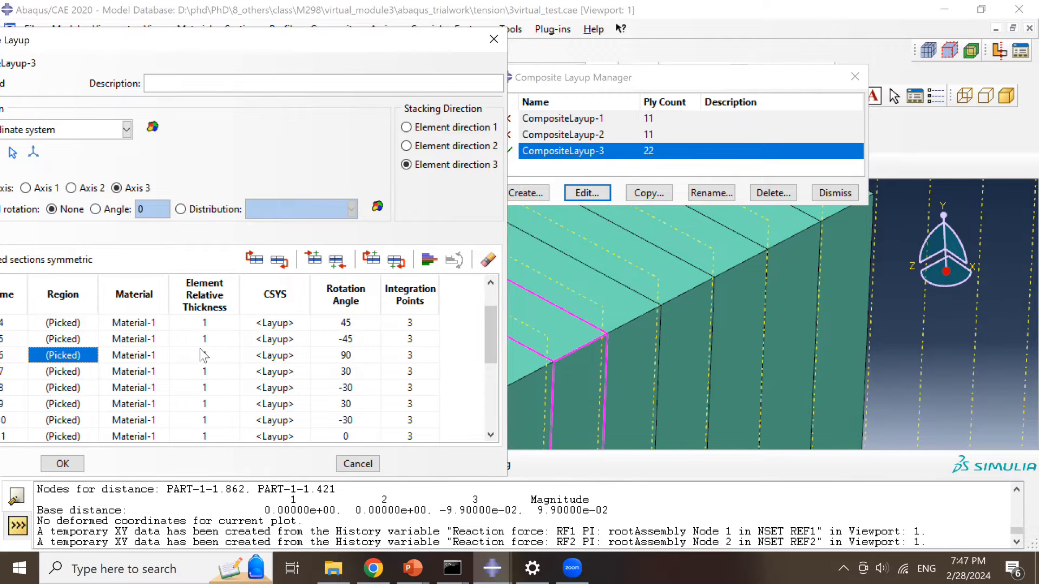
- Examine the material, element relative thickness, rotation angle and CSYS assigned to the plies of CompositeLayup-3
scroll(179, 352, up, 3)
click(135, 295)
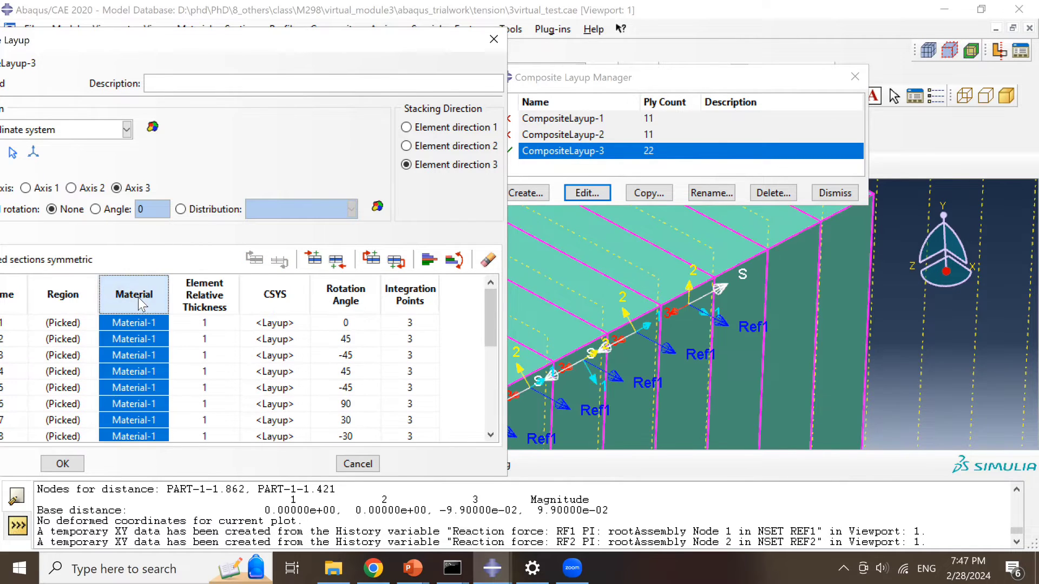
scroll(634, 338, down, 5)
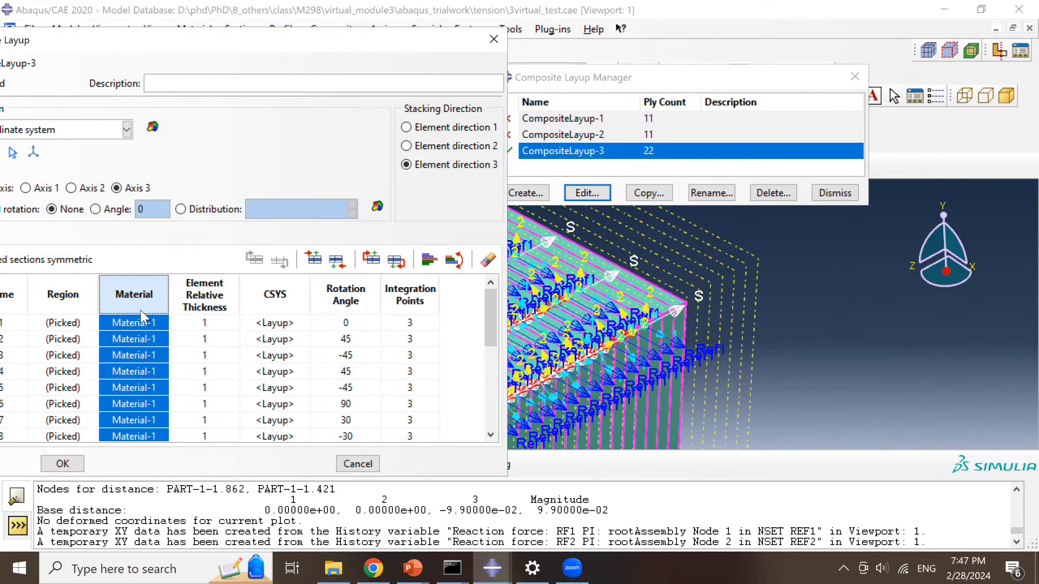
click(200, 309)
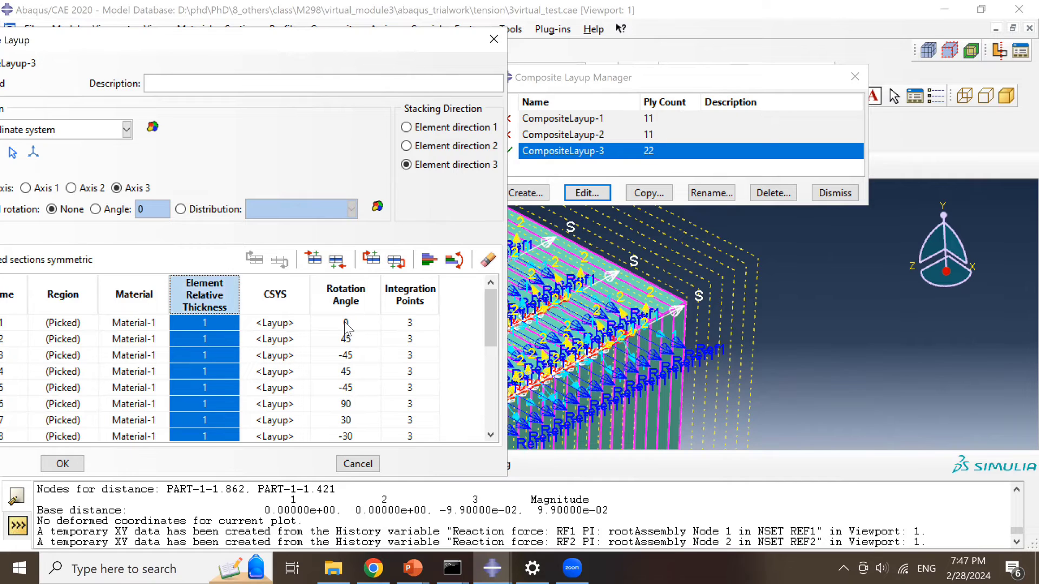
click(357, 303)
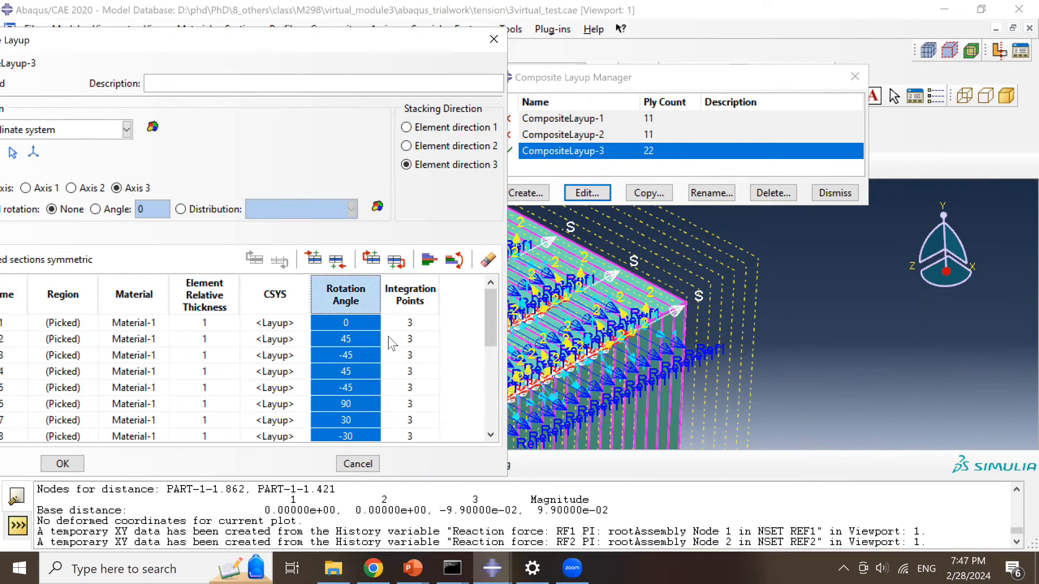
click(280, 323)
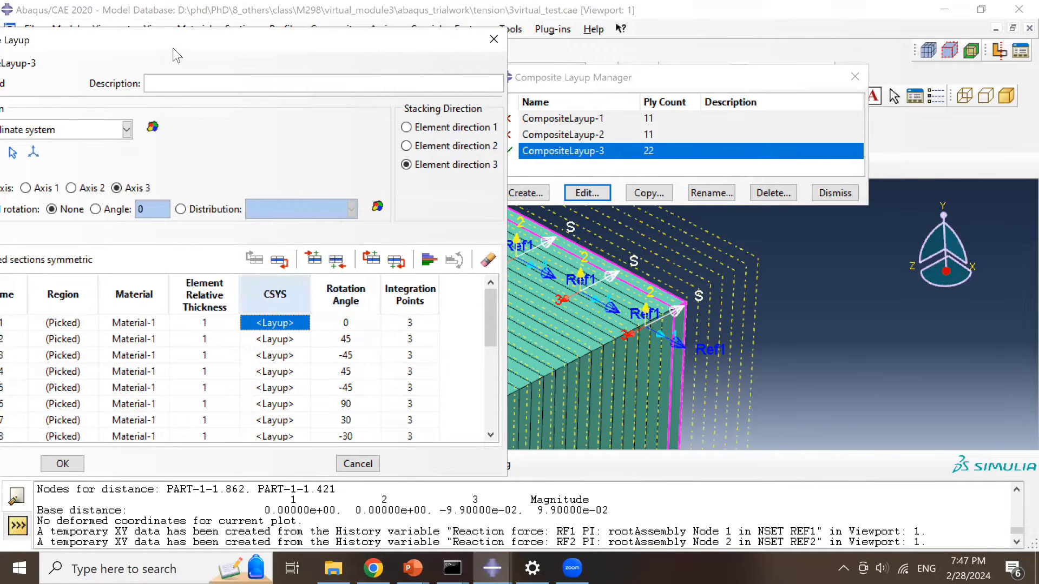
drag(183, 40, 431, 51)
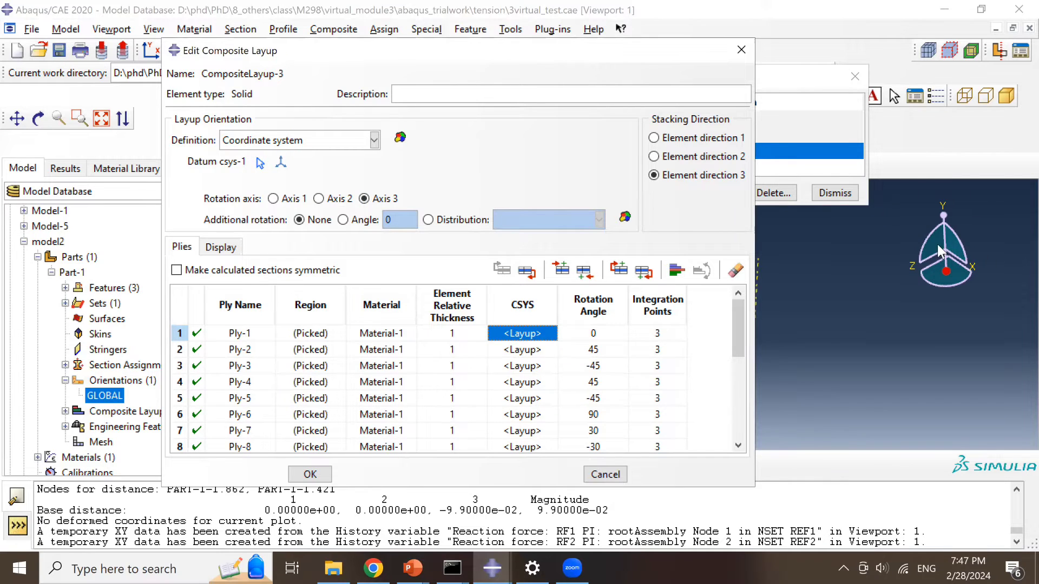
drag(410, 53, 276, 47)
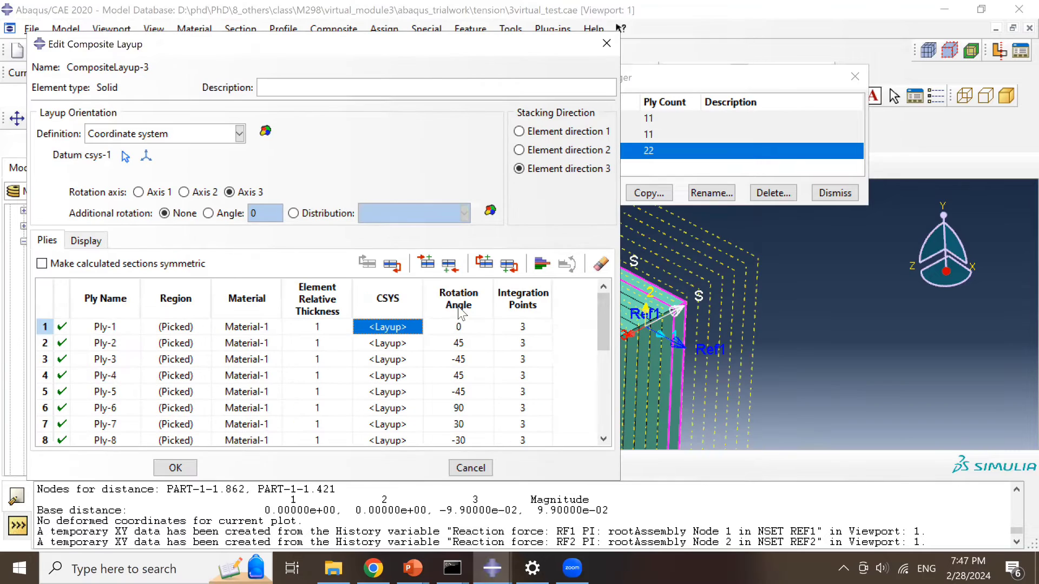
- Highlight the regions assigned to Ply-1 through Ply-5 one by one on the part to check their positions
click(188, 345)
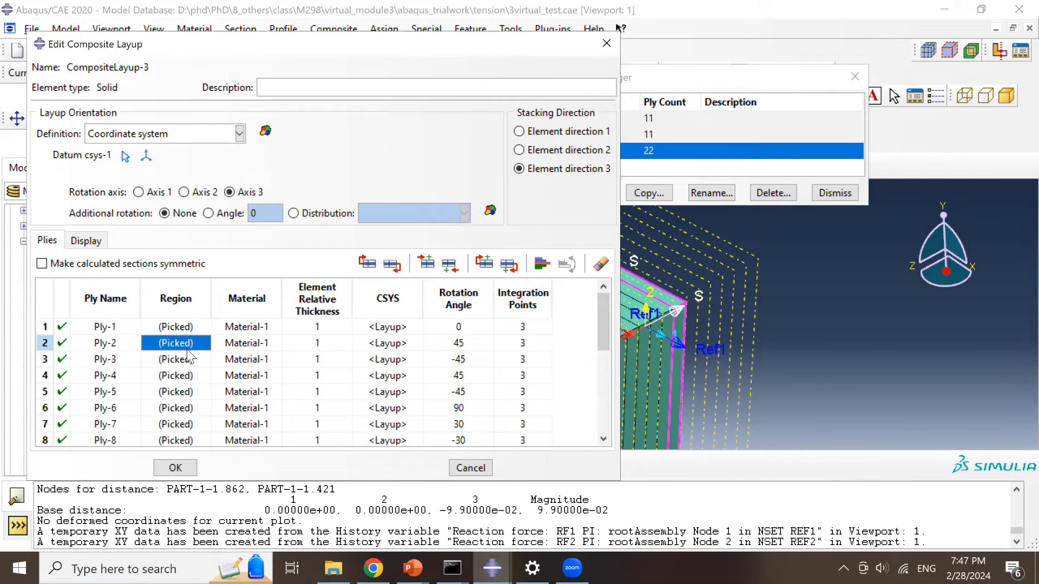
scroll(188, 357, down, 3)
scroll(188, 357, down, 2)
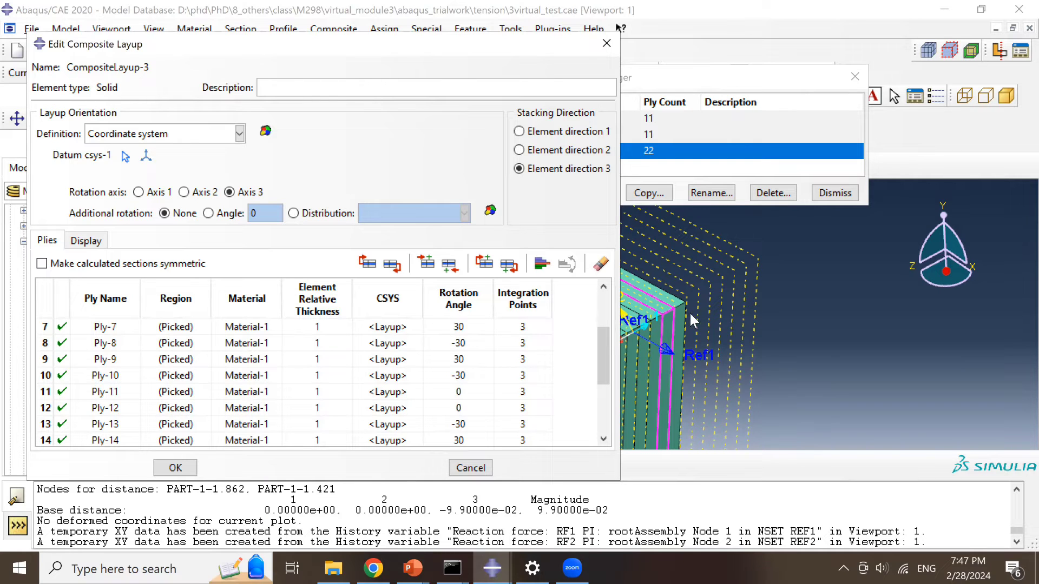
scroll(198, 381, up, 3)
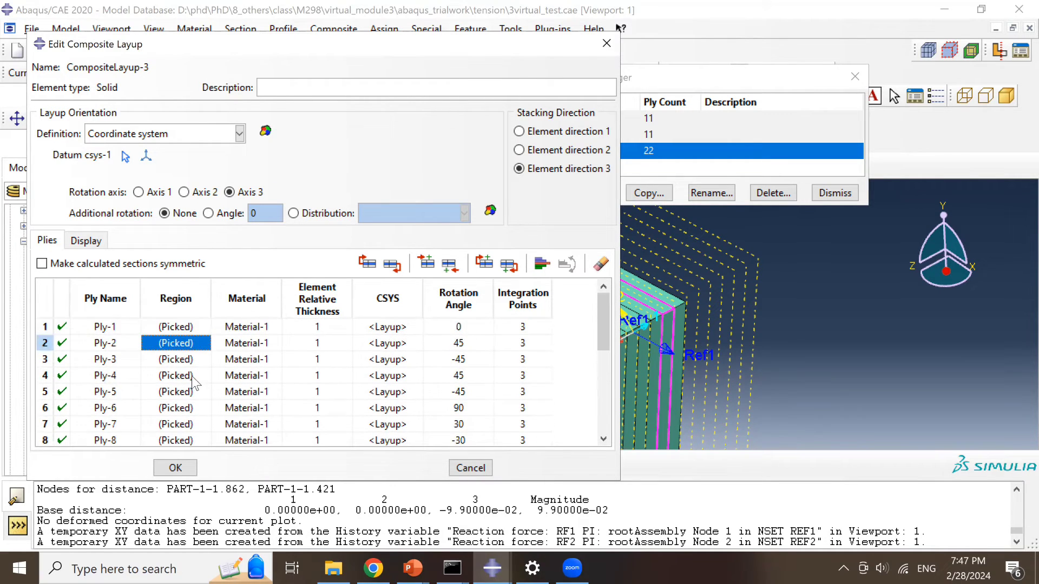
click(180, 328)
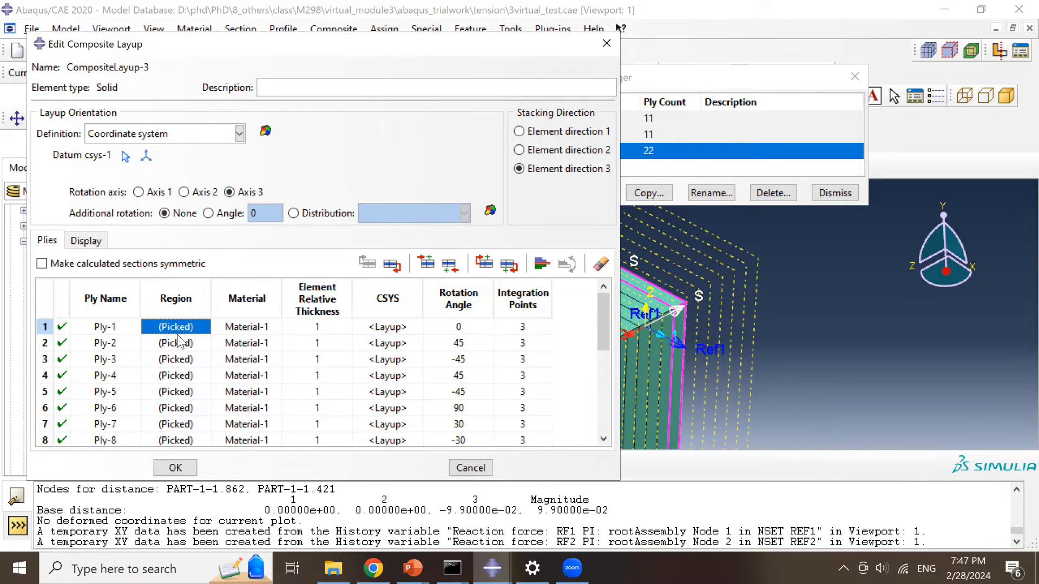
click(179, 345)
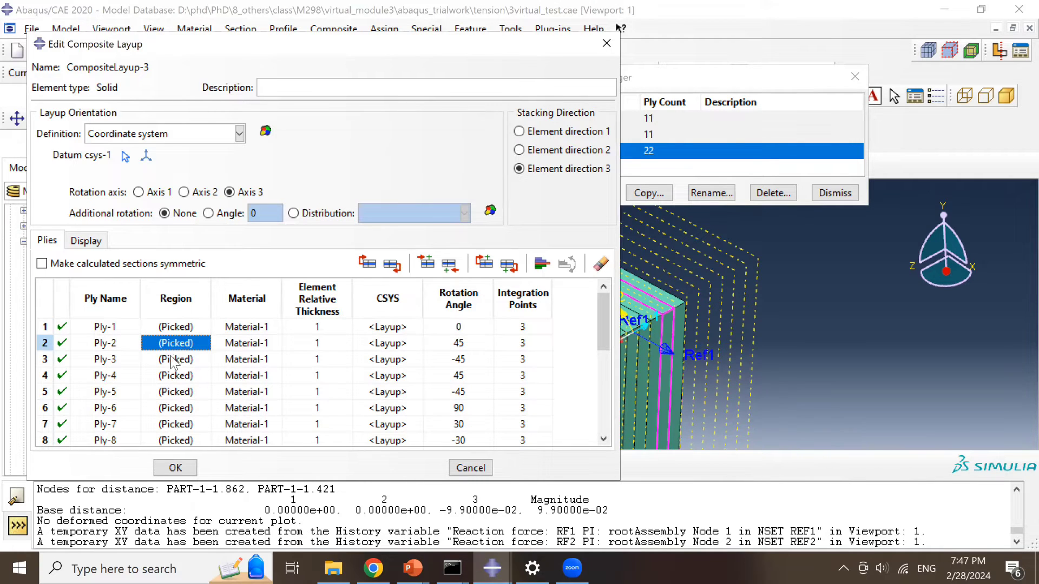
click(173, 359)
click(174, 375)
click(175, 392)
ctrl+alt+middle_drag(734, 340, 949, 312)
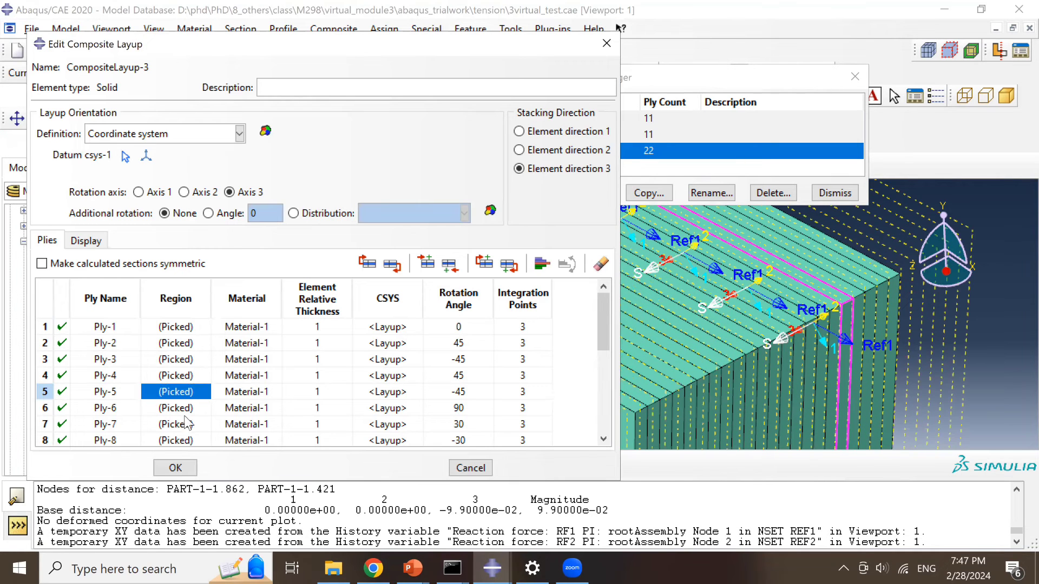
- Continue highlighting the ply regions from Ply-6 onwards through the thickness, ending with Ply-20, Ply-21 and Ply-22
click(179, 411)
click(171, 425)
scroll(169, 424, down, 1)
click(170, 411)
scroll(171, 412, down, 1)
click(171, 411)
scroll(170, 411, down, 2)
click(170, 411)
scroll(170, 411, down, 1)
click(171, 411)
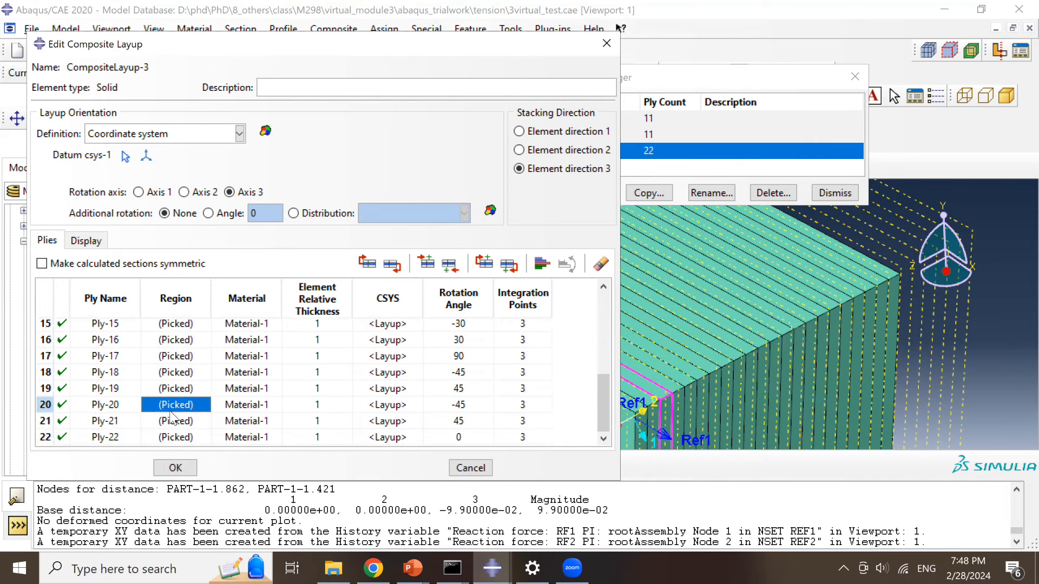
click(172, 419)
click(177, 435)
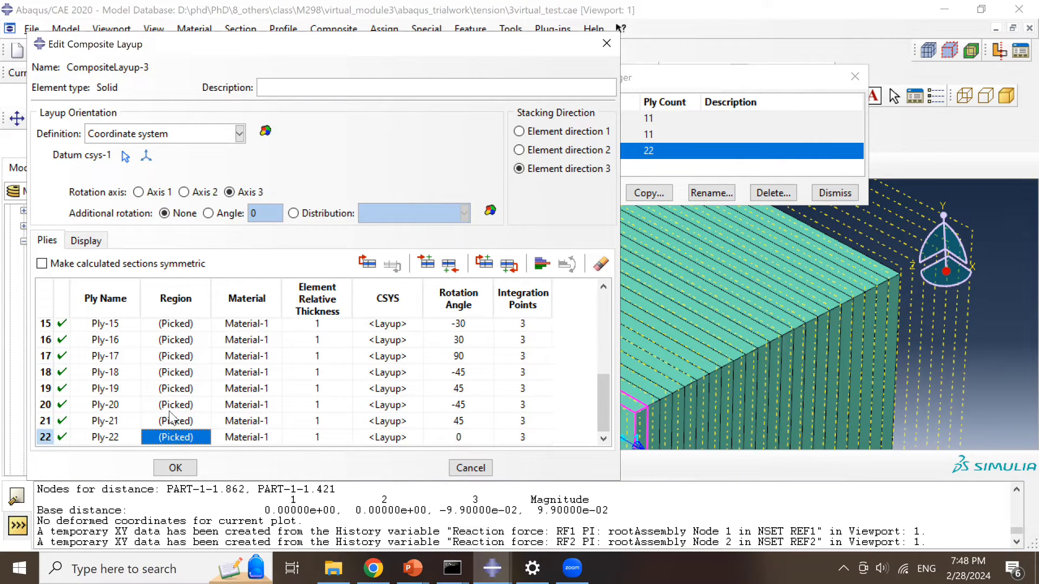
- Step back through the ply regions from Ply-22 towards Ply-1, highlighting several of them on the part
click(172, 387)
click(176, 355)
scroll(178, 349, up, 5)
click(179, 353)
click(181, 341)
click(184, 329)
click(184, 343)
click(185, 359)
click(186, 391)
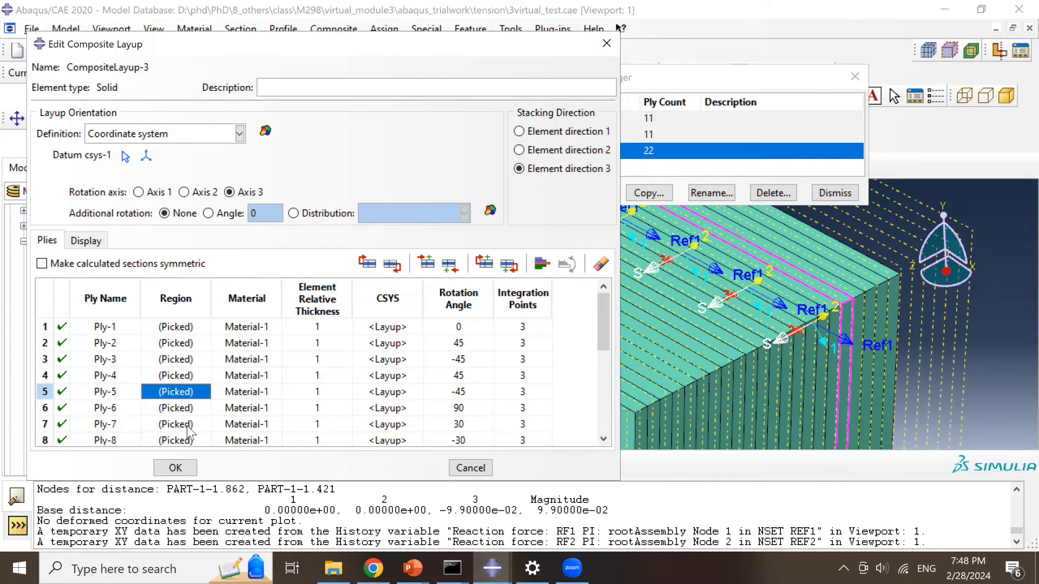
click(184, 424)
click(181, 392)
click(182, 359)
click(182, 327)
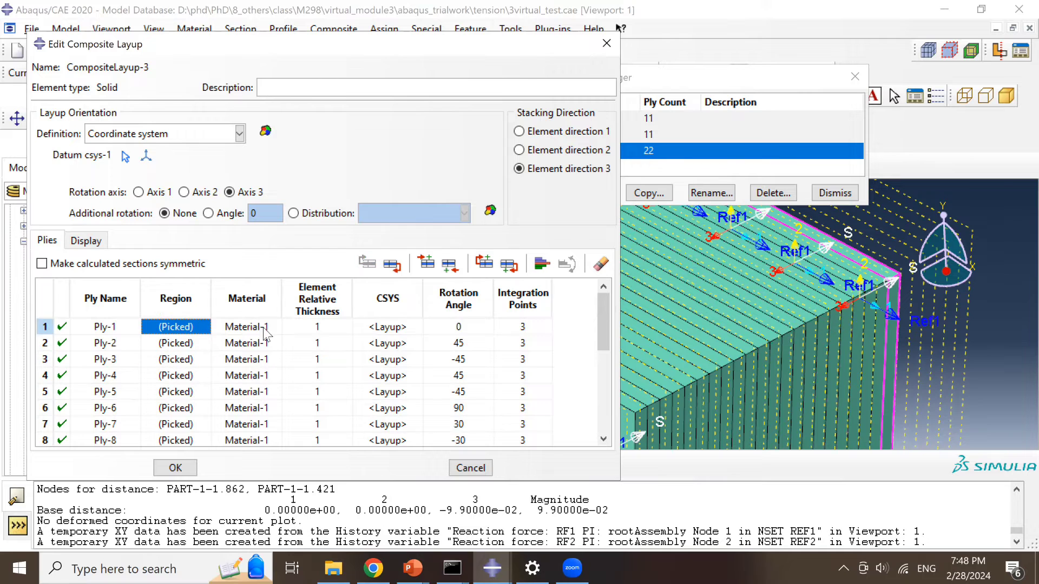
- Close CompositeLayup-3 and the layup manager without changes, and display model3's assembly in the Assembly module
click(606, 42)
click(853, 75)
click(426, 164)
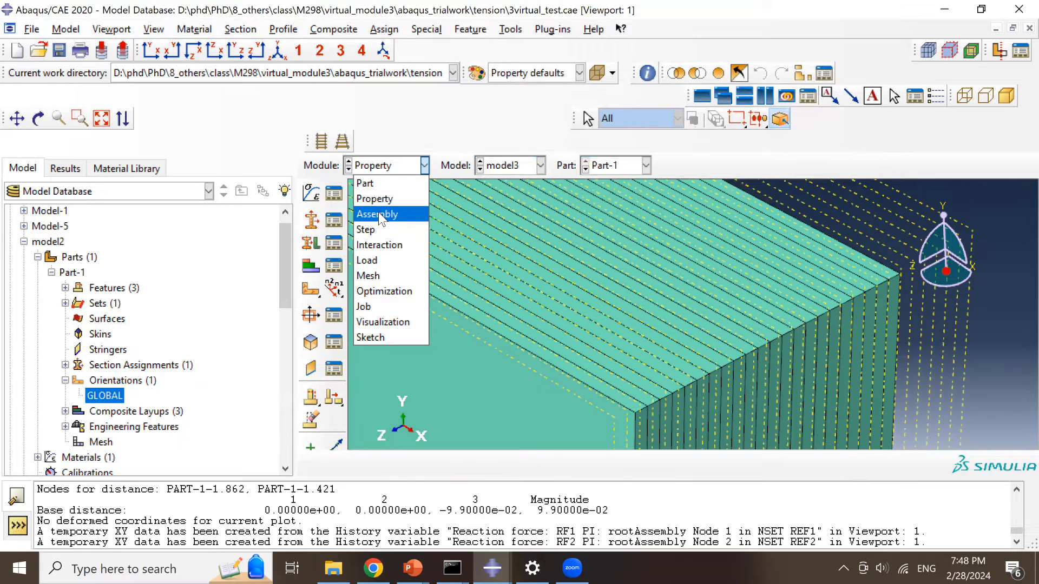
click(379, 215)
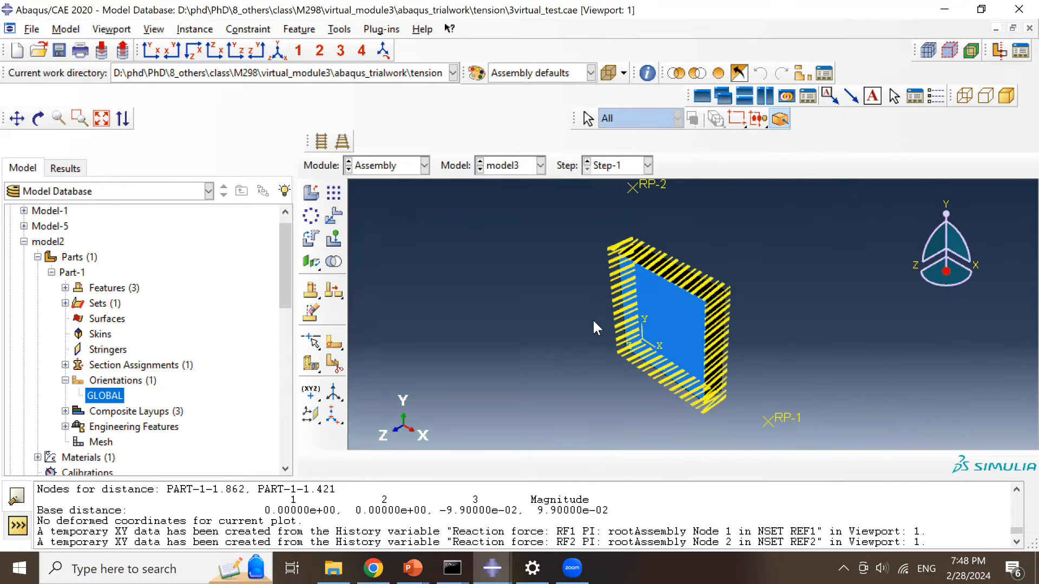
- Switch to the Step module and inspect model3's assembly with its reference points RP-1 and RP-2
click(395, 165)
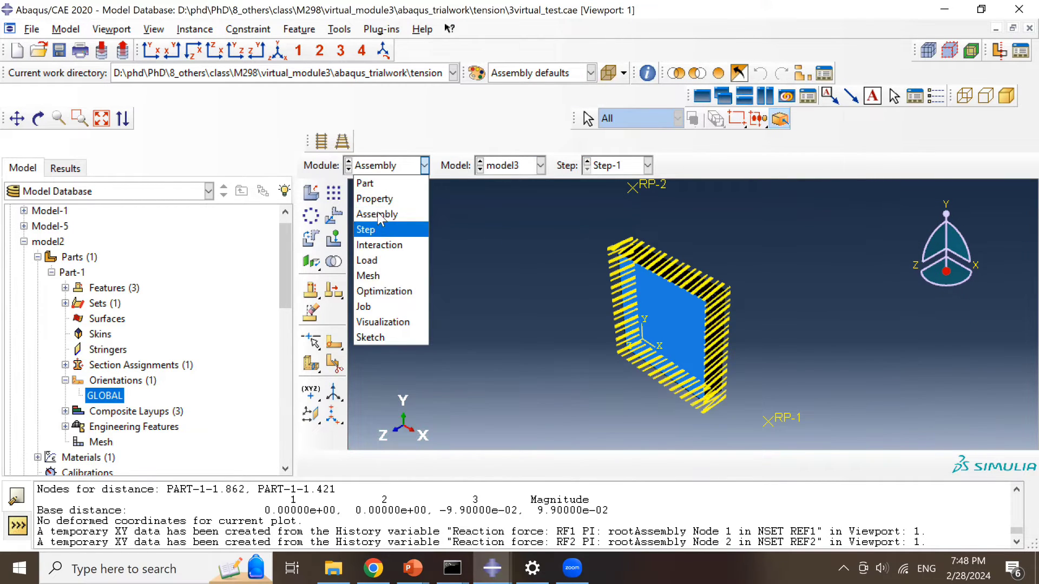
click(381, 226)
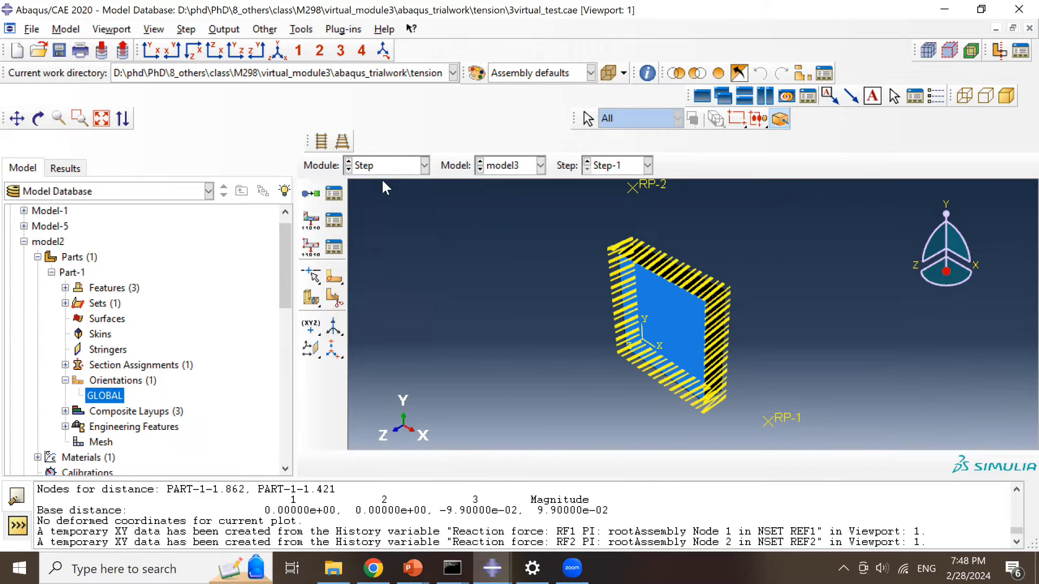
click(391, 168)
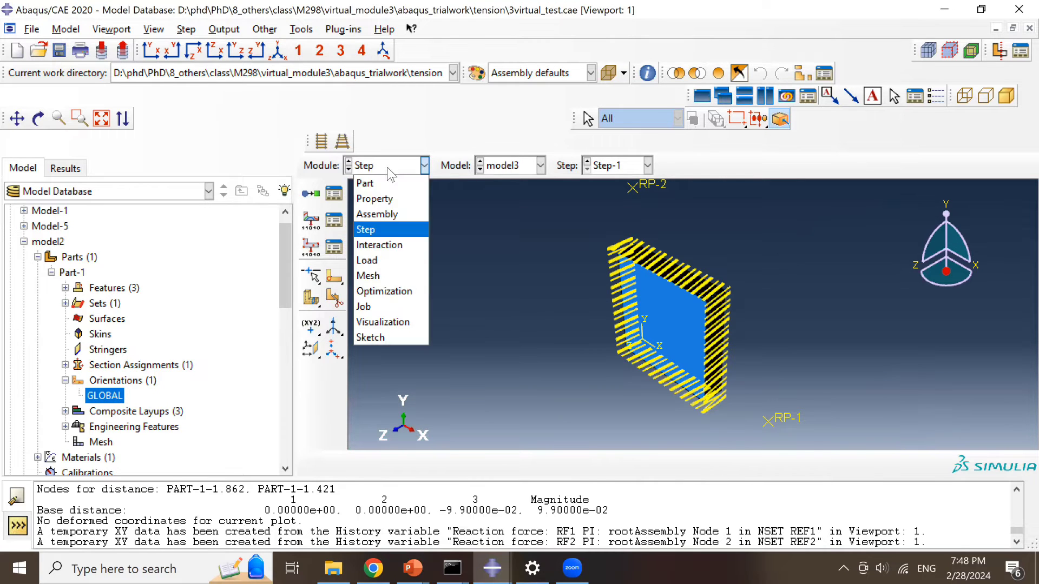
click(334, 193)
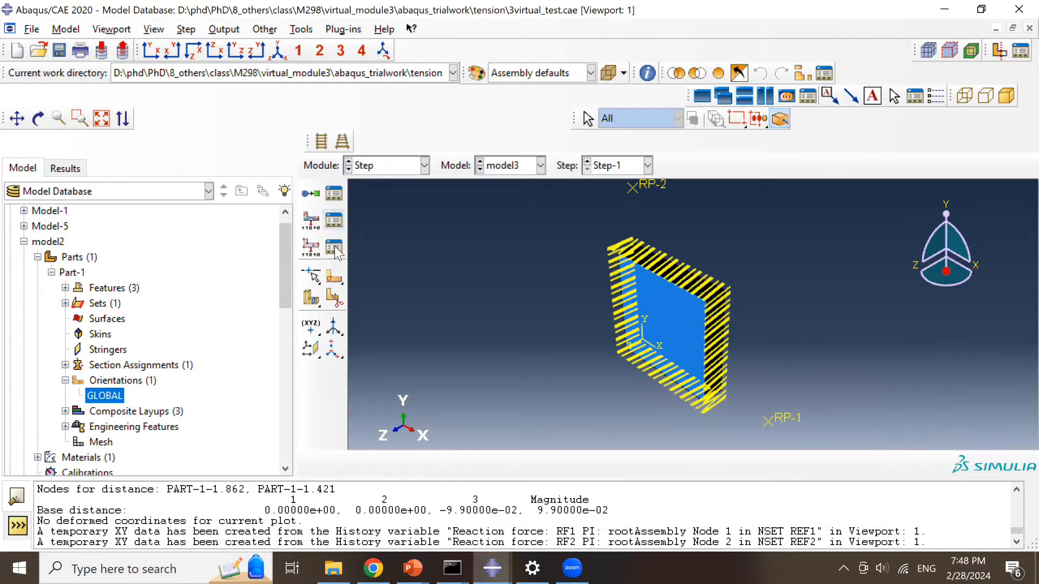
scroll(499, 318, up, 1)
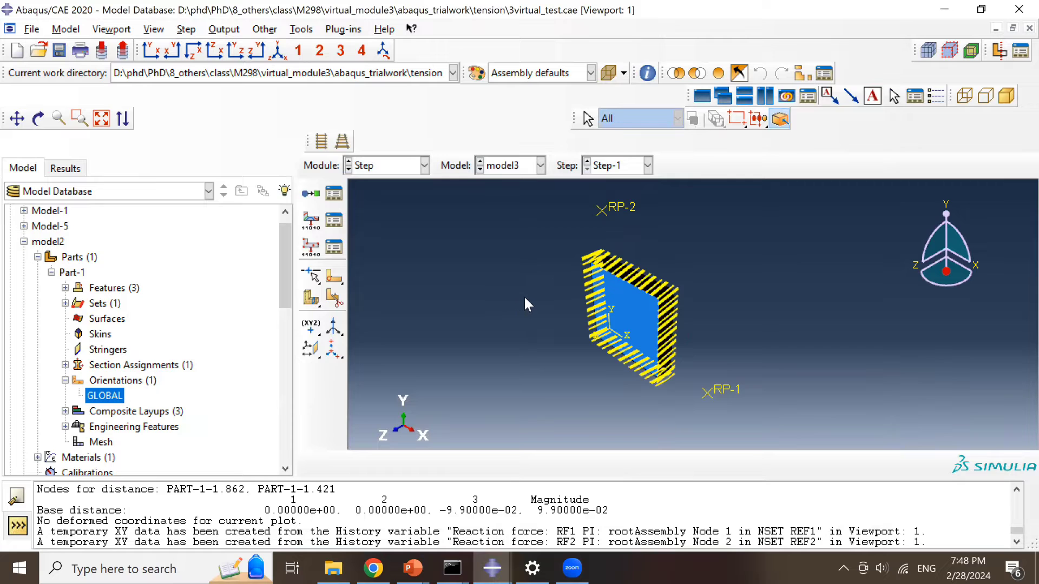
scroll(605, 254, down, 2)
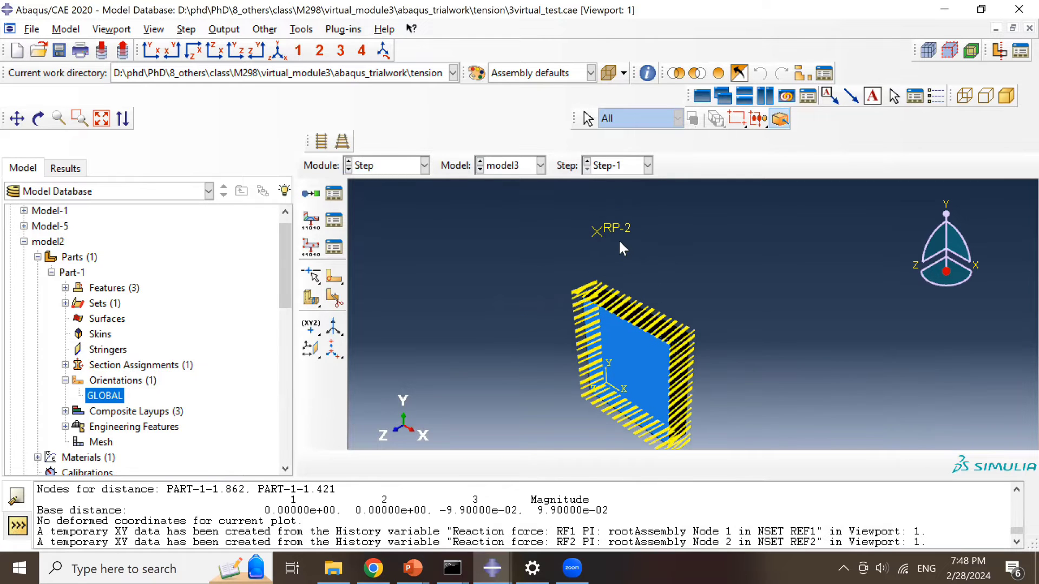
scroll(615, 245, down, 3)
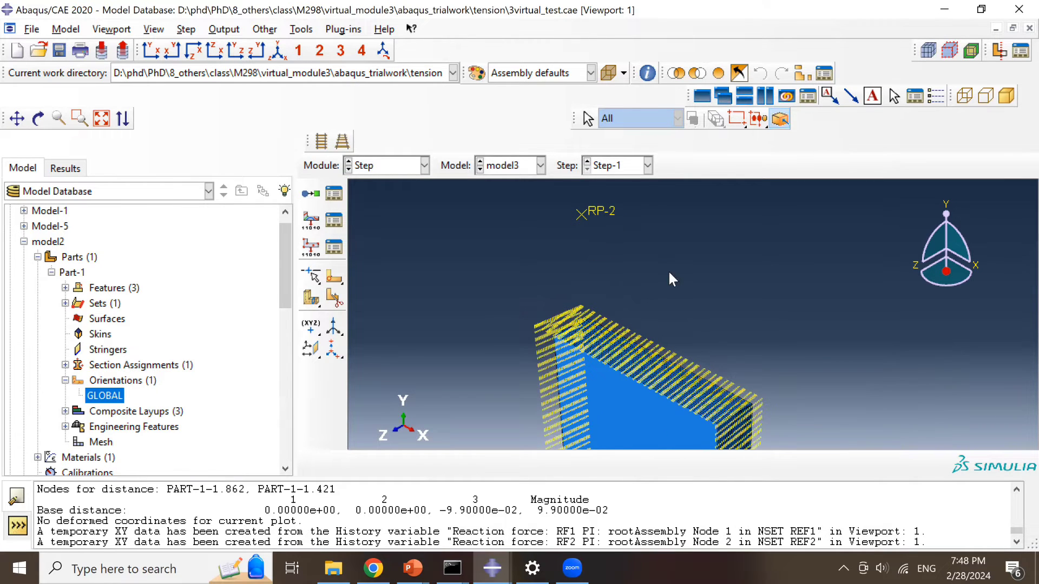
drag(703, 365, 552, 313)
- Review equation Constraint-2 in the Interaction module, checking the sur2 and ref2 terms and the constrained nodes on the assembly
click(378, 169)
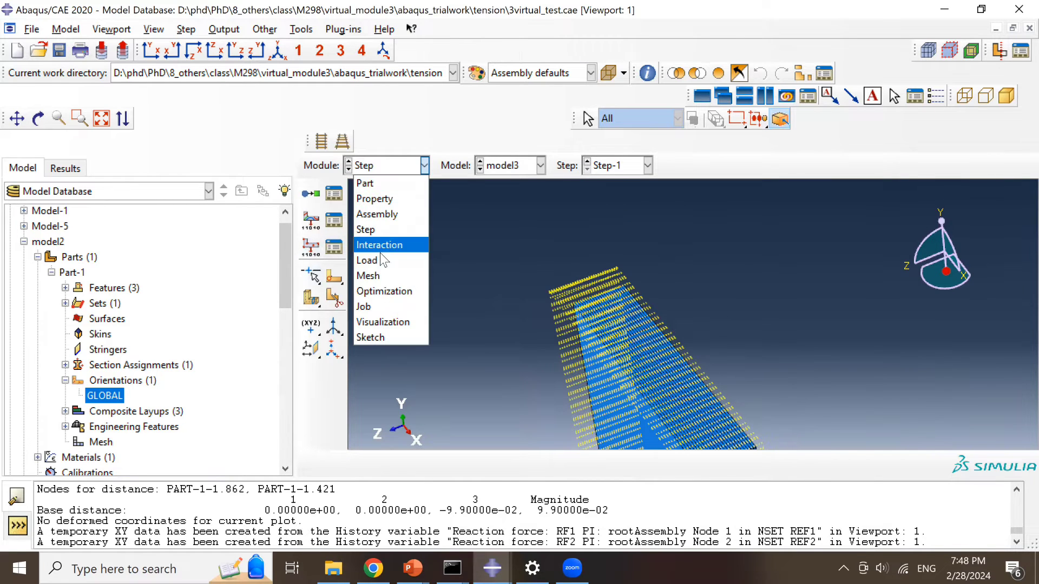
click(379, 247)
click(334, 247)
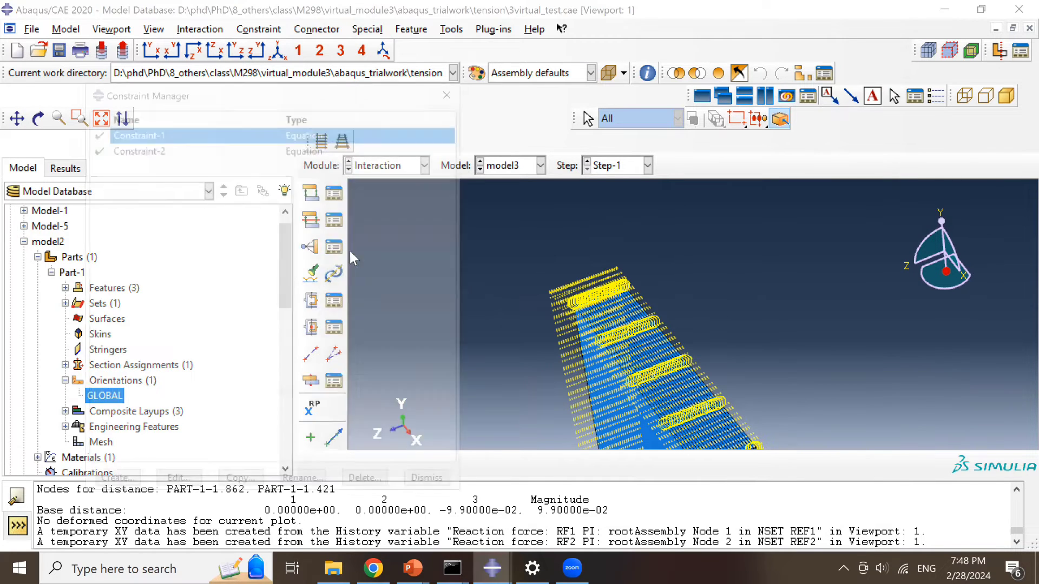
double_click(168, 151)
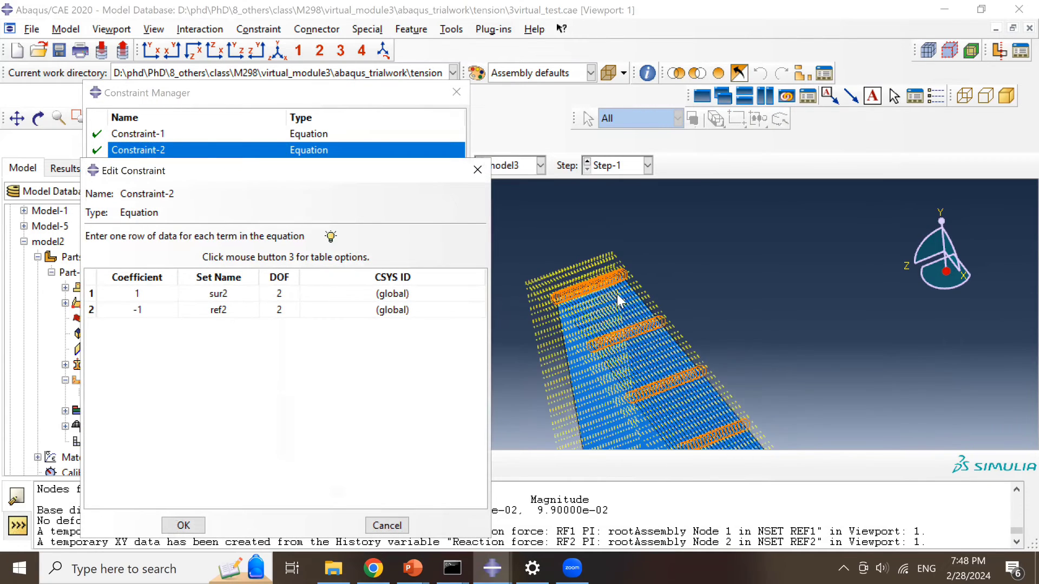
scroll(631, 276, down, 2)
scroll(609, 352, up, 10)
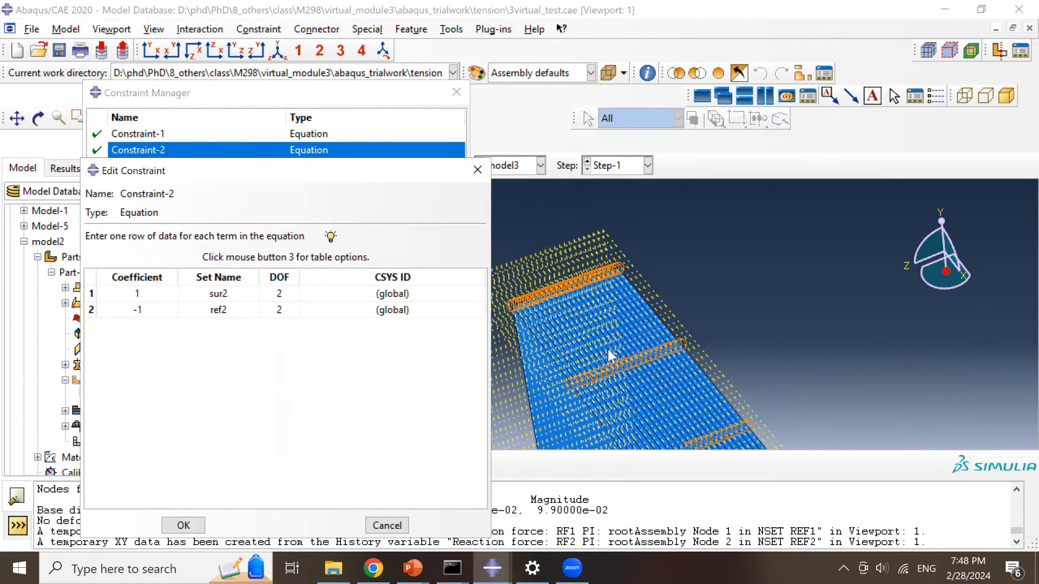
ctrl+alt+middle_drag(637, 302, 615, 210)
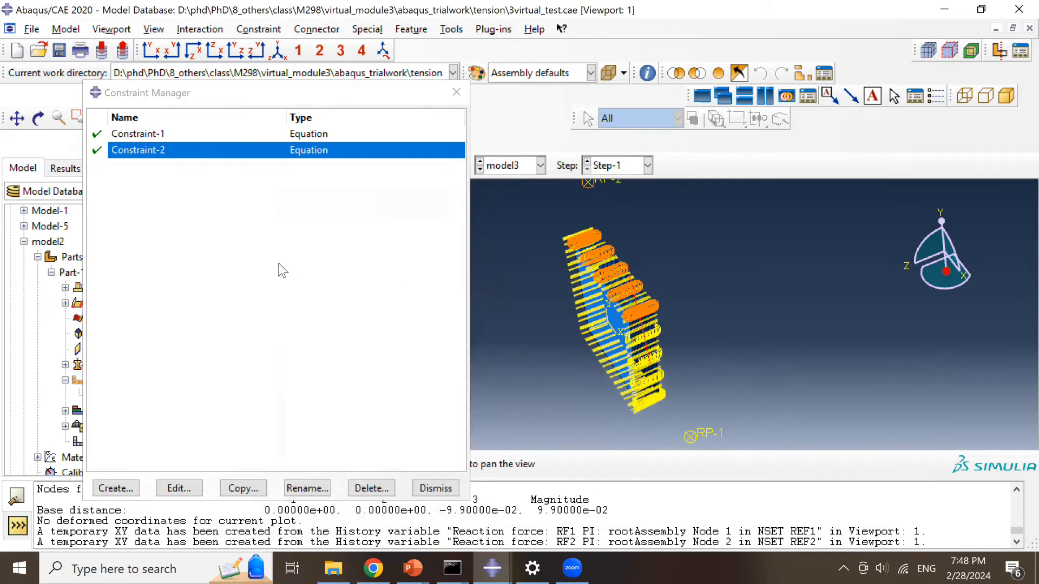
- Review the sur1 and ref1 terms of equation Constraint-1 and close the constraint manager without changes
double_click(182, 129)
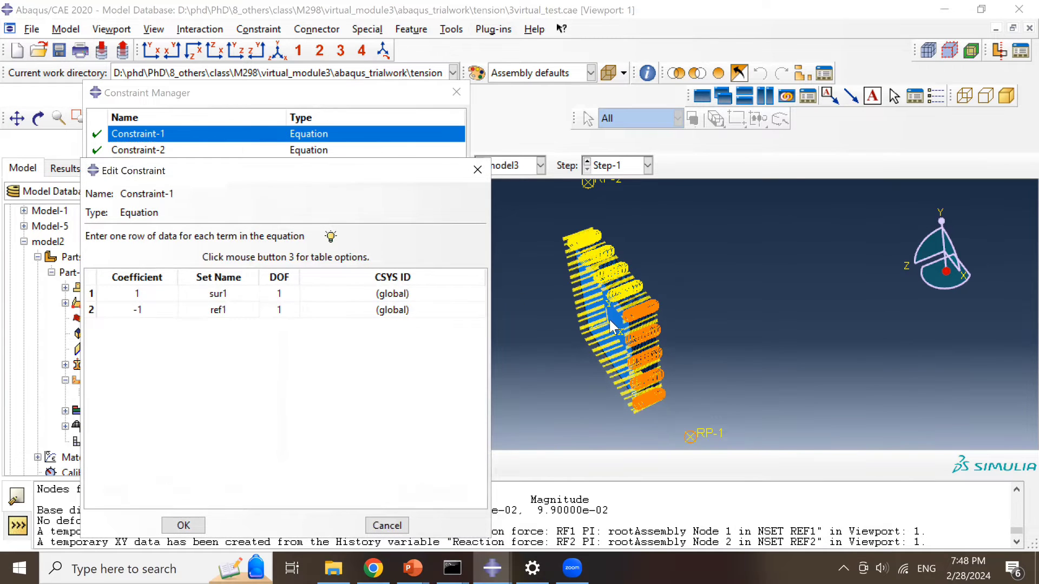
click(476, 170)
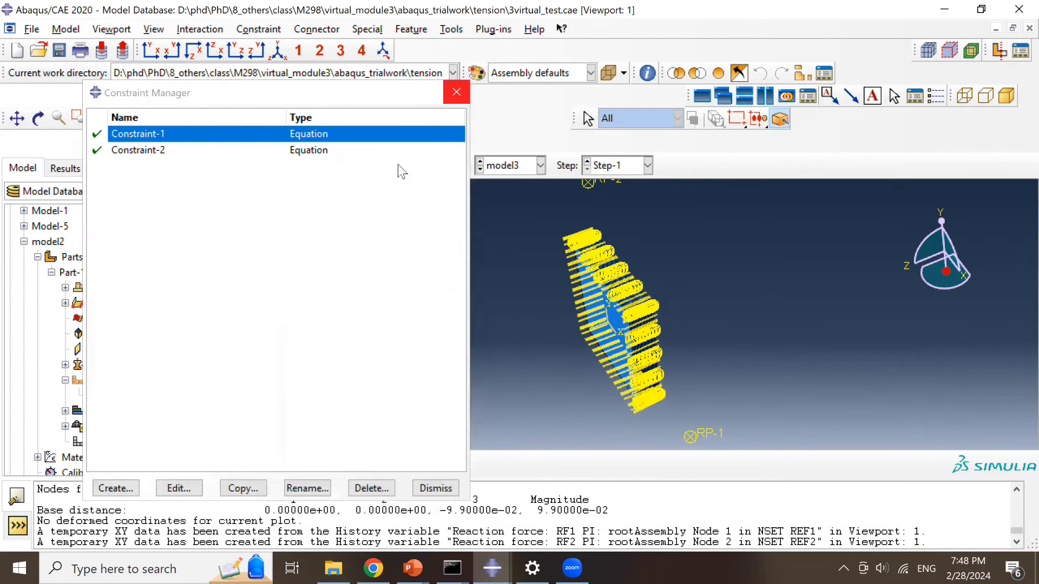
click(456, 92)
- Review model3's boundary conditions in the Load module and inspect their locations on the assembly, leaving them unchanged
click(387, 165)
click(368, 261)
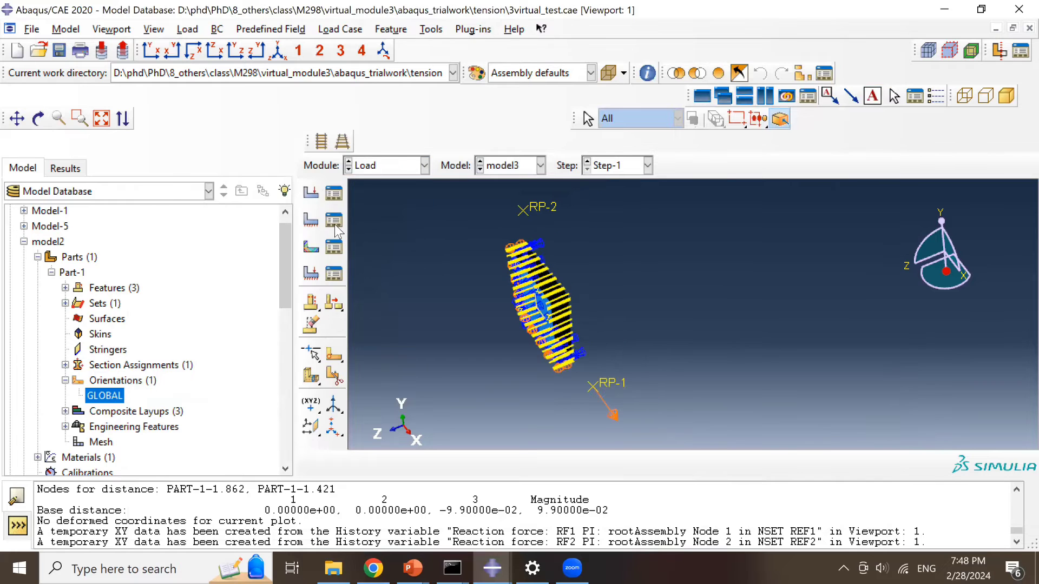
click(334, 220)
drag(595, 340, 593, 361)
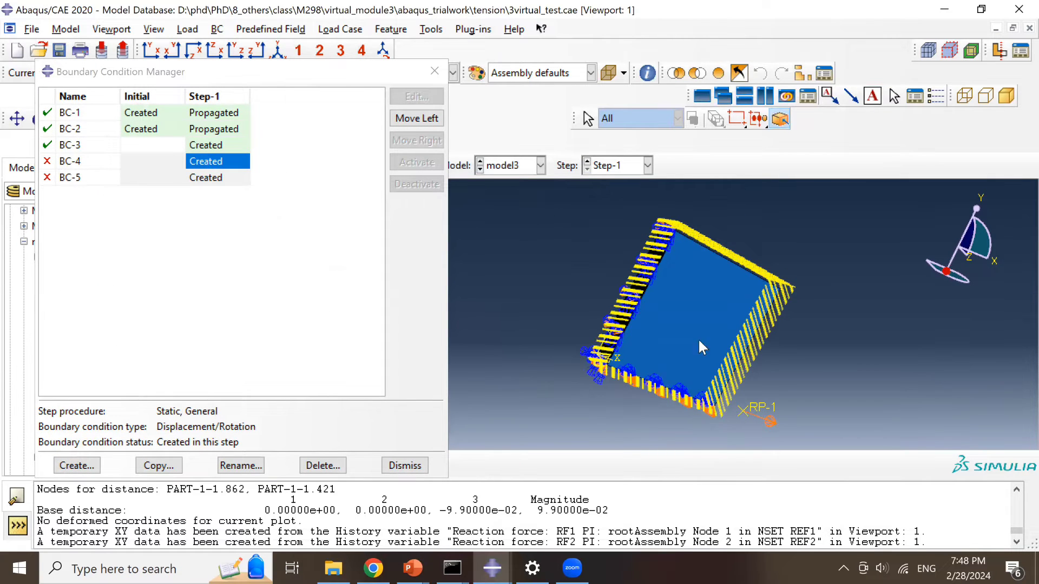
ctrl+alt+drag(698, 323, 803, 394)
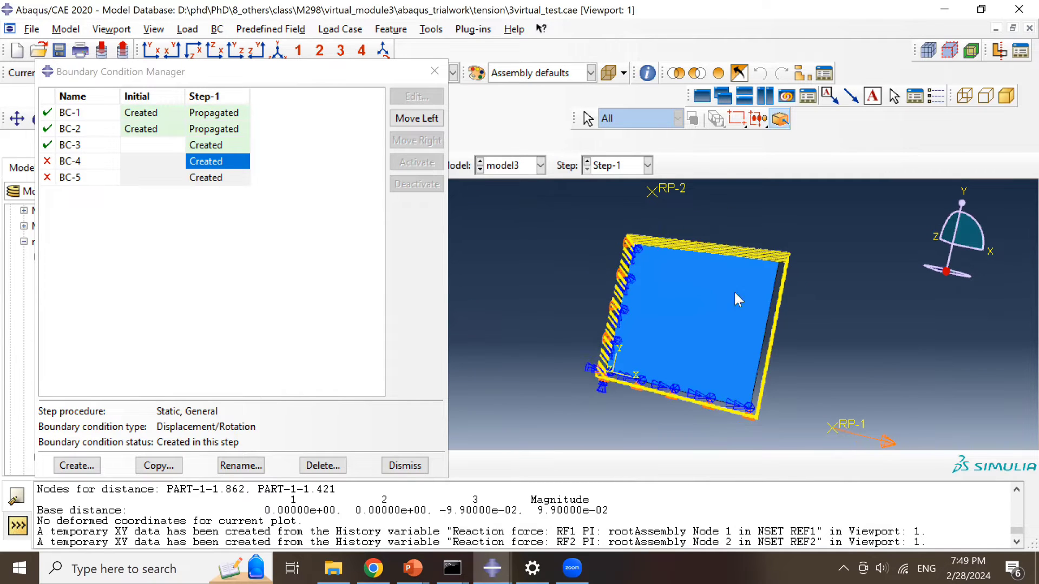
click(434, 70)
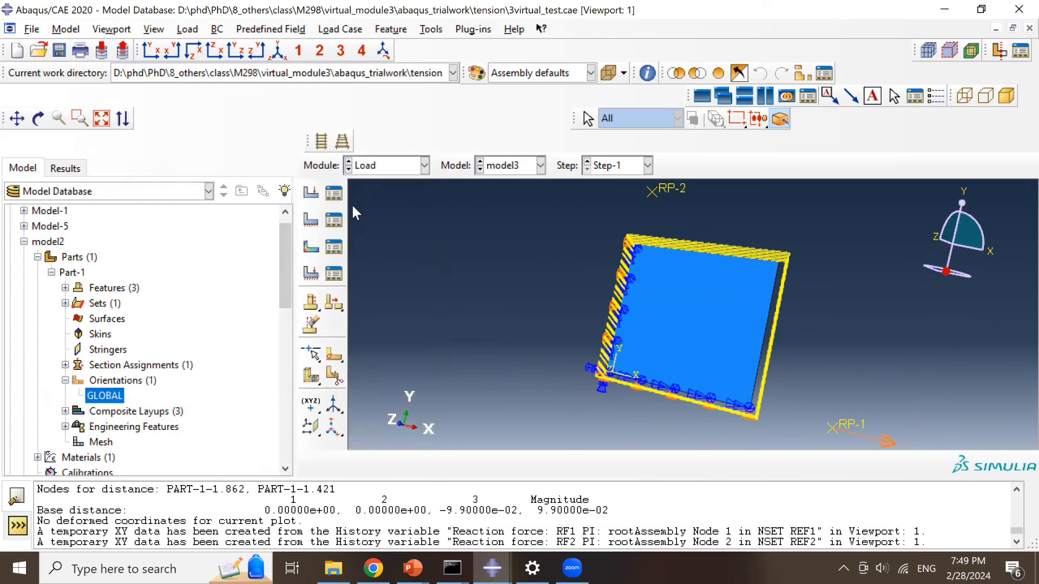
- Switch to the Mesh module and display the mesh of Part-1 instead of the assembly
click(382, 169)
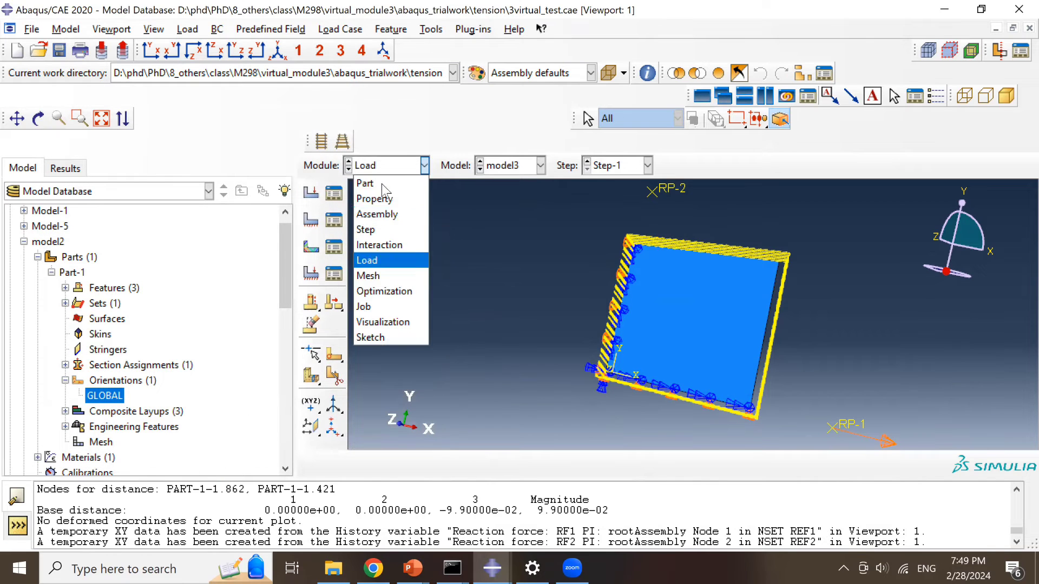
click(384, 273)
click(334, 215)
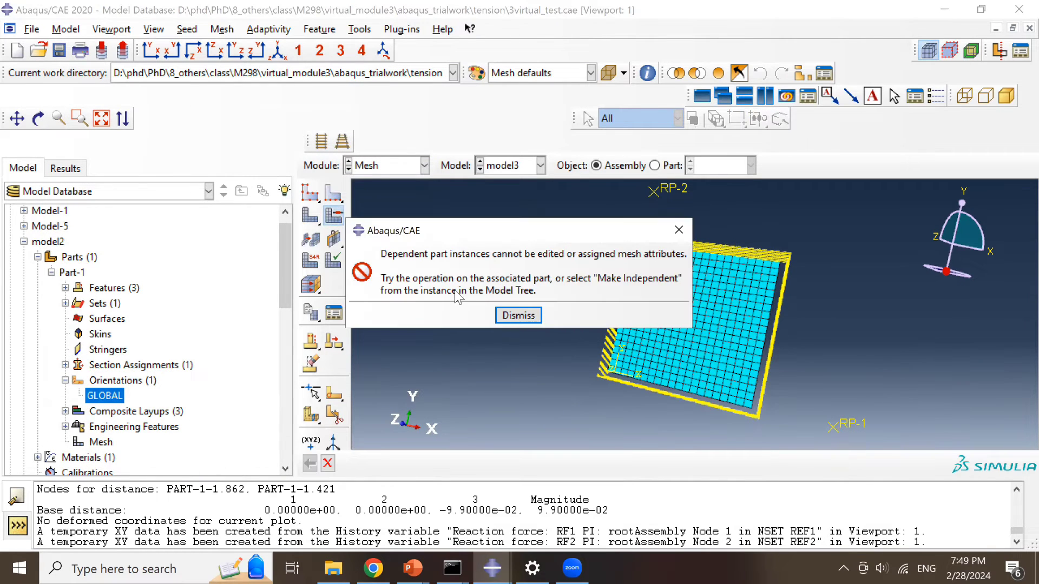
key(Return)
click(654, 165)
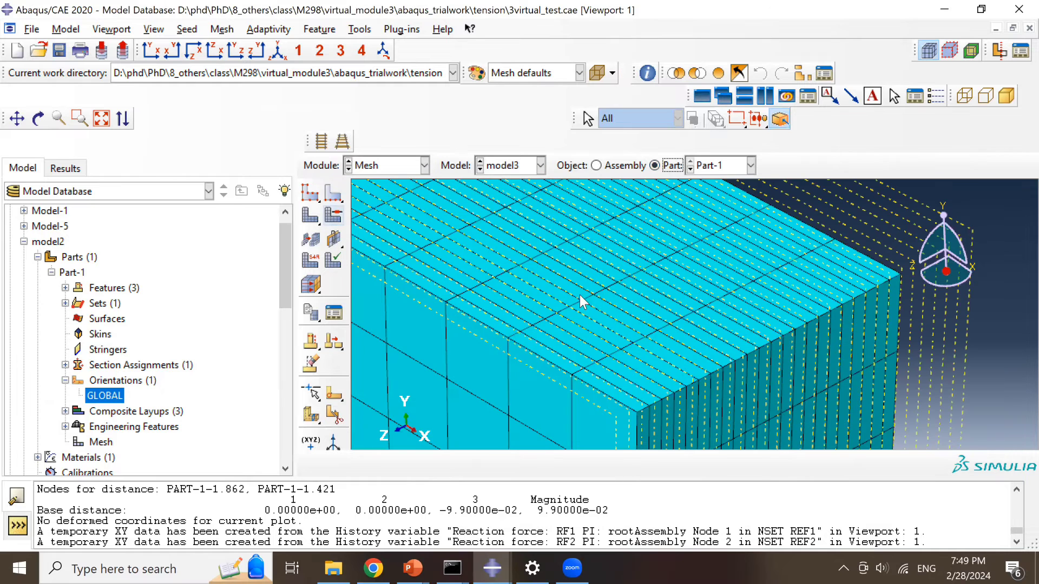
- Review the mesh controls for the cells of Part-1 and close them without changes
drag(728, 352, 800, 405)
middle_click(800, 405)
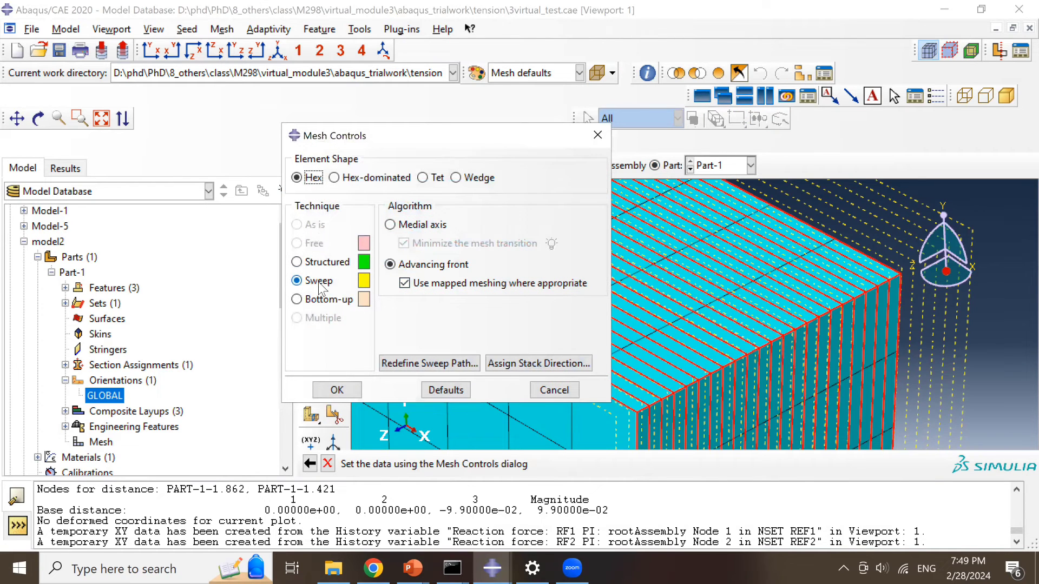
click(599, 136)
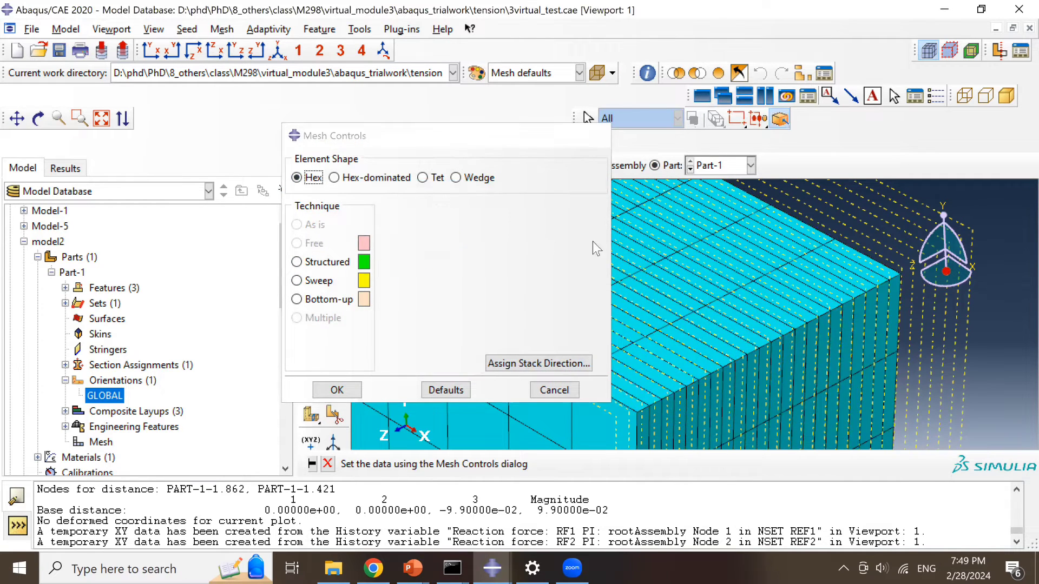
- Review the element type assigned to the cells of model3's Part-1 and close it without changes
scroll(537, 358, up, 10)
scroll(537, 353, up, 8)
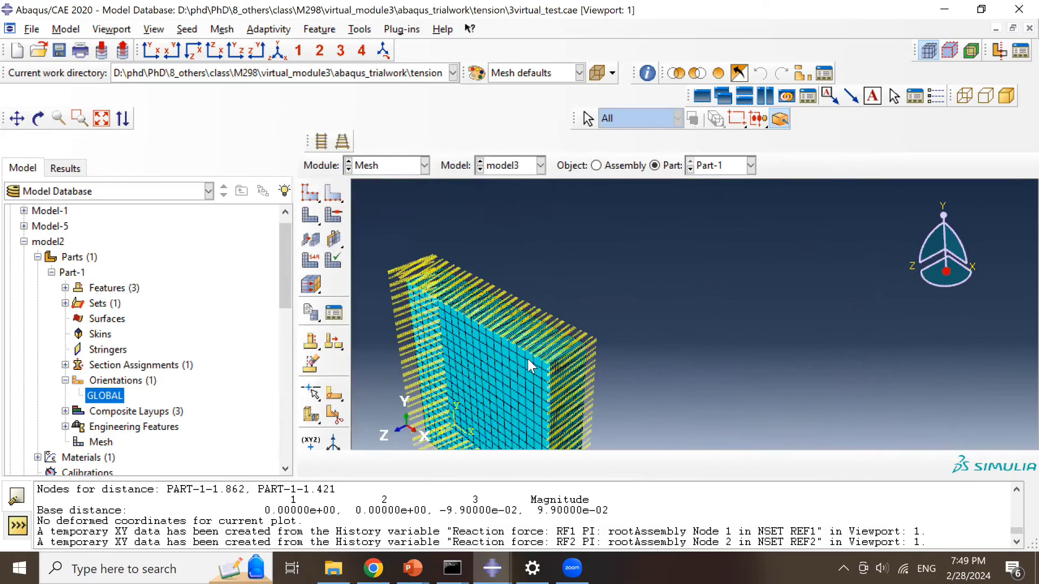
ctrl+alt+drag(548, 383, 650, 346)
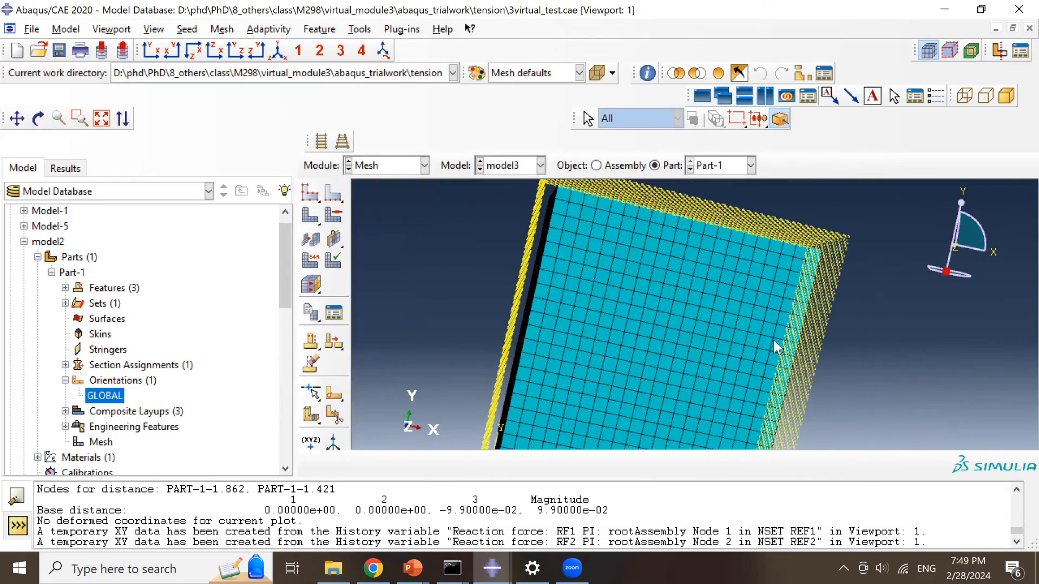
click(310, 261)
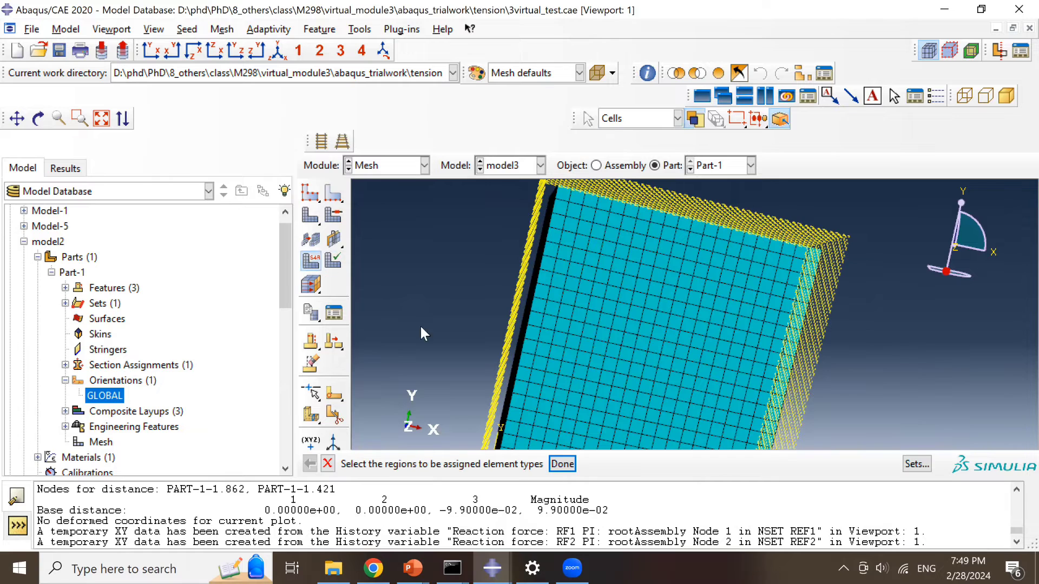
click(642, 314)
middle_click(628, 314)
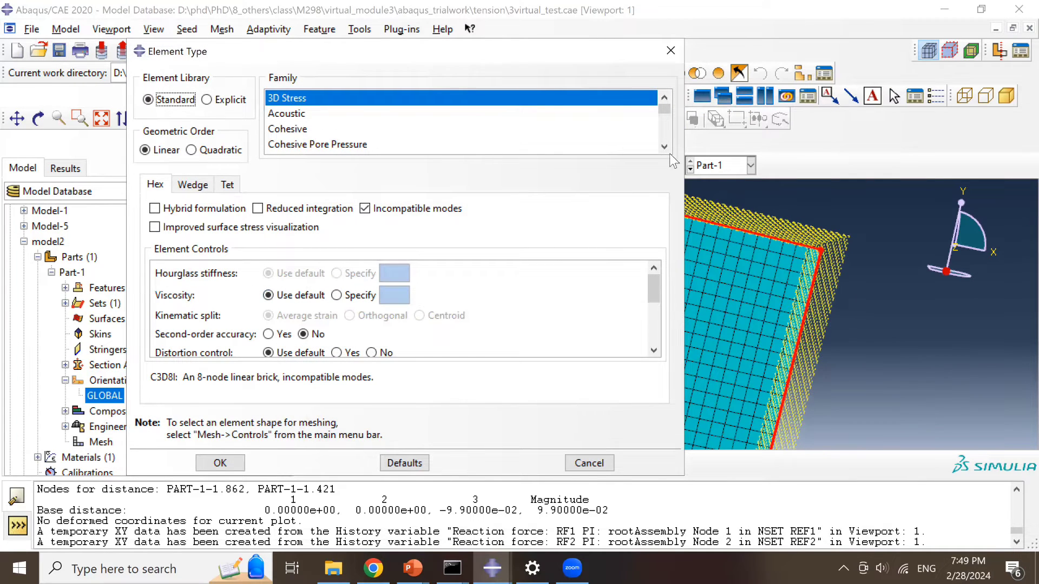
click(670, 51)
- Switch to the Job module and open the results of job test1_3
click(423, 165)
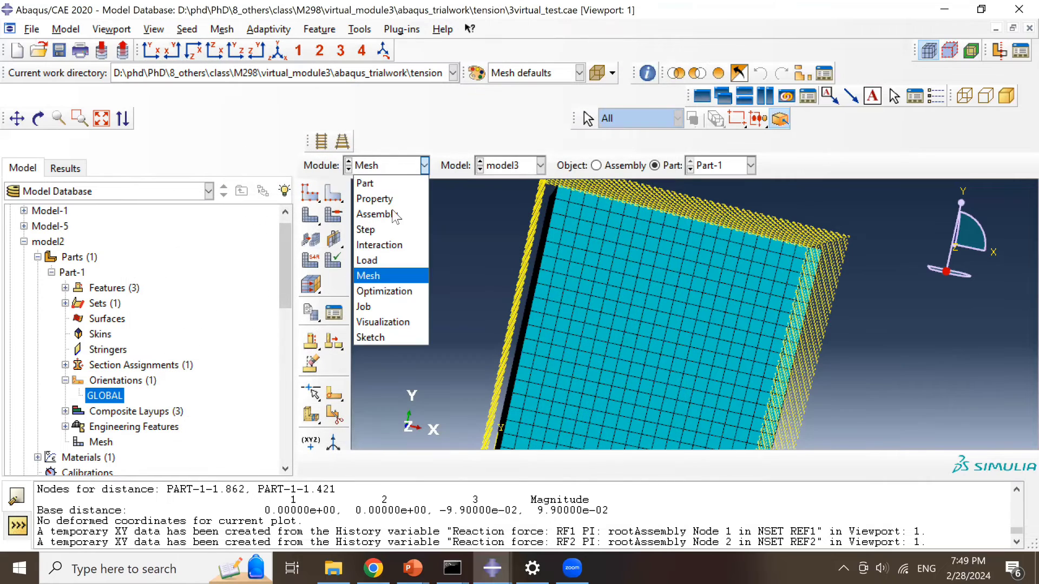
click(370, 307)
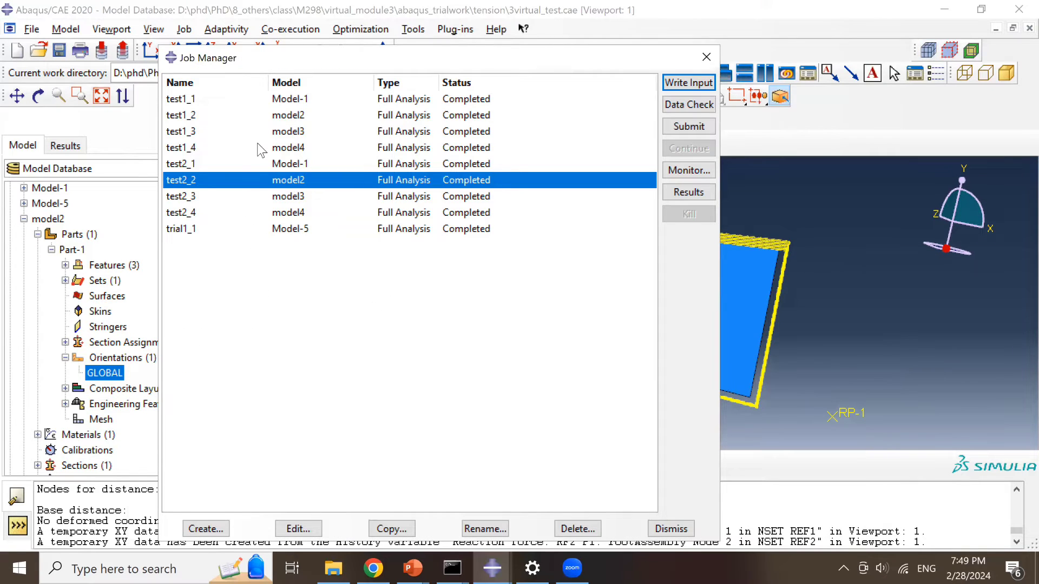
click(379, 131)
click(689, 192)
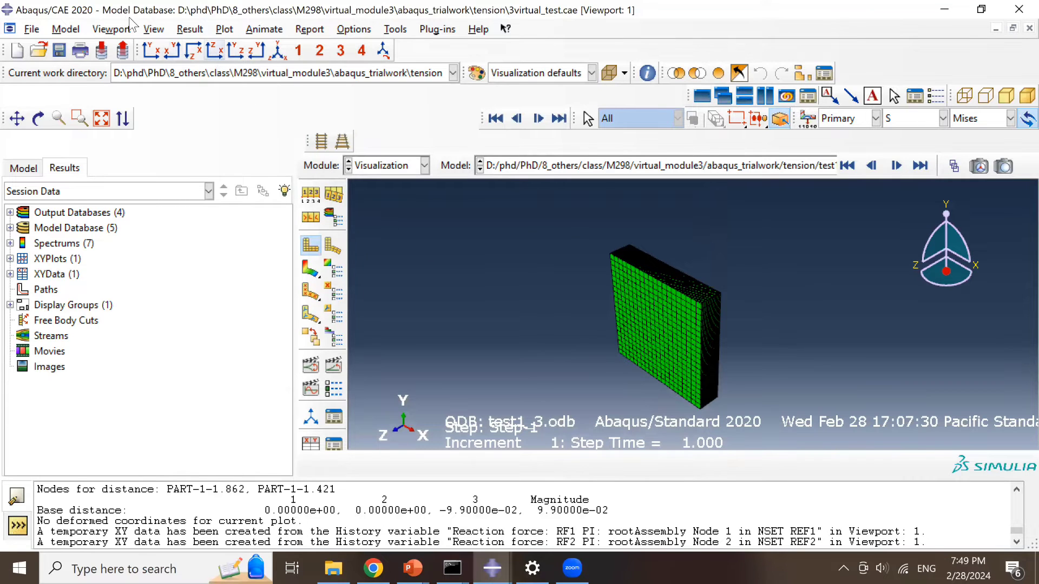
- Plot the RF1 reaction force history output at Node 1 of set REF1
click(188, 29)
click(203, 112)
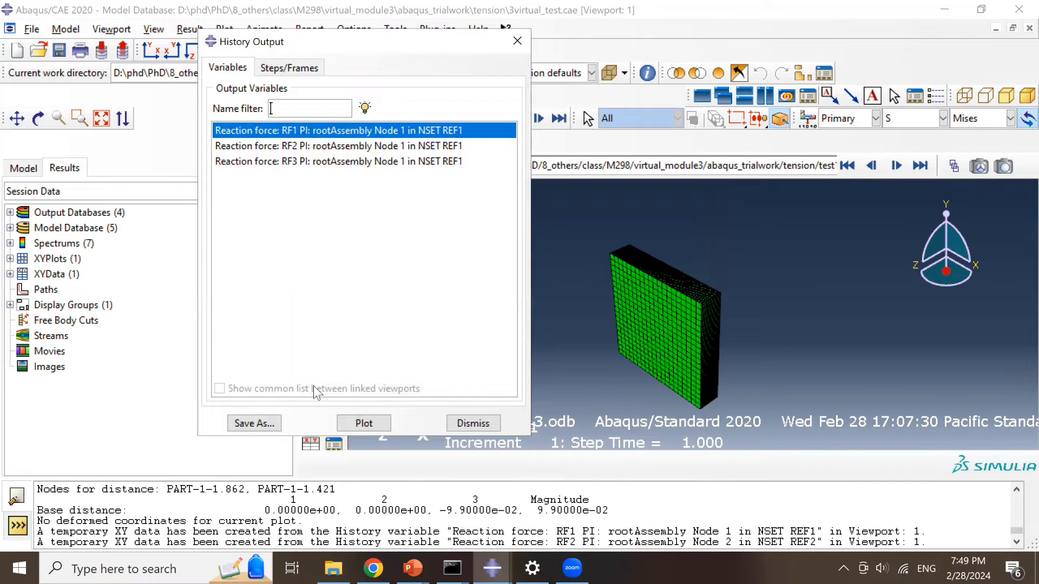
click(357, 423)
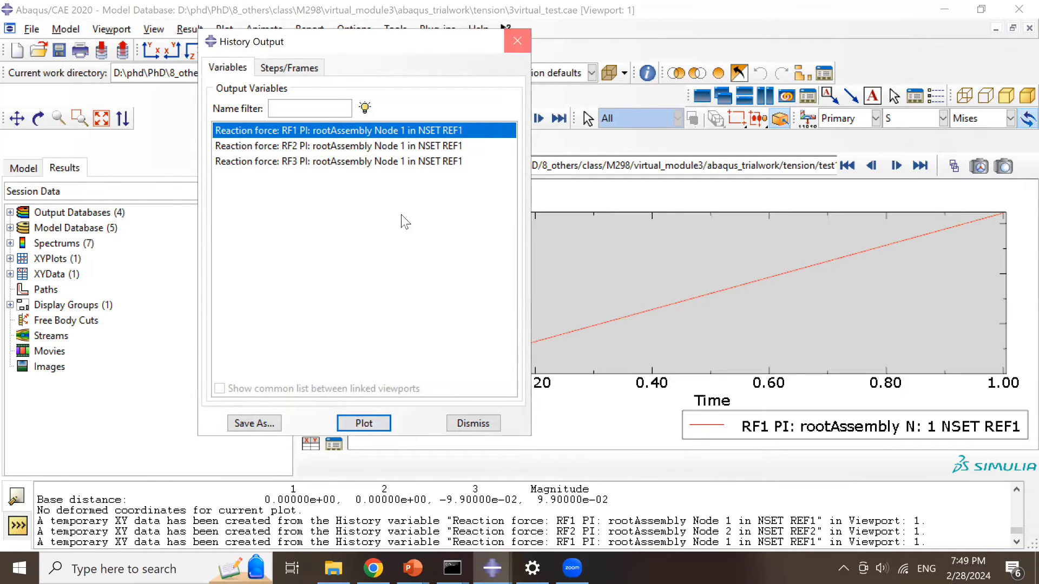
click(473, 423)
- Open the plotted RF1 curve's data for editing and copy its force value at X = 1
click(334, 443)
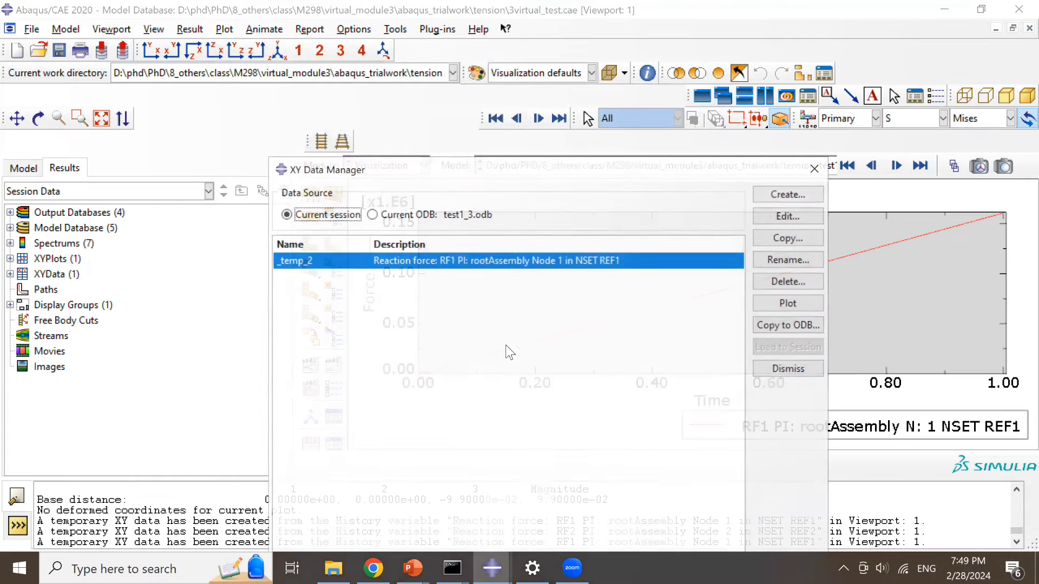
click(768, 217)
double_click(419, 390)
key(ctrl+c)
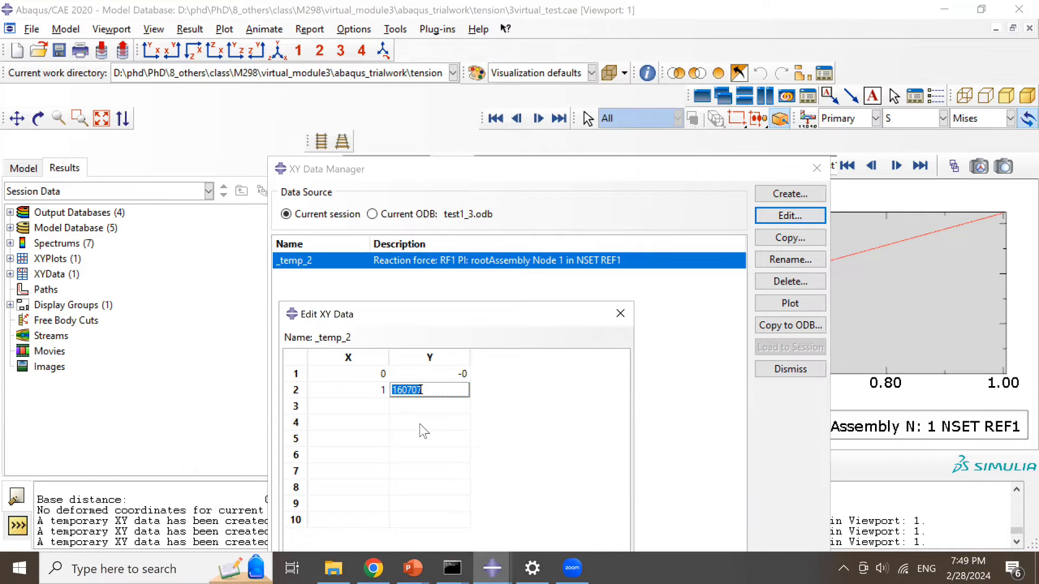
- Switch to Chrome and calculate model3's X stiffness with Google as 160707/(1*0.009*22)/0.1, highlighting the result
click(373, 567)
drag(204, 158, 323, 149)
key(ctrl+v)
text(/())
key(Left)
text(1*0.009*22))
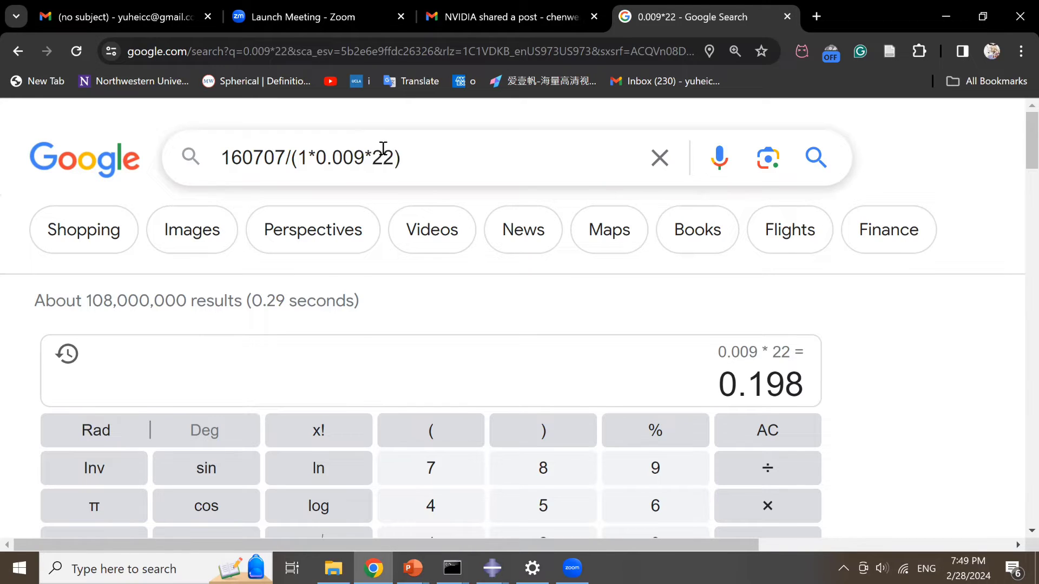
text(/0.1)
key(Return)
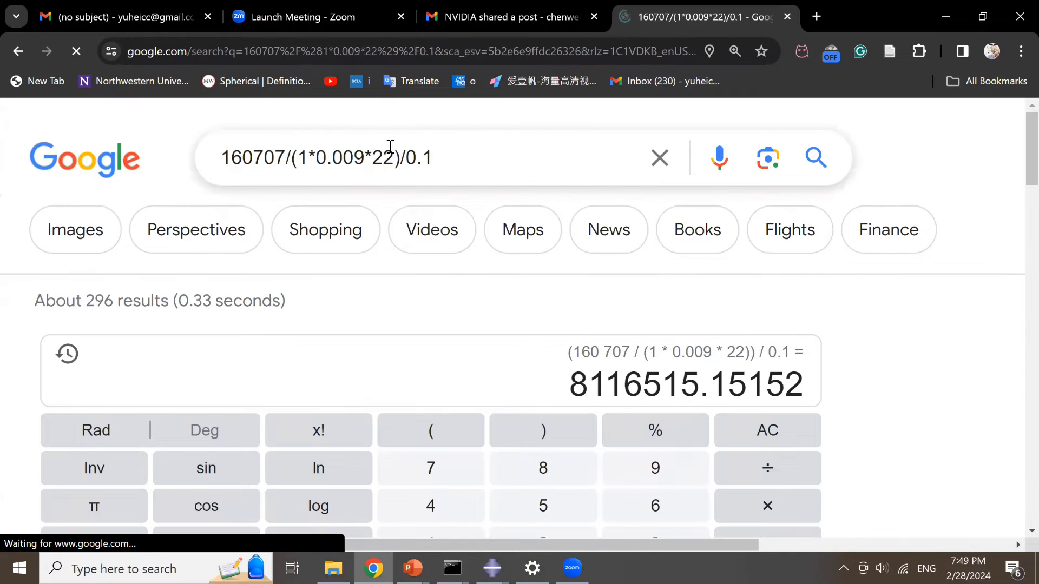
drag(569, 386, 728, 386)
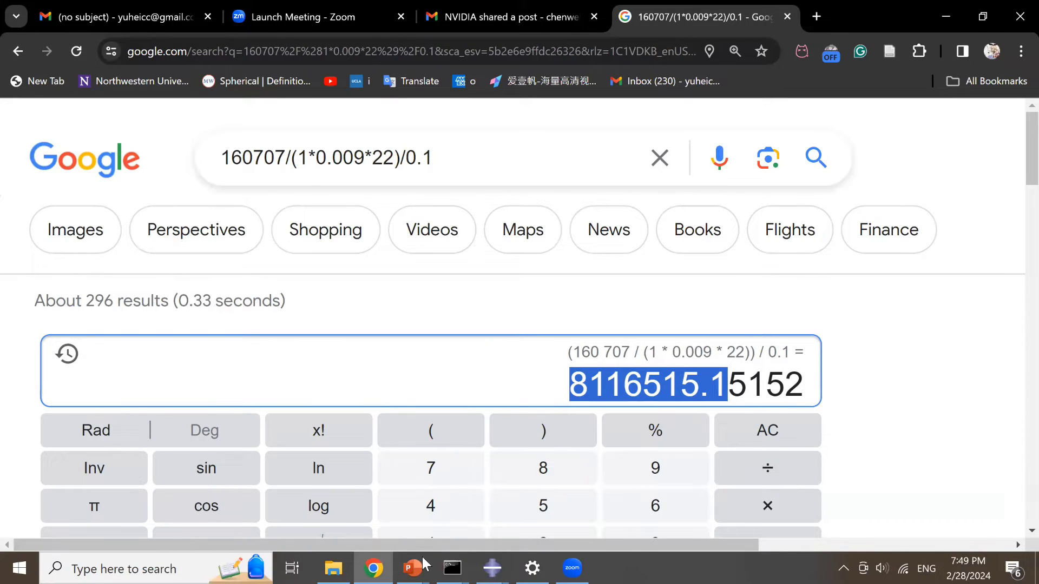
- Switch to PowerPoint, check the Model 3 value on the Virtual Test 1 – X Loading slide, and return to Abaqus
mouse_move(422, 556)
click(517, 493)
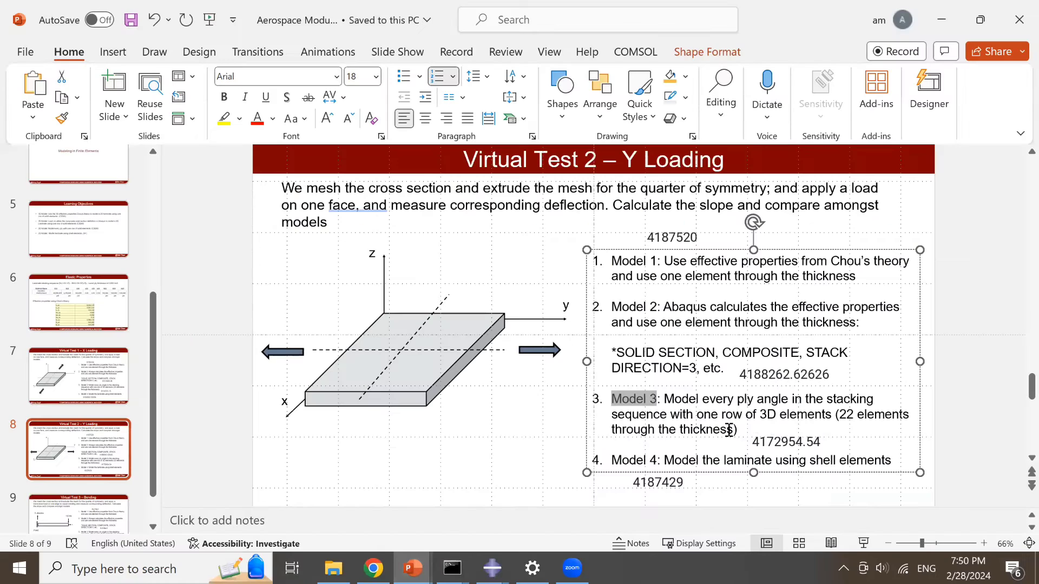
click(54, 378)
drag(749, 441, 823, 444)
click(875, 445)
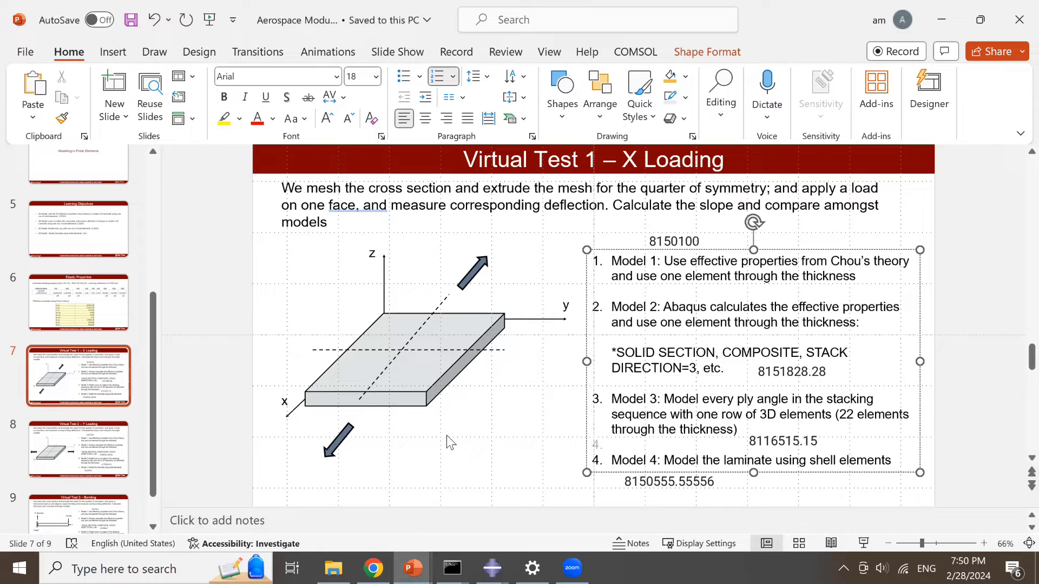
key(alt+Tab)
key(alt+Tab)
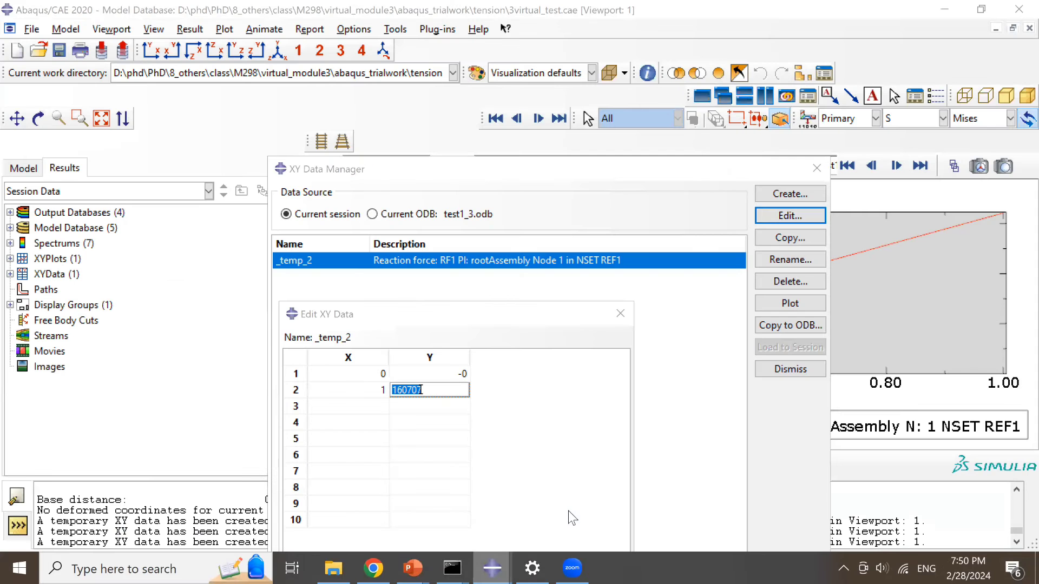
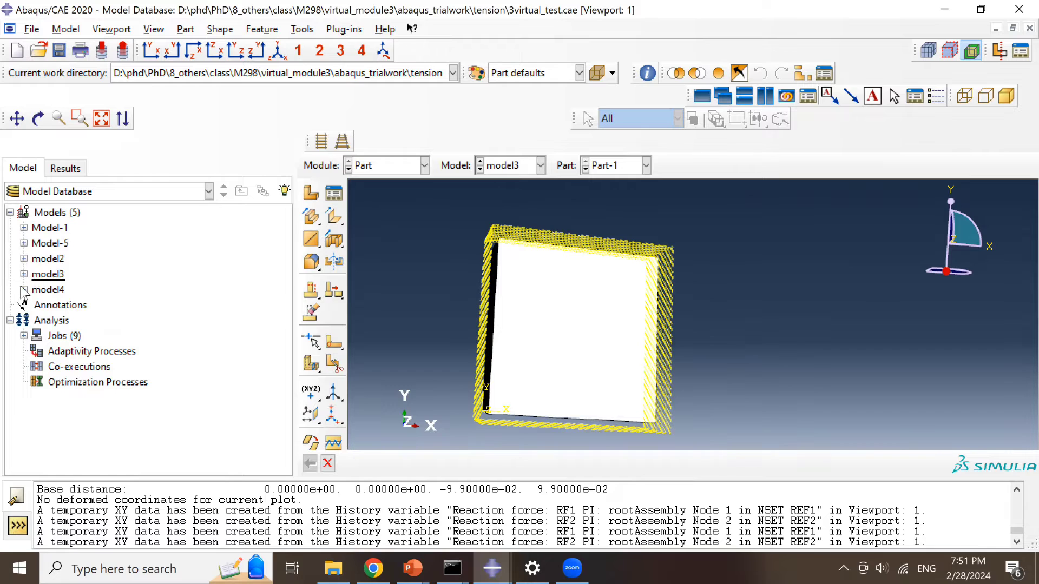
- Inspect the section sketch of the planar shell in model4's Part-2 and leave the sketch without changes
click(24, 290)
double_click(52, 235)
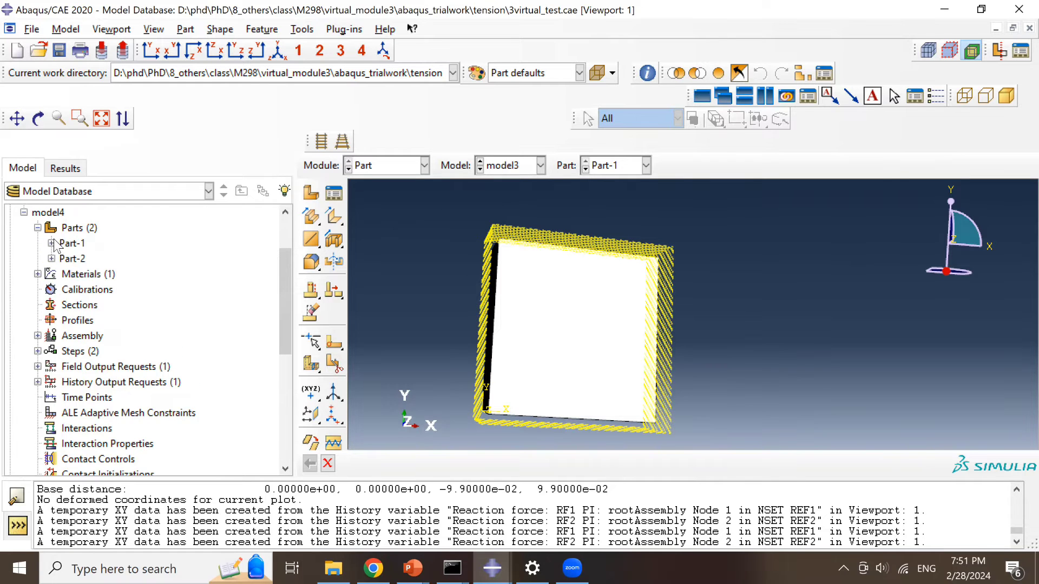
click(51, 243)
click(51, 242)
click(51, 259)
click(65, 274)
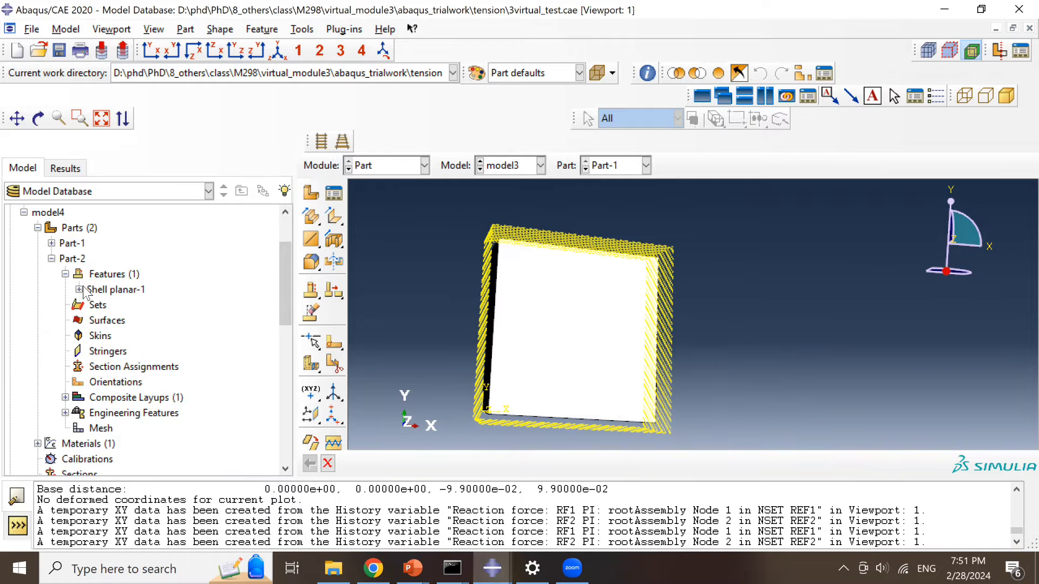
click(79, 289)
double_click(130, 304)
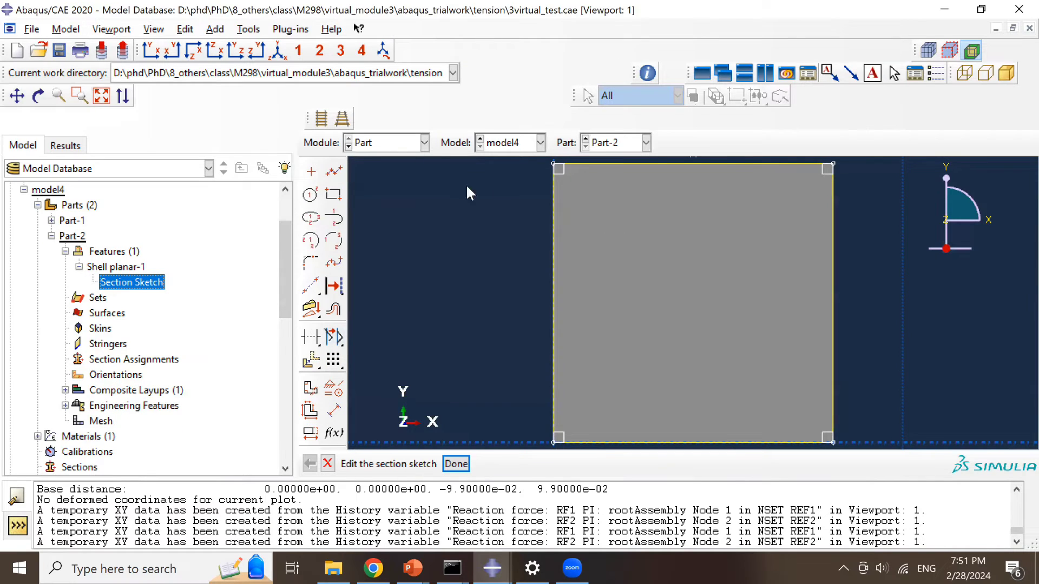
click(379, 202)
click(566, 319)
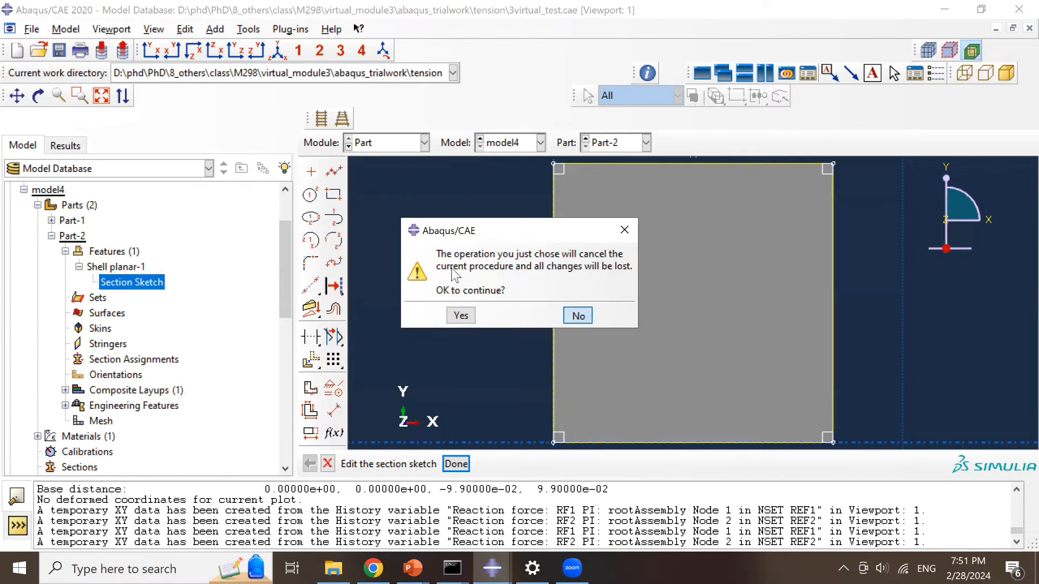
click(381, 228)
click(460, 316)
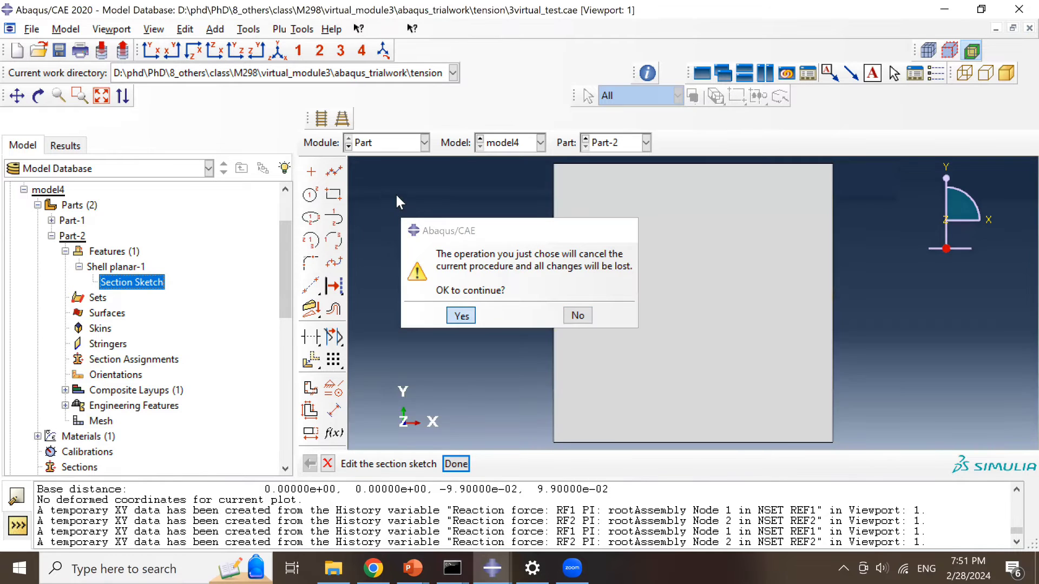
- Create a 3D deformable planar shell part in model4 from a rectangle with corners at 0,0 and 1,1
click(311, 193)
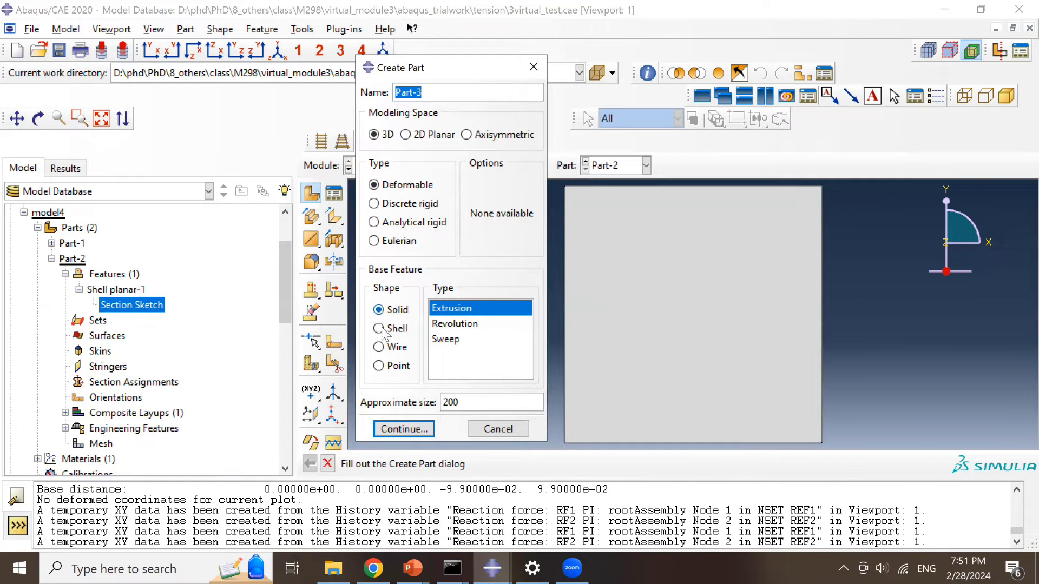
click(378, 329)
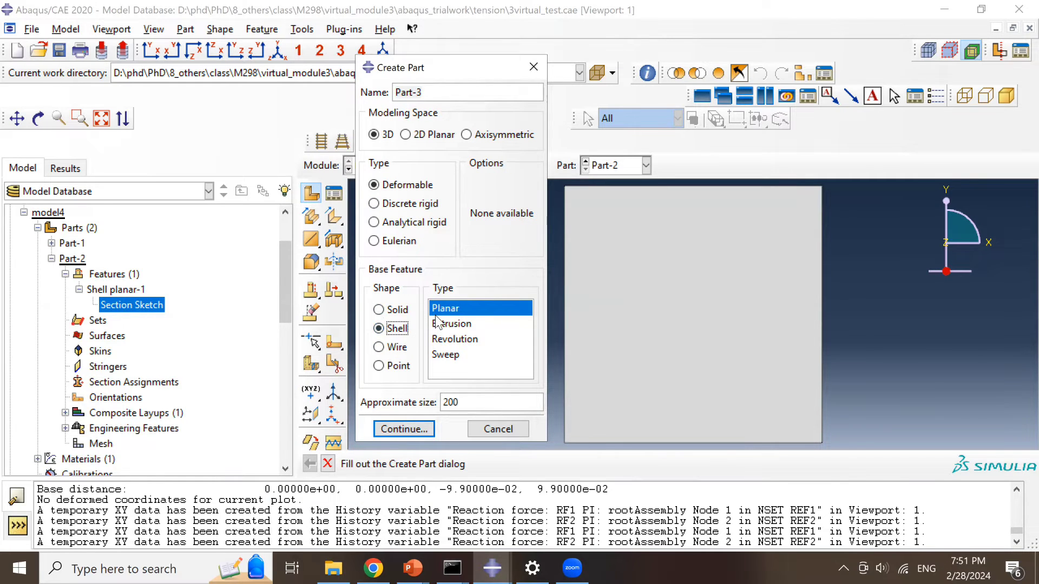
click(420, 428)
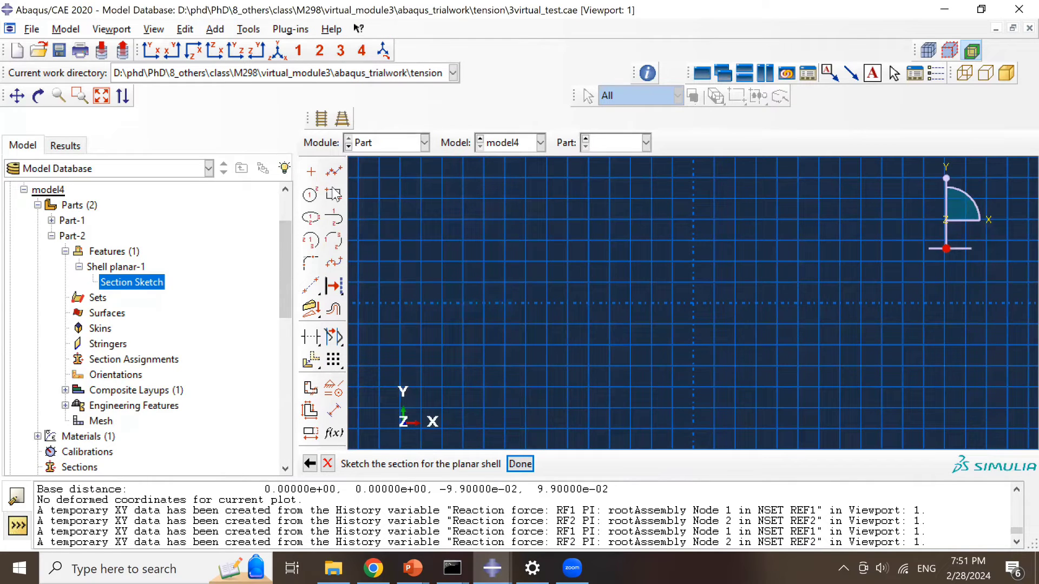
click(333, 195)
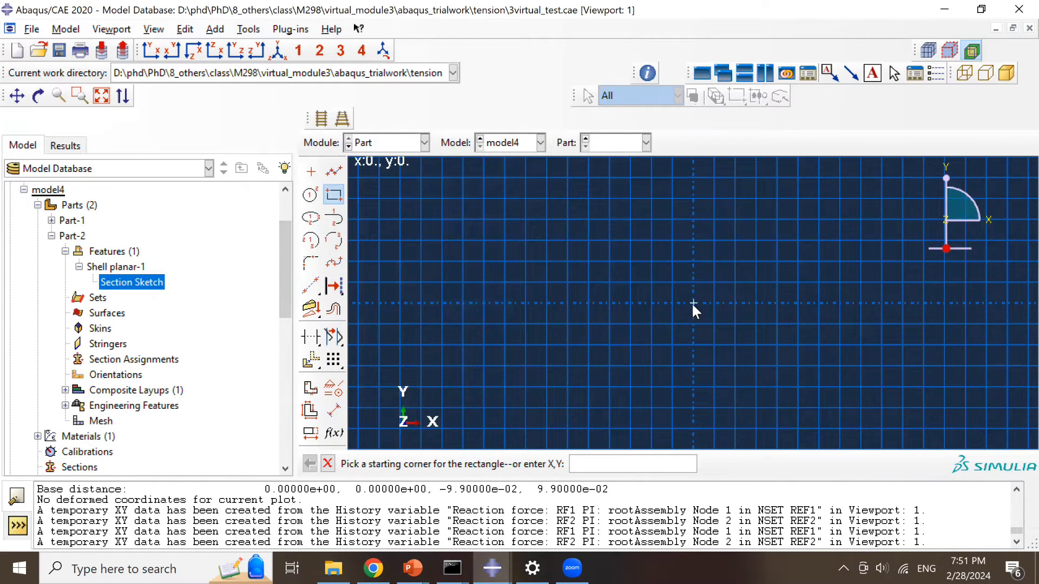
click(693, 303)
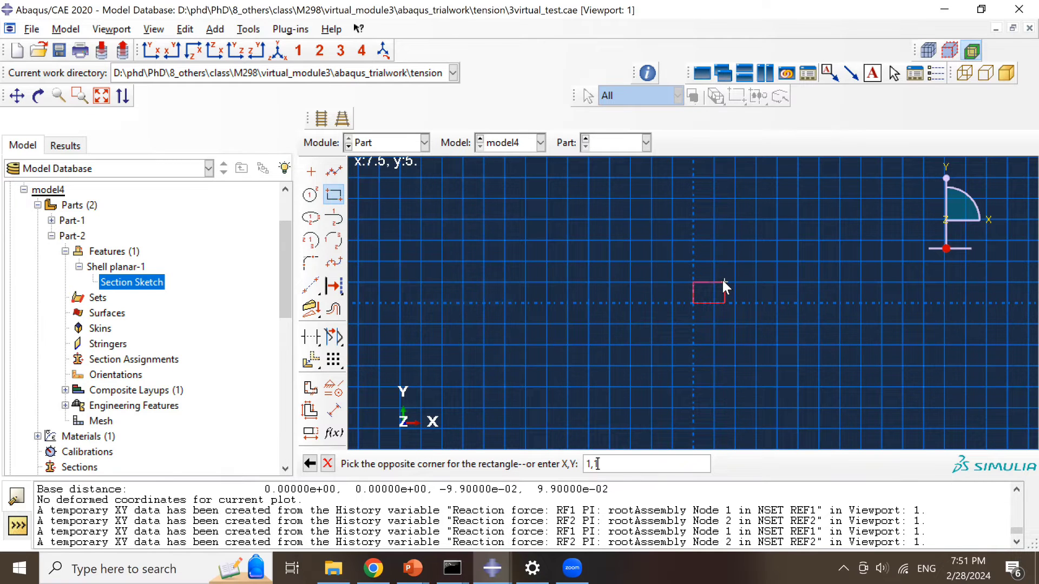
text(1,1)
key(Return)
middle_click(689, 252)
middle_click(690, 254)
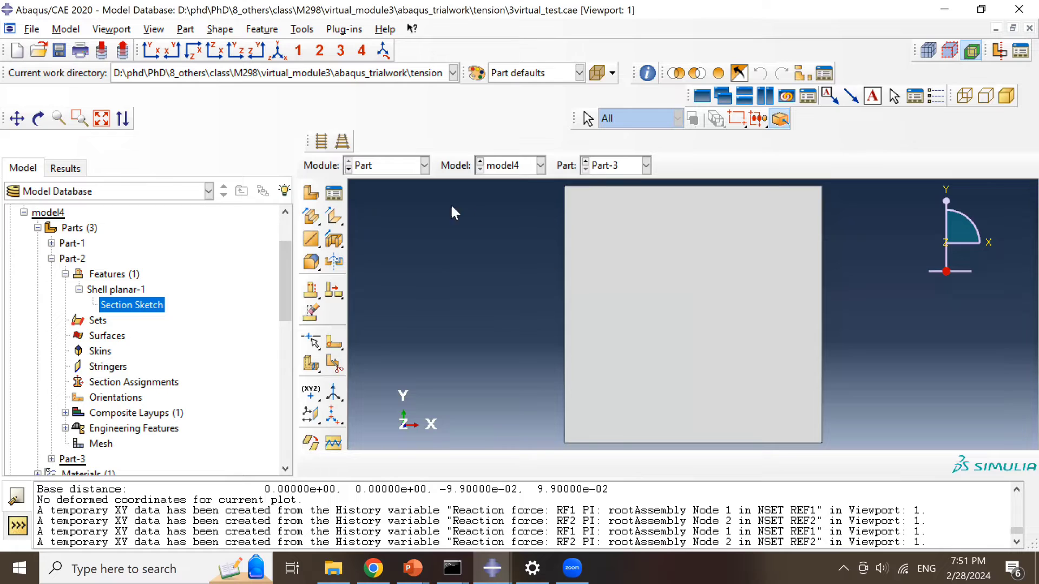
- Switch to the Property module, open Material-1 for editing, and check the elastic type options, keeping Lamina
click(389, 172)
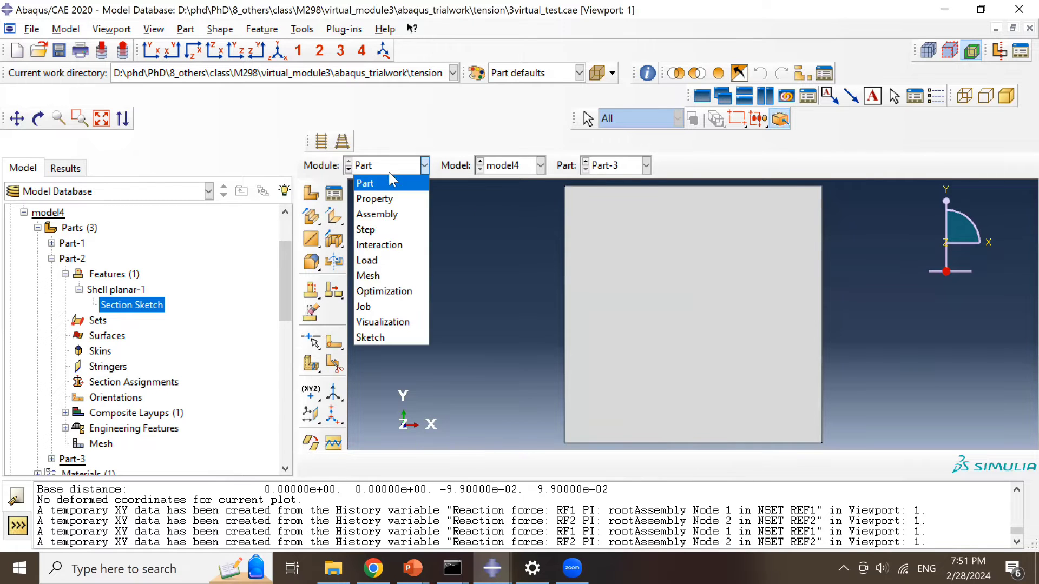
click(373, 199)
click(336, 197)
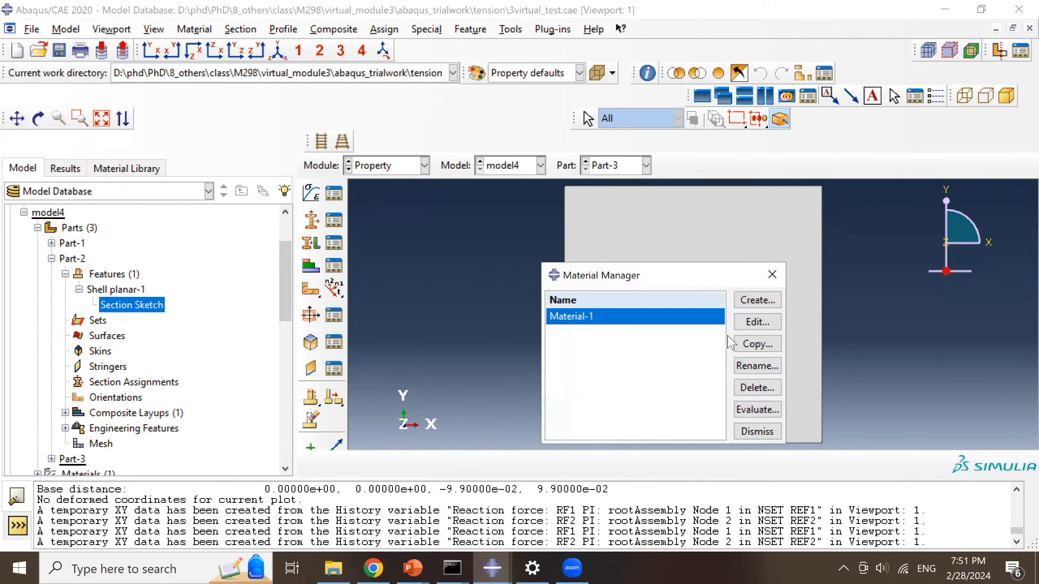
click(757, 322)
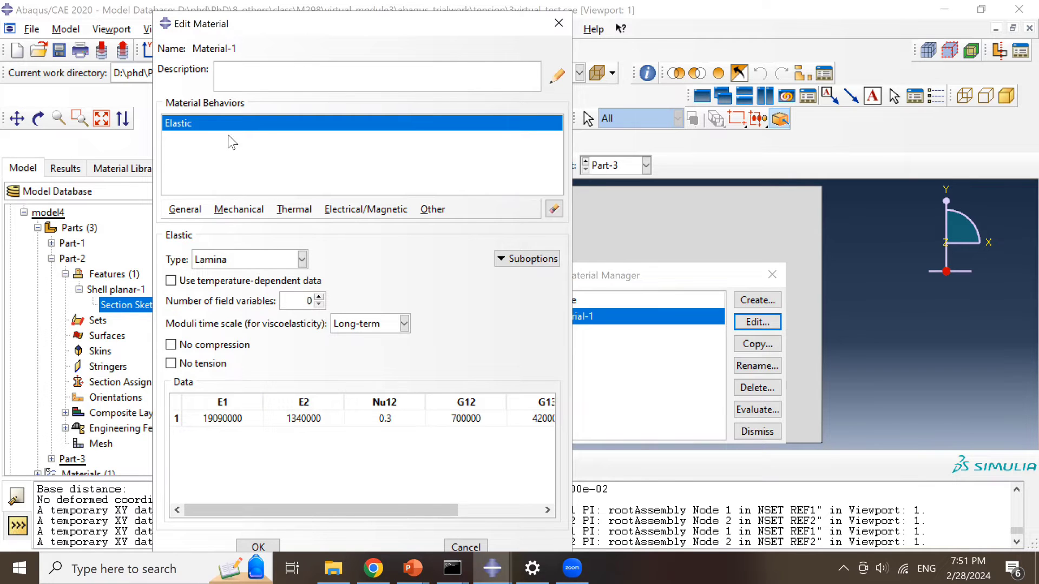
click(233, 260)
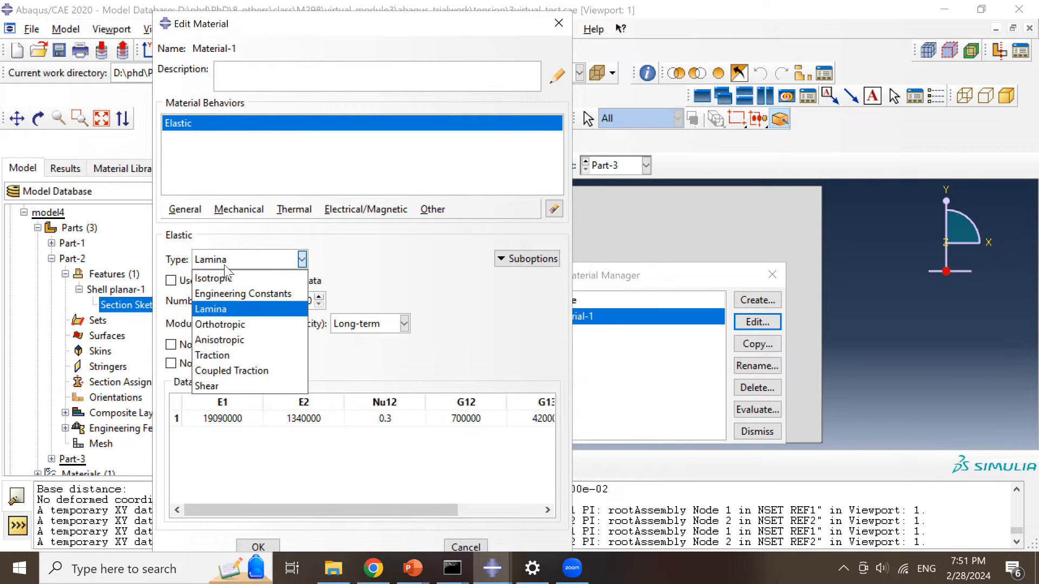
click(223, 306)
- Review Material-1's lamina constants E1, E2, Nu12, G12, G13 and G23, and close the material without changes
click(243, 417)
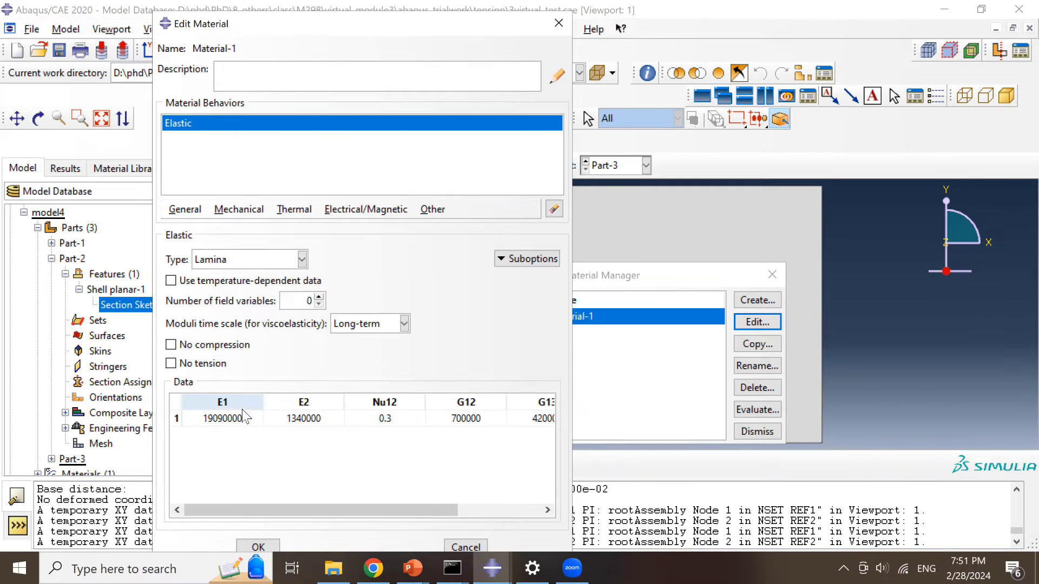
click(296, 416)
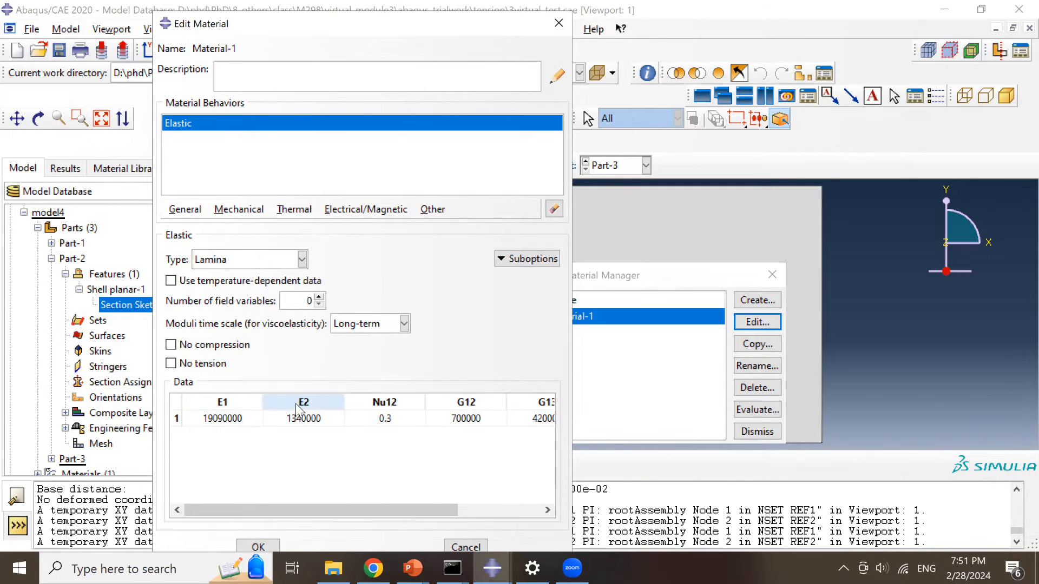
click(384, 411)
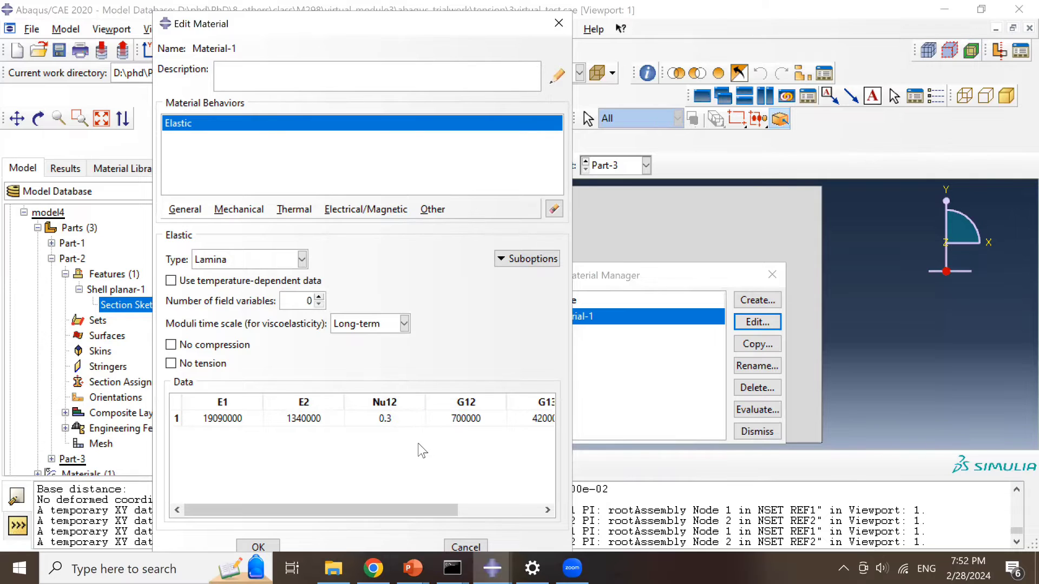
drag(421, 510, 439, 510)
drag(418, 443, 484, 511)
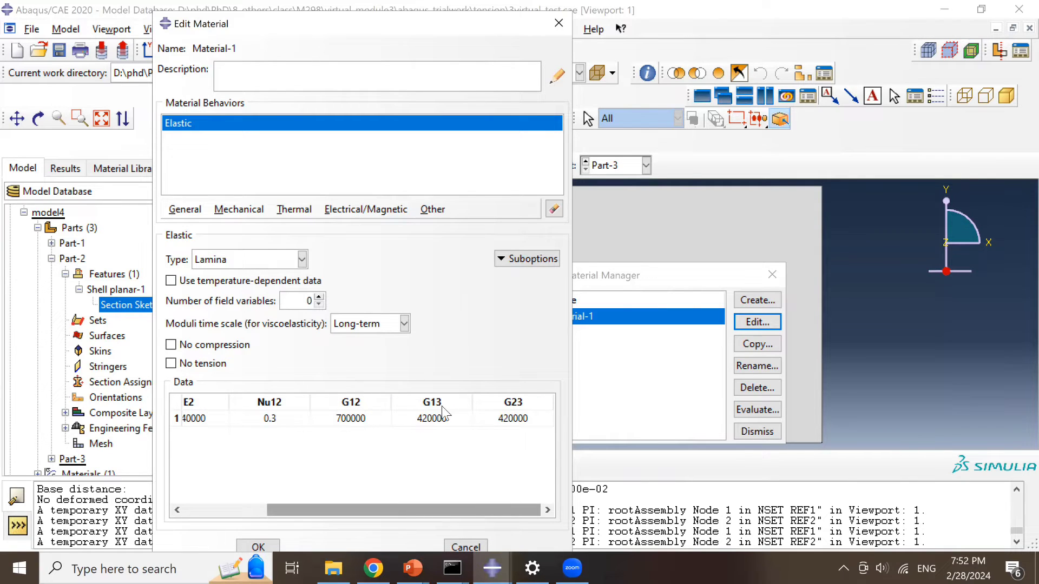
click(564, 33)
click(360, 316)
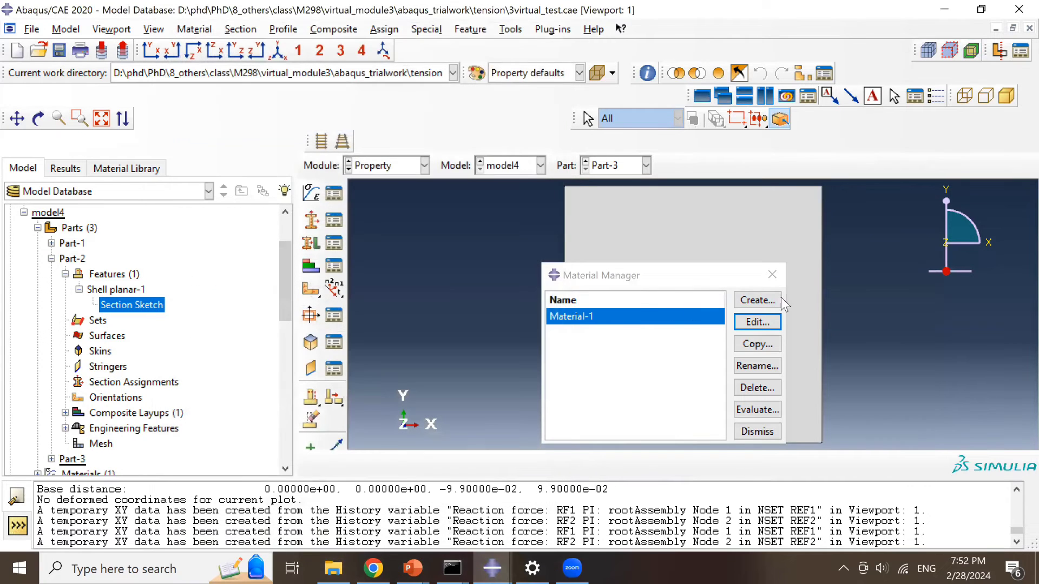
click(774, 276)
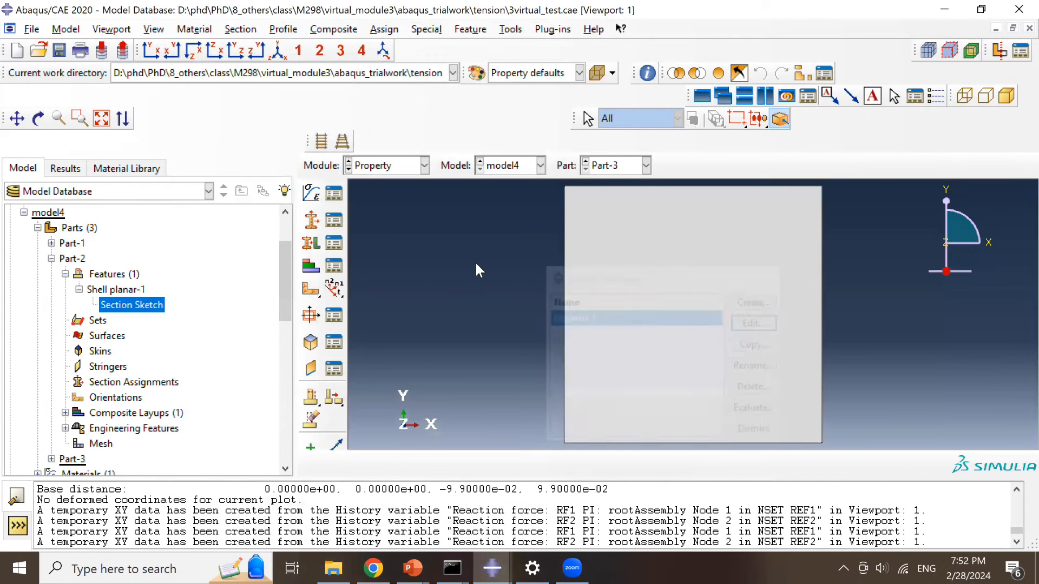
- Check the composite layup list for Part-3 and model4's section list, closing both managers
click(335, 267)
click(848, 77)
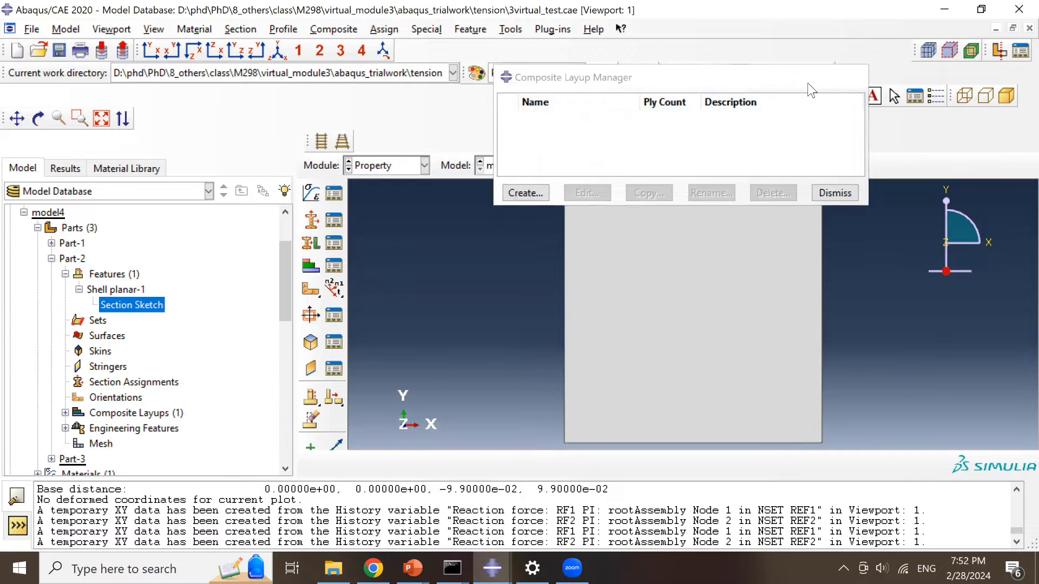
click(335, 227)
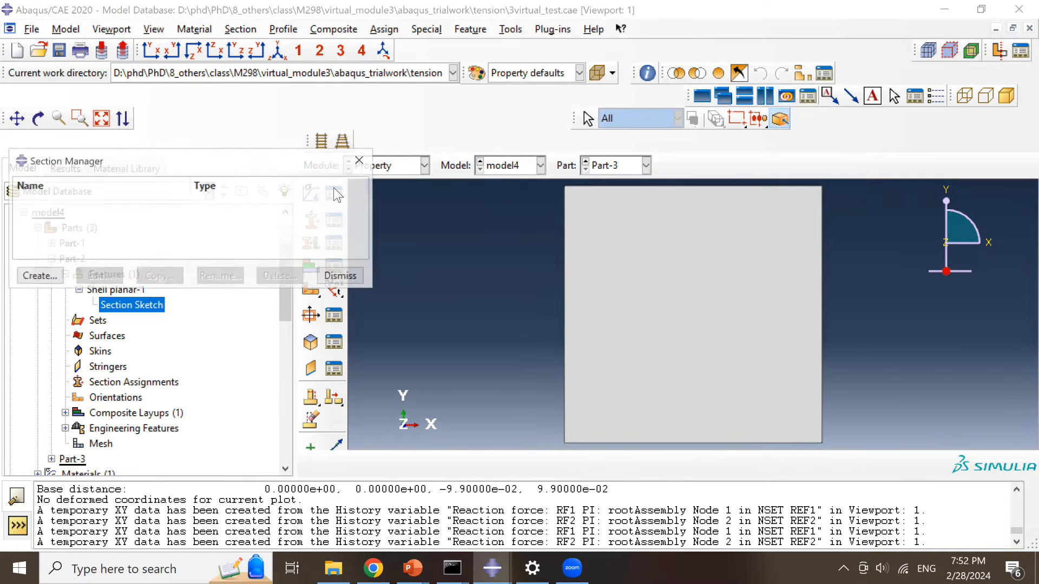
click(362, 161)
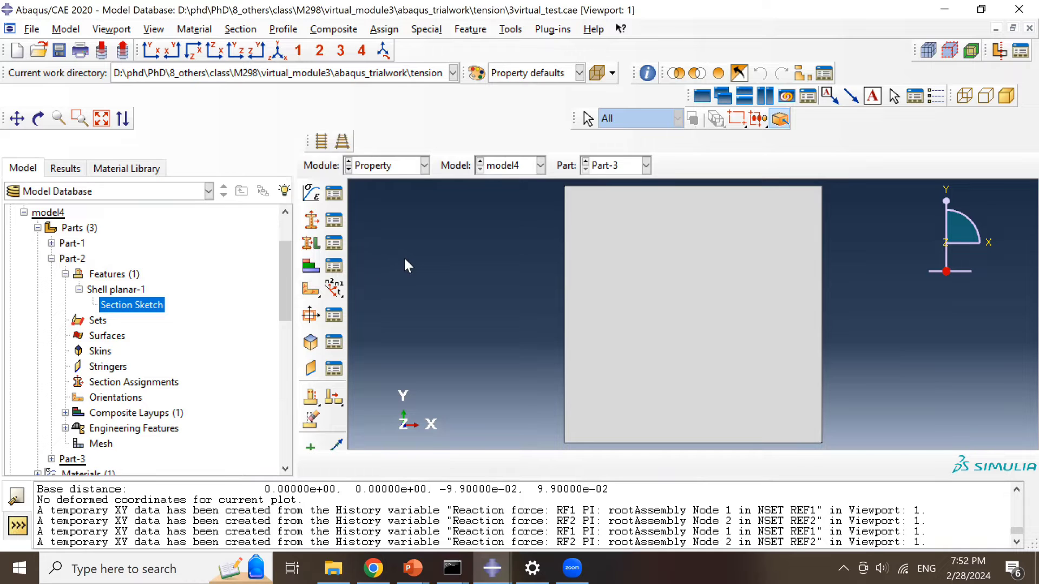
- Display Part-2, view the Conventional Shell element type for a new composite layup, and cancel the creation
click(334, 266)
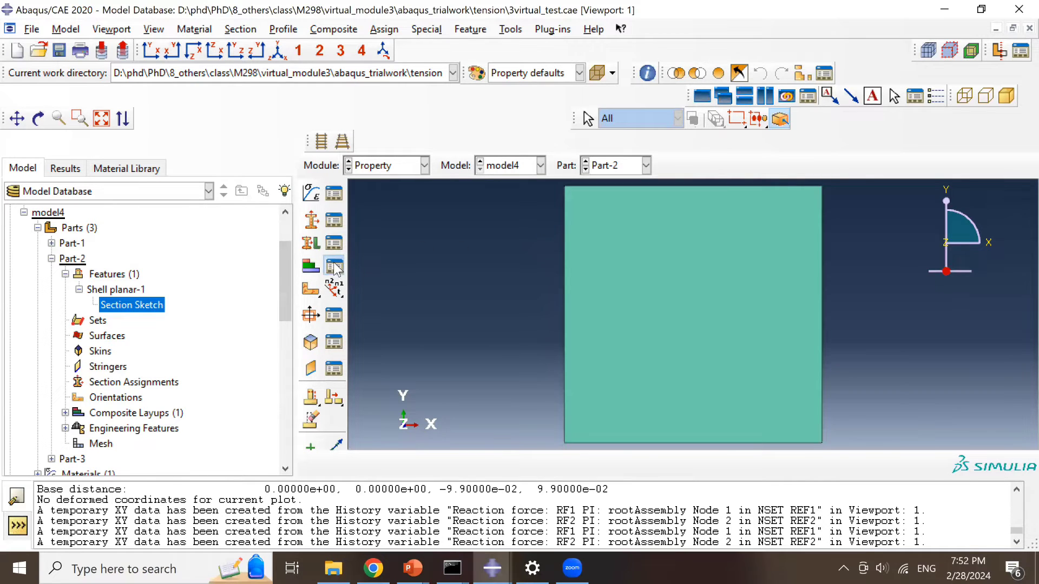
click(524, 193)
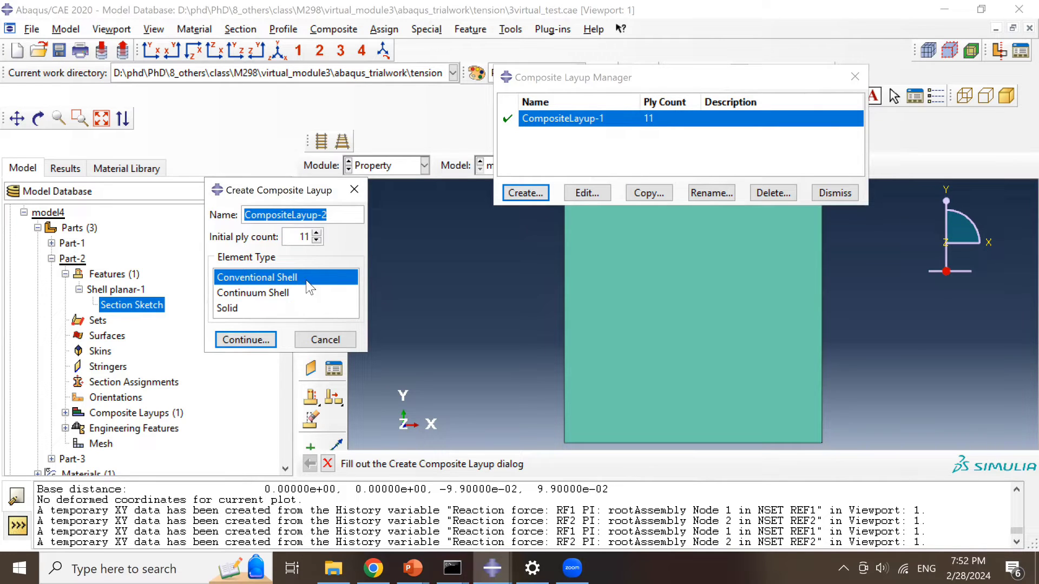
click(354, 189)
- Open CompositeLayup-1 of Part-2 for editing and inspect its orientation settings and full ply table
click(587, 193)
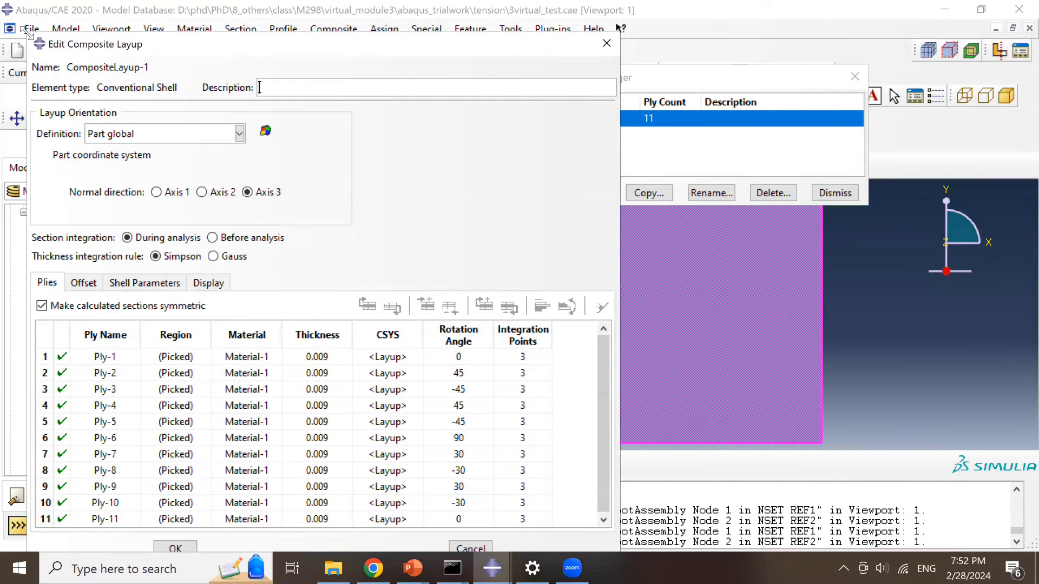
drag(26, 32, 70, 33)
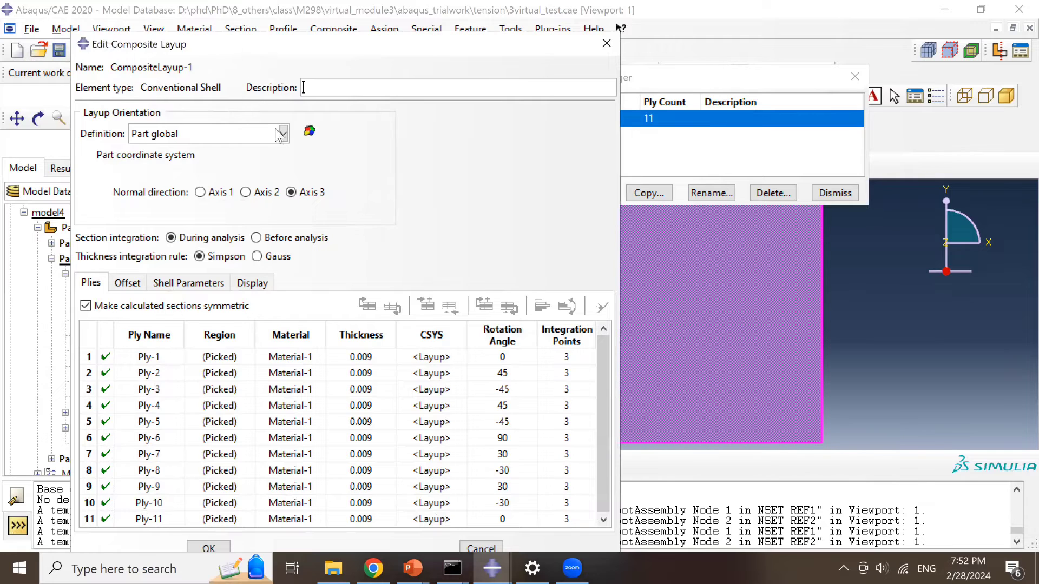
drag(280, 44, 294, 23)
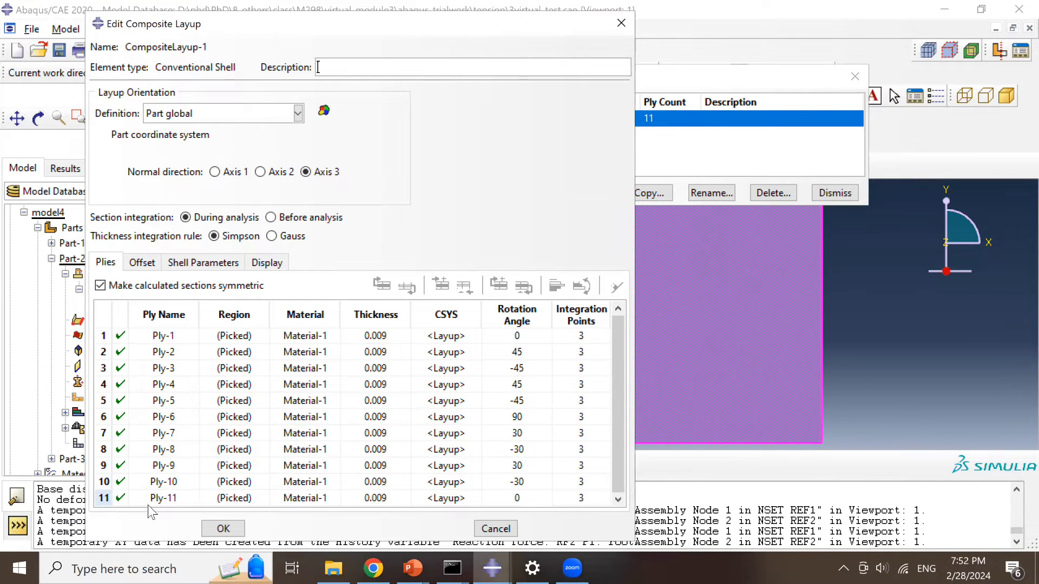
click(117, 493)
drag(117, 493, 128, 493)
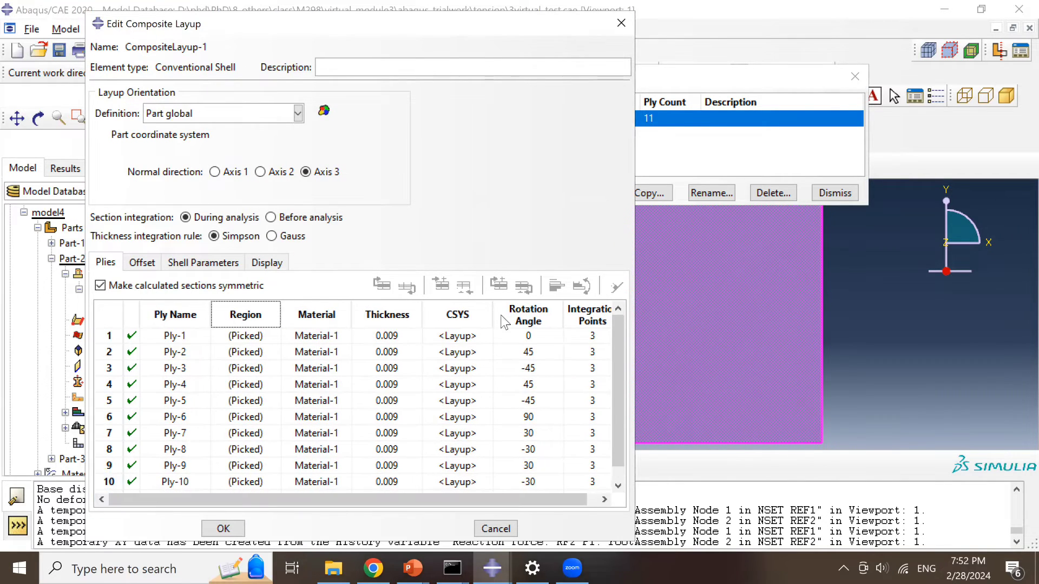
click(677, 160)
- Discard the layup edits, inspect the initial ply count setting for a new composite layup, and cancel
click(546, 196)
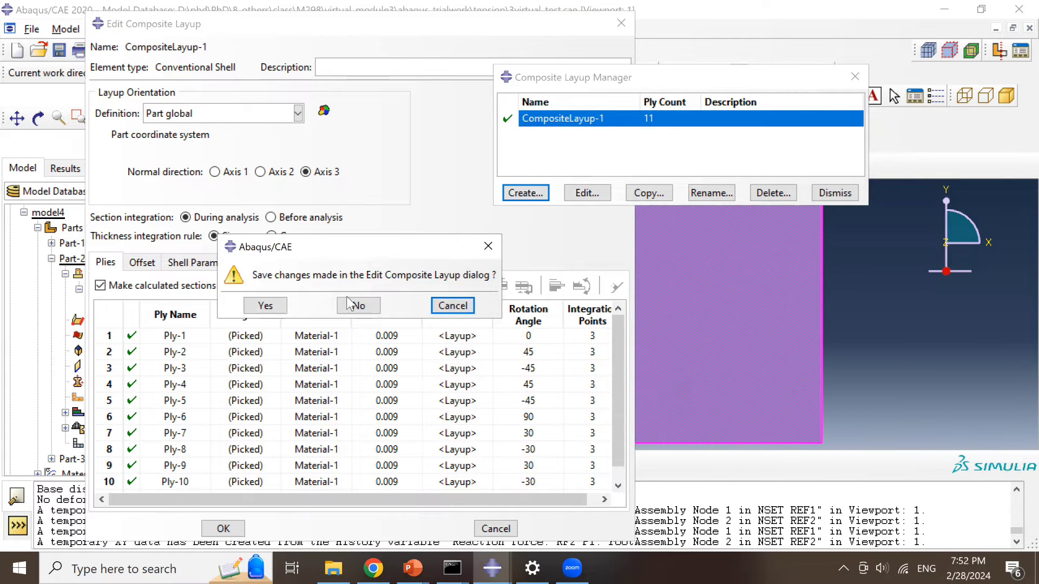
click(375, 309)
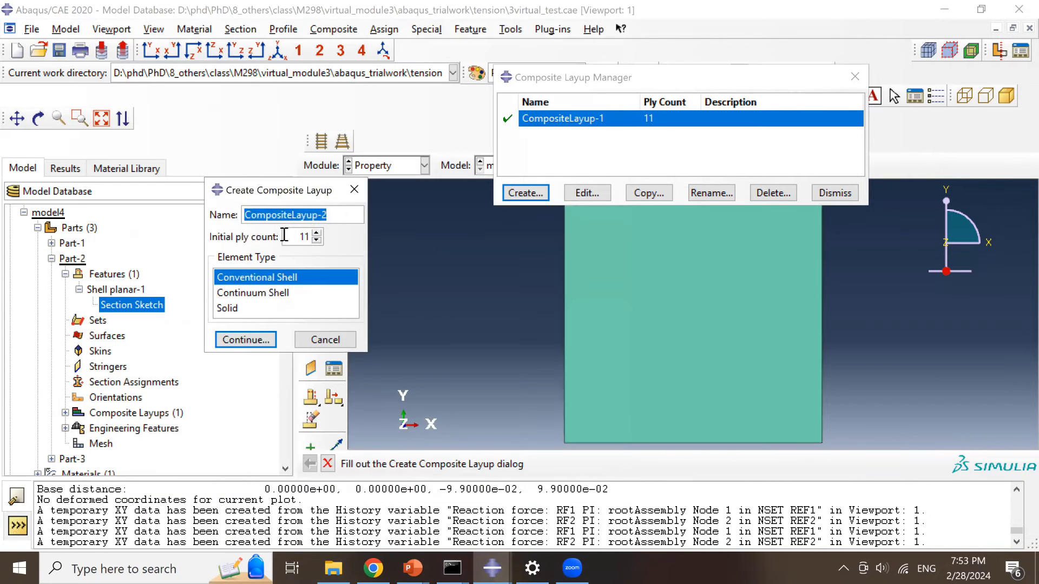
drag(309, 240, 318, 250)
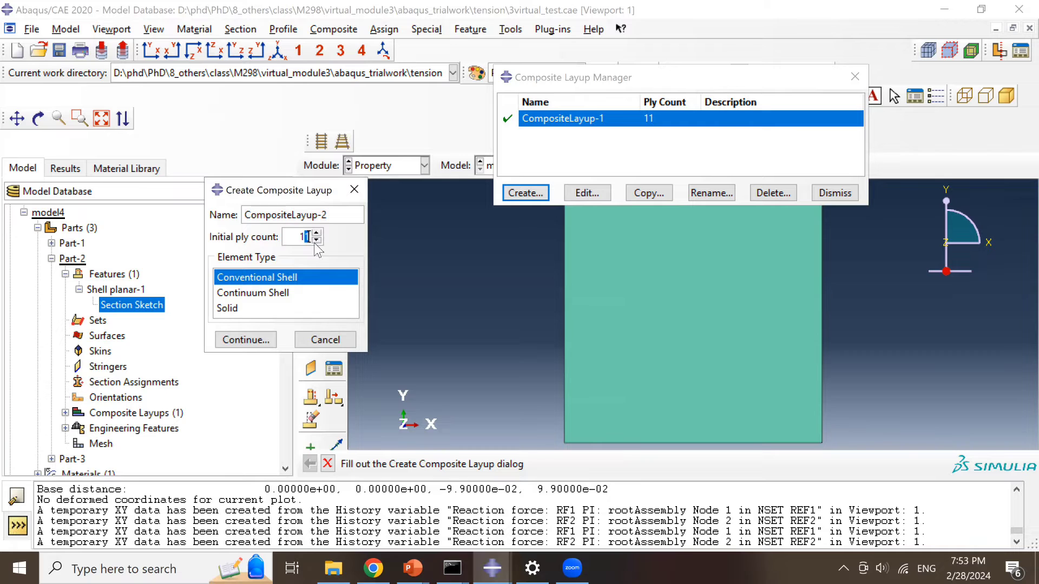
click(355, 190)
- Reopen CompositeLayup-1 and edit the region of all plies, confirming the square shell face
click(589, 193)
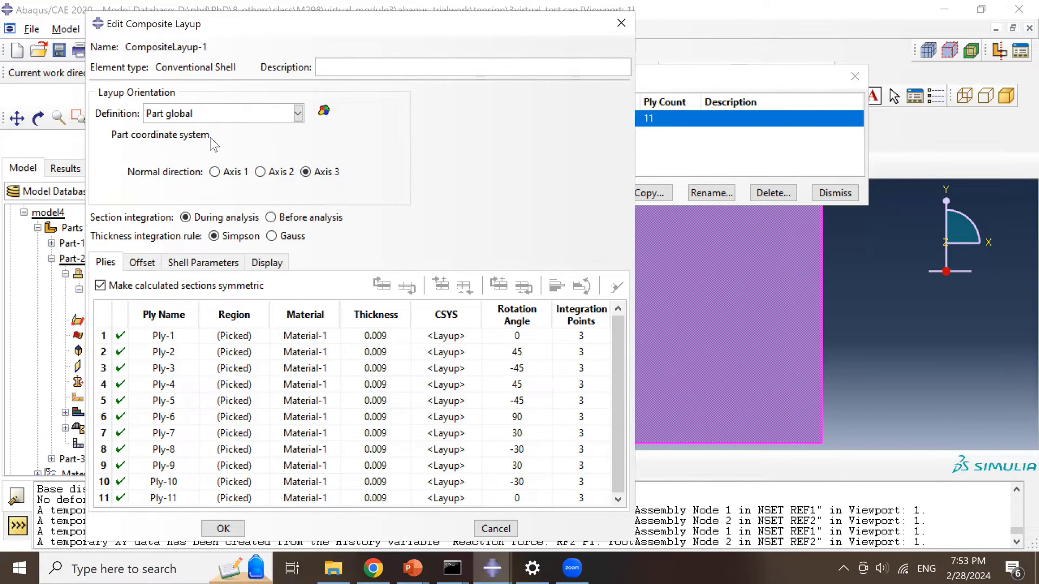
click(234, 314)
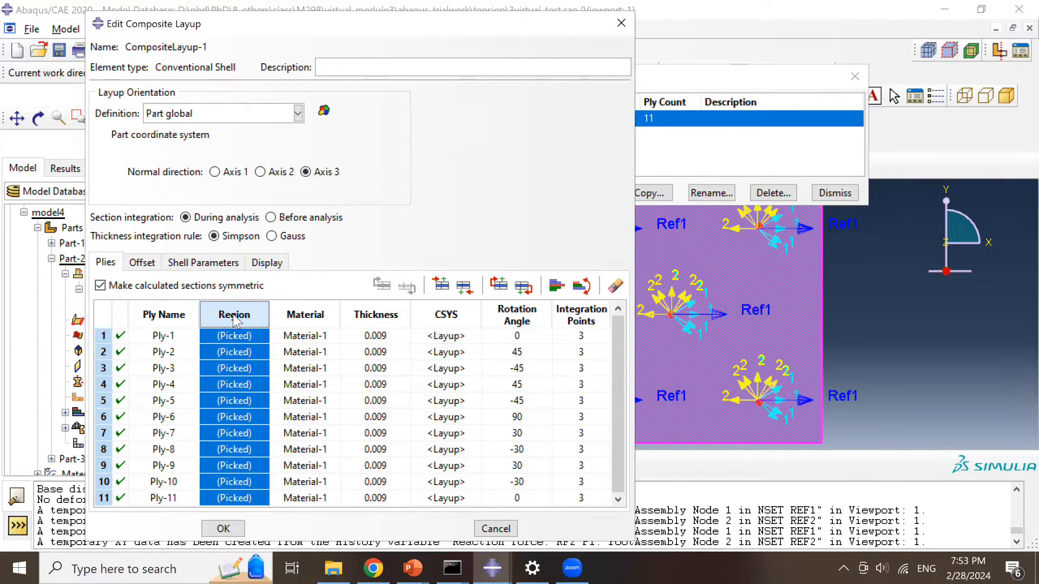
right_click(236, 320)
click(271, 324)
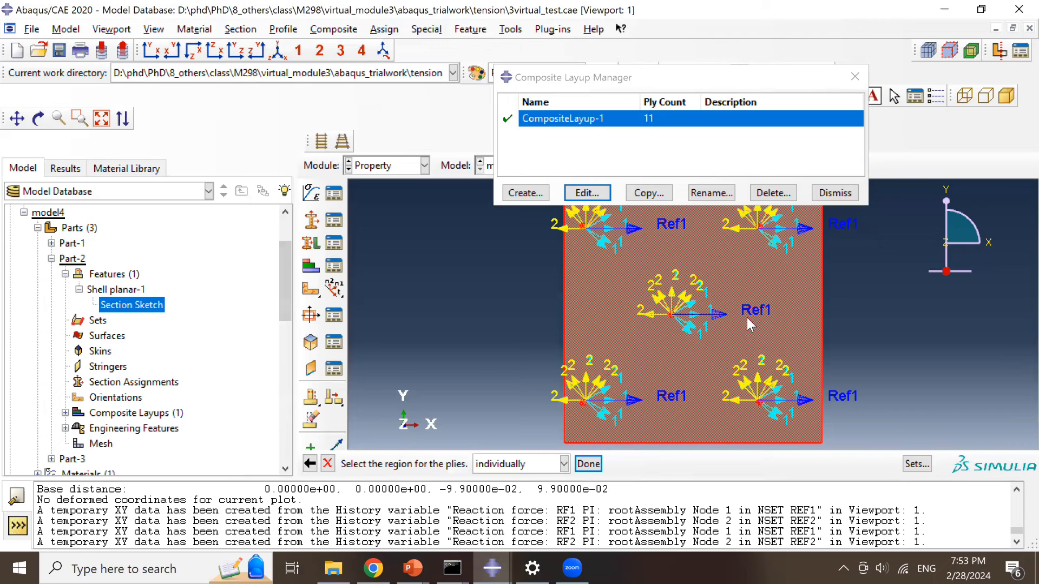
middle_click(820, 340)
- Examine the material and thickness assigned to the plies in CompositeLayup-1
click(303, 320)
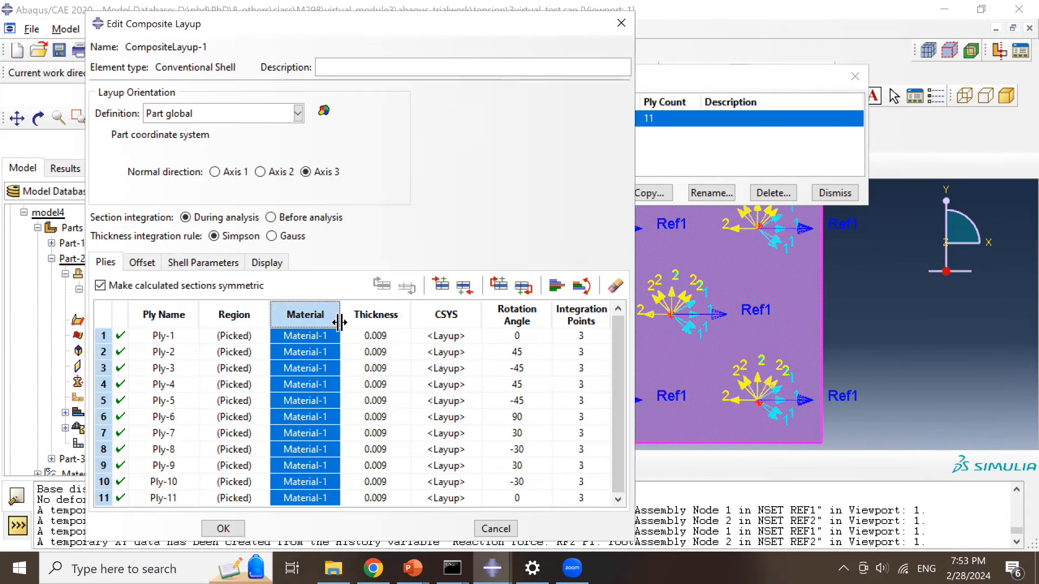
click(378, 319)
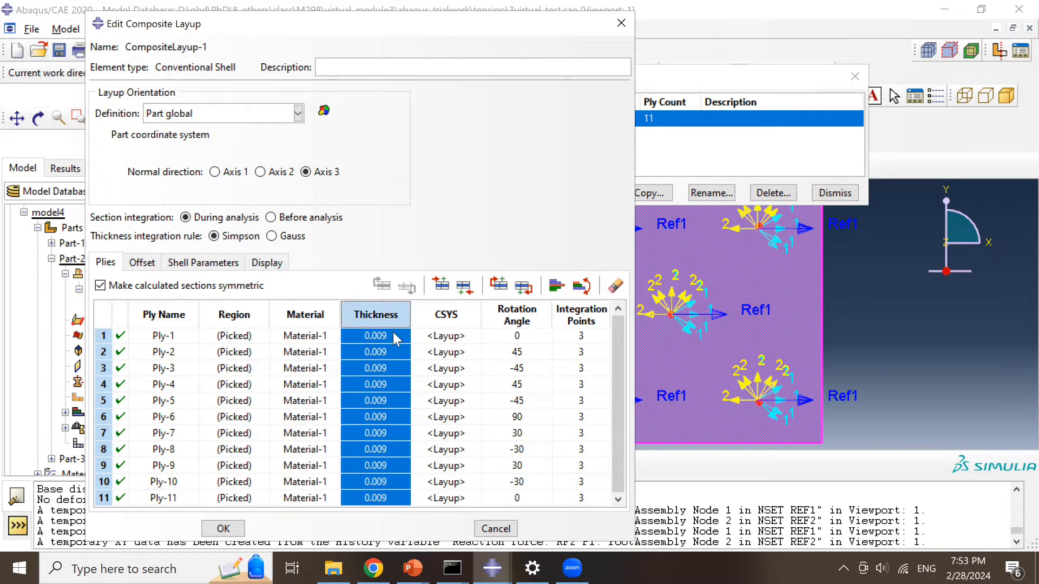
click(390, 336)
click(388, 352)
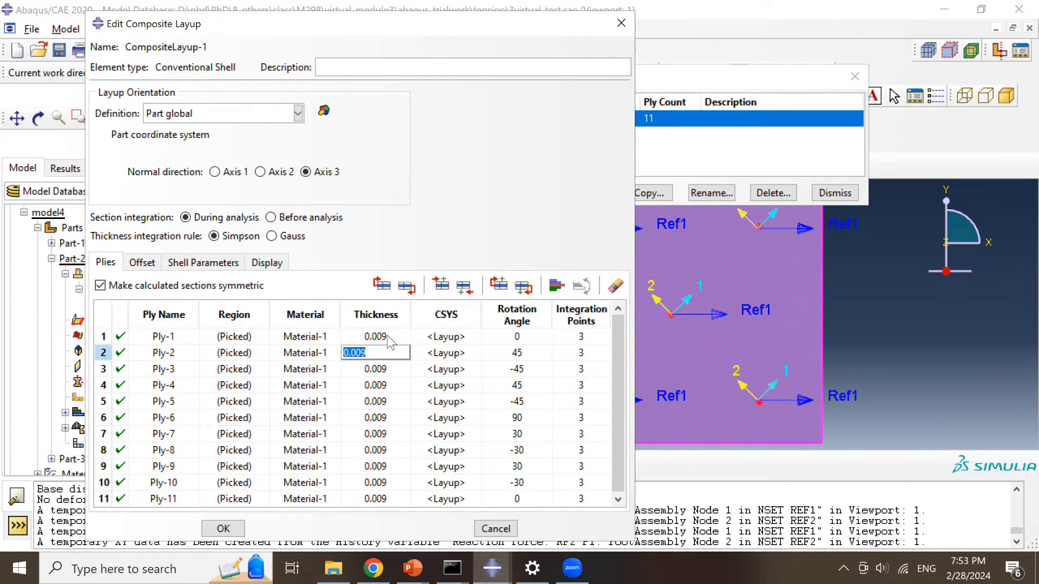
click(389, 340)
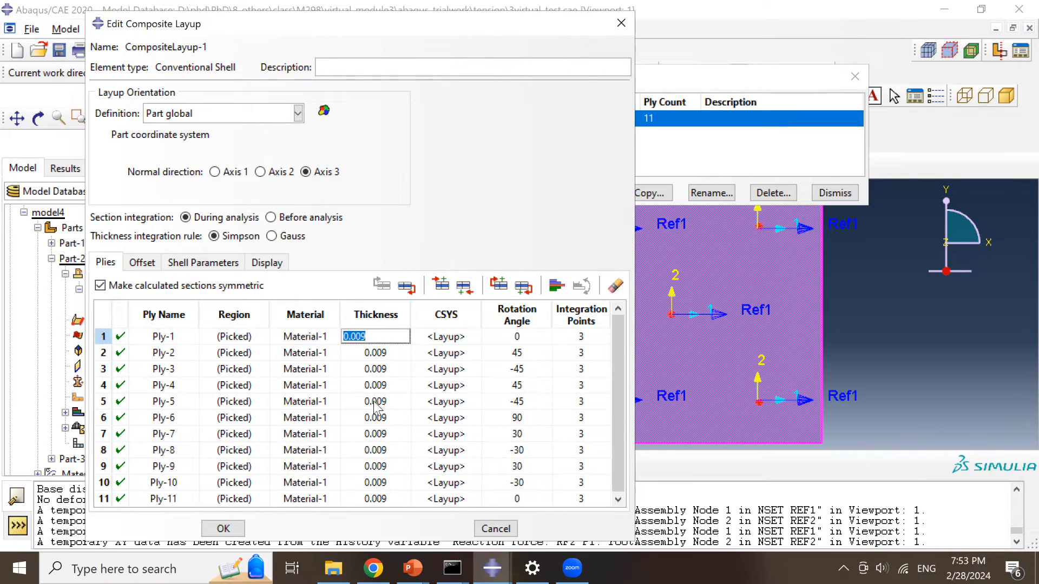
- Examine the ply rotation angles and integration points, and close CompositeLayup-1 and its manager without saving changes
click(530, 323)
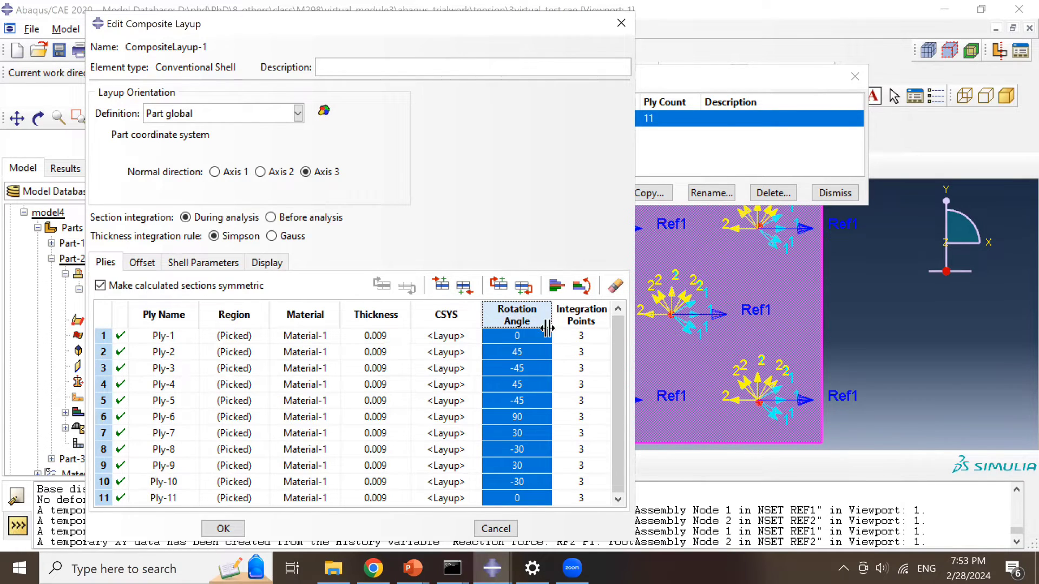
click(575, 321)
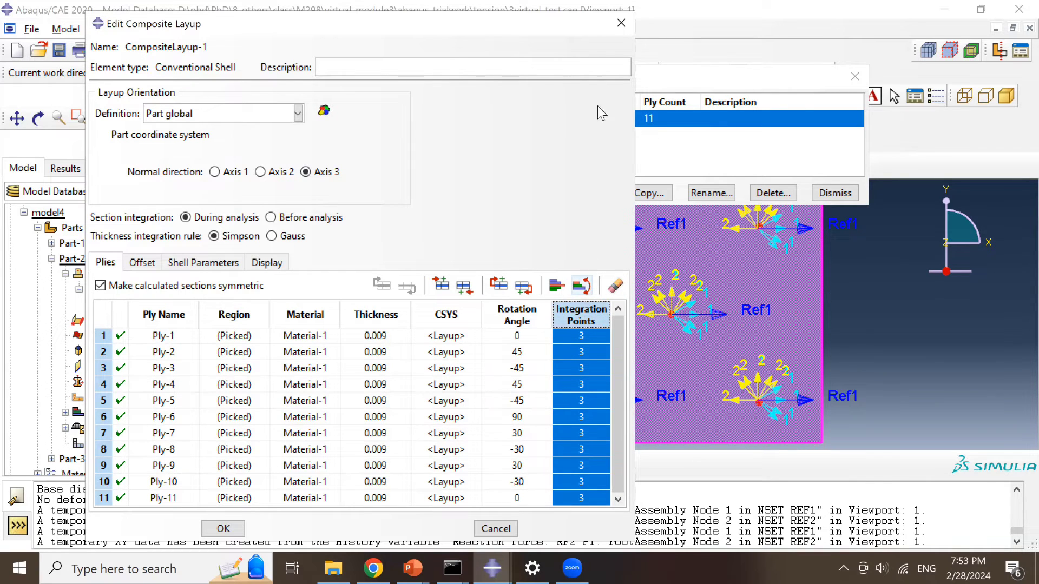
click(621, 23)
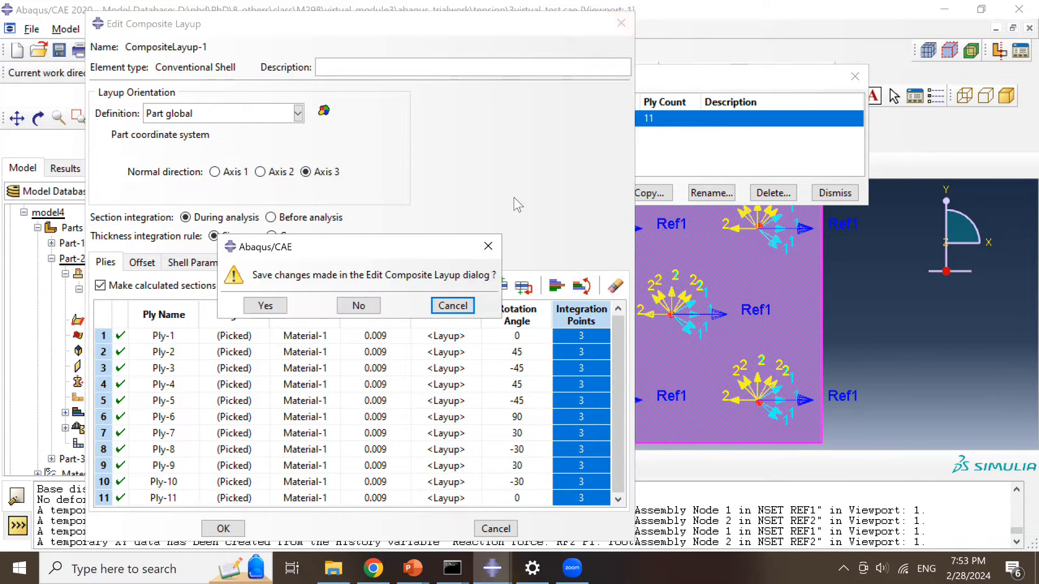
click(359, 306)
click(855, 76)
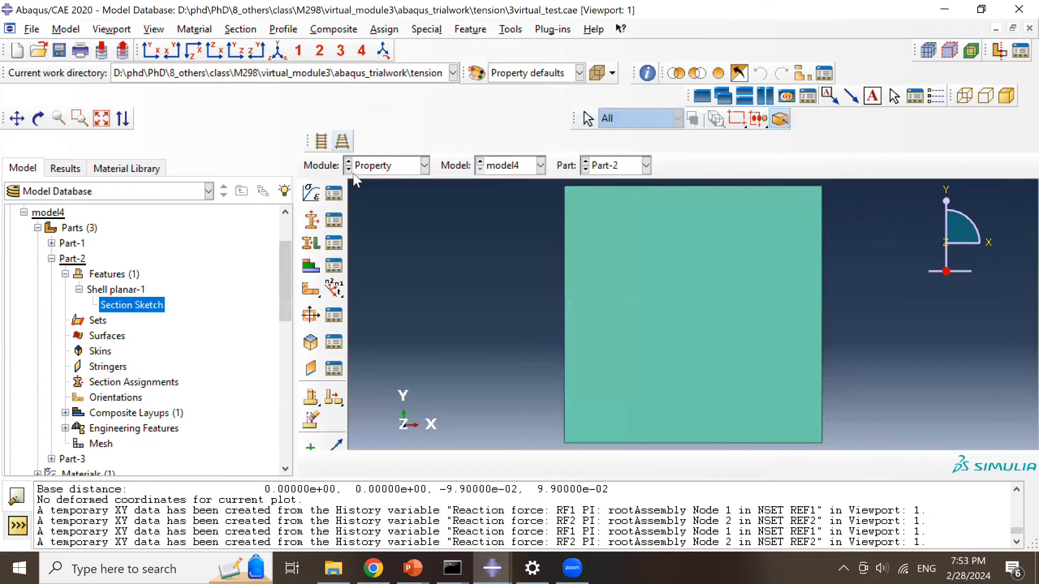
- View model4's assembly and examine its analysis steps, leaving the step list without changes
click(361, 167)
click(377, 213)
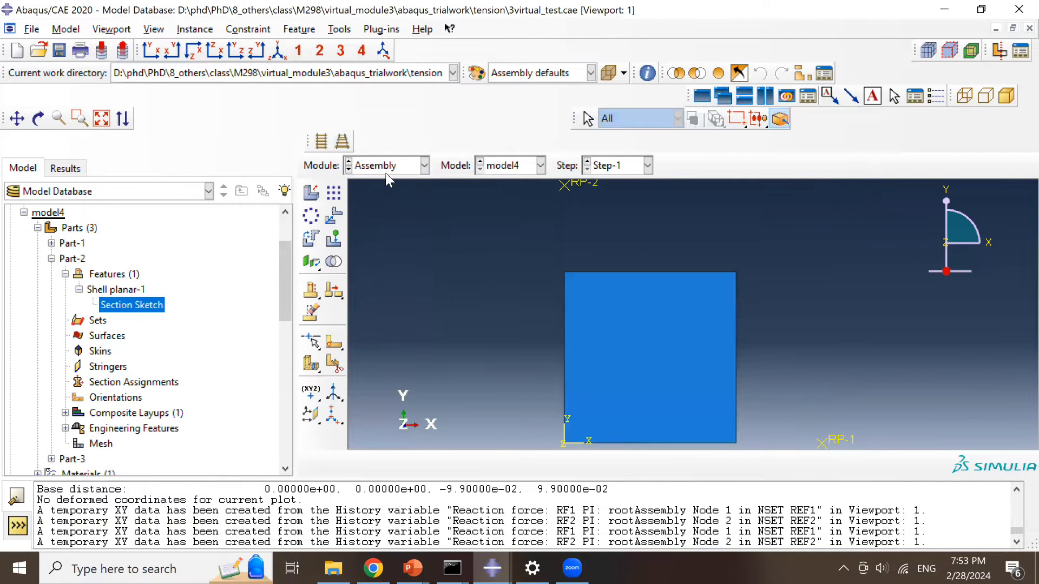
click(385, 166)
click(379, 230)
click(334, 193)
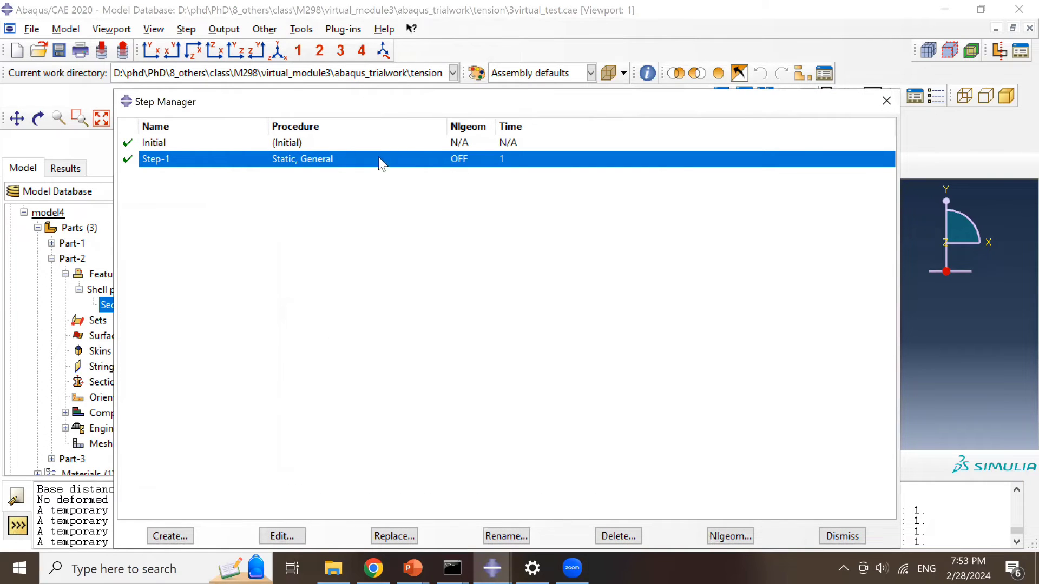
click(886, 101)
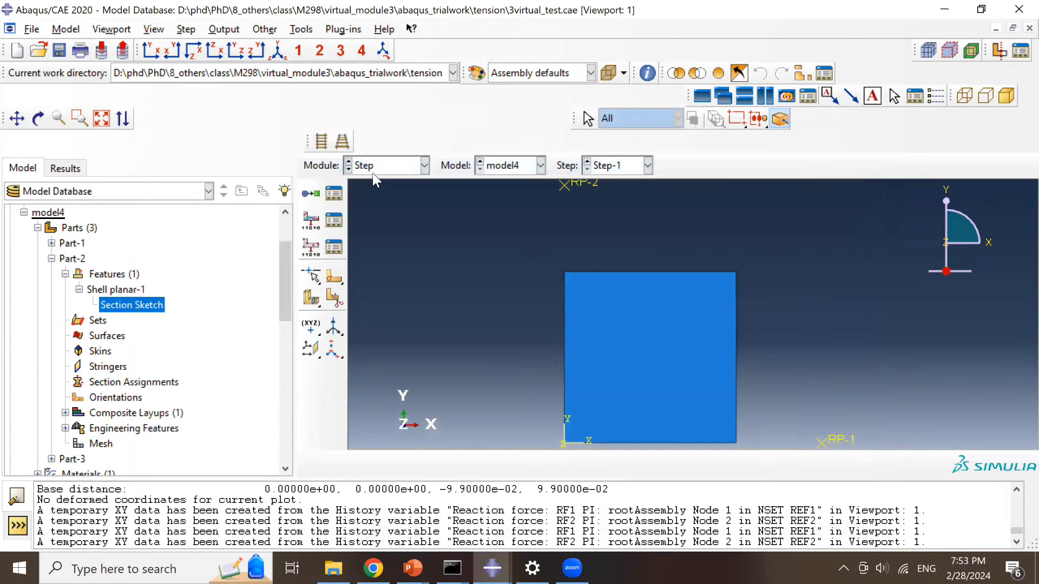
- Examine the domain set and reaction-force variables of history output request H-Output-1, closing it without changes
click(339, 242)
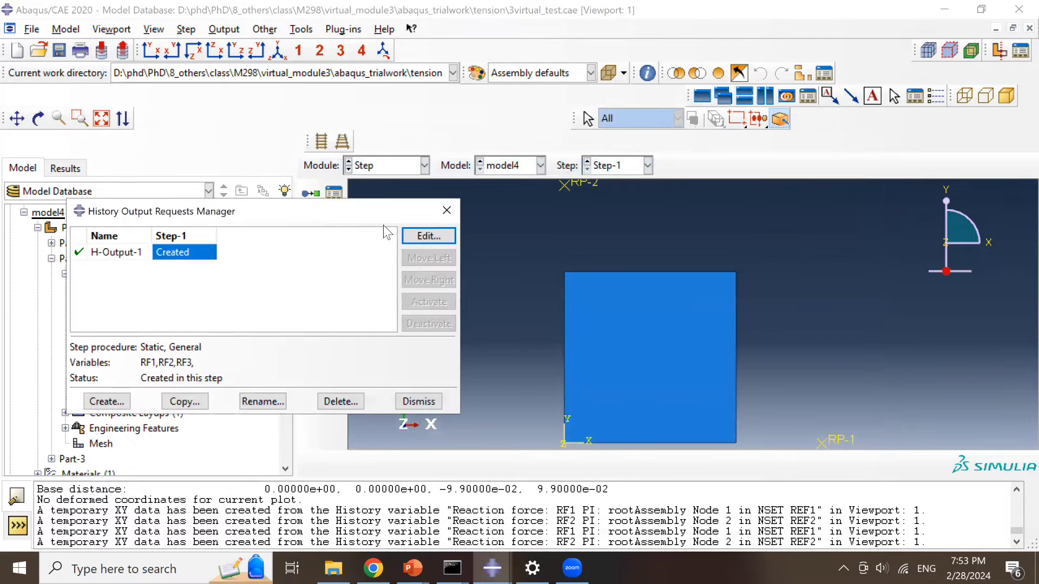
click(414, 237)
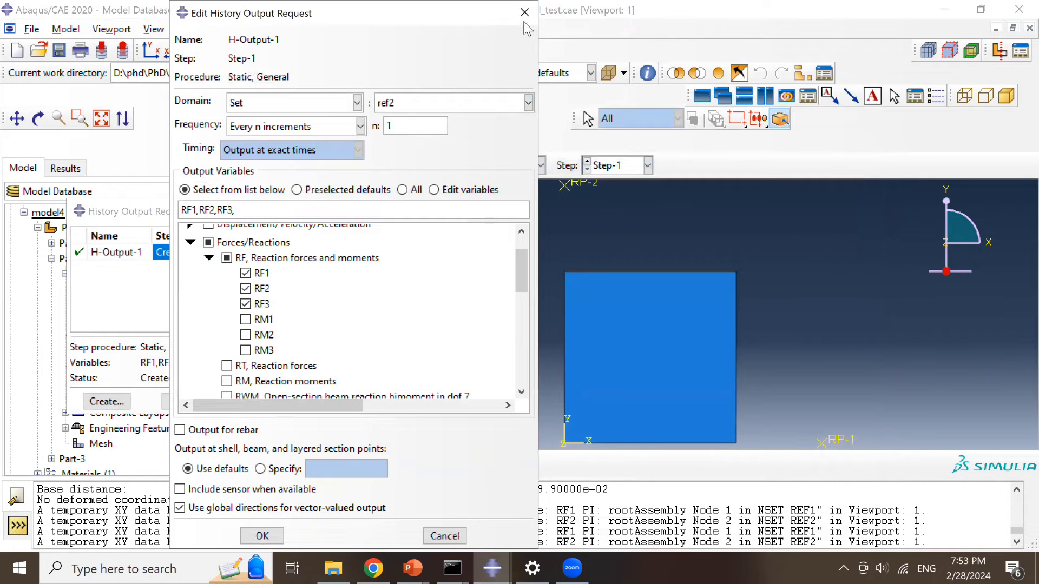
click(525, 12)
click(447, 211)
- Examine the terms of equation constraints Constraint-1 and Constraint-2 in the Interaction module, closing each without changes
click(424, 165)
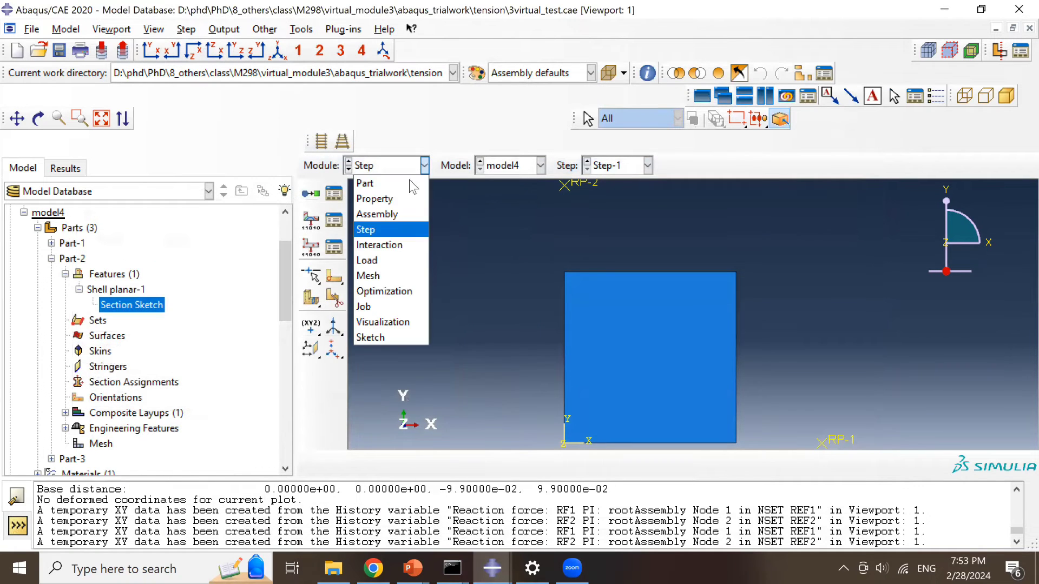
click(382, 245)
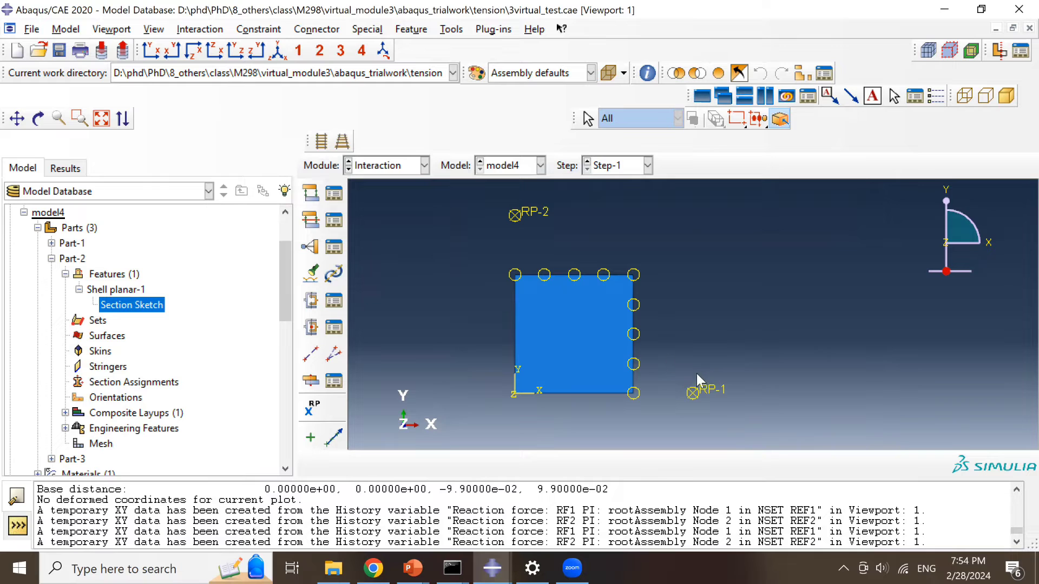
click(334, 247)
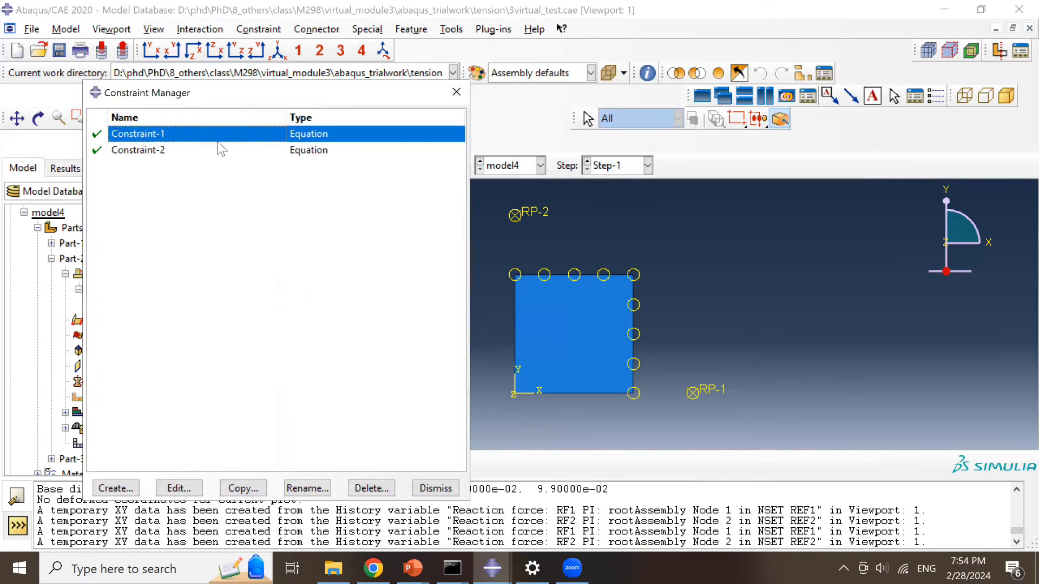
double_click(219, 135)
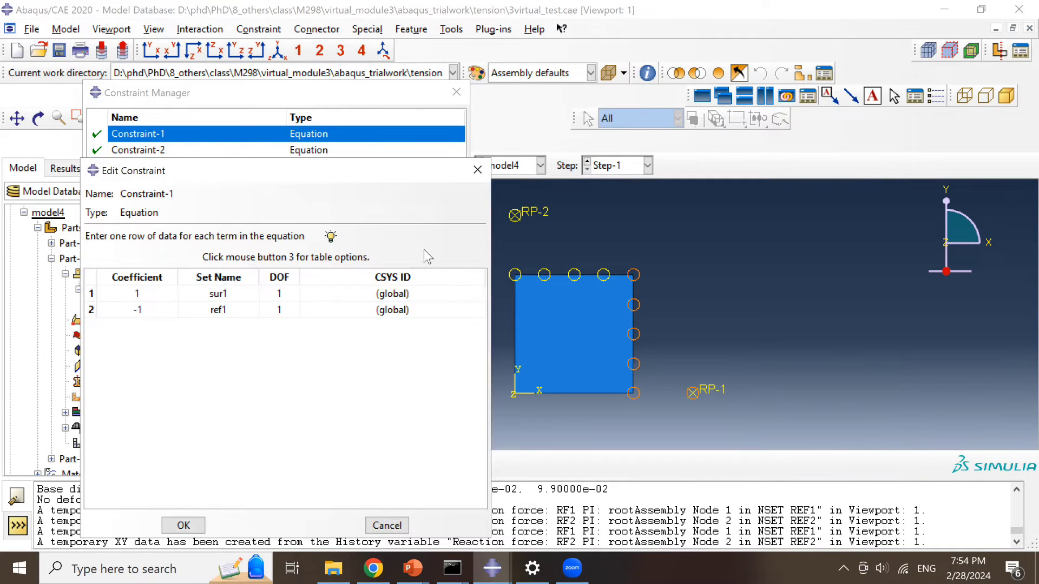
click(477, 170)
double_click(247, 149)
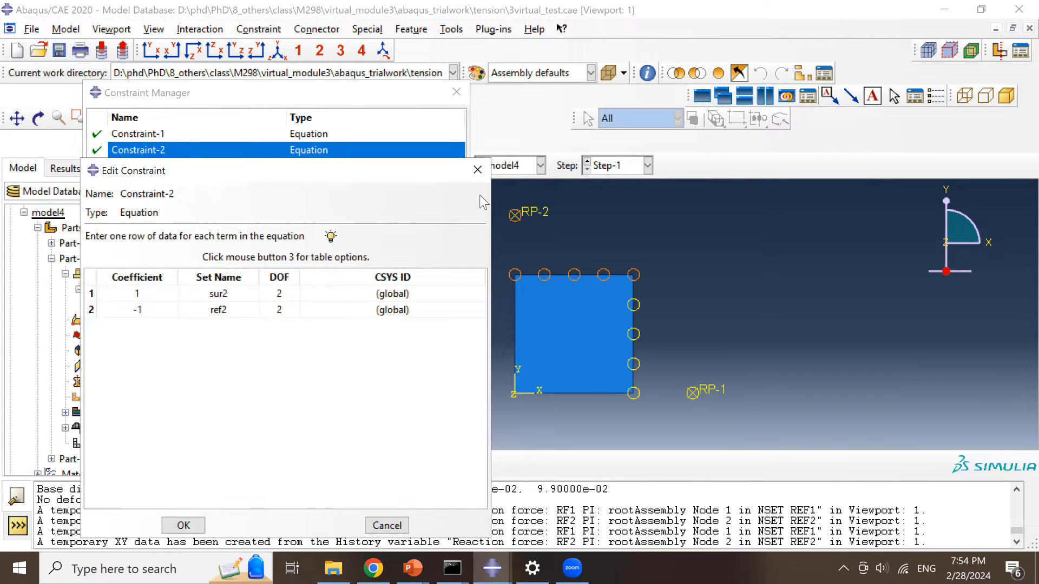
click(477, 170)
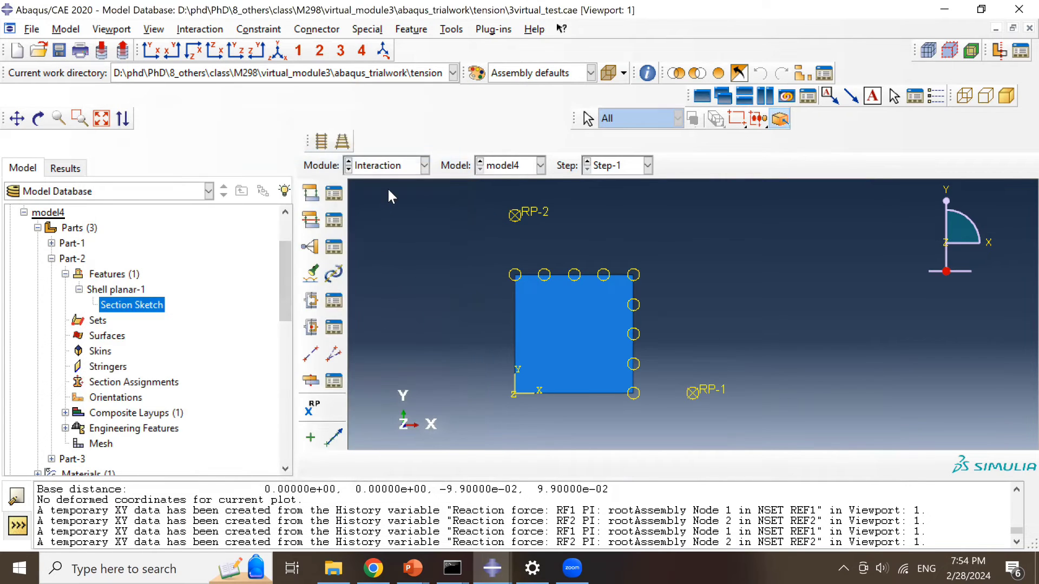
- Examine the symmetry conditions BC-1 and BC-2 and the displacement condition BC-4 in the Load module, without changing them
click(385, 165)
click(380, 258)
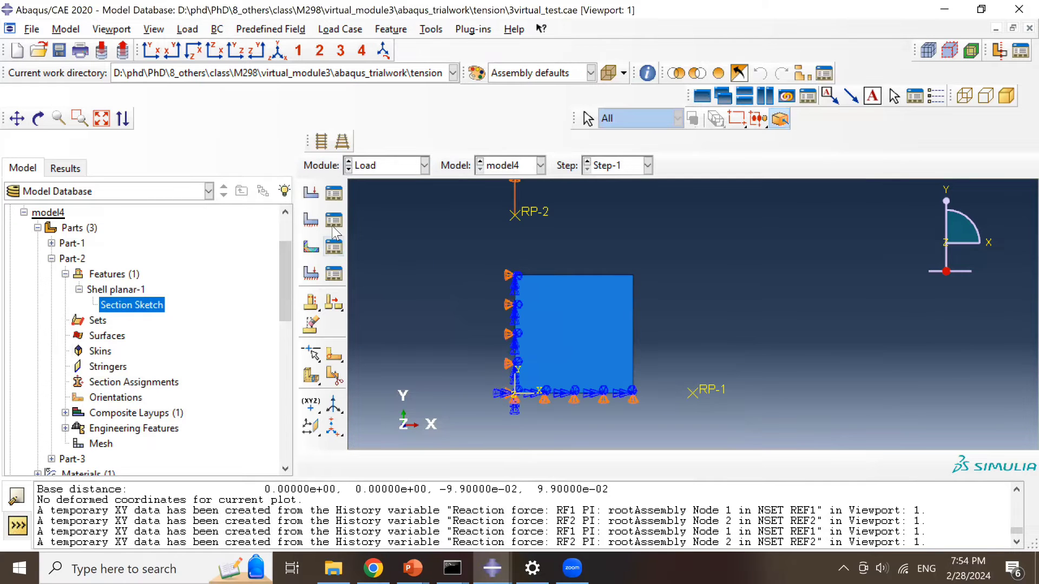
click(333, 221)
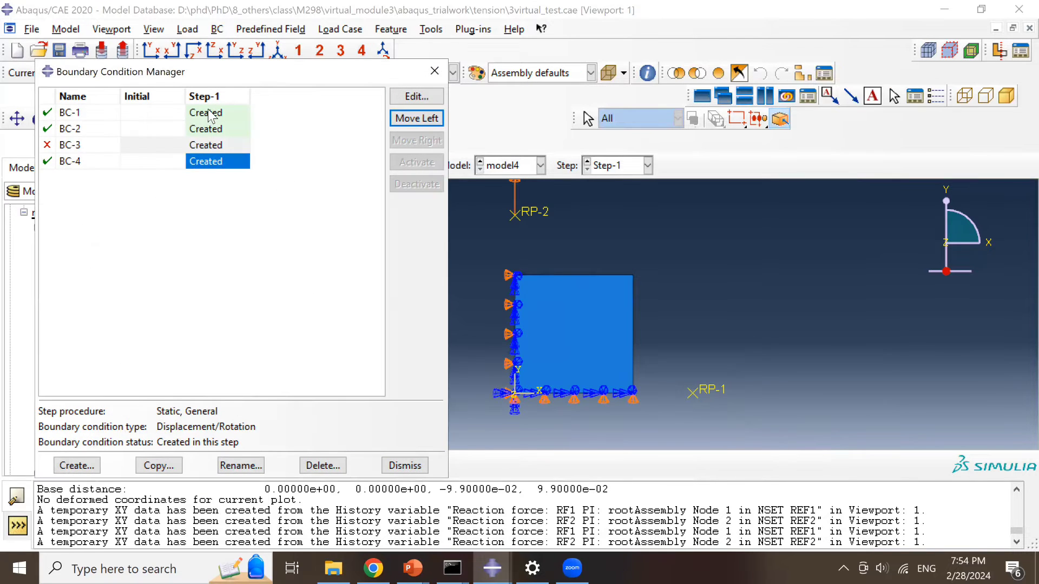
click(211, 113)
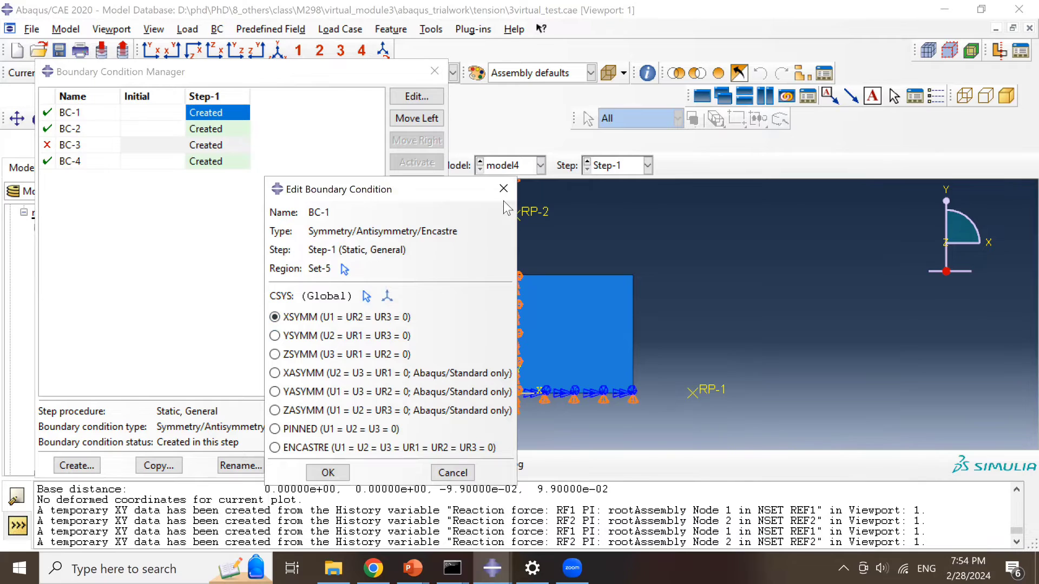
click(503, 188)
double_click(211, 129)
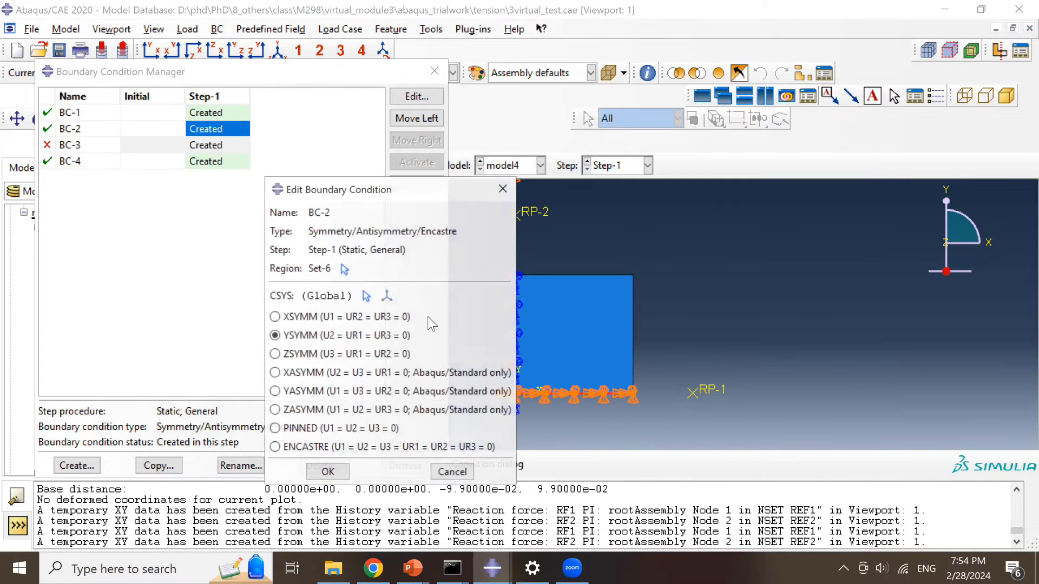
click(503, 188)
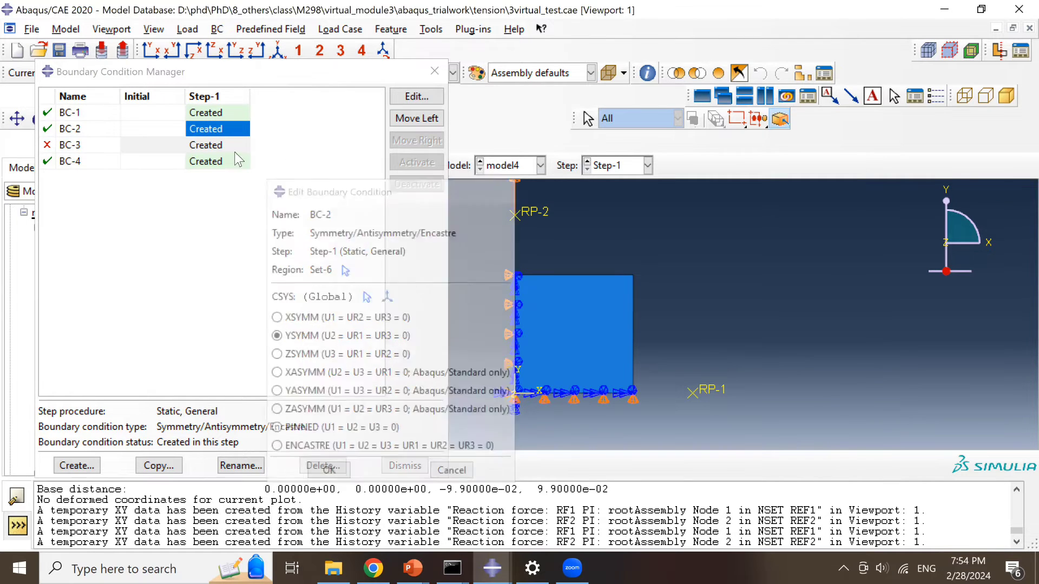
click(226, 161)
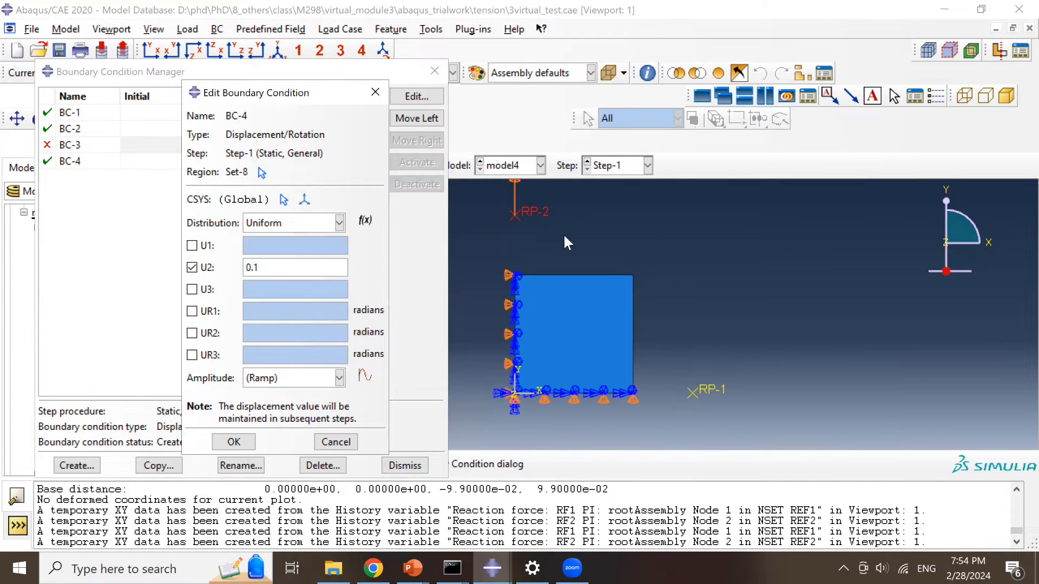
click(375, 92)
click(435, 71)
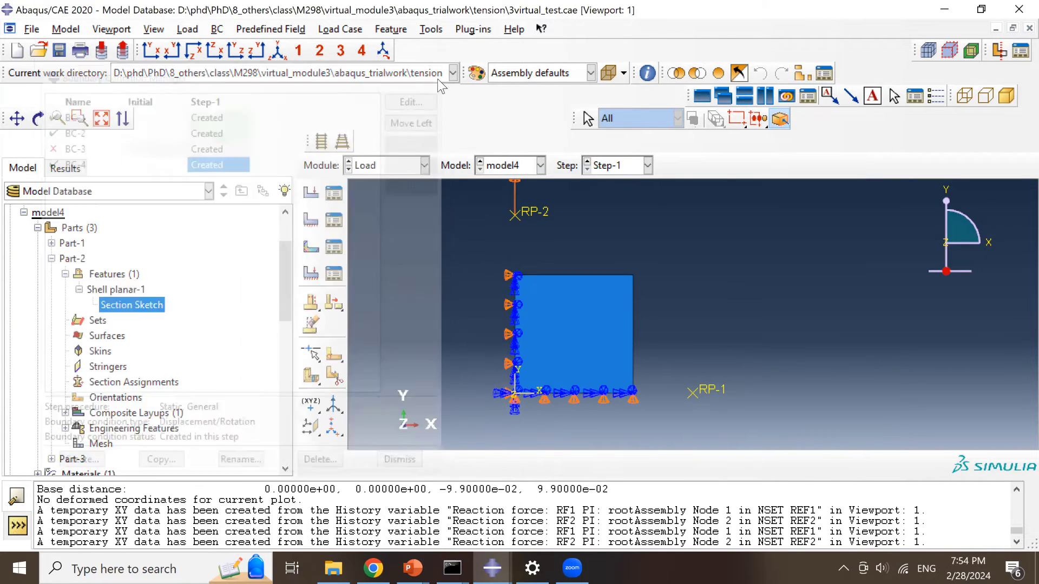
- Show the mesh of Part-2 and examine its assigned element type, family and element code without changes
click(389, 165)
click(388, 279)
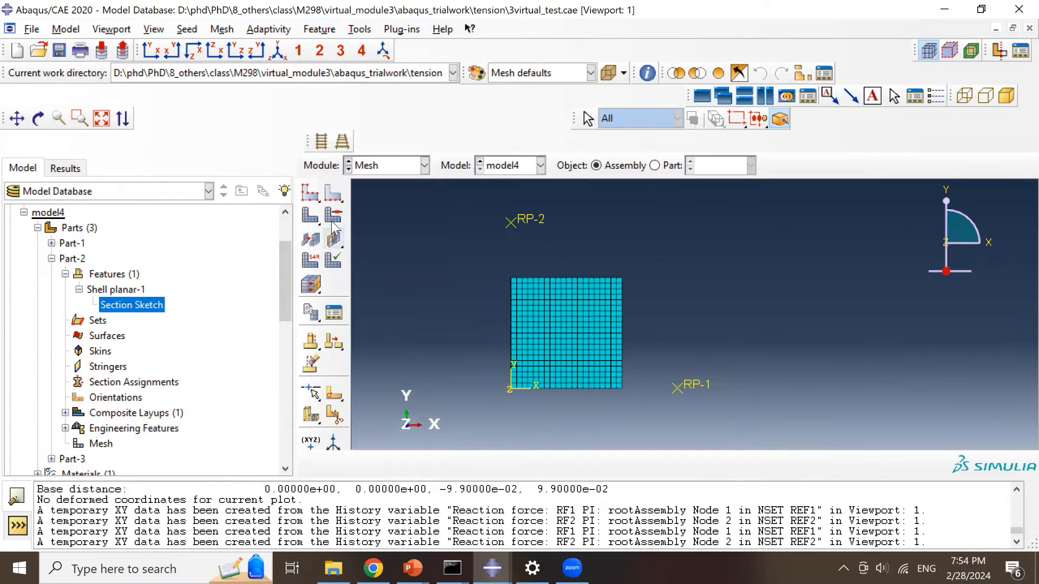
click(310, 261)
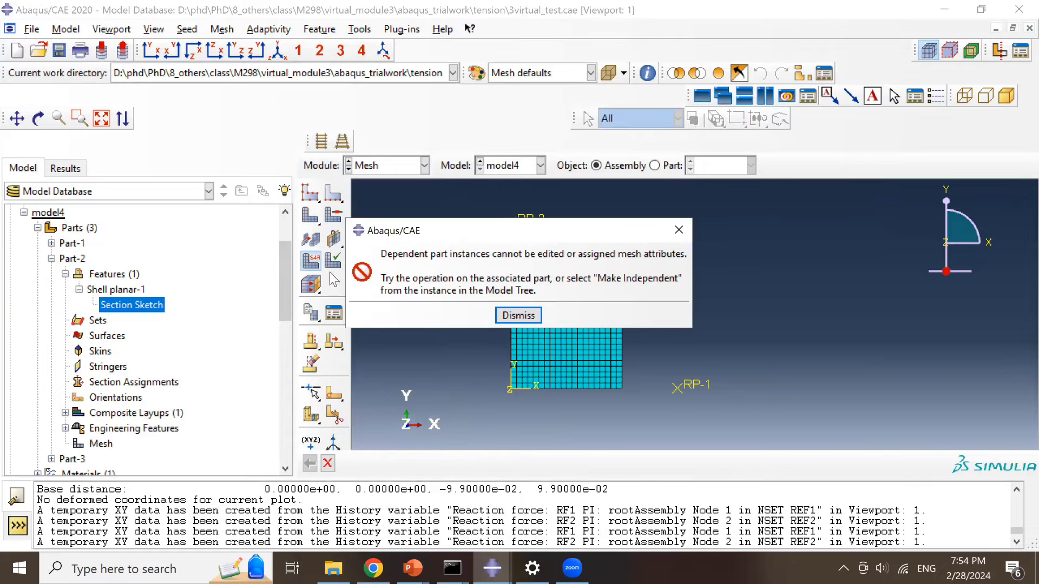
click(518, 315)
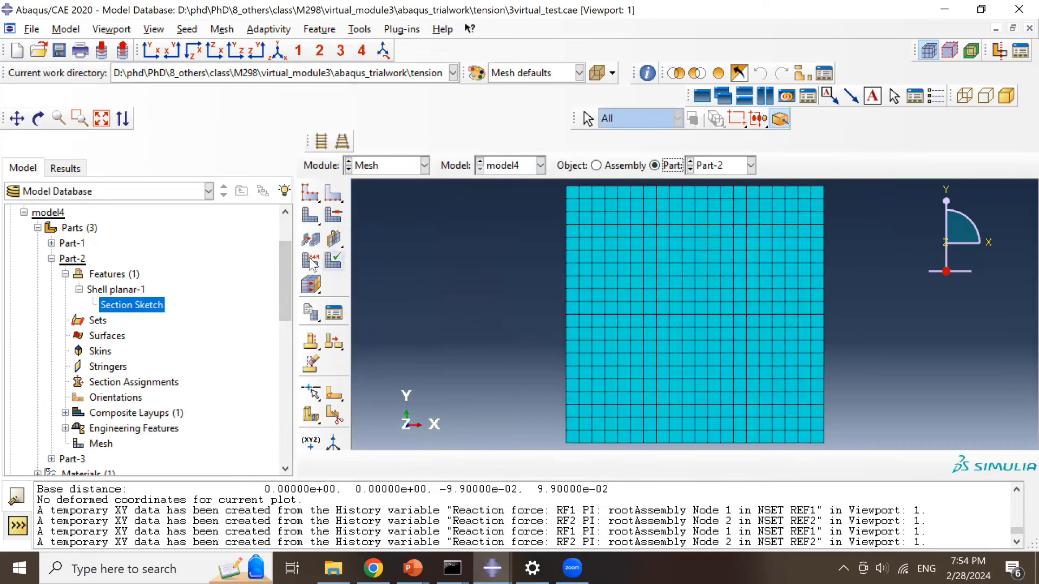
click(310, 261)
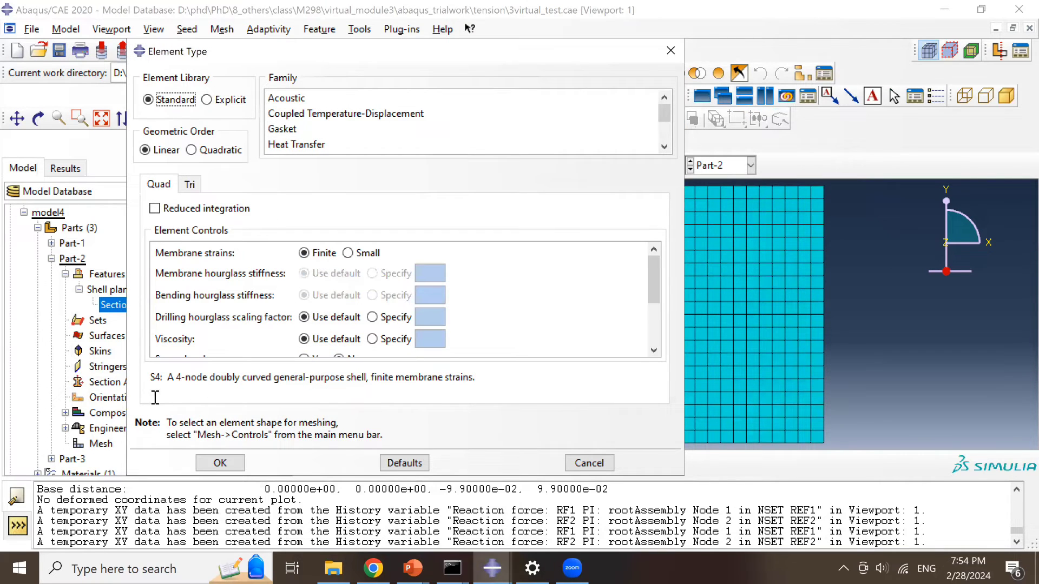
double_click(154, 383)
scroll(351, 140, down, 3)
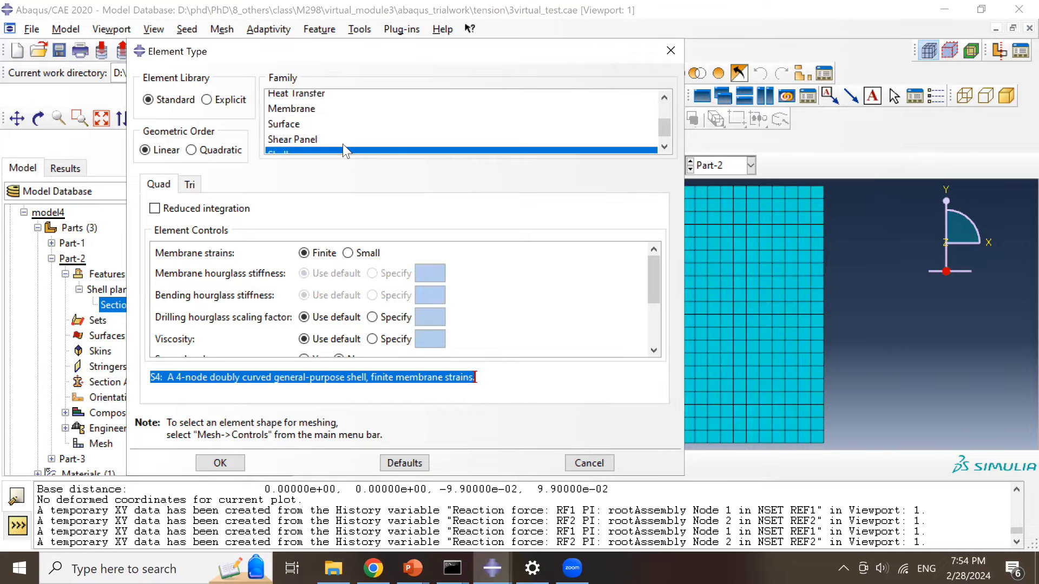
double_click(155, 379)
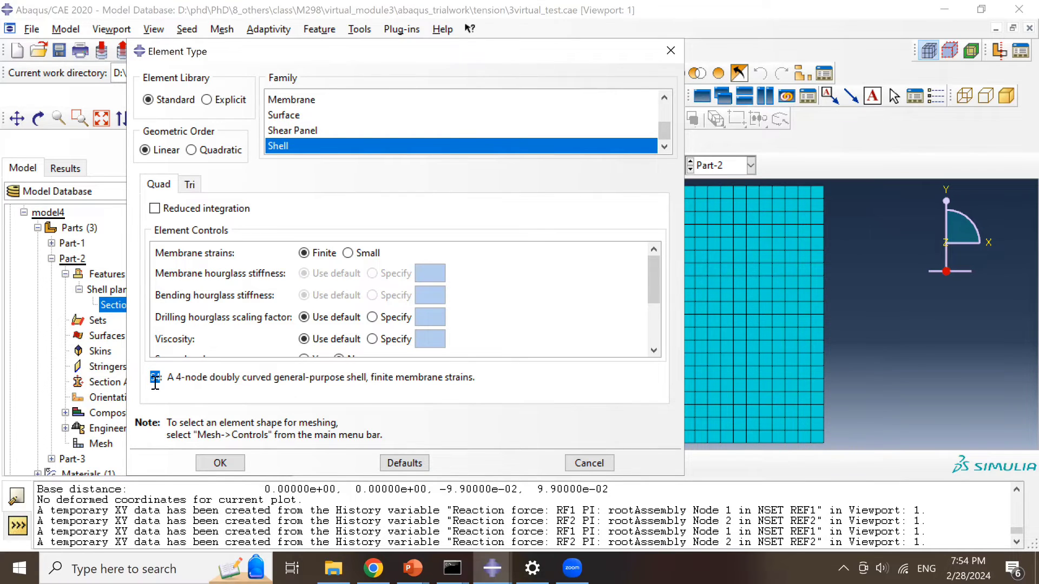
drag(184, 377, 150, 379)
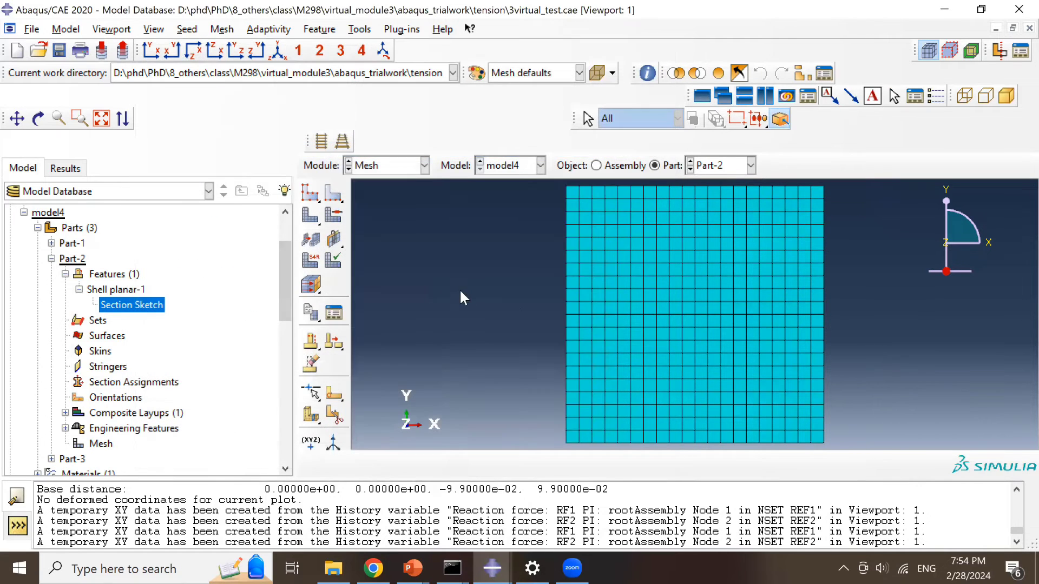
- Open the results of job test1_4 from the Job module
click(411, 166)
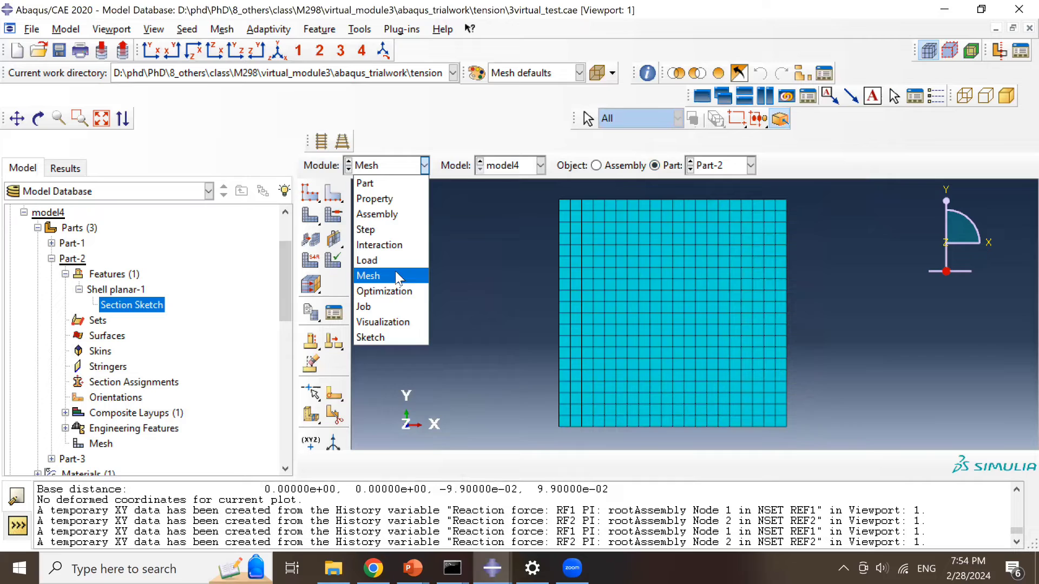
click(385, 312)
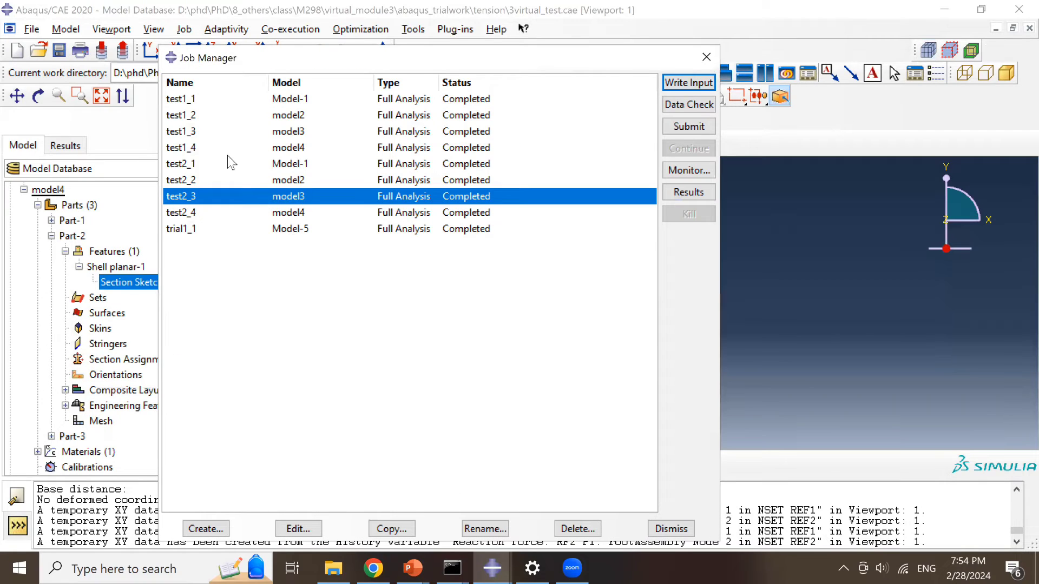
click(502, 147)
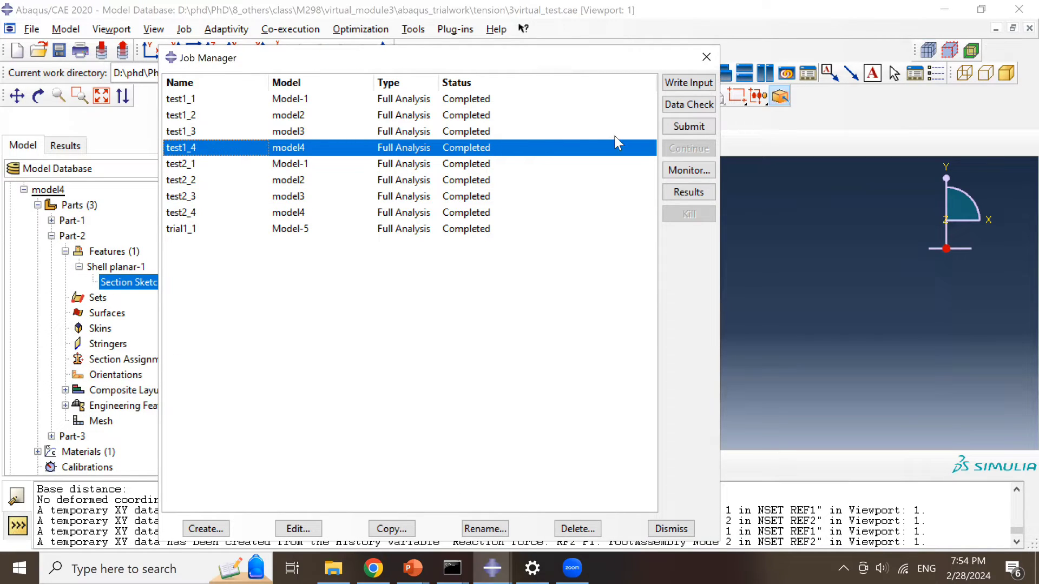
click(683, 194)
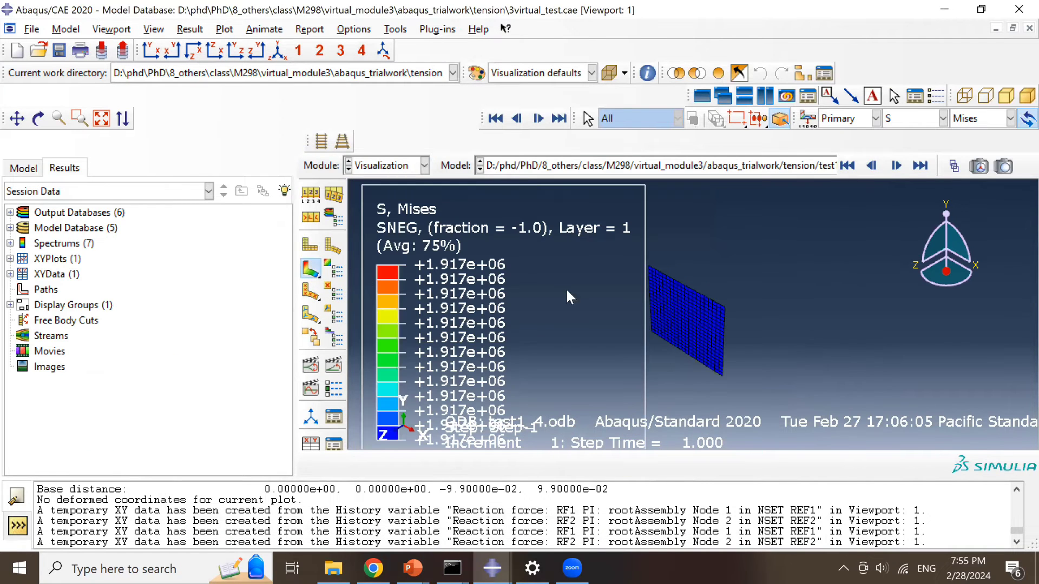
- Plot the RF1 reaction force history at set REF1 and close the history output list
click(190, 28)
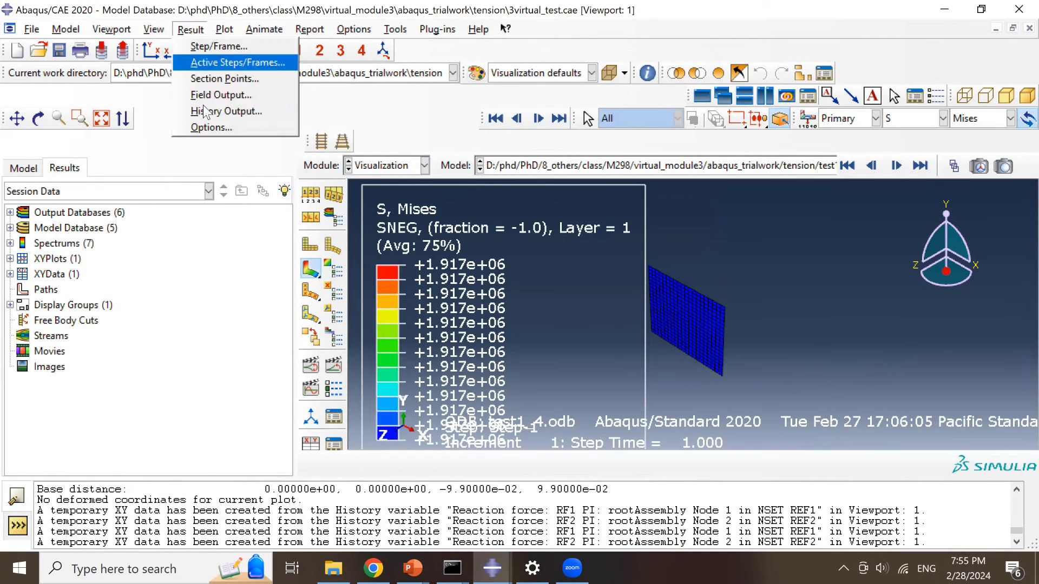
click(204, 111)
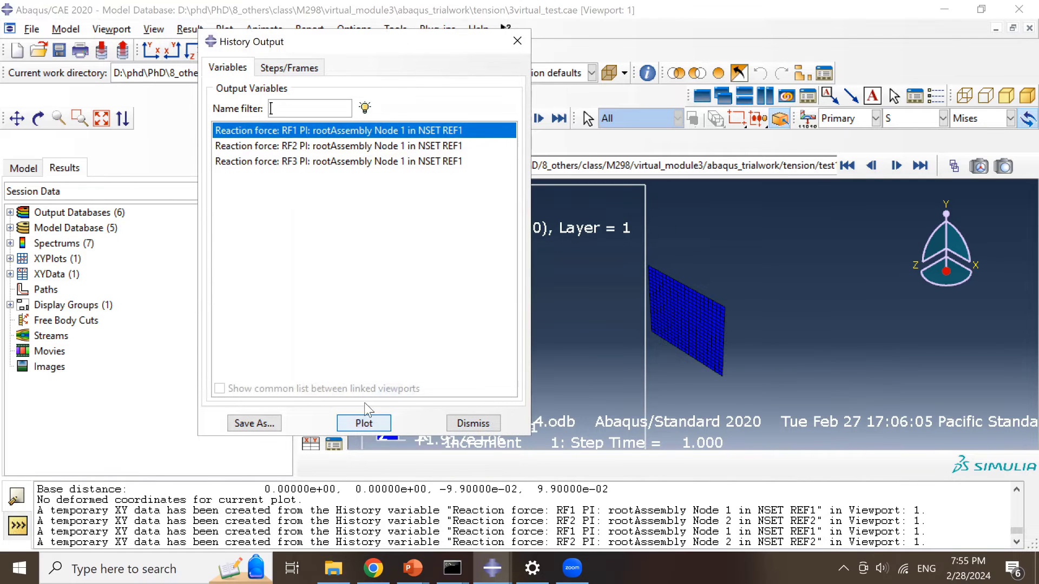
click(364, 423)
click(517, 41)
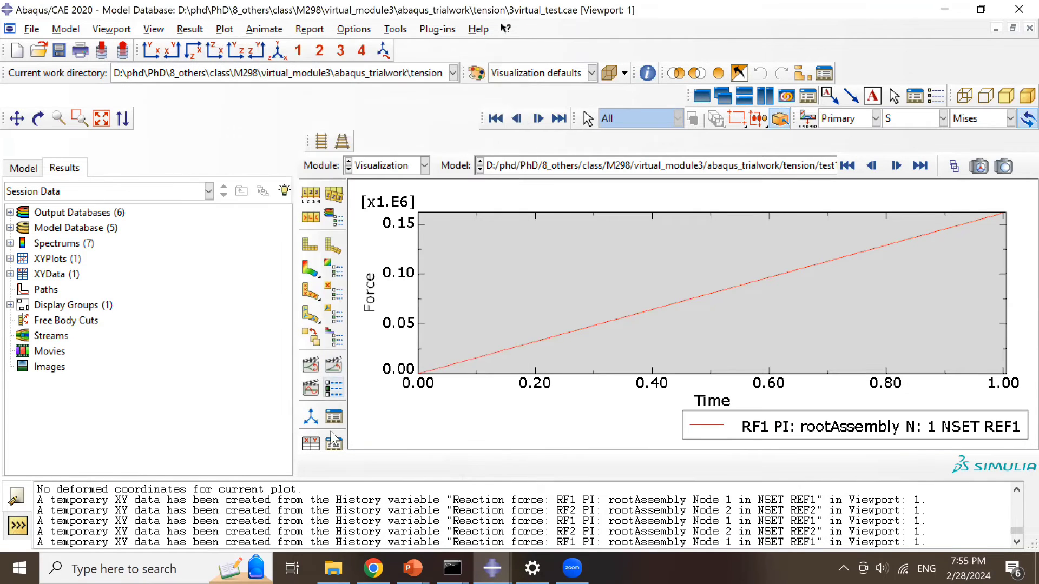
- Open the plotted RF1 curve's XY data for editing and copy the reaction force at time 1
click(333, 441)
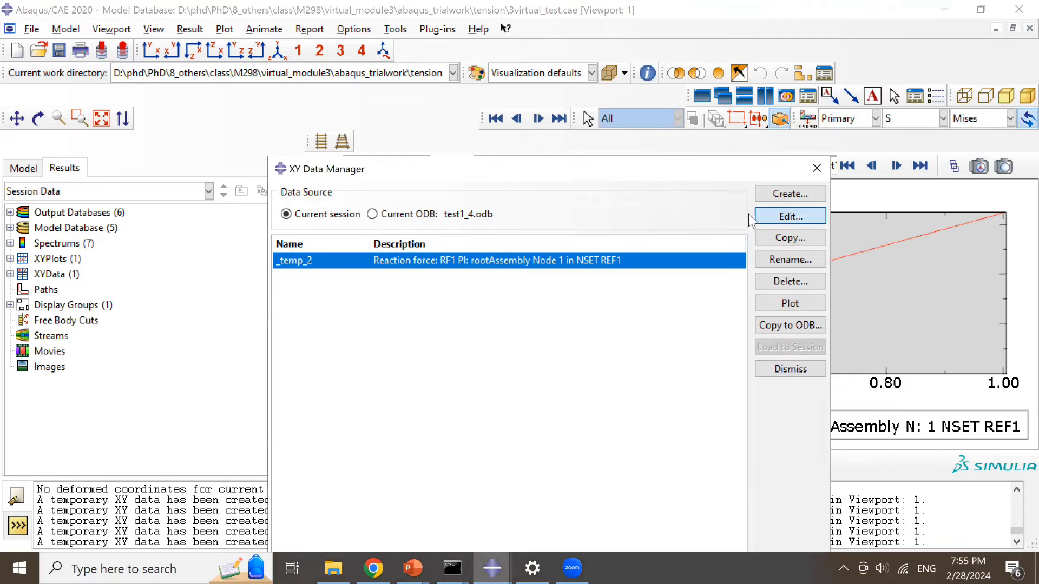
click(757, 217)
double_click(450, 390)
key(ctrl+c)
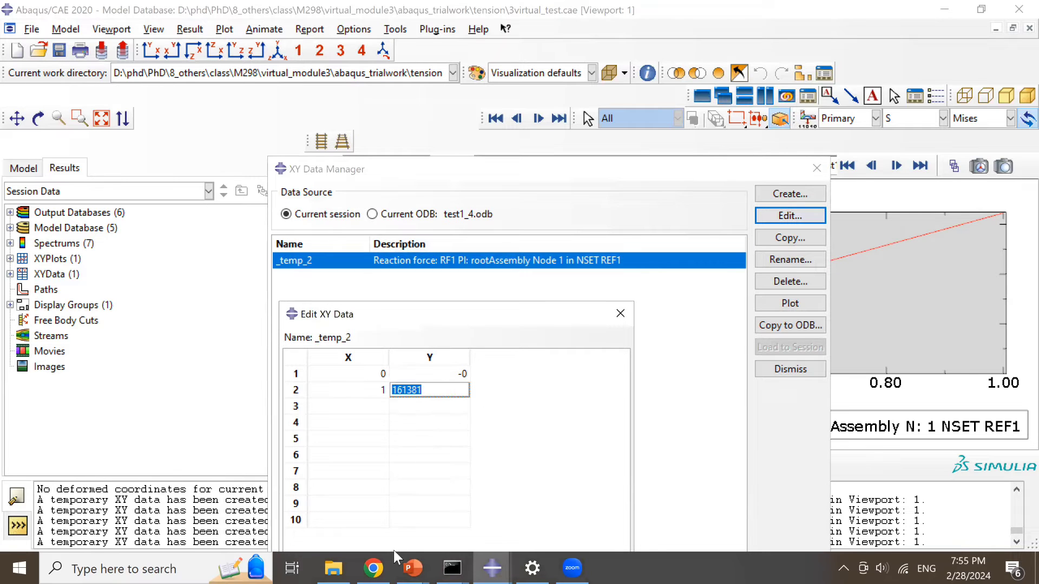
- Switch to Chrome, calculate 161381/(1*0.009*22)/0.1 in Google and select the result up to two decimals
click(373, 568)
double_click(246, 159)
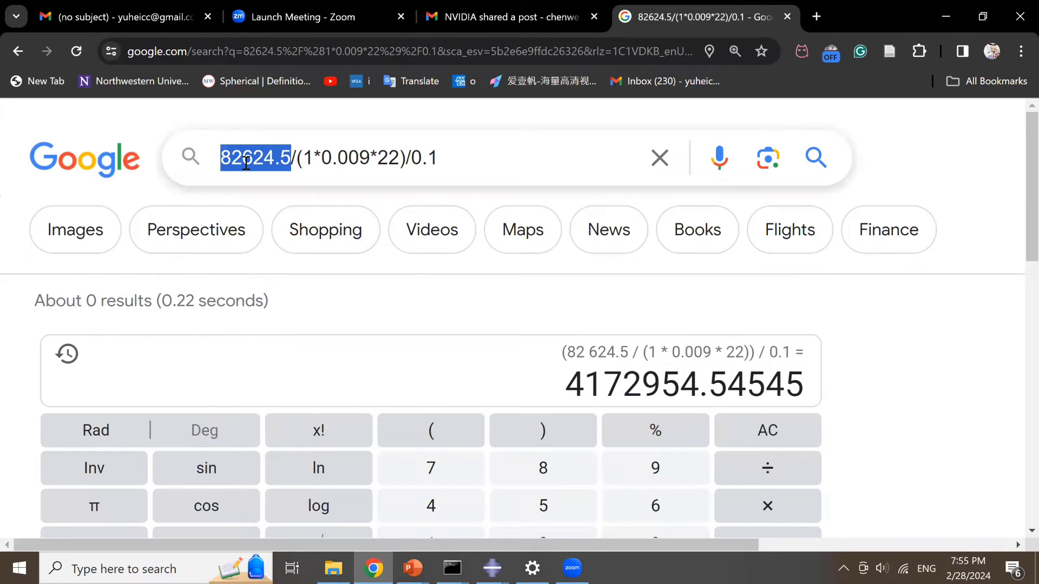
key(ctrl+v)
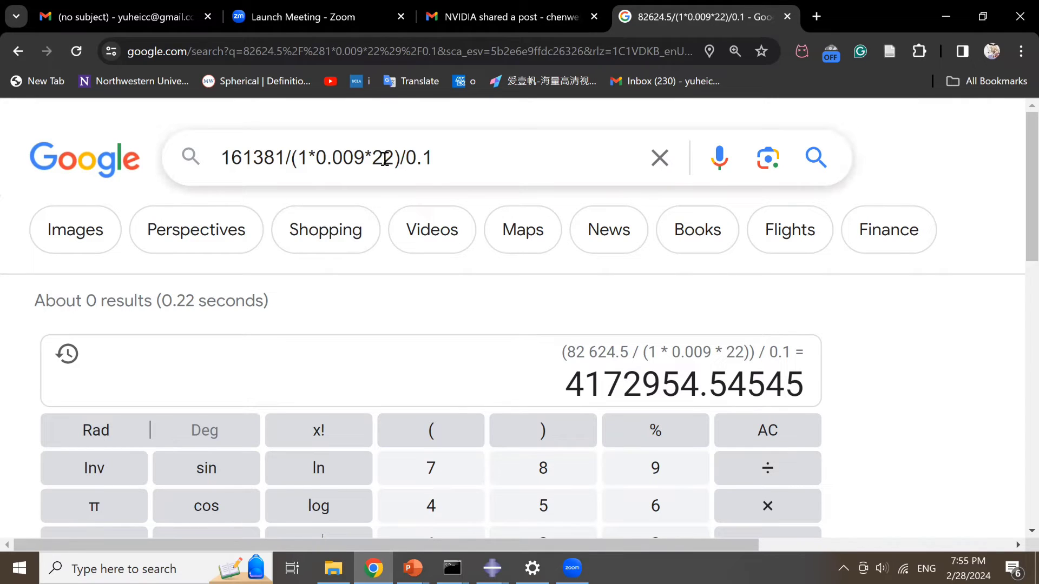
click(441, 158)
key(Return)
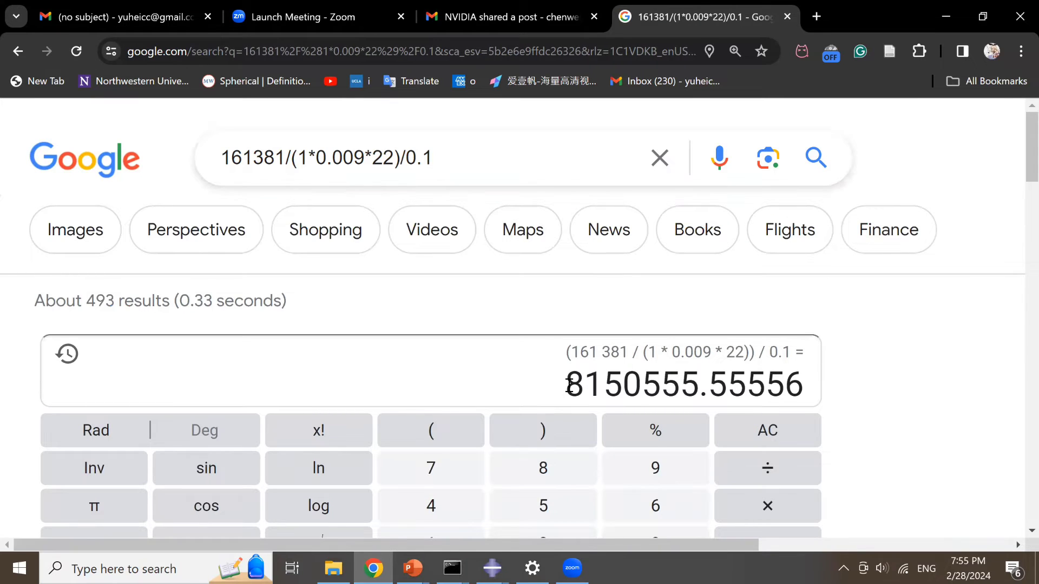
drag(567, 385, 741, 385)
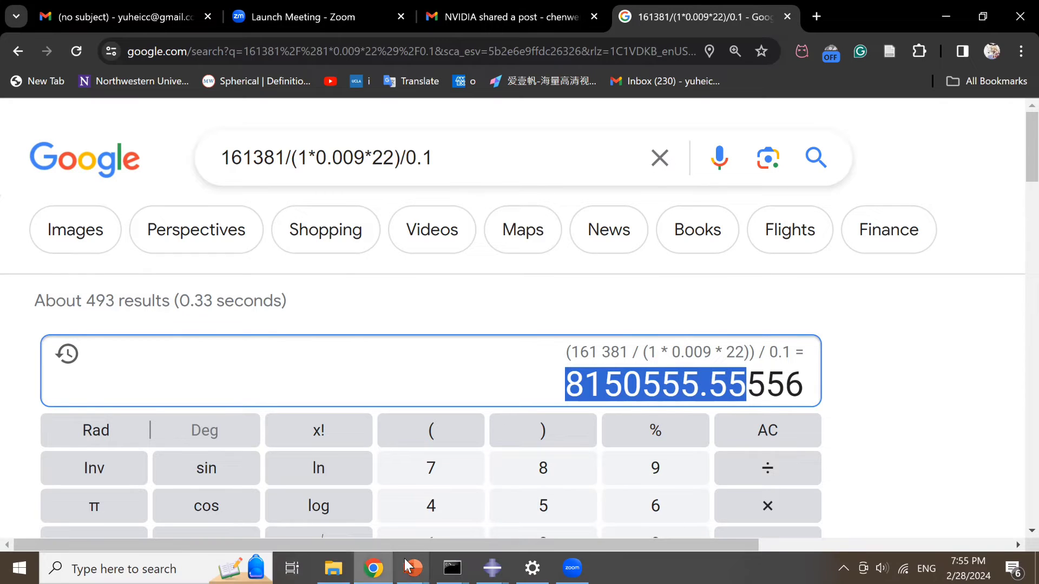
- Switch to the Aerospace Module 3 presentation and shorten Model 4's stiffness on the Virtual Test 1 slide to 8150555.55
mouse_move(406, 563)
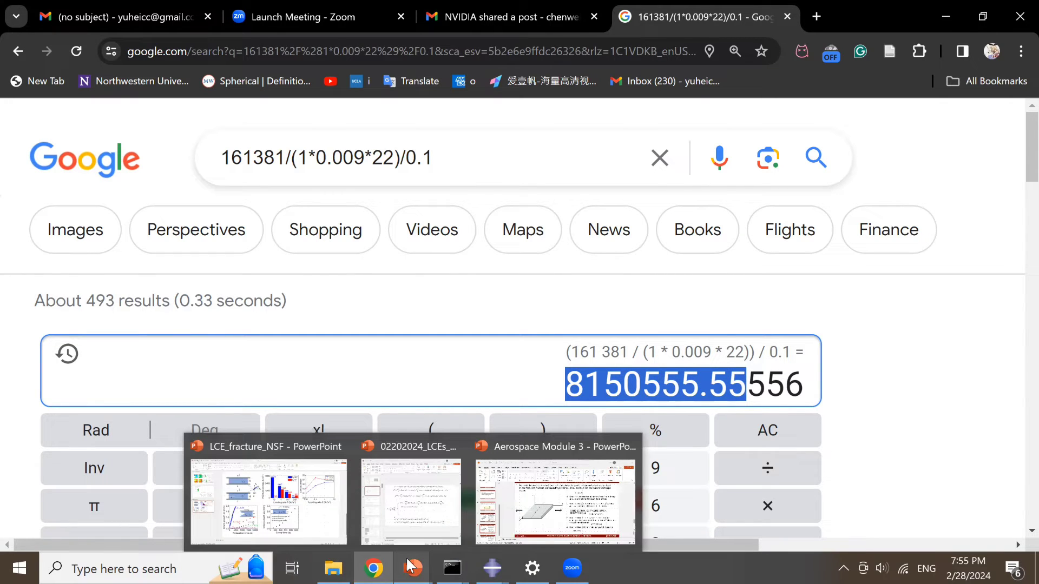
click(532, 523)
click(96, 404)
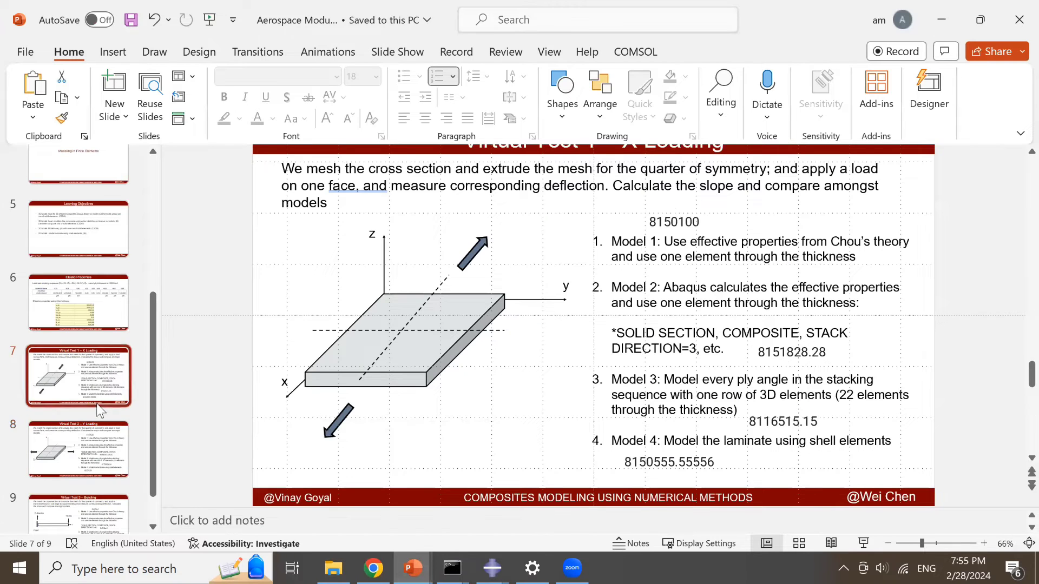
drag(708, 463, 625, 462)
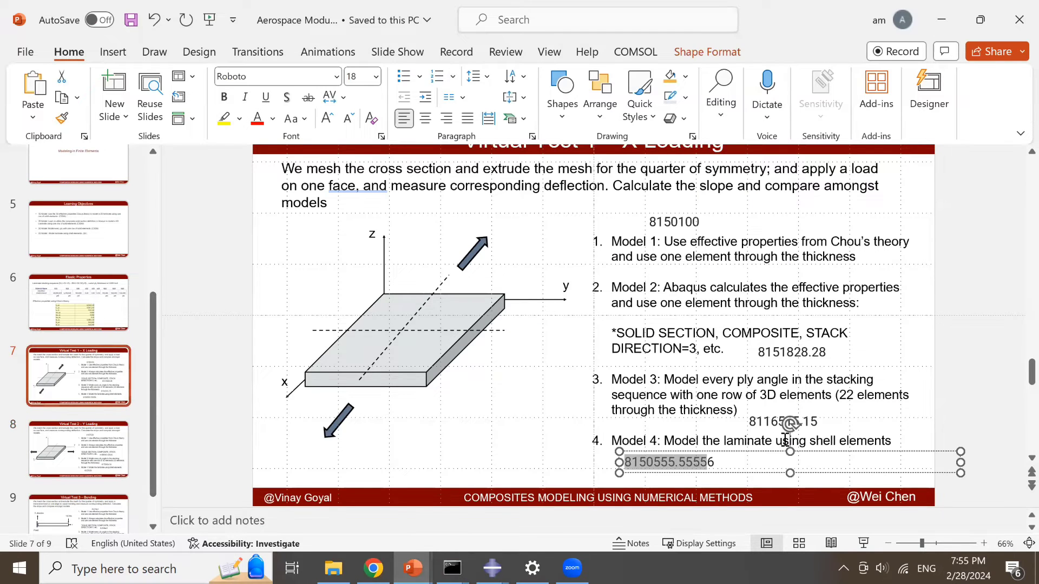
key(End)
key(BackSpace)
key(BackSpace)
key(BackSpace)
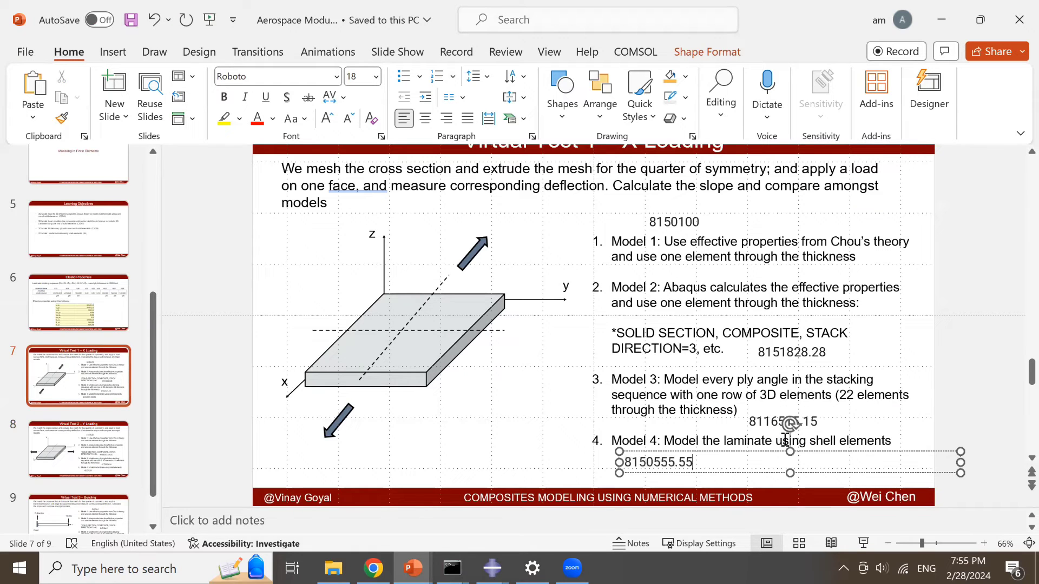
key(Escape)
key(Escape)
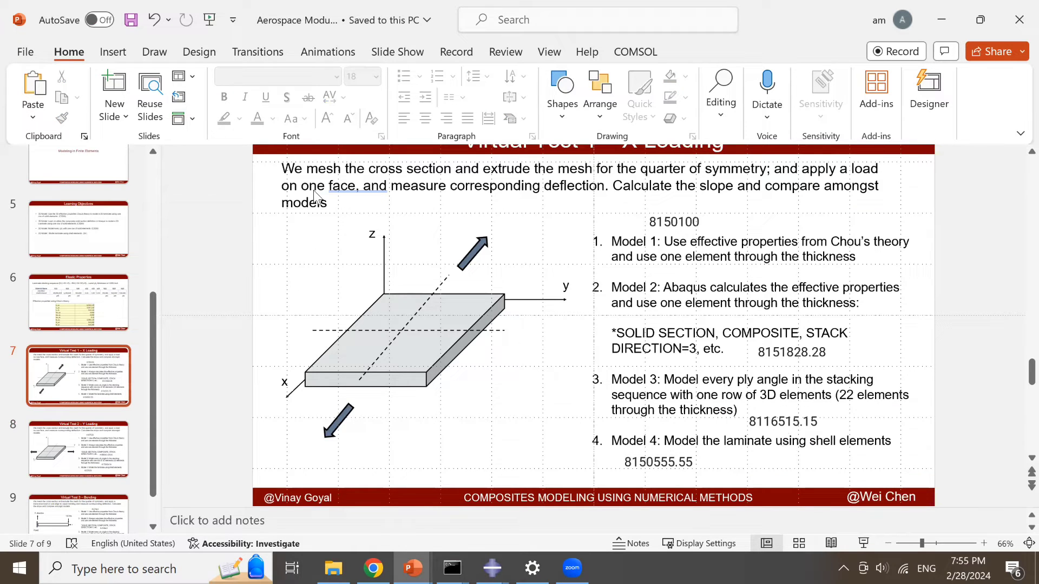
- Return to the 3virtual_test.cae window in Abaqus, close the XY data editor and open the results of job test2_4
click(373, 568)
mouse_move(489, 558)
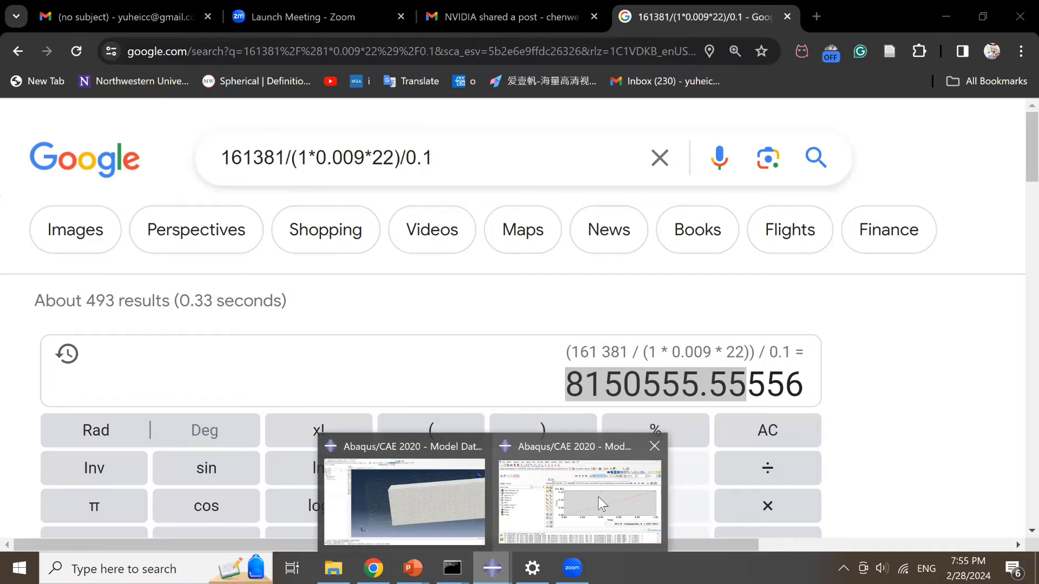
click(599, 496)
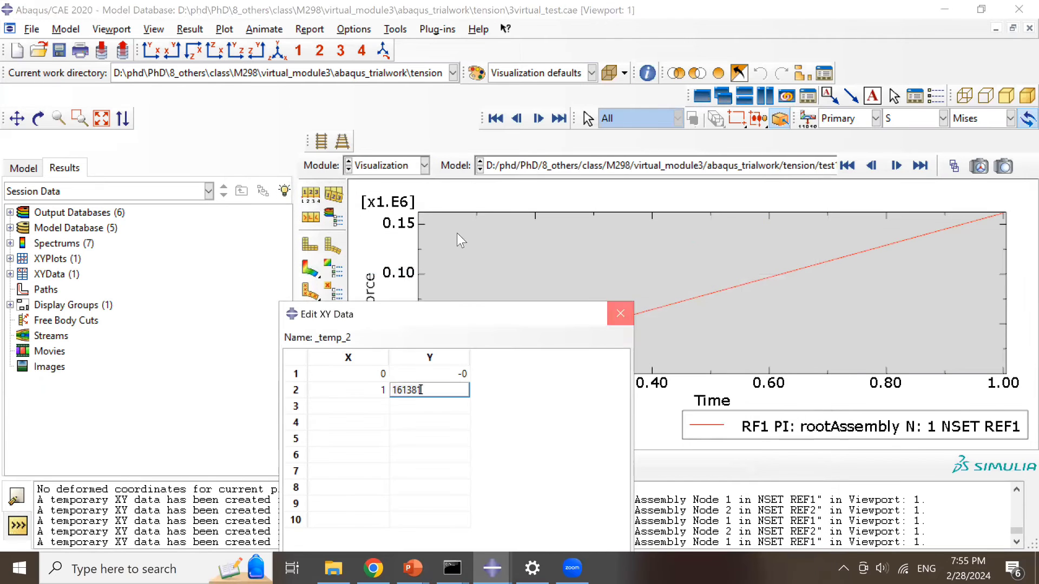
click(621, 314)
click(424, 165)
click(374, 306)
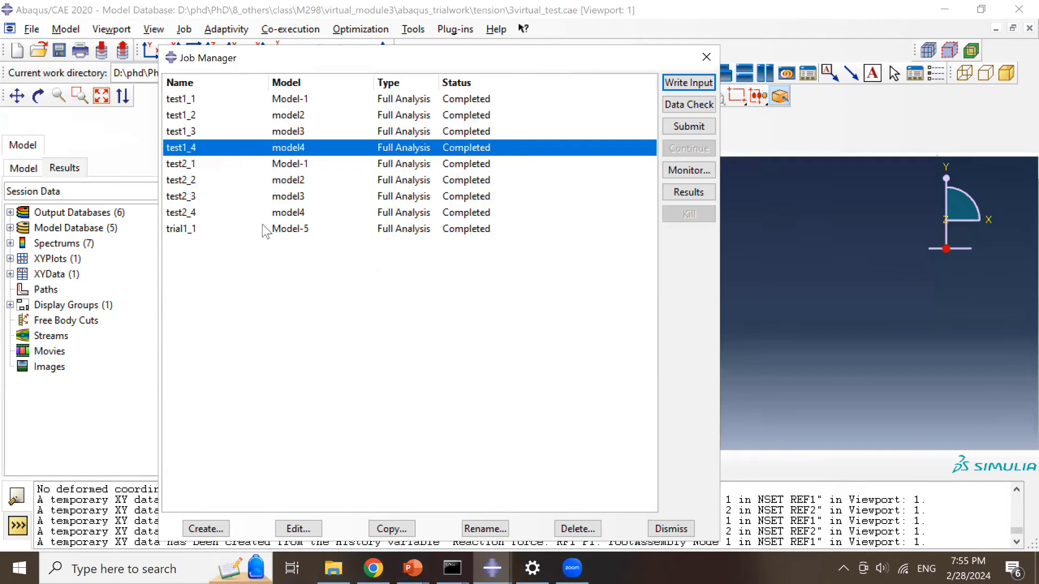
click(513, 212)
click(677, 193)
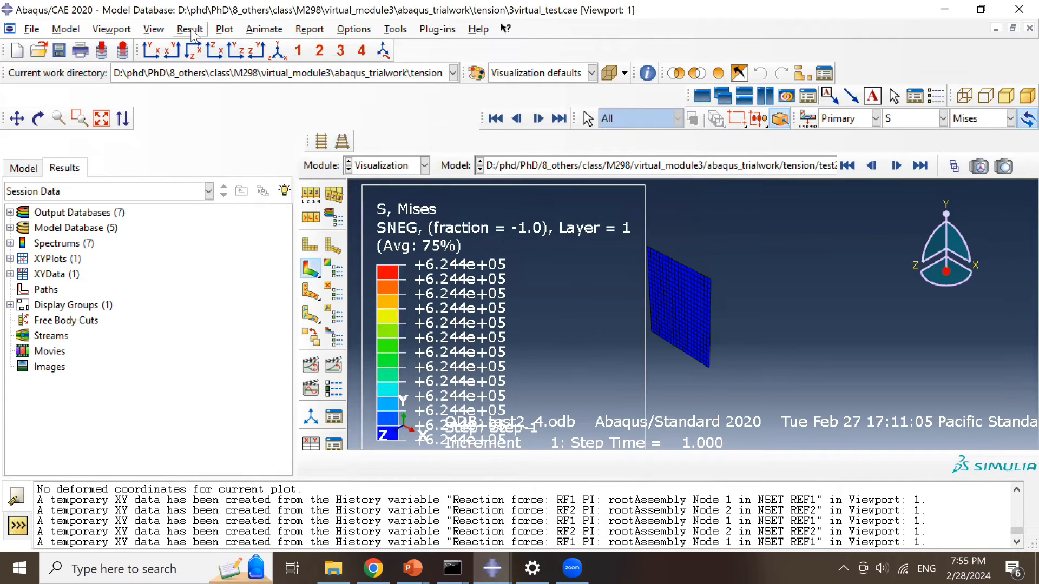
- Plot the RF2 reaction force history at set REF2 and close the history output list
click(190, 29)
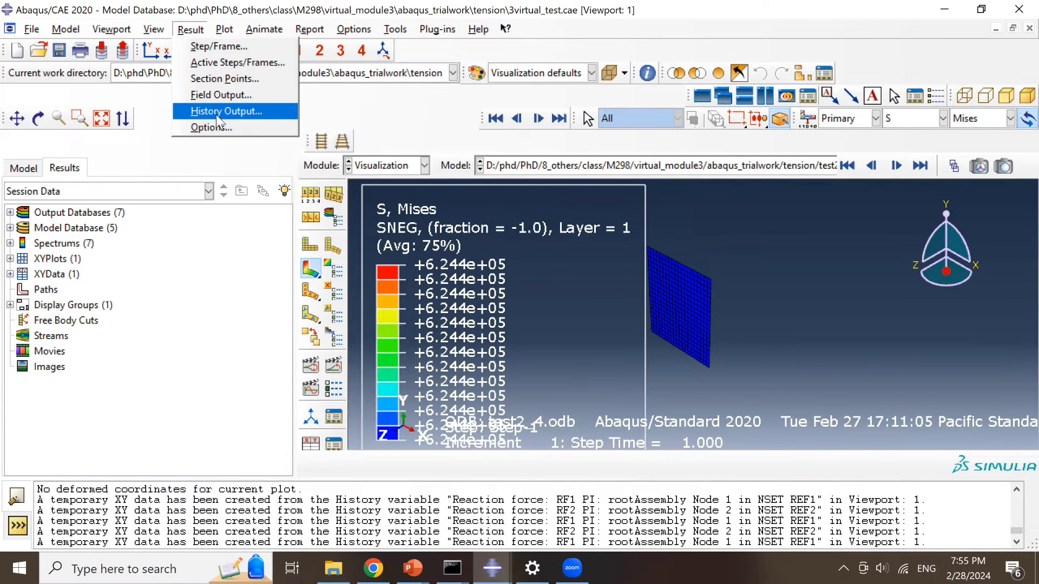
click(219, 113)
click(284, 146)
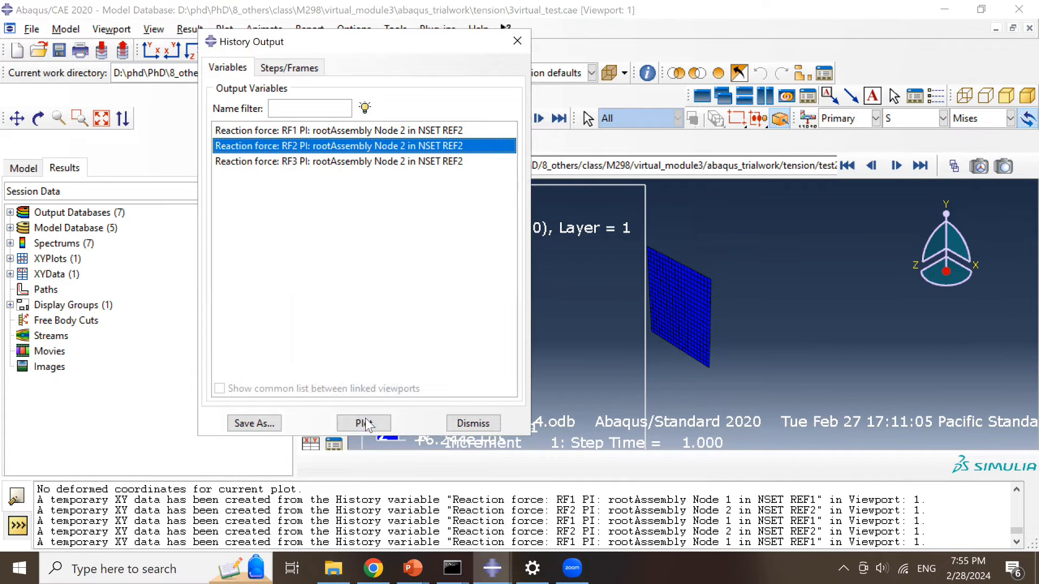
click(364, 424)
click(517, 41)
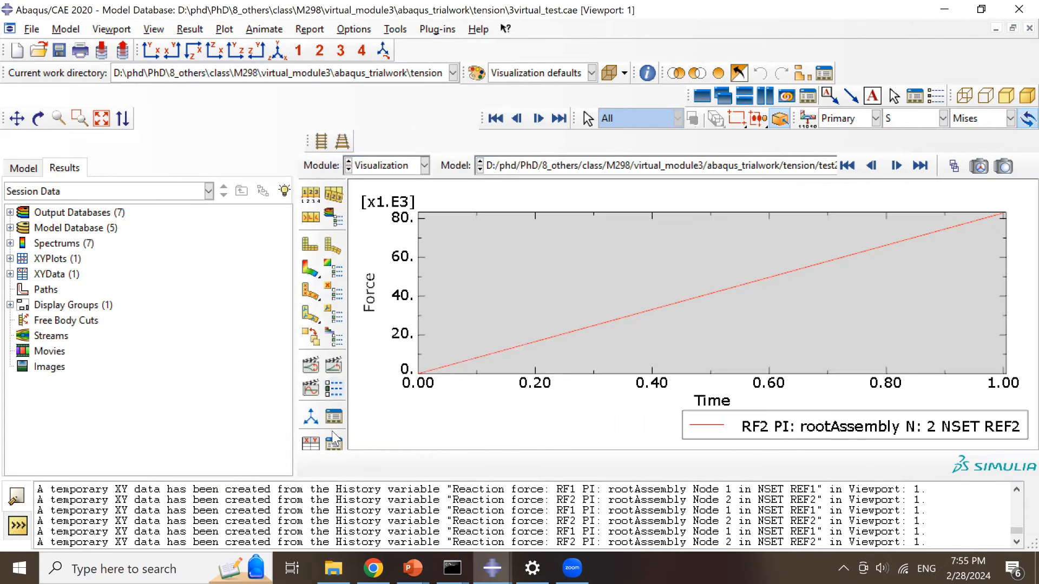
- Open the plotted RF2 curve's XY data for editing and copy the reaction force at time 1
click(334, 443)
click(790, 216)
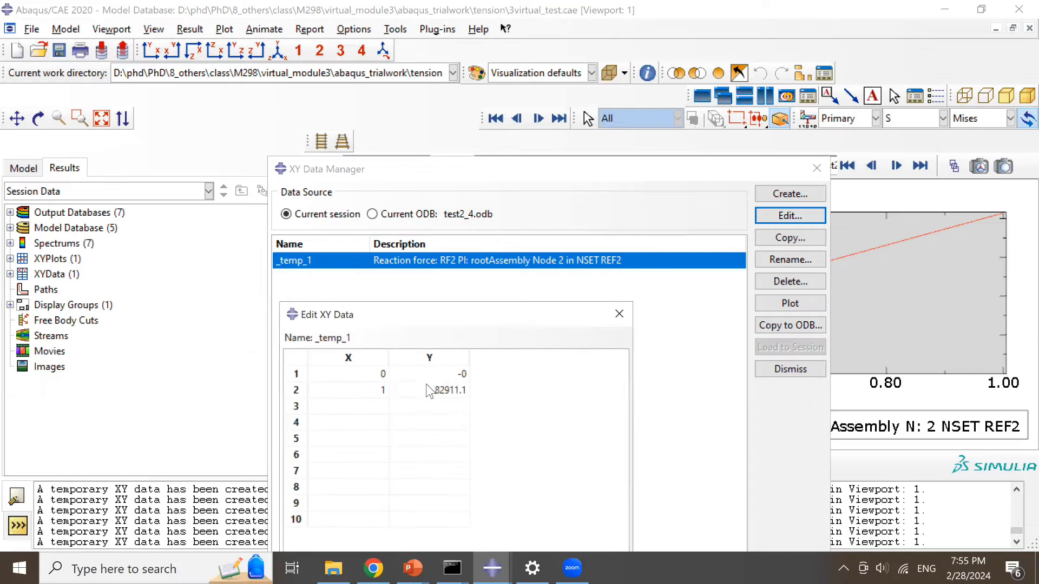
double_click(429, 390)
key(ctrl+c)
- Switch to Chrome, calculate 82911.1/(1*0.009*22)/0.1 in Google and select the result up to two decimals
click(388, 559)
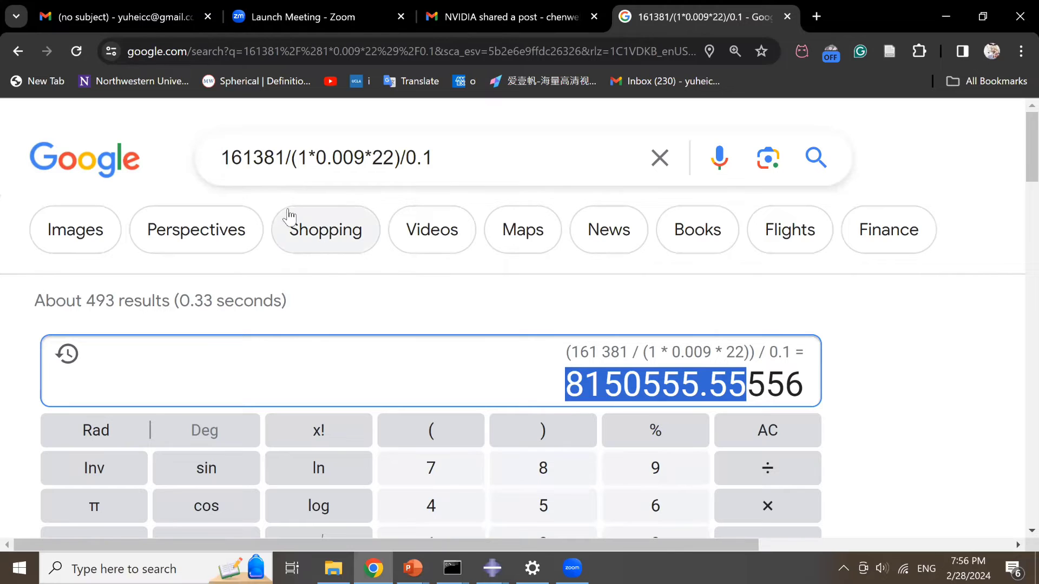
double_click(262, 154)
key(ctrl+v)
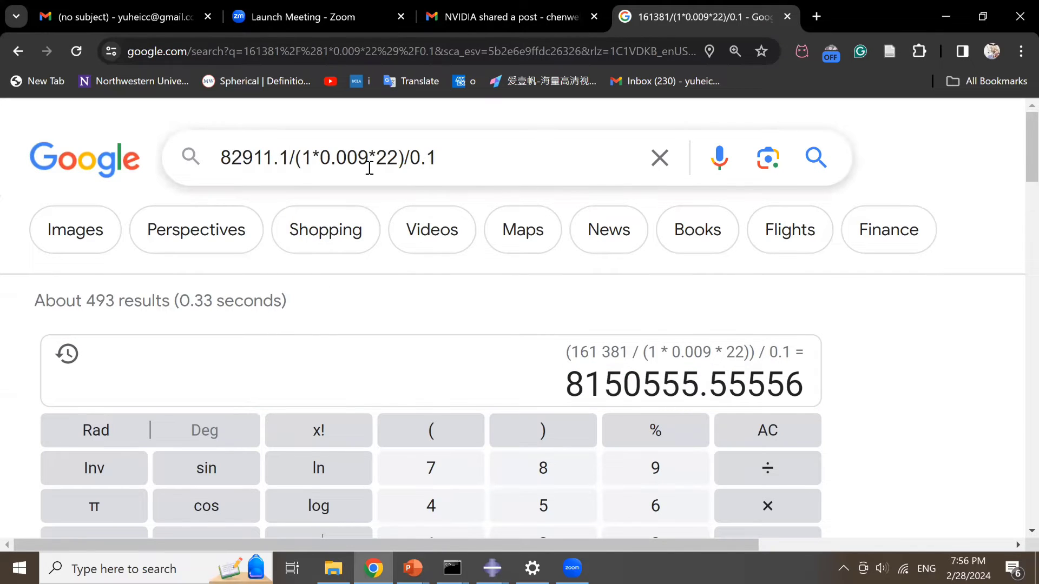
key(End)
double_click(394, 156)
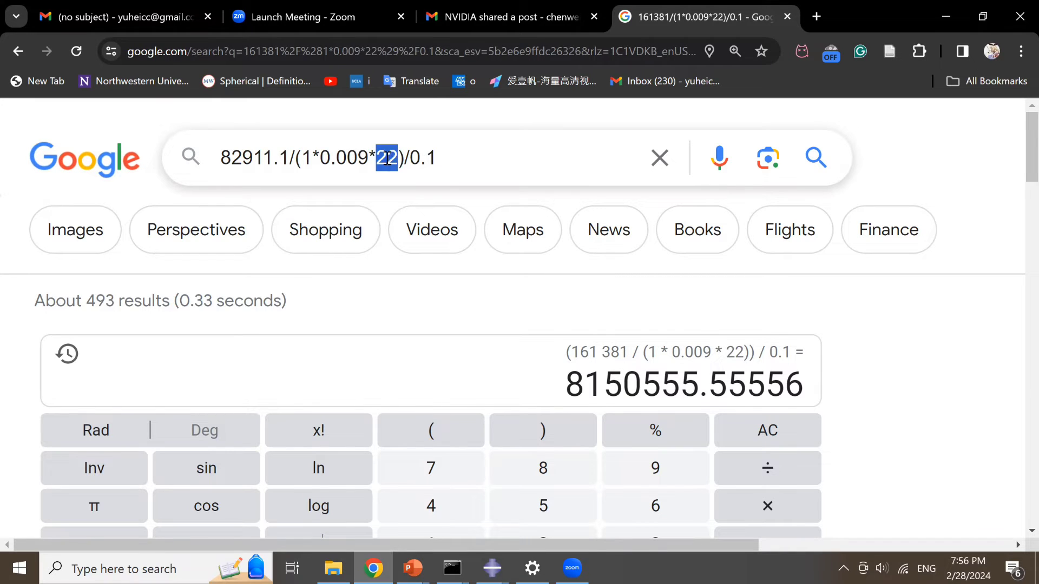
click(386, 158)
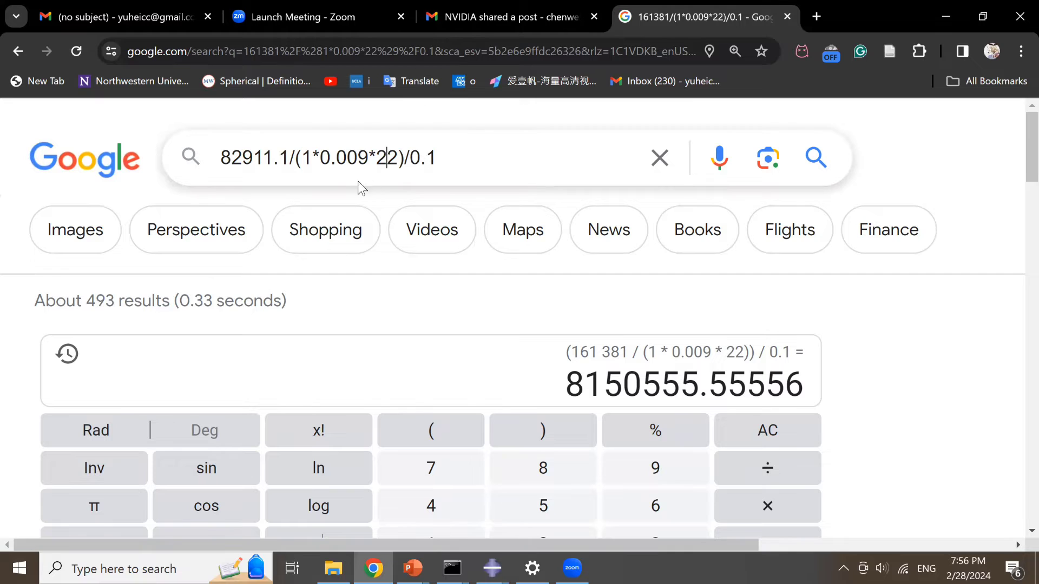
double_click(395, 157)
click(452, 160)
key(Return)
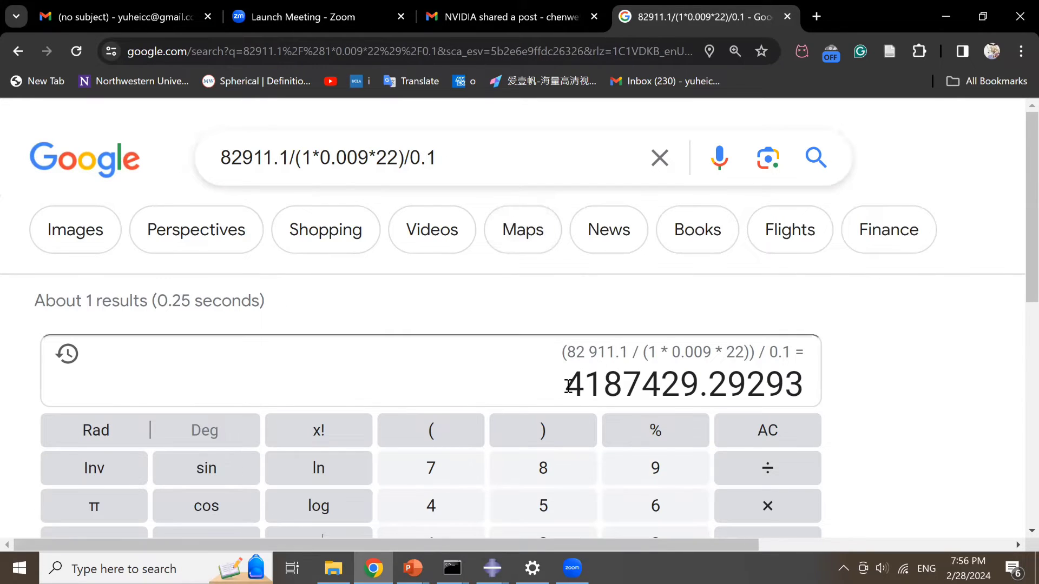
drag(568, 383, 747, 383)
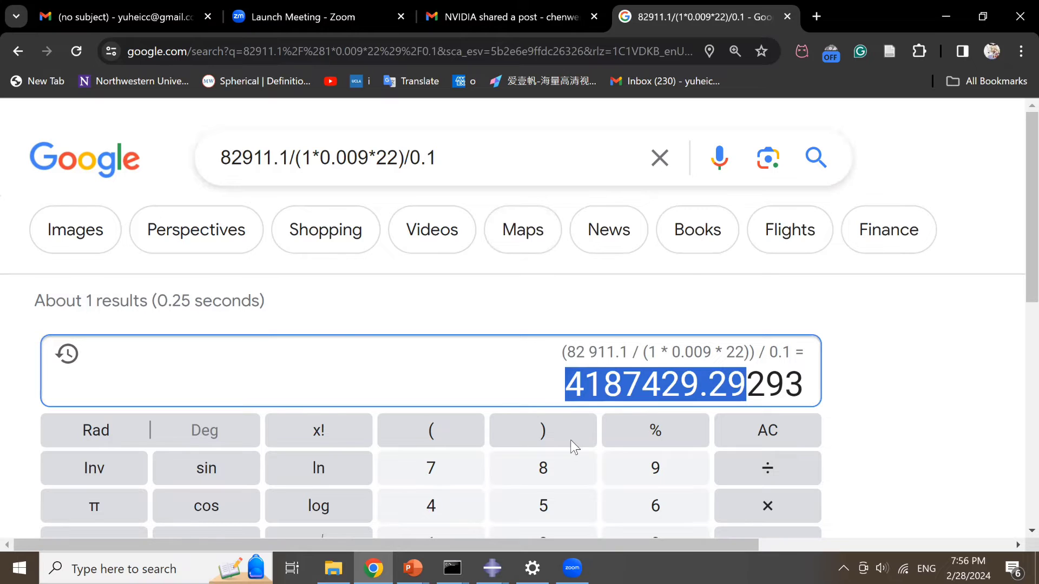
- Switch to the Aerospace Module 3 presentation and select Model 4's stiffness value on the Virtual Test 2 slide
click(424, 565)
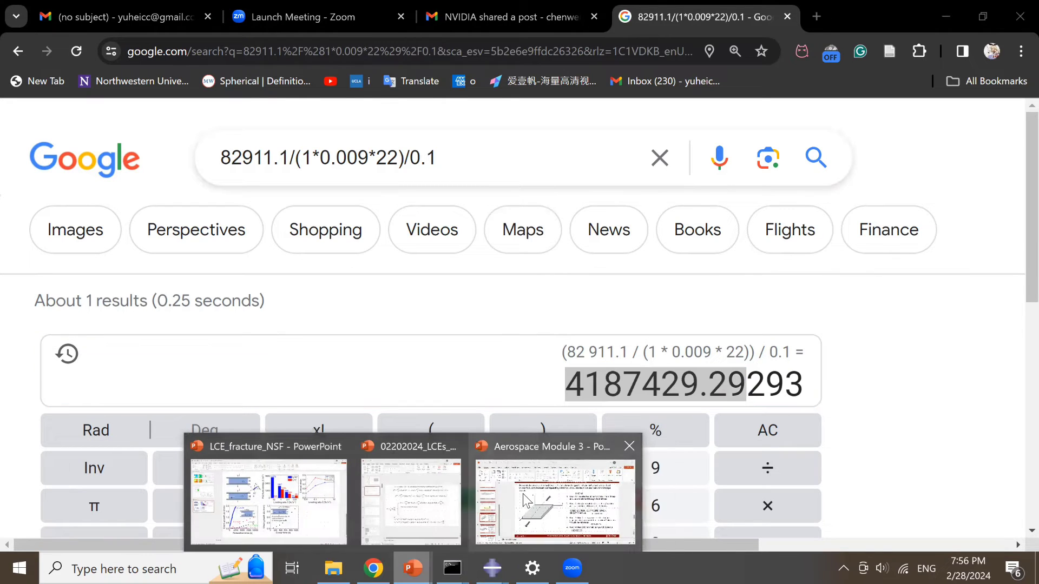
click(59, 443)
click(683, 463)
key(ctrl+a)
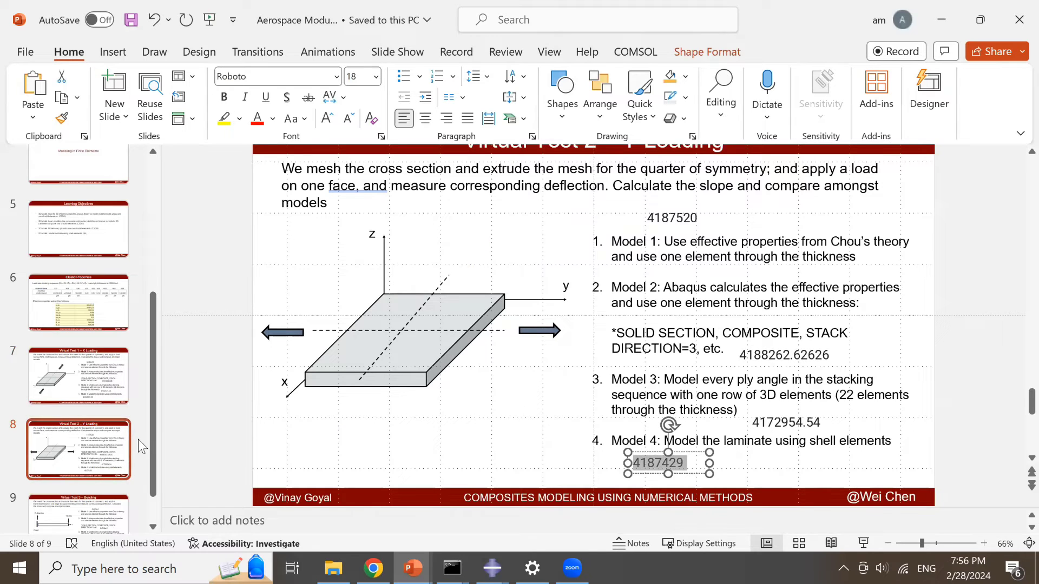
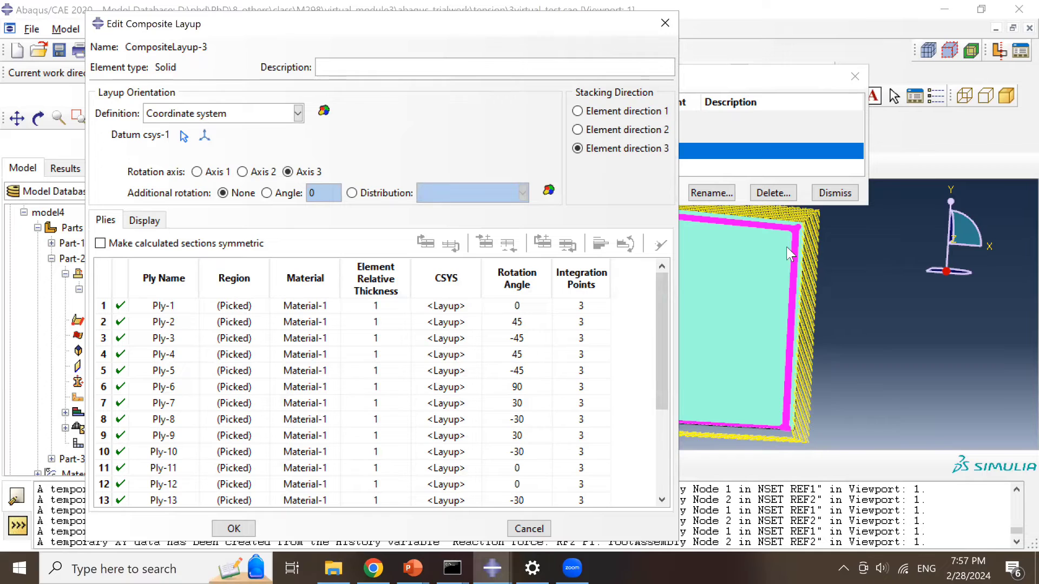
- Examine the integration points of the individual plies in CompositeLayup-3, and close the layup and its manager without saving changes
click(584, 306)
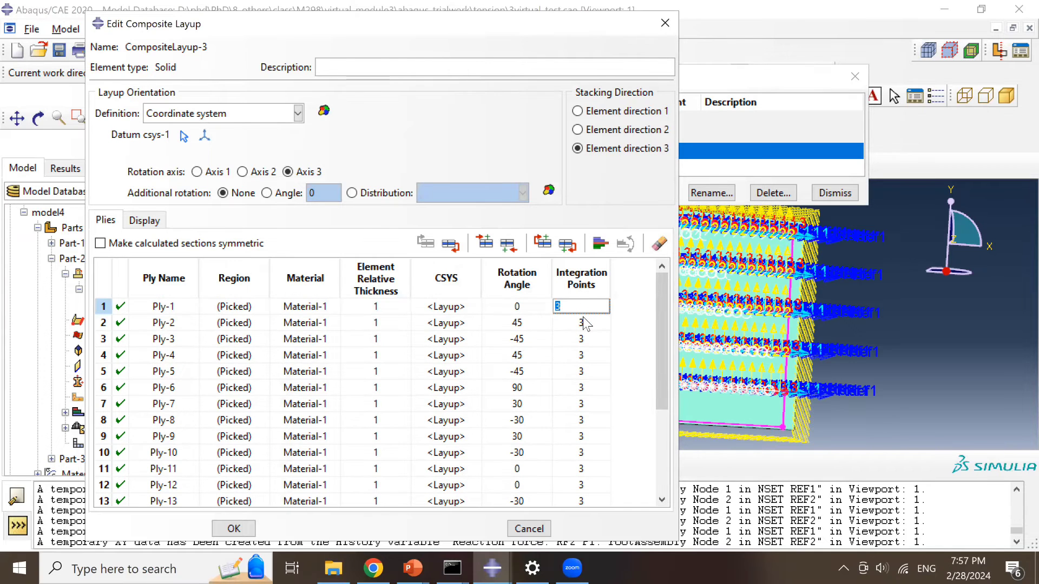
click(584, 323)
click(584, 354)
click(588, 372)
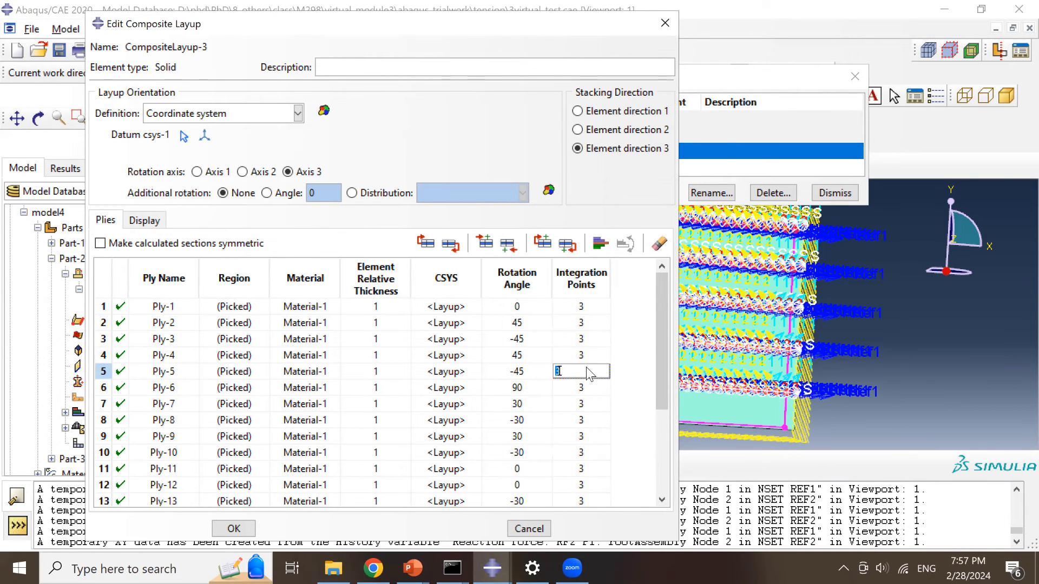
click(589, 387)
click(587, 404)
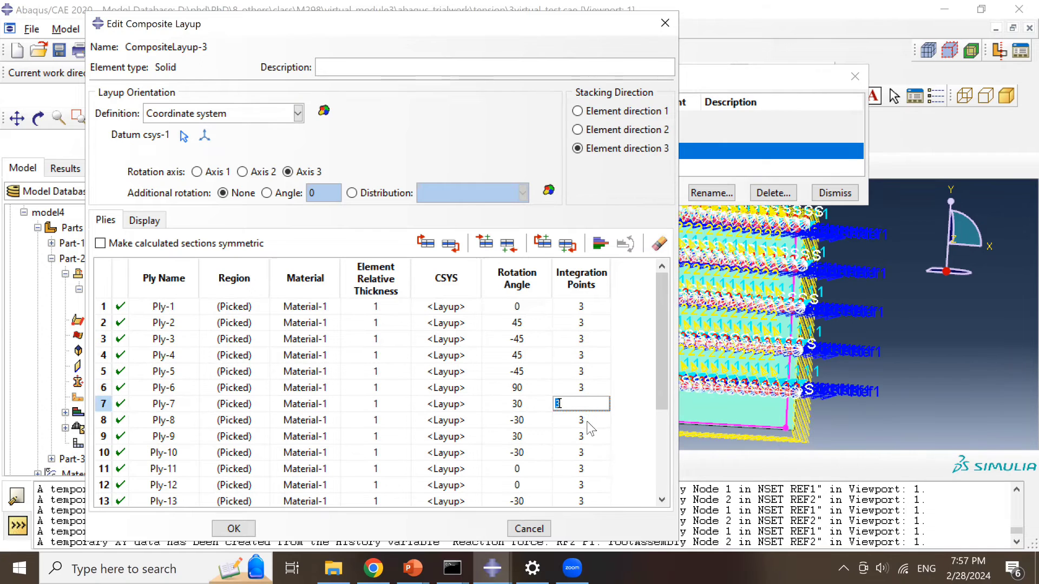
click(587, 421)
click(587, 453)
click(587, 467)
click(588, 447)
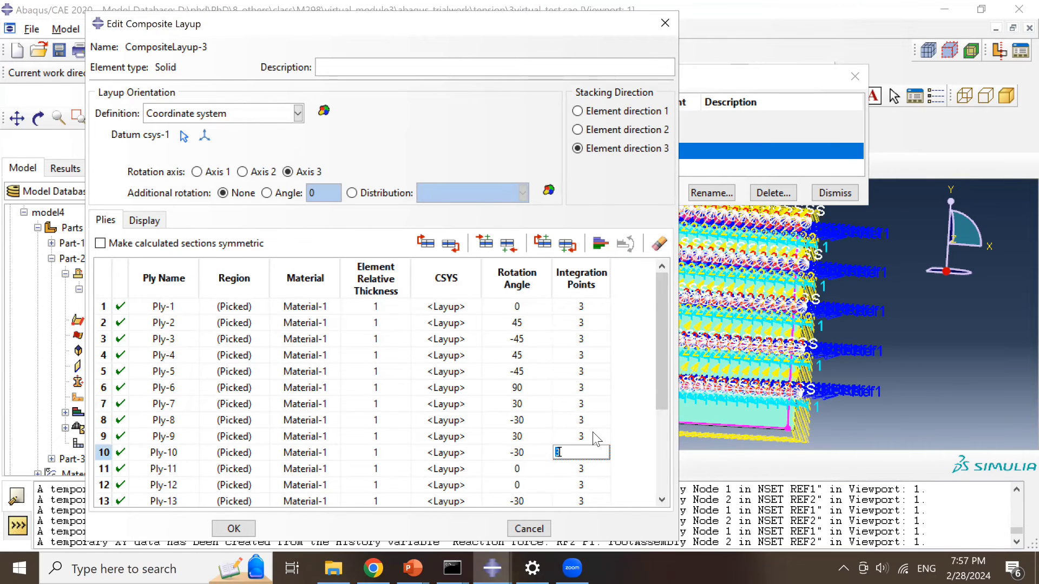
click(591, 435)
click(586, 408)
click(592, 370)
click(592, 323)
click(594, 307)
click(590, 323)
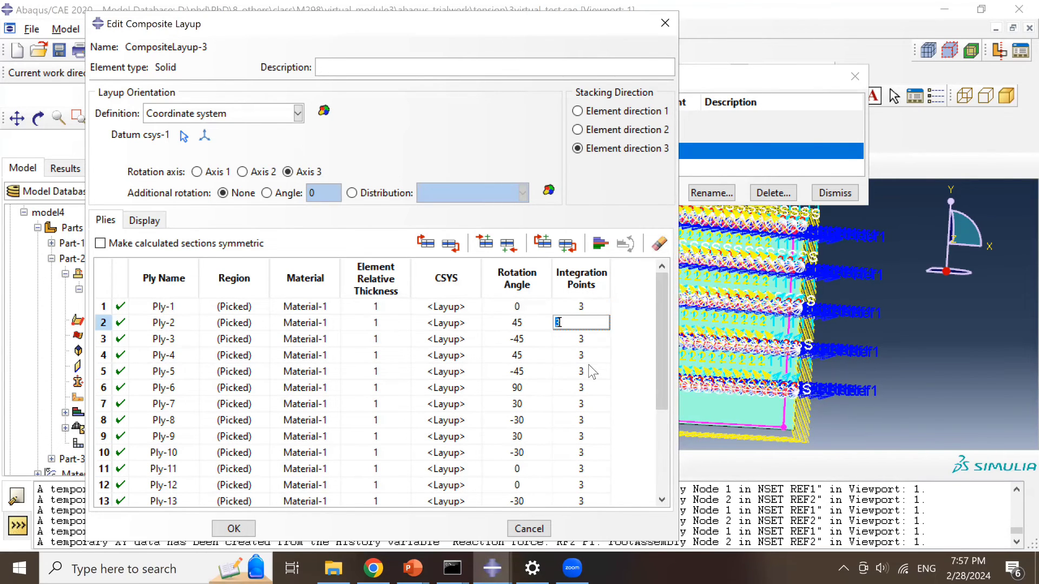
click(590, 371)
click(598, 323)
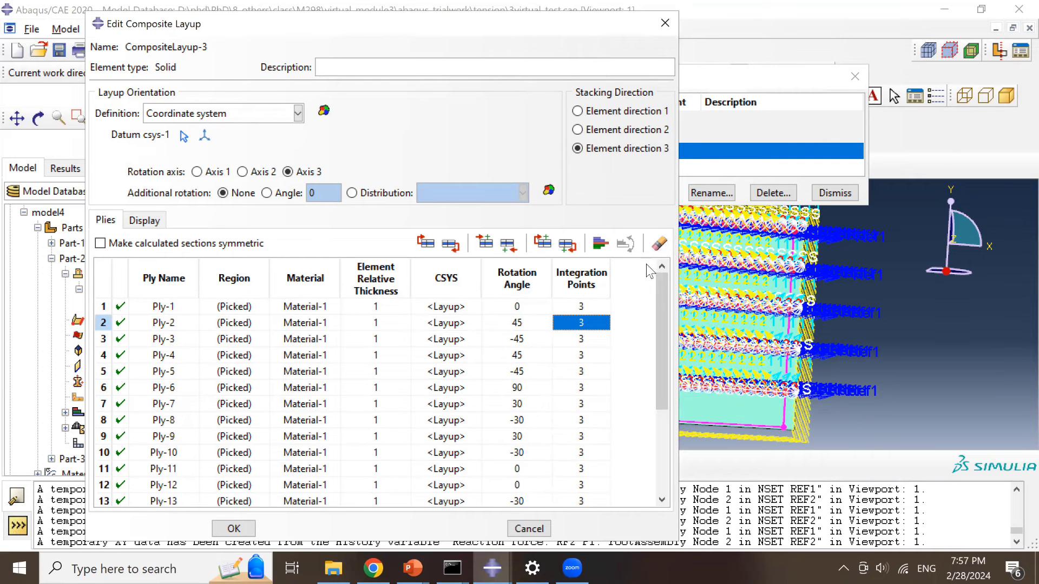
click(665, 23)
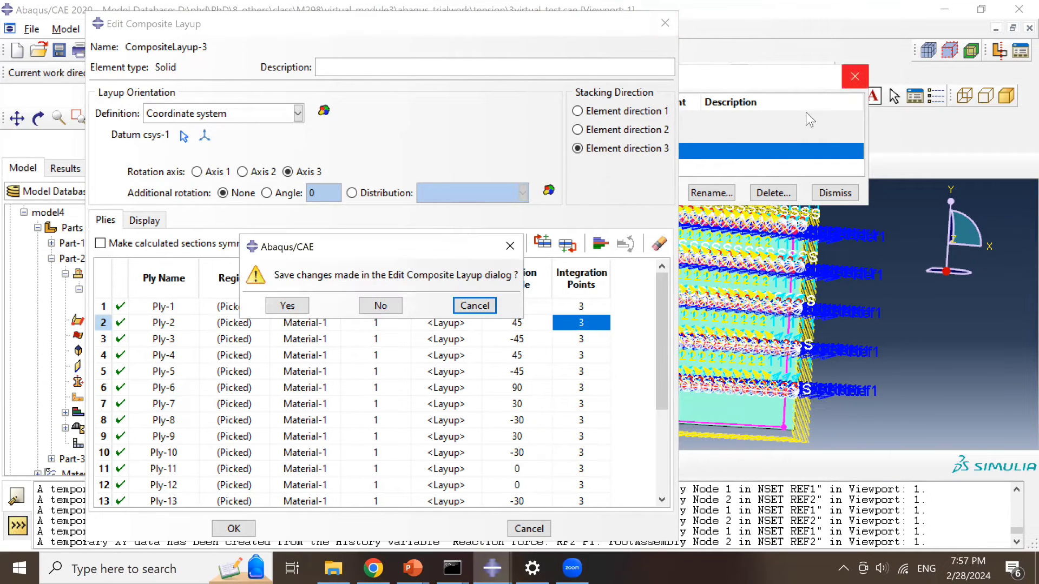
click(380, 306)
click(854, 76)
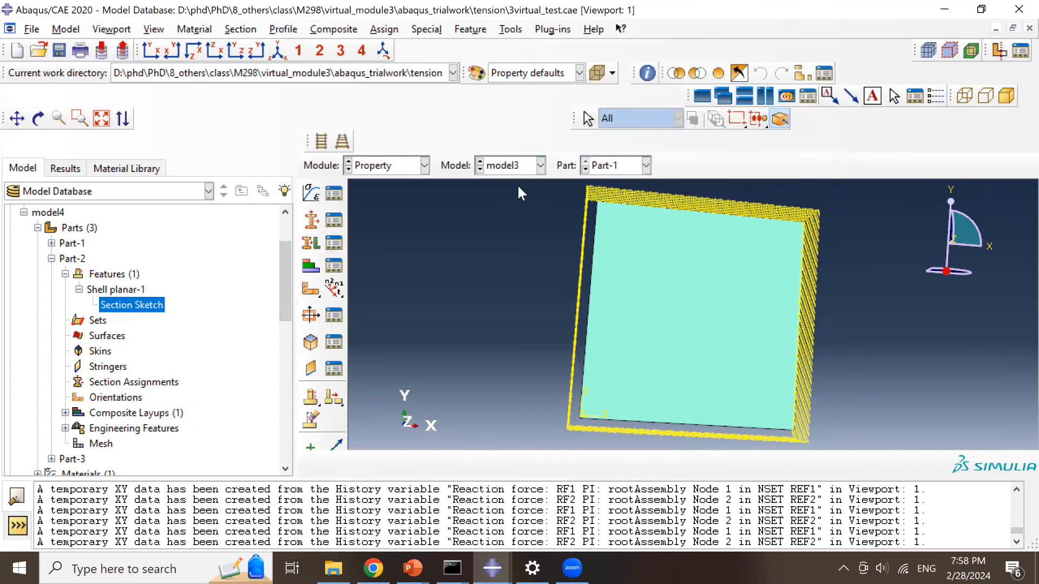
- Display Part-1 of model2 in the Property module
click(403, 168)
click(490, 167)
click(510, 166)
click(517, 221)
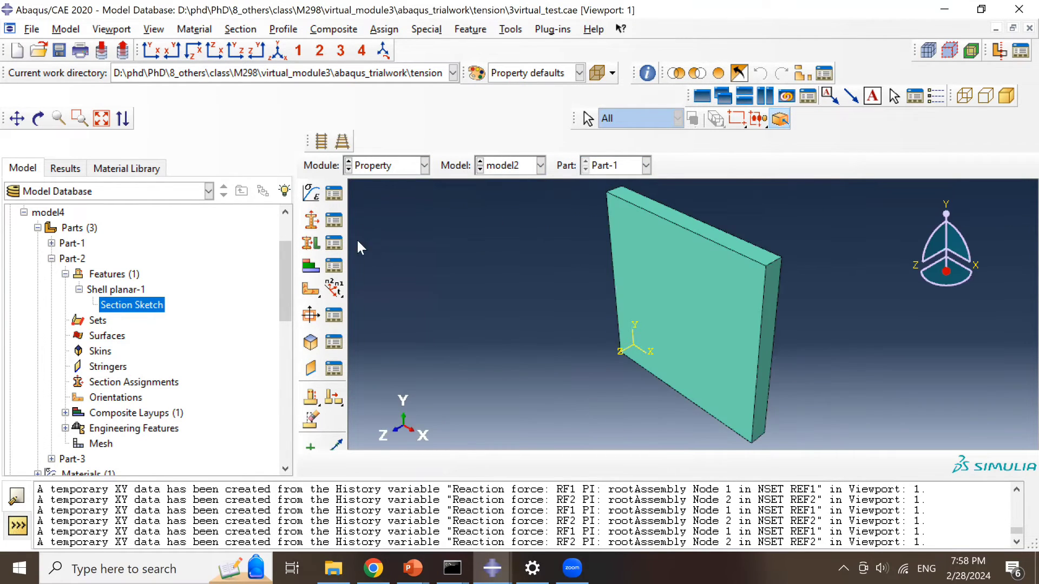
- Examine the plies' rotation angles and integration points in model2's CompositeLayup-3, and close the layup and its manager without saving changes
click(334, 266)
click(606, 196)
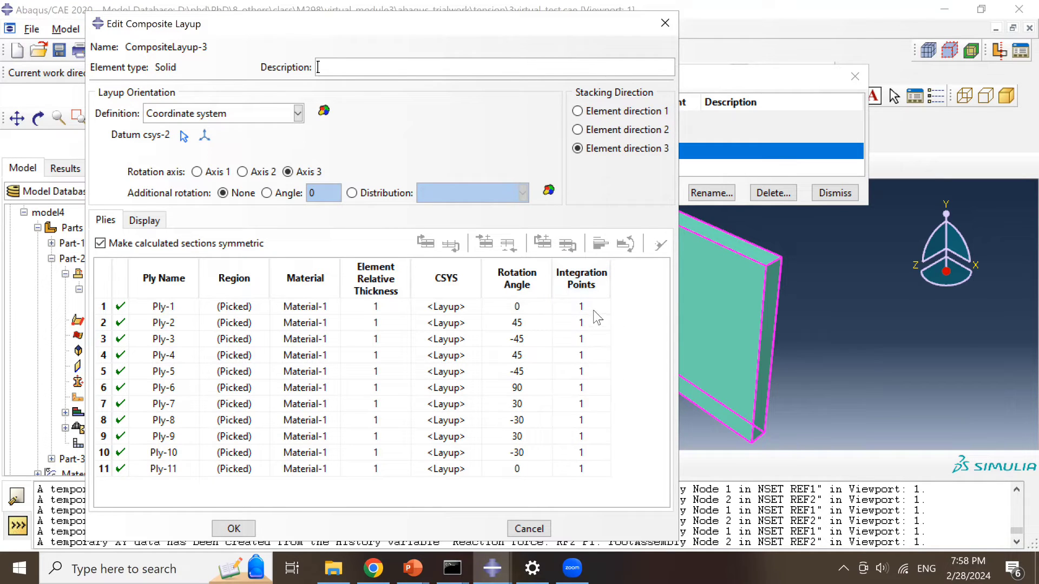
click(665, 23)
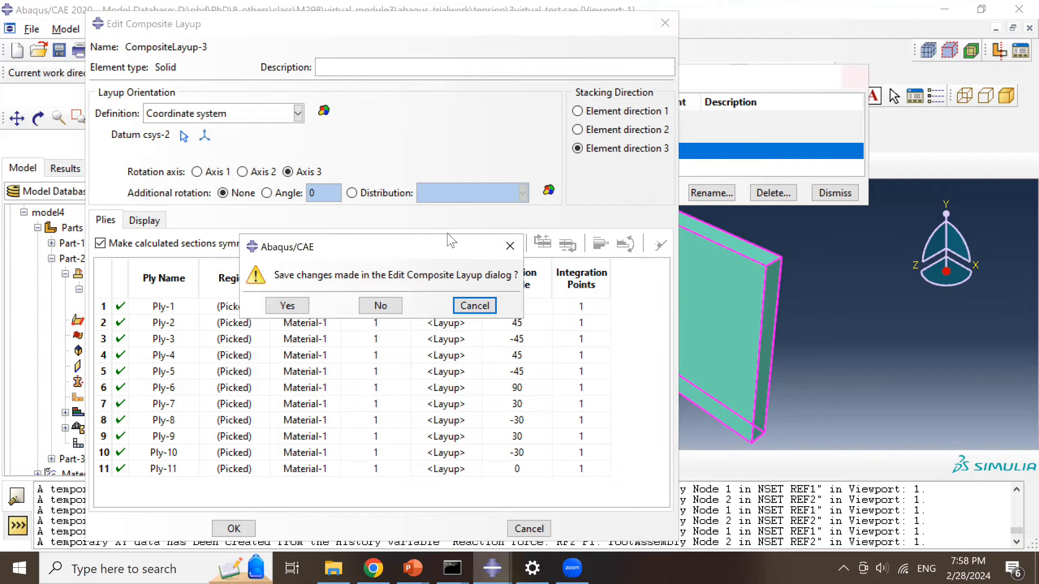
click(381, 306)
click(849, 79)
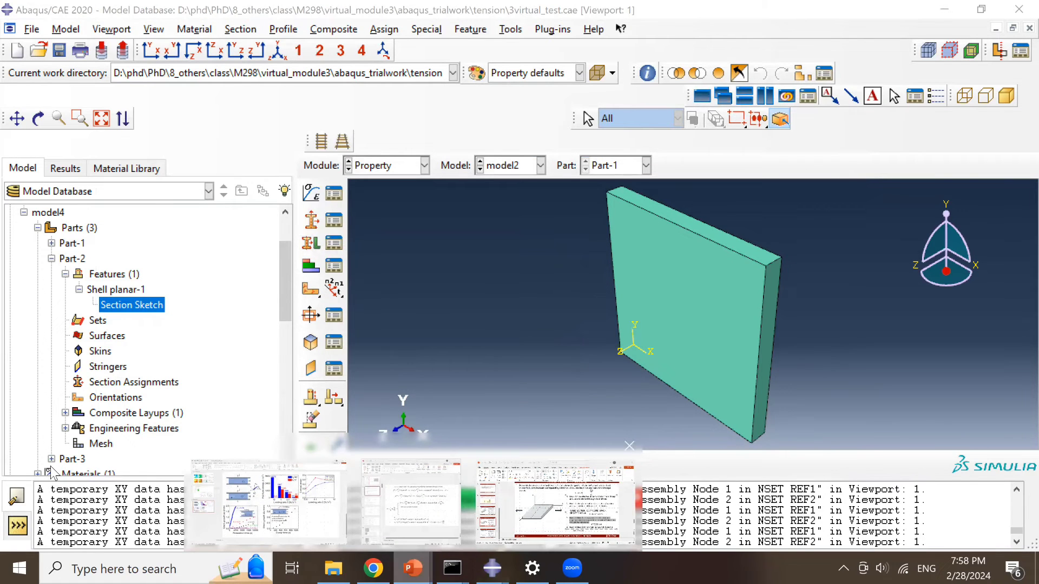
- Switch to the Aerospace Module 3 presentation and review the composite depth and laminate length on the Virtual Test 3 – Bending slide
key(alt+Tab)
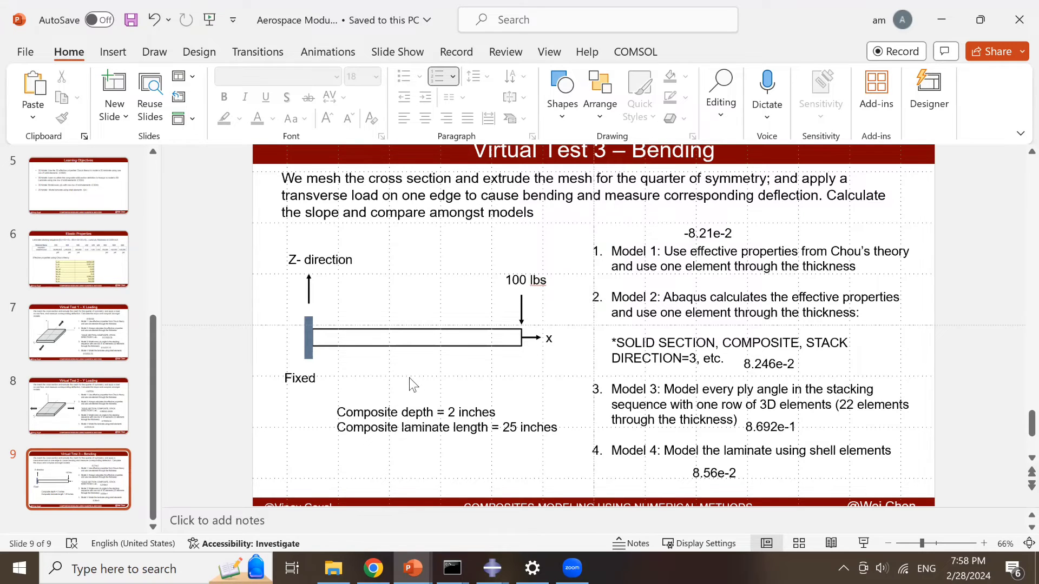
double_click(509, 427)
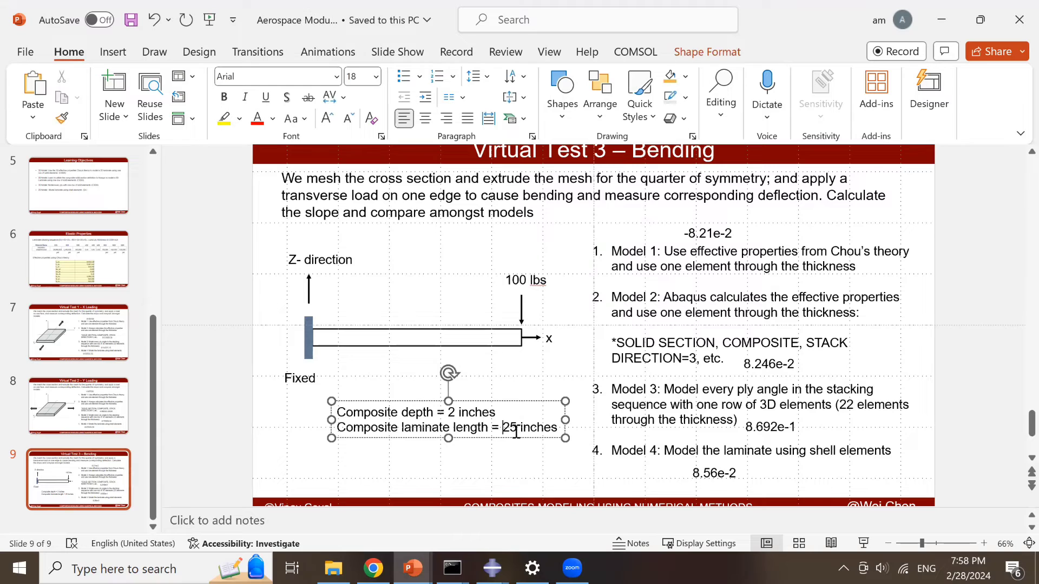
drag(438, 412, 472, 425)
click(406, 298)
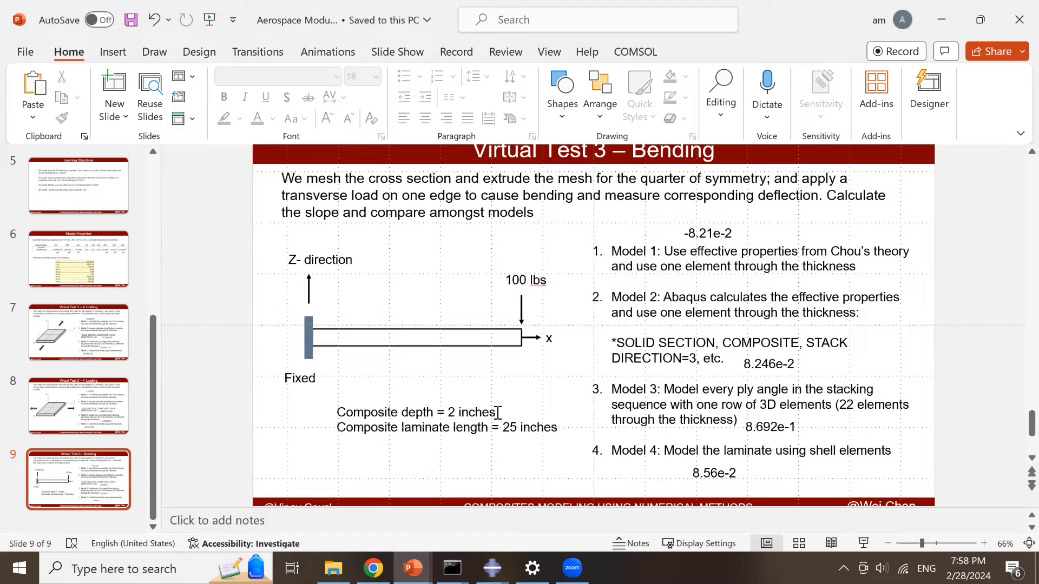
mouse_move(504, 565)
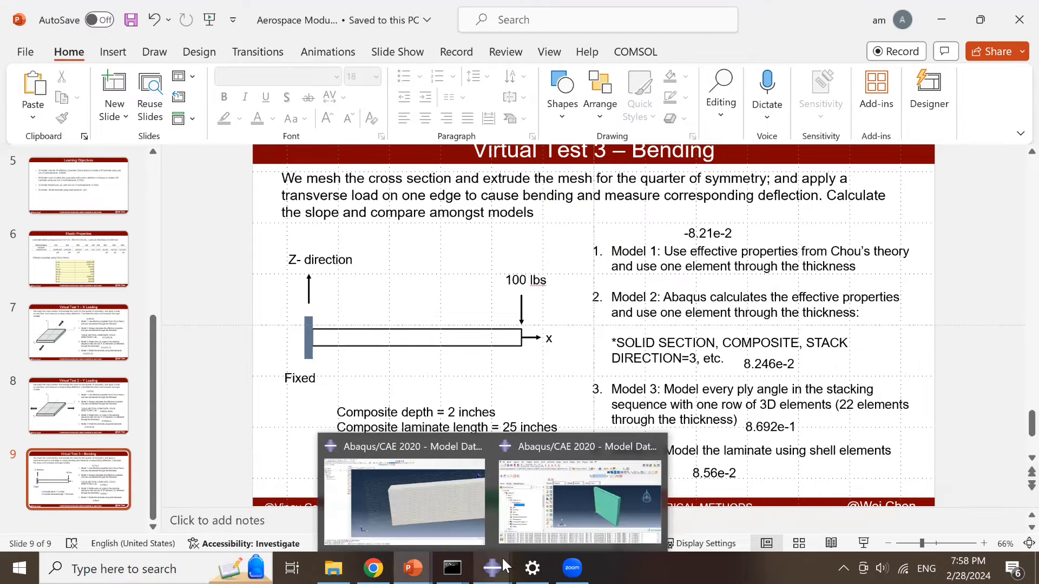
- Switch to the Abaqus/CAE window holding the bend model database and list its models
click(578, 501)
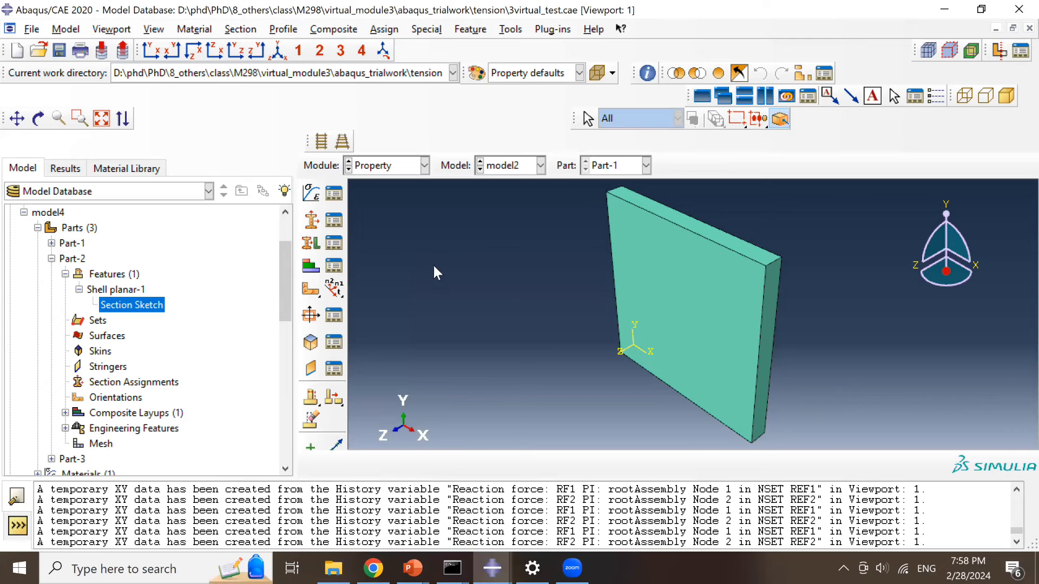
click(24, 212)
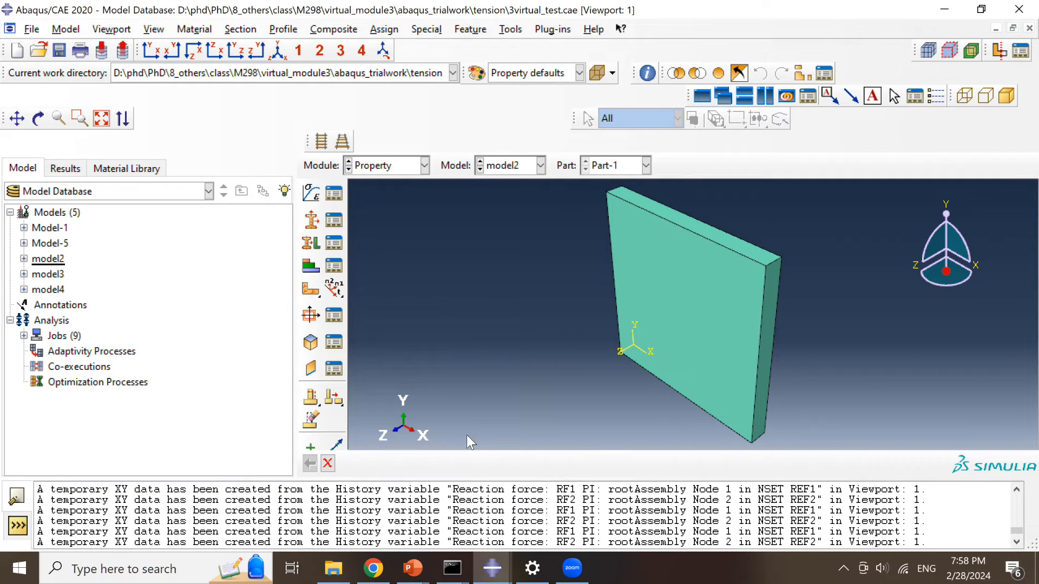
click(448, 513)
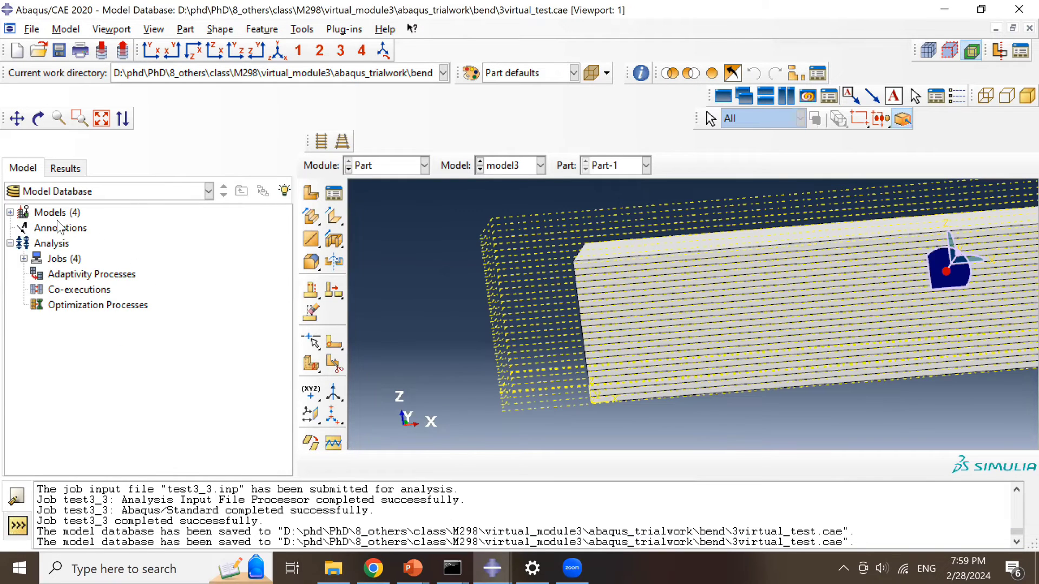
click(9, 213)
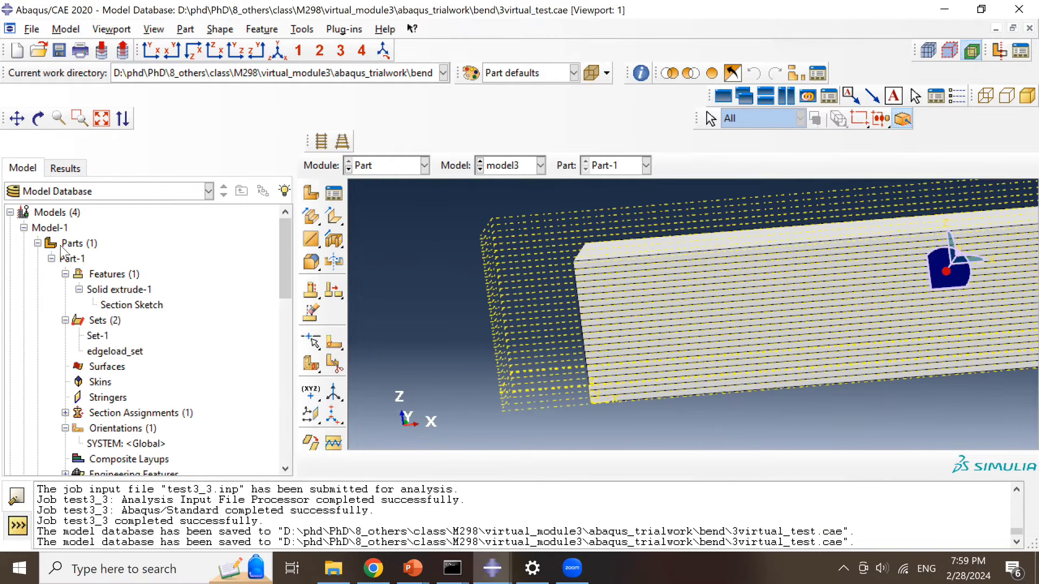
click(24, 228)
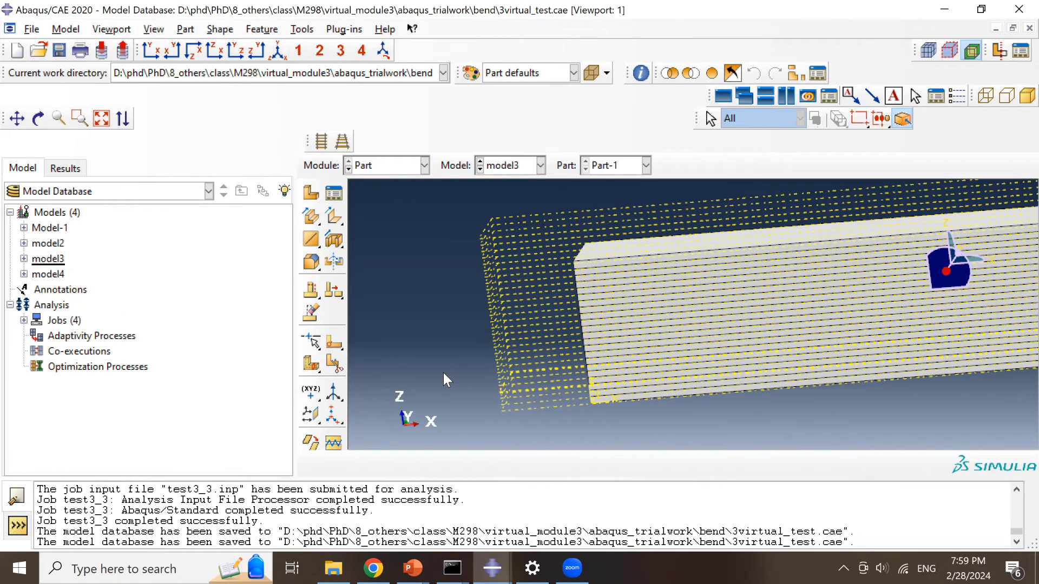
- Display Part-1 of Model-1 in the Part module and expand Model-1 in the model tree
scroll(443, 373, down, 2)
scroll(444, 373, down, 2)
ctrl+alt+drag(749, 326, 734, 385)
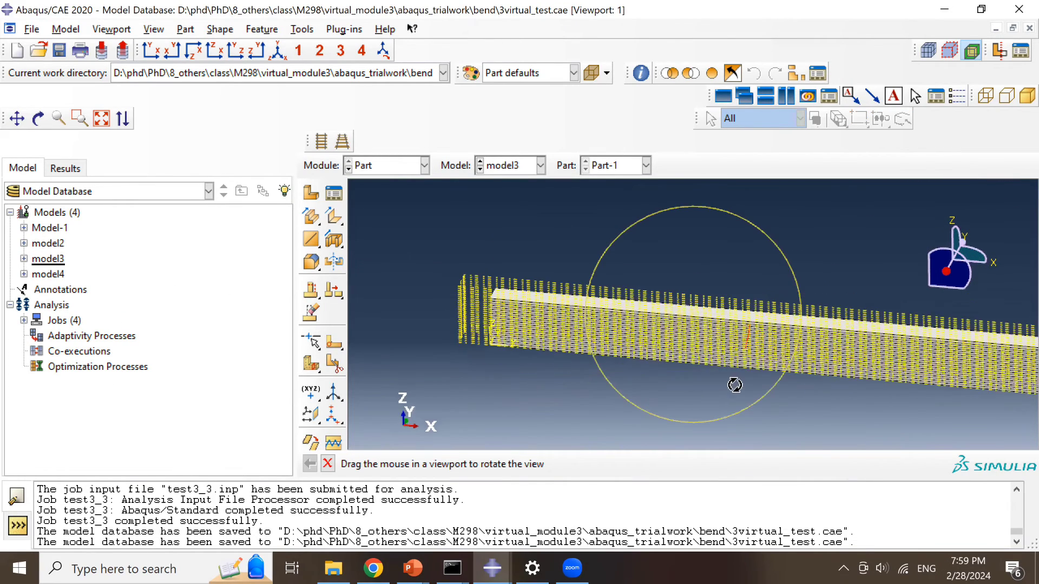
click(384, 165)
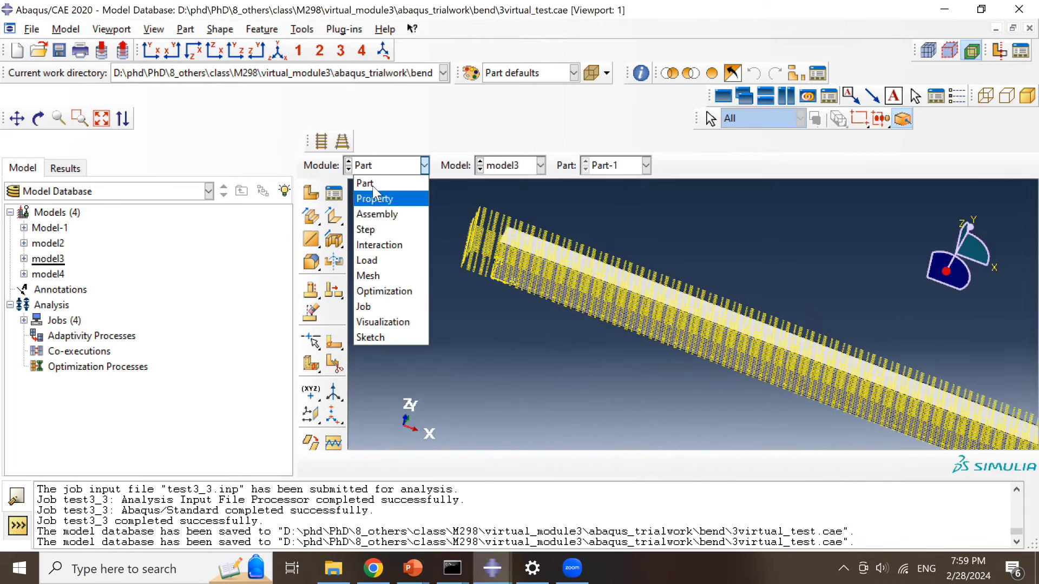
click(415, 184)
click(506, 165)
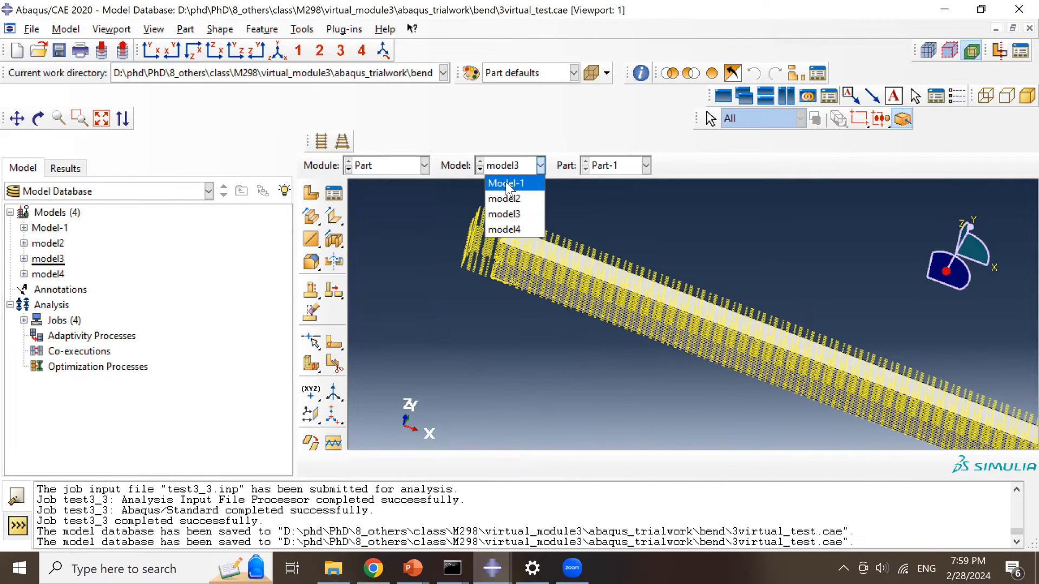
click(505, 181)
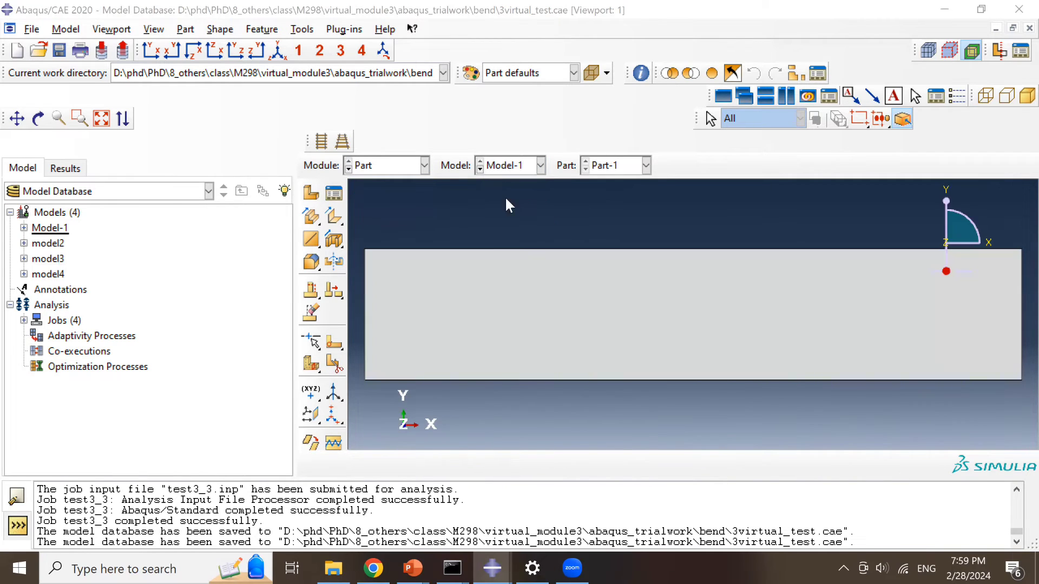
click(24, 228)
click(51, 243)
click(52, 242)
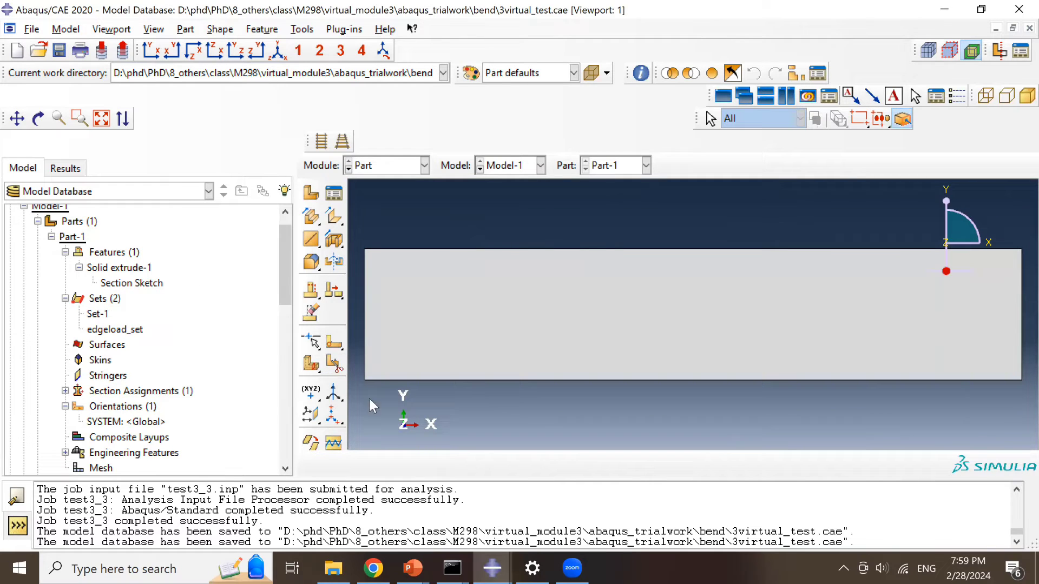
- Start a new 3D deformable solid extrusion part named Part-2 with an approximate size of 200
click(311, 193)
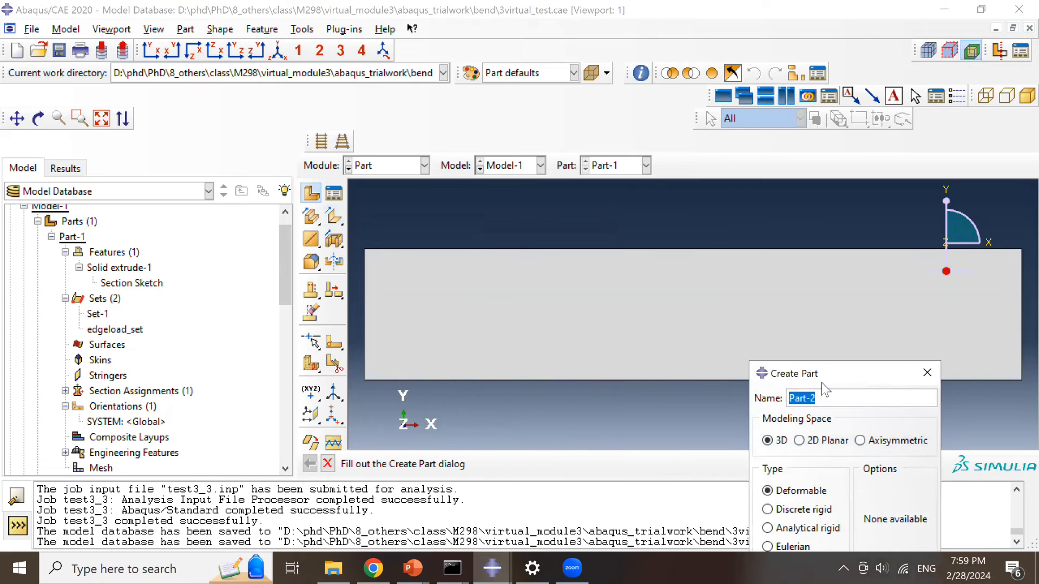
drag(814, 378, 298, 140)
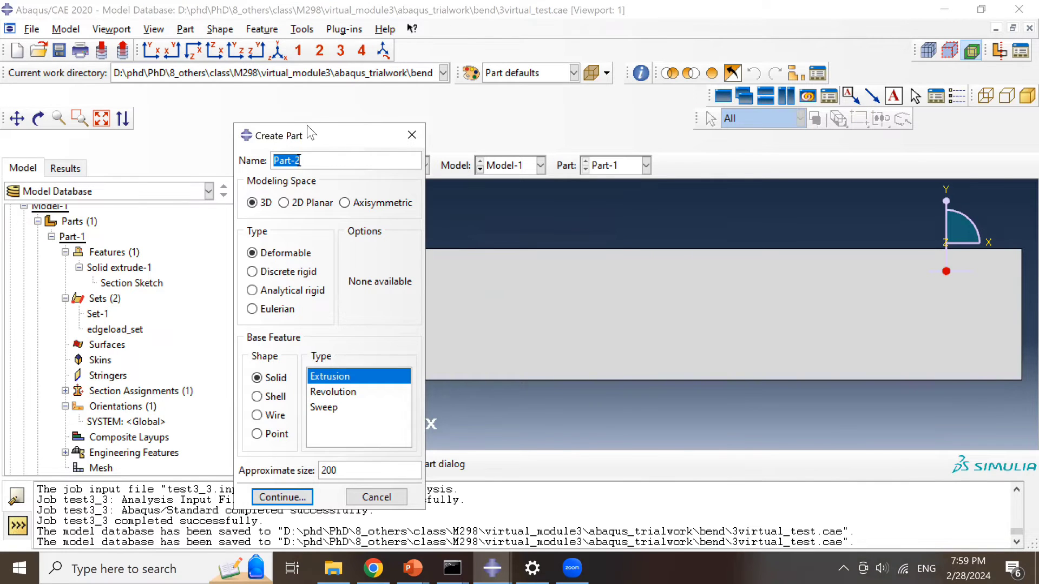
drag(293, 93, 287, 106)
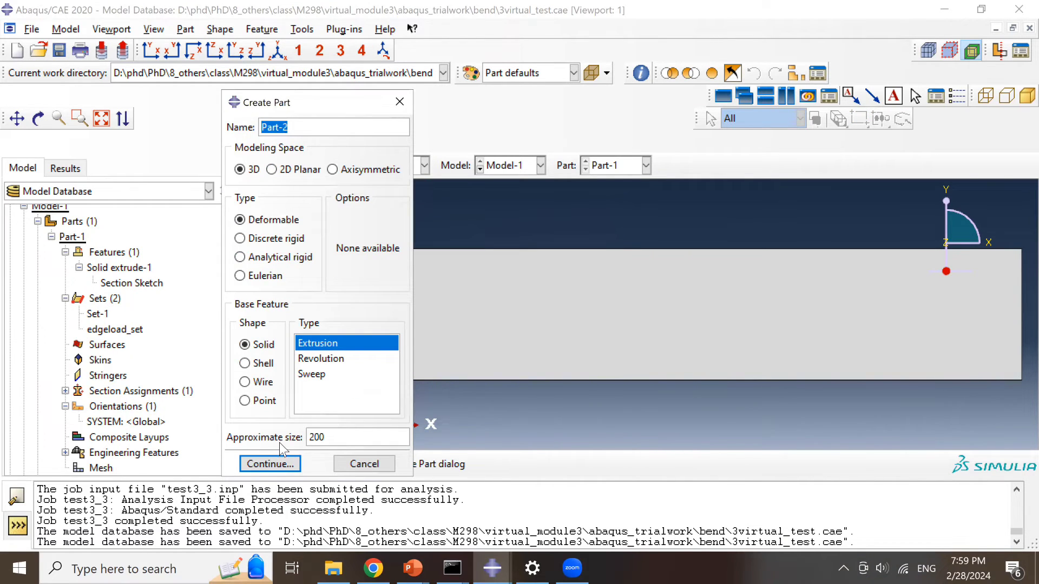
key(Return)
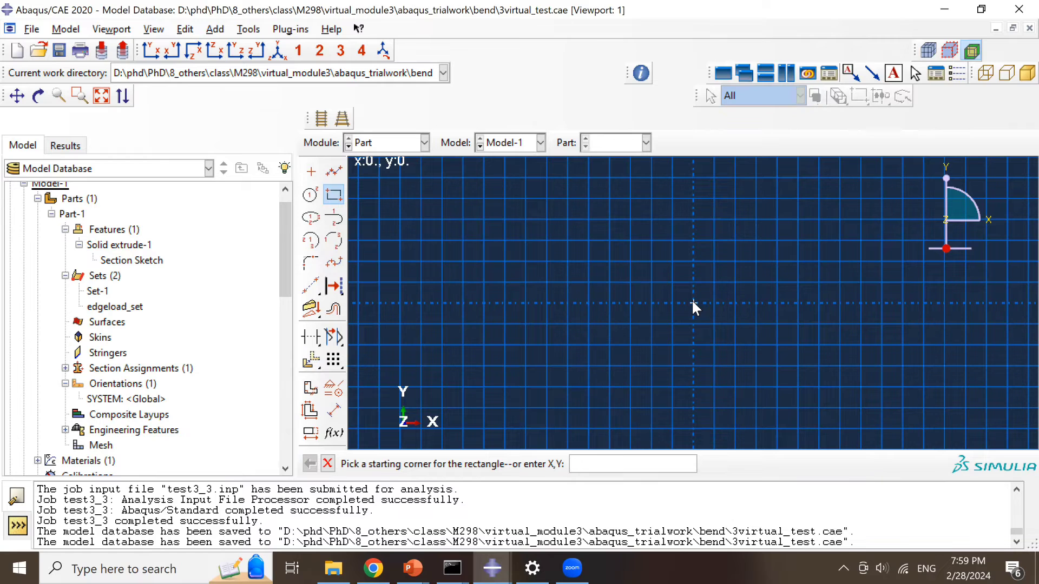
- Sketch a rectangle from the origin to 25,1 and extrude it to a depth of 2
click(693, 302)
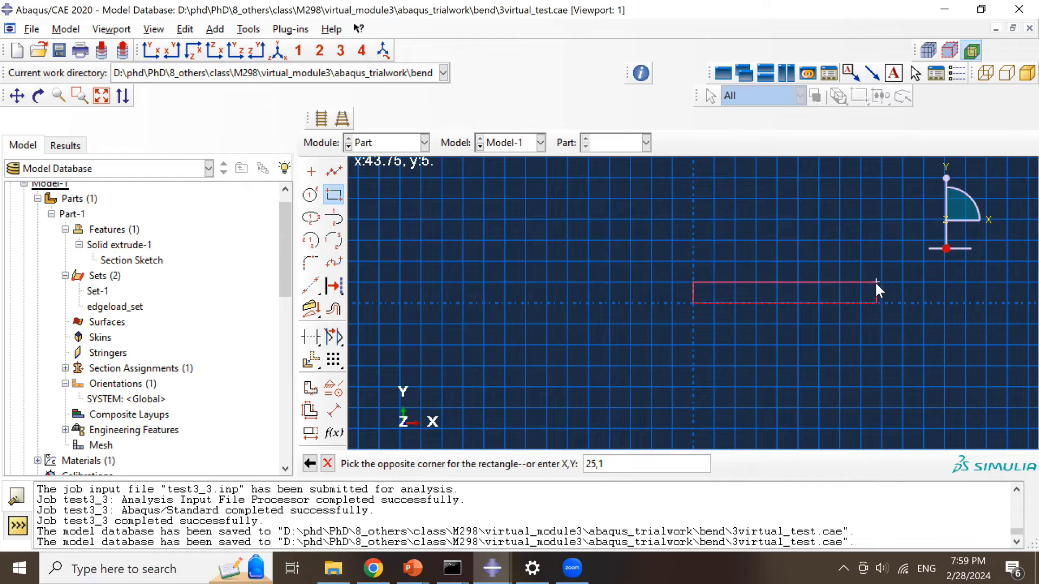
key(Return)
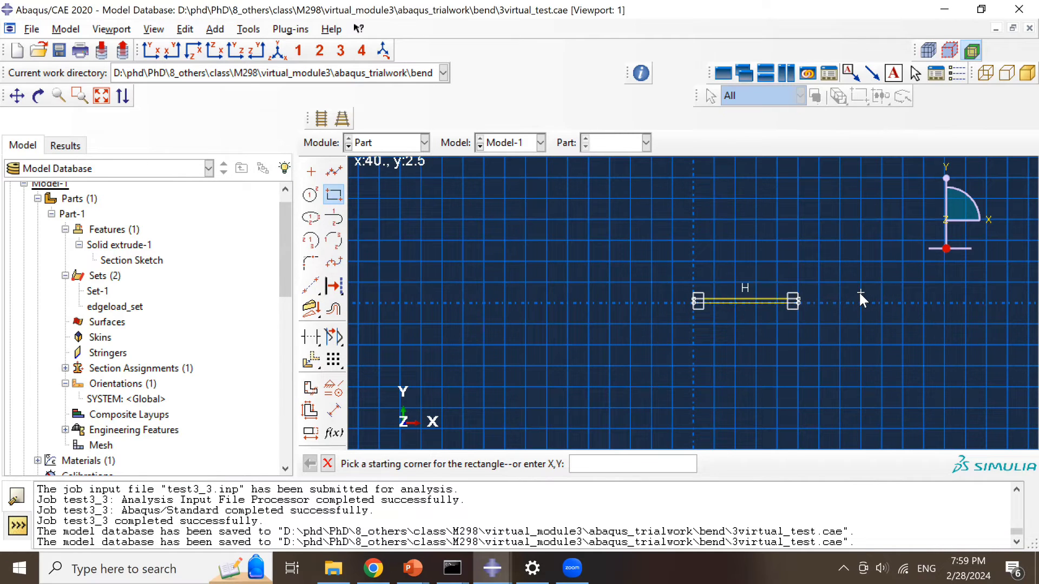
key(Escape)
middle_click(551, 340)
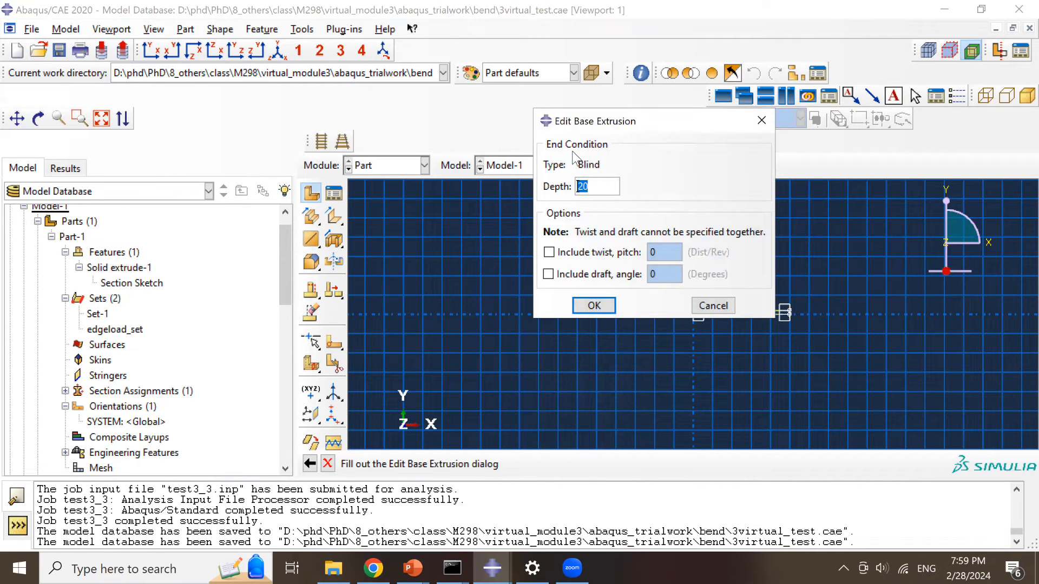
text(2)
click(612, 304)
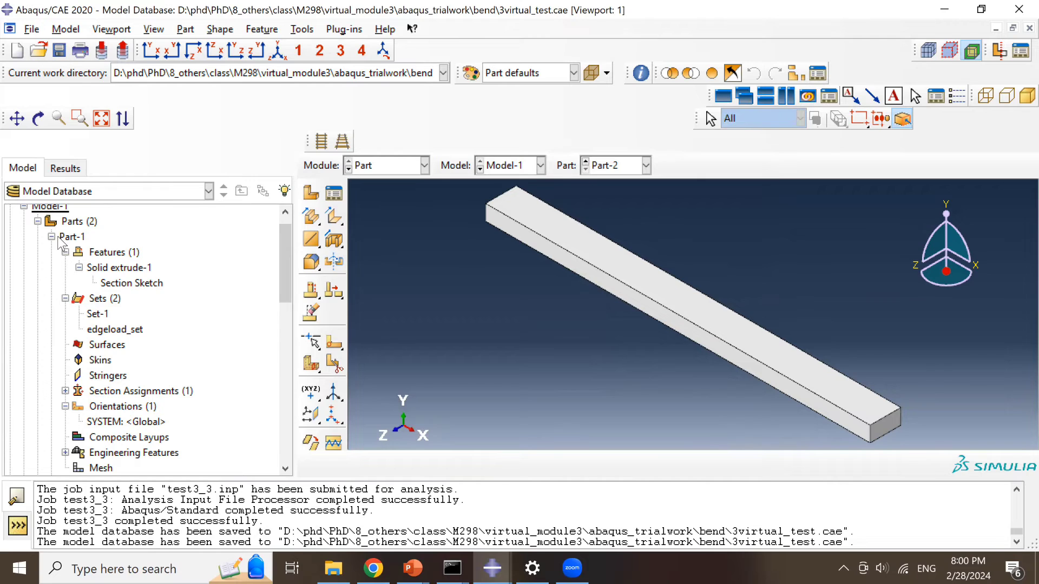
- Examine the section sketch of Part-1 and try dimensioning its length, then discard the sketch edits
double_click(113, 283)
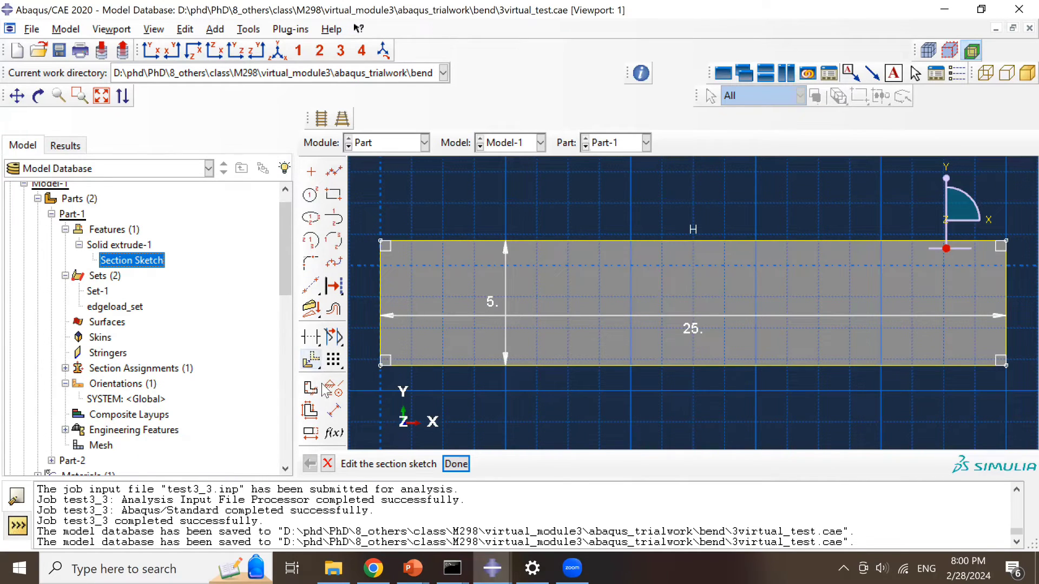
click(331, 411)
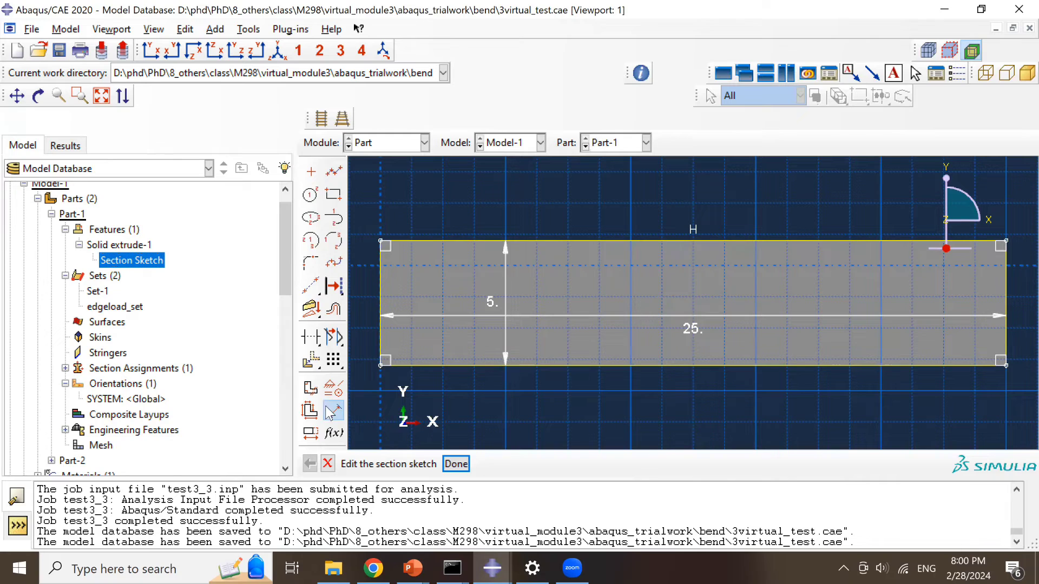
click(381, 327)
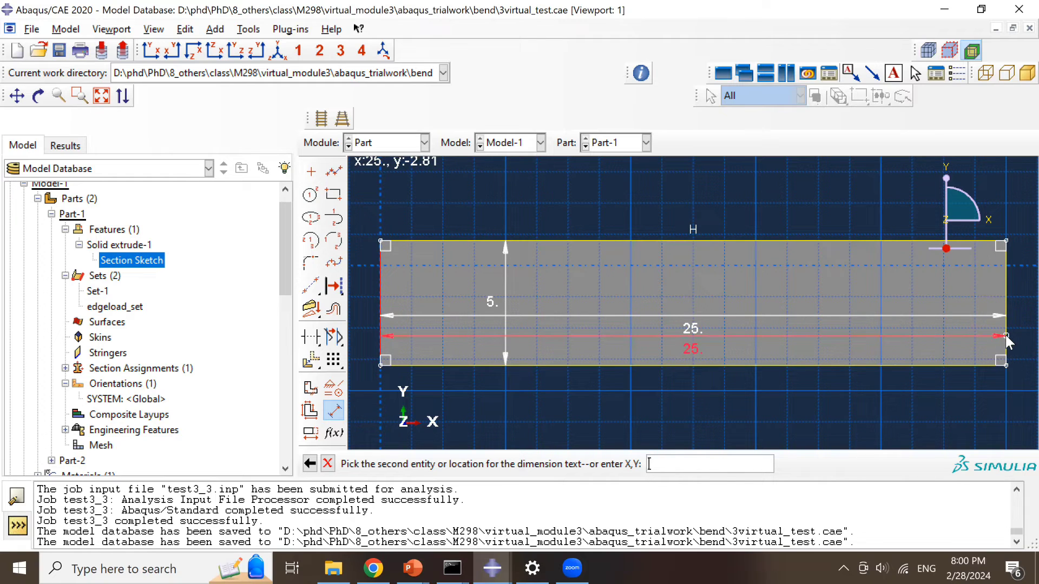
key(Escape)
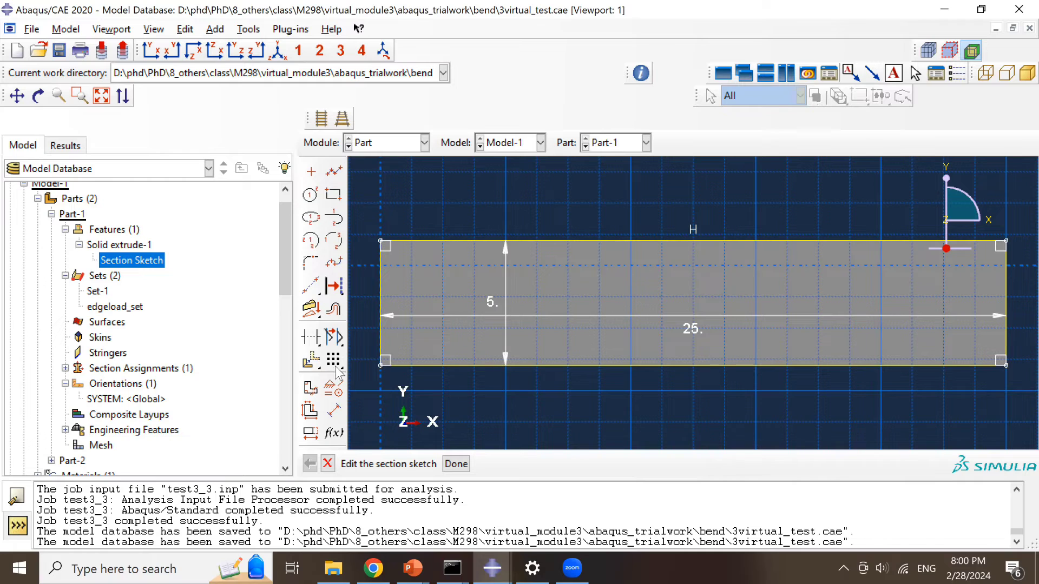
double_click(176, 368)
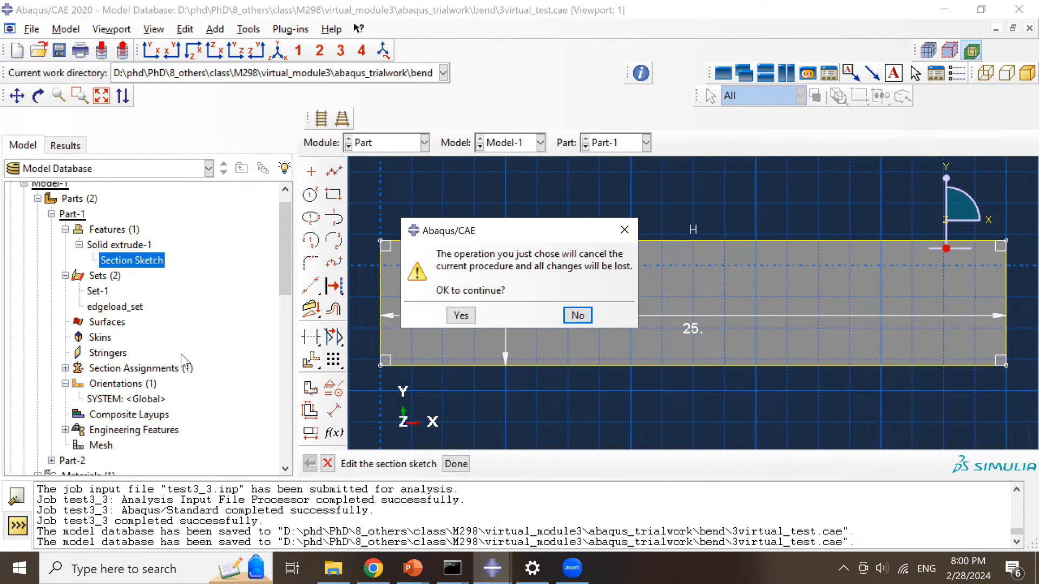
click(461, 316)
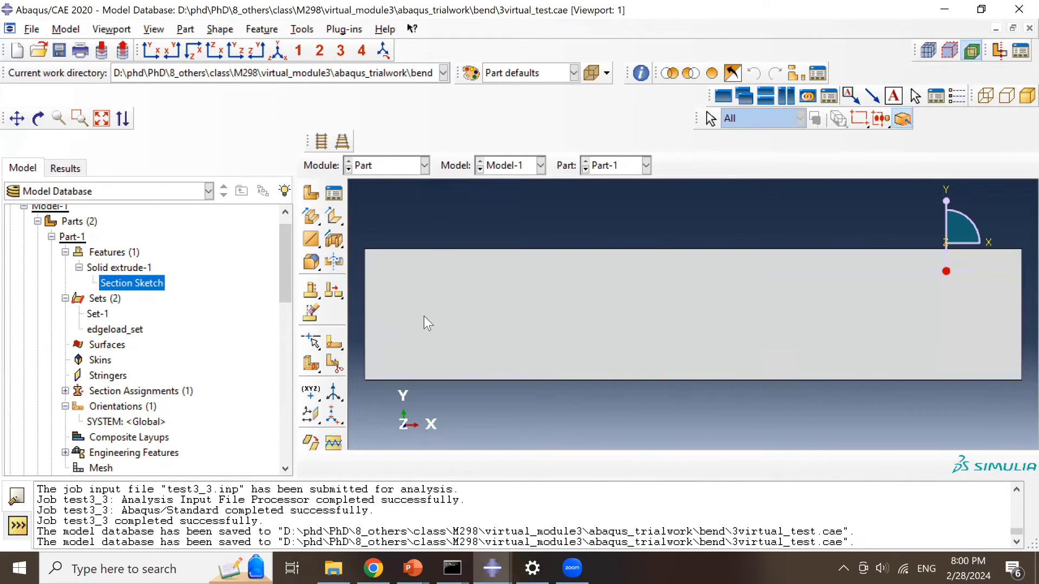
- Review Part-1's section assignment and global material orientation in the Property module
click(391, 167)
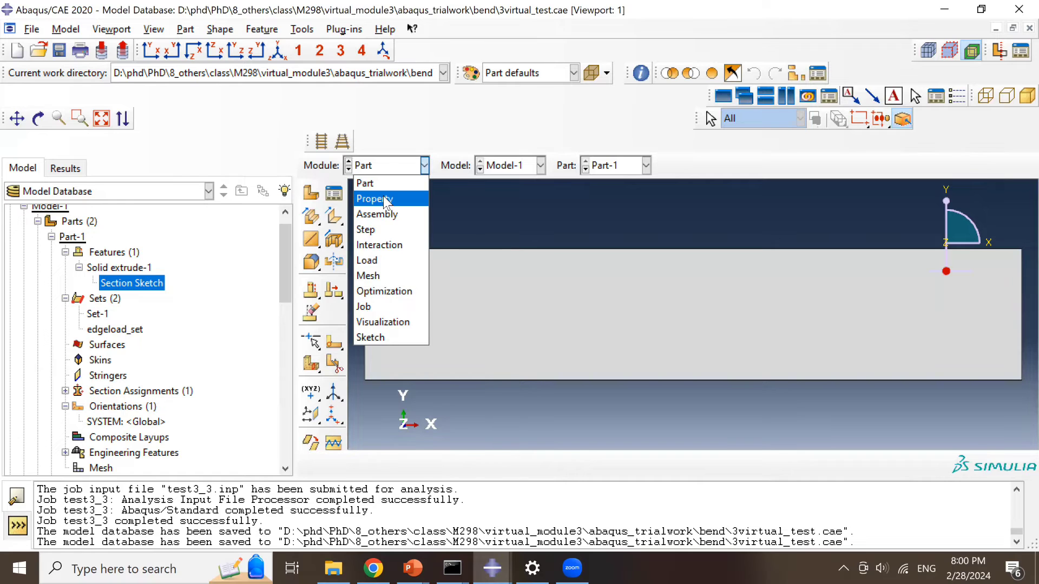
click(379, 200)
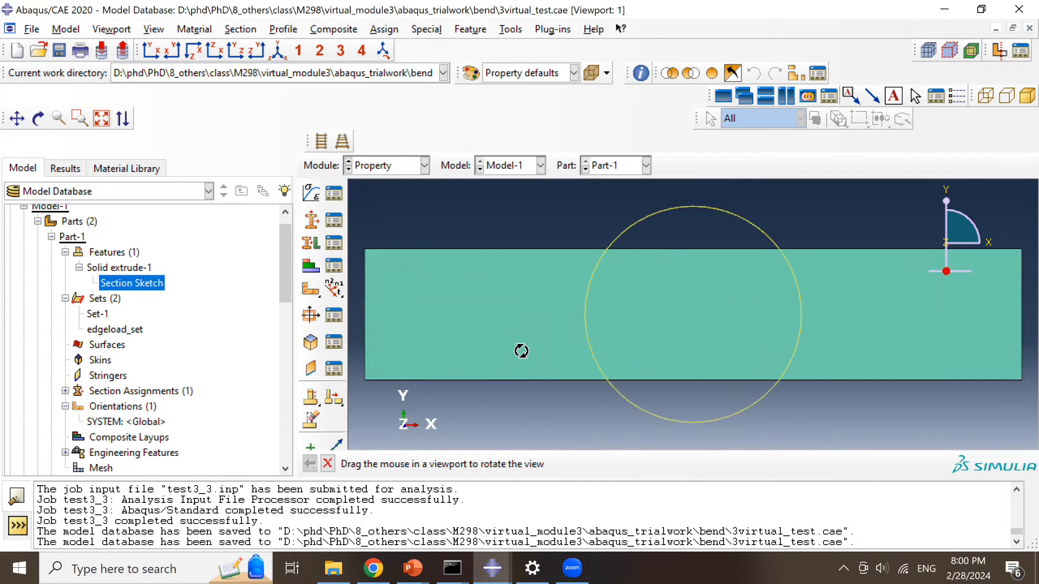
ctrl+alt+drag(519, 348, 649, 260)
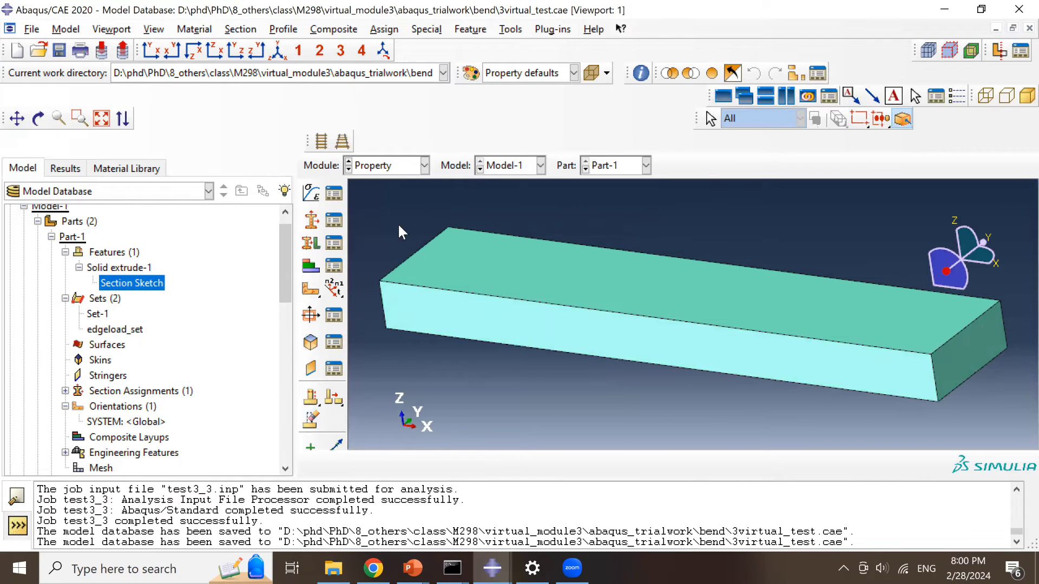
click(401, 166)
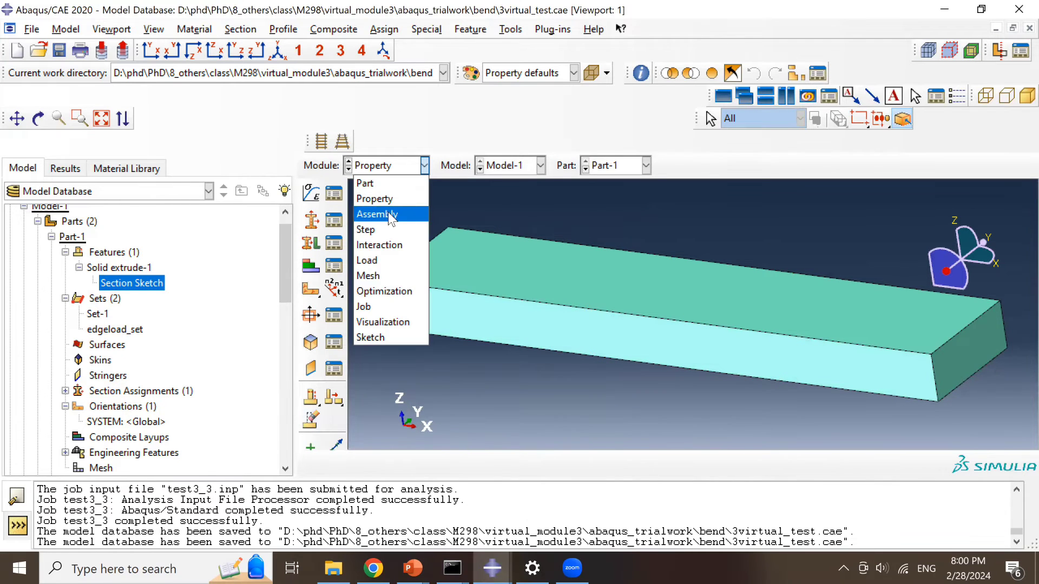
click(389, 215)
click(384, 168)
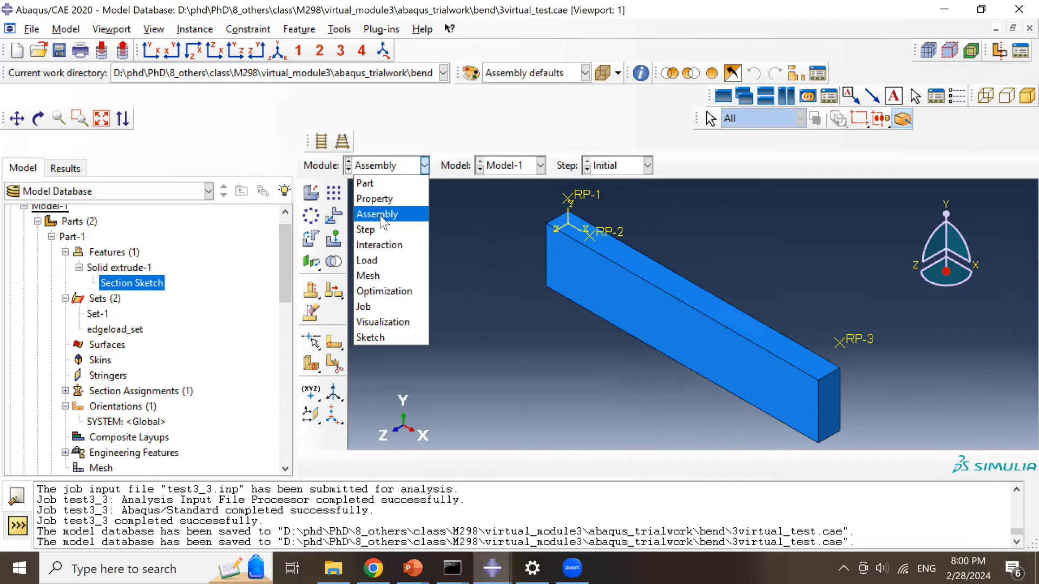
click(374, 200)
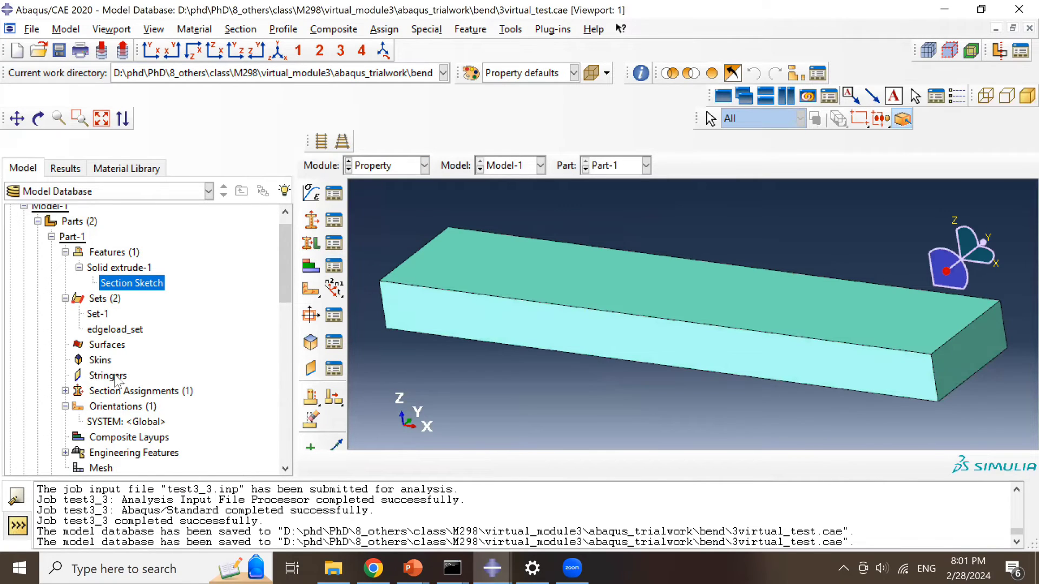
click(65, 391)
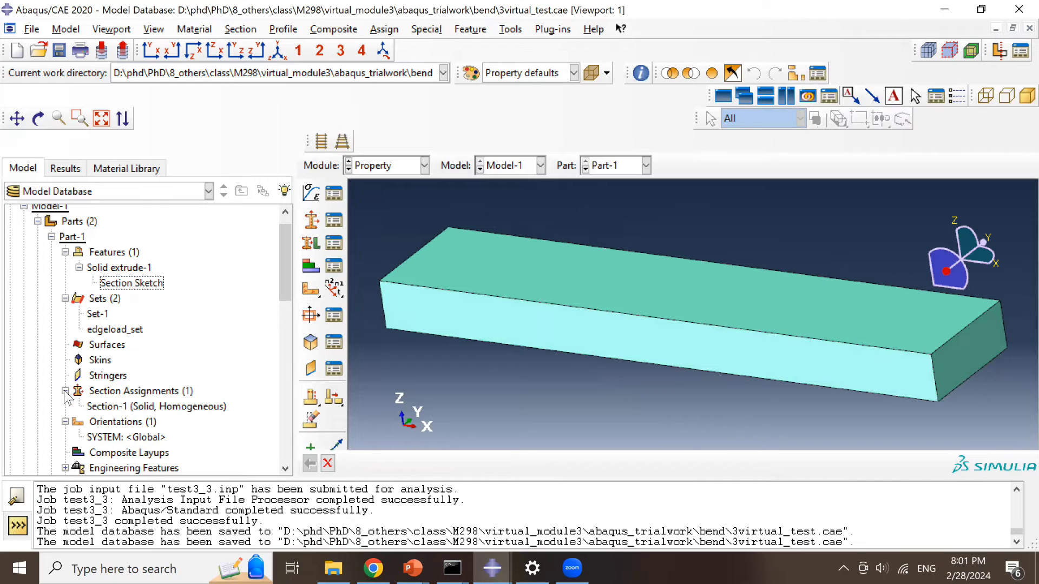
click(101, 439)
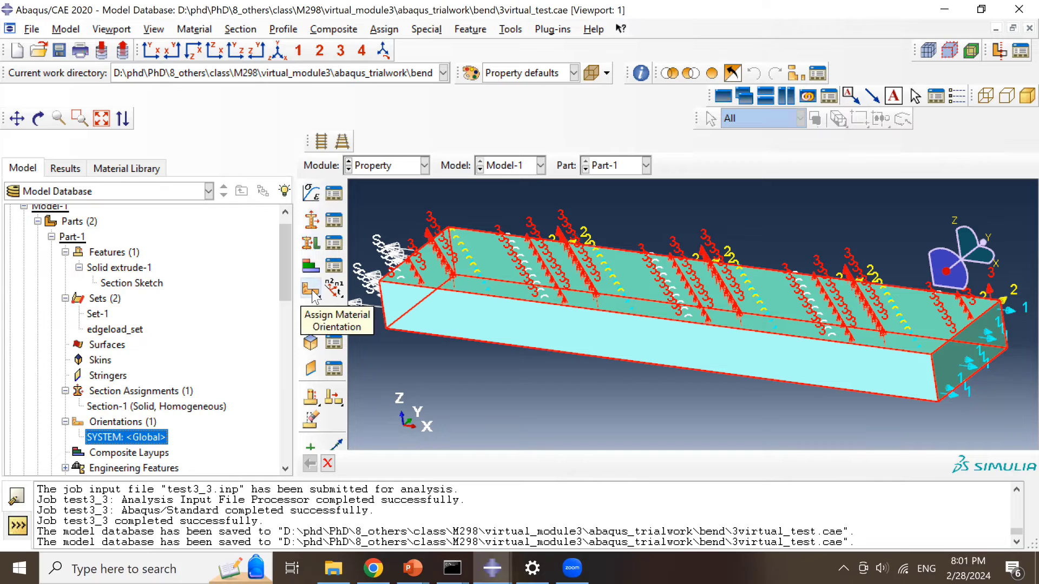
- Review Model-1's history output requests in the Step module, then dismiss the manager
click(400, 165)
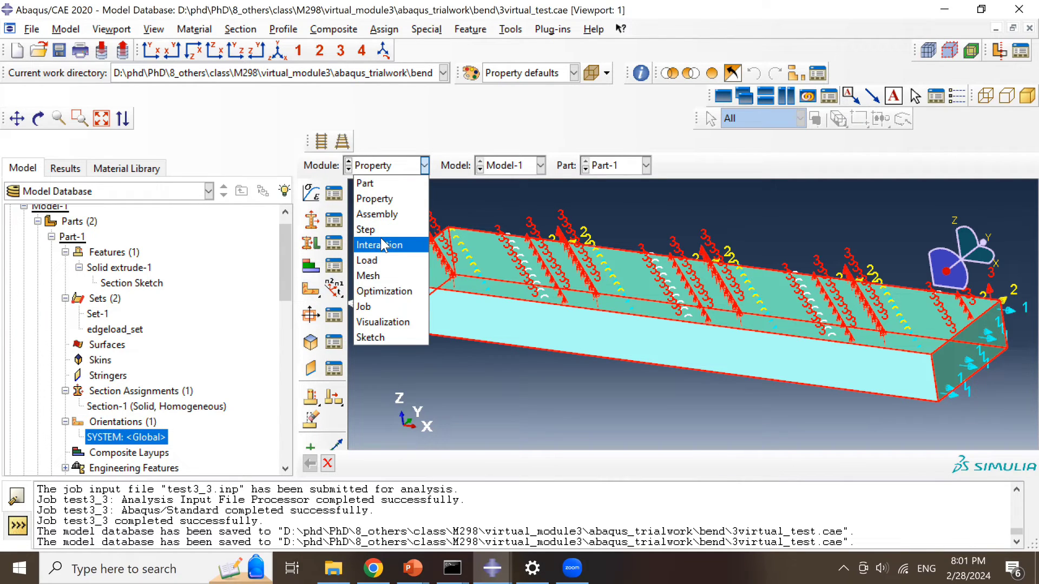
click(382, 231)
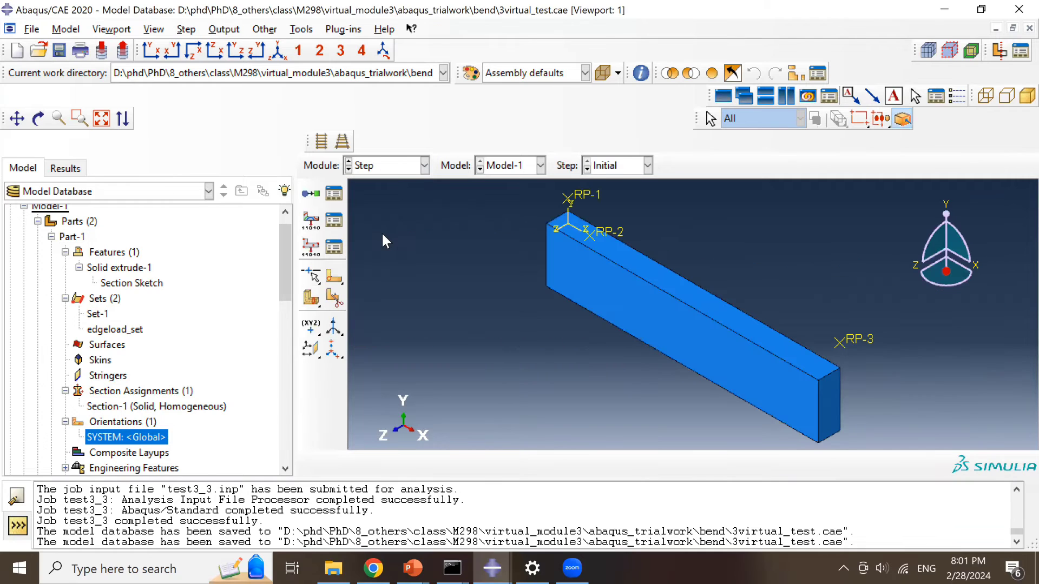
click(384, 165)
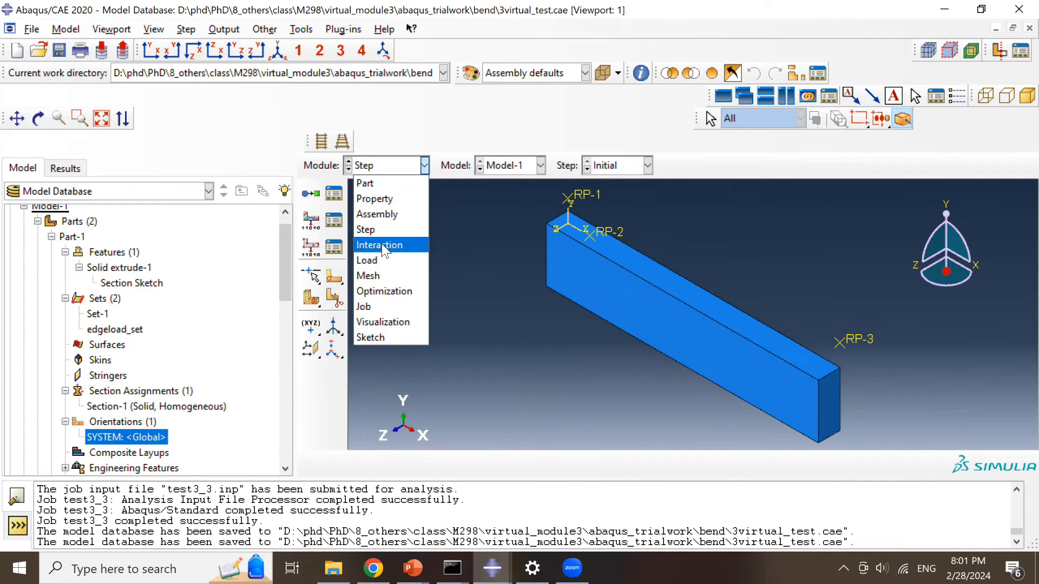
click(333, 248)
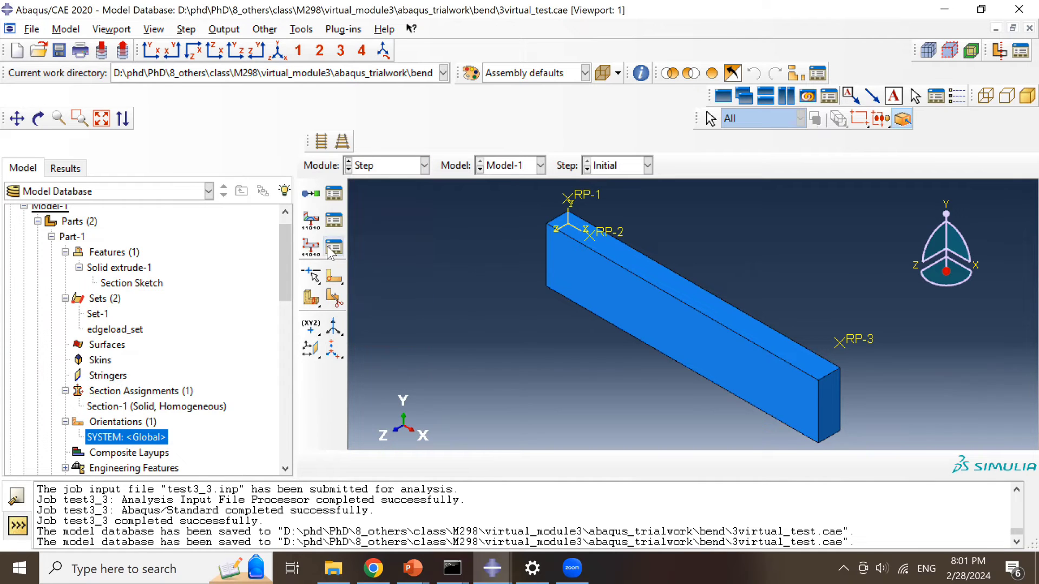
click(333, 247)
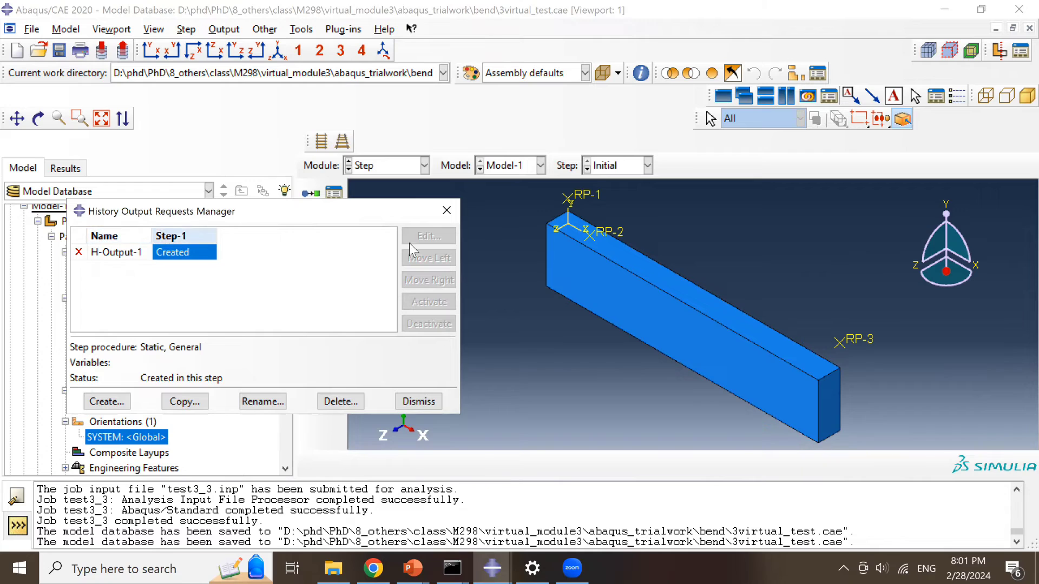
key(Escape)
- Review the list of constraints defined for the assembly in the Interaction module
click(395, 167)
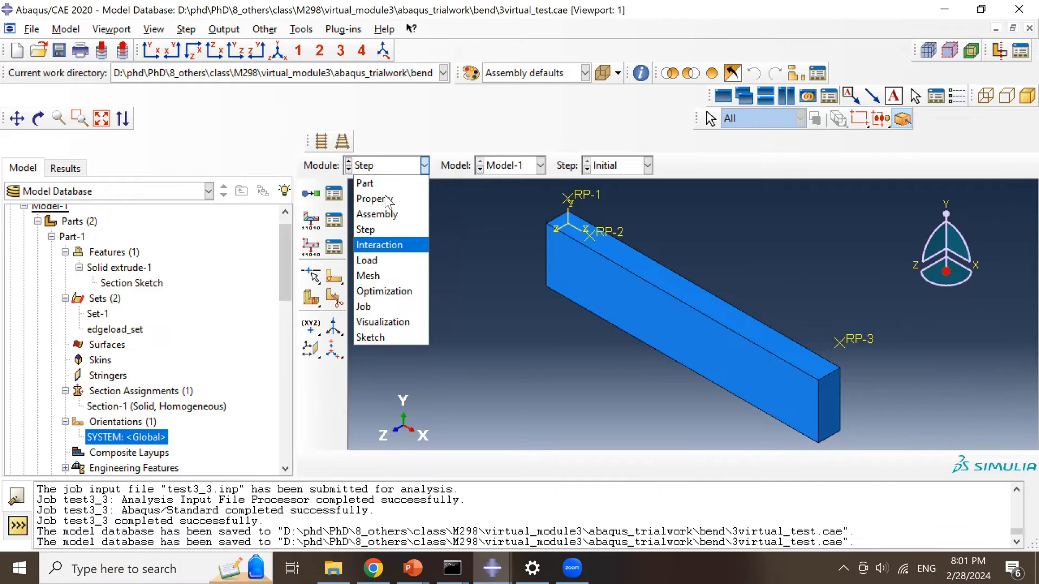
click(379, 245)
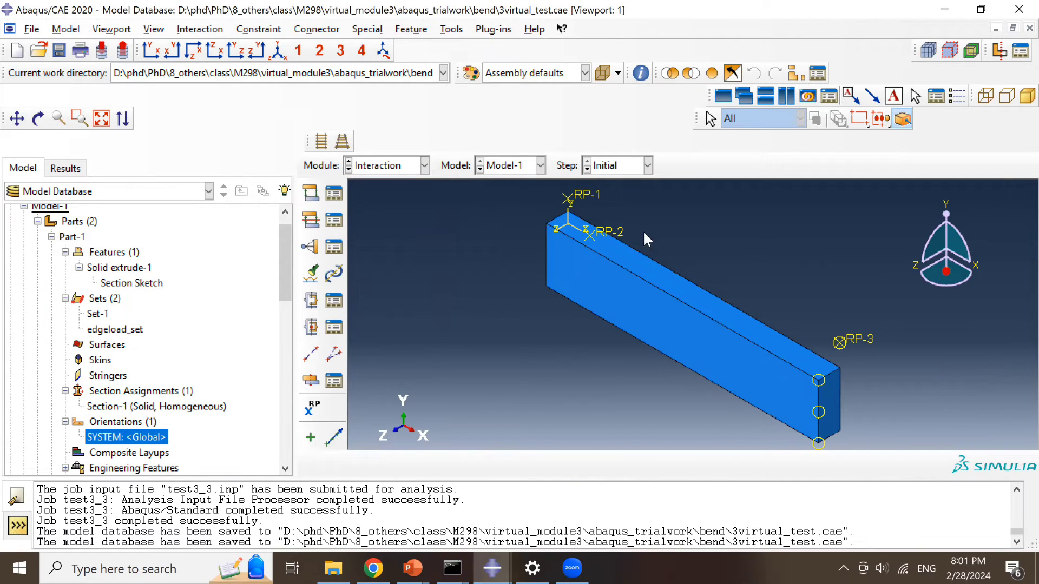
click(334, 247)
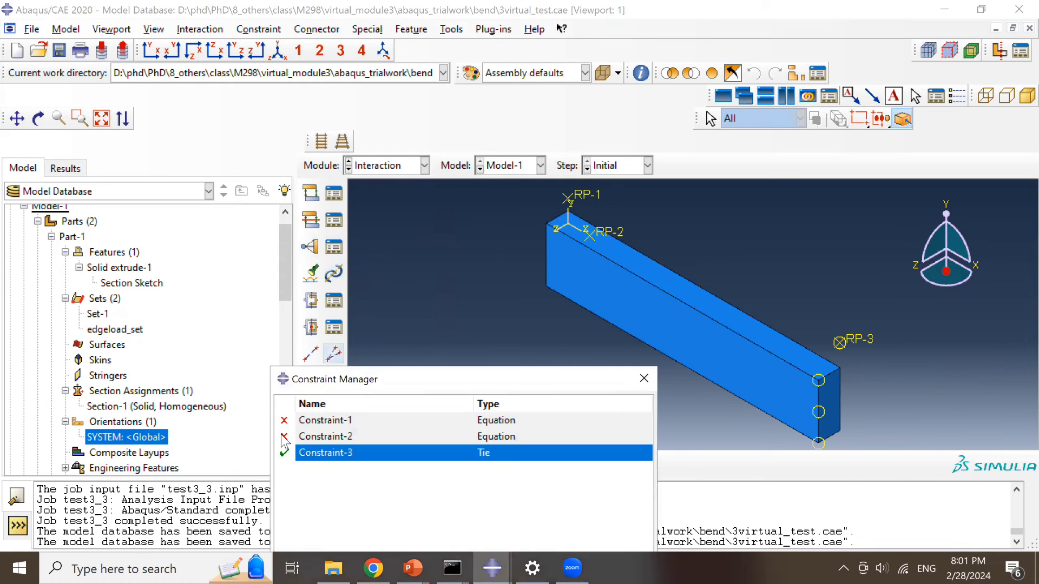
drag(382, 372, 269, 222)
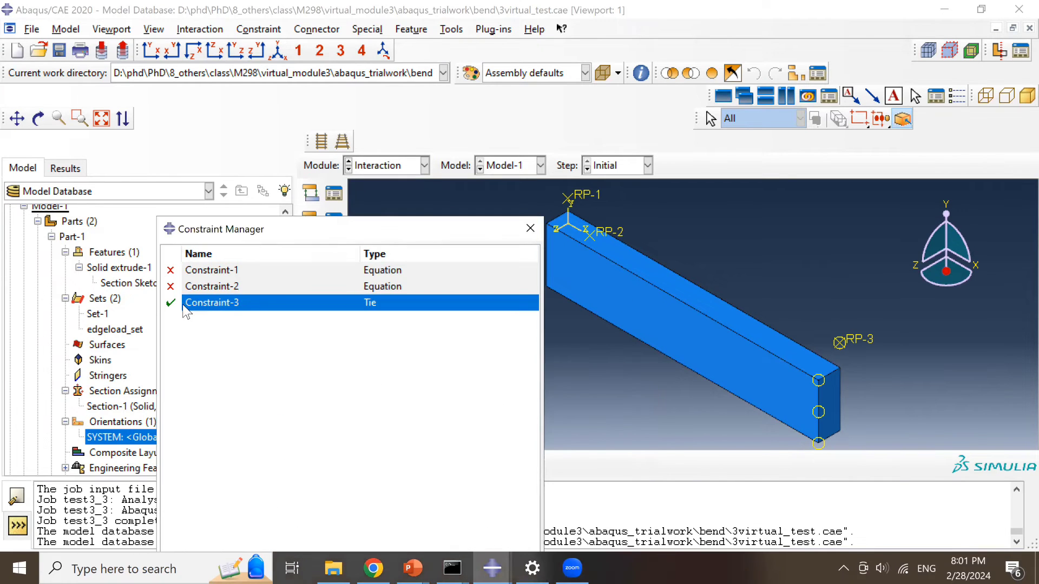
click(531, 228)
- Switch to the Load module and open the Boundary Condition Manager beside the beam
click(389, 166)
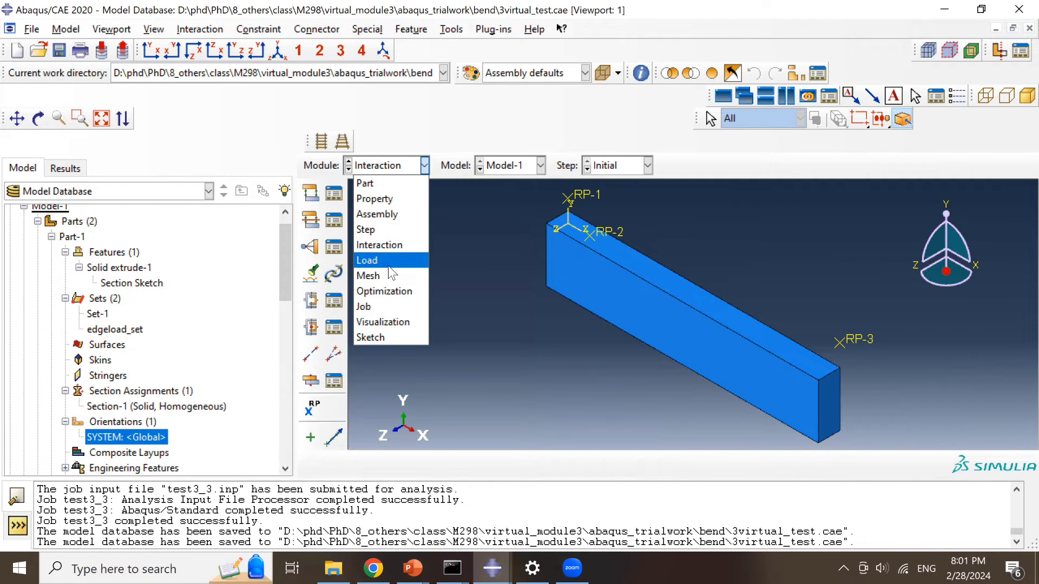
click(373, 260)
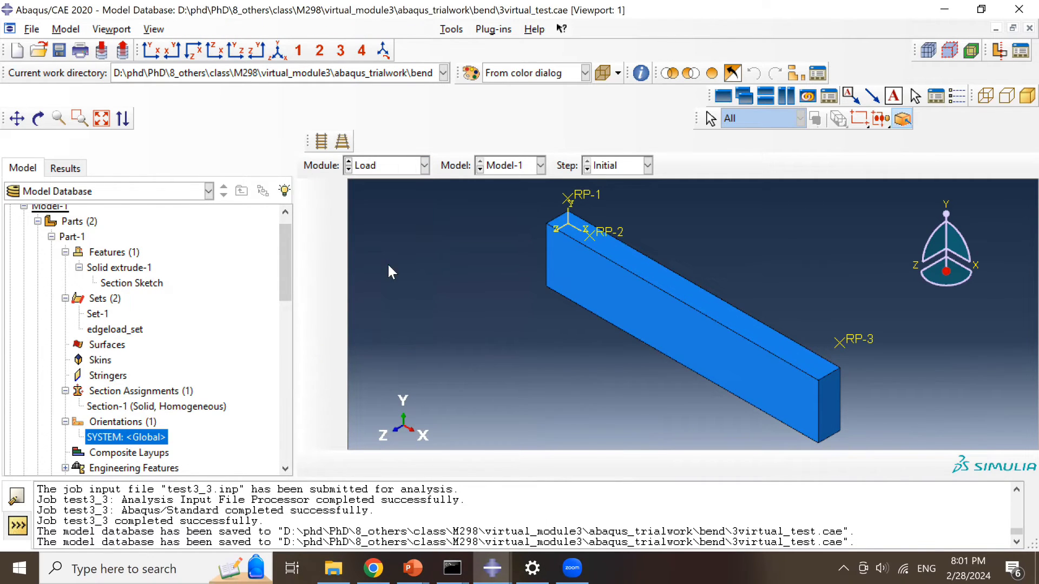
scroll(459, 316, down, 3)
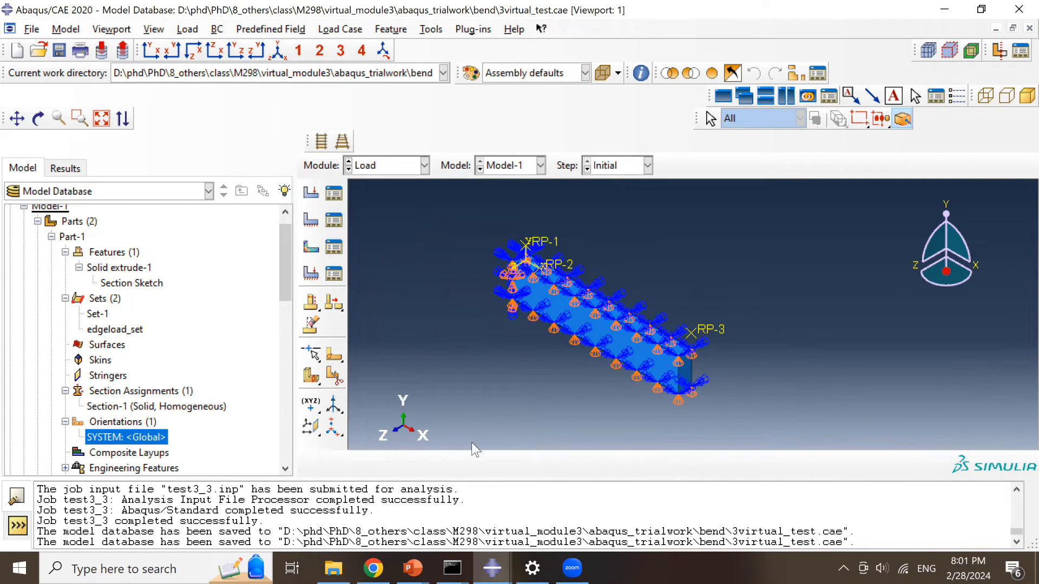
mouse_move(521, 567)
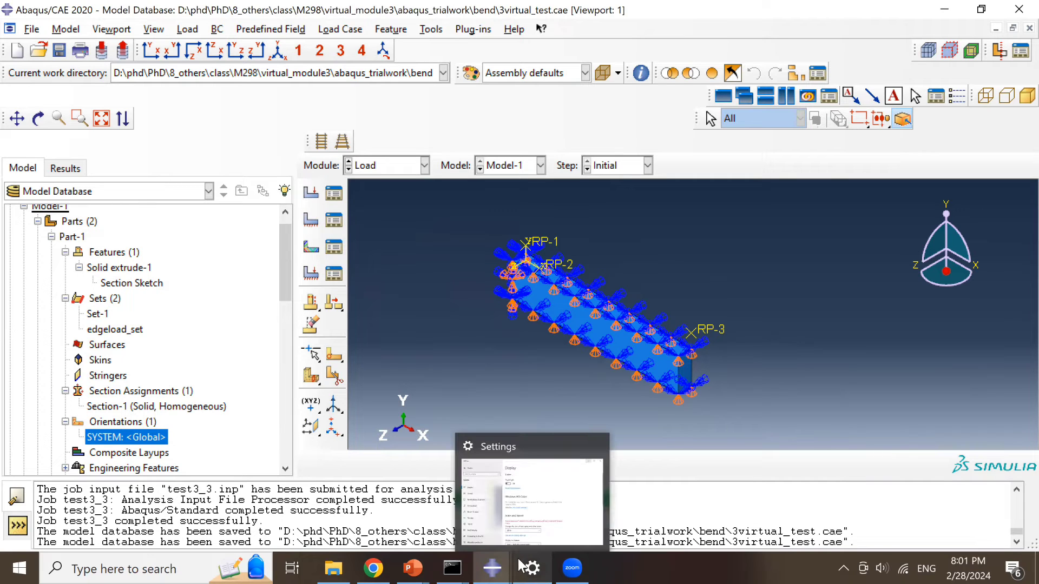
click(311, 219)
click(366, 225)
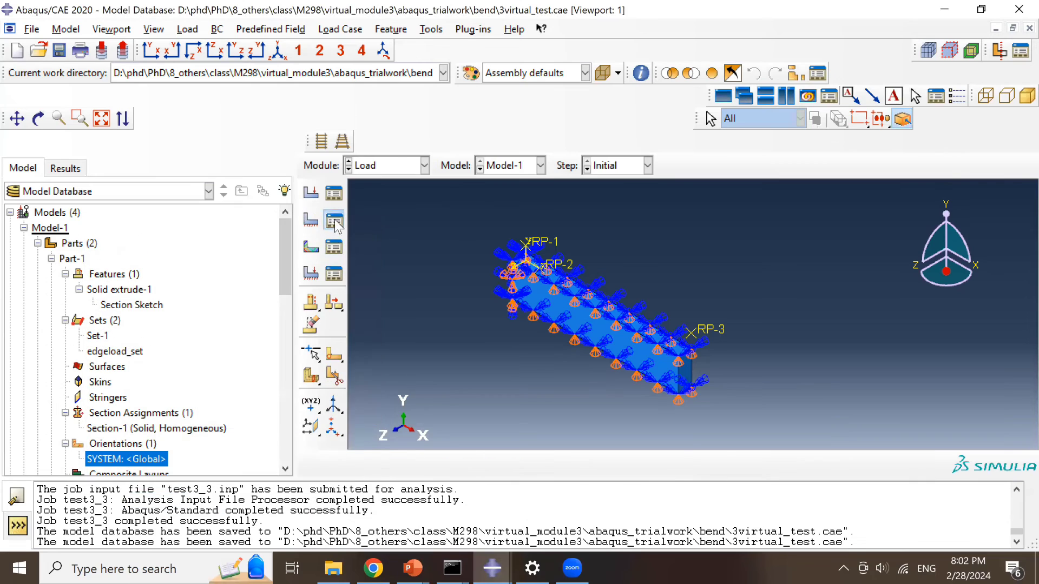
click(334, 220)
drag(460, 87, 221, 87)
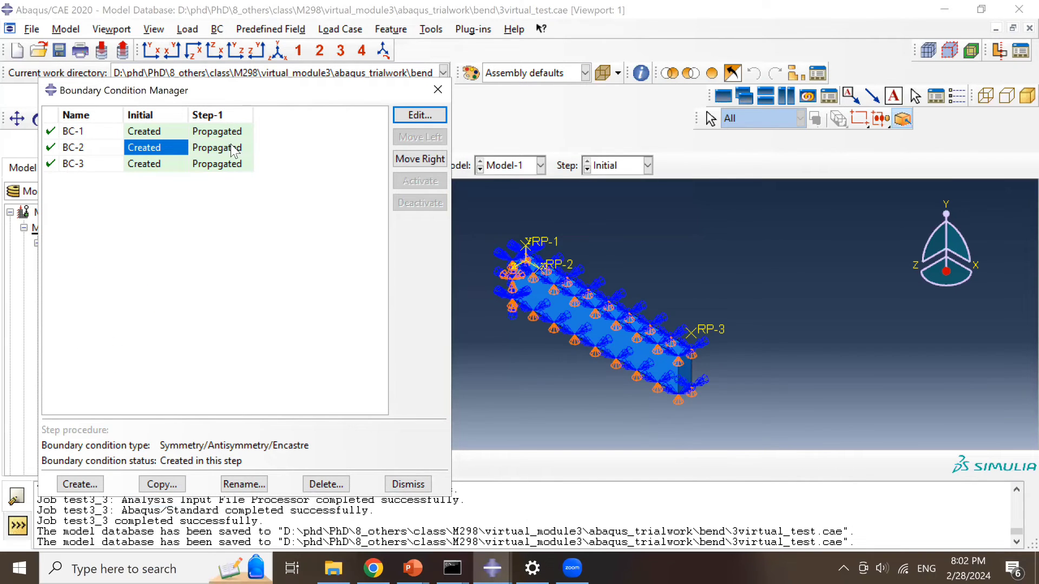
- Examine the region and constrained degrees of freedom of boundary condition BC-1
double_click(156, 131)
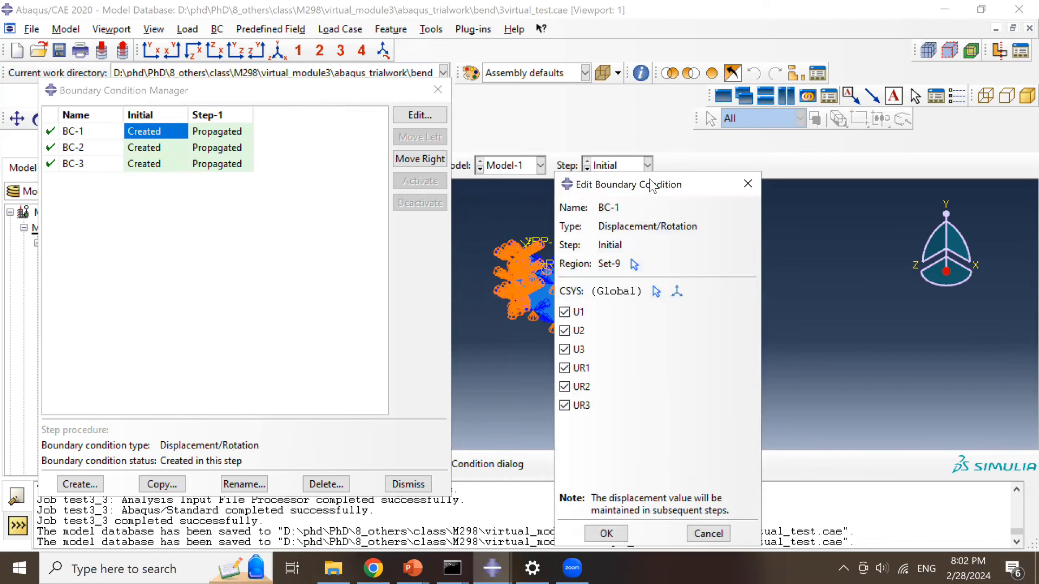
drag(733, 193, 365, 205)
ctrl+alt+drag(596, 357, 563, 307)
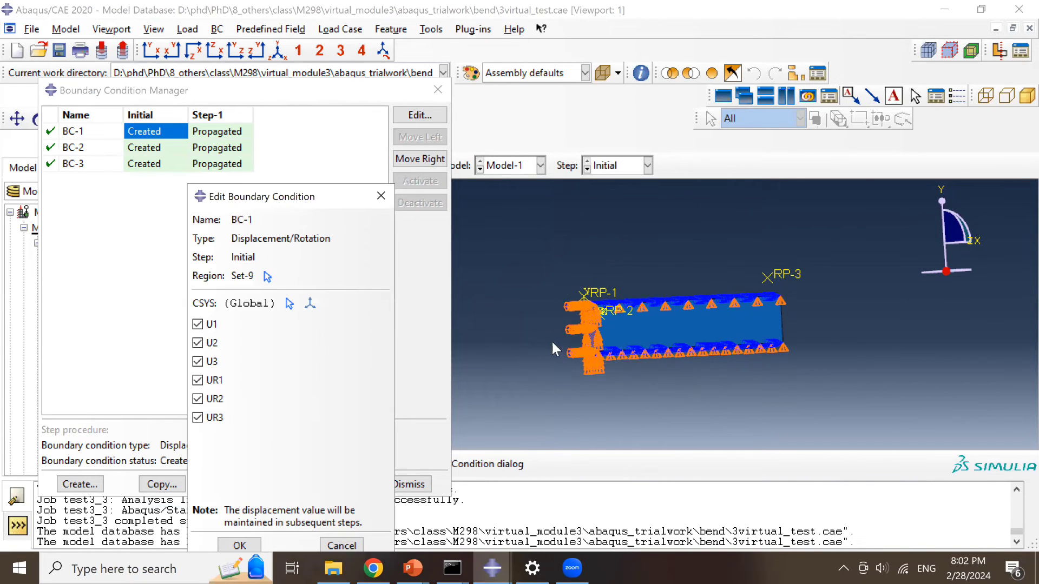
click(381, 195)
- Try creating a Displacement/Rotation boundary condition in the Initial step on the beam's fixed end face, then discard it
click(80, 484)
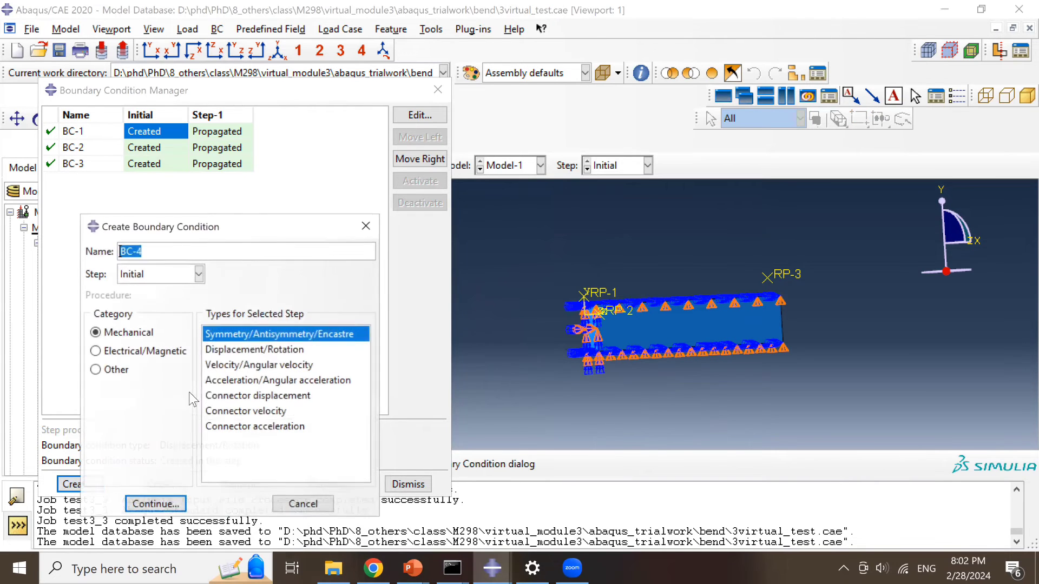
click(226, 351)
click(156, 504)
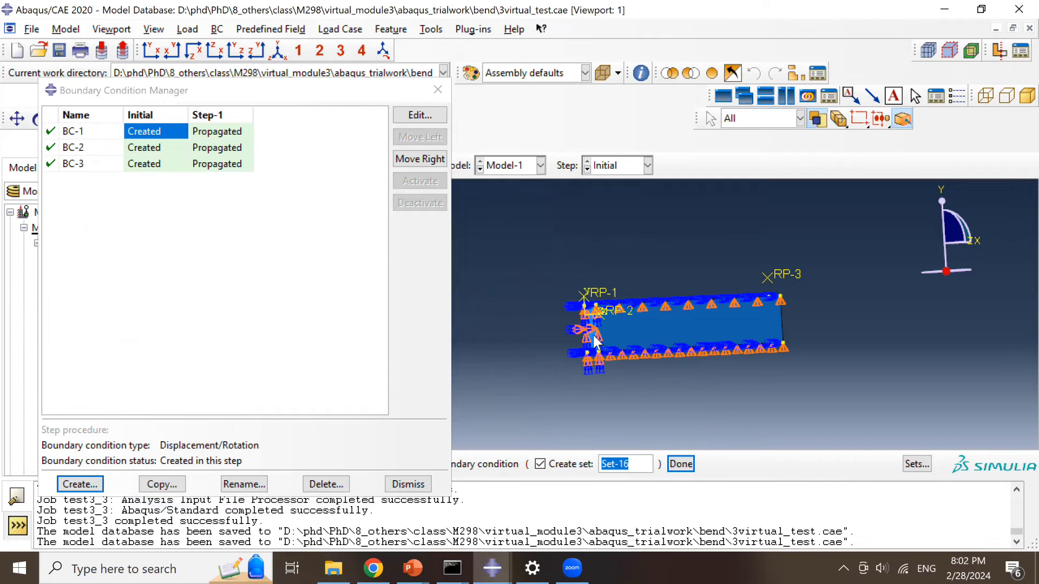
click(593, 337)
middle_click(549, 353)
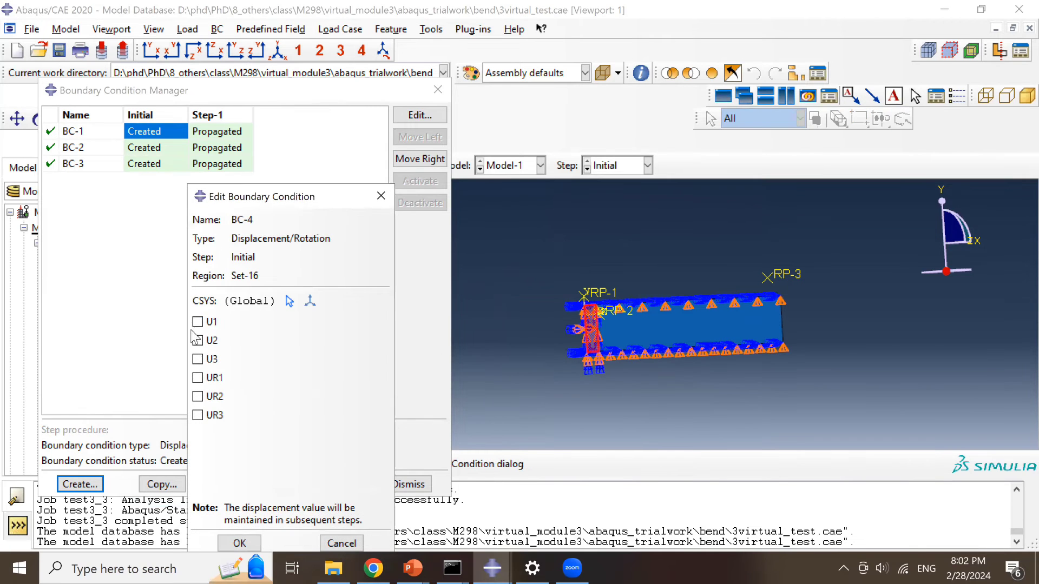
click(381, 196)
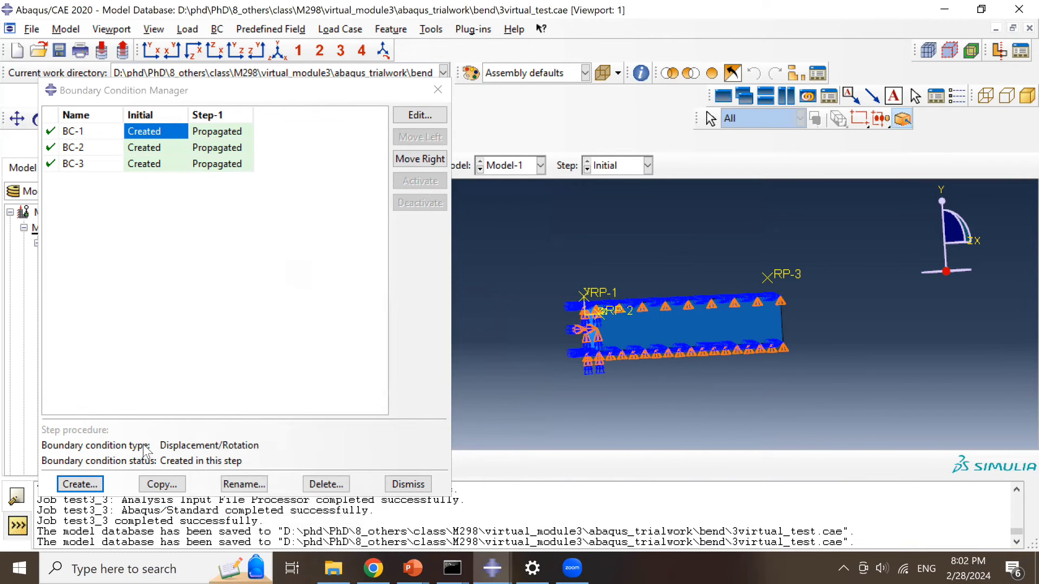
- Try creating a Symmetry/Antisymmetry/Encastre boundary condition with ENCASTRE on the beam's fixed end face, then discard it
click(80, 484)
click(228, 333)
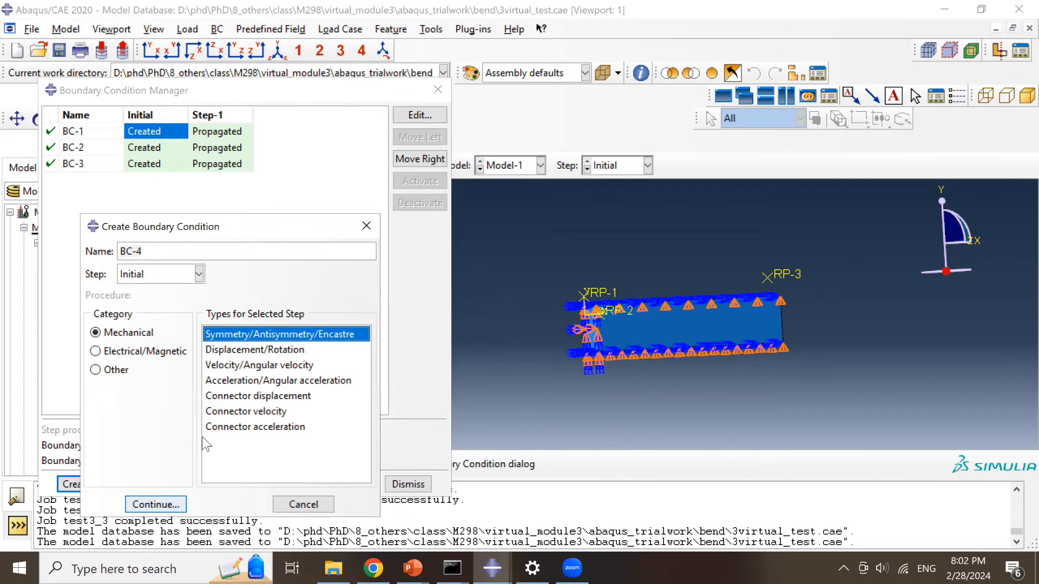
click(156, 504)
click(596, 338)
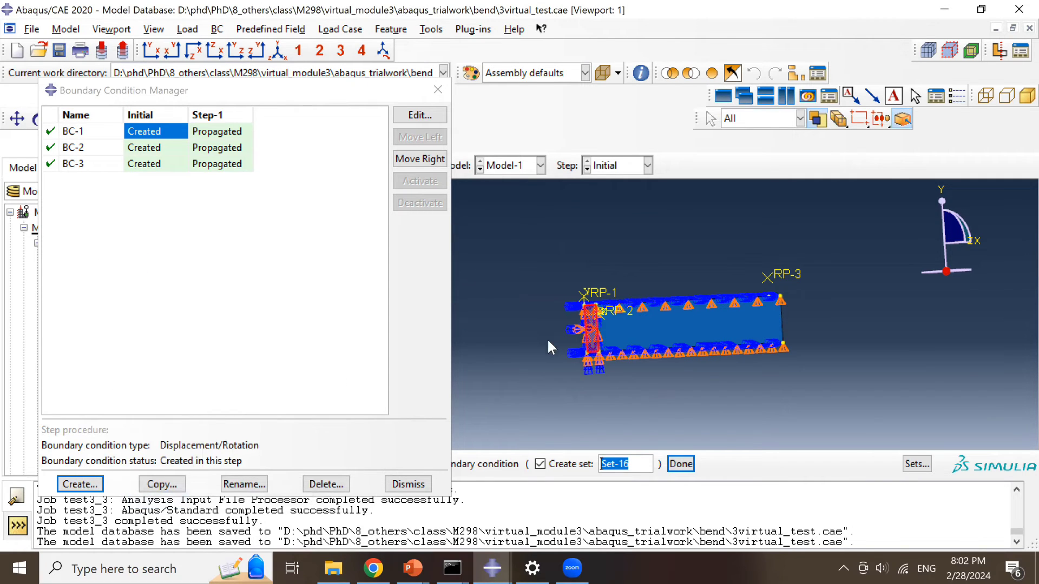
middle_click(547, 339)
click(324, 445)
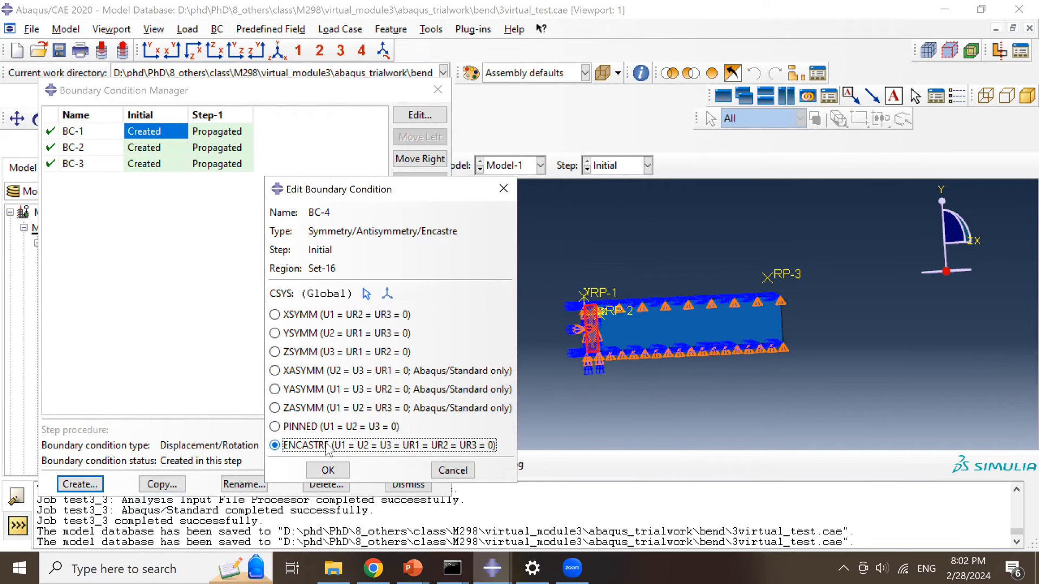
click(503, 188)
click(391, 360)
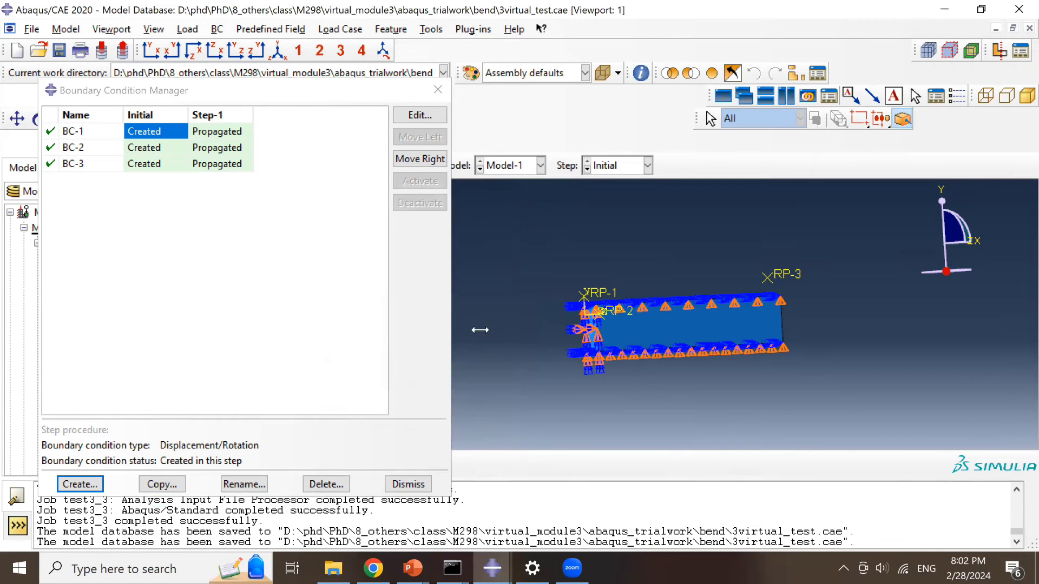
- Examine the region and symmetry type of boundary condition BC-2 from several viewing angles
ctrl+alt+drag(793, 342, 677, 328)
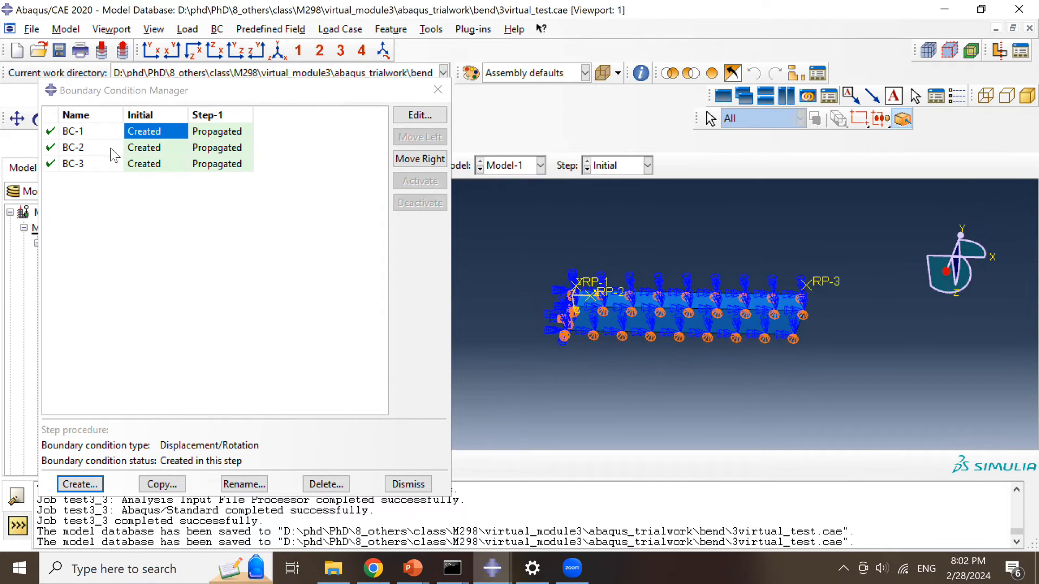
click(130, 150)
double_click(174, 155)
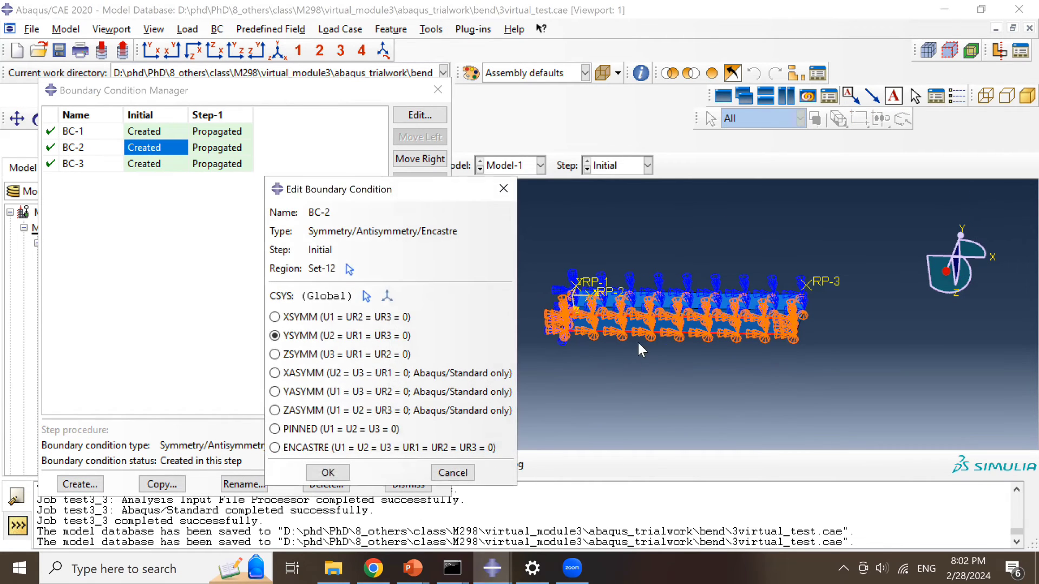
ctrl+alt+drag(670, 344, 687, 317)
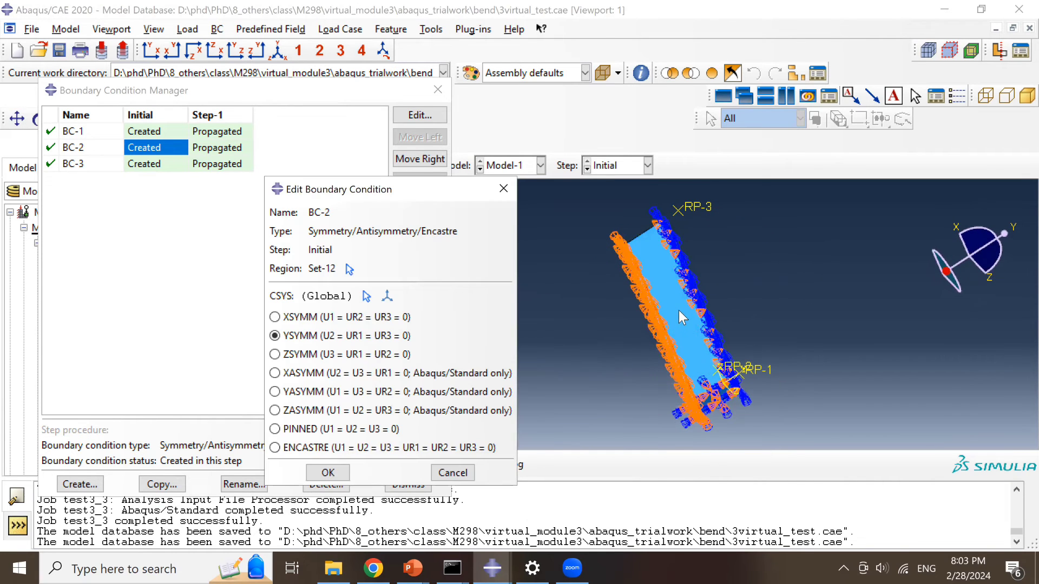
click(503, 188)
ctrl+alt+drag(761, 333, 671, 318)
double_click(153, 149)
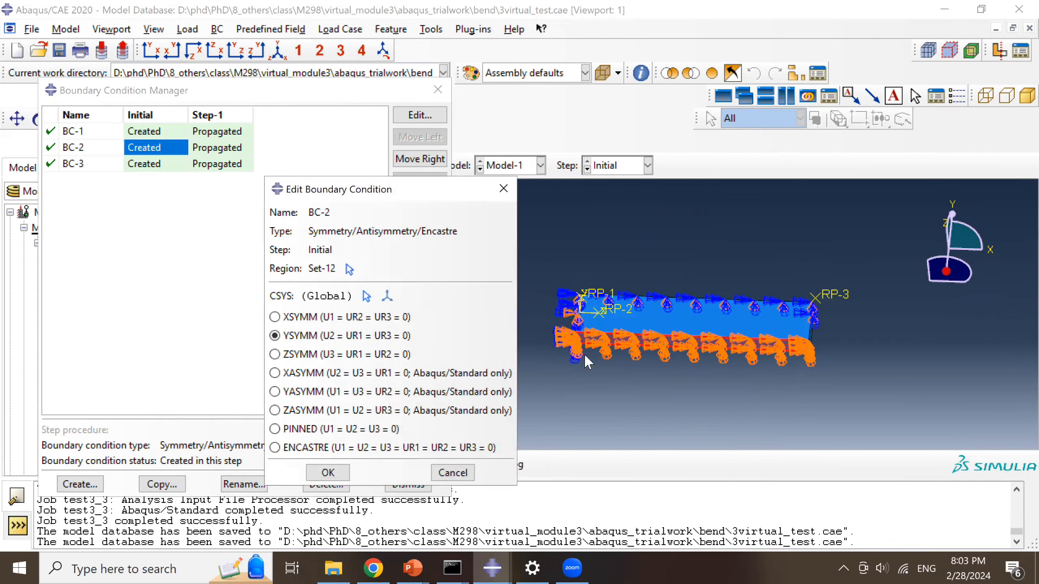
click(503, 189)
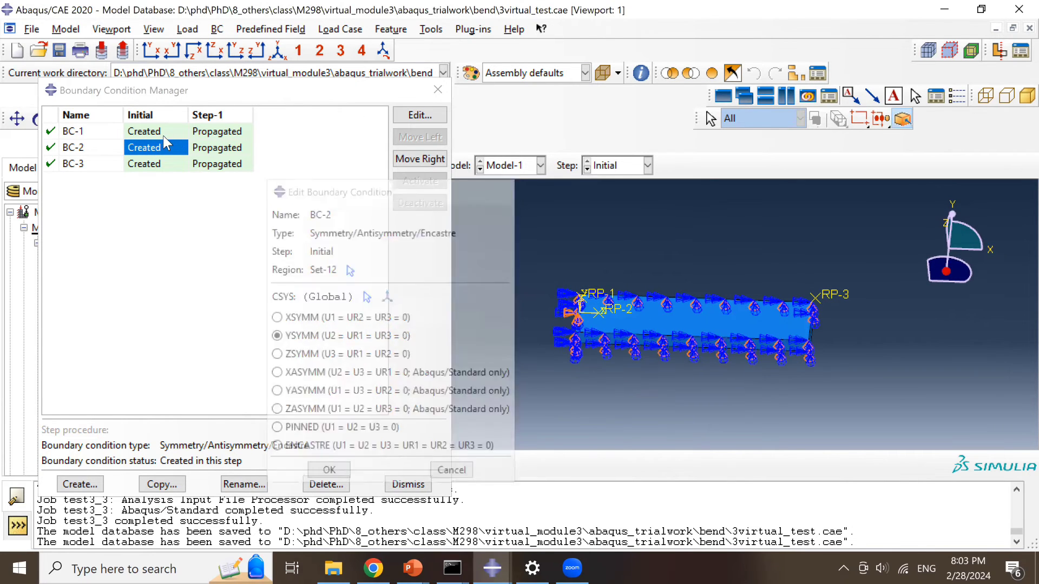
- Examine the region and symmetry type of boundary condition BC-3, then close the Boundary Condition Manager
double_click(146, 163)
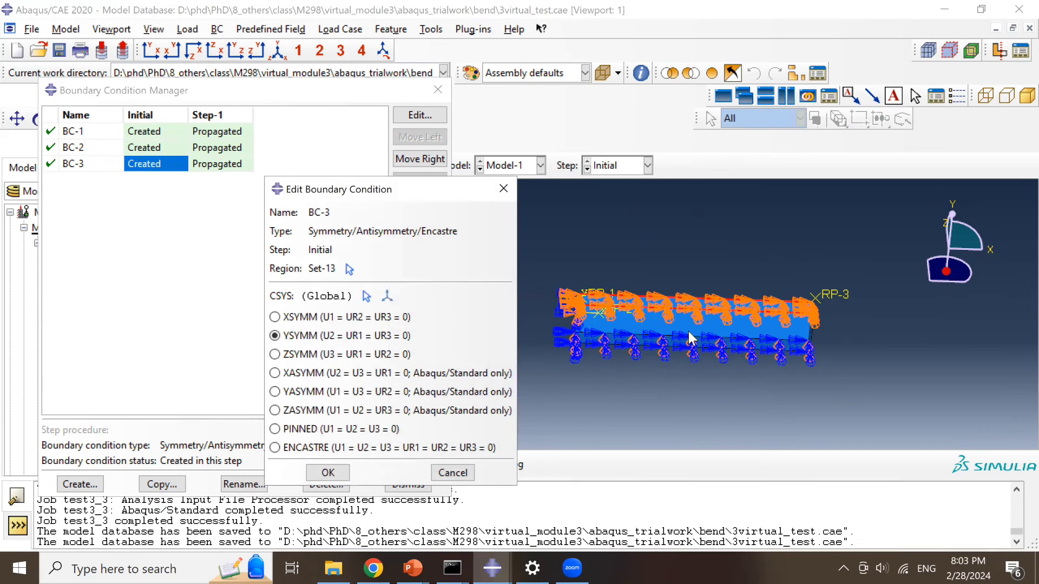
ctrl+alt+drag(688, 331, 700, 279)
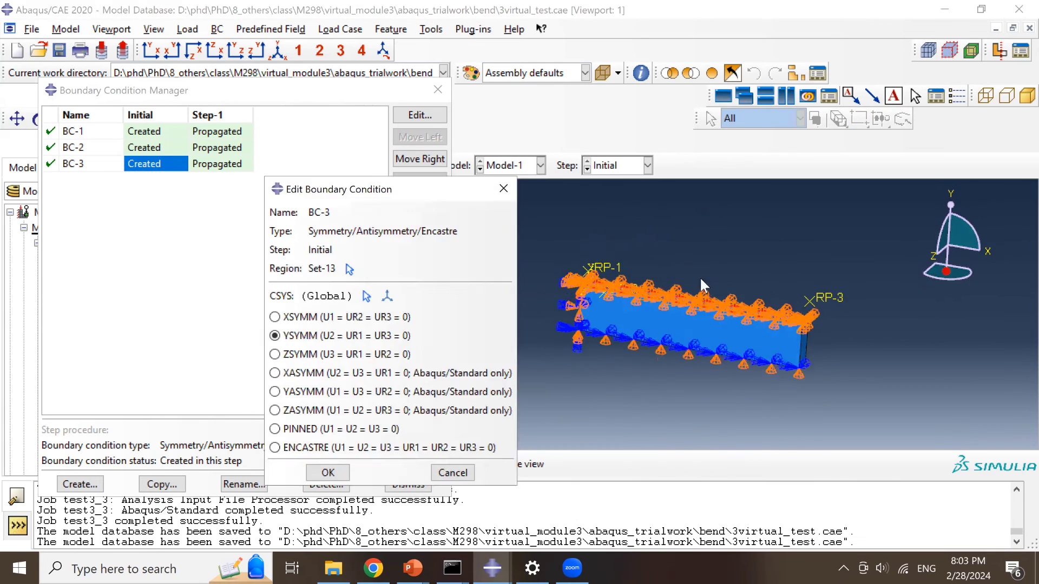
click(502, 189)
click(437, 89)
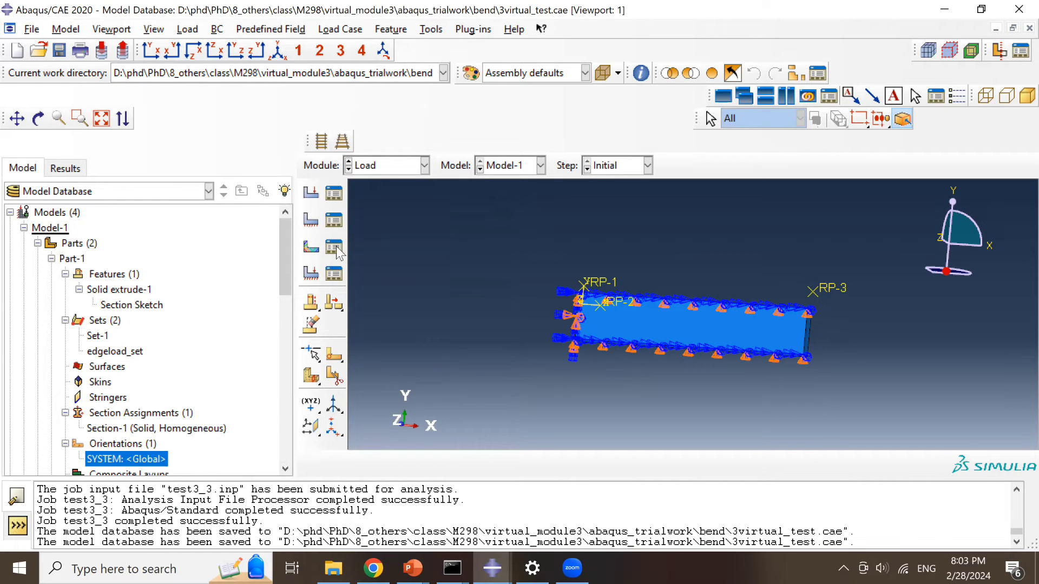
click(311, 193)
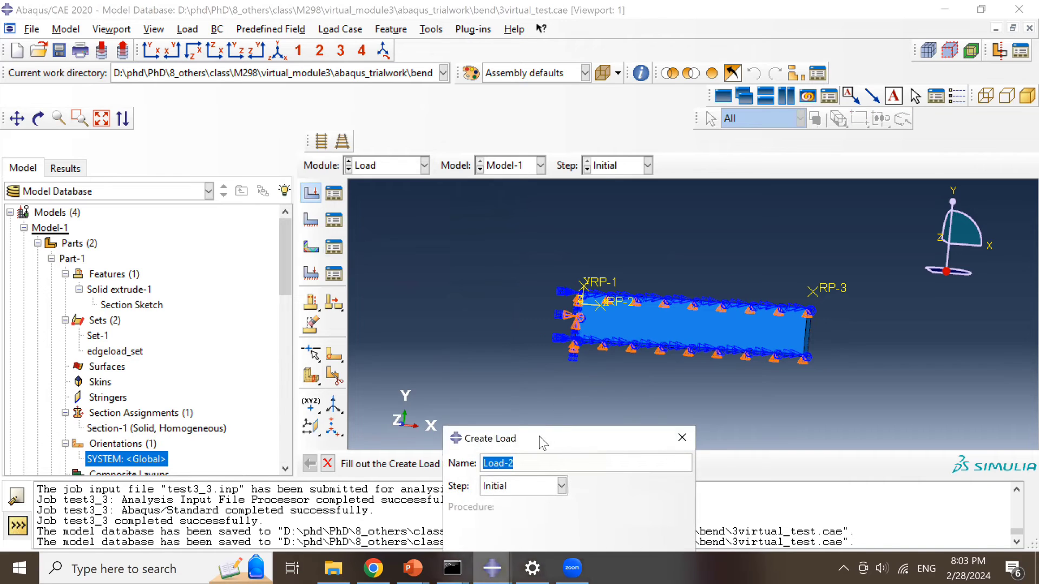
drag(538, 440, 196, 126)
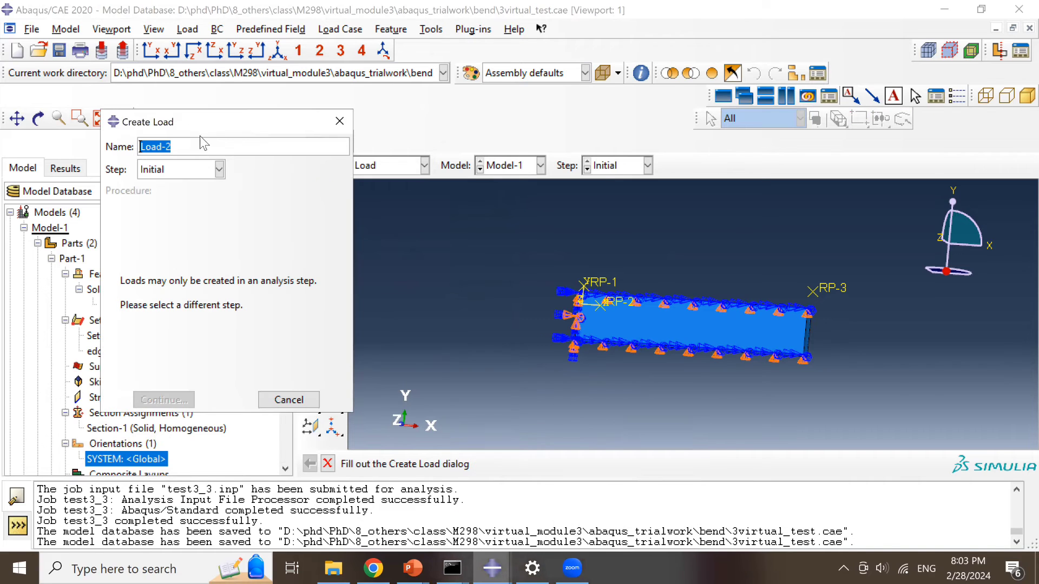
click(339, 121)
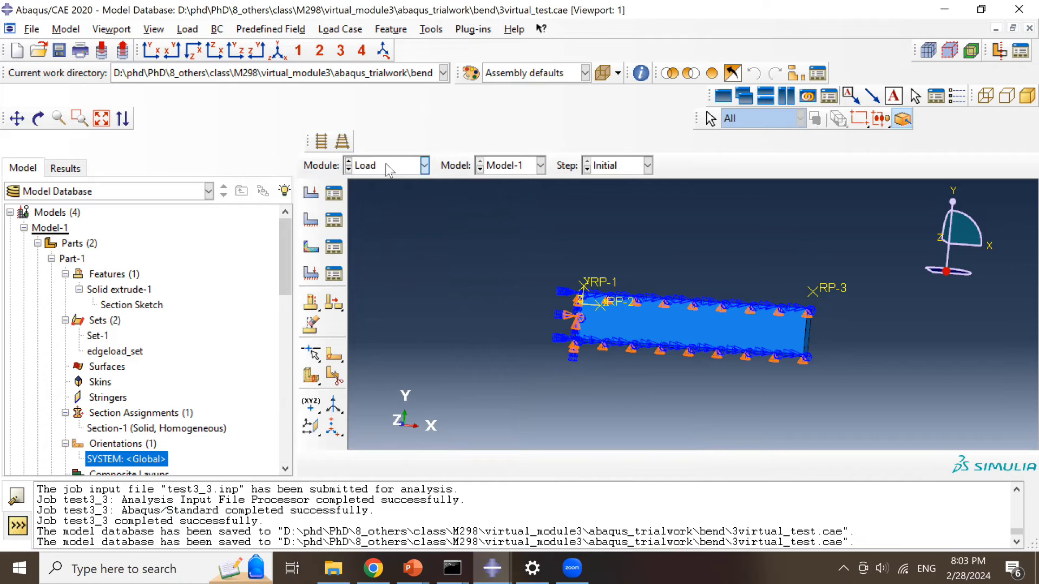
- Examine the mesh controls of Part-1 in the Mesh module, including element shape, technique and algorithm
click(387, 170)
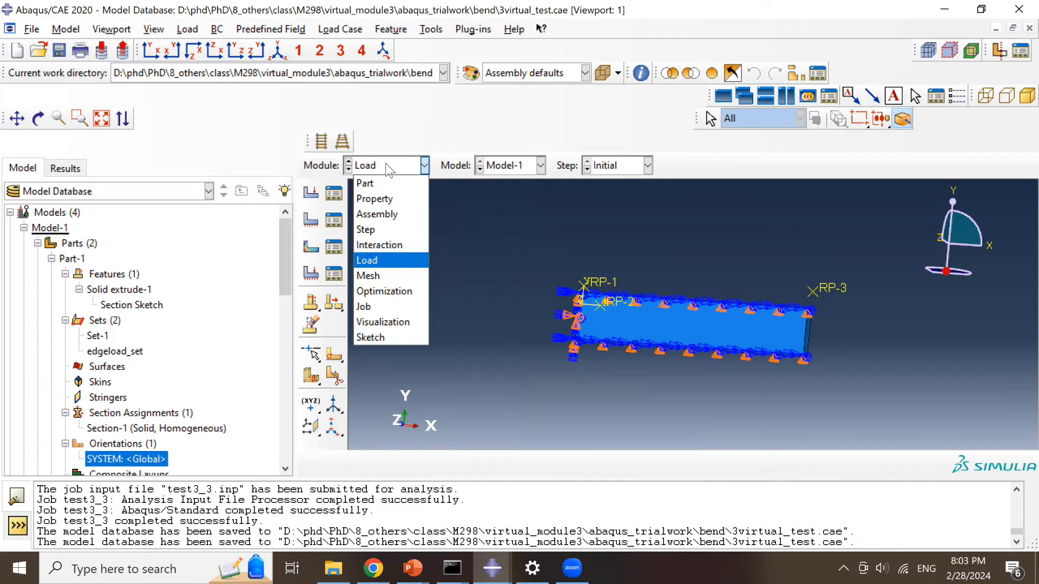
click(389, 276)
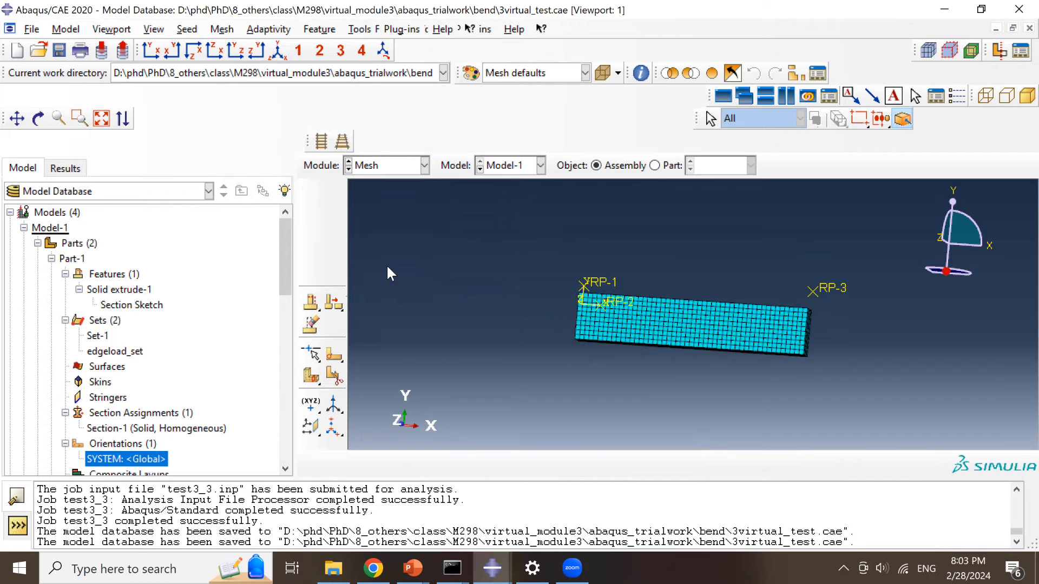
click(654, 165)
click(334, 215)
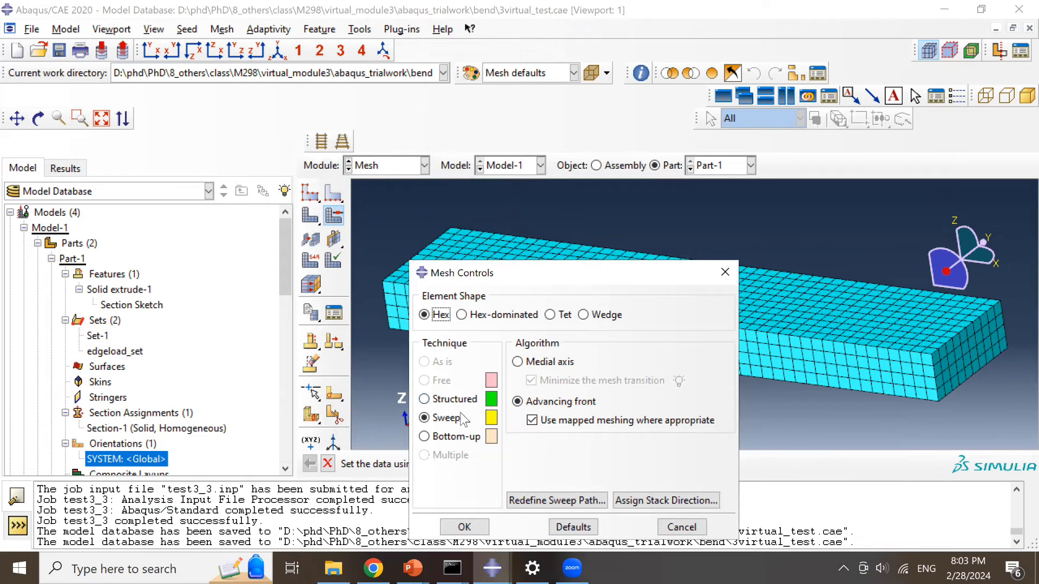
click(724, 274)
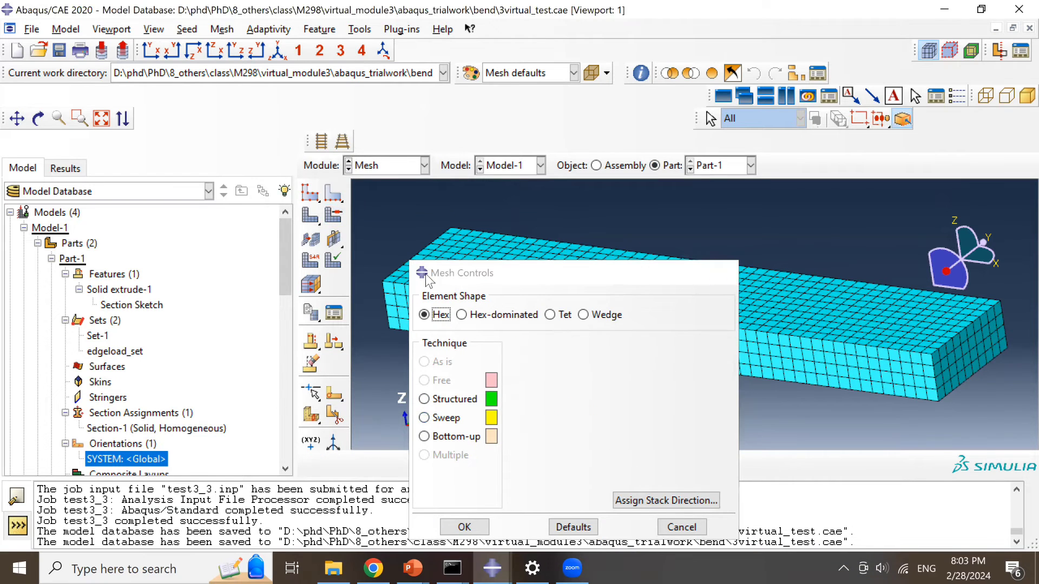
- Check the element type assigned to the whole of Part-1, then close its settings without changes
click(311, 260)
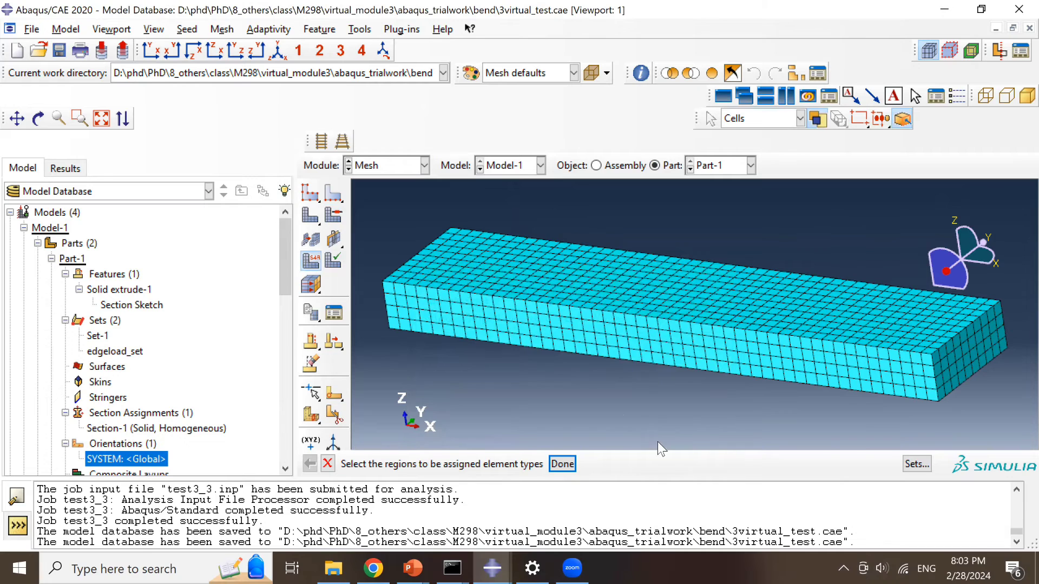
drag(626, 405, 539, 264)
click(563, 464)
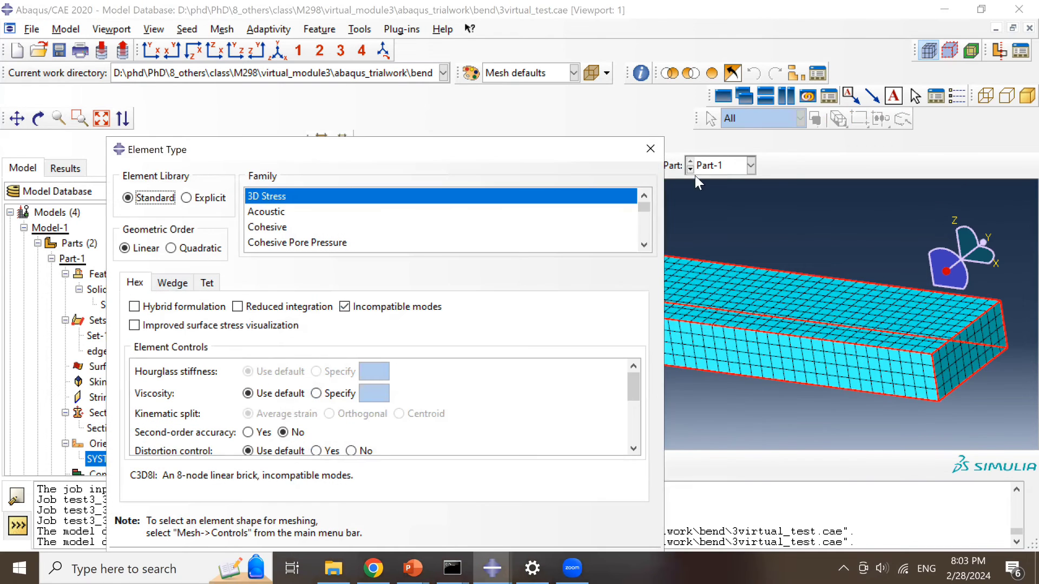
click(650, 148)
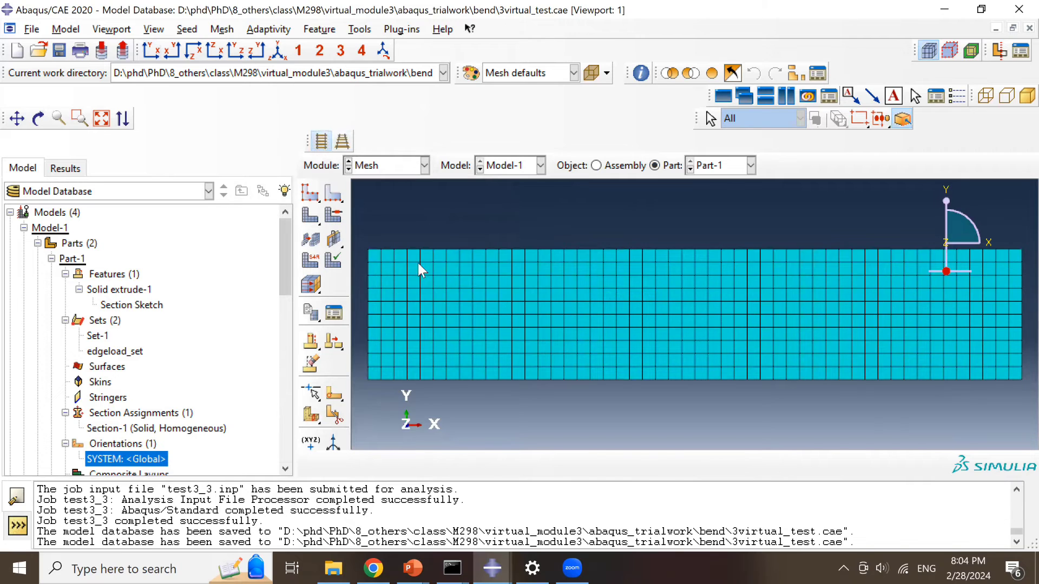
- Examine the local seed settings of the short vertical edges at both ends of Part-1, then discard the dialog
scroll(417, 263, down, 1)
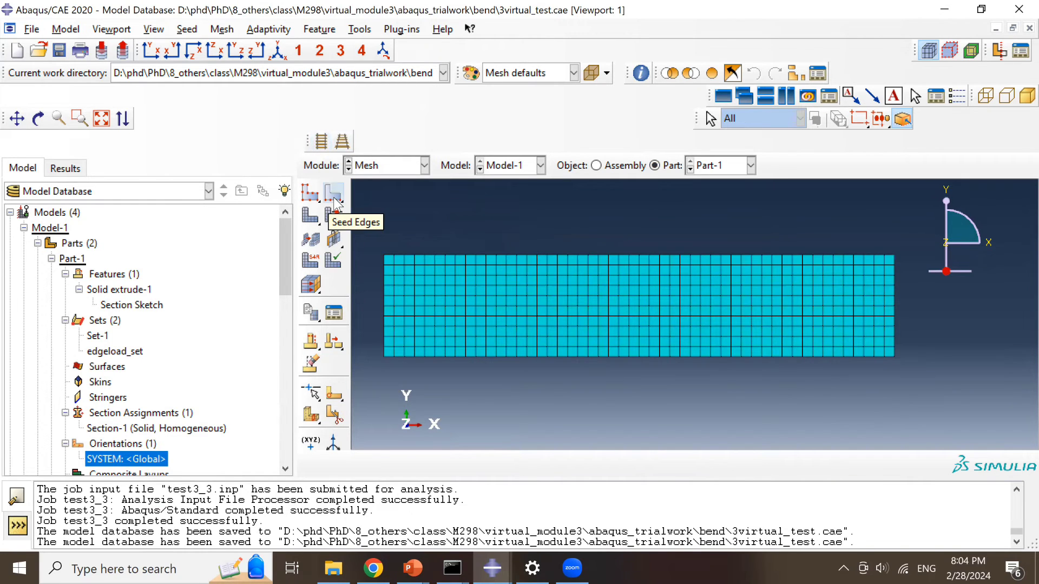
click(335, 195)
drag(359, 282, 969, 325)
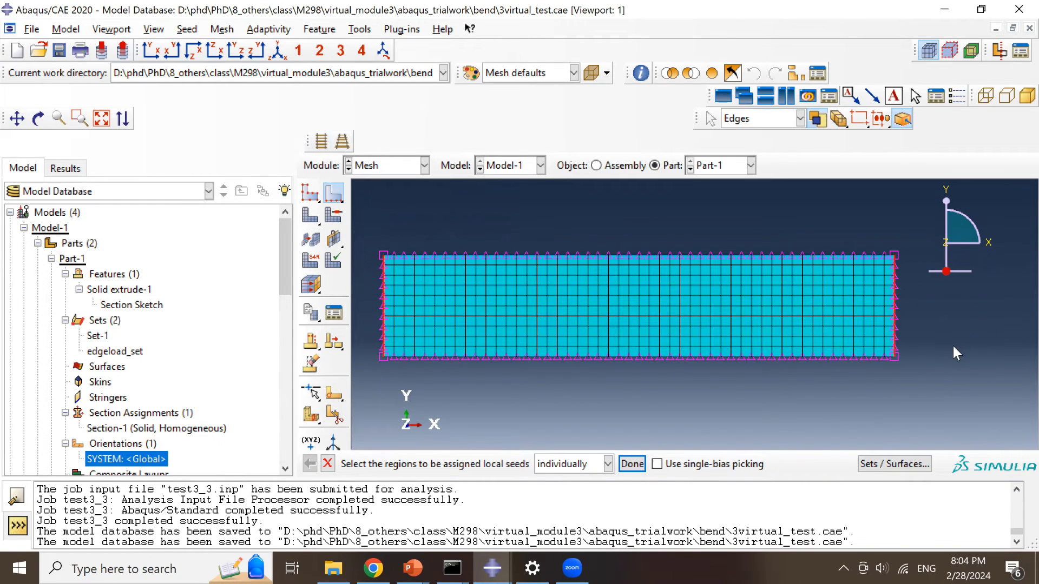
middle_click(955, 353)
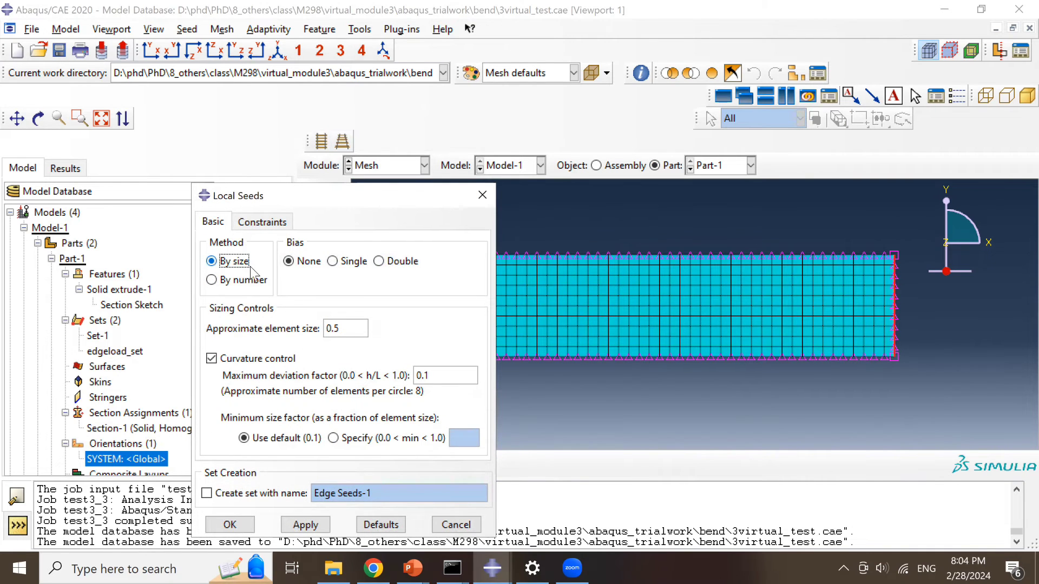
key(Tab)
click(489, 195)
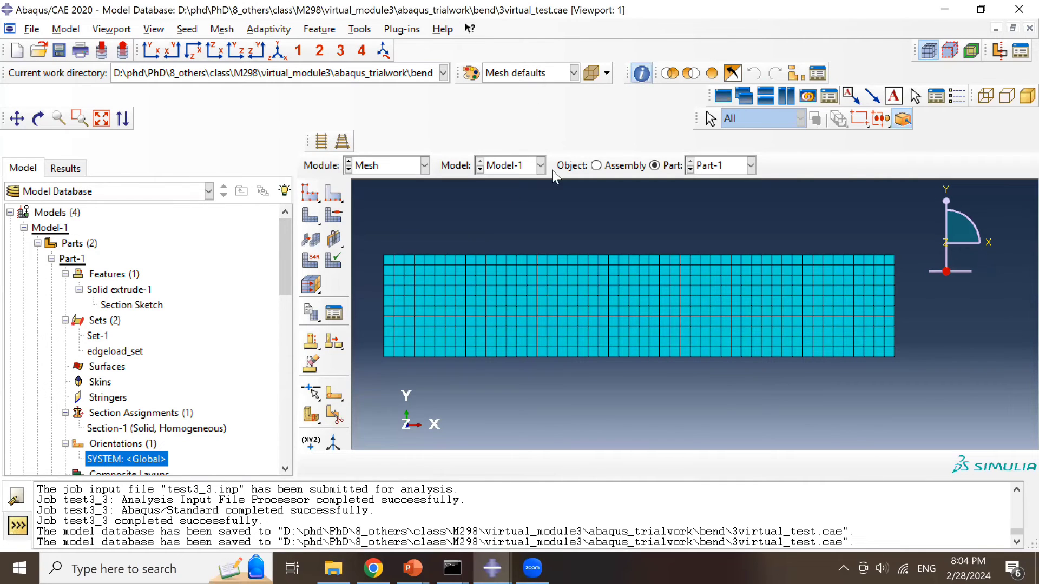
- Measure the distance between the upper and lower corners of the beam's free end
click(260, 195)
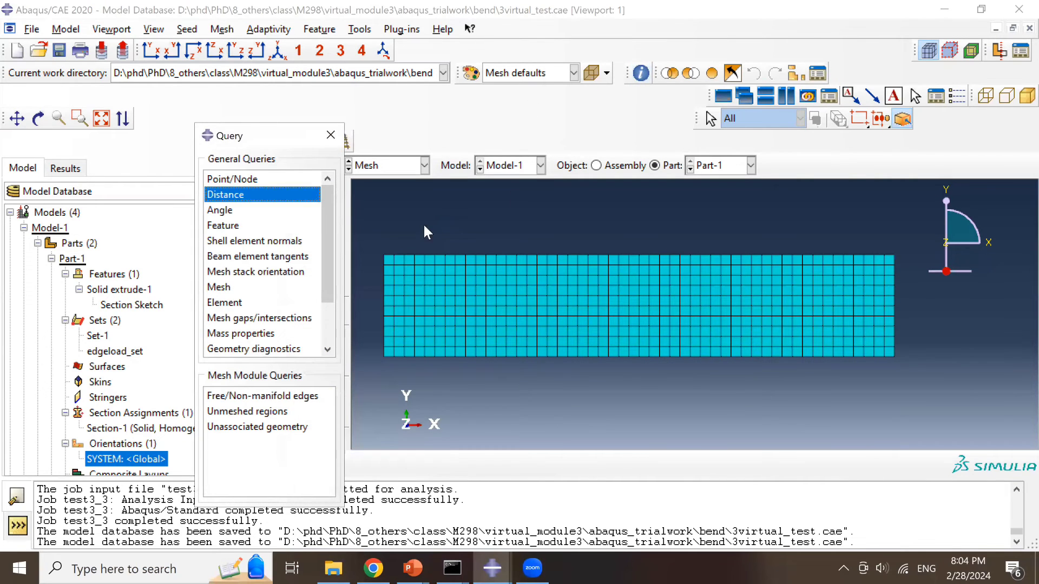
click(893, 255)
click(894, 358)
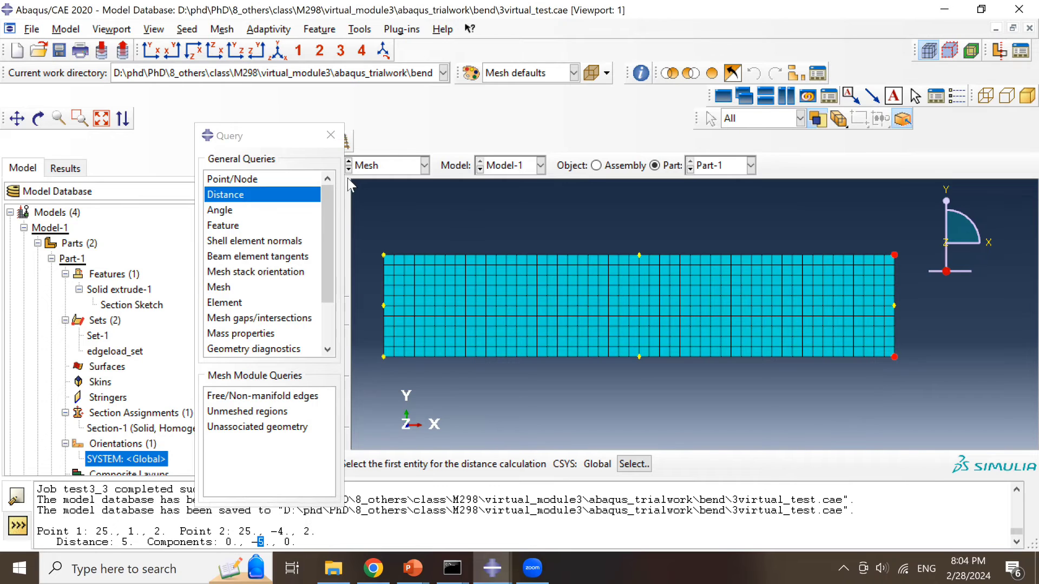
click(330, 135)
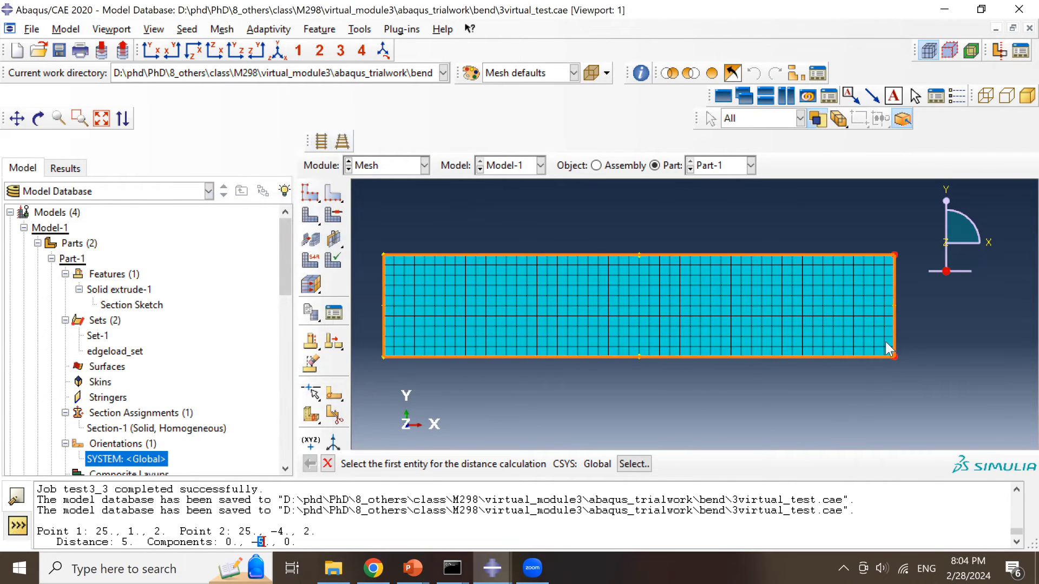
- Review the local seeding method and sizing for the vertical edge at the beam's free end, then close without changes
click(334, 193)
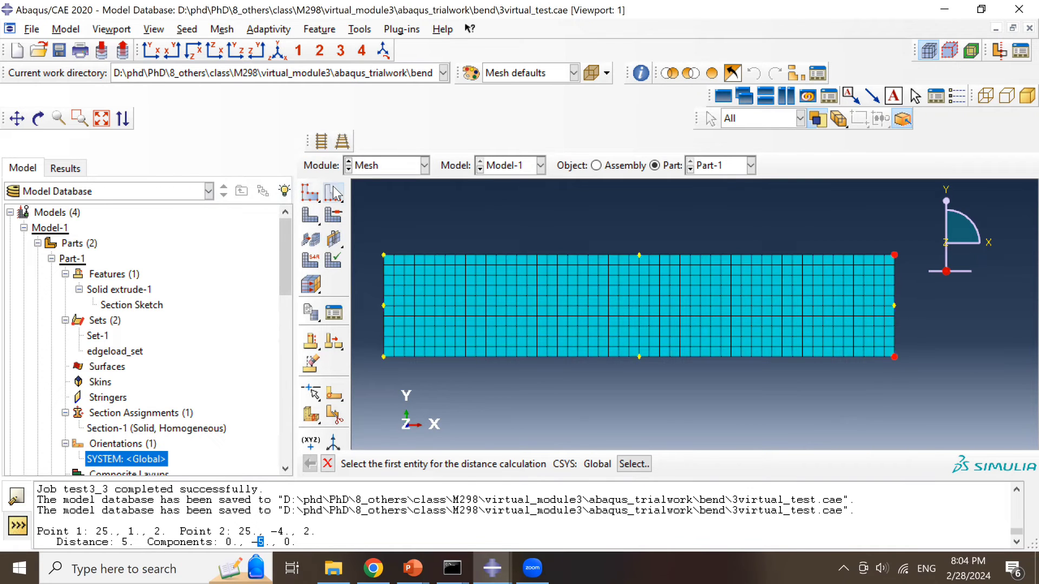
click(869, 297)
middle_click(869, 297)
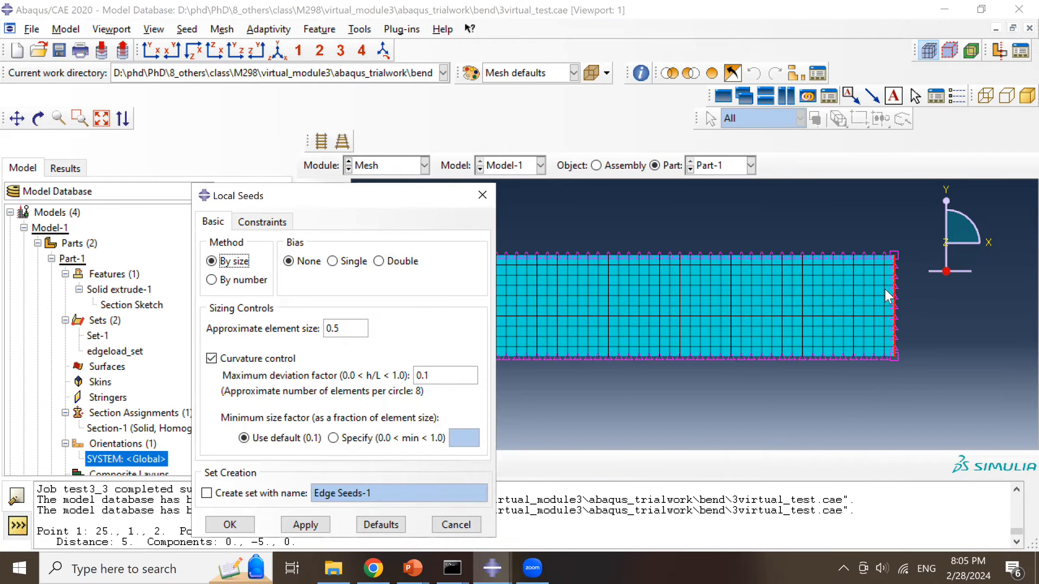
click(480, 198)
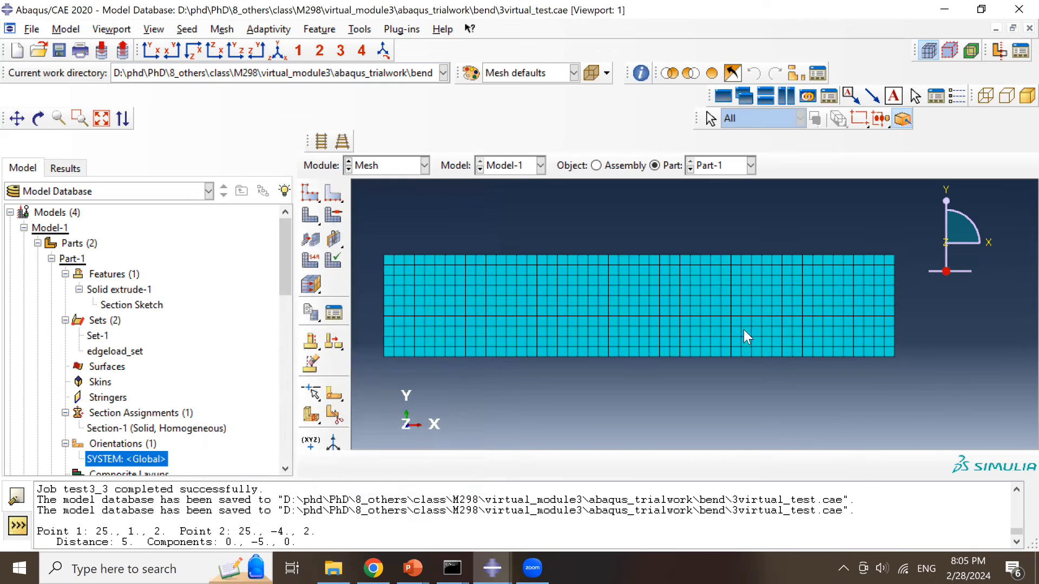
- Create a Node-type set on Part-1 from all mesh nodes along the +Z edge of the beam's free end
drag(686, 329, 751, 336)
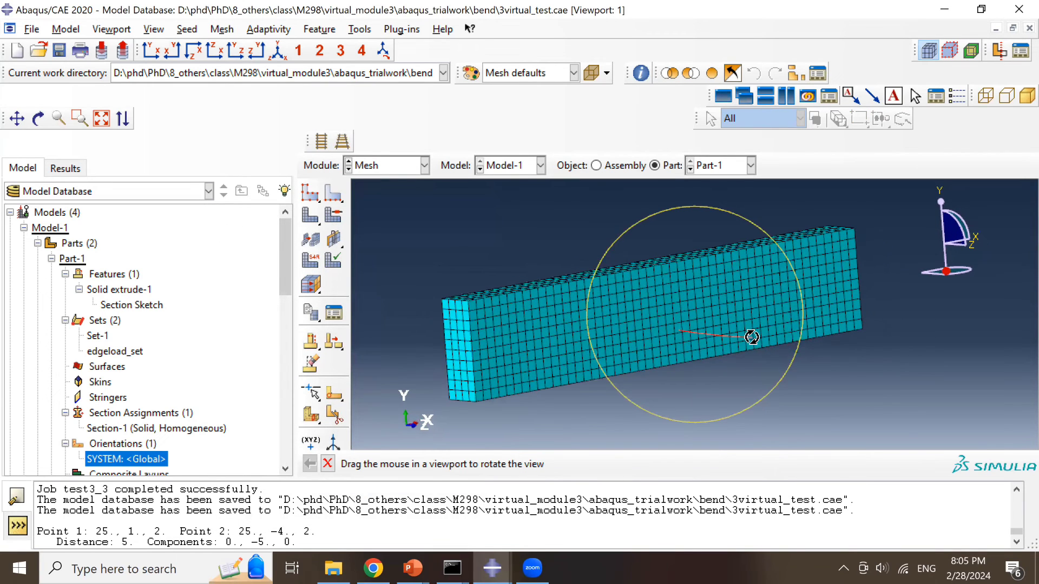
click(360, 30)
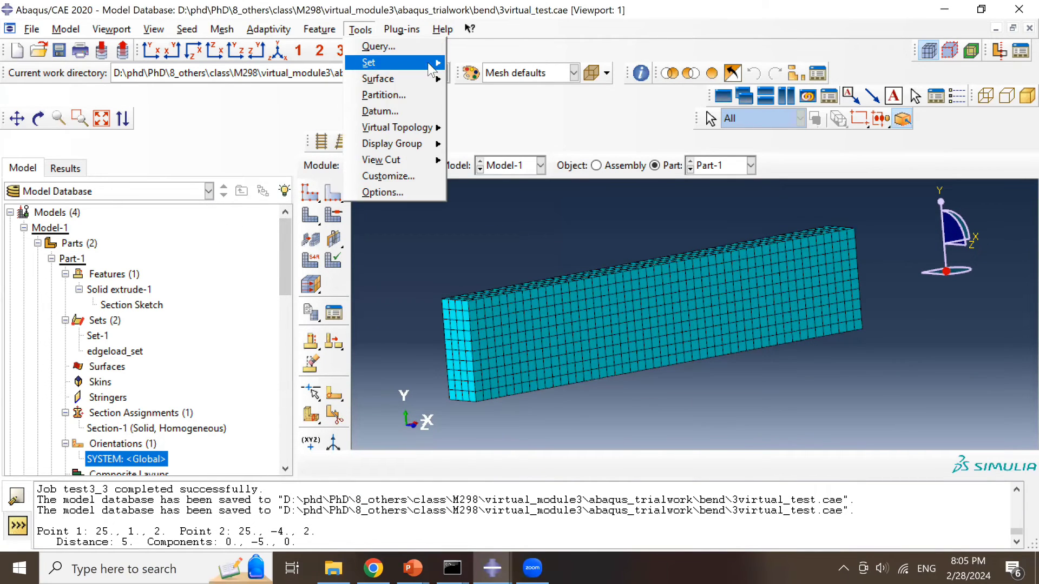
mouse_move(411, 63)
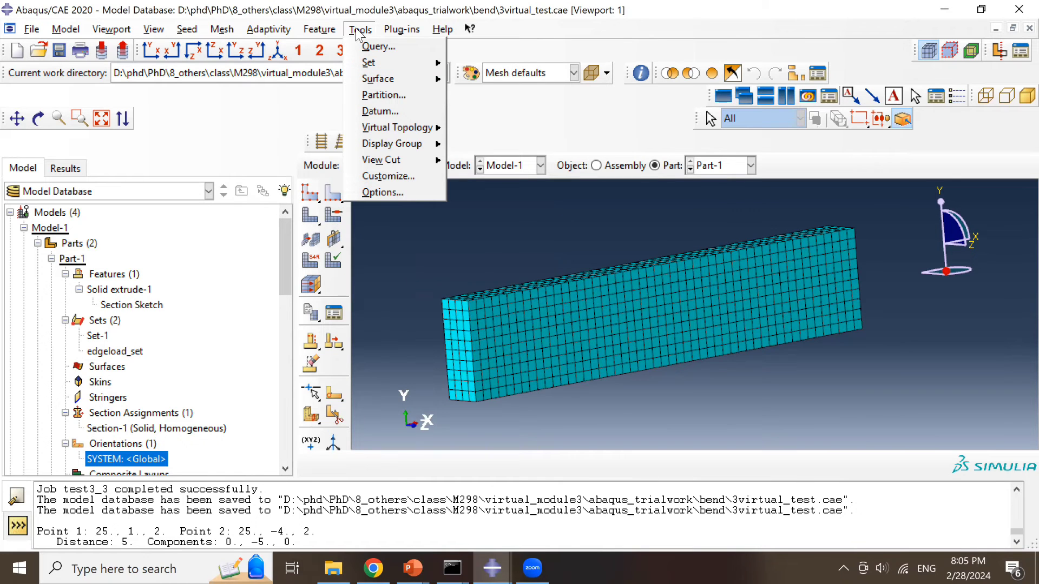
mouse_move(379, 62)
click(476, 76)
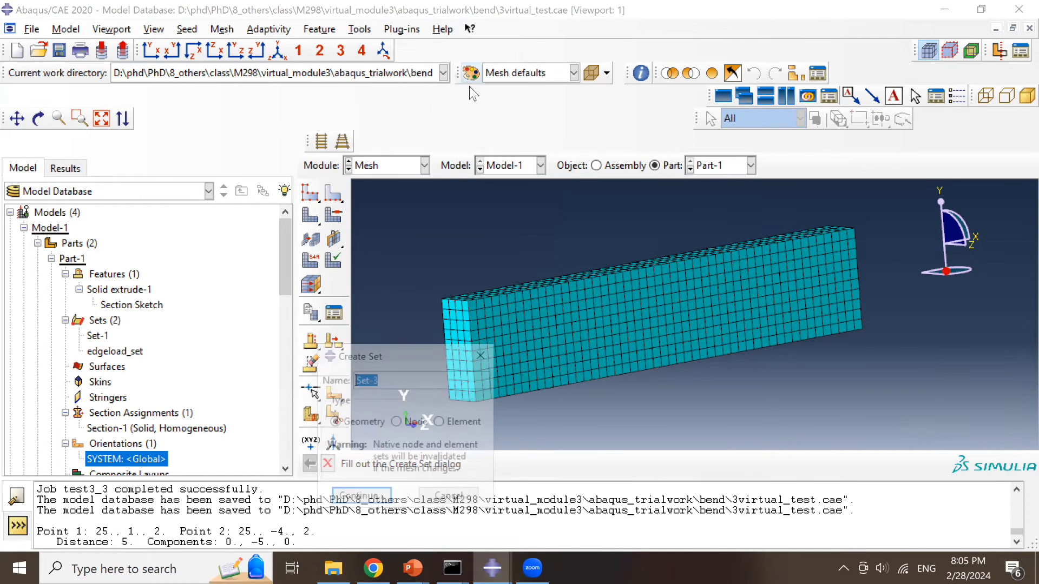
drag(395, 355, 296, 224)
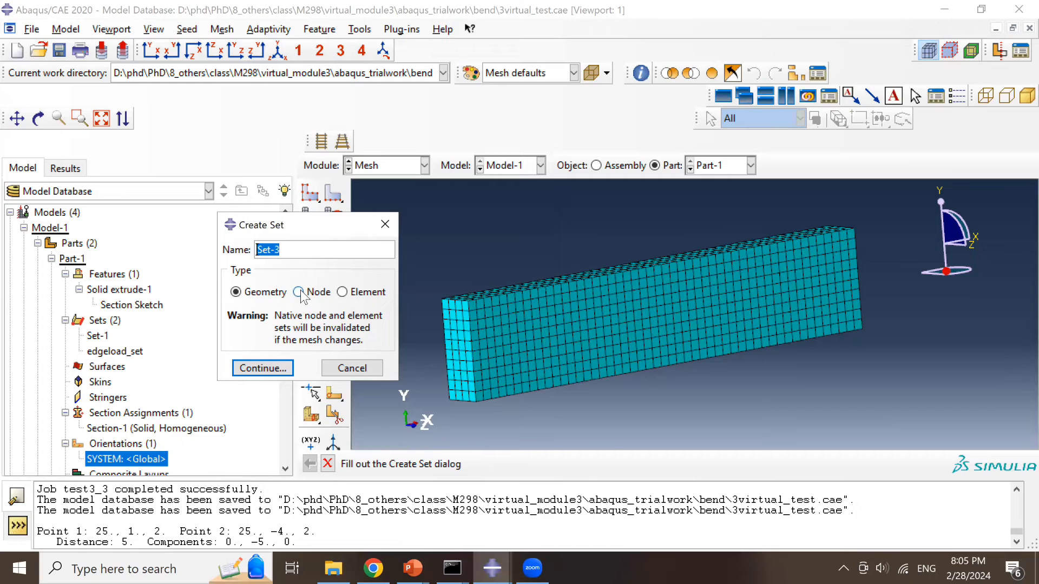
click(298, 292)
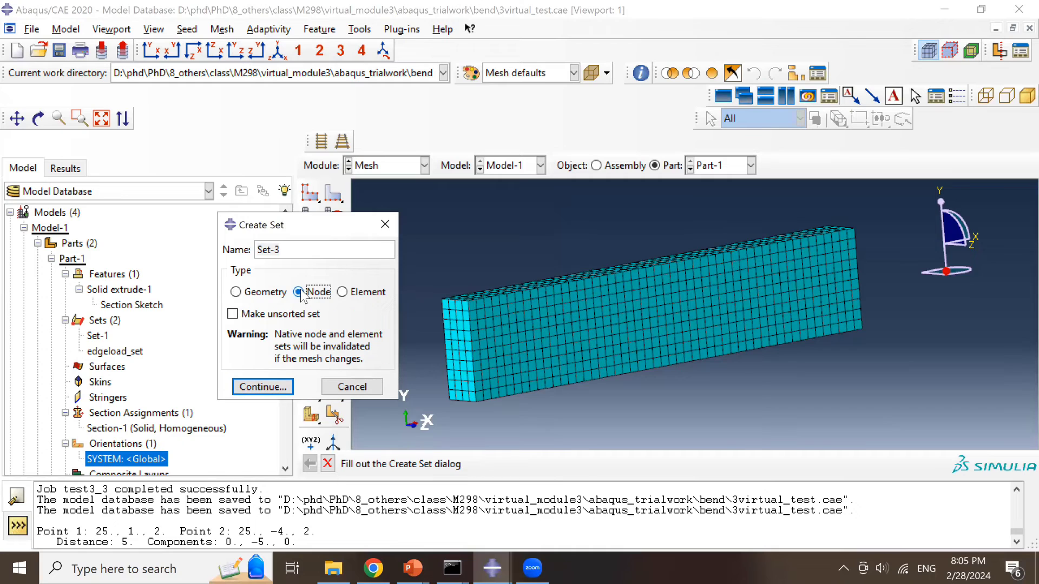
click(288, 386)
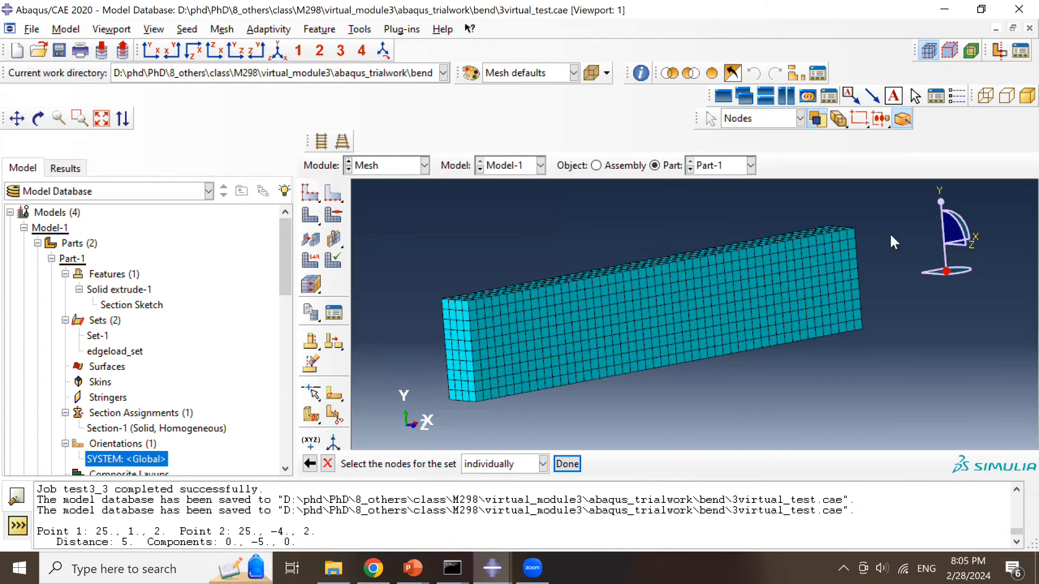
drag(879, 329, 836, 209)
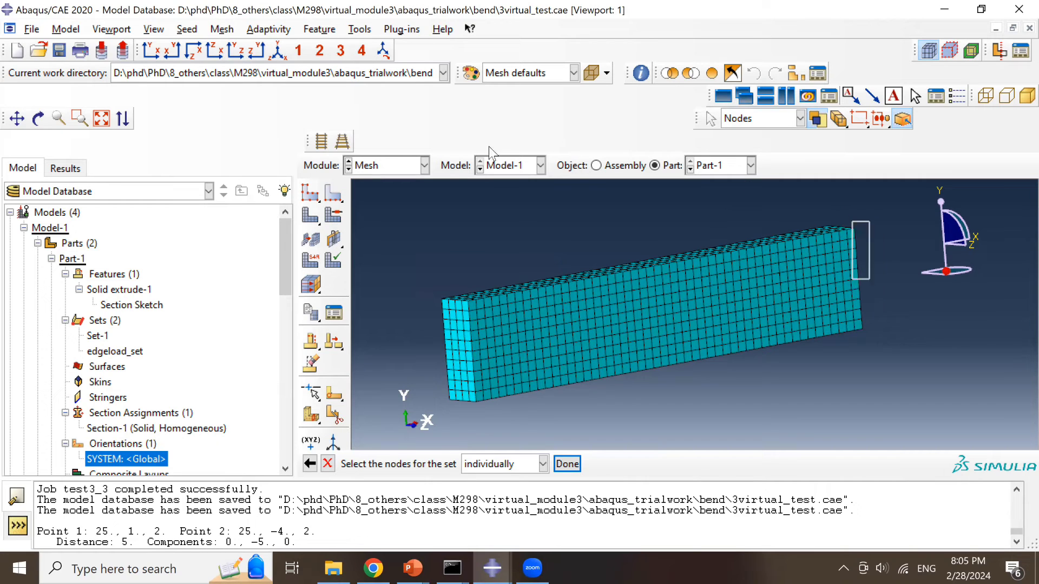
click(233, 54)
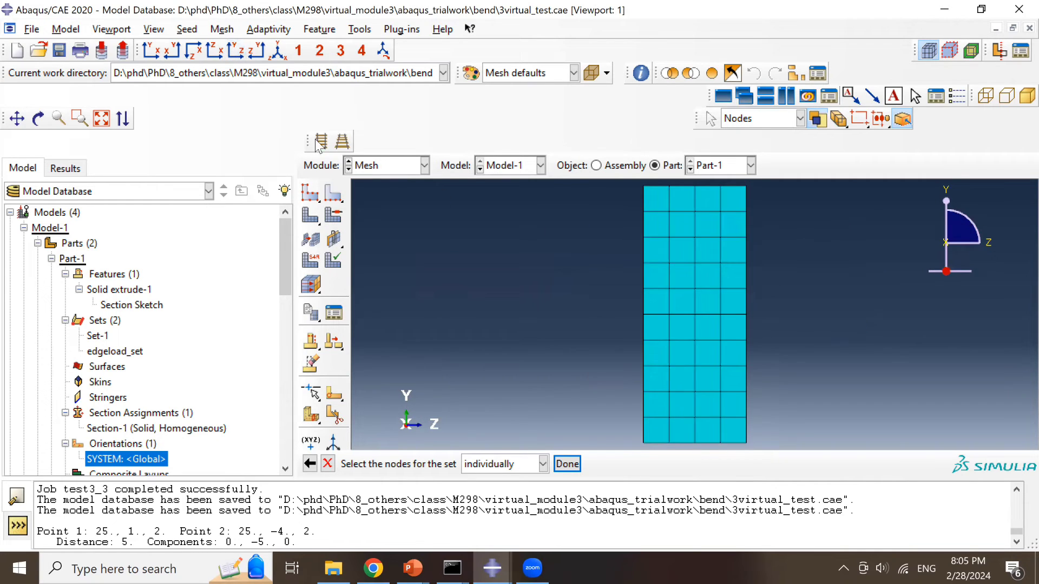
click(214, 50)
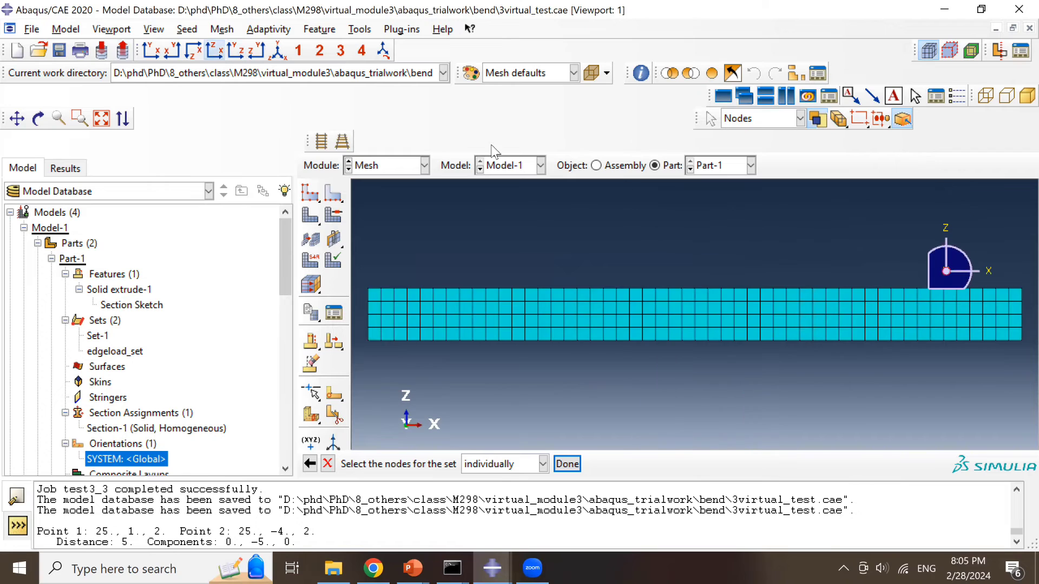
click(1019, 289)
ctrl+alt+drag(688, 311, 617, 362)
ctrl+alt+drag(850, 413, 861, 408)
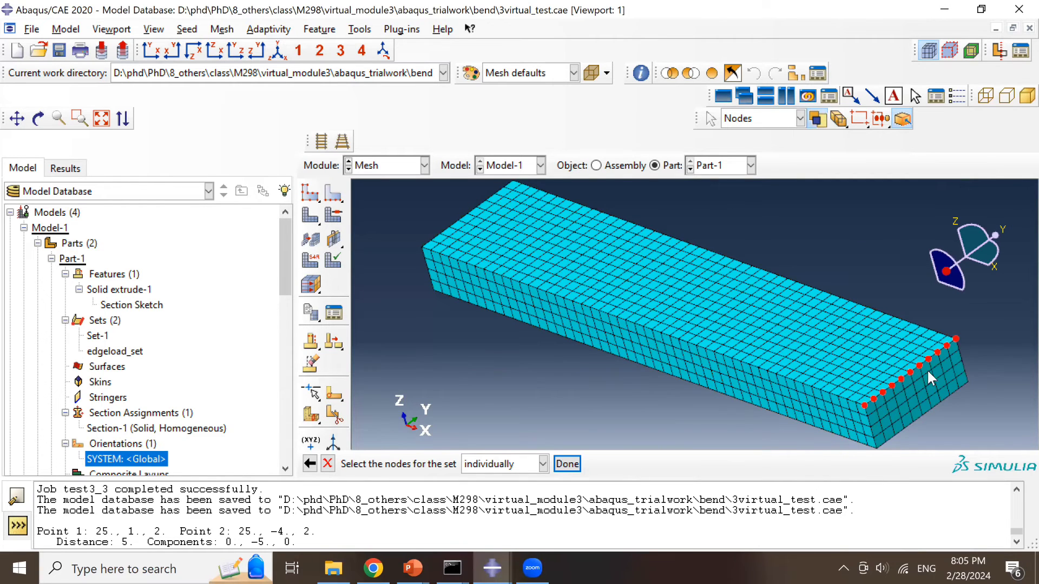
middle_click(823, 297)
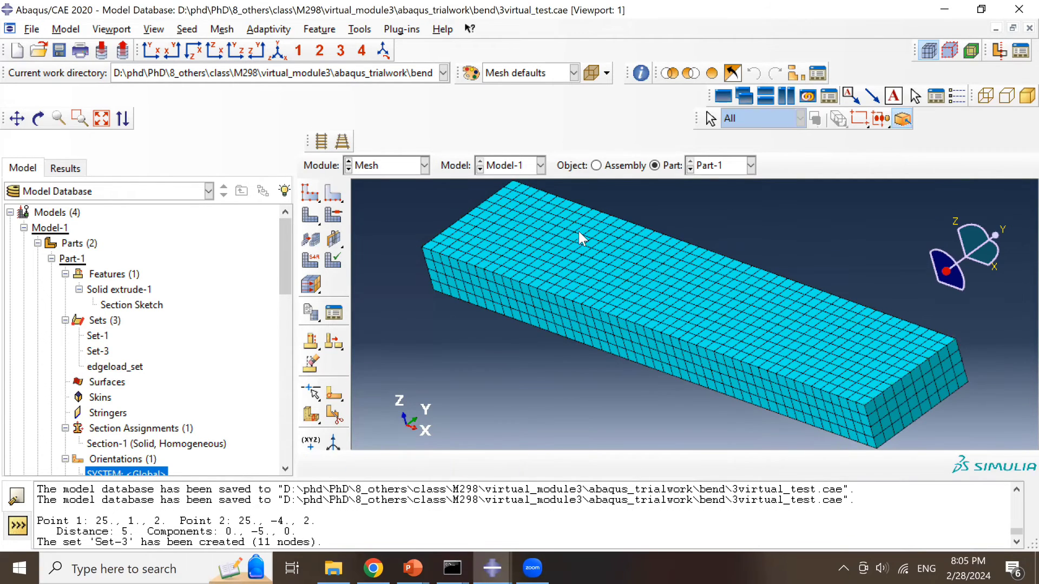
- Open Load-1 of Model-1 for review and examine its concentrated force components and the arrows at the beam's free end
click(409, 170)
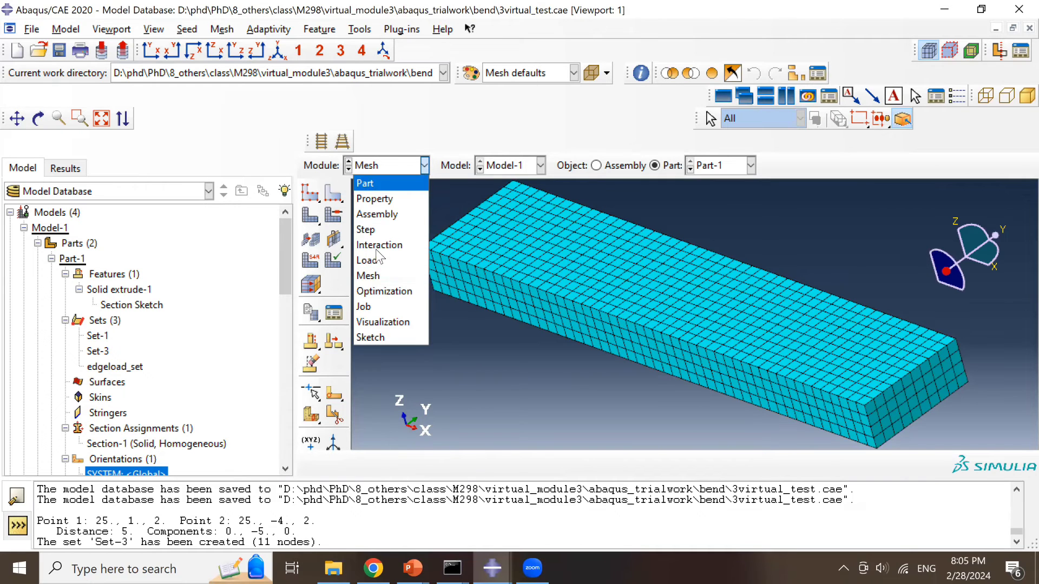
click(372, 261)
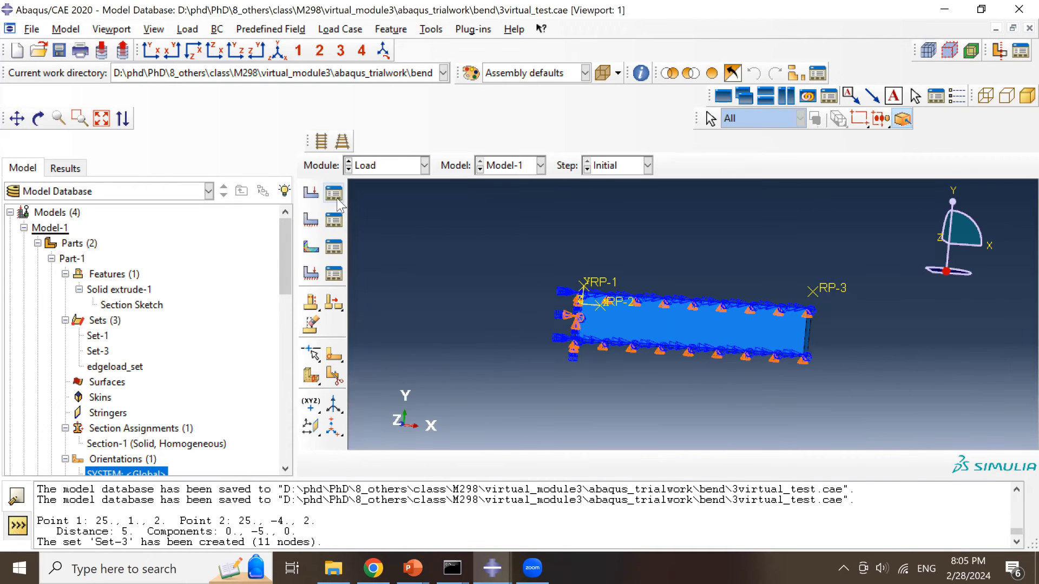
click(334, 193)
click(376, 275)
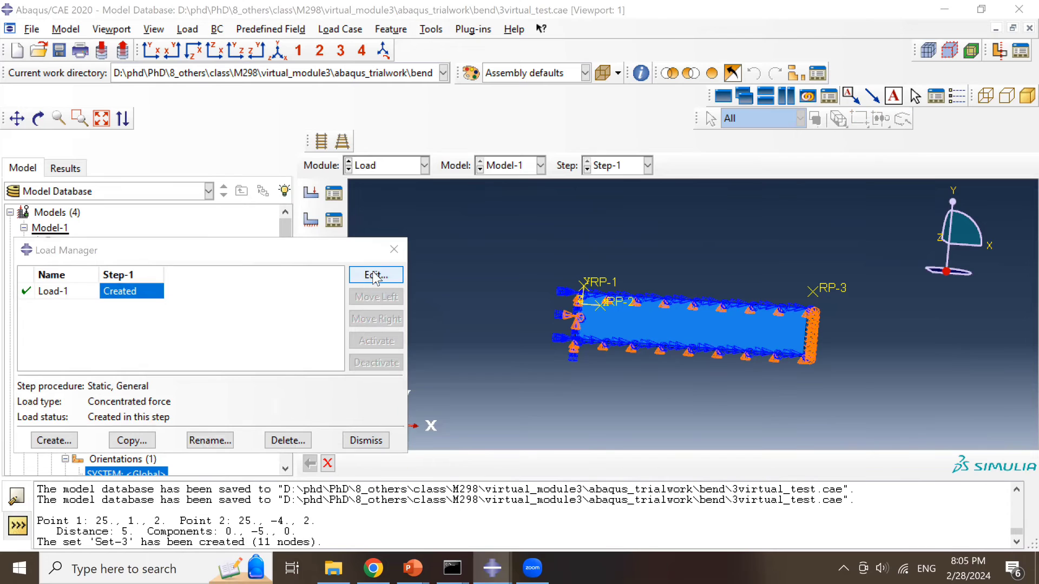
ctrl+alt+drag(698, 355, 668, 341)
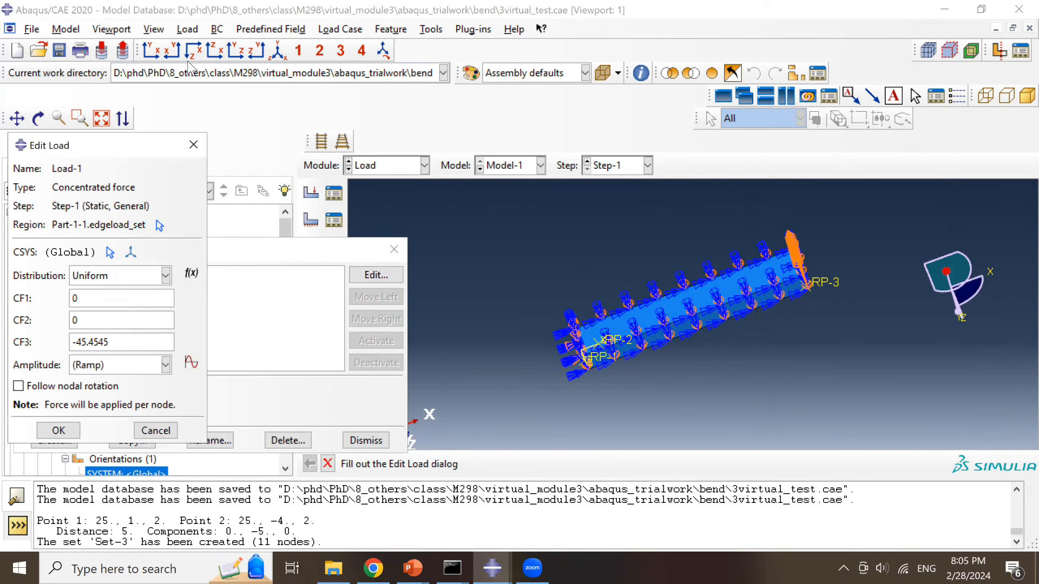
ctrl+alt+drag(853, 320, 679, 314)
- Check the transverse load specified on the Virtual Test 3 – Bending slide in PowerPoint
click(413, 568)
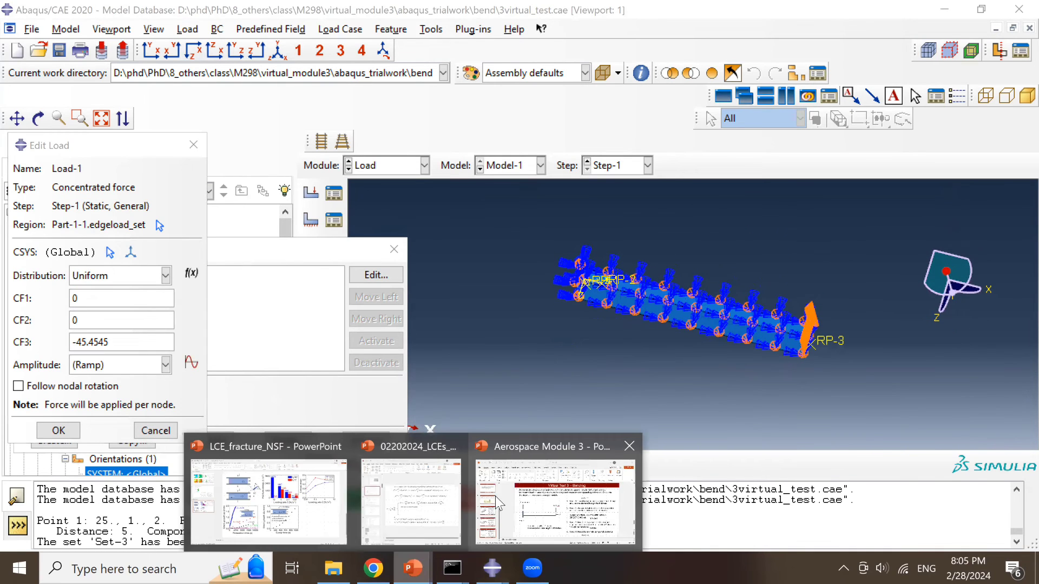
click(555, 500)
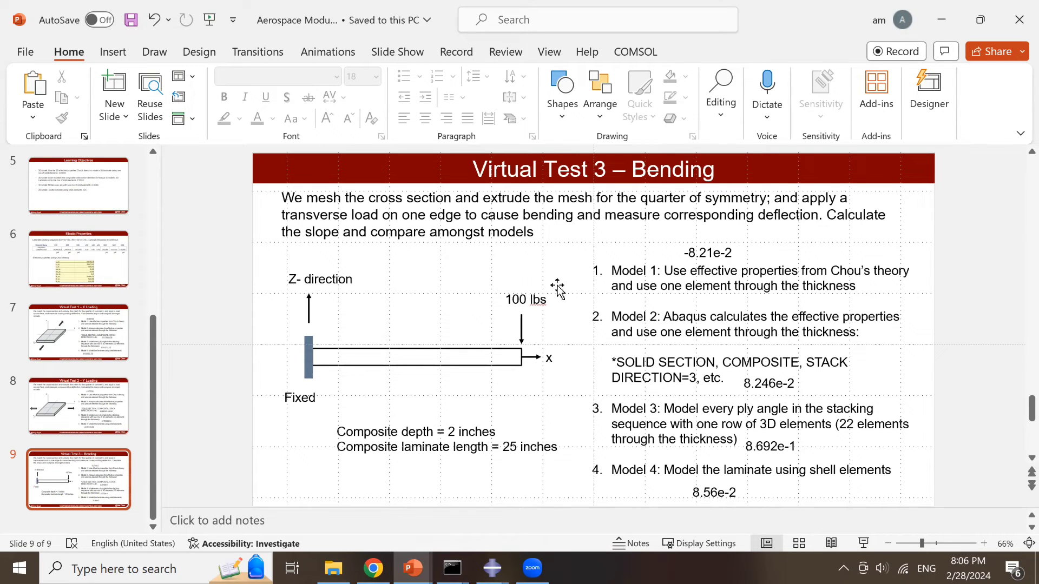
click(941, 19)
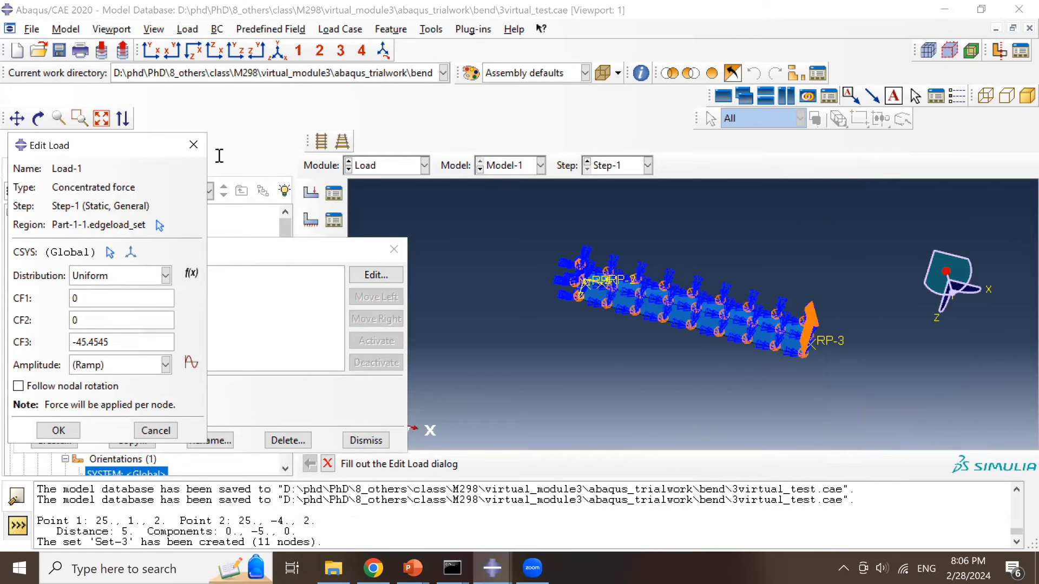
- Switch to Chrome and calculate the force per node as 100*5/11 in Google
key(alt+Tab)
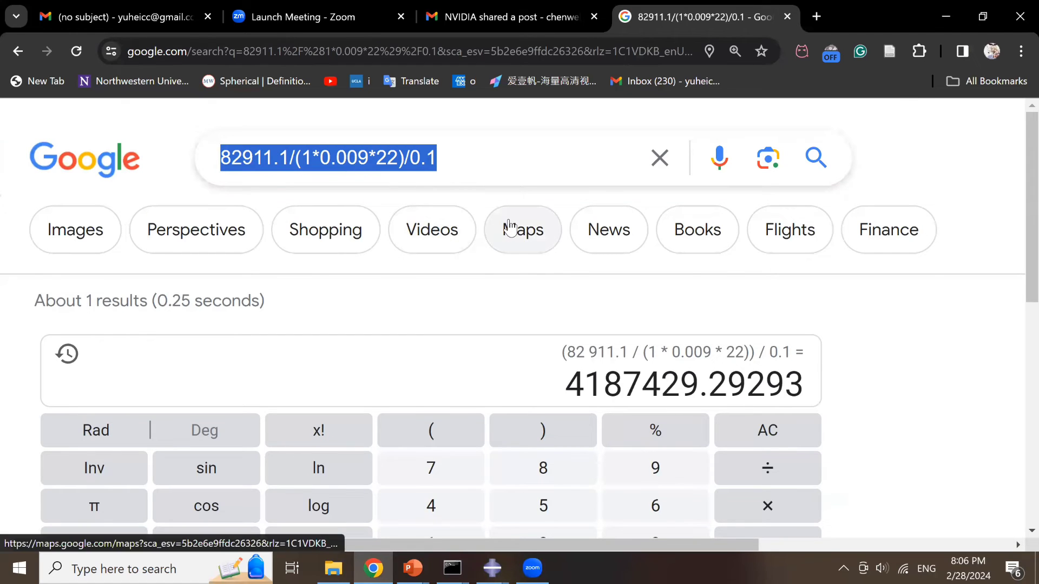
text(100*)
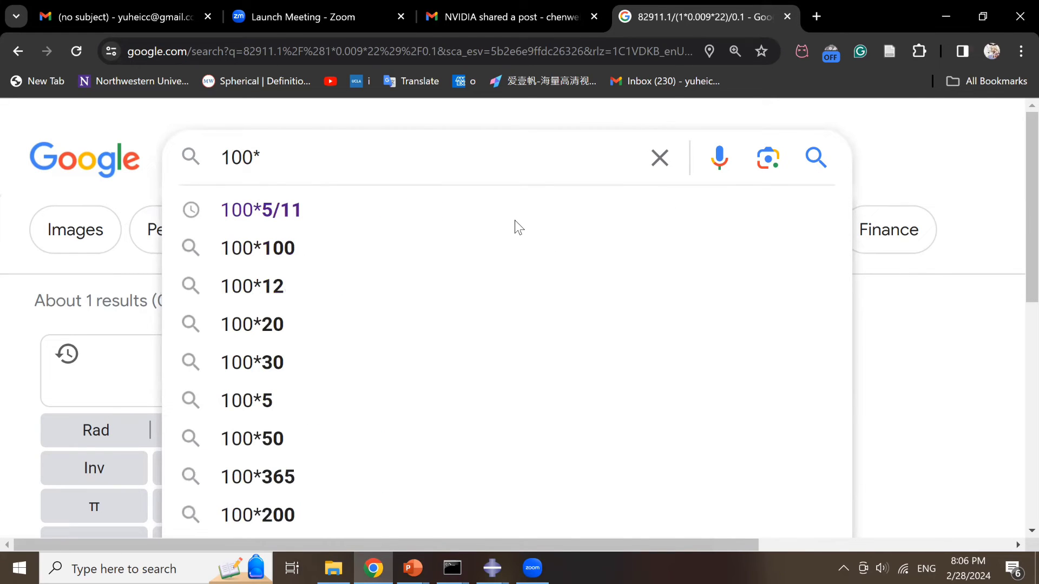
text(5)
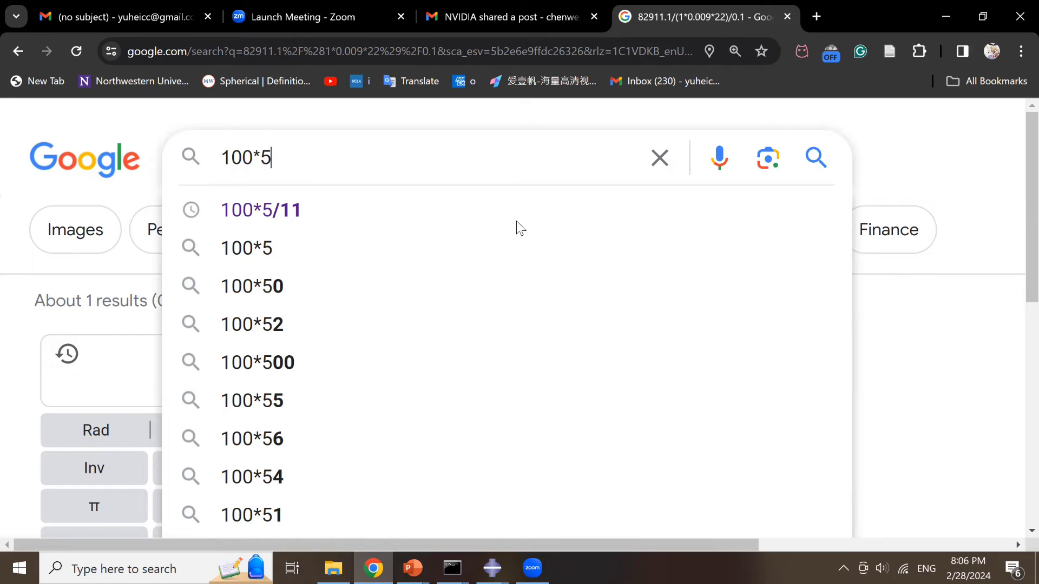
text(/11)
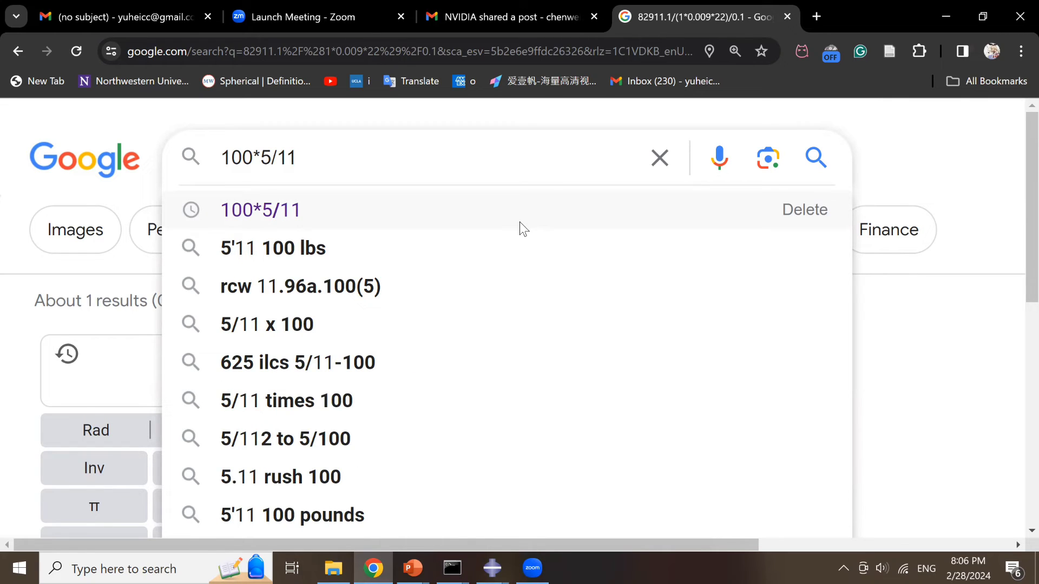
key(Return)
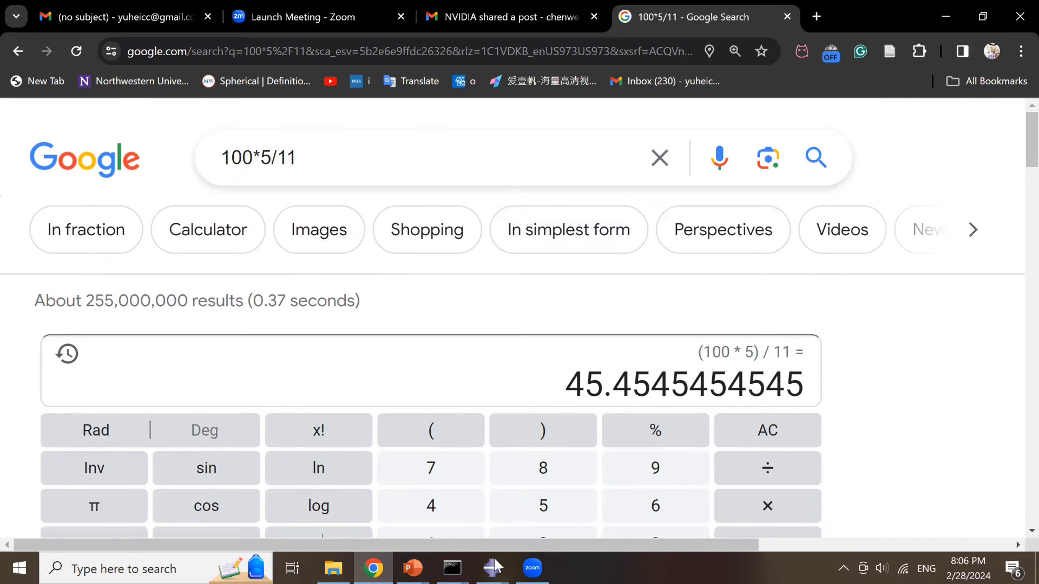
- Return to the bend model database in Abaqus/CAE and close the Load-1 settings and load list without changes
mouse_move(492, 568)
click(553, 493)
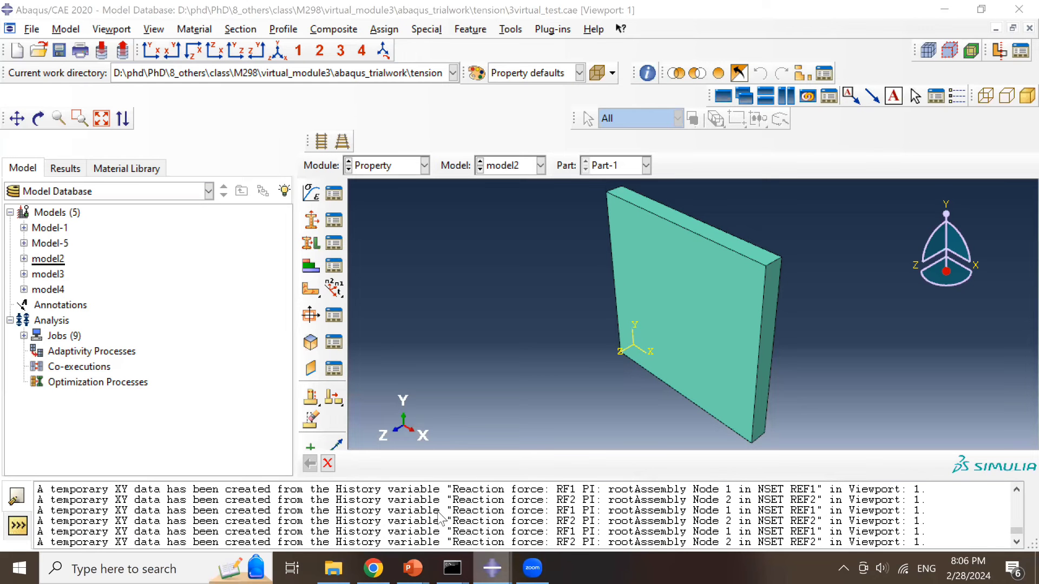
click(396, 251)
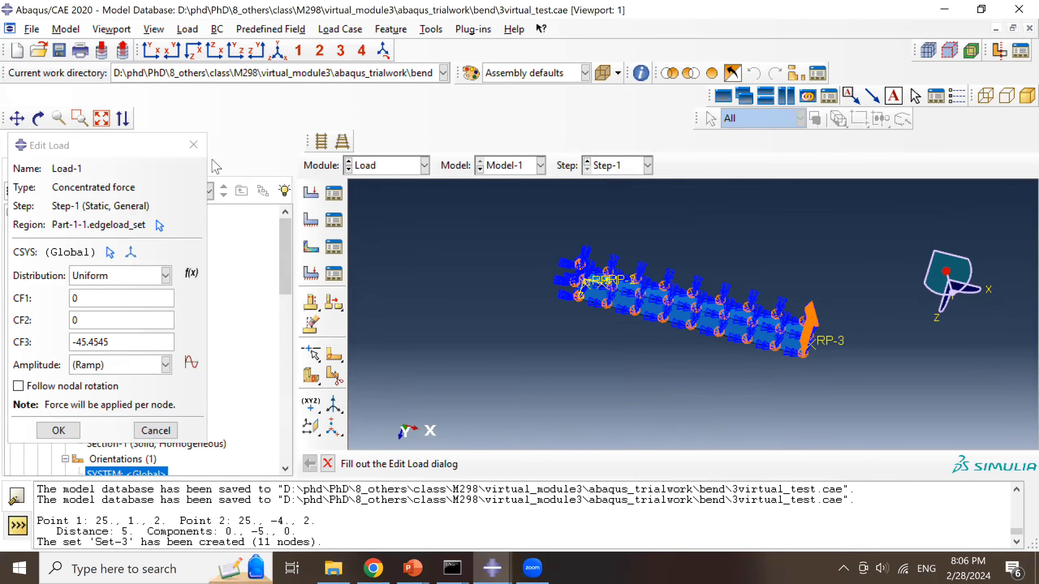
click(197, 145)
- Create a concentrated force in Step-1 on the node set Part-1-1.Set-3, and inspect the load arrows at the beam's free end
click(305, 193)
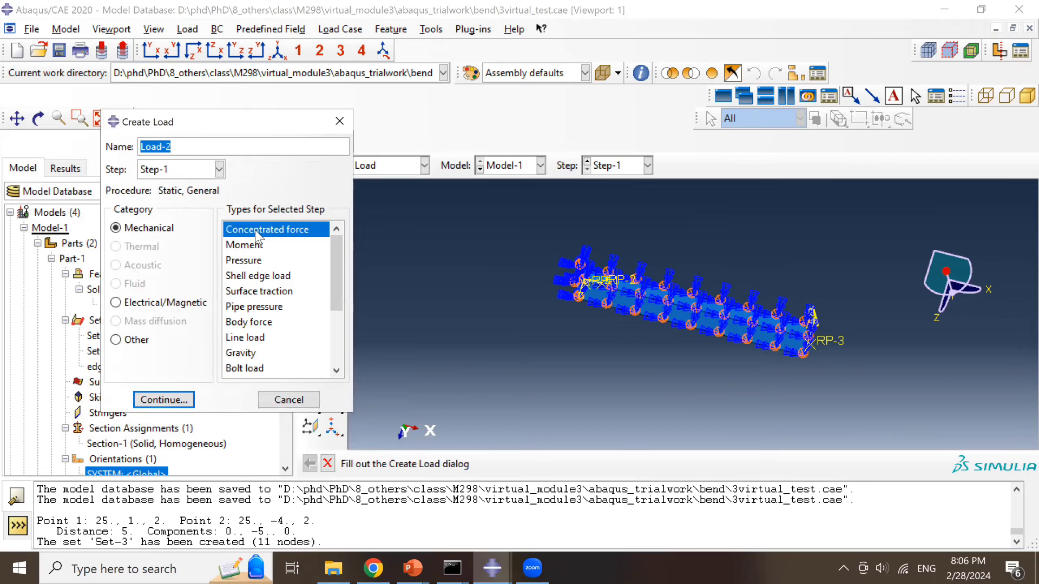
click(164, 399)
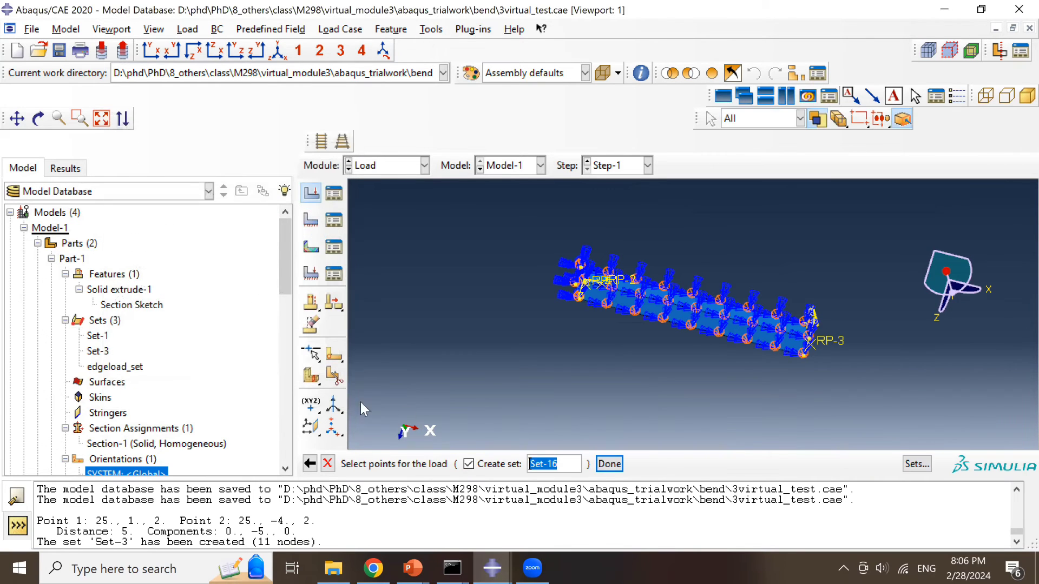
click(914, 464)
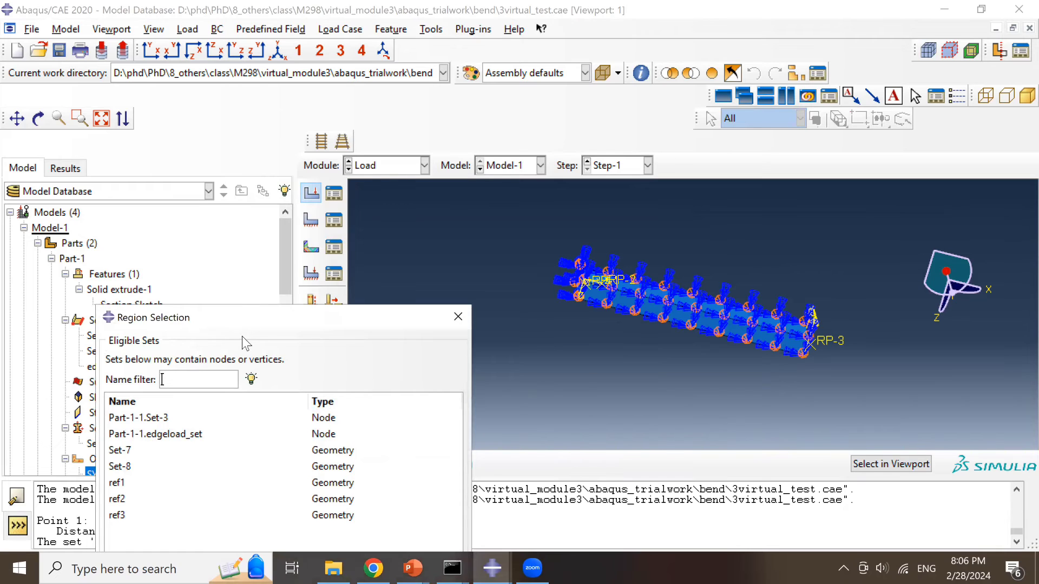
drag(236, 321, 230, 206)
click(144, 302)
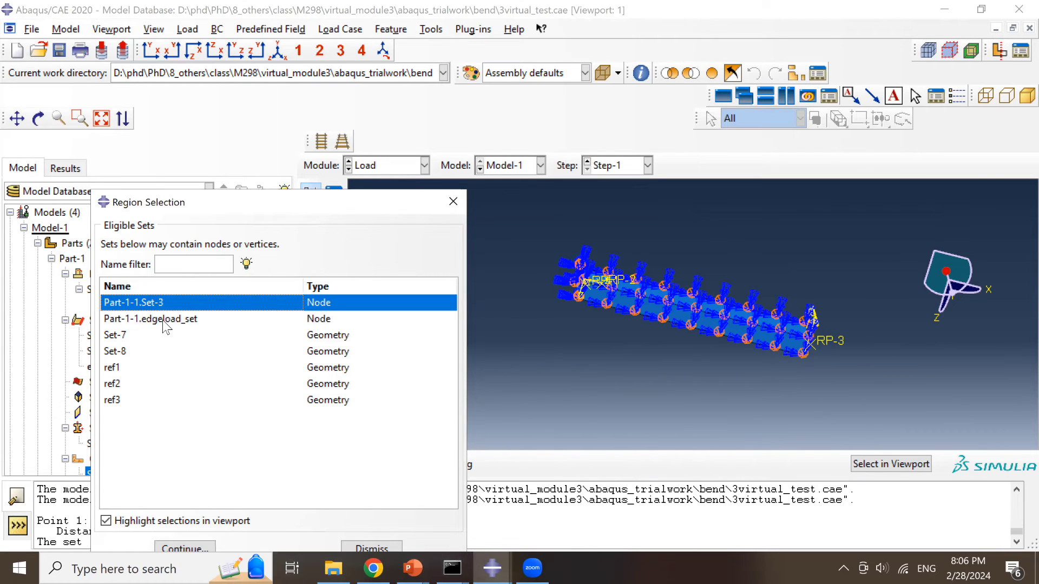
click(185, 548)
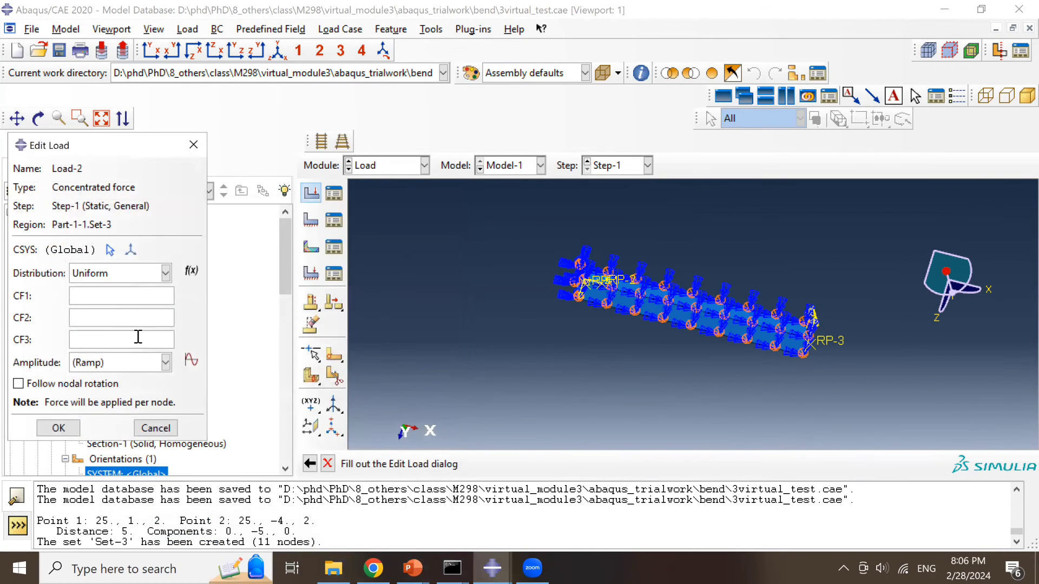
click(91, 342)
click(55, 432)
ctrl+alt+drag(760, 332, 638, 285)
scroll(778, 373, down, 4)
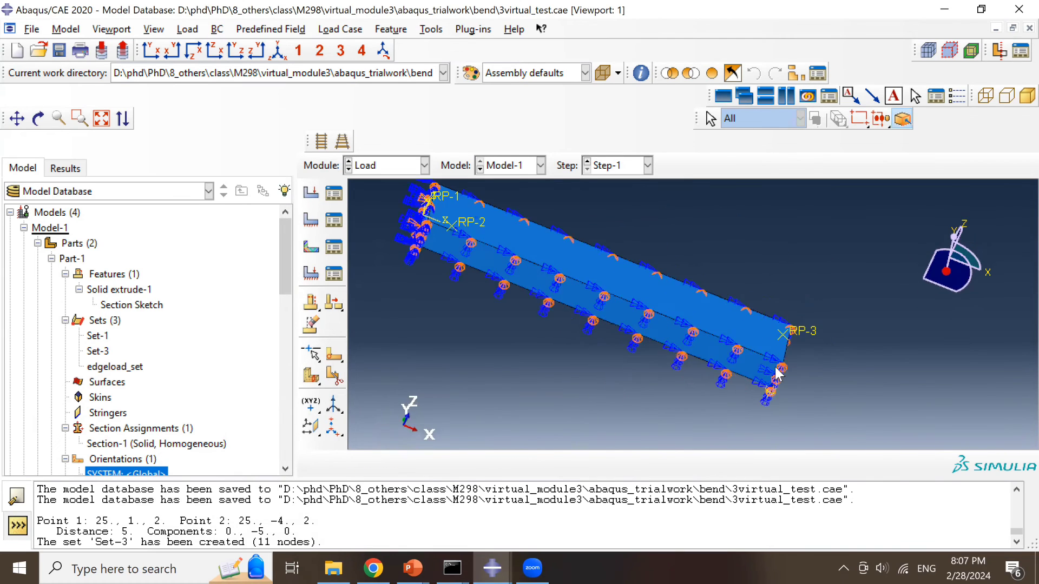
scroll(778, 373, down, 5)
ctrl+alt+drag(735, 297, 775, 294)
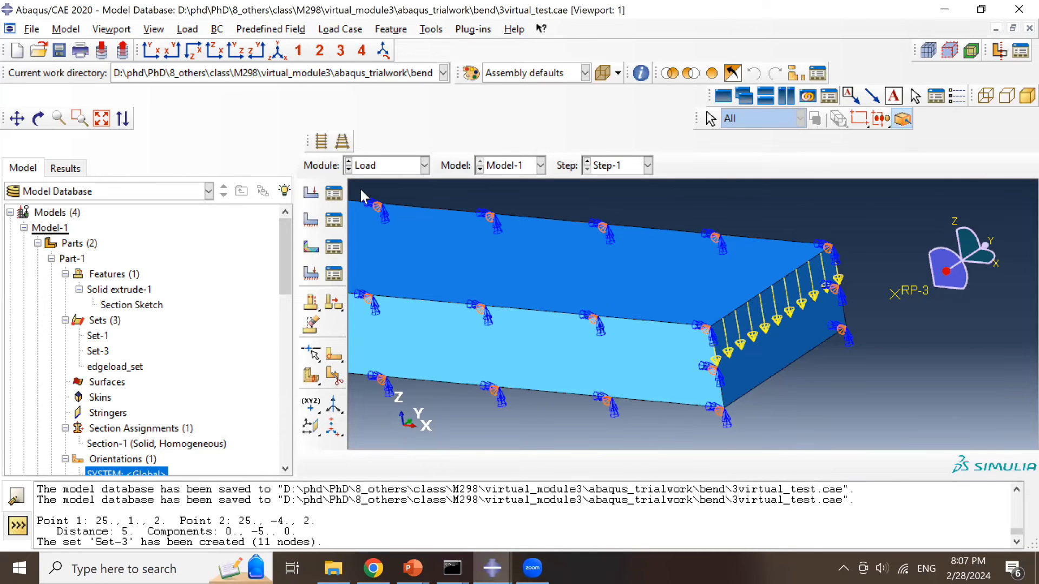
- Open the results of the completed job test3_1 for Model-1
click(380, 168)
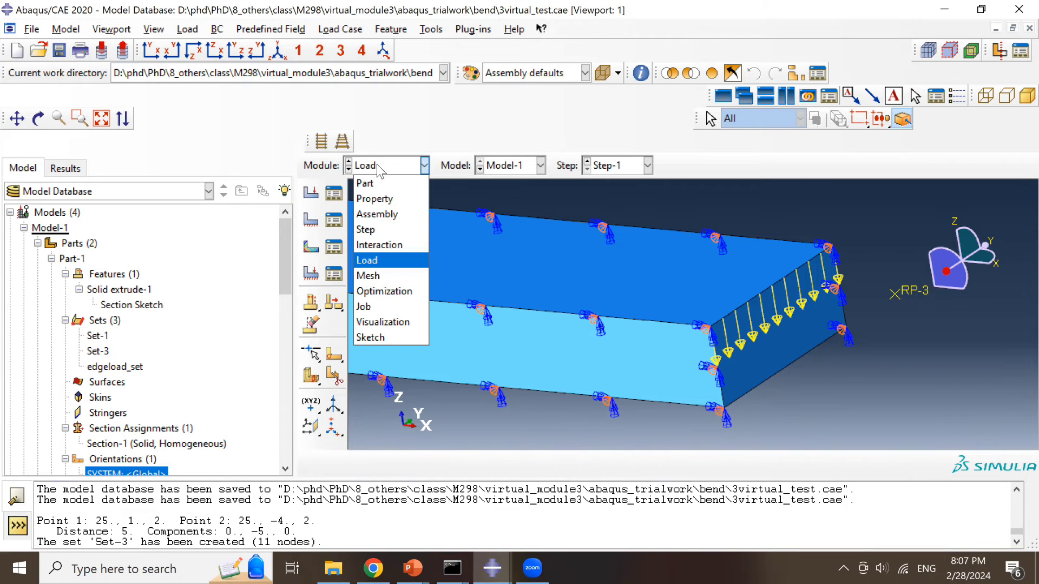
click(377, 307)
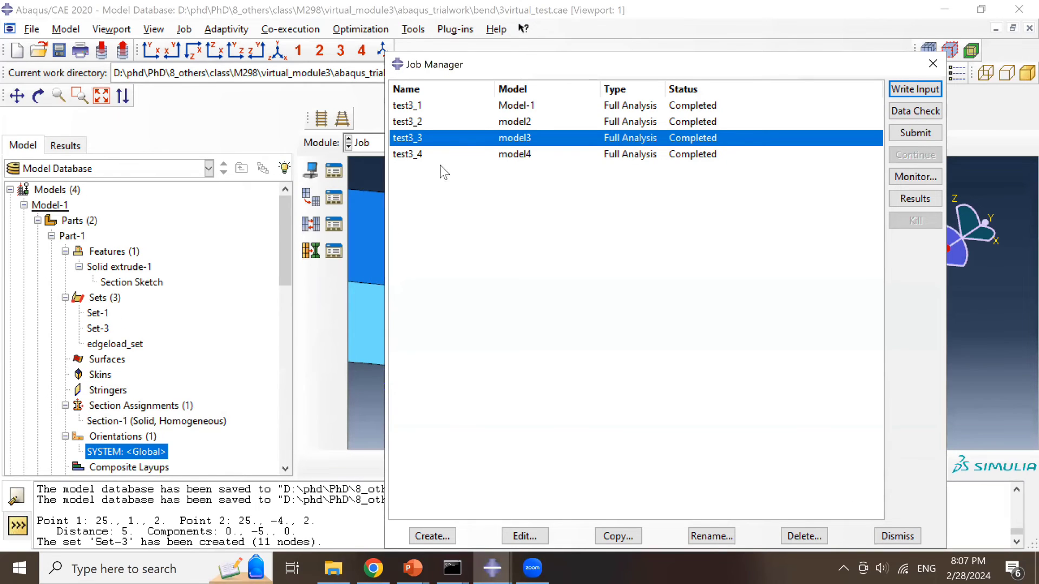
click(444, 106)
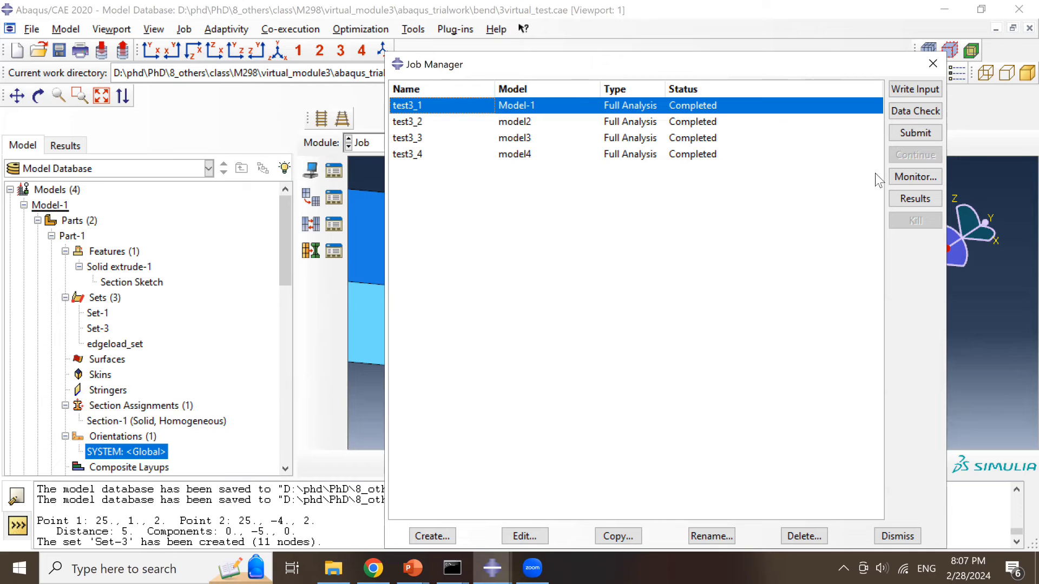
click(914, 200)
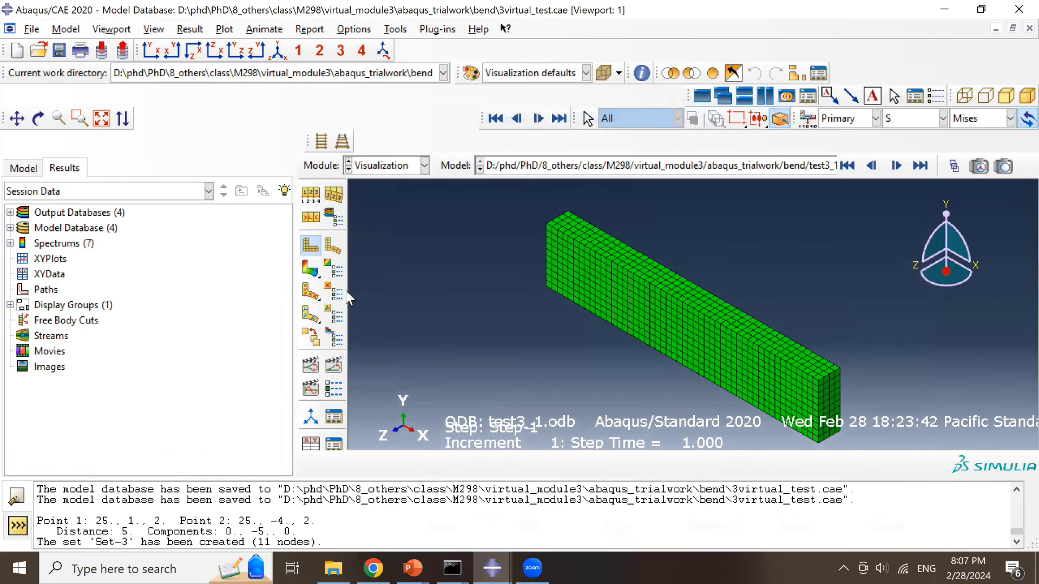
- Plot contours on the deformed beam and display the displacement component U3
click(313, 271)
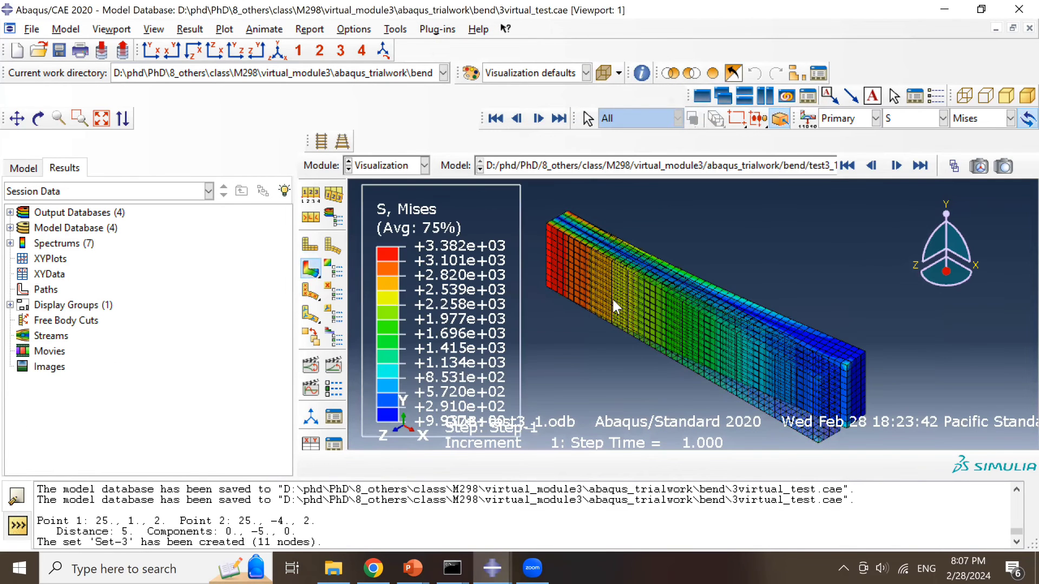
ctrl+alt+drag(632, 372, 898, 120)
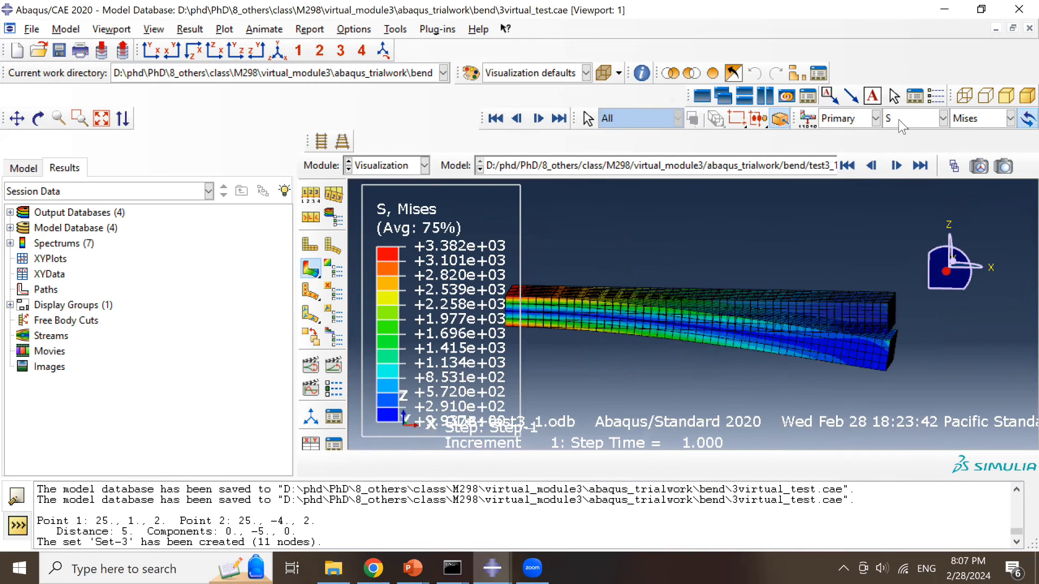
click(901, 119)
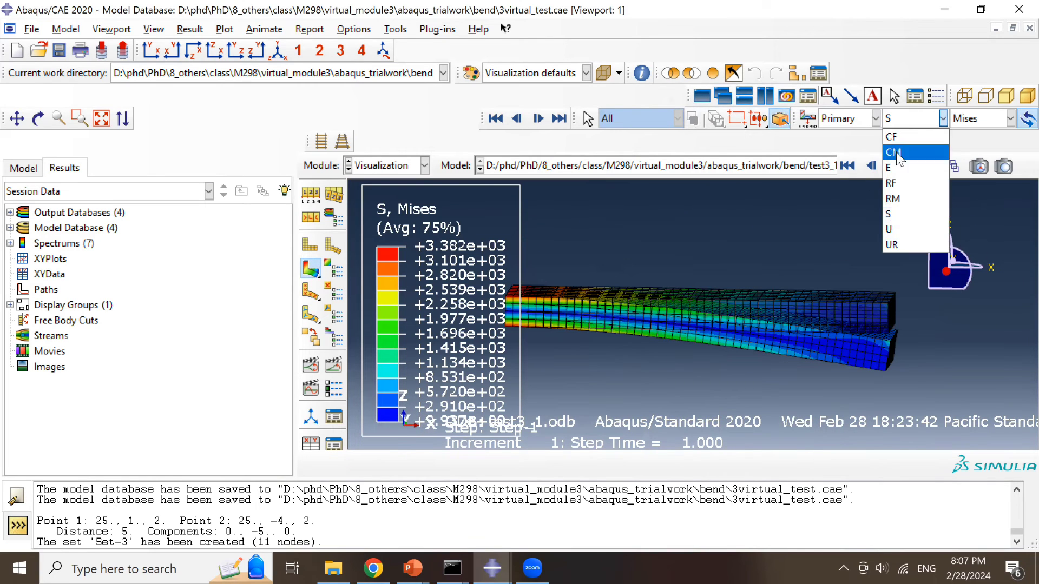
click(894, 230)
click(973, 118)
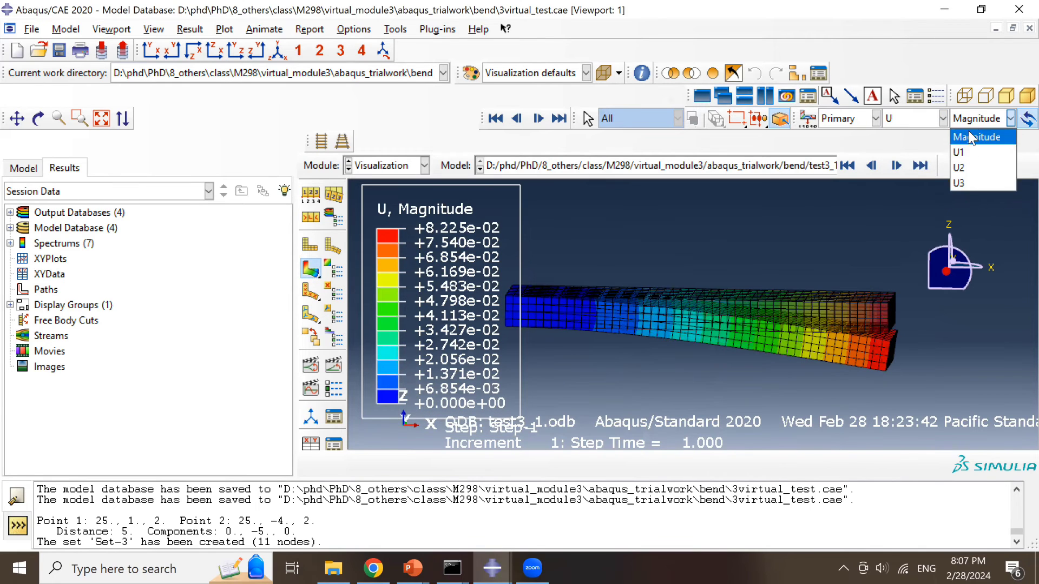
click(967, 184)
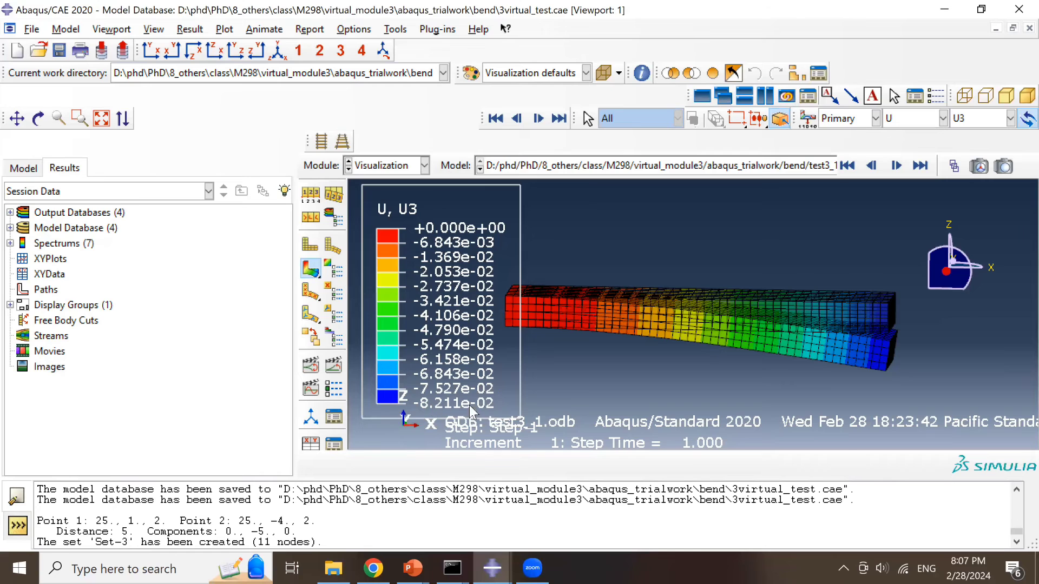
- Switch to the bending slide in PowerPoint, change Model 1's deflection label to -8.211e-2, and shift it slightly to the right
mouse_move(420, 566)
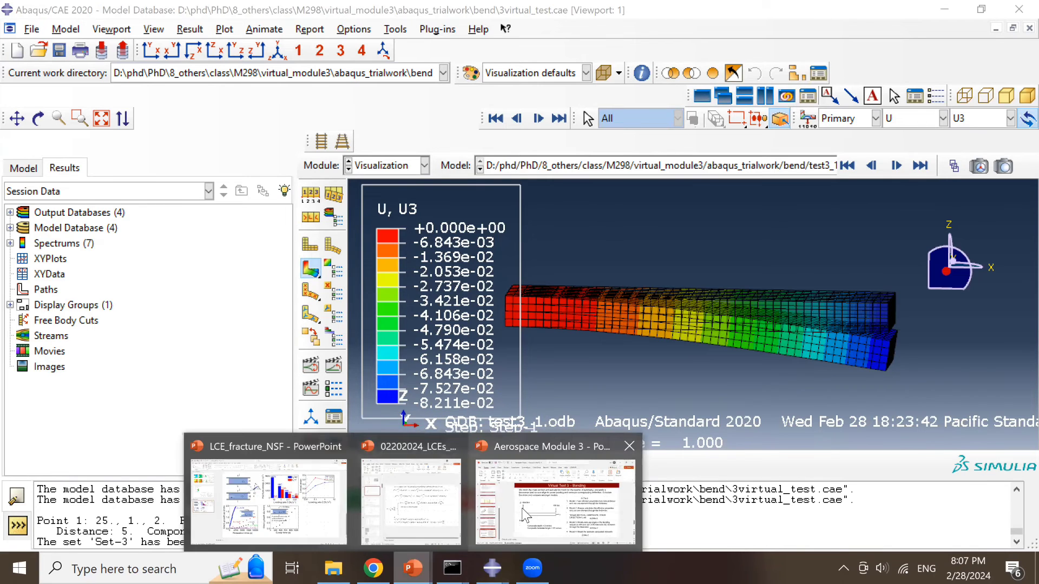
click(549, 498)
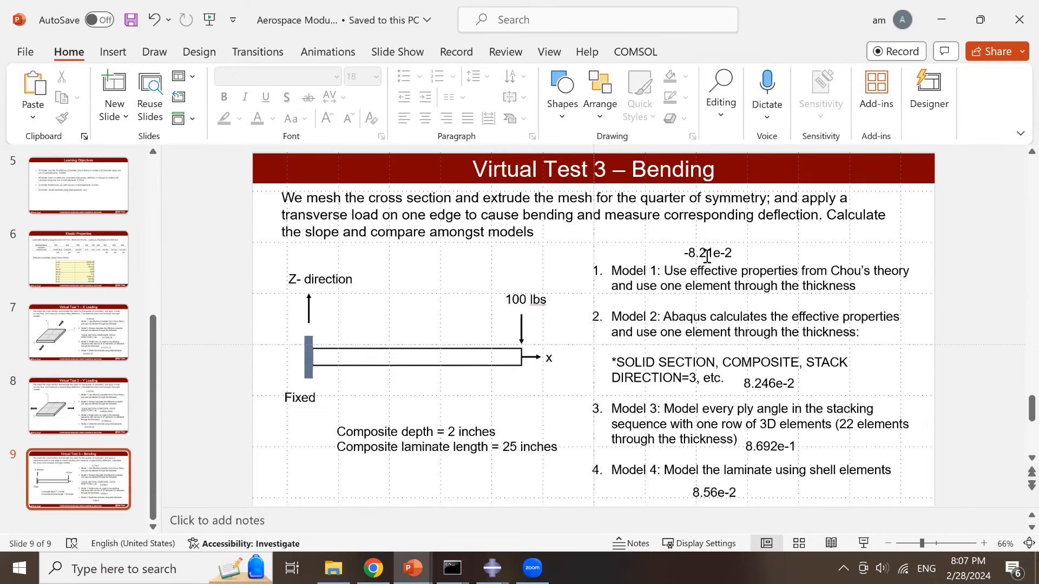
click(709, 255)
text(1)
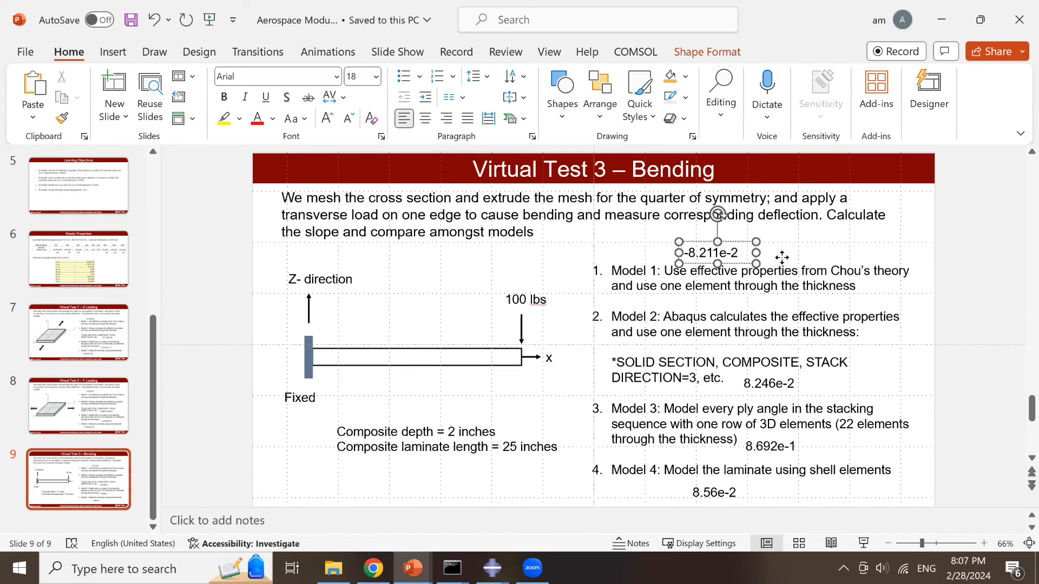
click(782, 257)
click(728, 252)
drag(727, 246, 750, 244)
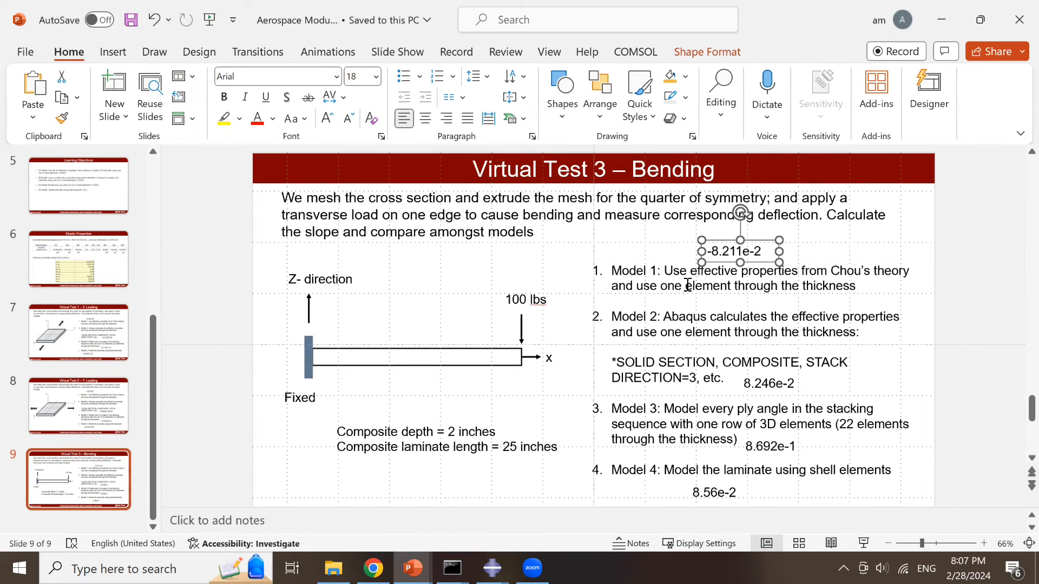
- Switch to Abaqus/CAE and display Part-1 of Model-1 in the Part module
key(alt+Tab)
click(400, 170)
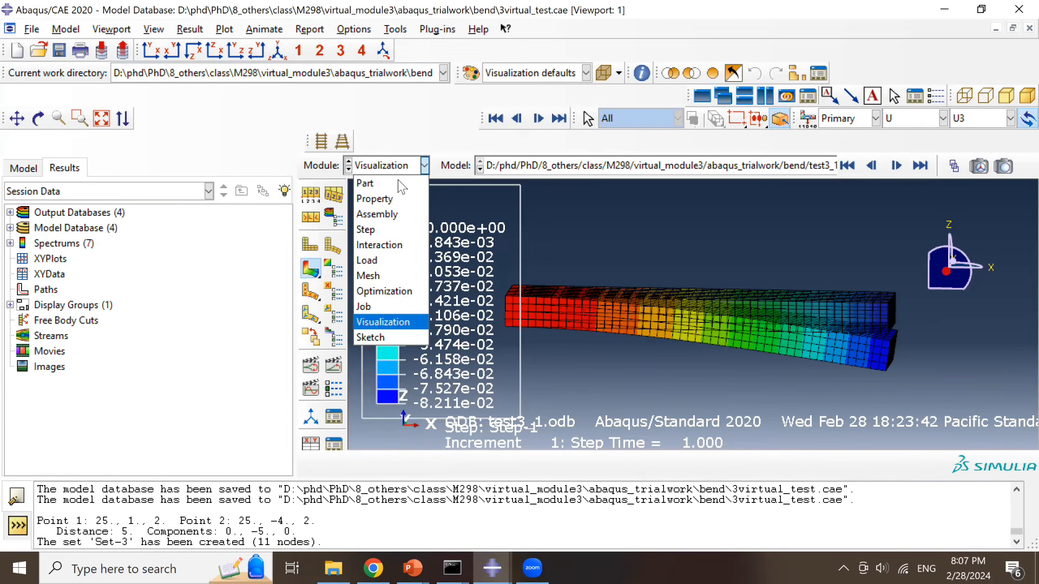
click(397, 180)
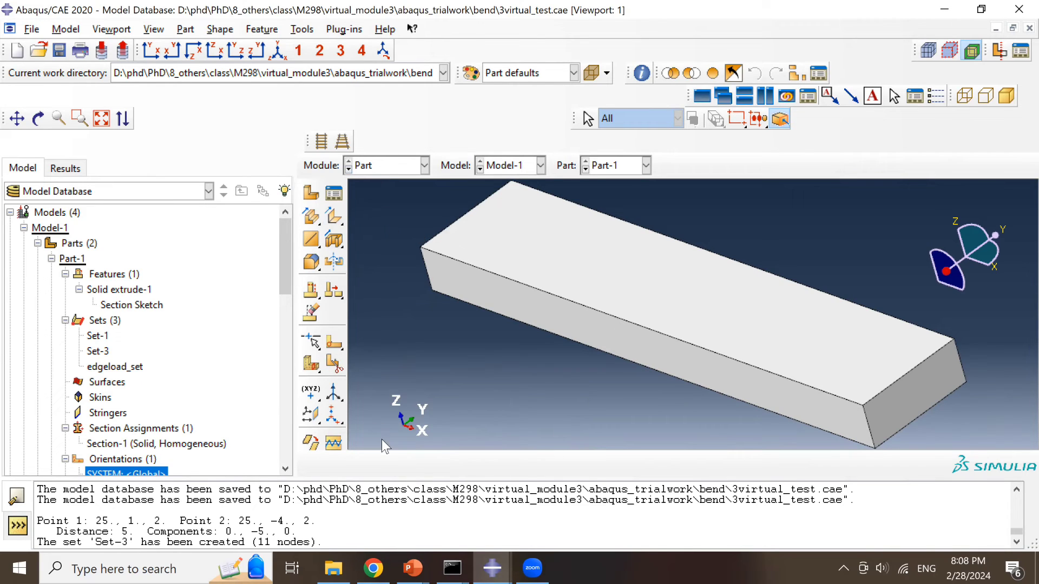
- Switch to PowerPoint and review the Virtual Test 3 – Bending slide
click(413, 568)
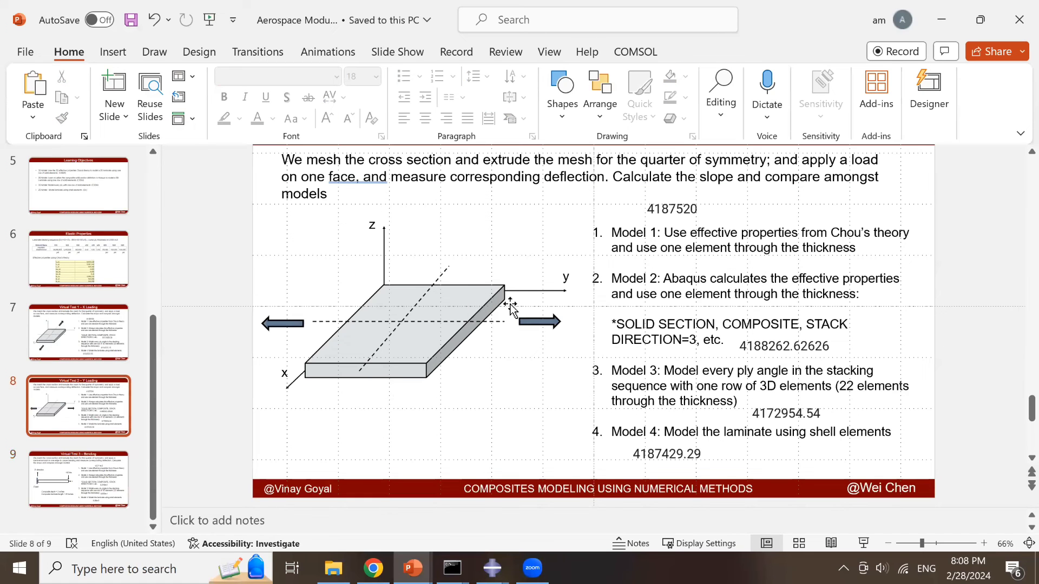
scroll(506, 318, down, 3)
scroll(506, 325, up, 2)
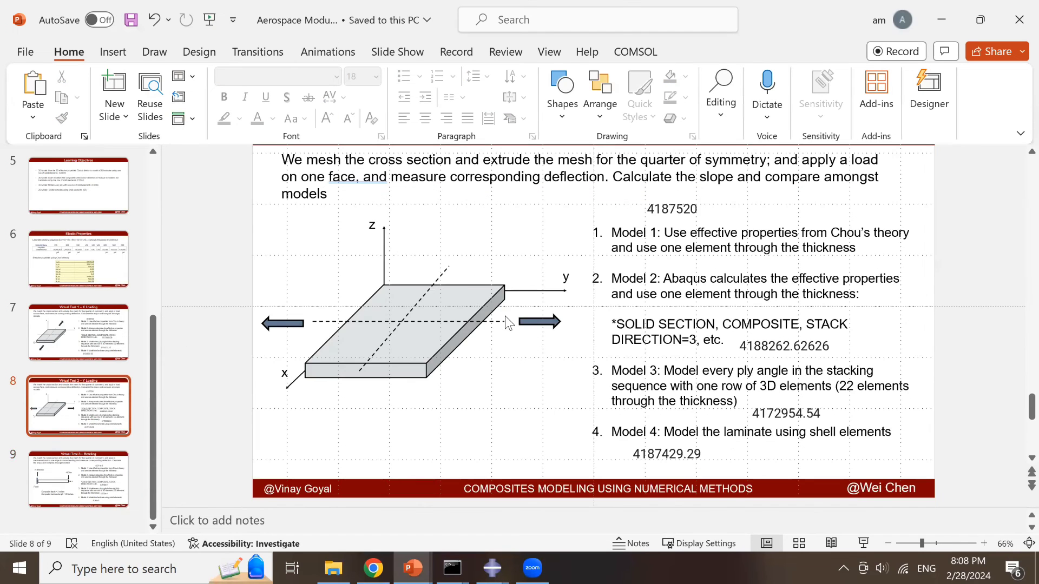
scroll(505, 325, down, 3)
- Return to Abaqus/CAE and show the whole Model-1 beam with its loads and boundary conditions in the Load module
click(483, 562)
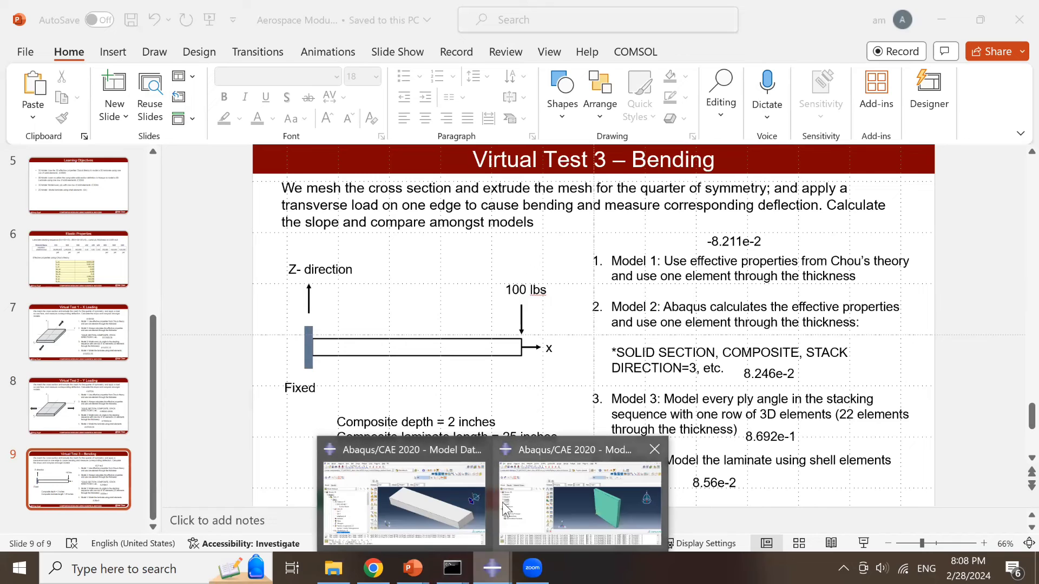
click(375, 169)
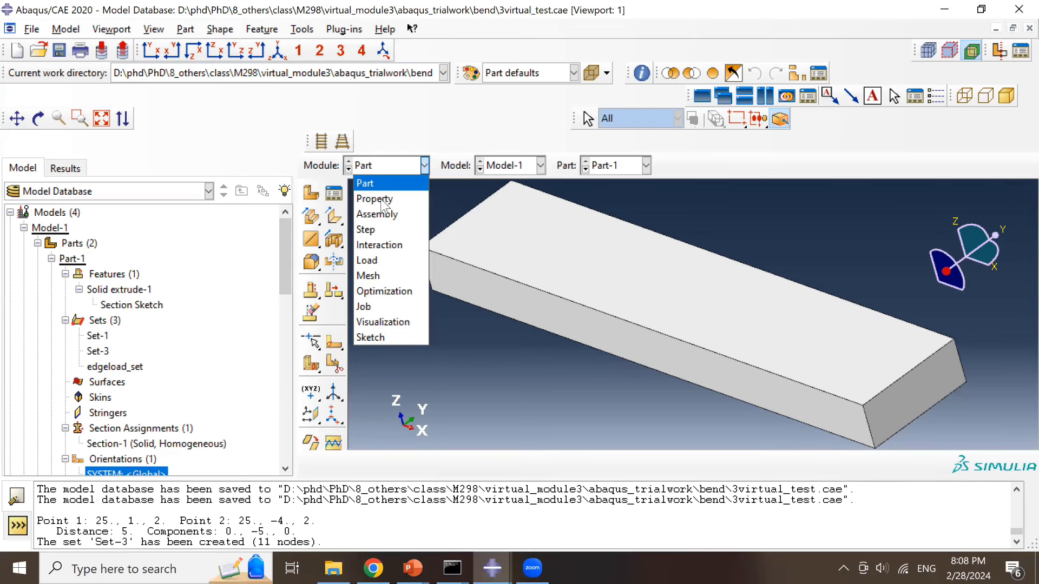
click(379, 262)
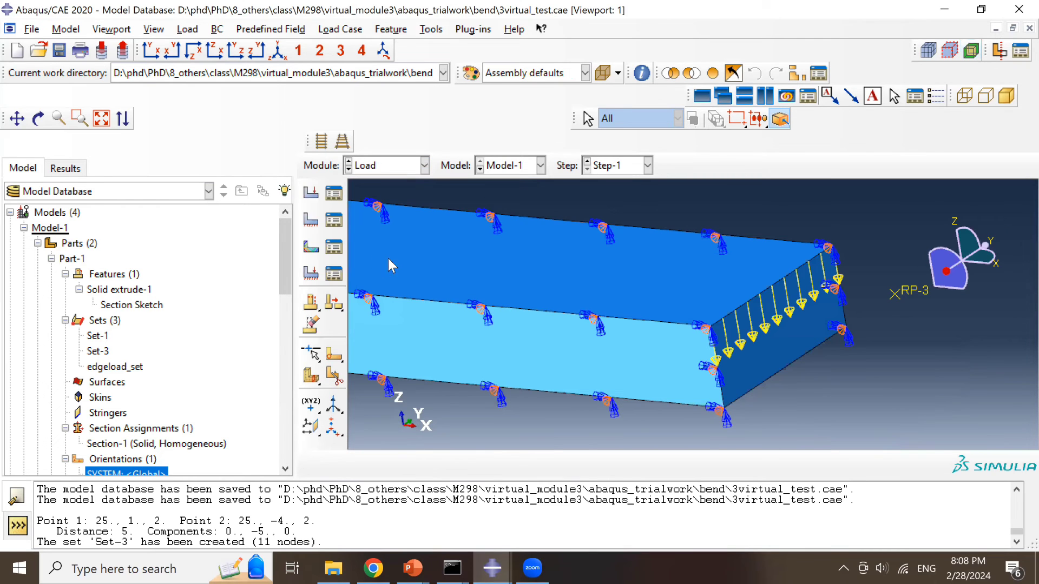
scroll(540, 362, down, 5)
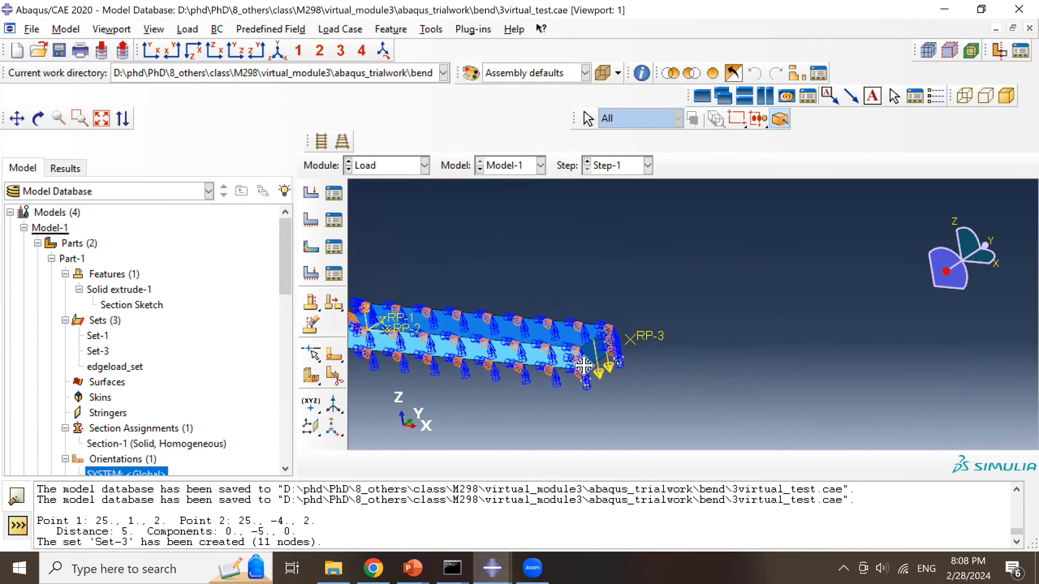
ctrl+alt+middle_drag(470, 352, 589, 382)
- Inspect boundary conditions BC-1 and BC-2 of Model-1, and display the mesh of its assembly
click(334, 220)
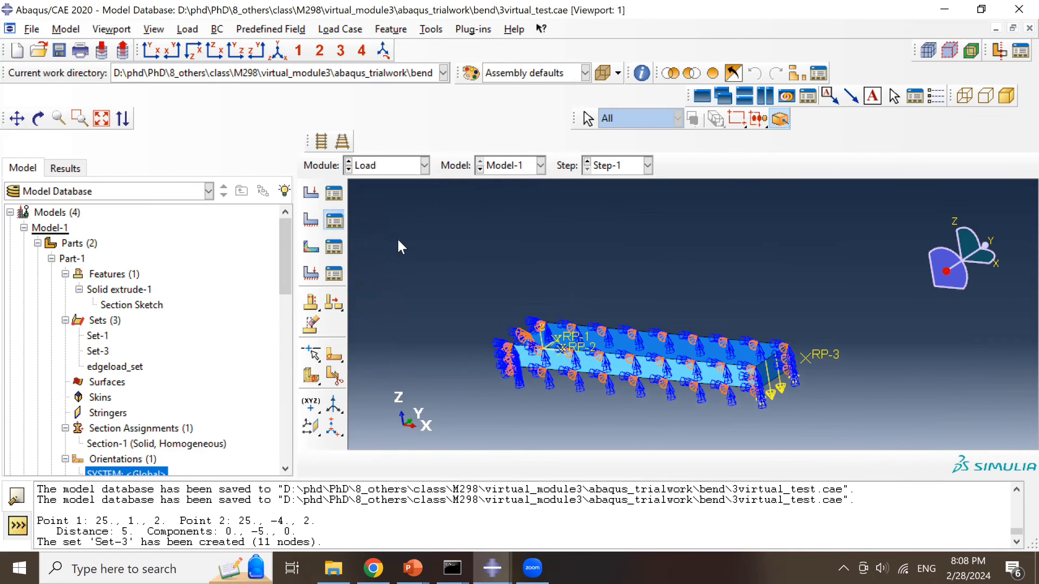
double_click(144, 131)
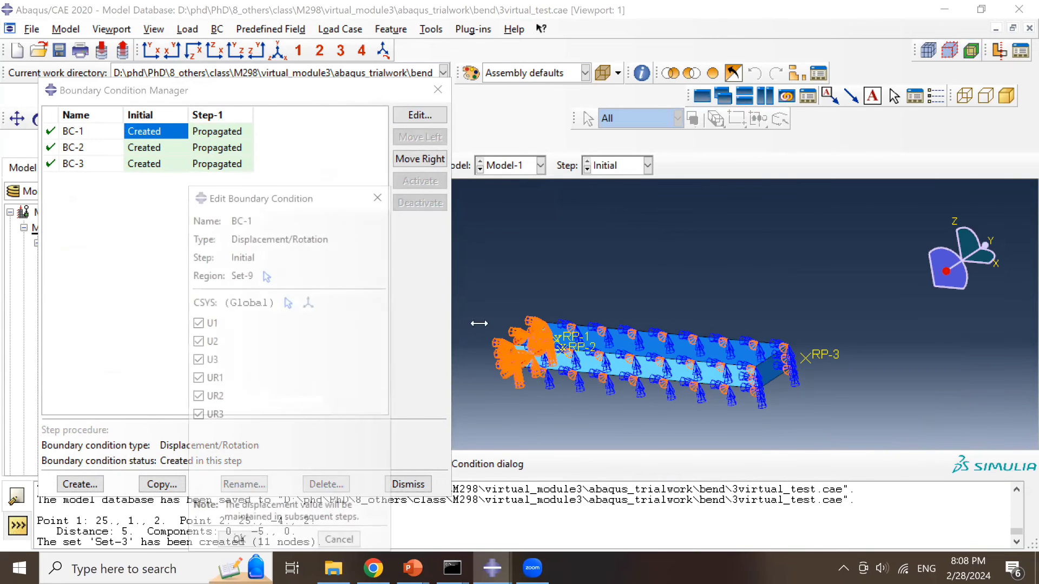
key(Escape)
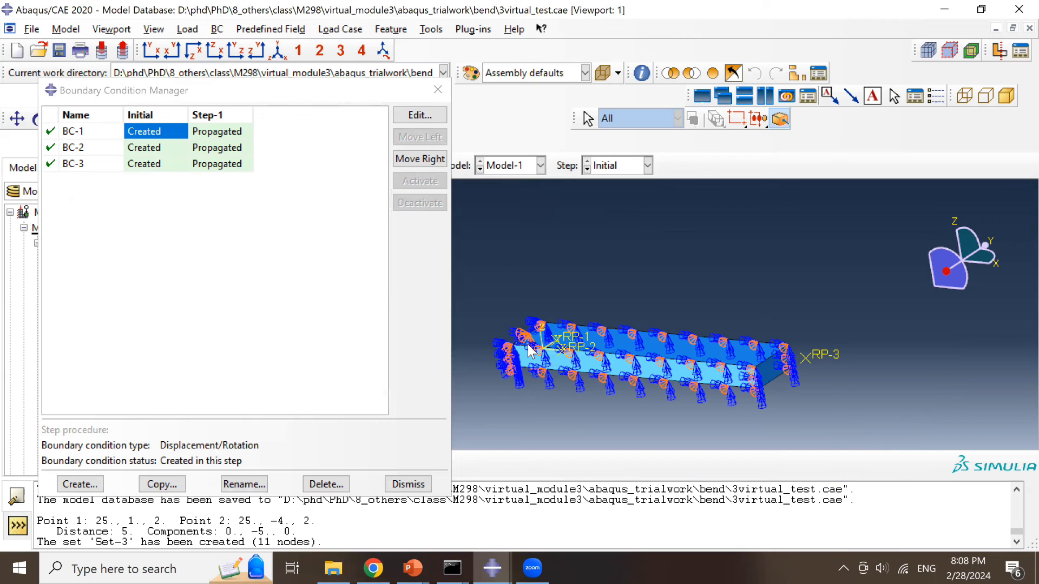
double_click(160, 148)
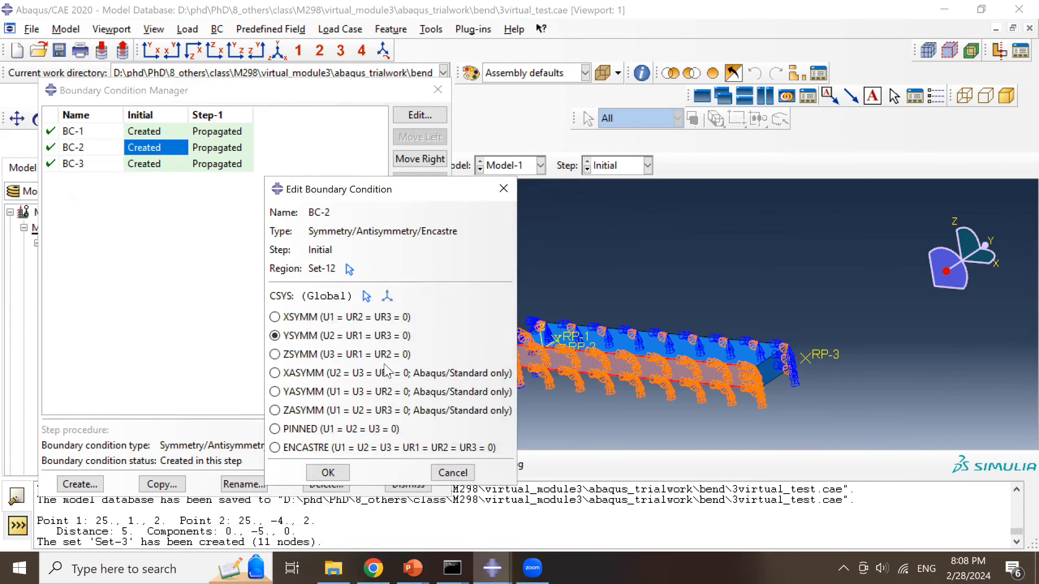
click(503, 189)
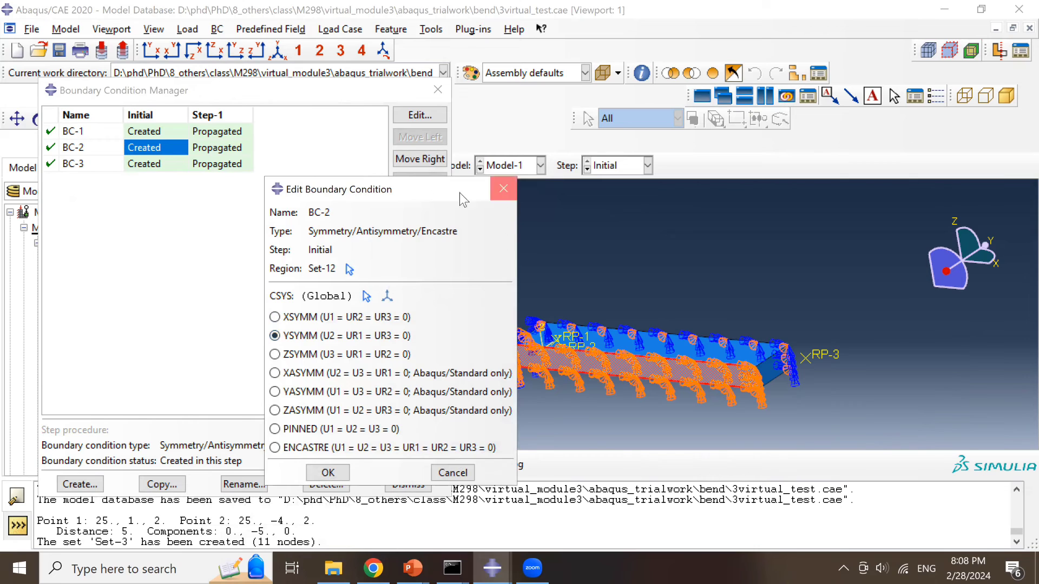
click(438, 90)
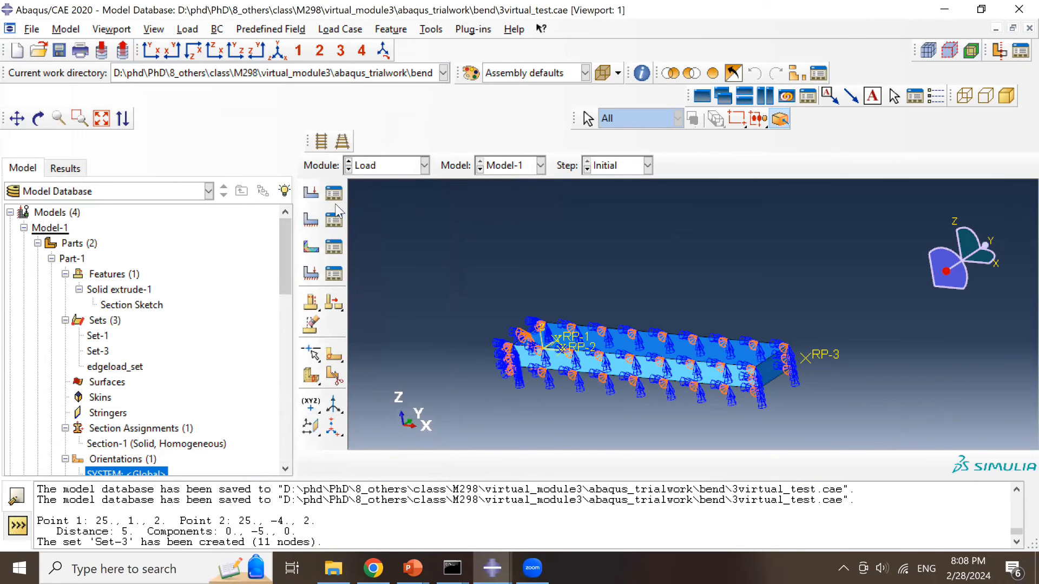
click(388, 173)
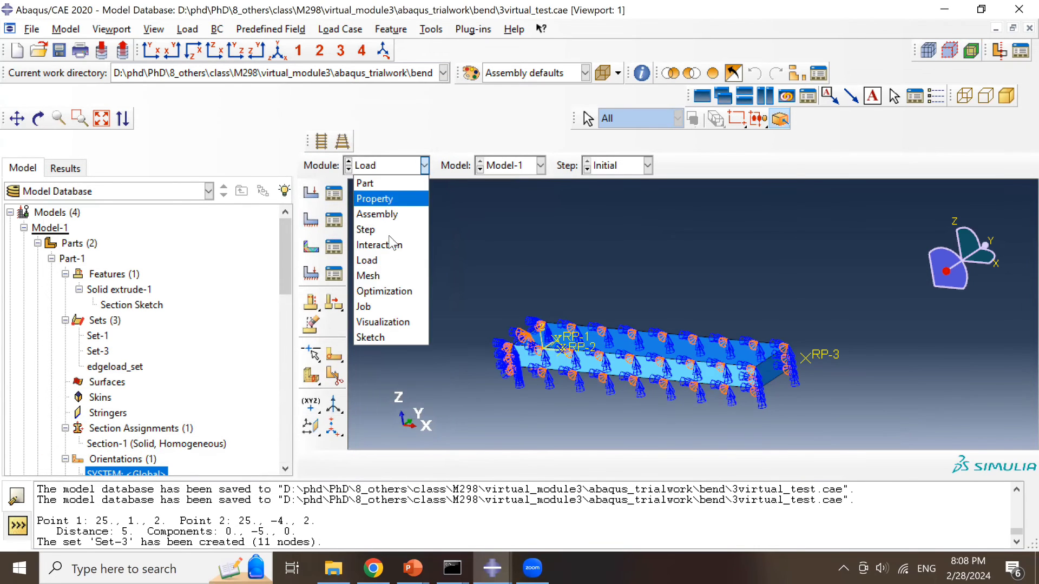
click(391, 273)
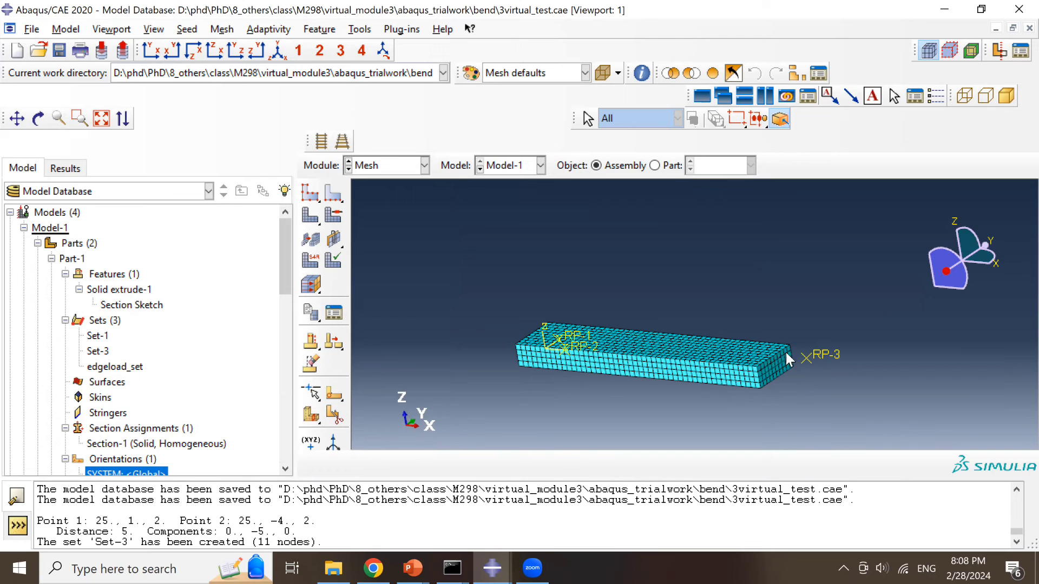
- Switch to model2 in the Load module and inspect the definition of Load-1 and its arrows at the beam's free end
click(424, 165)
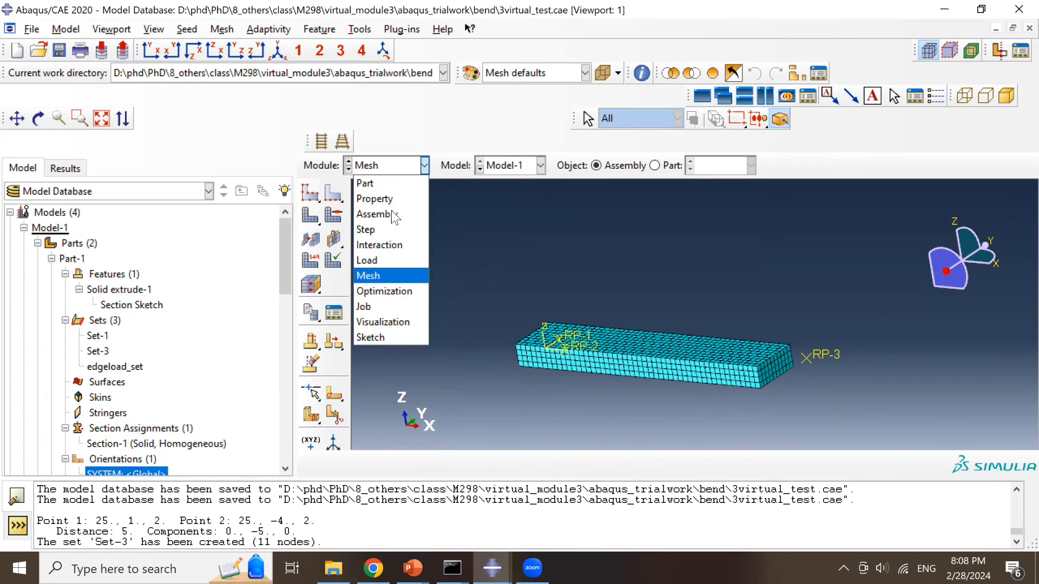
click(378, 260)
click(333, 193)
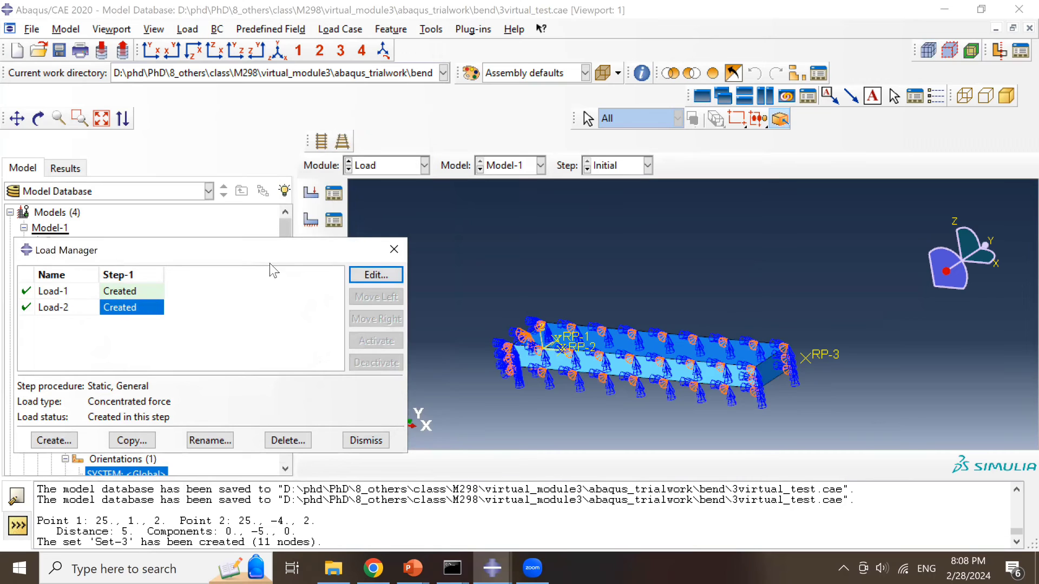
click(503, 165)
click(503, 199)
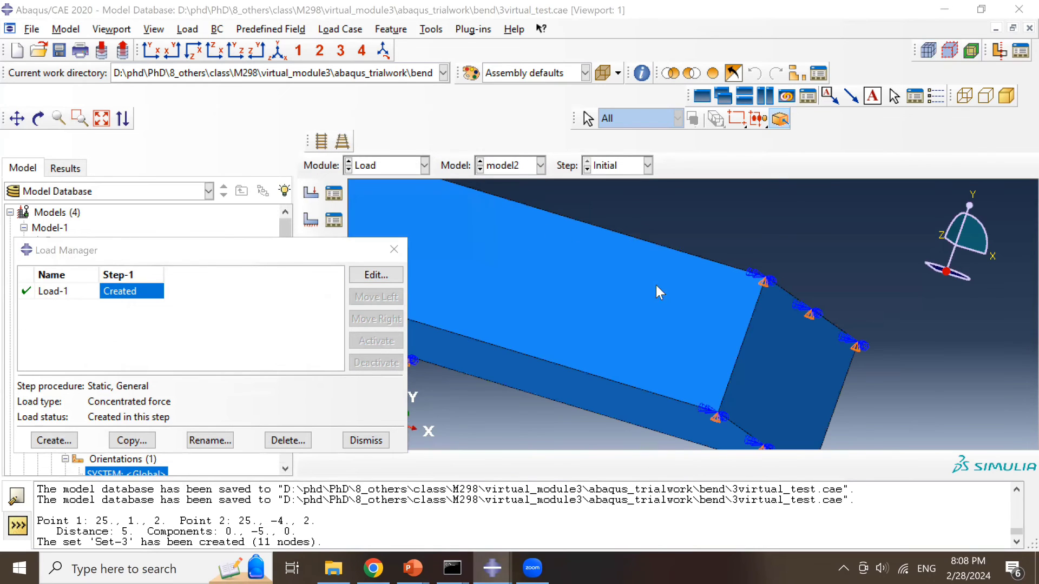
scroll(554, 344, up, 6)
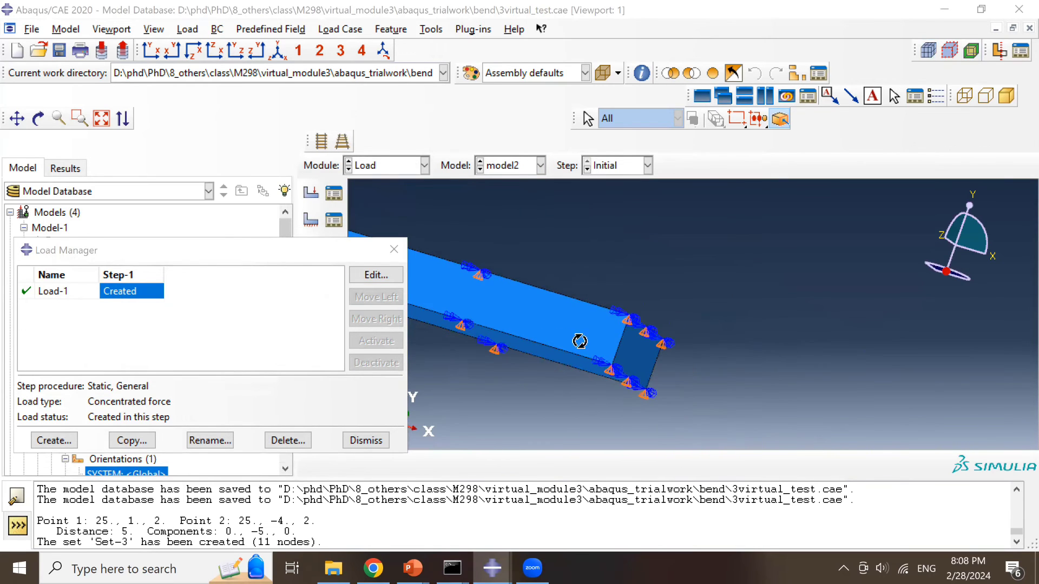
mouse_move(614, 310)
ctrl+alt+mouse_down()
mouse_move(627, 307)
mouse_move(596, 317)
ctrl+alt+mouse_up()
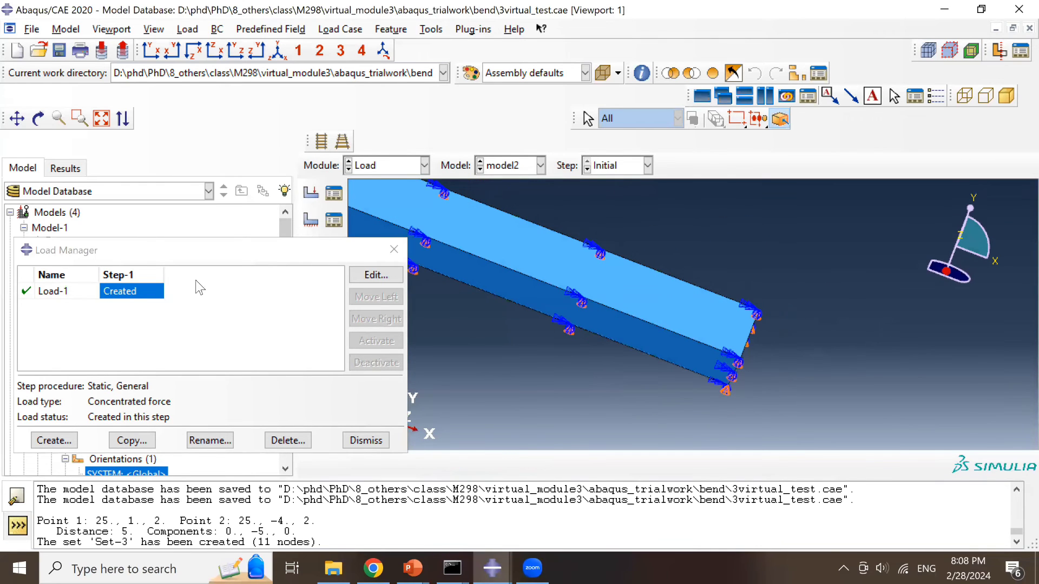
click(394, 278)
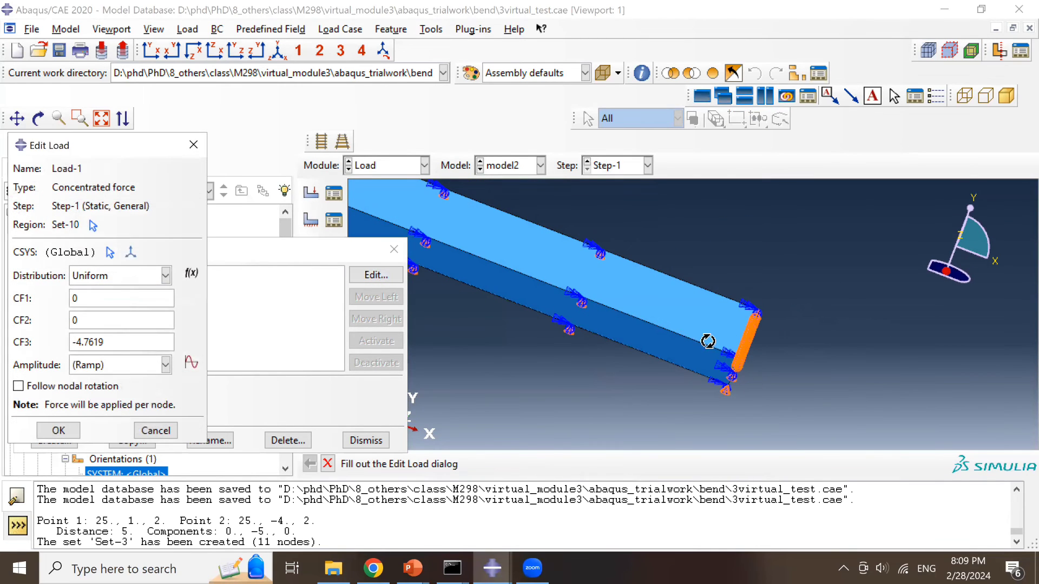
ctrl+alt+drag(708, 341, 689, 300)
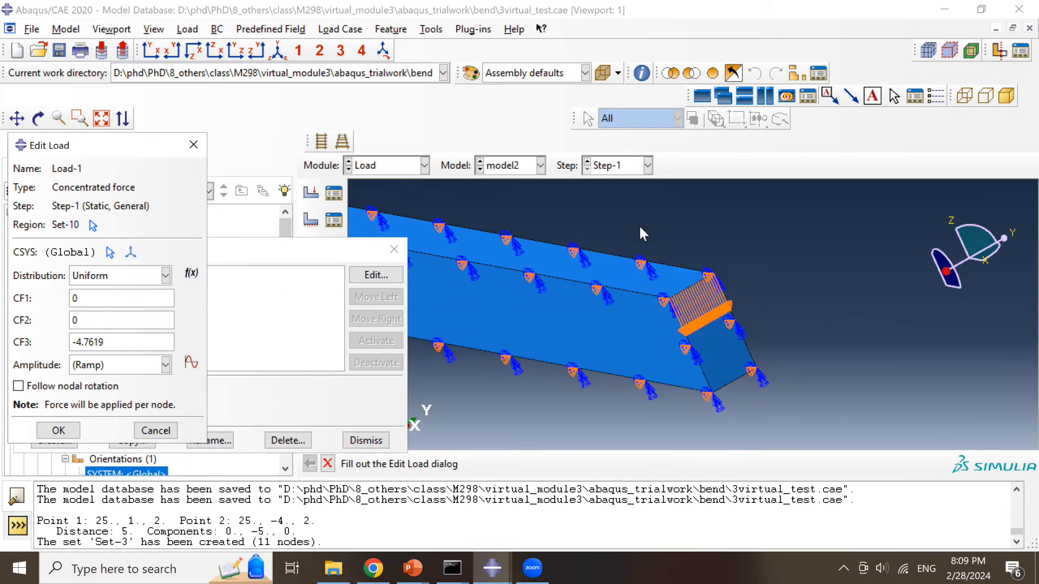
- Measure the distance between the two end points of the loaded edge at model2's free end
click(641, 73)
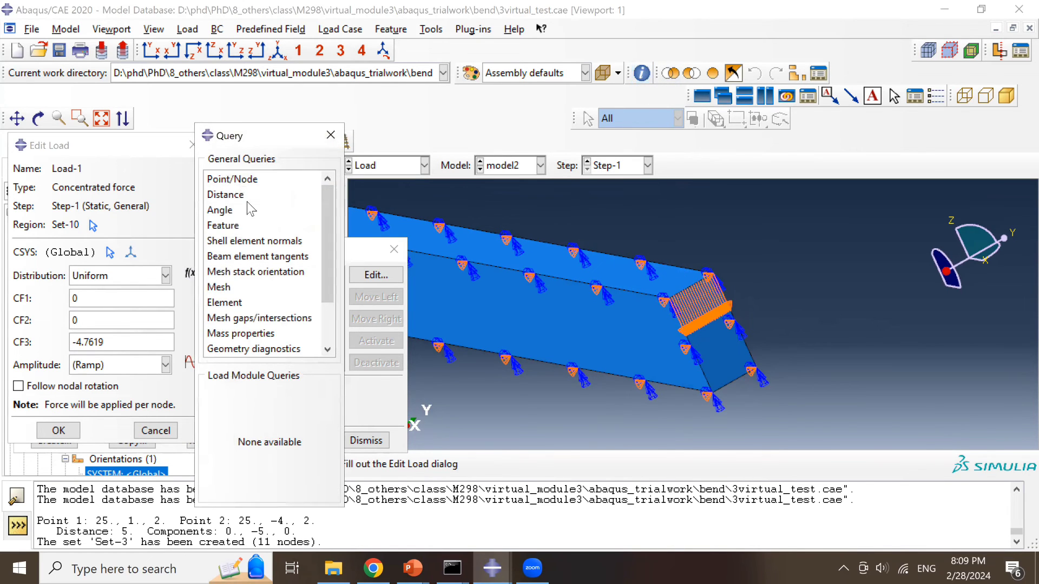
click(226, 194)
click(669, 298)
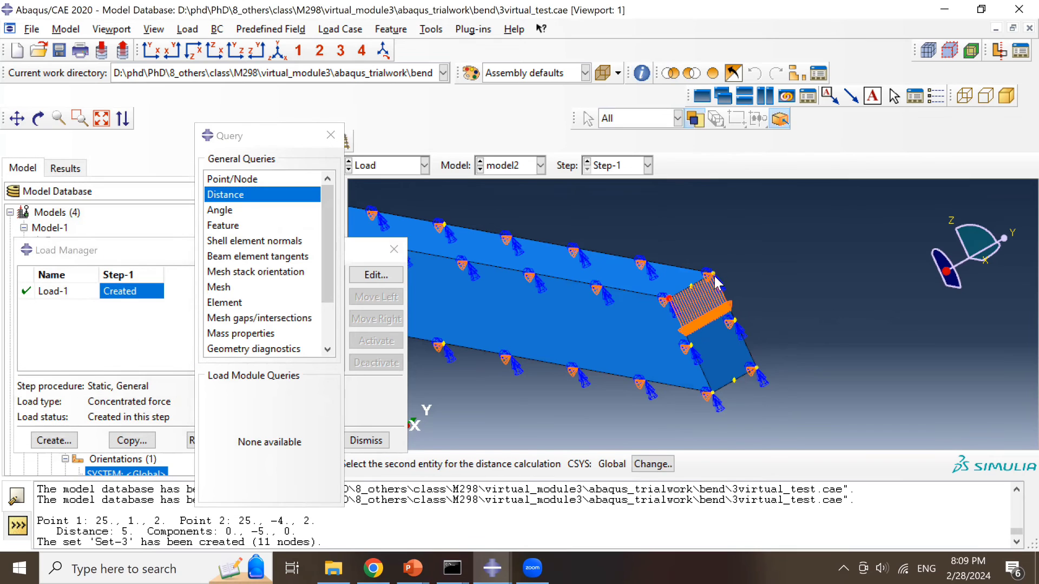
click(714, 277)
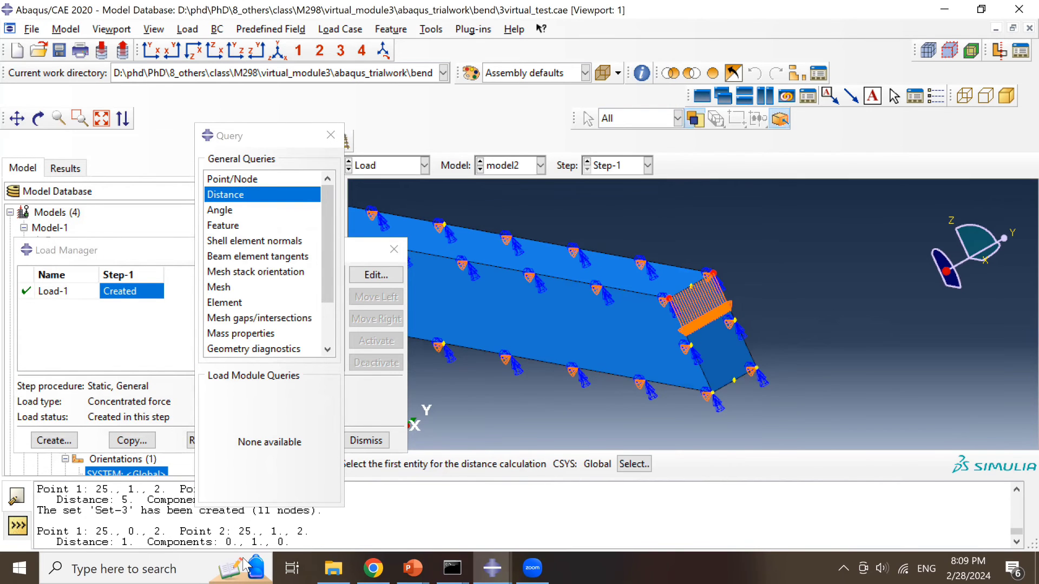
- Switch to Chrome and change the Google calculation of the per-node load to 100*1/11
click(378, 567)
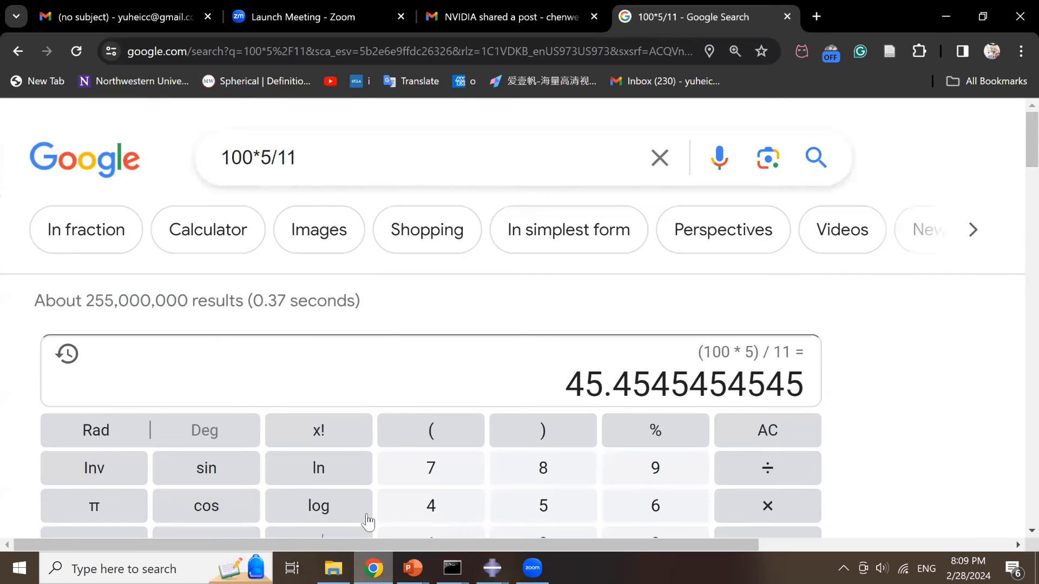
double_click(265, 158)
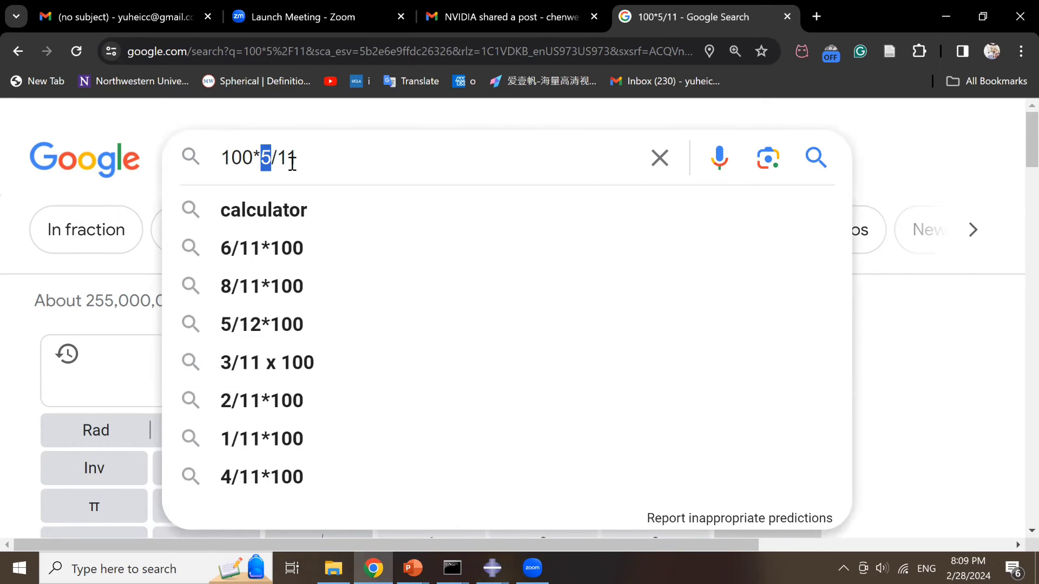
text(1)
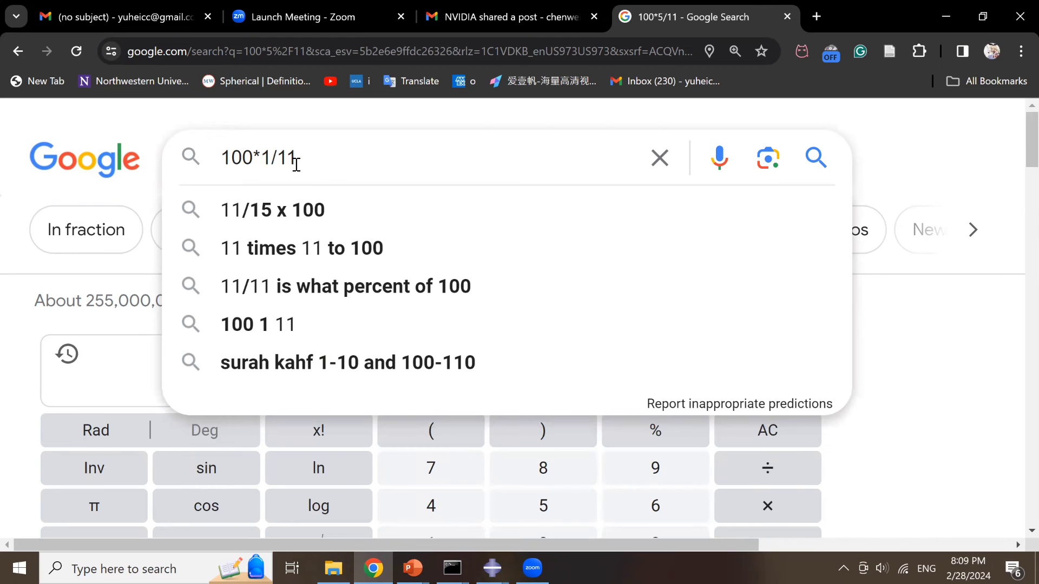
- Return to Abaqus/CAE and display the mesh of model2's Part-1 in the XY view
key(alt+Tab)
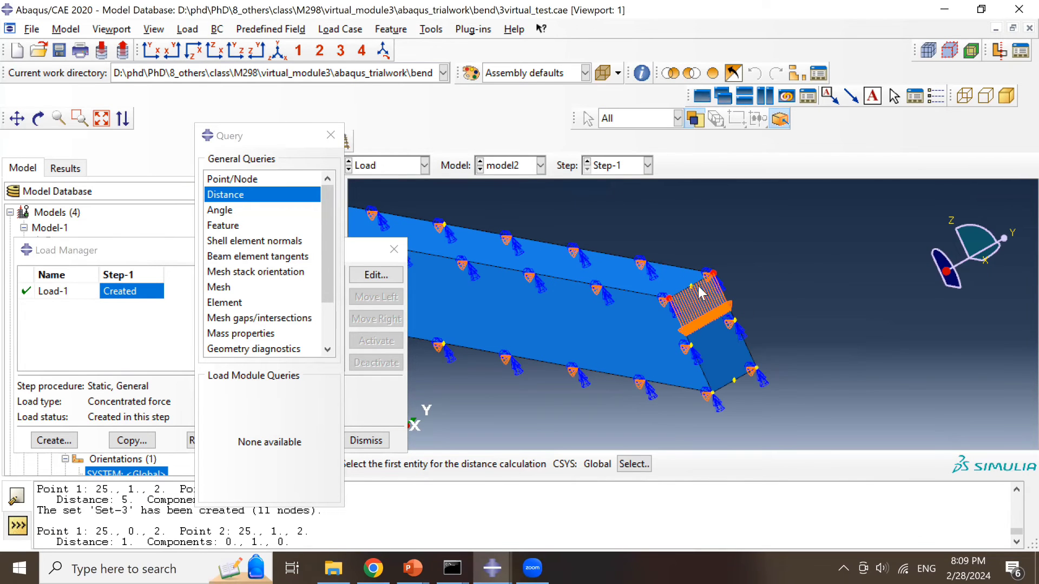
click(377, 165)
click(379, 276)
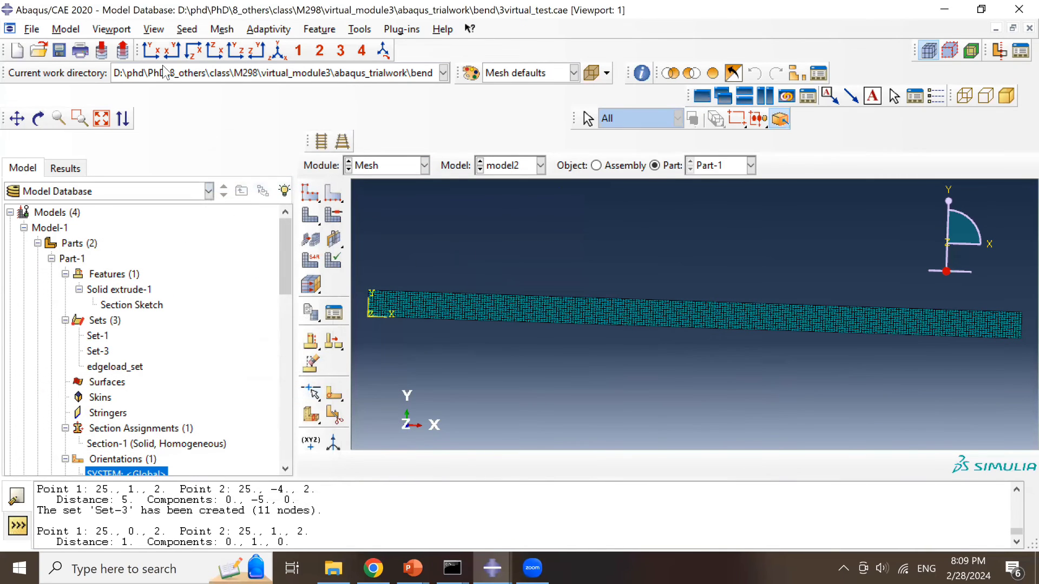
click(151, 51)
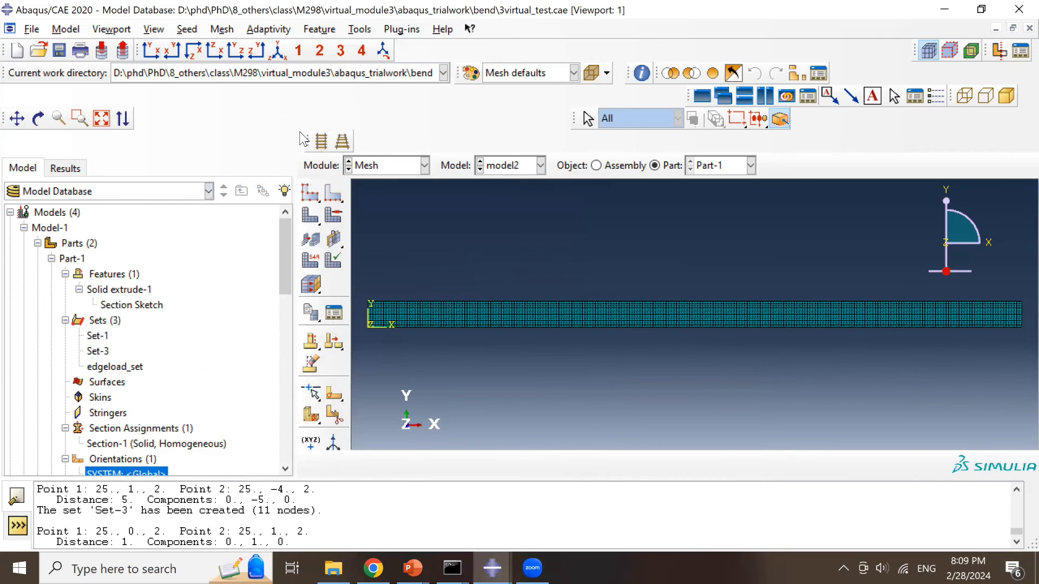
- Inspect the local seed settings for the edge at the beam's free end in model2, leaving them unchanged
click(335, 200)
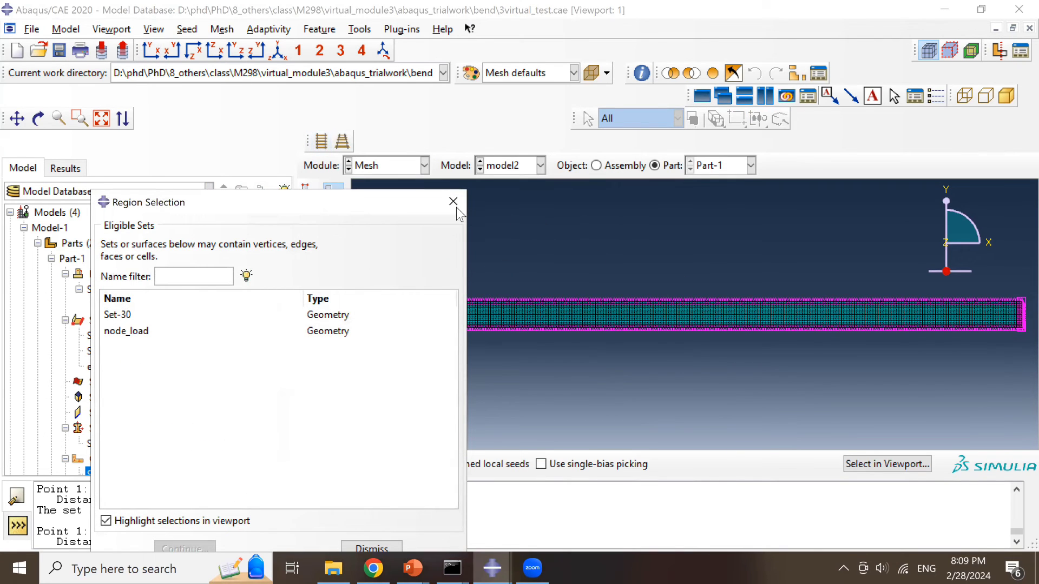
click(453, 202)
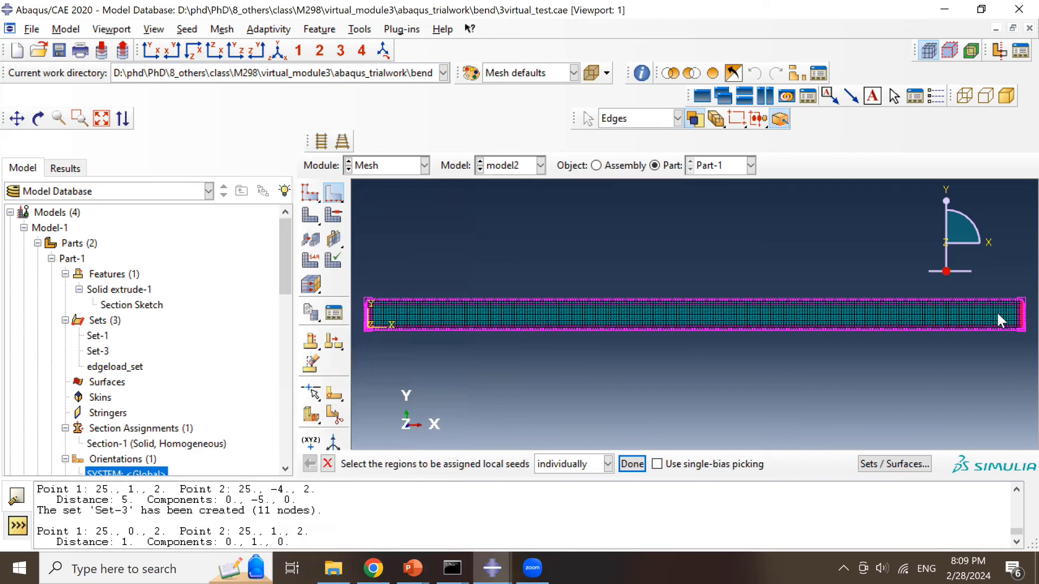
middle_click(997, 310)
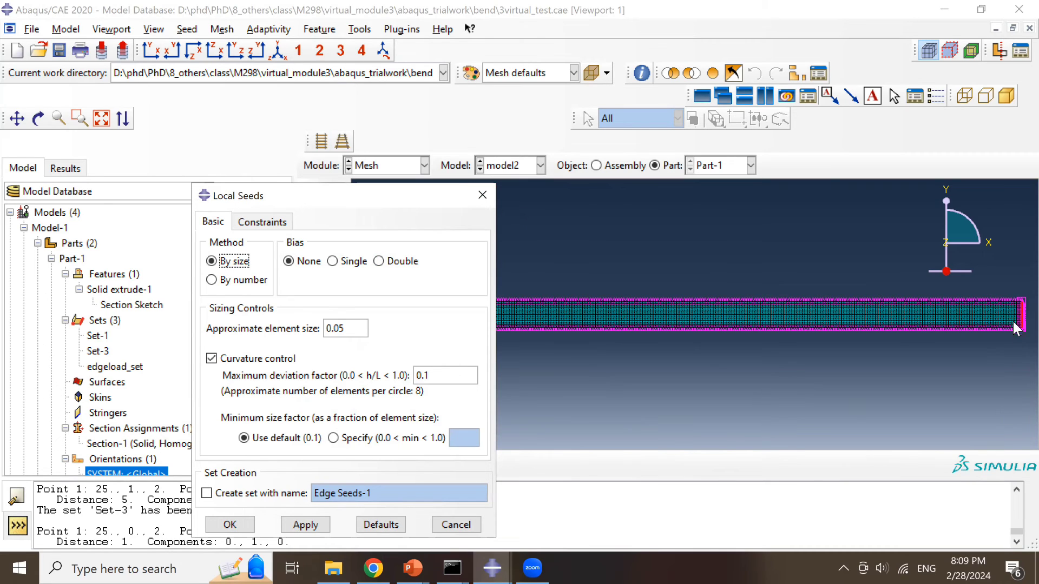
click(482, 195)
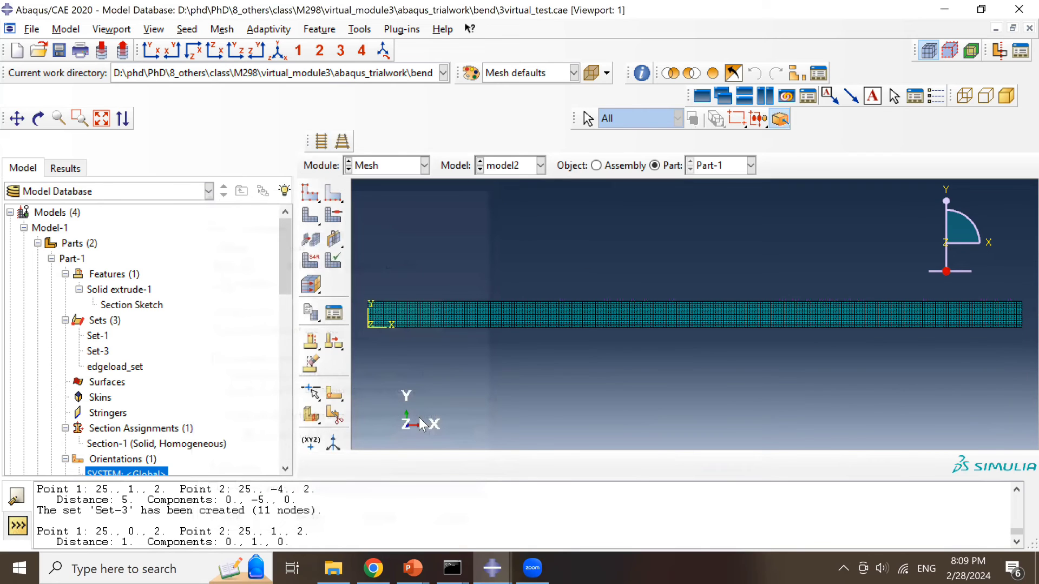
- Switch to Chrome and change the Google calculation of the per-node load to 100*1/21
click(373, 568)
double_click(285, 160)
text(21)
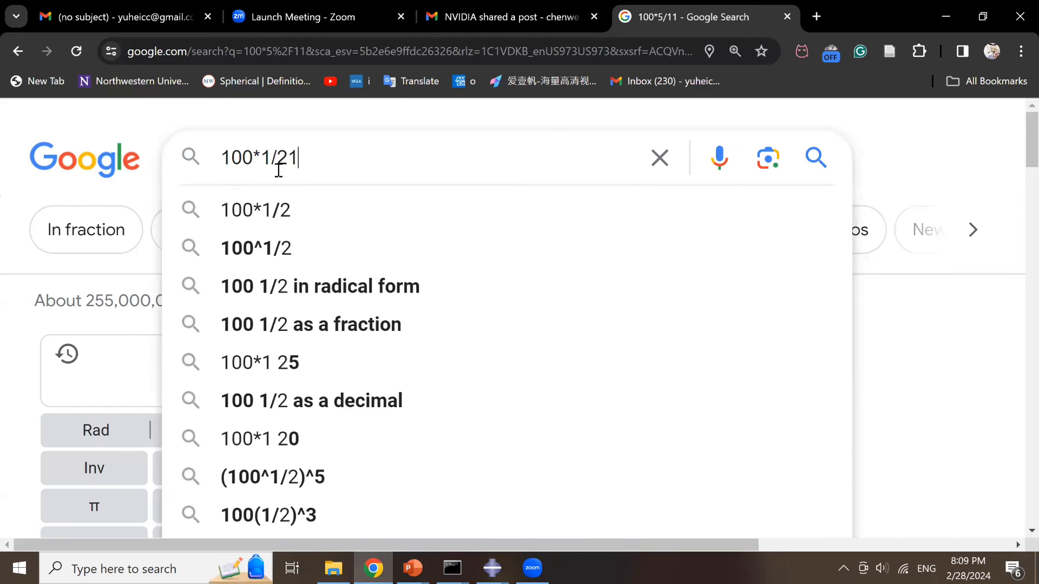
key(Return)
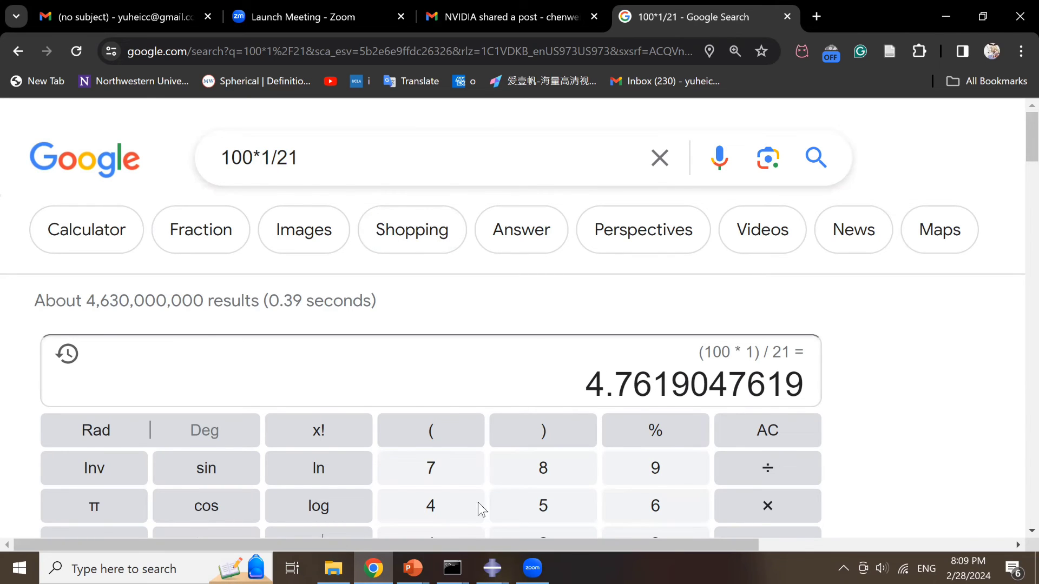
- Return to Abaqus/CAE and examine the CF3 component of model2's Load-1 in the Load module
key(alt+Tab)
click(382, 166)
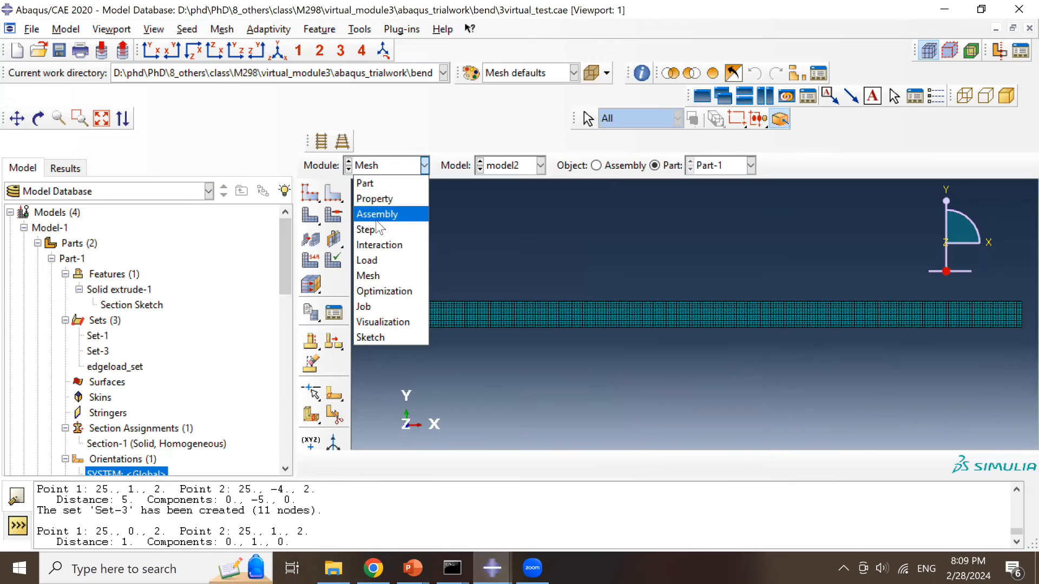
click(367, 260)
click(369, 276)
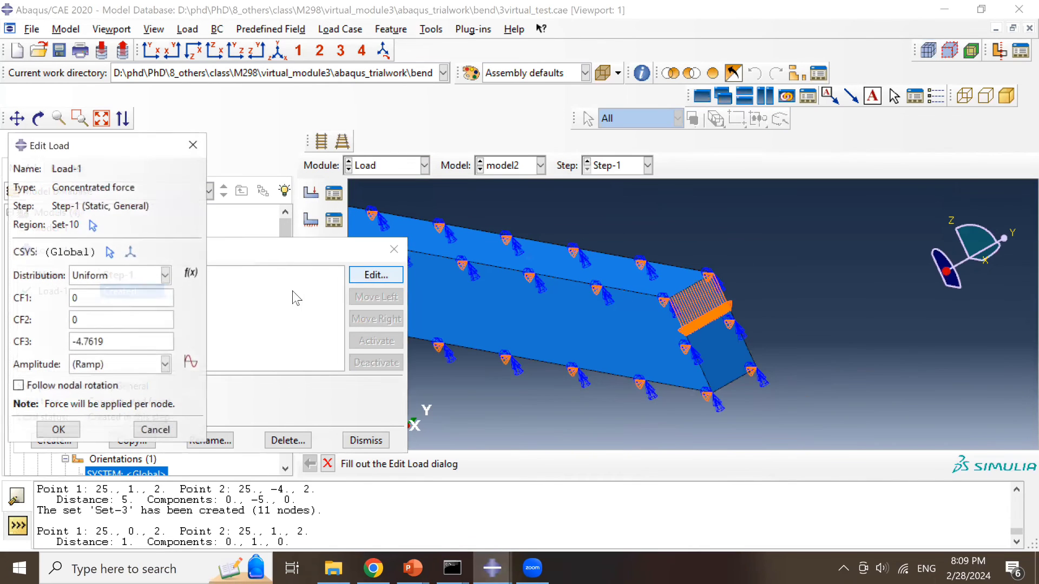
triple_click(76, 349)
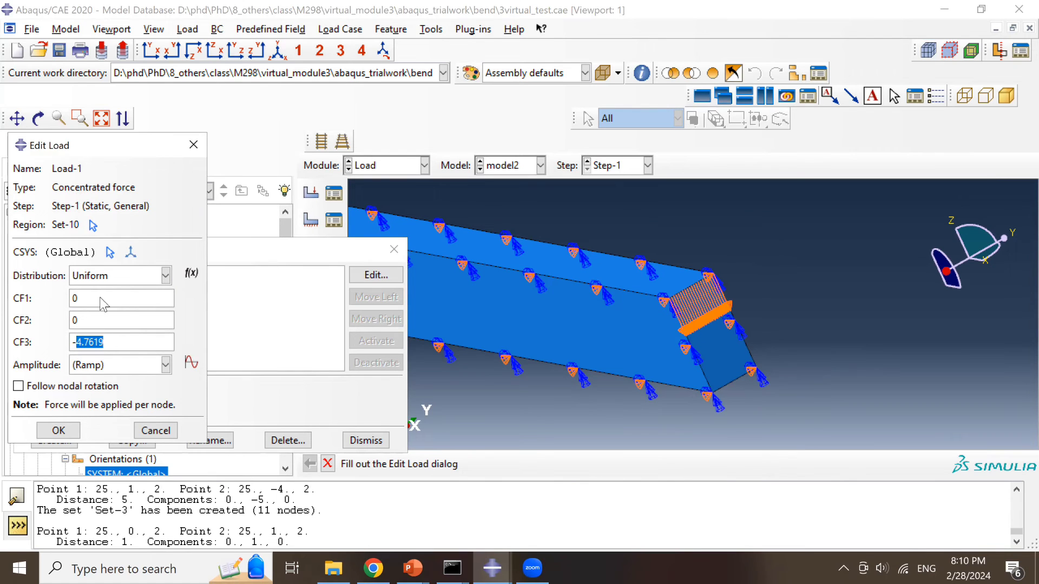
click(193, 145)
click(395, 250)
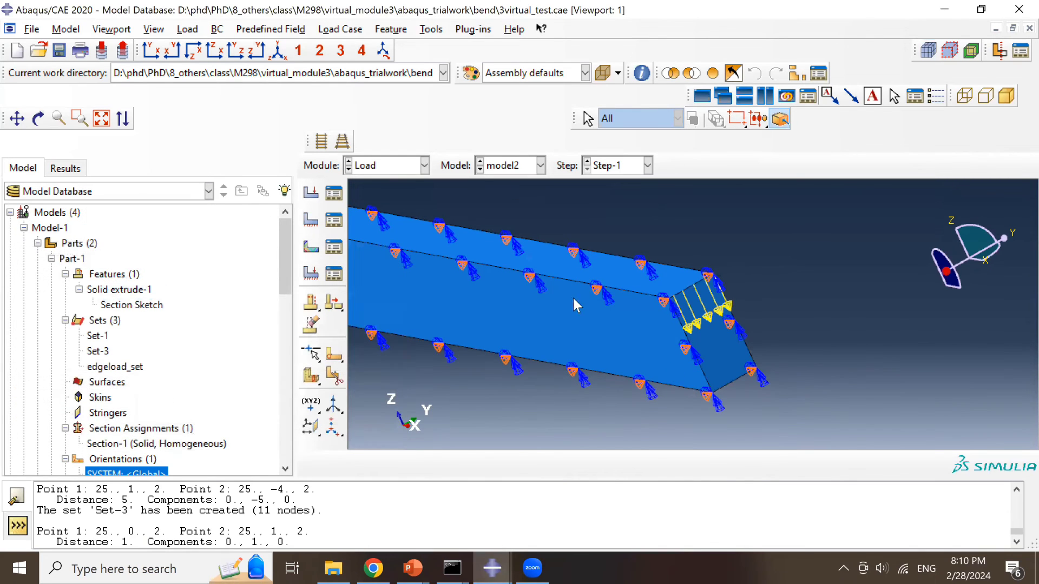
- Switch to the Job module and open the results of job test3_2
click(399, 166)
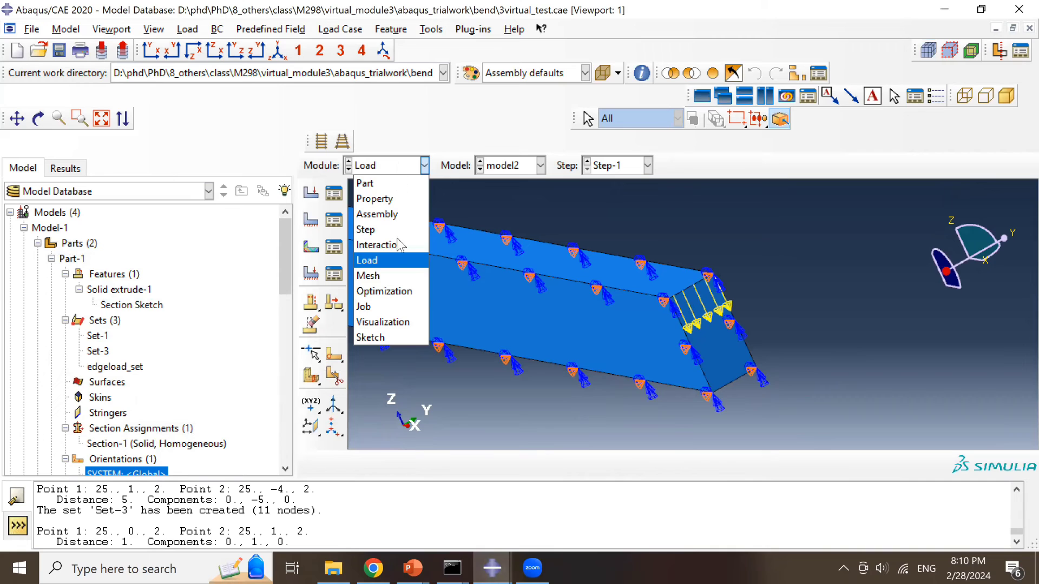
click(373, 307)
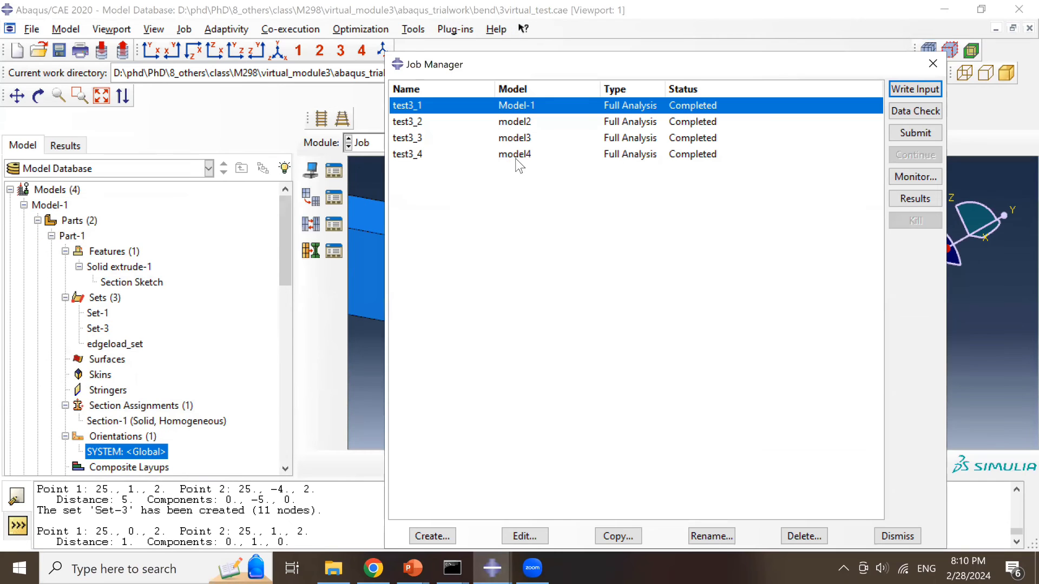
click(474, 123)
click(913, 199)
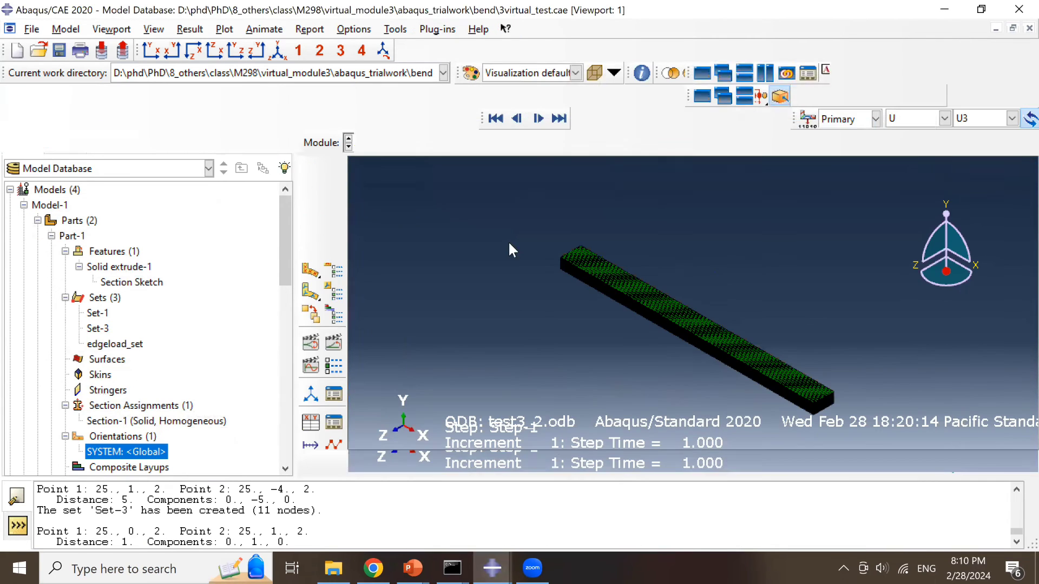
- Plot the contours on the deformed shape of test3_2 for displacement U, component U3
click(311, 268)
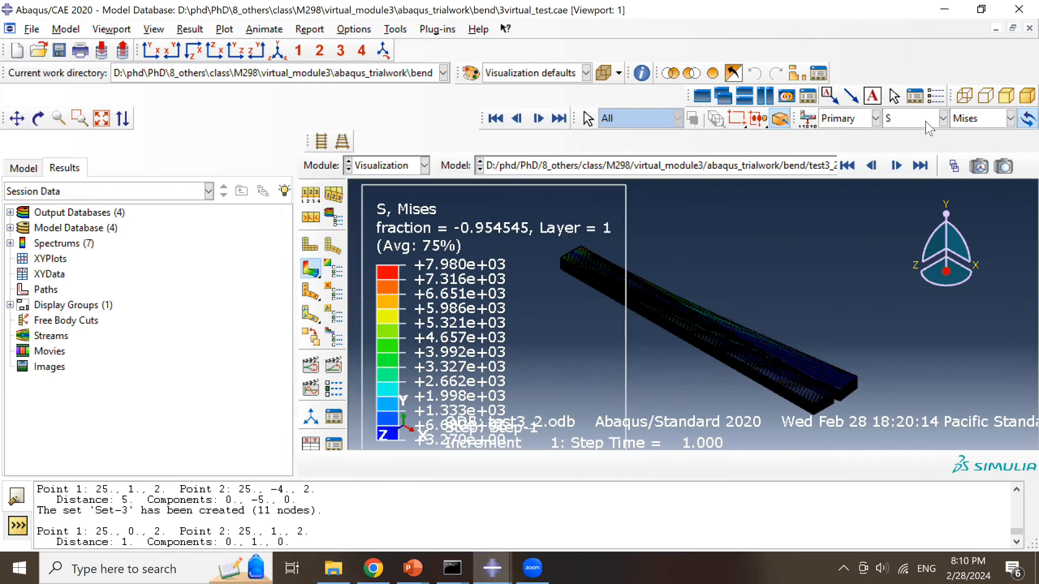
click(942, 118)
click(888, 199)
click(1009, 118)
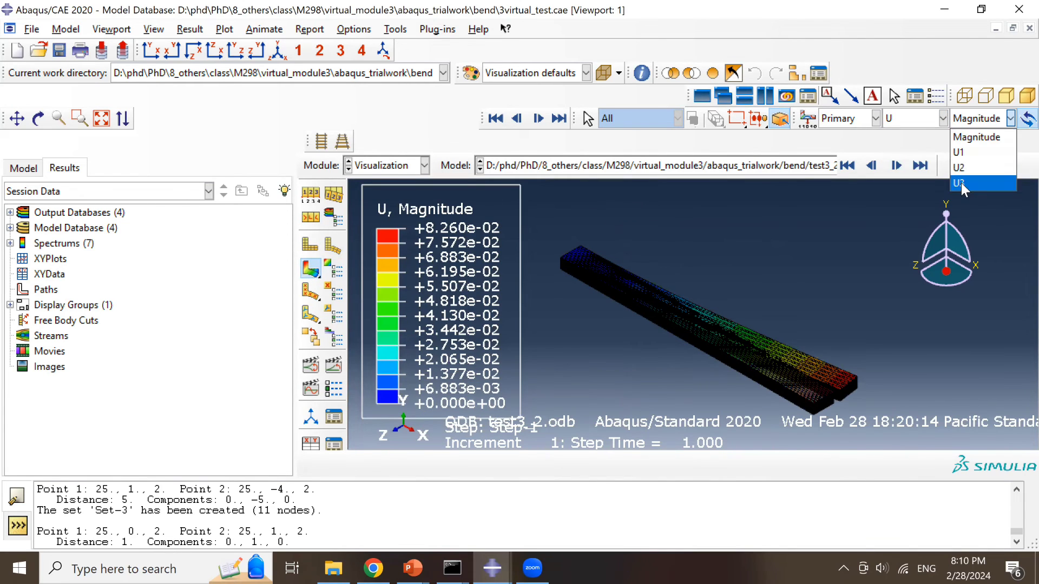
click(965, 181)
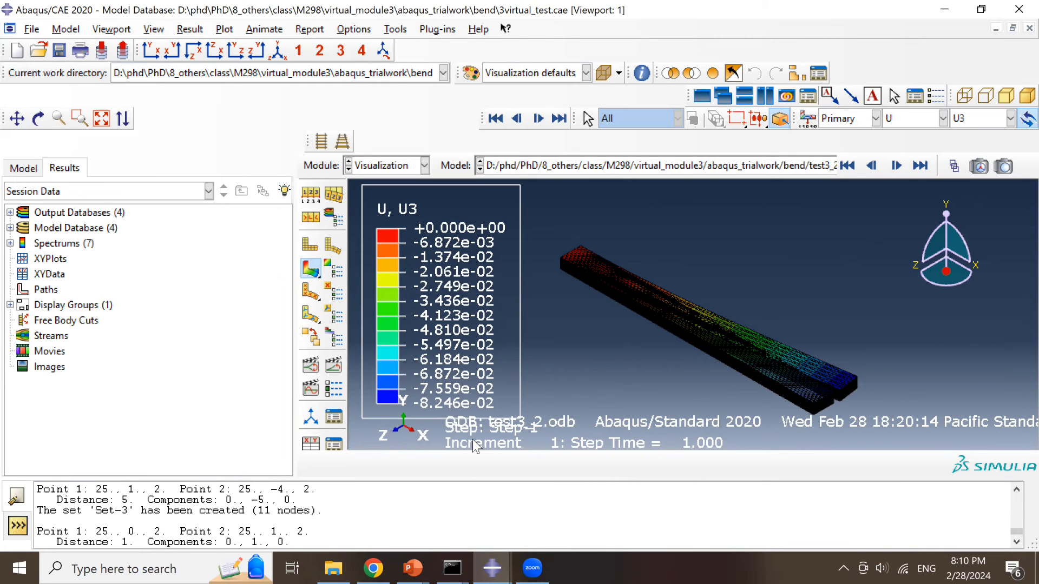
- Switch to PowerPoint and add a minus sign to Model 2's deflection on the Bending slide, making it -8.246e-2
click(414, 567)
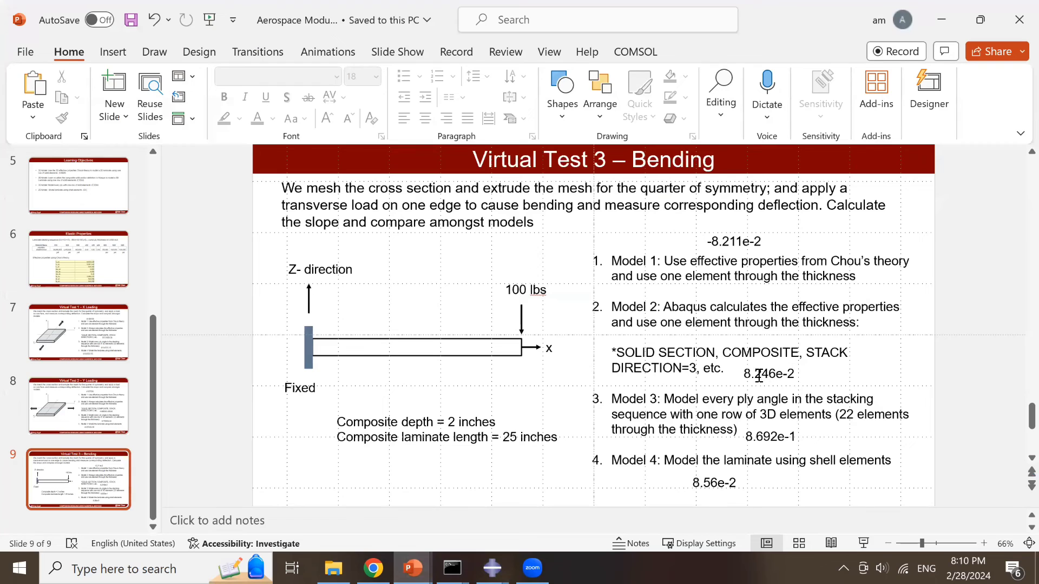
click(756, 371)
text(-)
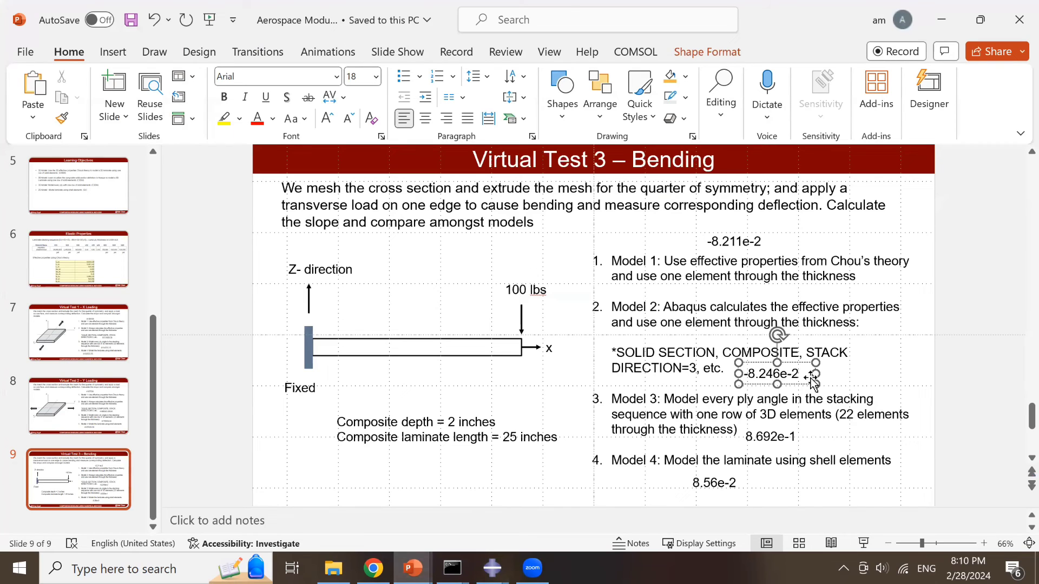
click(895, 370)
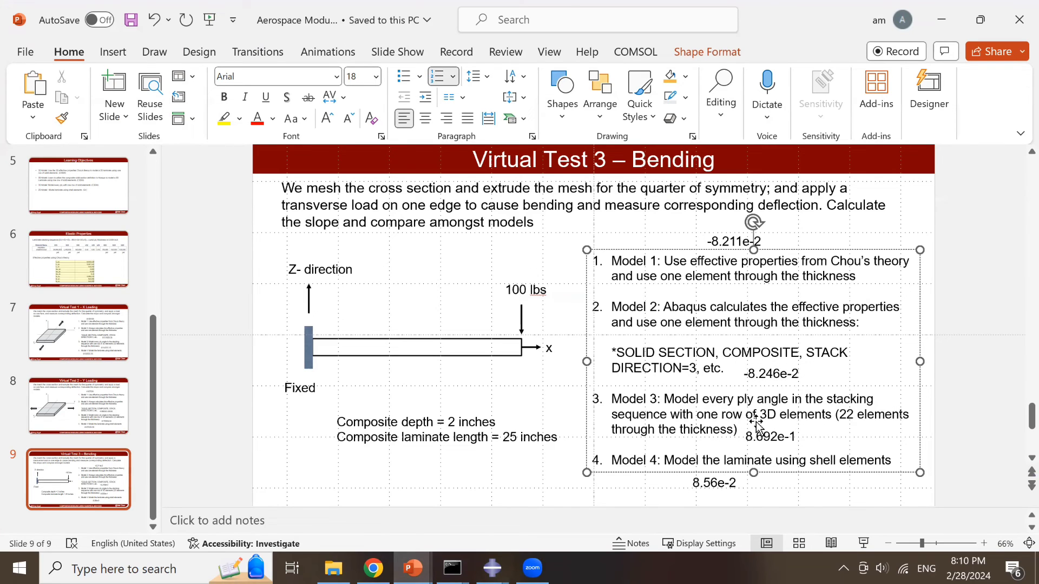
- Return to Abaqus/CAE, display model3's Part-1 in the Part module and examine the ply layers at the beam's end
key(alt+Tab)
click(374, 168)
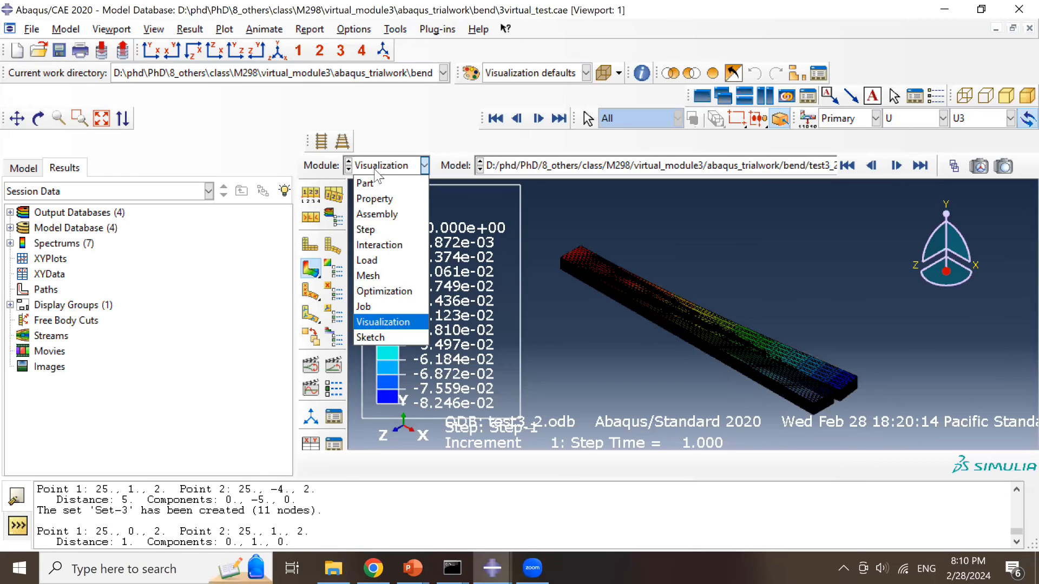
click(375, 182)
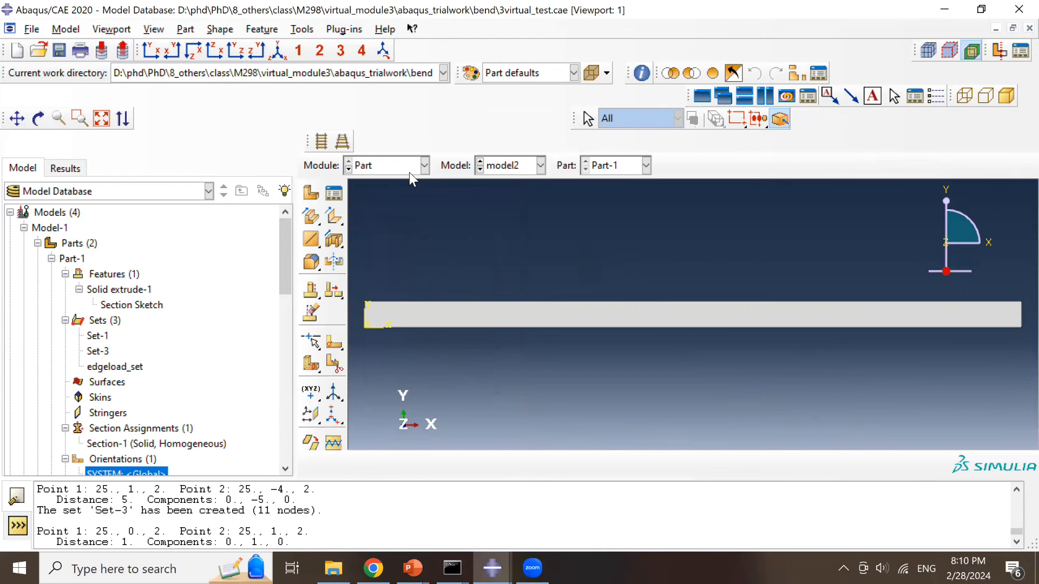
click(541, 165)
click(506, 210)
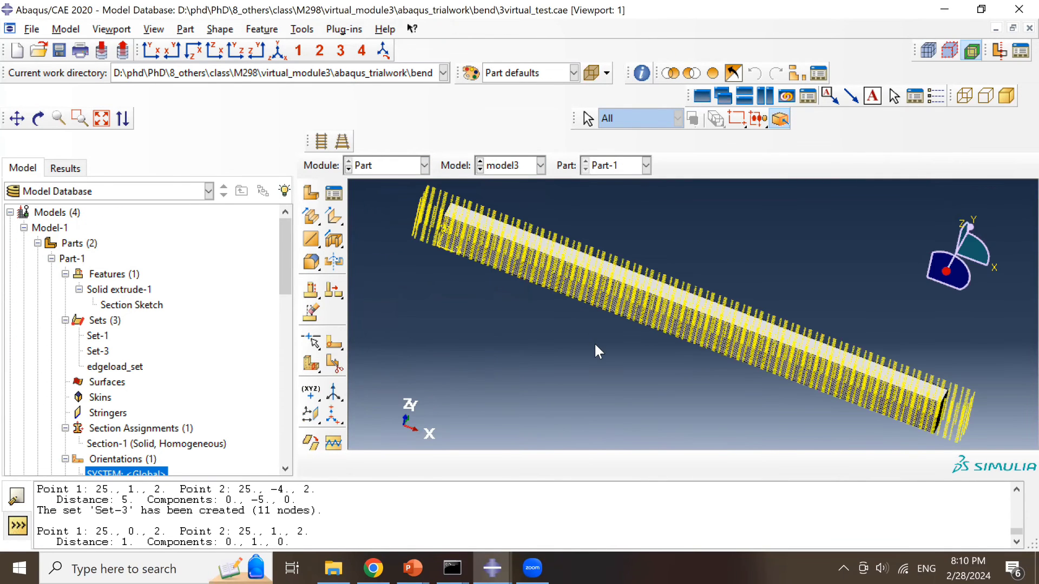
scroll(866, 364, up, 5)
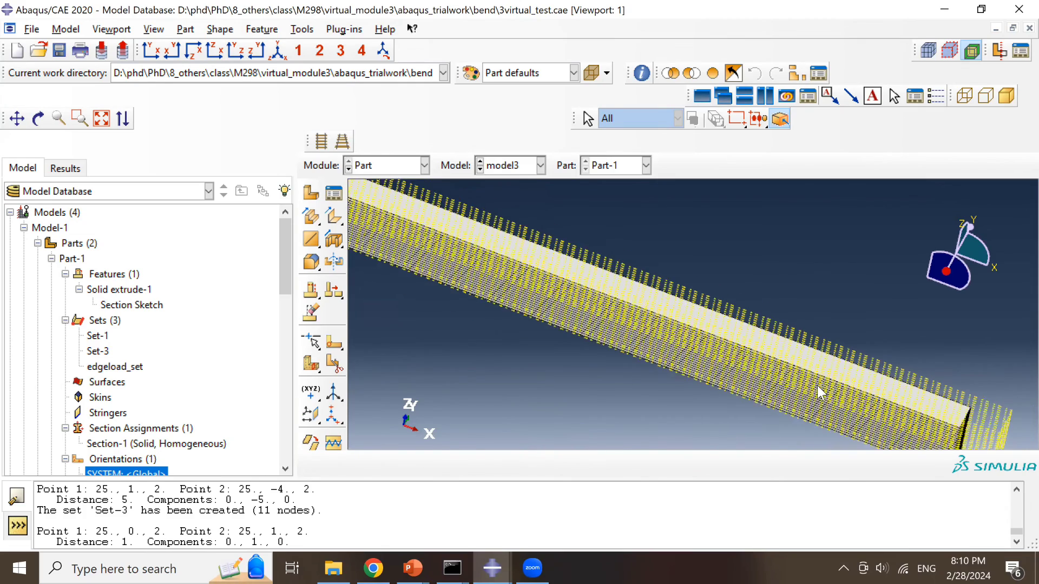
scroll(820, 392, down, 3)
ctrl+alt+drag(800, 366, 719, 352)
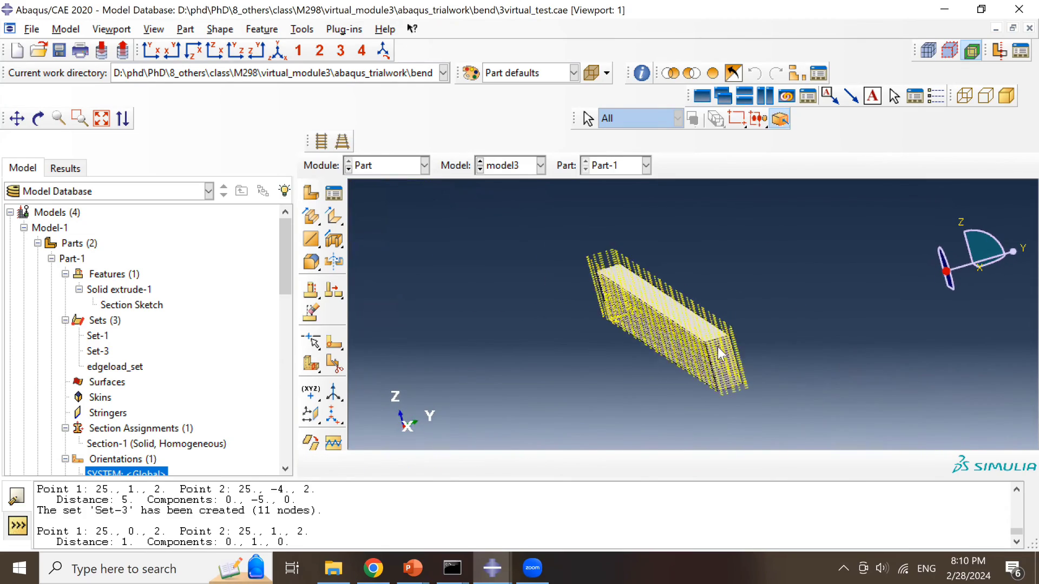
scroll(714, 349, up, 6)
ctrl+alt+middle_drag(716, 359, 649, 278)
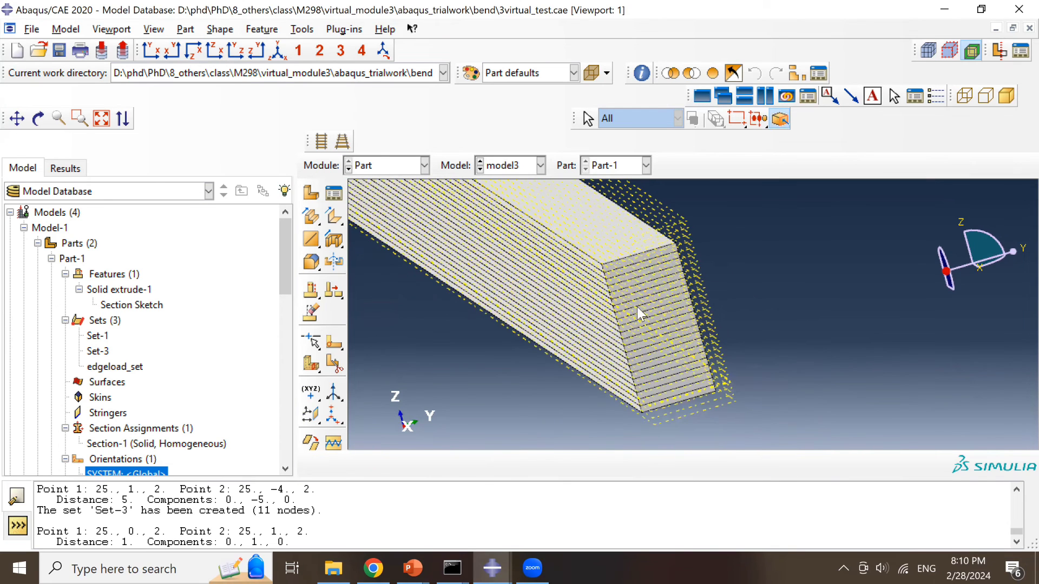
- Open CompositeLayup-3 of model3 in the Property module and review the materials and rotation angles in its ply table
click(376, 166)
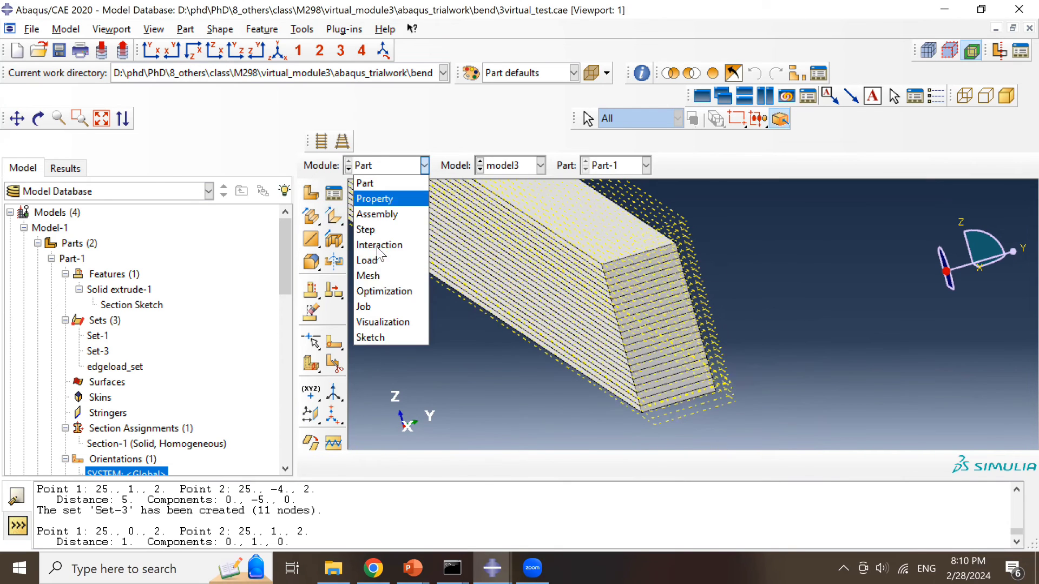
click(376, 199)
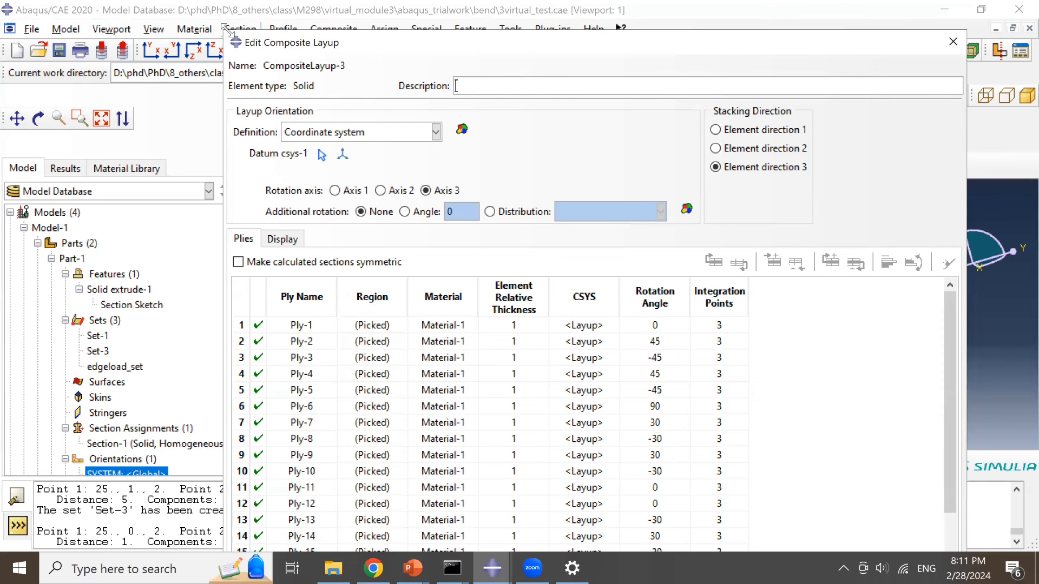
drag(223, 31, 377, 177)
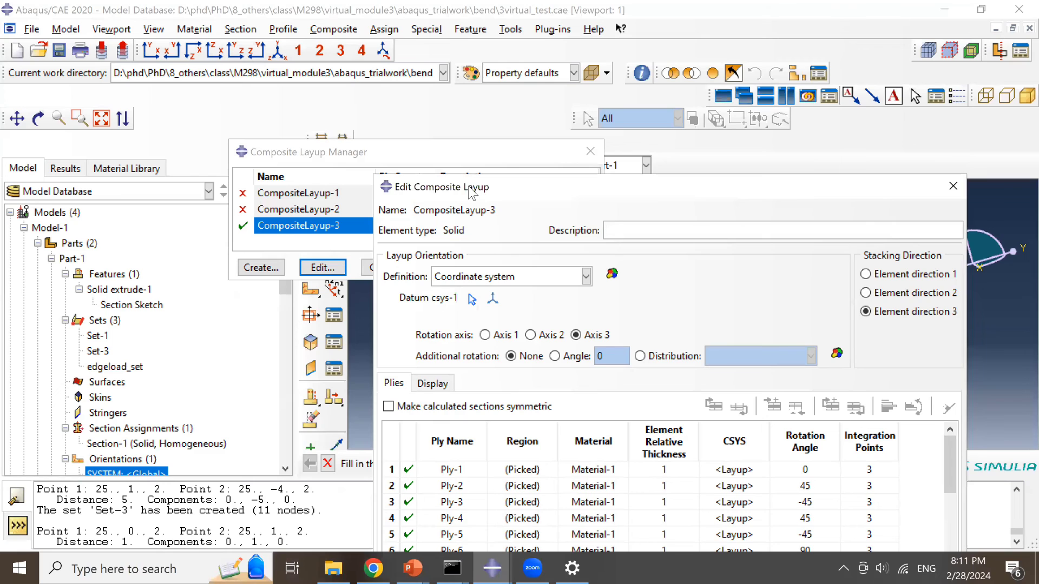
drag(472, 193, 350, 37)
scroll(368, 423, down, 5)
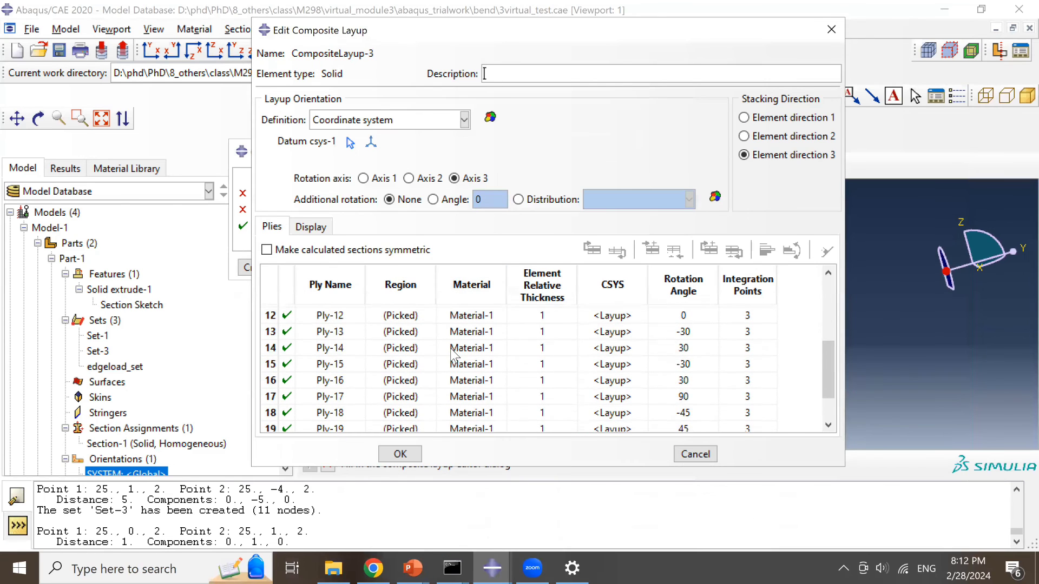
- Compare CompositeLayup-3's ply table with the layers shown on the beam, and close the layup without saving changes
click(385, 411)
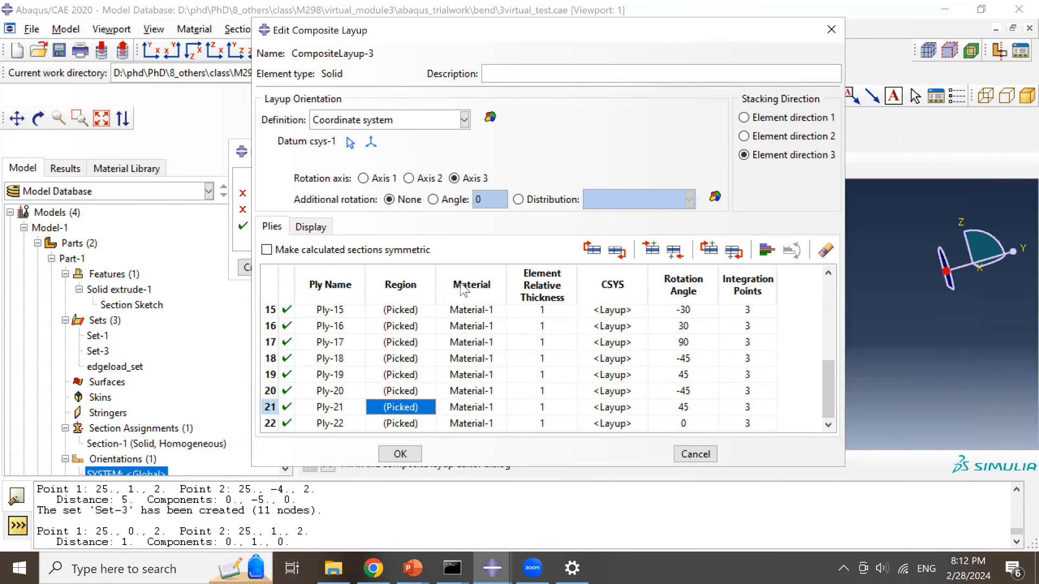
drag(454, 35, 206, 40)
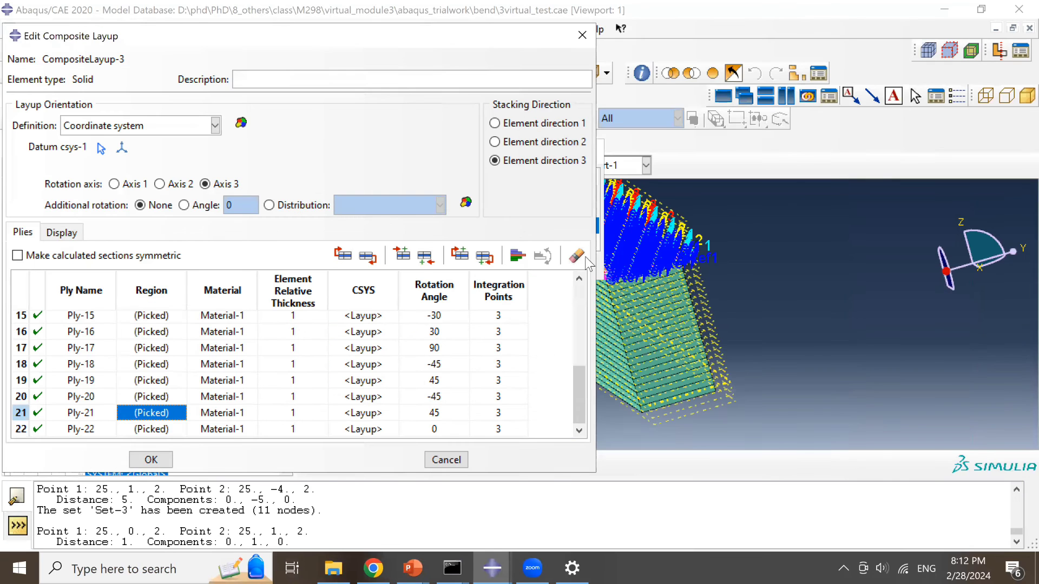
scroll(681, 253, down, 6)
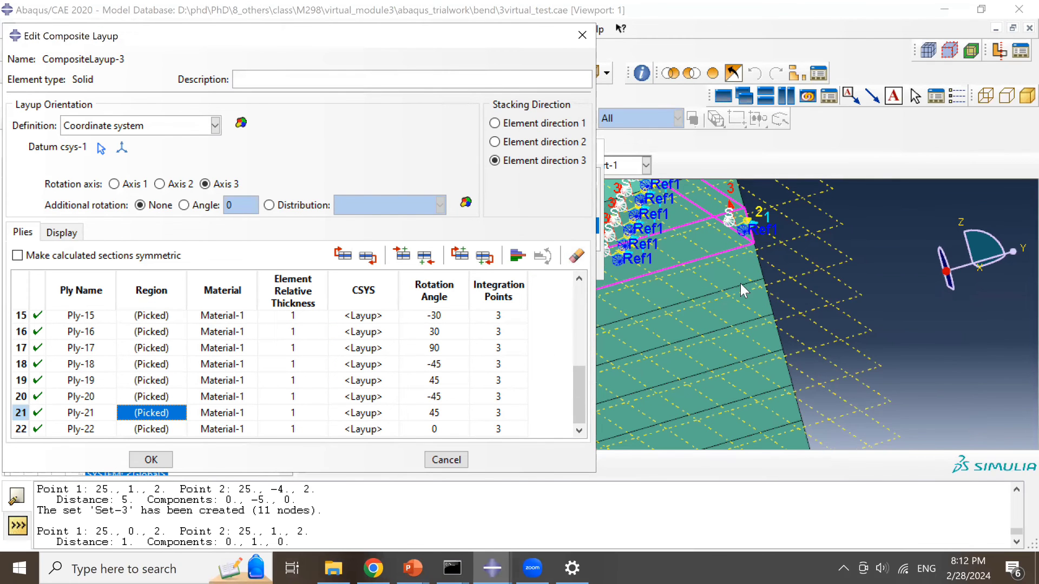
scroll(610, 329, up, 5)
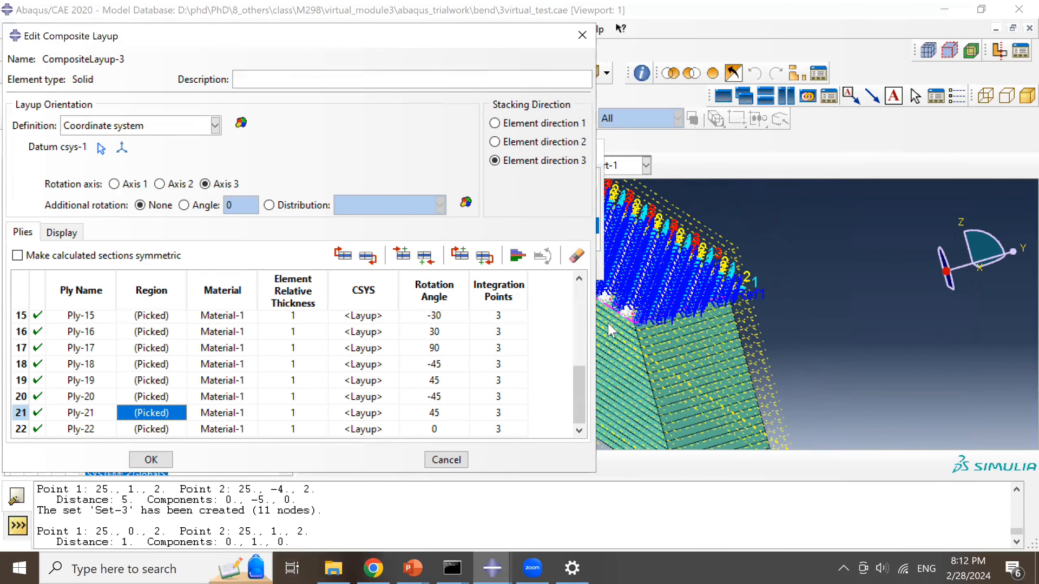
scroll(344, 374, up, 5)
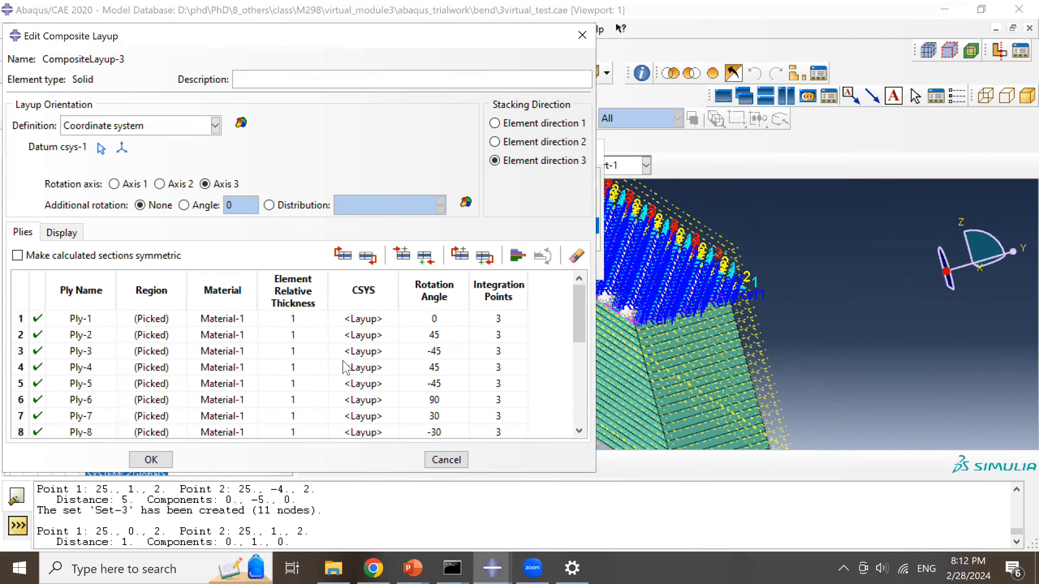
scroll(344, 373, down, 4)
click(582, 35)
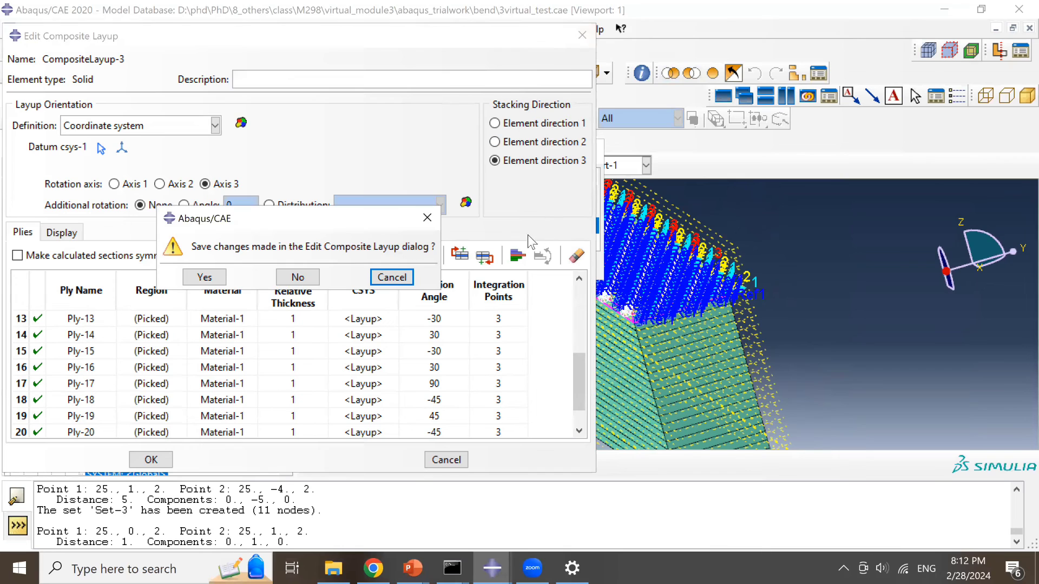
click(298, 277)
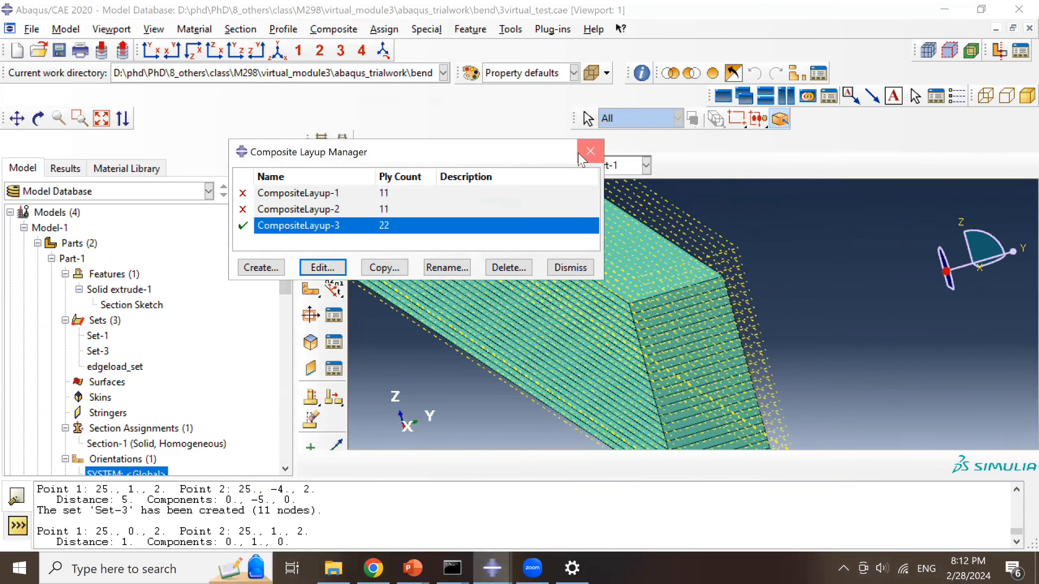
click(590, 152)
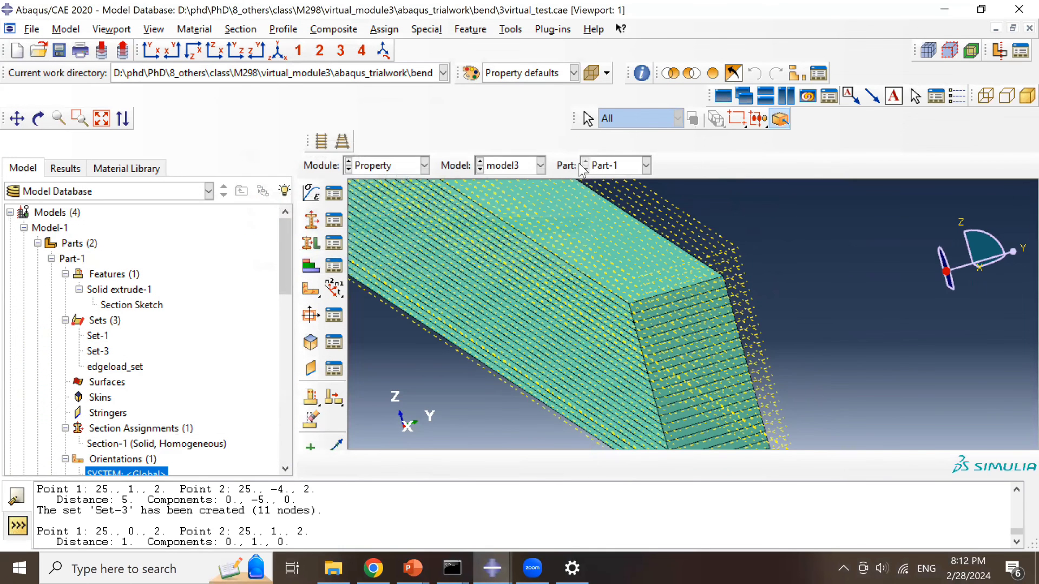
- Open the results of job test3_3 from the Job module and plot displacement U, component U3
click(381, 168)
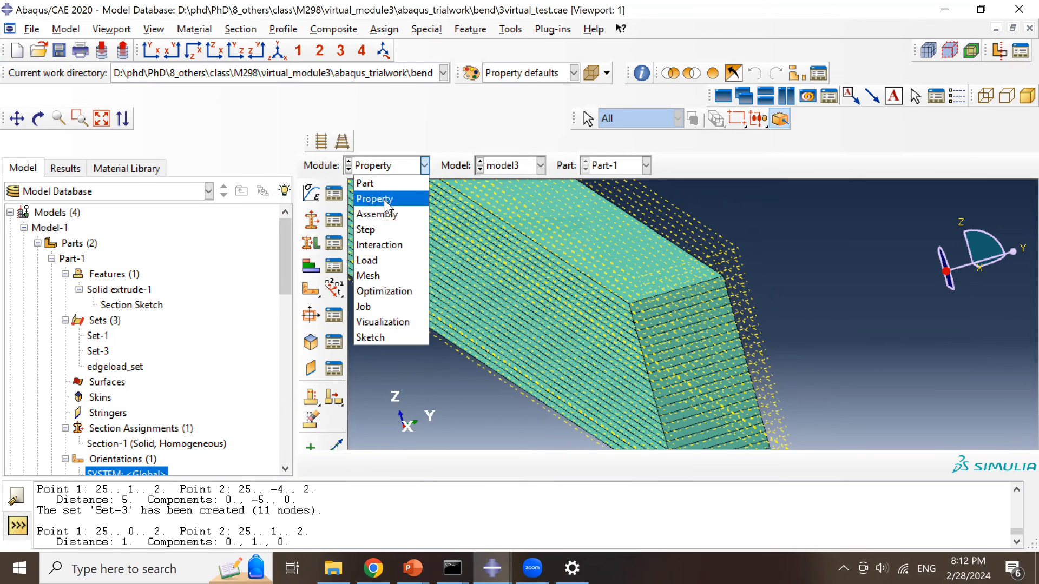
click(376, 307)
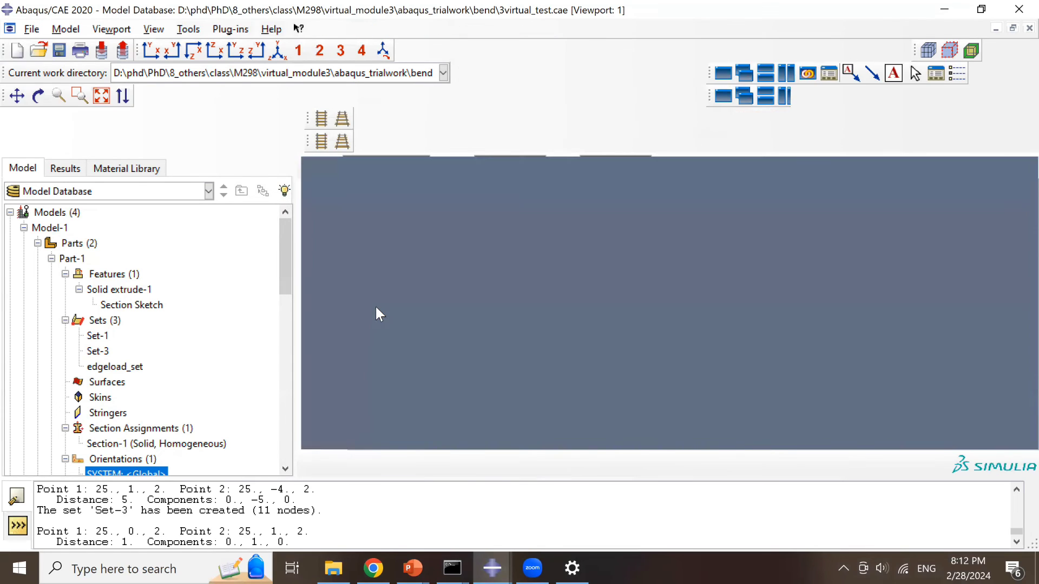
click(484, 139)
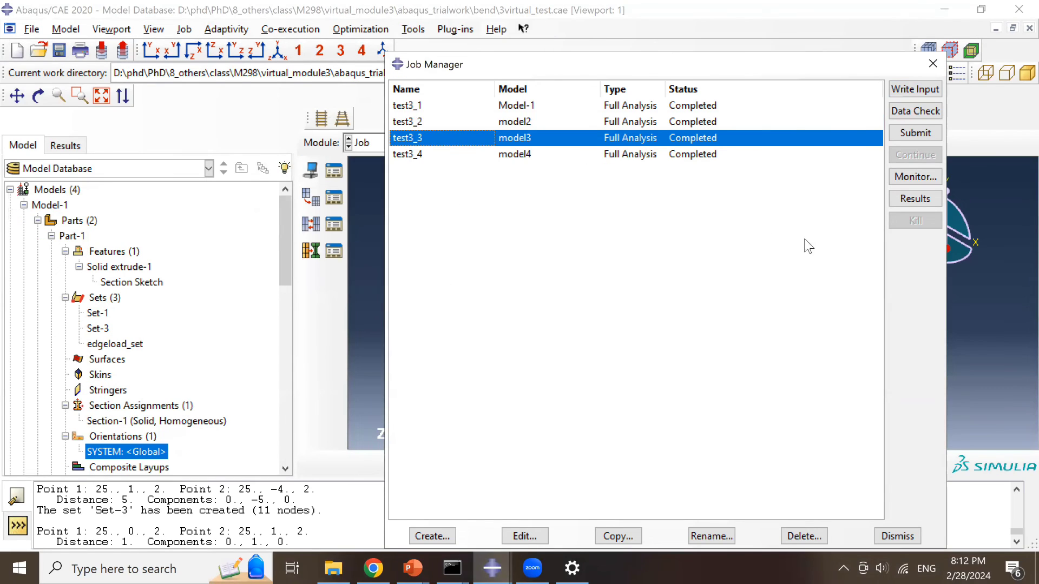
click(902, 204)
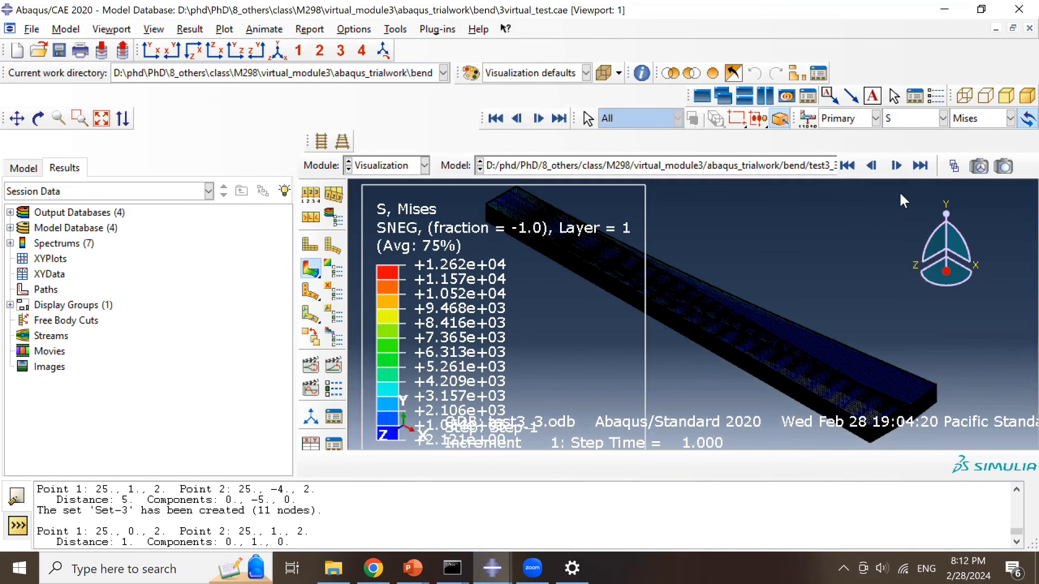
click(943, 118)
click(915, 198)
click(1009, 118)
click(966, 185)
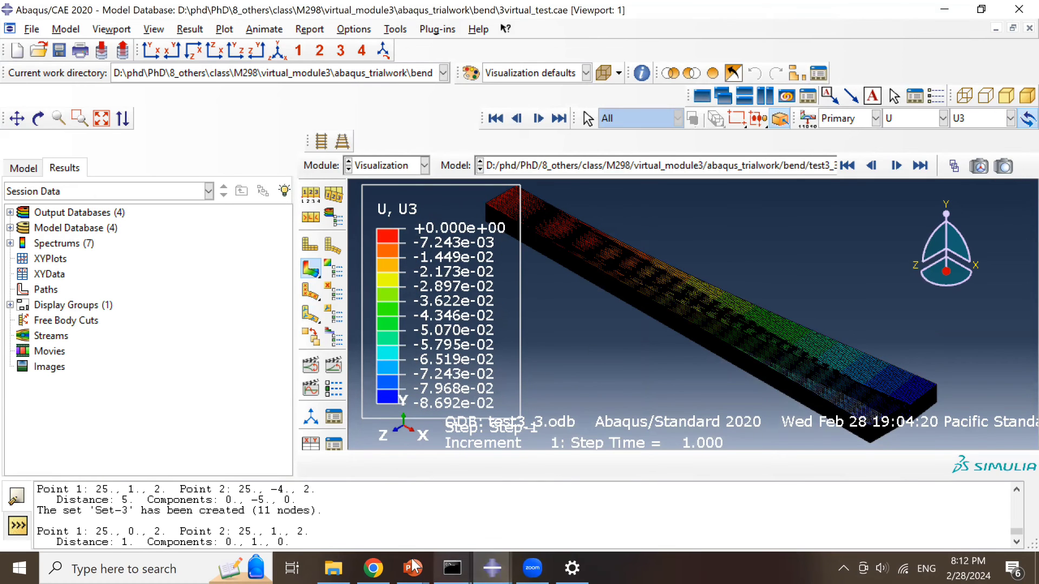
- Switch to PowerPoint, correct Model 3's deflection on the Bending slide to -8.692e-2, and shift Model 4's 8.56e-2 label slightly to the right
mouse_move(412, 568)
click(549, 516)
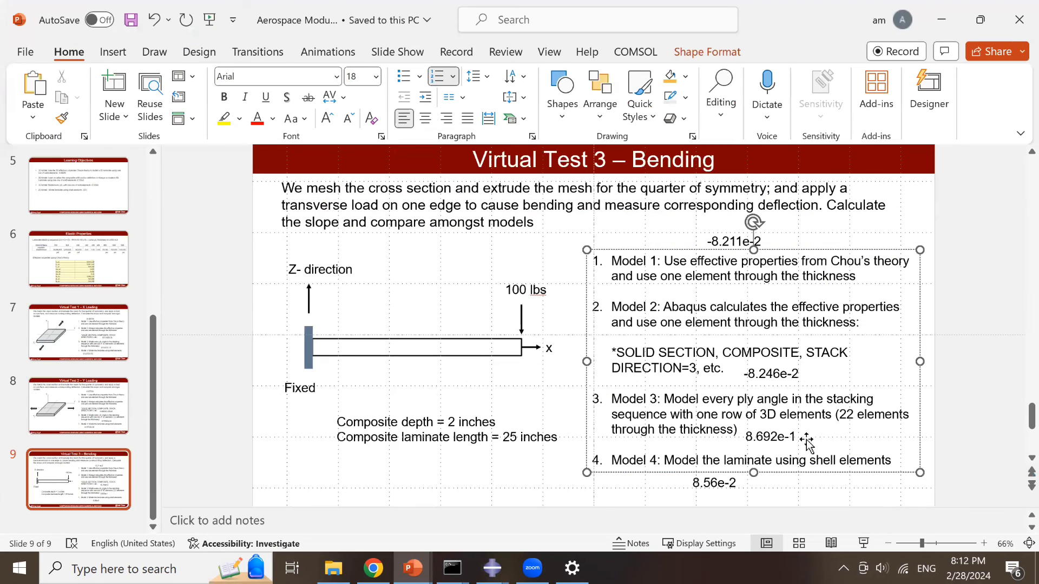
click(749, 438)
text(-)
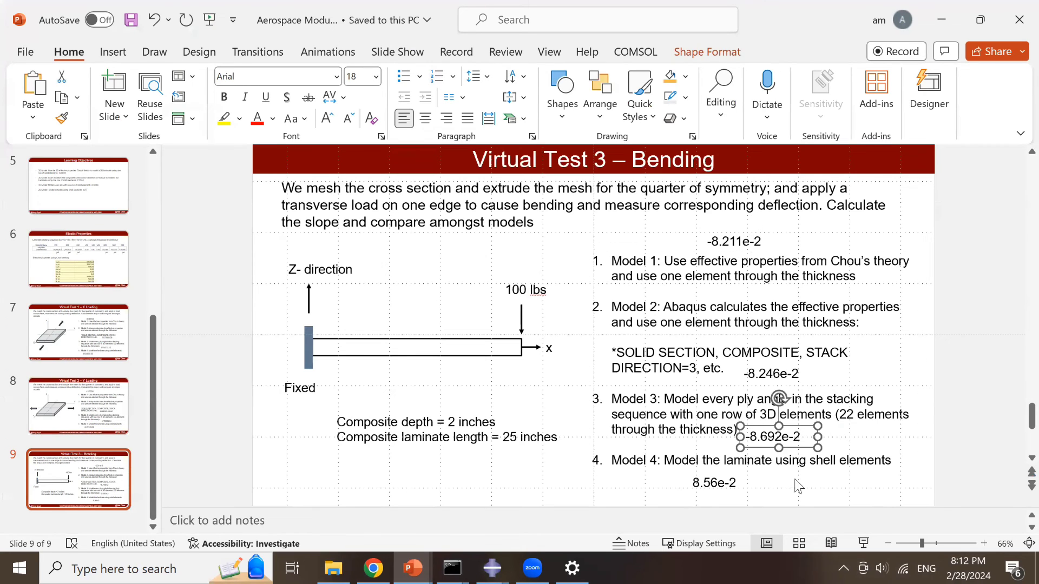
click(809, 493)
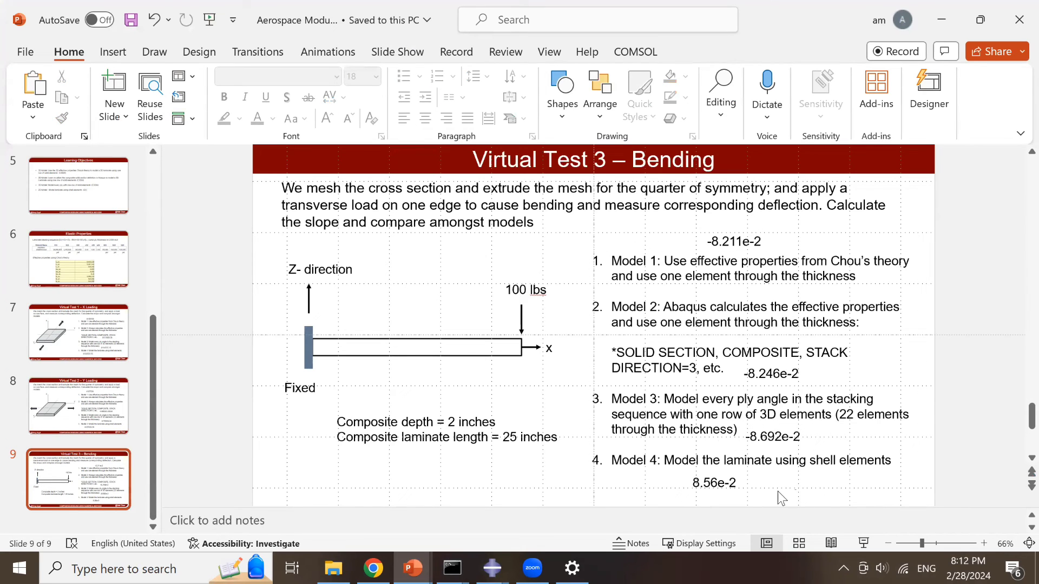
click(779, 493)
drag(779, 496, 800, 499)
click(836, 493)
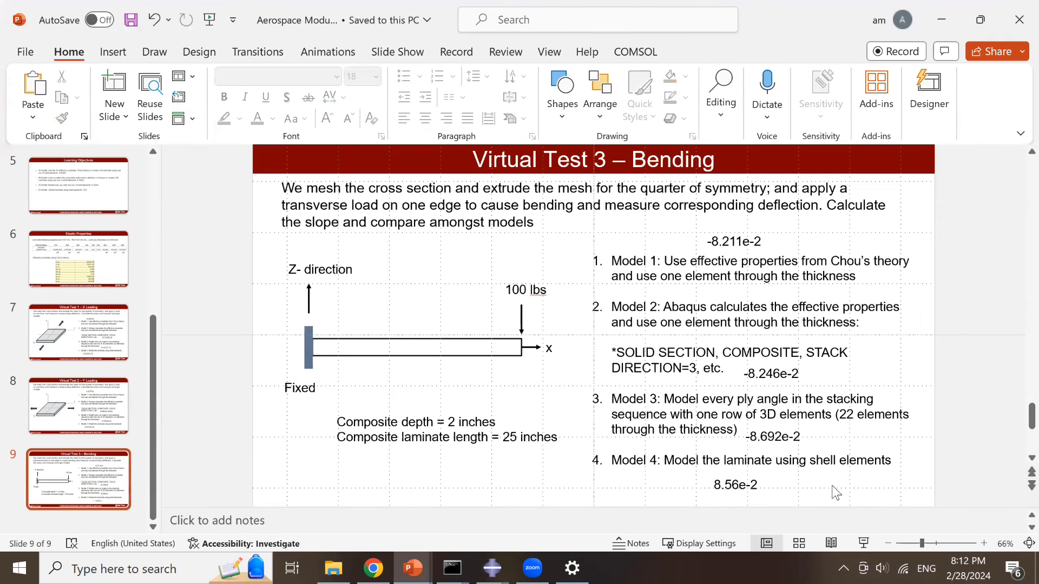
- Return to Abaqus/CAE and display model4's shell part, Part-2, in the Part module
key(alt+Tab)
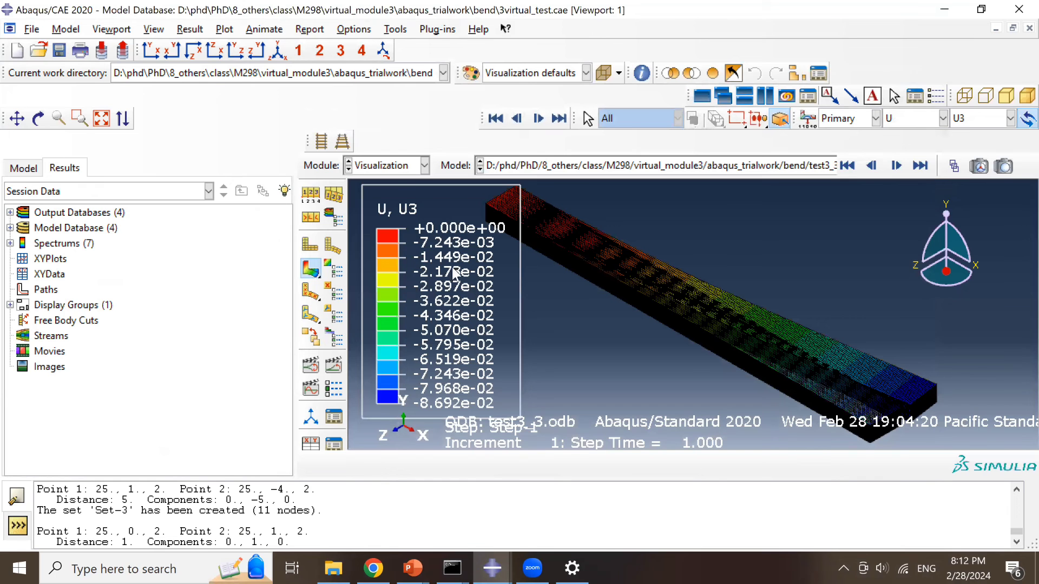
click(394, 168)
click(381, 184)
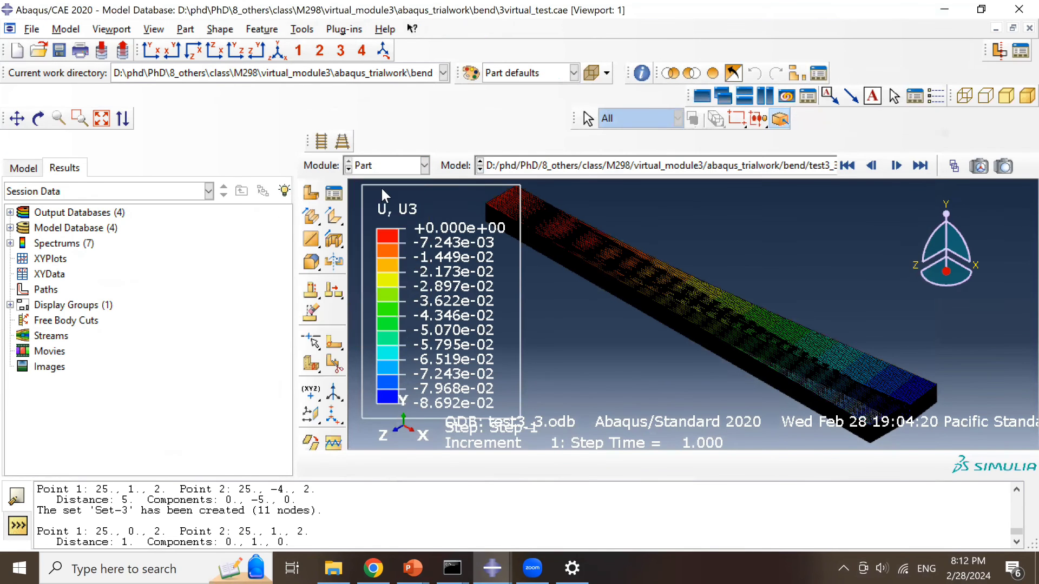
click(541, 165)
click(503, 230)
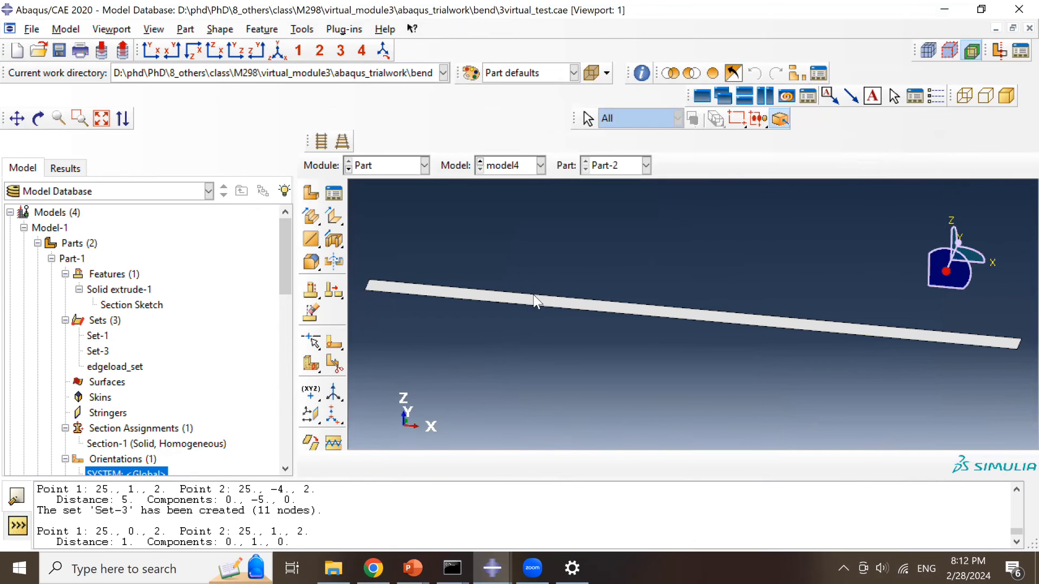
scroll(507, 351, down, 2)
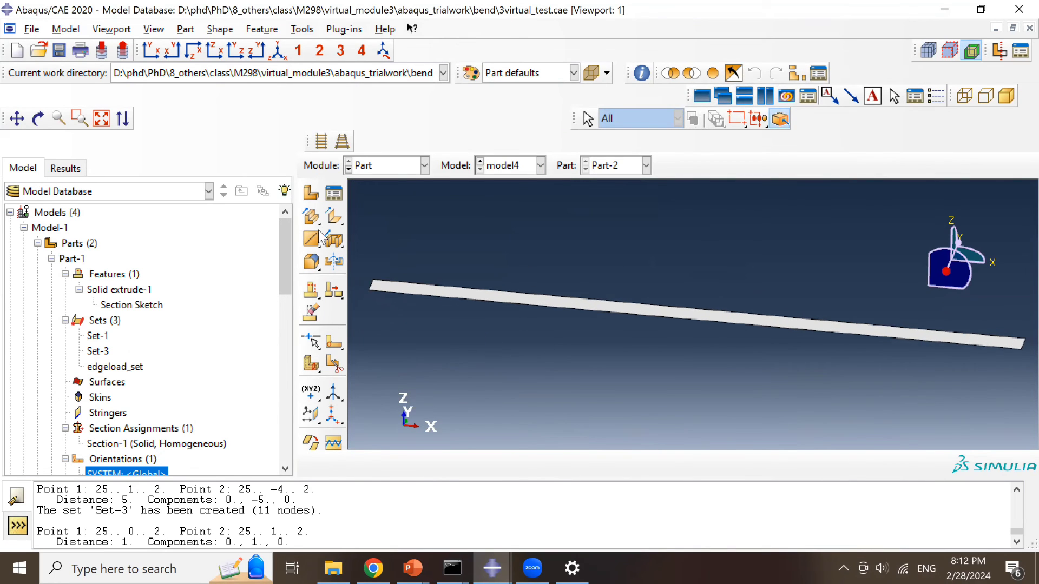
- Select a planar shell base feature for a new 3D deformable part, and discard the part without creating it
click(312, 192)
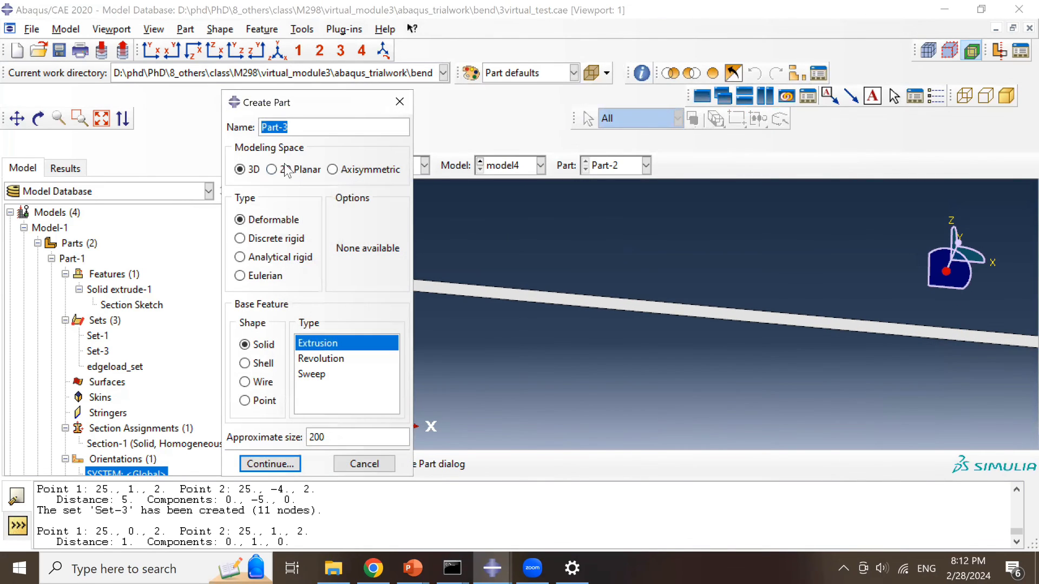
click(257, 365)
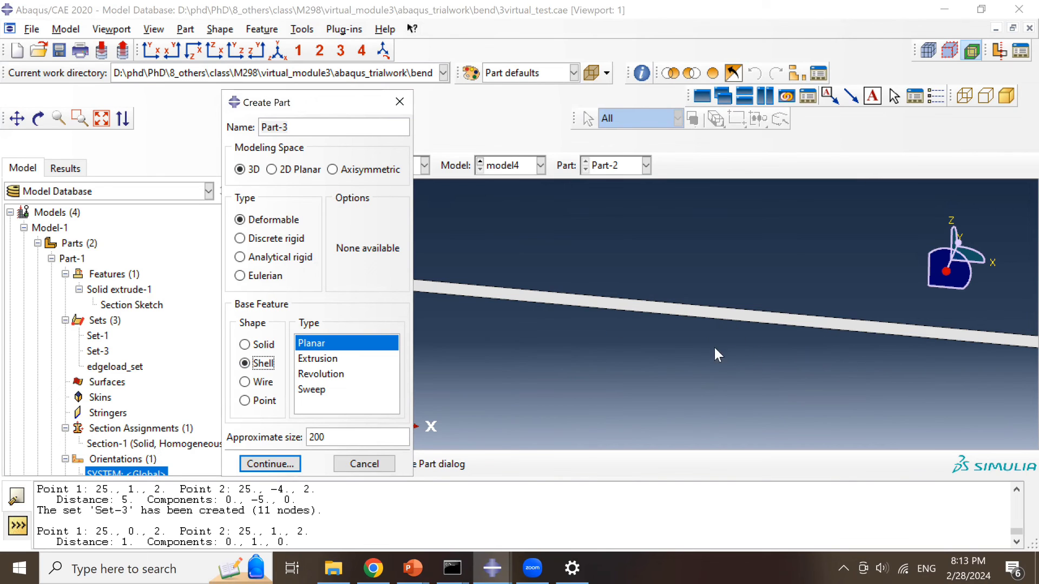
click(399, 102)
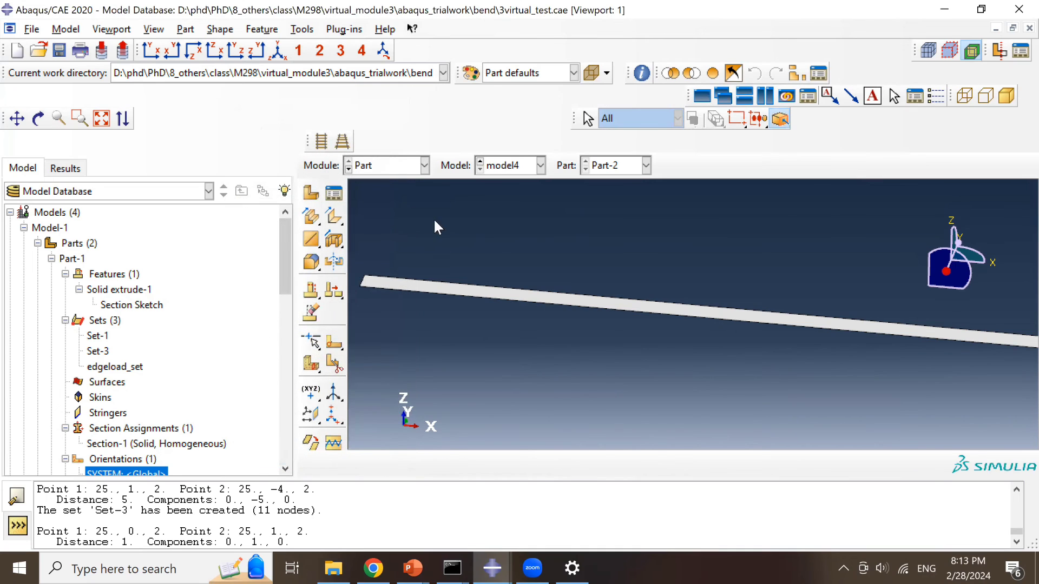
- Review the ply table of model4's CompositeLayup-2 in the Property module, and activate CompositeLayup-1 in place of CompositeLayup-2
click(390, 172)
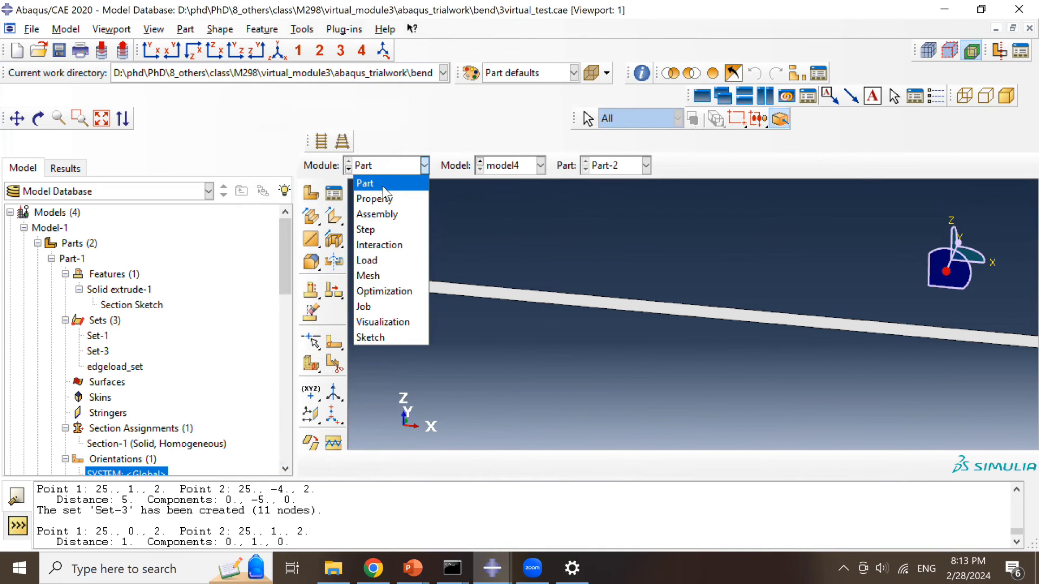
click(387, 198)
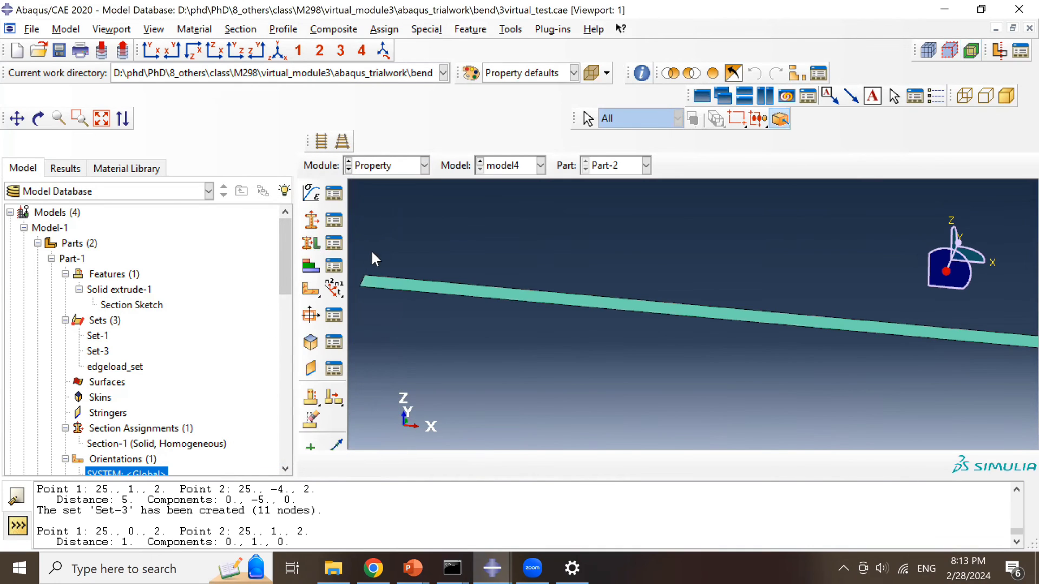
click(334, 266)
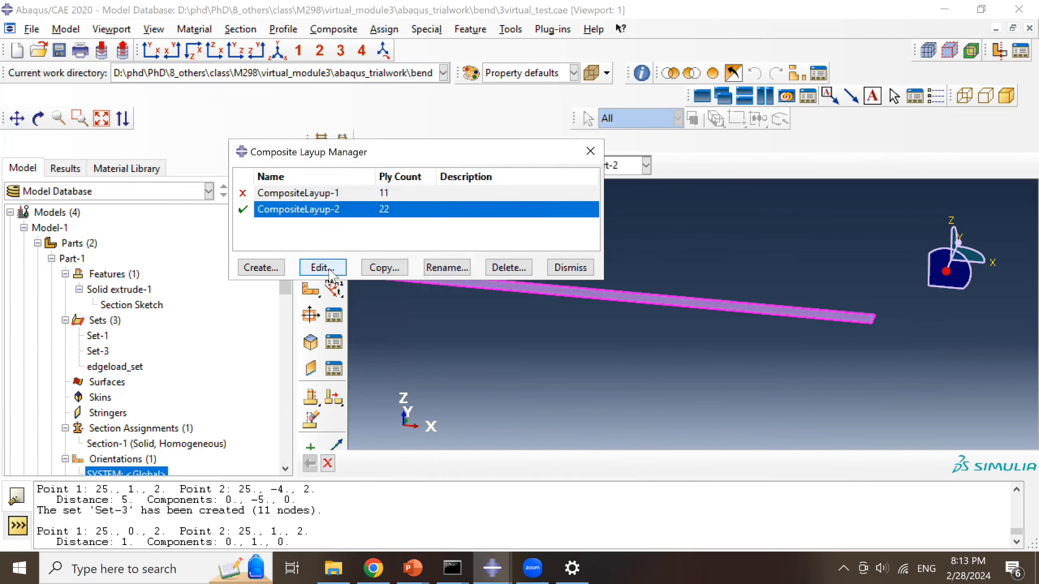
click(327, 268)
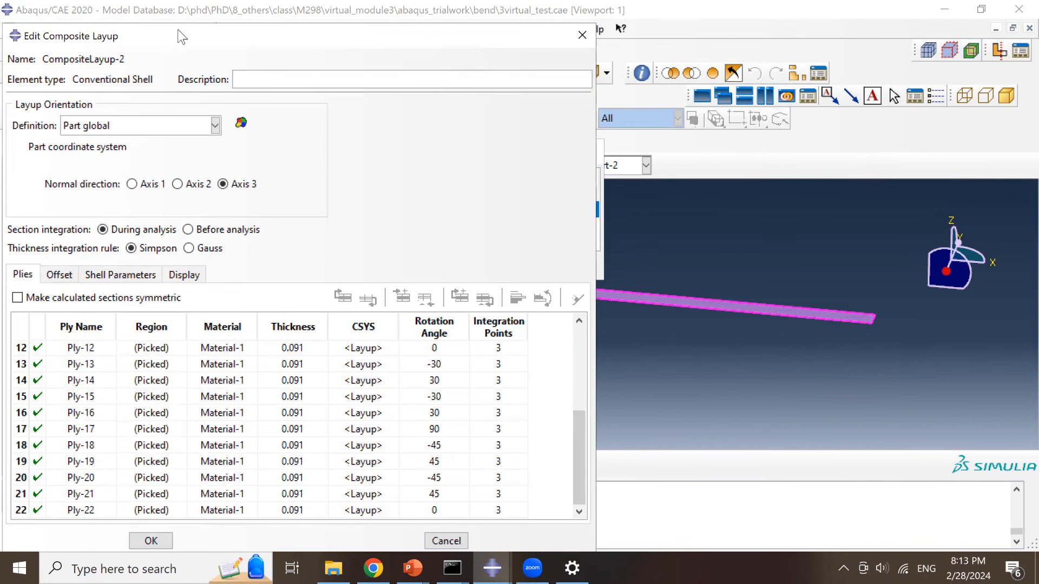
click(179, 23)
drag(139, 38, 389, 49)
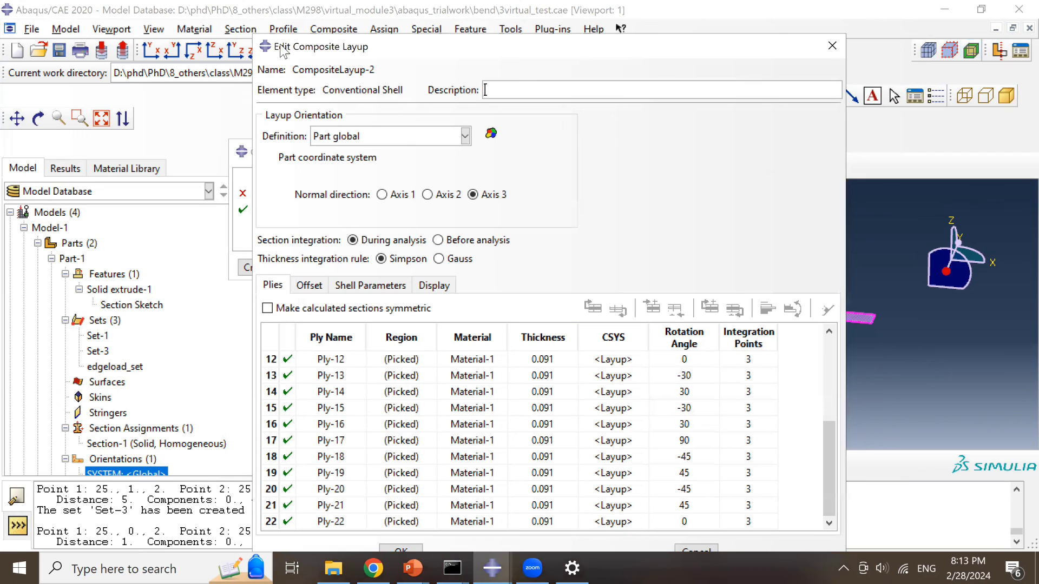
drag(250, 34, 294, 36)
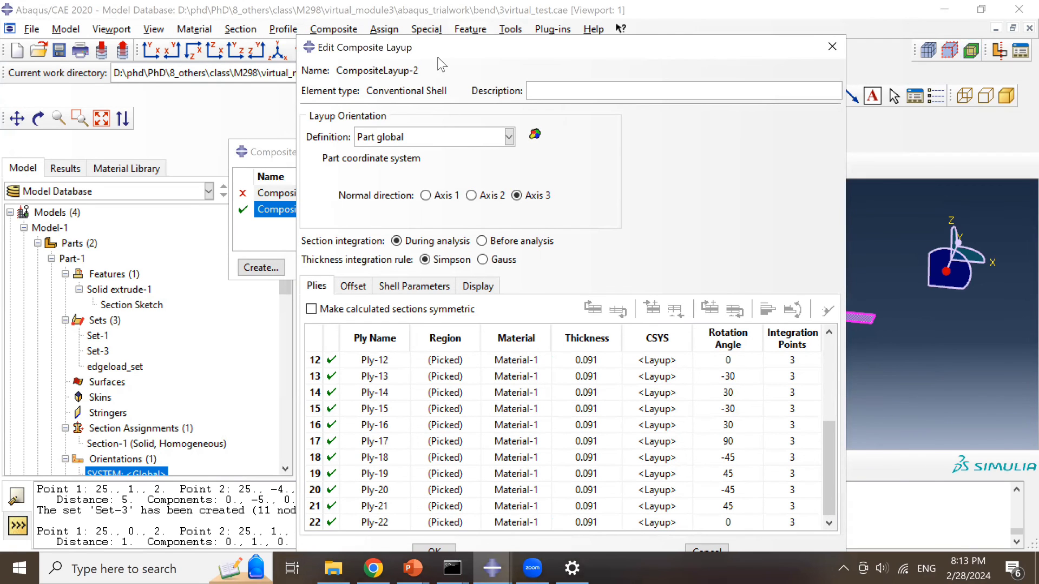
drag(524, 43, 323, 18)
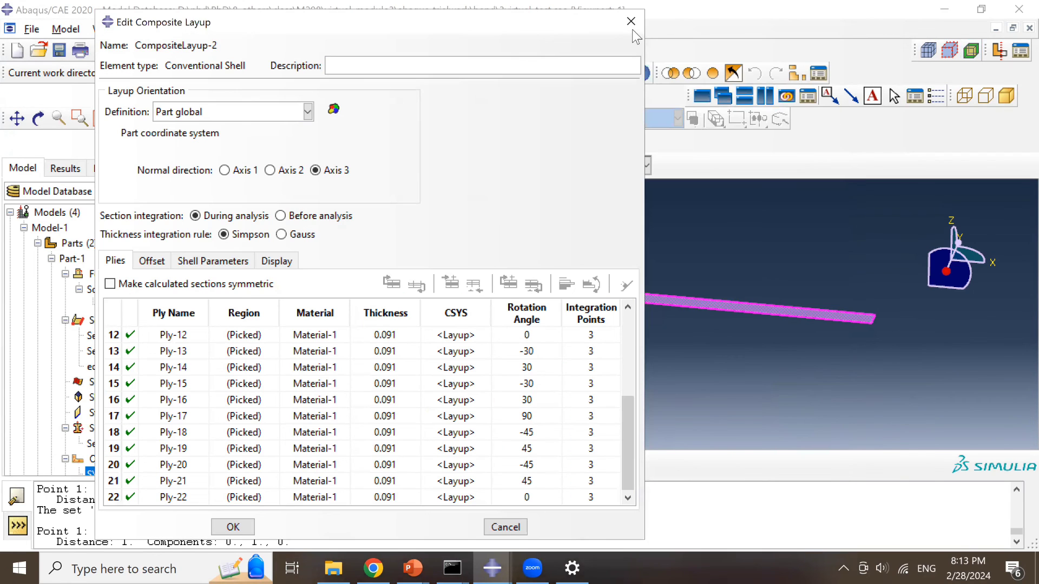
click(630, 23)
click(368, 304)
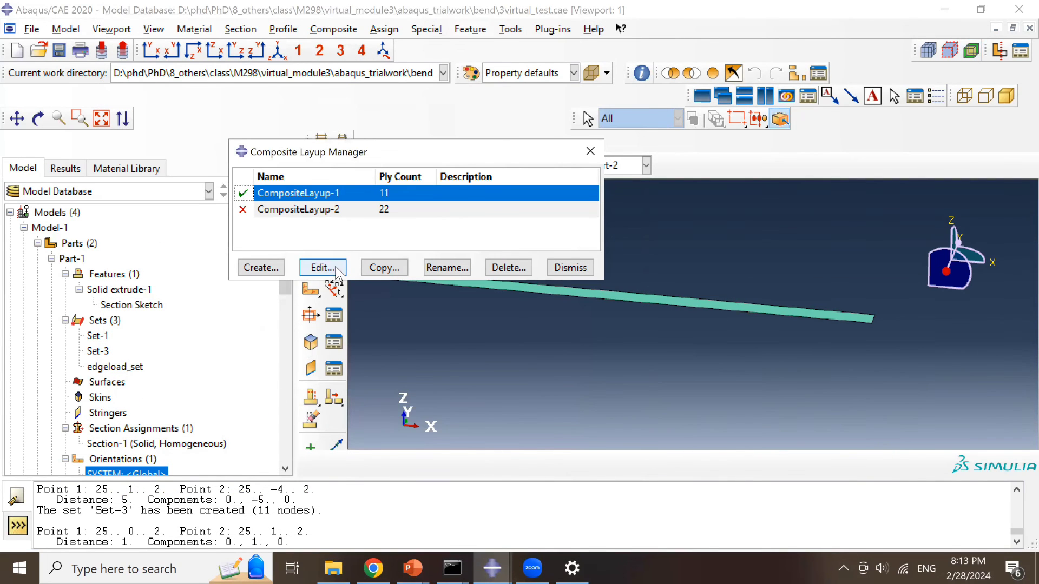
- Start a new conventional shell composite layup with an initial ply count of 11, and cancel it without creating it
click(271, 271)
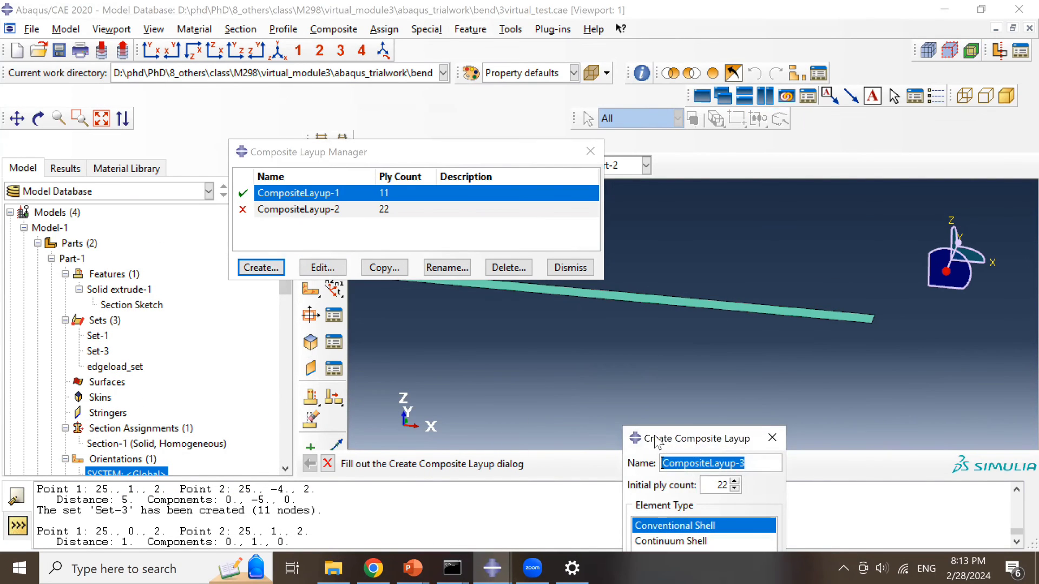
drag(661, 445, 182, 234)
click(203, 374)
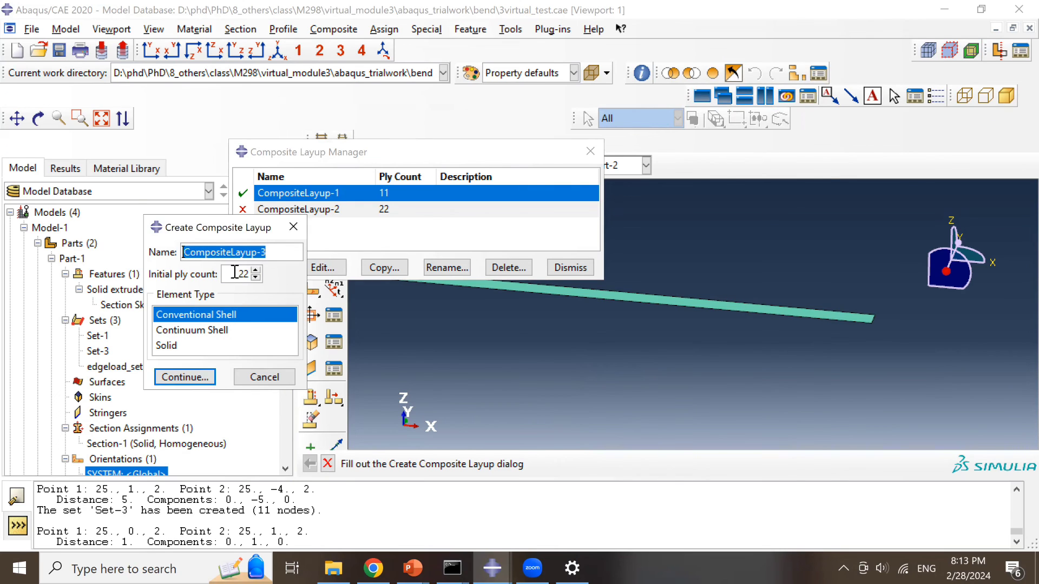
double_click(242, 273)
text(11)
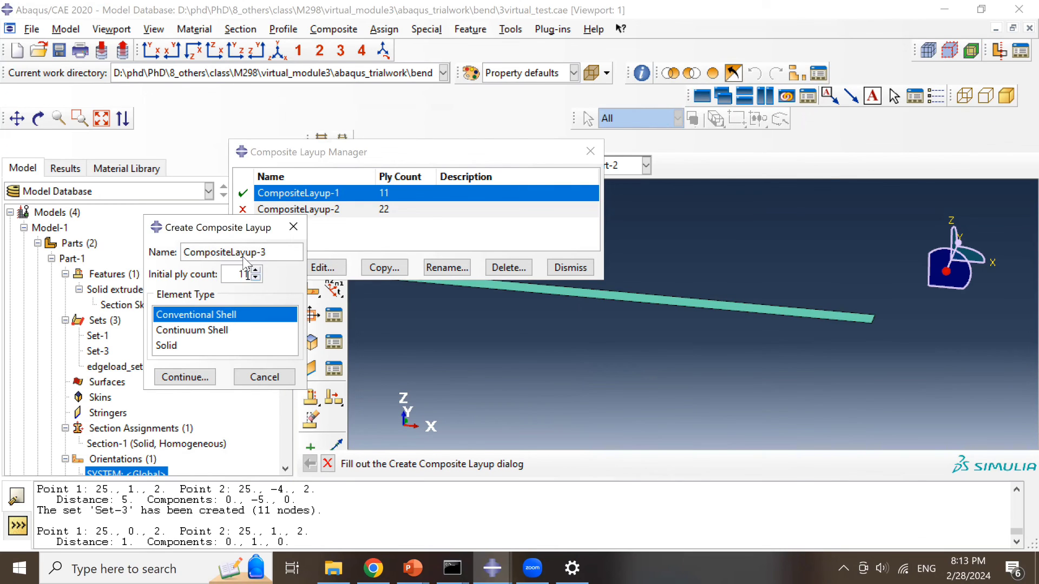
click(257, 379)
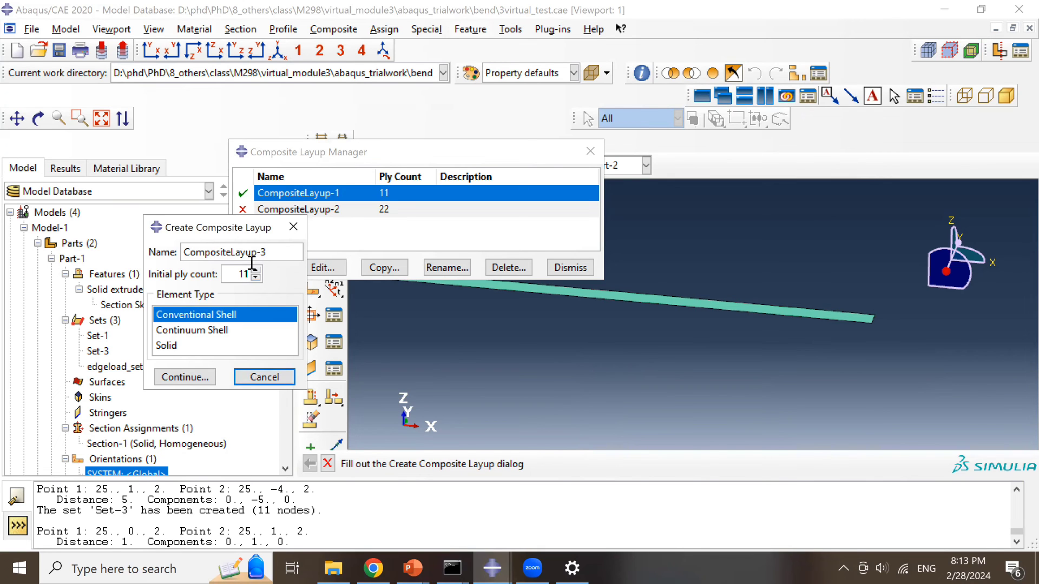
click(272, 377)
- Open CompositeLayup-1 for editing, switch to Chrome to calculate the ply thickness as 2/22 in Google, and return to Abaqus/CAE
click(323, 267)
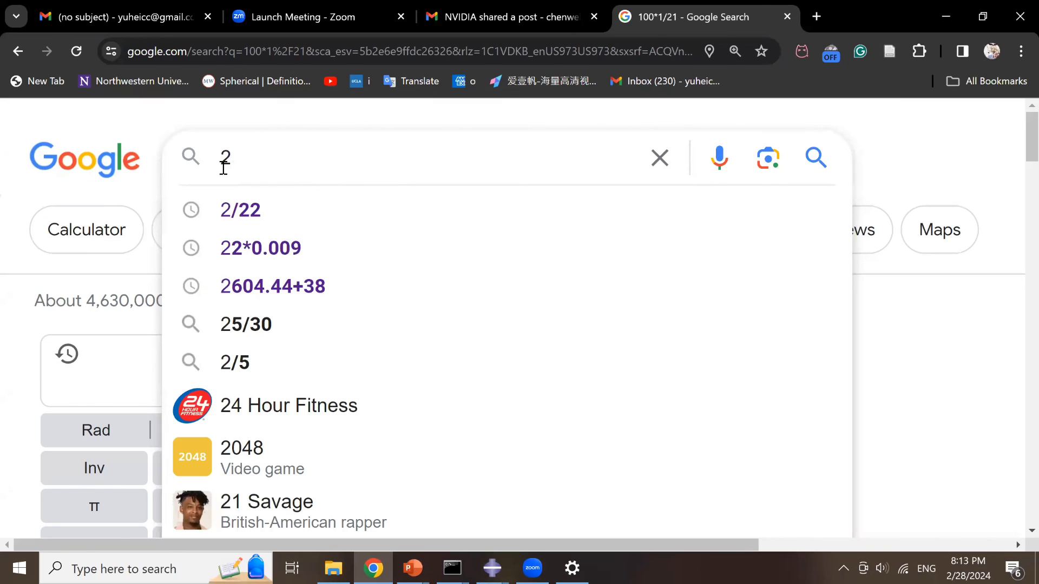
text(/)
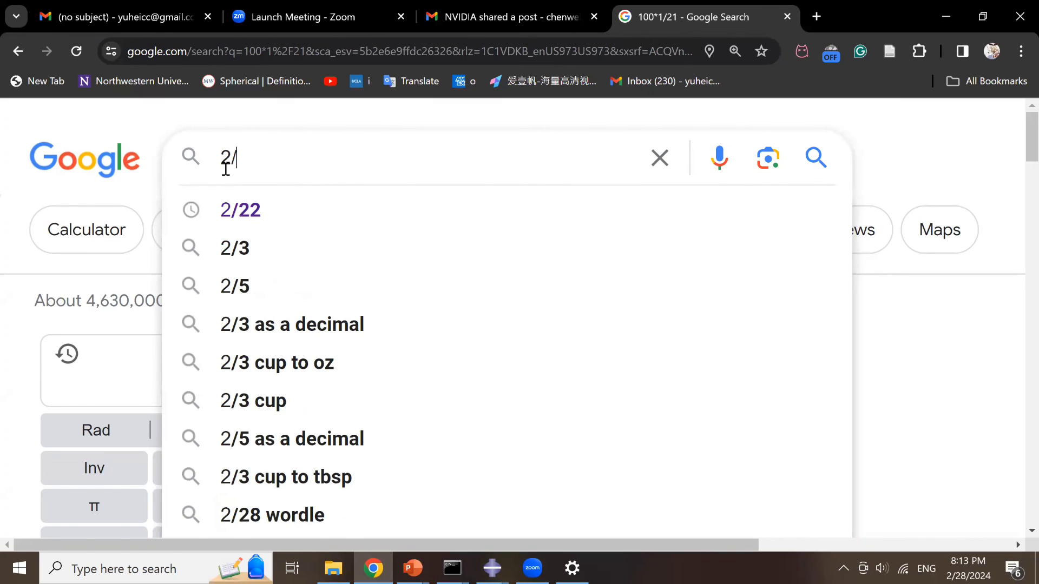
text(22)
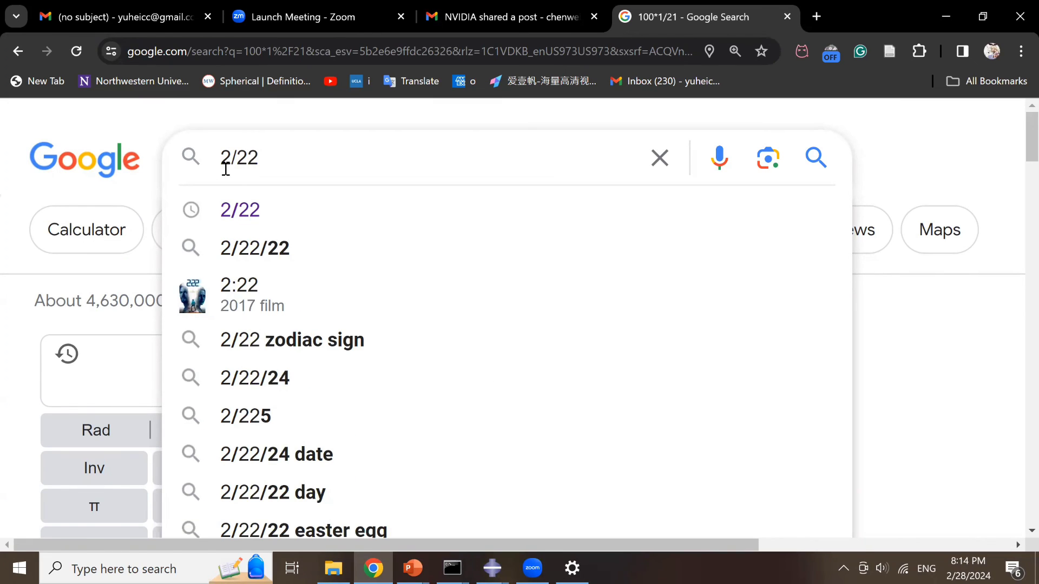
key(Return)
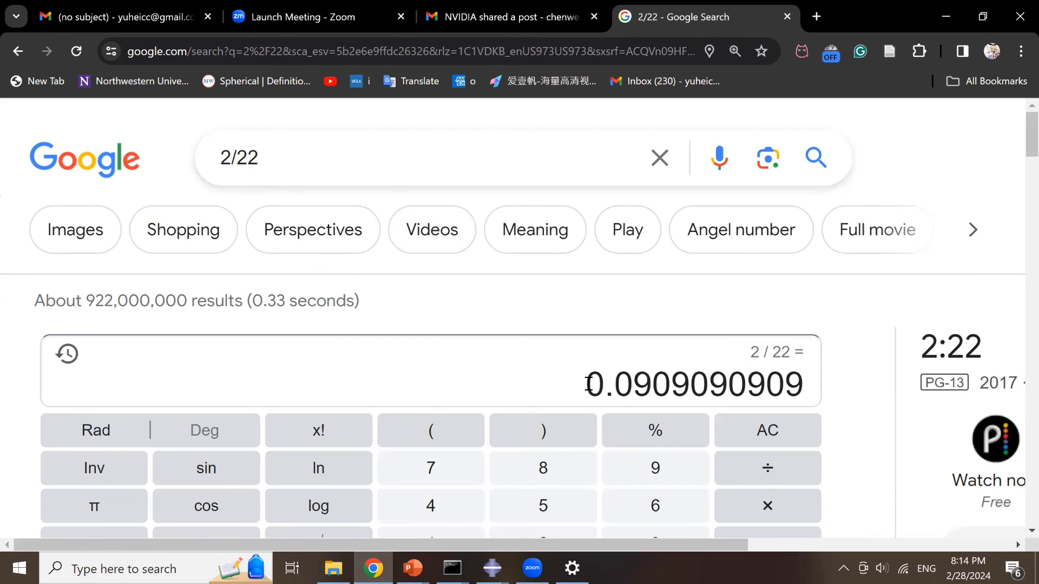
drag(589, 384, 663, 390)
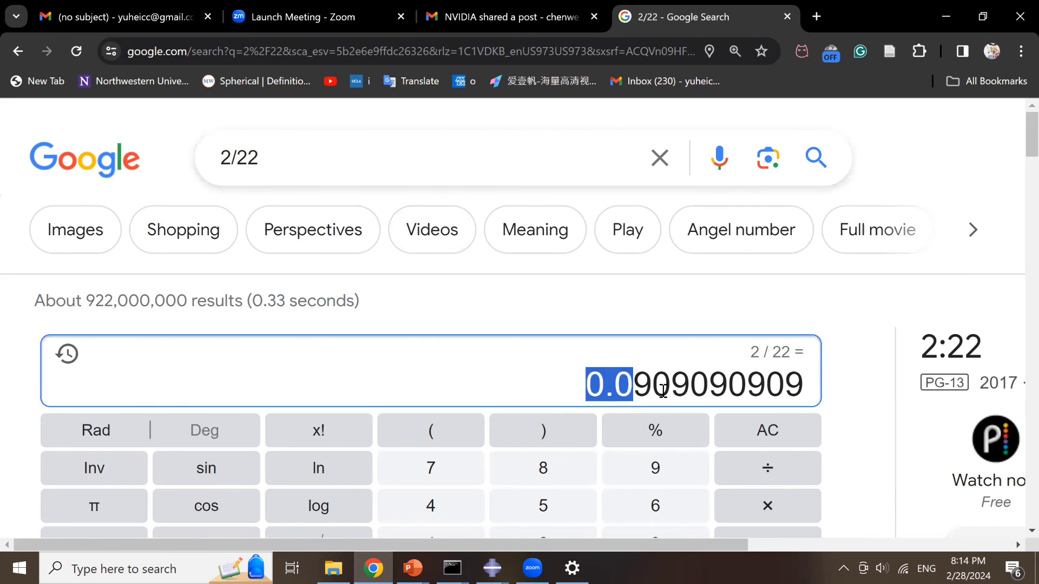
click(932, 16)
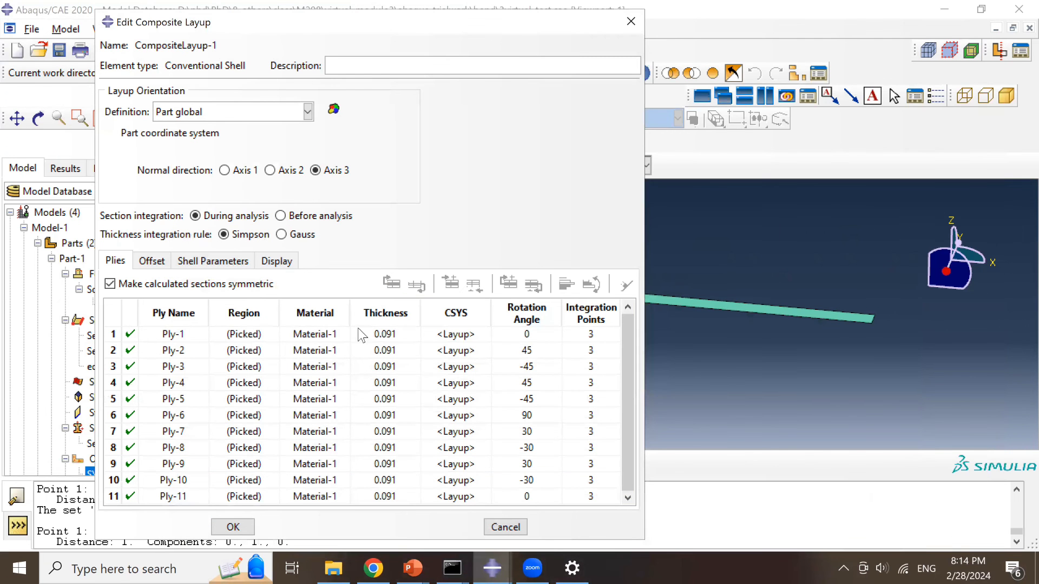
- Examine the thickness values of the eleven plies in CompositeLayup-1
double_click(400, 334)
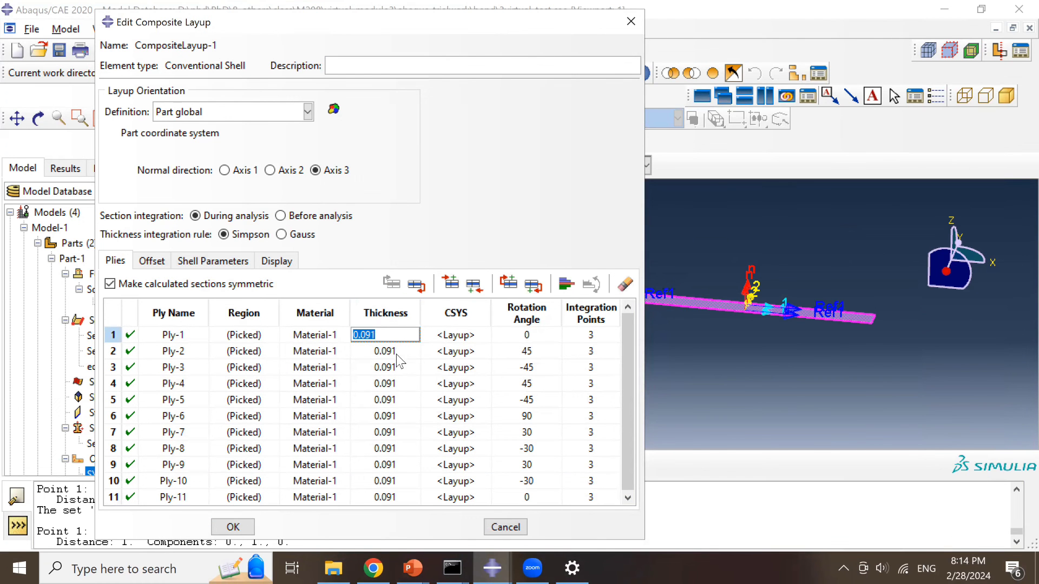
double_click(397, 353)
double_click(399, 368)
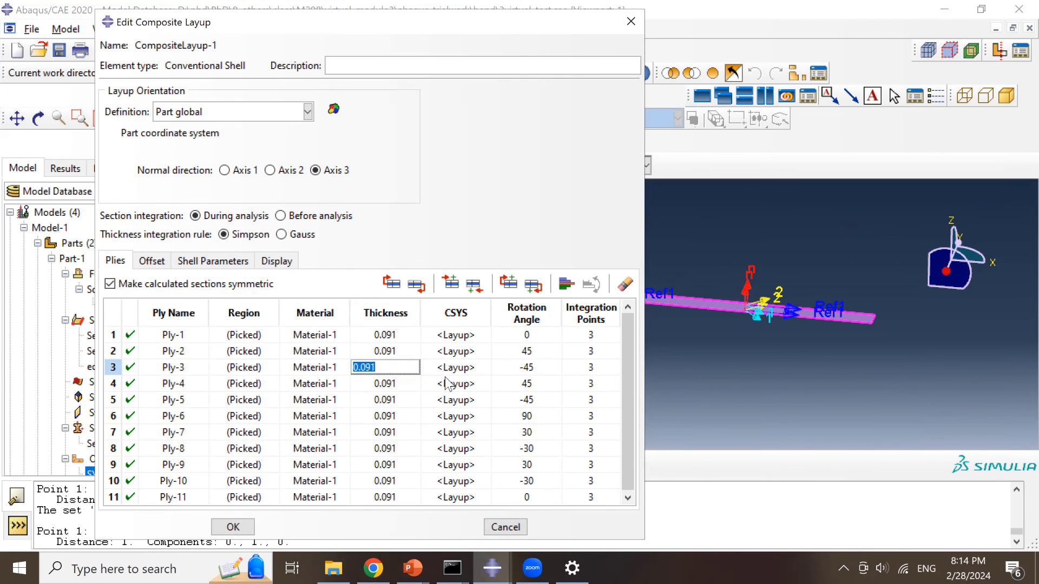
click(411, 418)
click(406, 445)
click(405, 461)
click(394, 340)
click(395, 321)
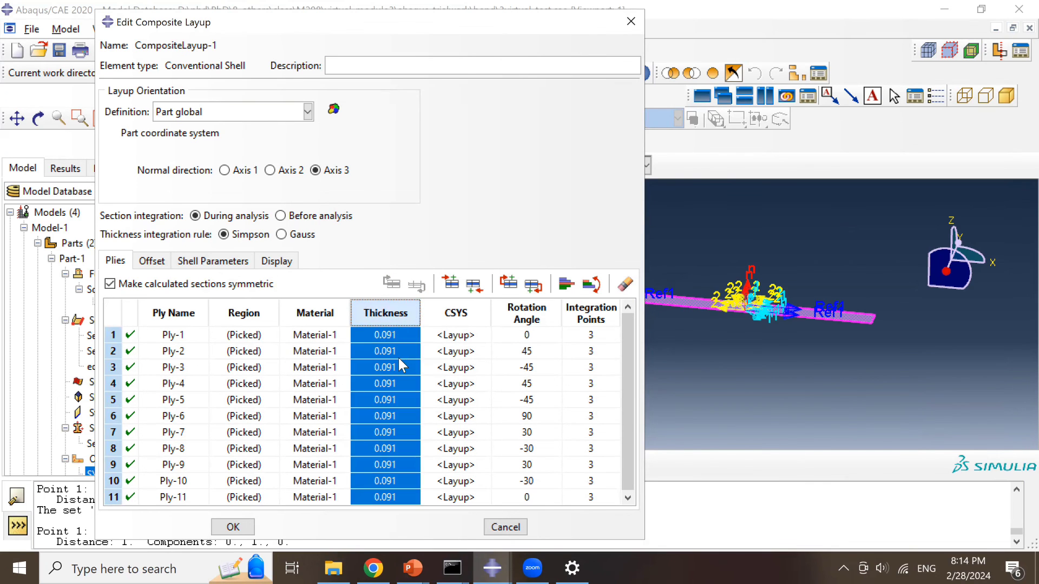
click(399, 356)
click(400, 386)
- Examine the rotation angles of the CompositeLayup-1 plies, and close the layup editor and its manager without changing anything
click(536, 351)
click(532, 367)
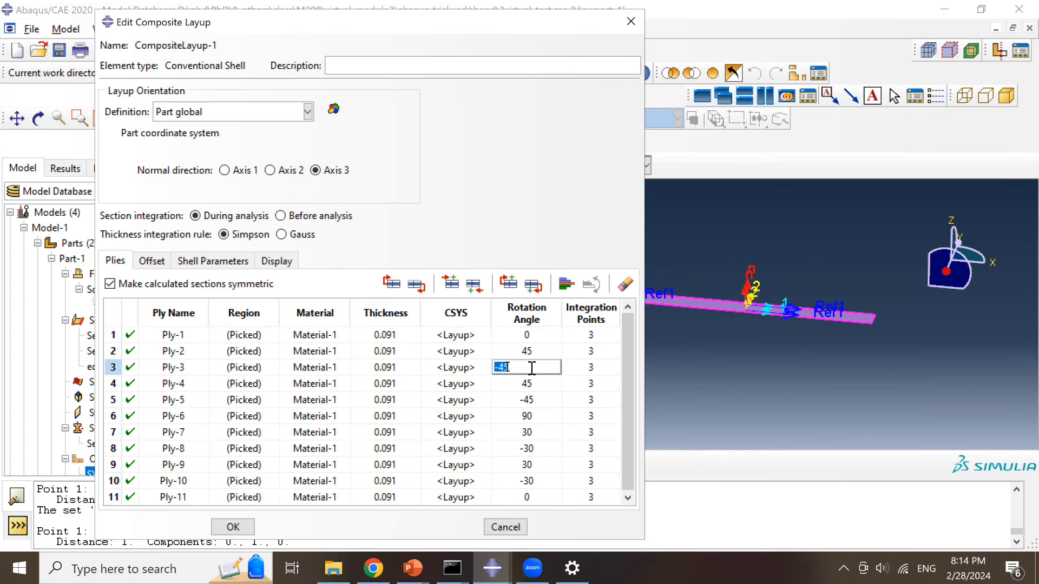
click(531, 383)
click(531, 400)
click(538, 416)
click(539, 447)
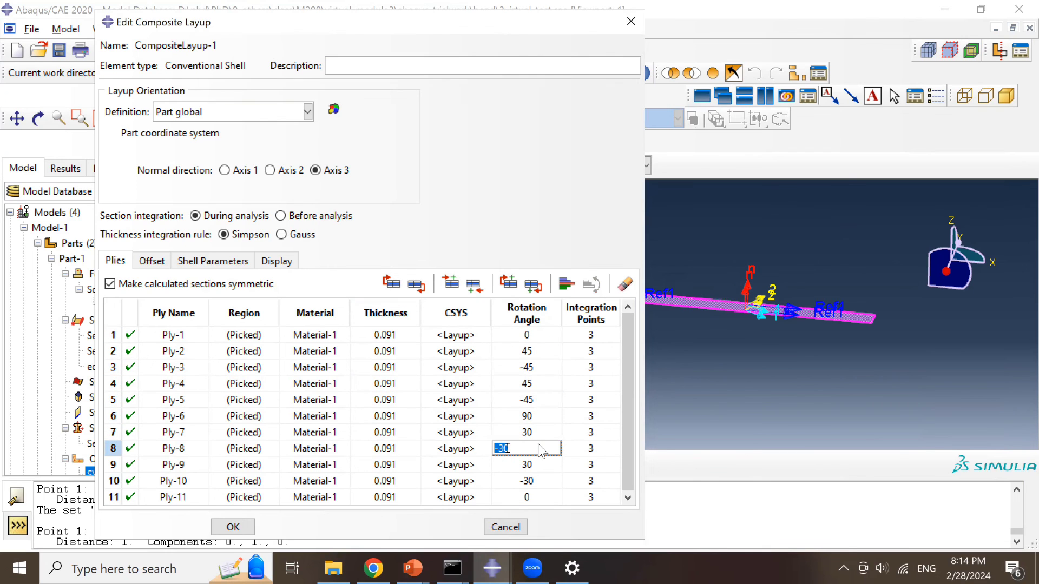
click(541, 396)
click(539, 382)
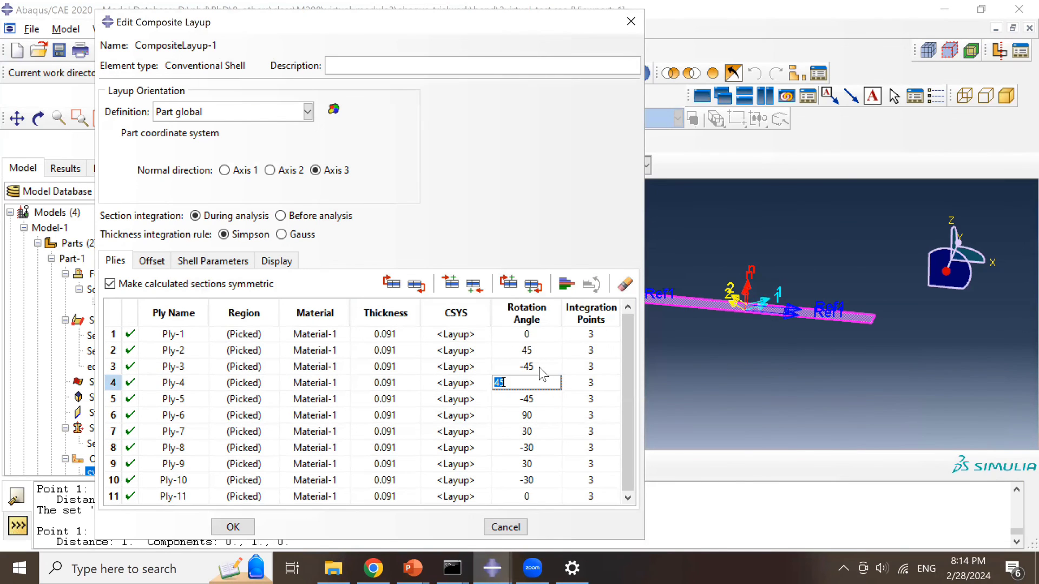
click(541, 367)
click(541, 383)
click(541, 399)
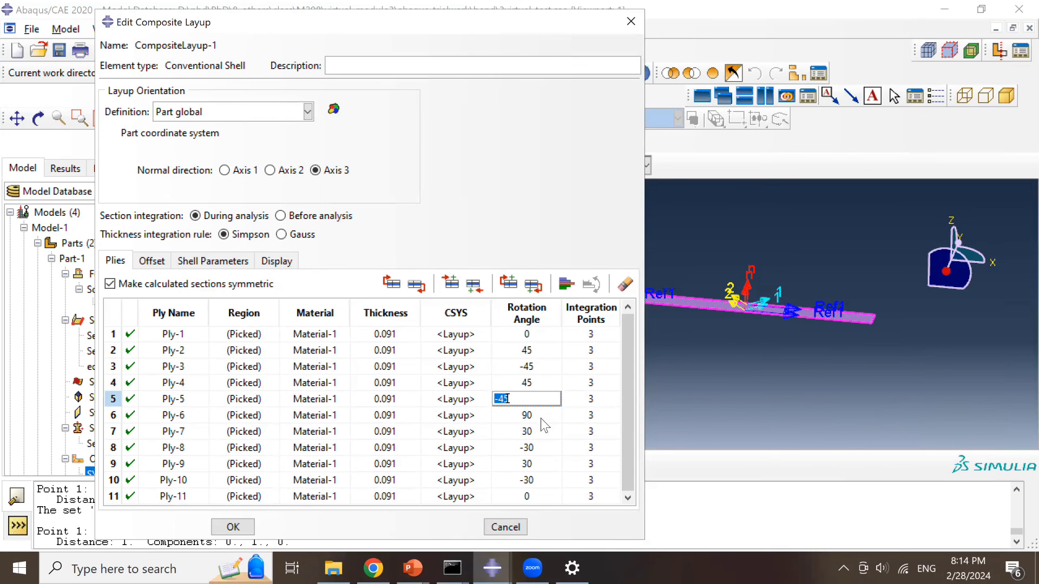
click(541, 447)
key(Down)
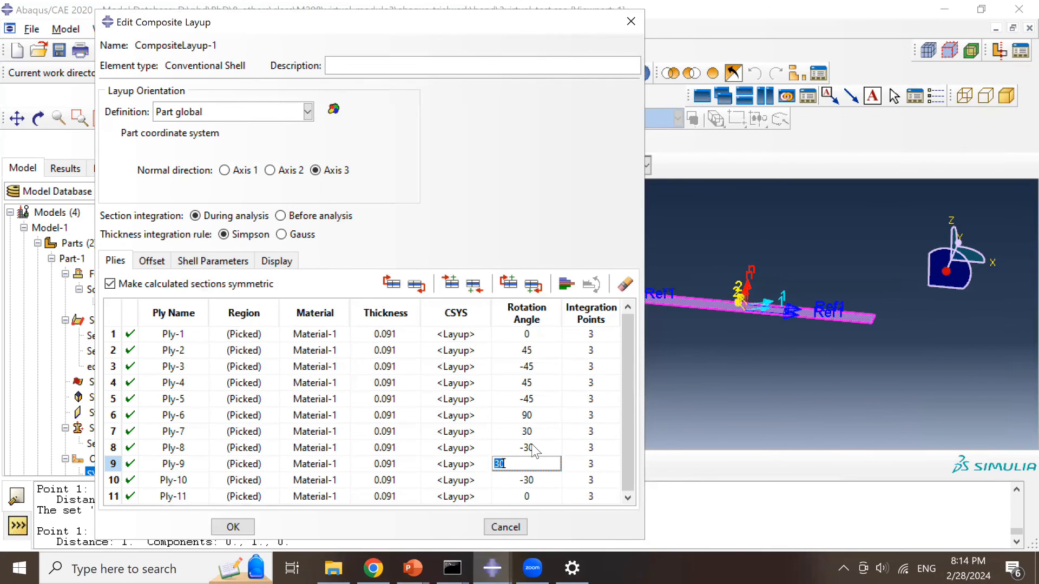
key(Down)
click(555, 426)
click(550, 399)
click(547, 354)
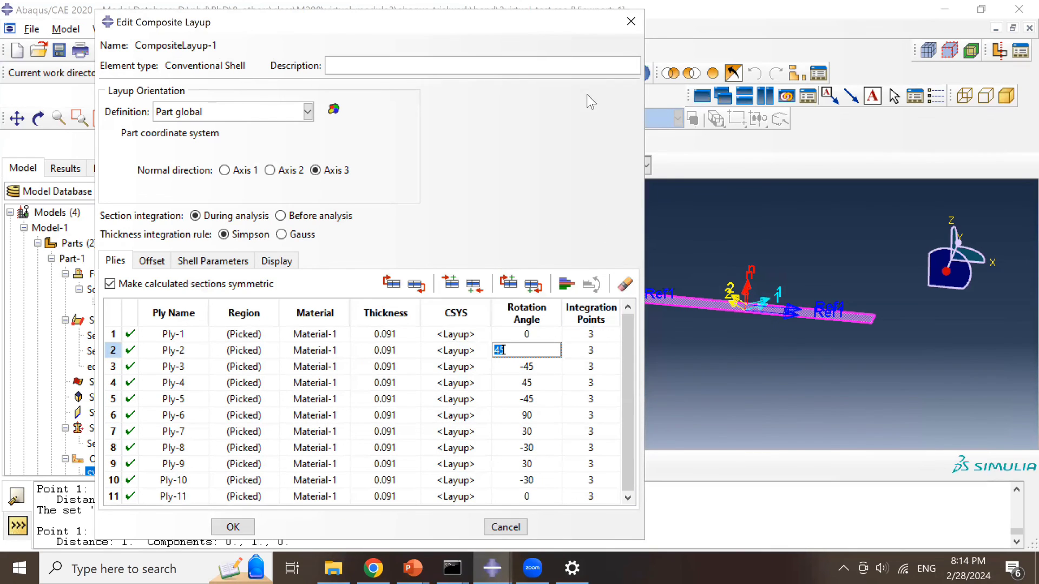
click(619, 27)
click(368, 303)
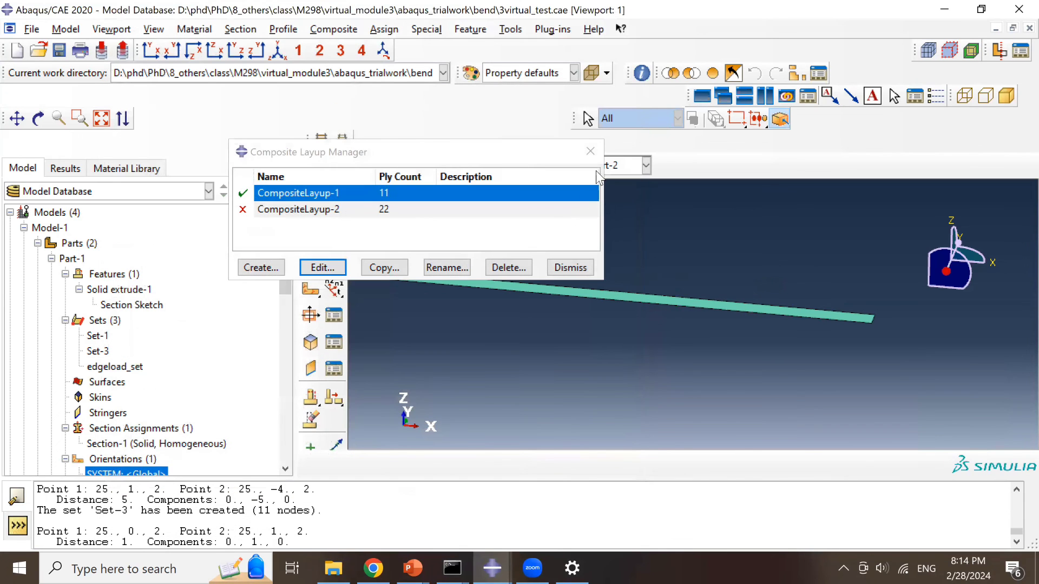
click(590, 151)
- Display model4's assembly in the Assembly module, and review its analysis steps in the Step Manager
click(370, 171)
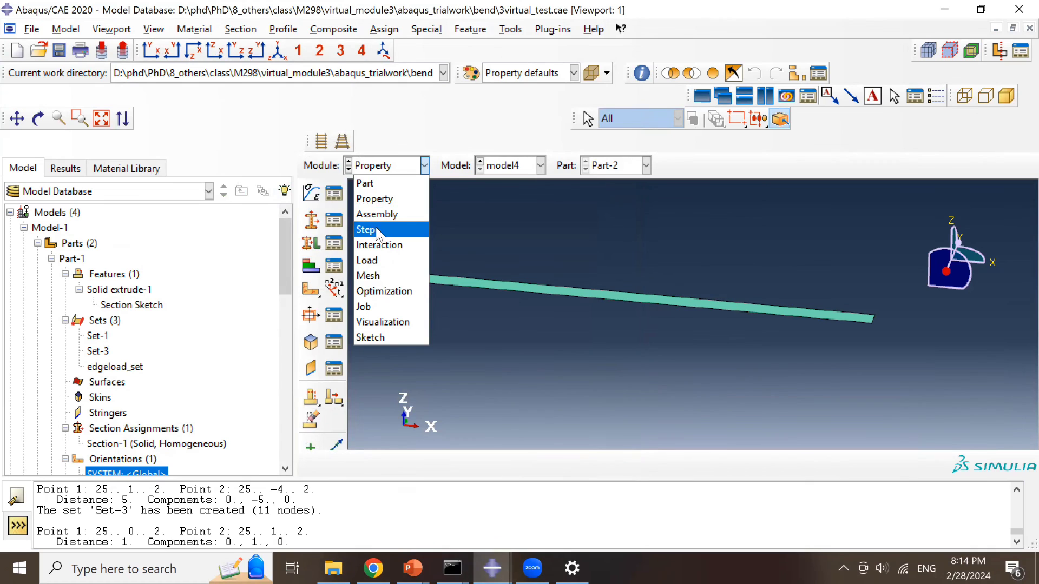
click(374, 214)
click(381, 165)
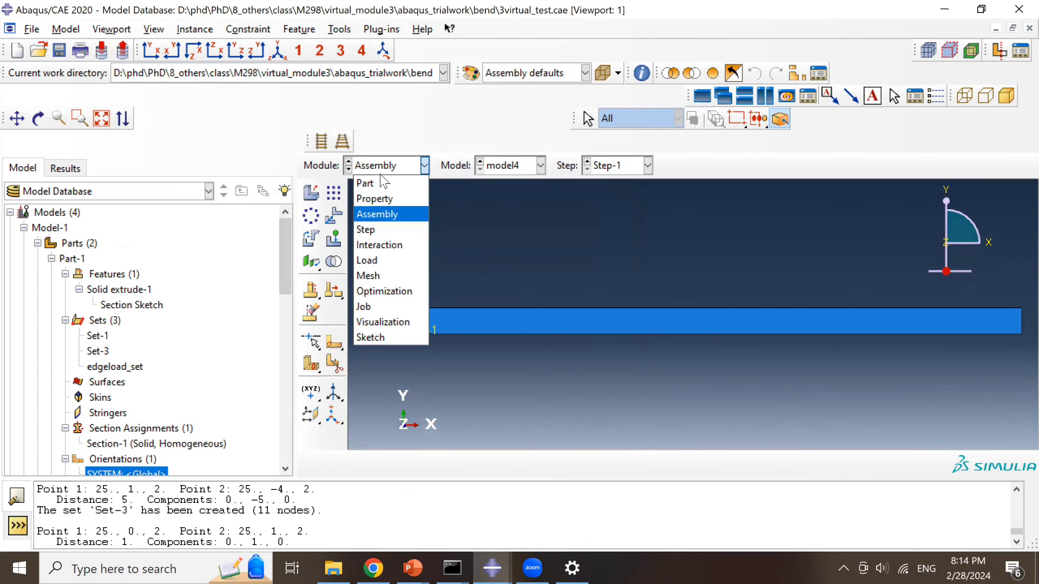
click(366, 229)
click(333, 193)
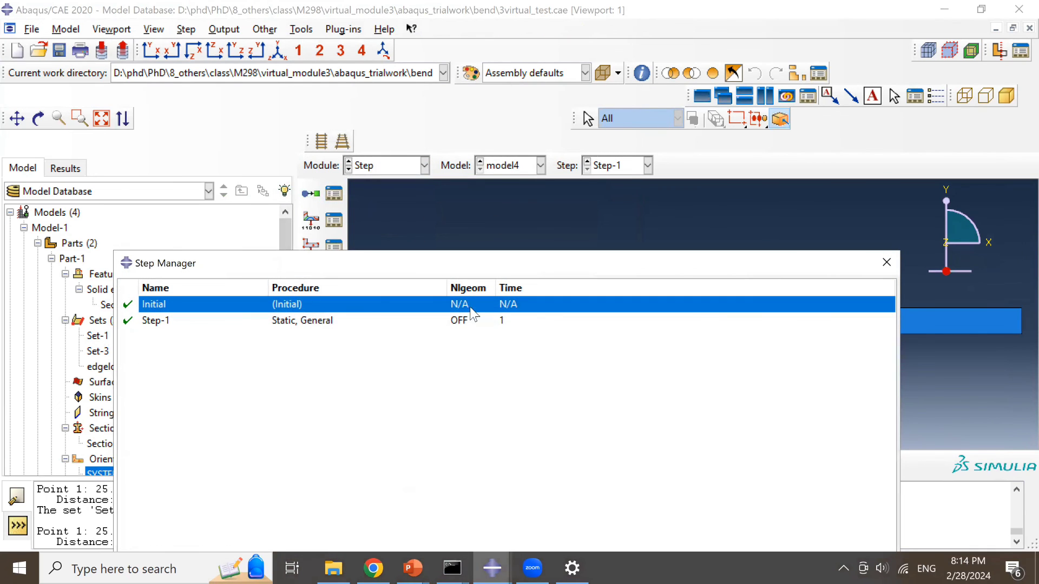
click(887, 262)
- Switch to the Load module and inspect the type and region of boundary condition BC-1 on model4's shell
click(386, 166)
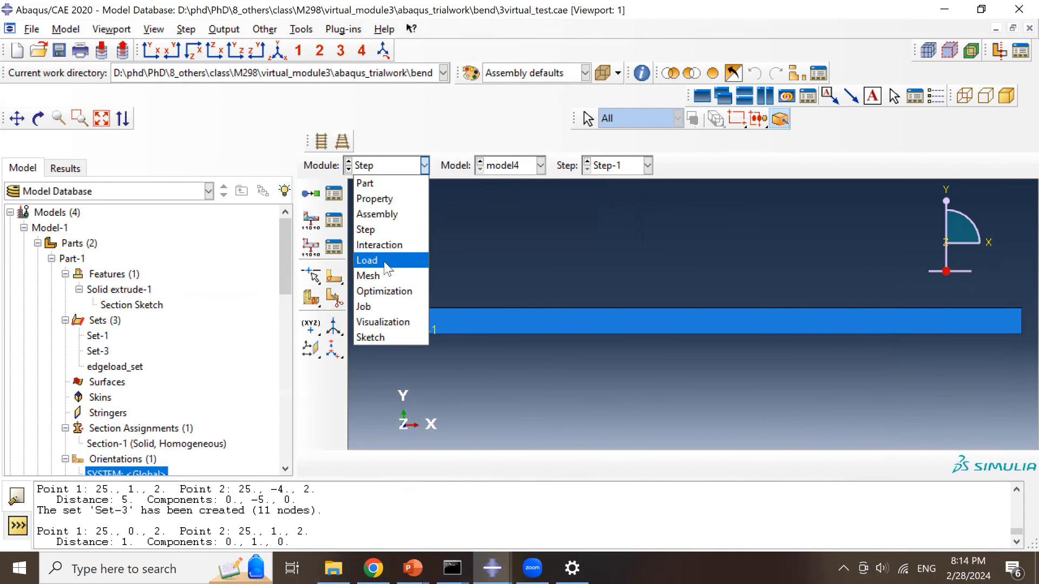
click(392, 261)
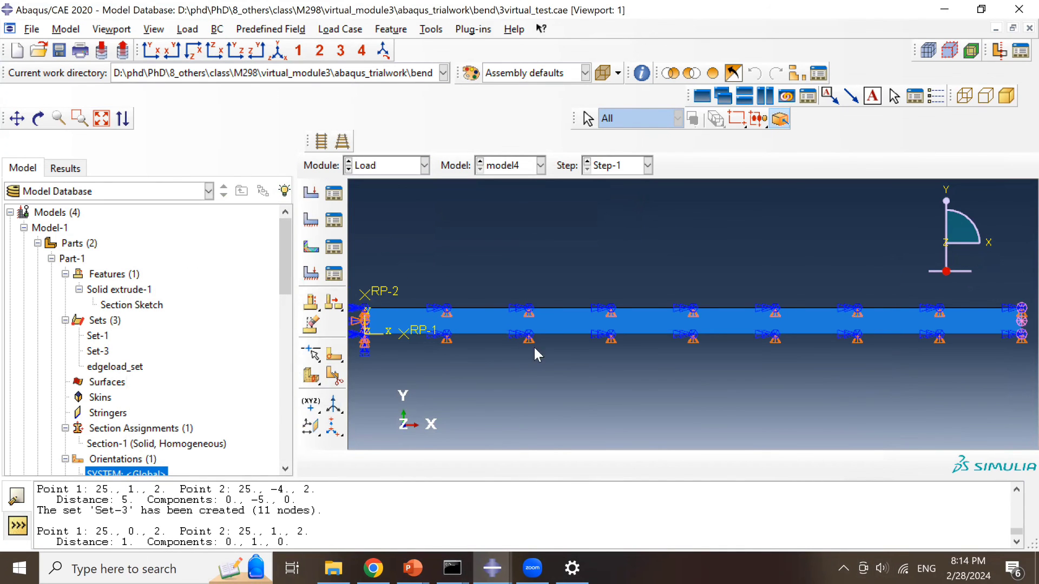
ctrl+alt+drag(505, 313, 712, 303)
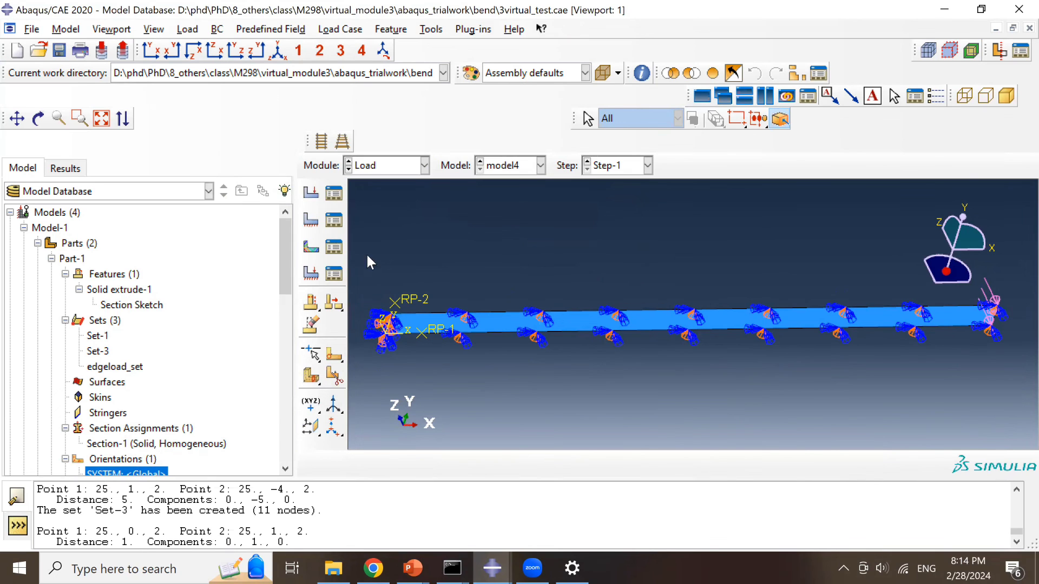
click(333, 219)
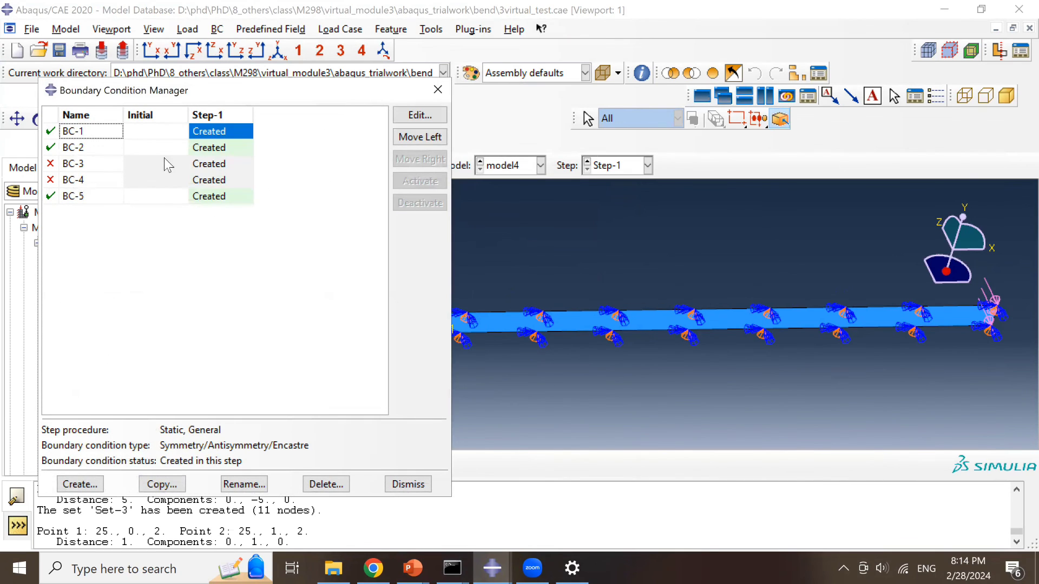
double_click(226, 132)
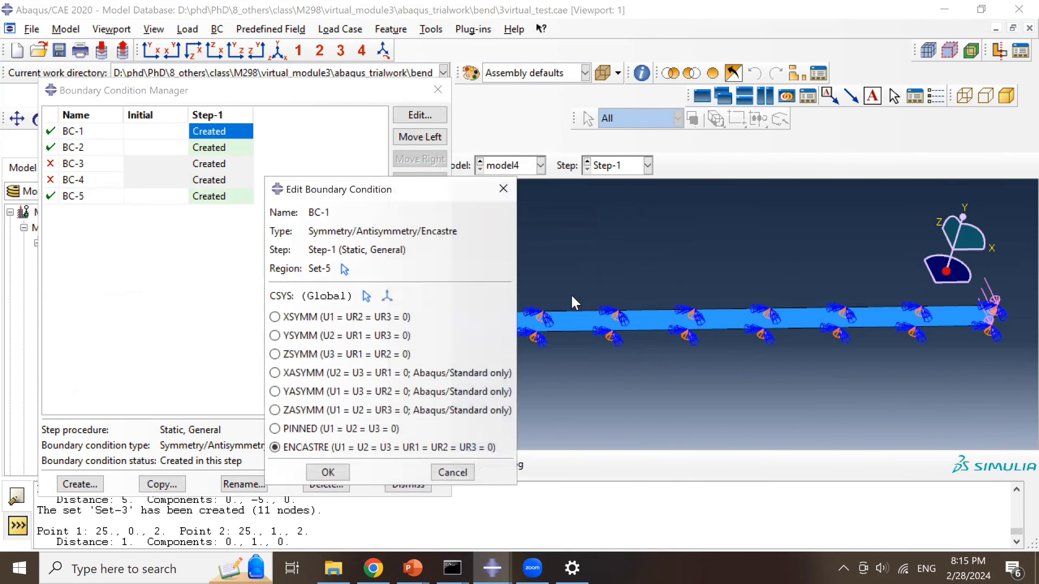
ctrl+alt+drag(616, 292, 626, 357)
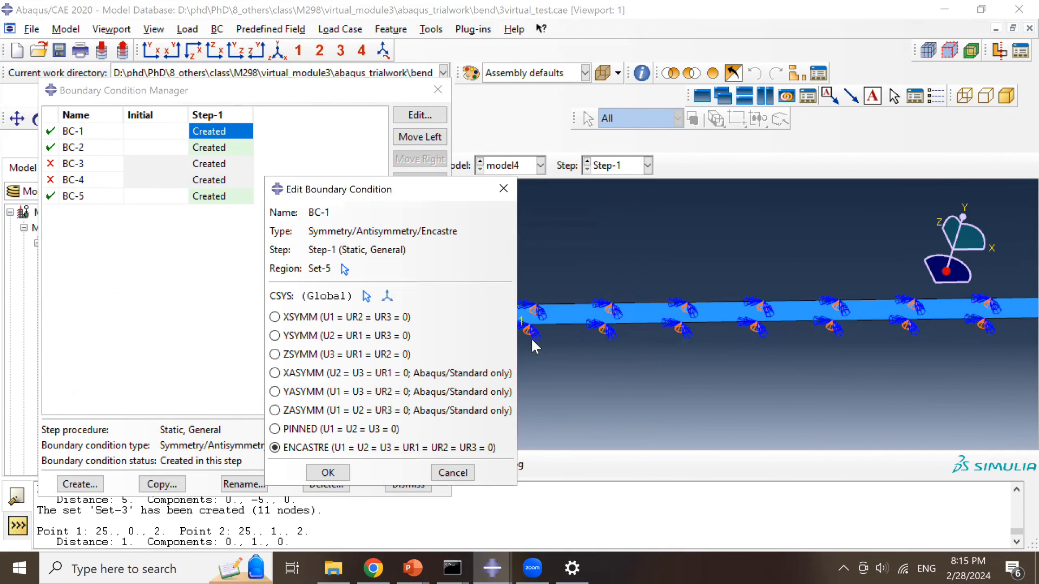
ctrl+alt+middle_drag(594, 291, 677, 286)
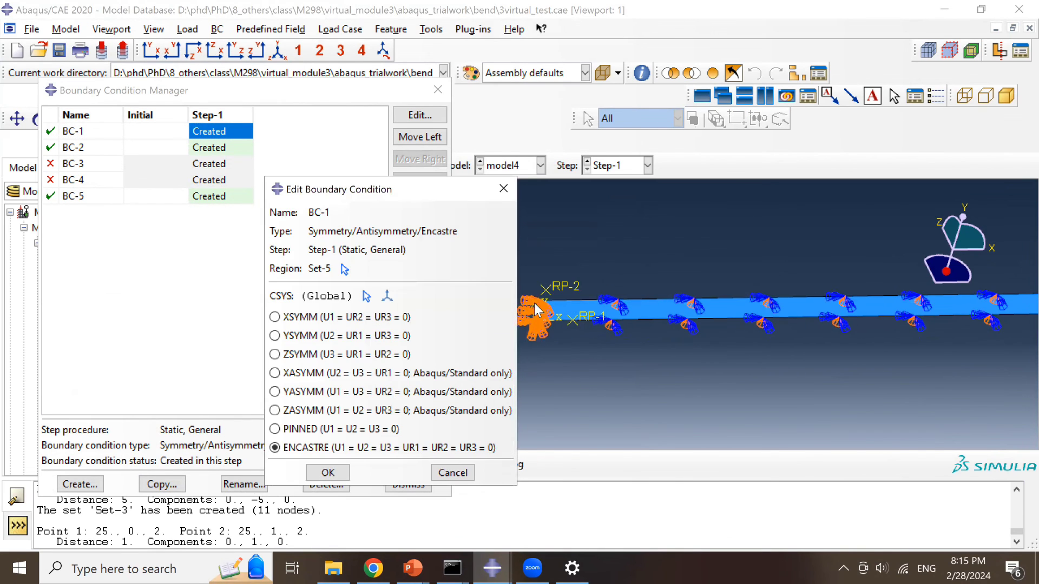
click(503, 190)
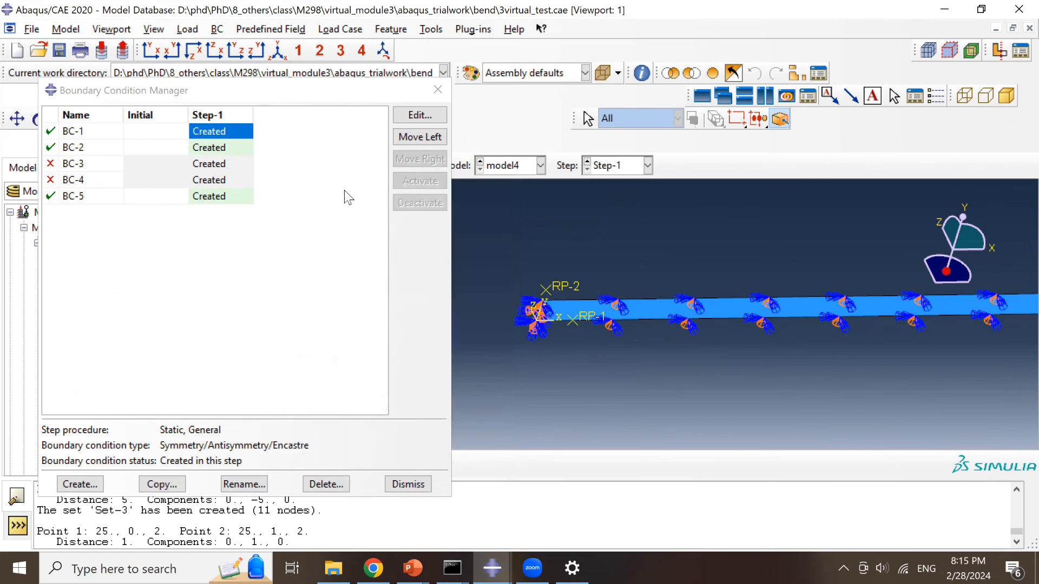
- Inspect boundary conditions BC-2 and BC-5, and close the Boundary Condition Manager
double_click(221, 151)
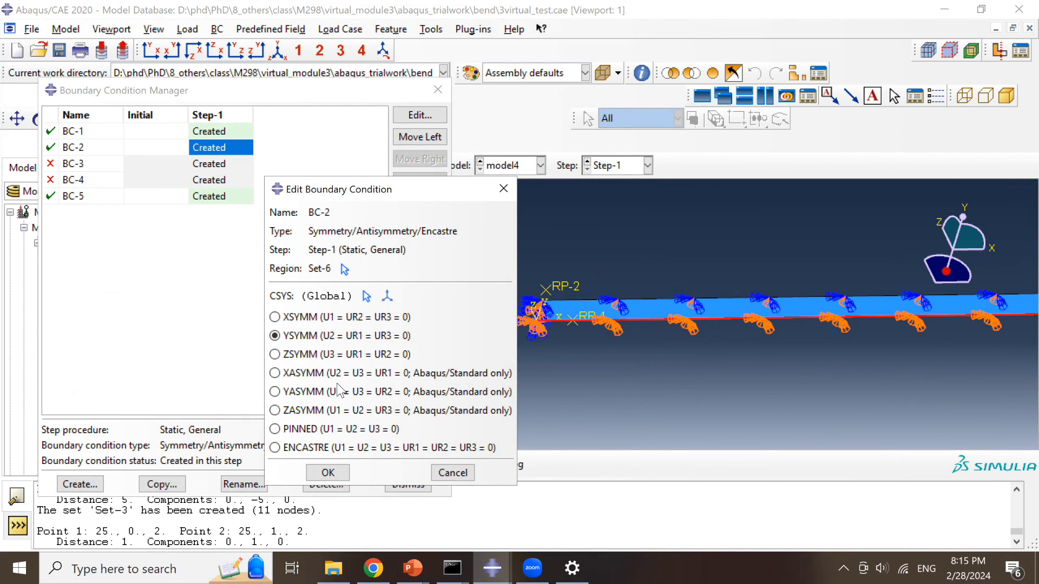
double_click(209, 197)
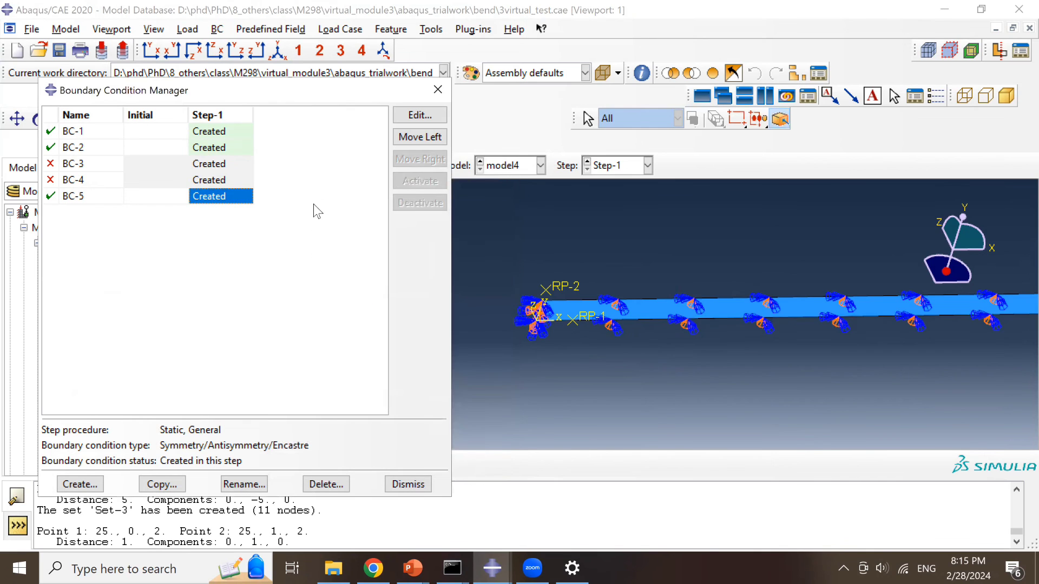
click(438, 90)
- Inspect the type, traction and magnitude of edge load Load-1 on model4's shell, and close the Load Manager
click(335, 195)
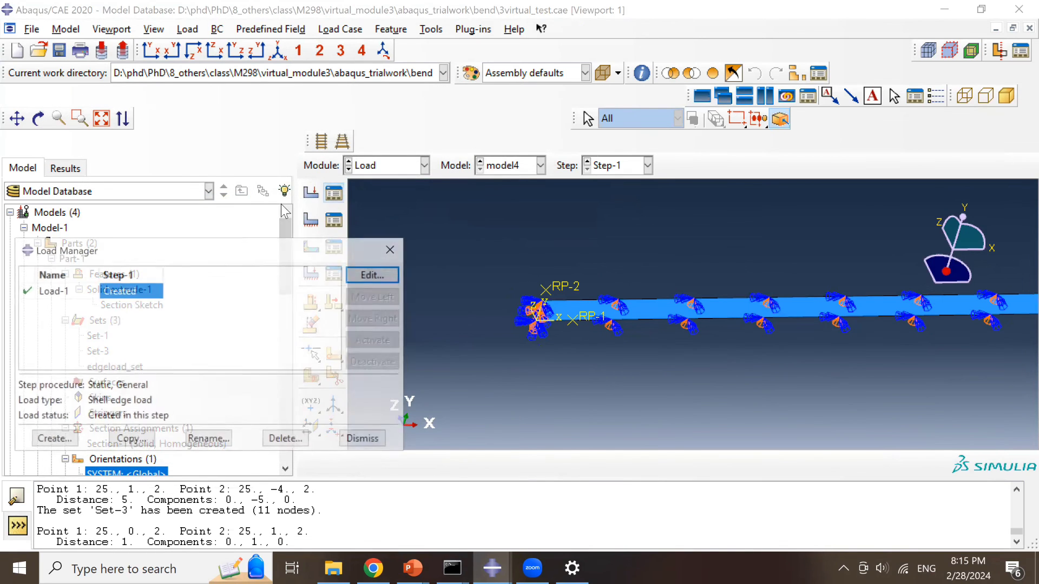
double_click(120, 291)
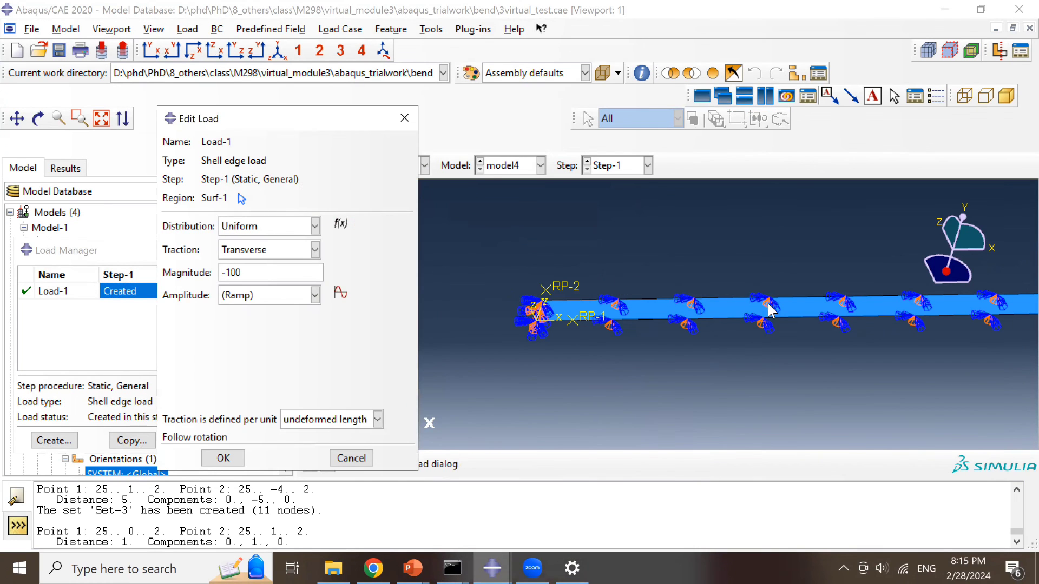
ctrl+alt+middle_drag(769, 306, 328, 312)
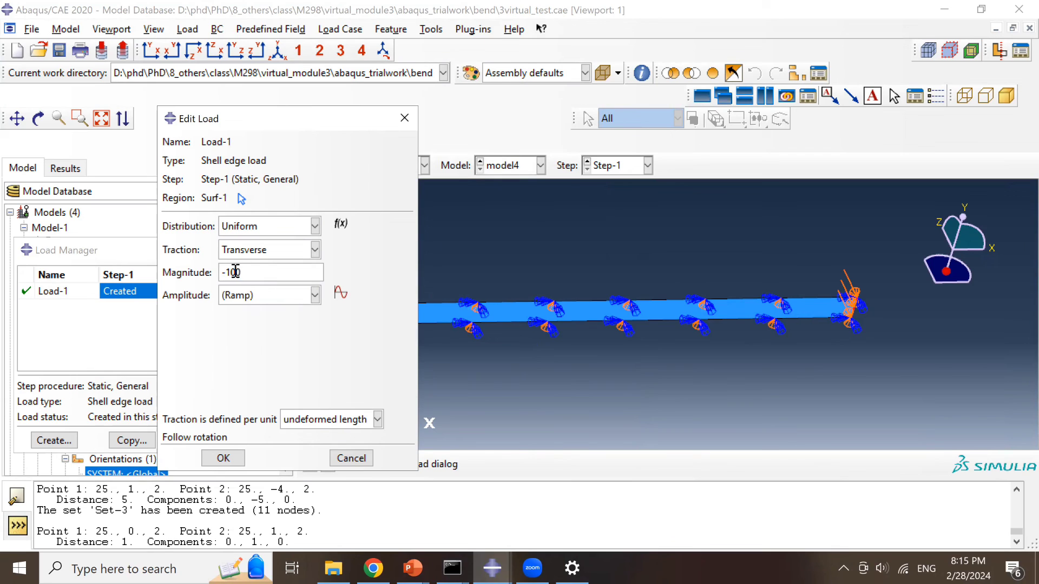
drag(242, 271, 216, 278)
click(292, 421)
click(304, 454)
click(224, 458)
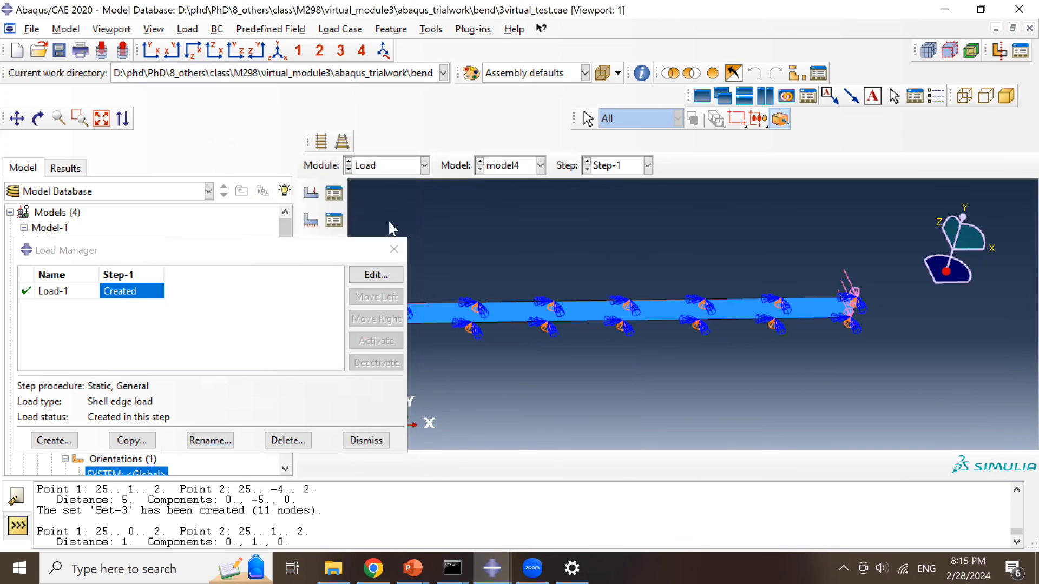
click(393, 249)
- Switch to the Mesh module and examine the element type and mesh controls assigned to model4's Part-2
click(393, 167)
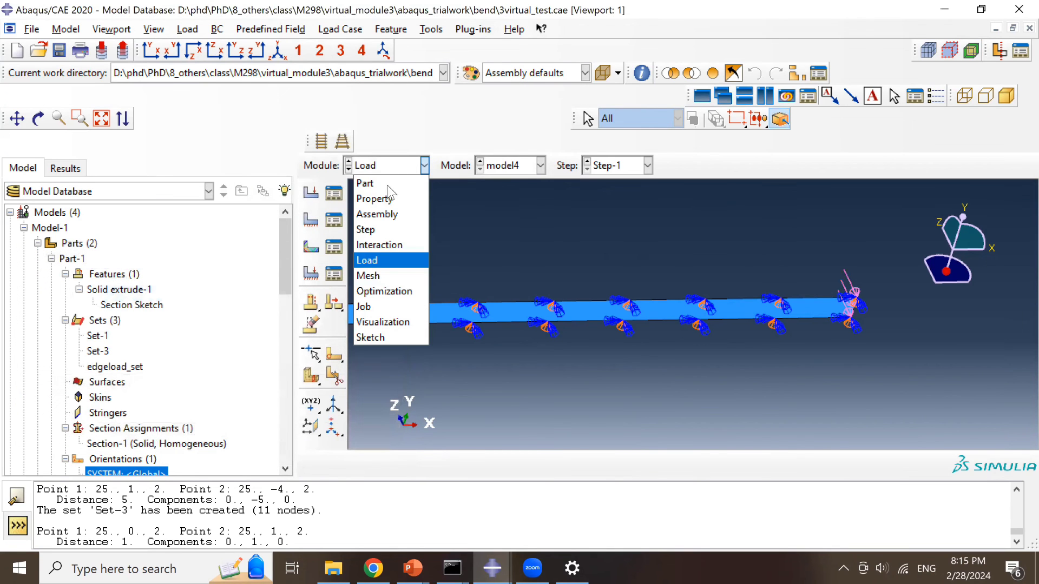
click(379, 276)
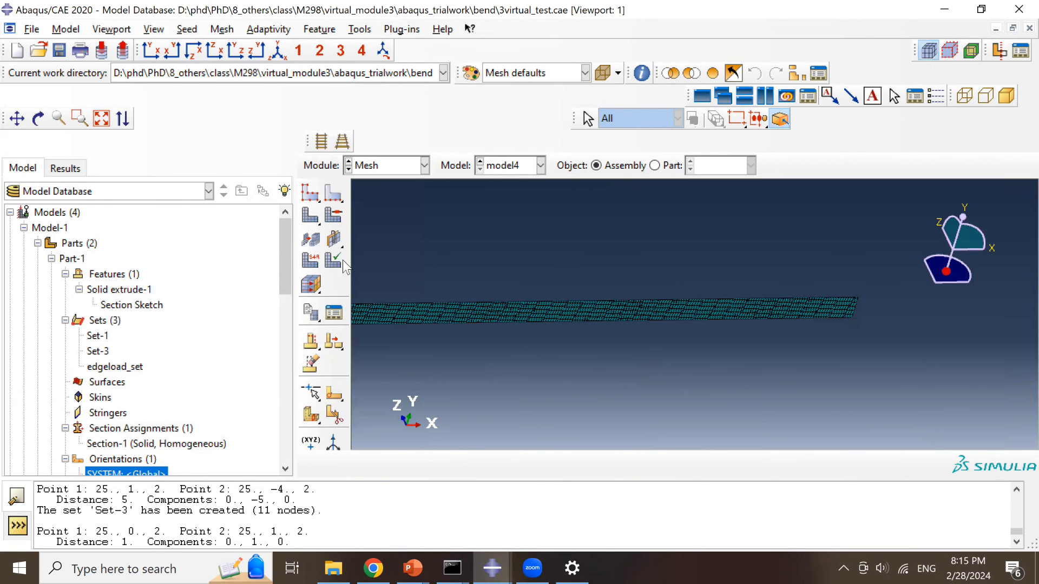
ctrl+alt+drag(661, 364, 311, 250)
click(313, 266)
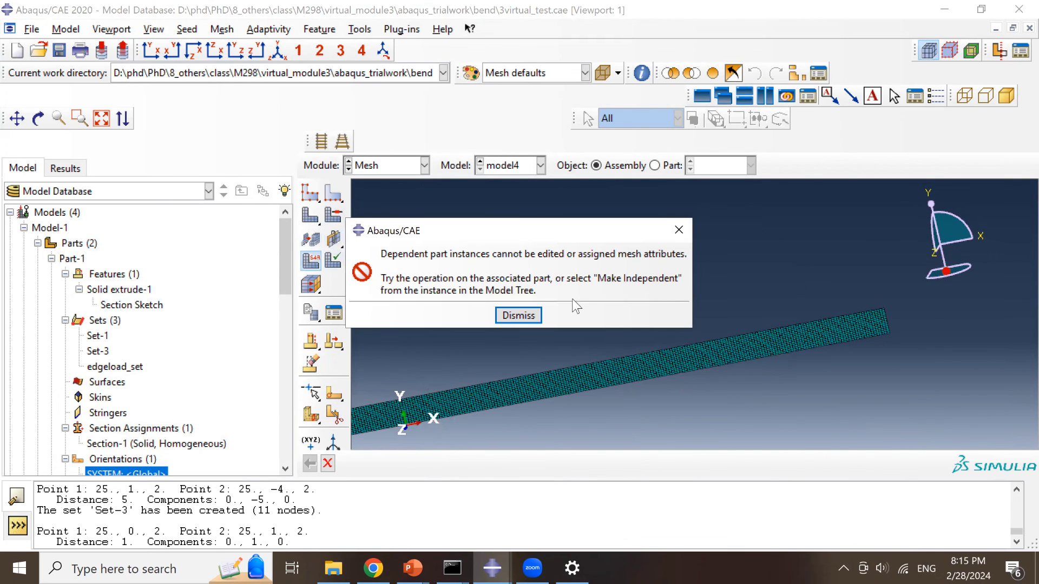
click(655, 165)
click(305, 263)
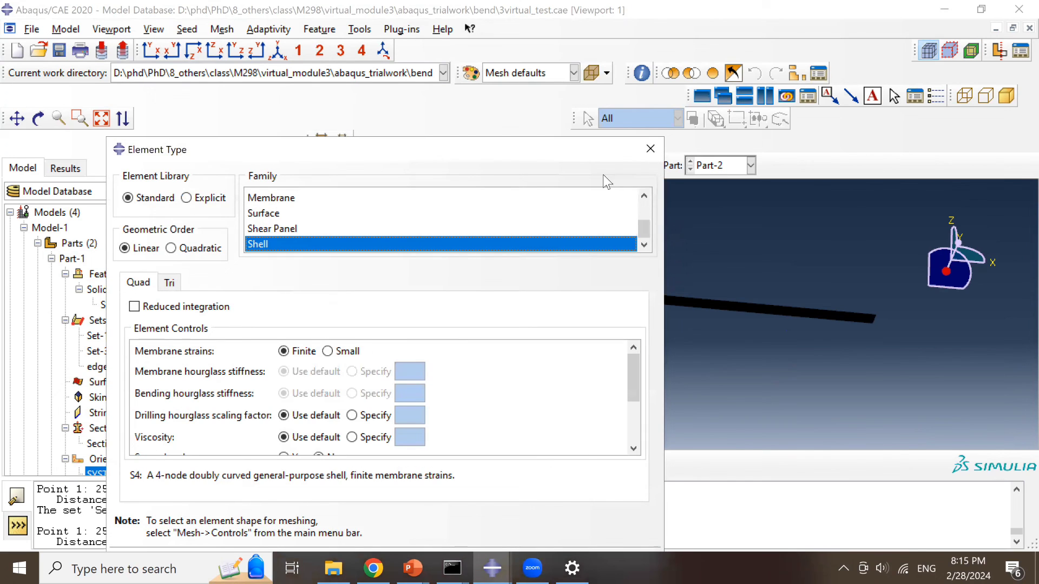
click(650, 149)
click(333, 216)
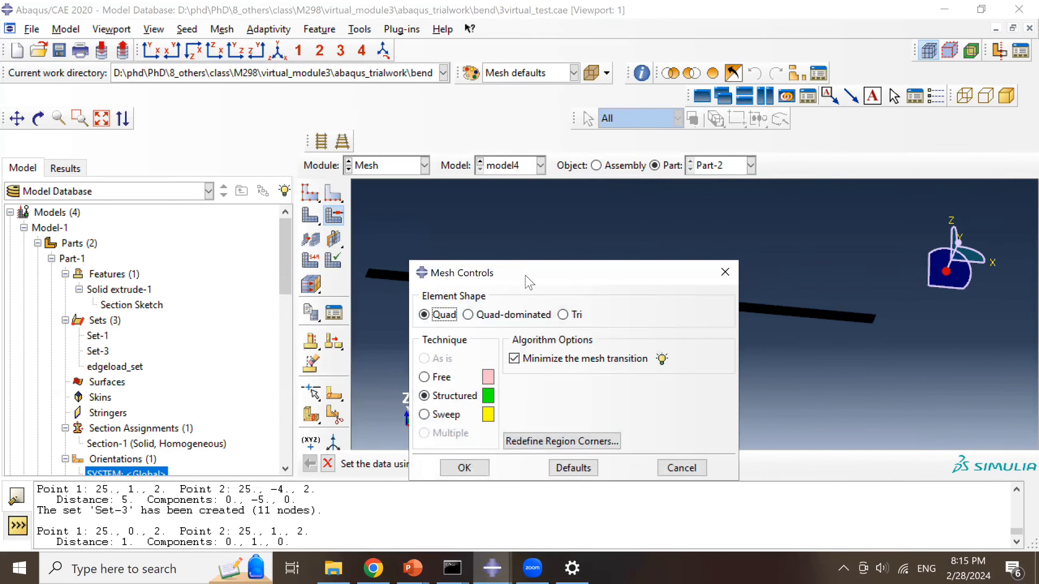
click(433, 174)
- Switch to the Job module and open the results of job test3_4 from the Job Manager
click(387, 164)
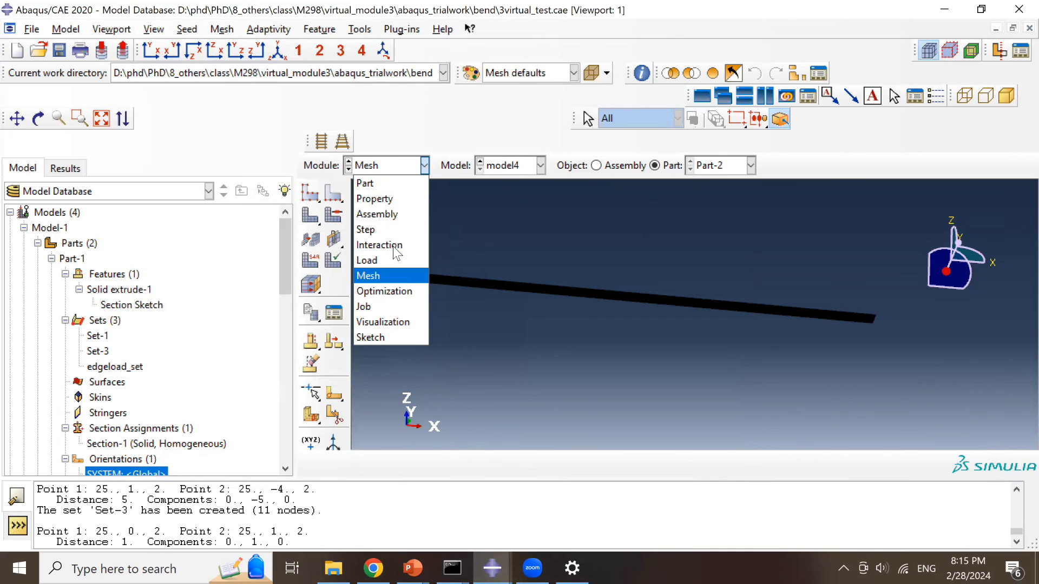
click(394, 304)
click(444, 155)
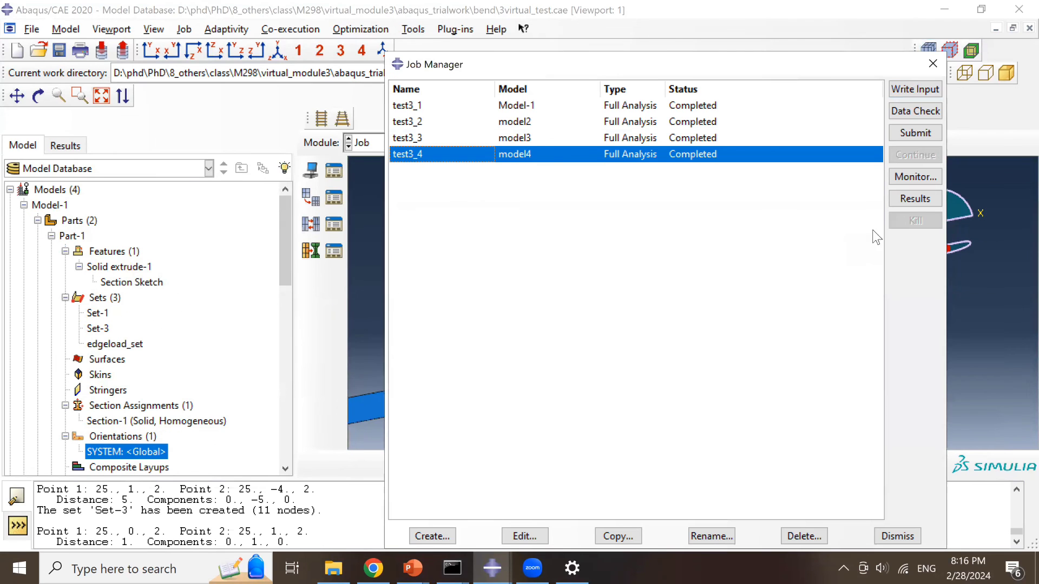
click(909, 199)
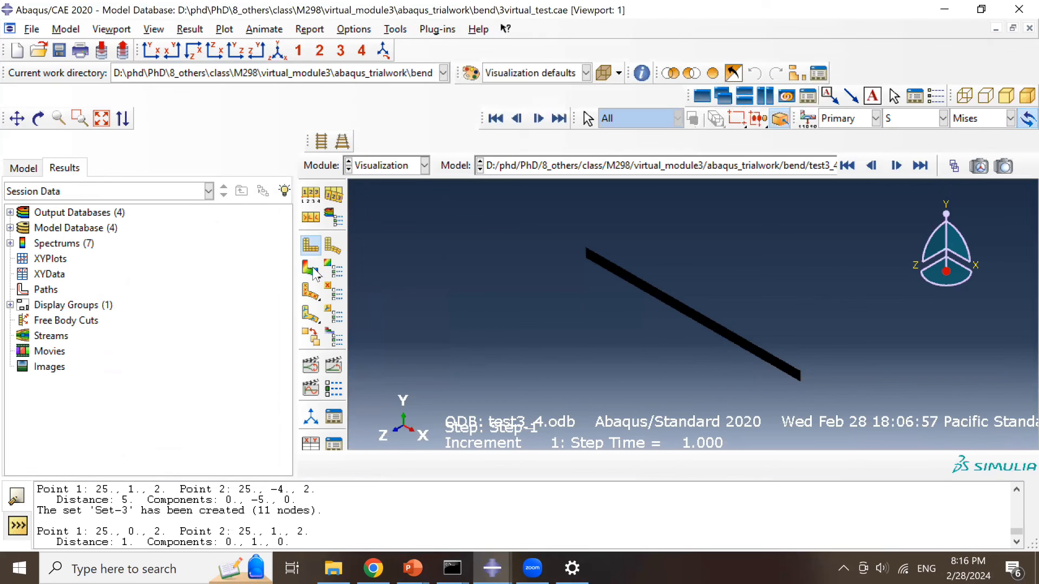
- Plot contours of displacement component U3 on the deformed shape of the test3_4 results
click(313, 271)
click(943, 118)
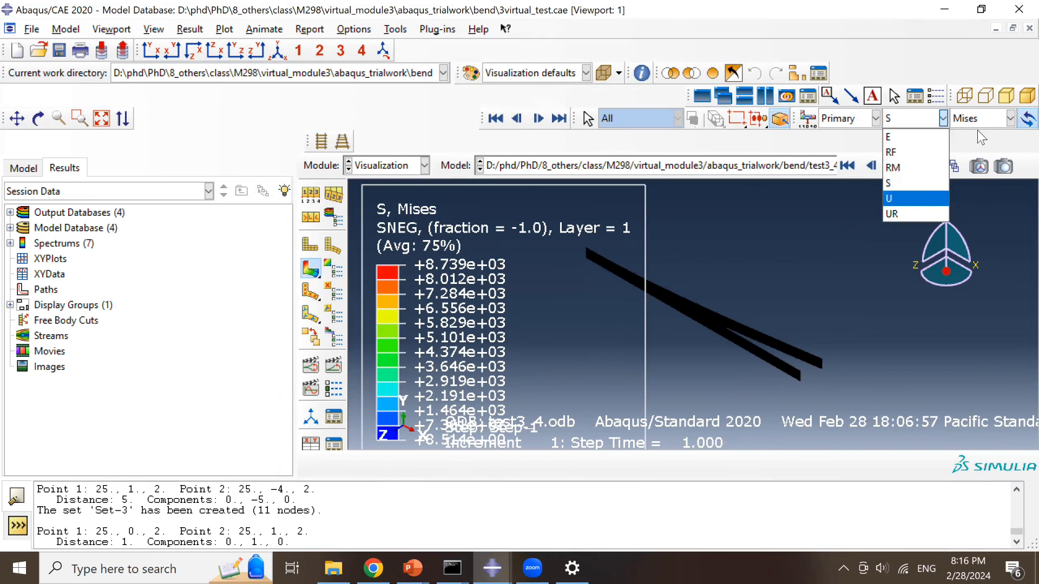
click(898, 188)
click(1010, 118)
click(974, 179)
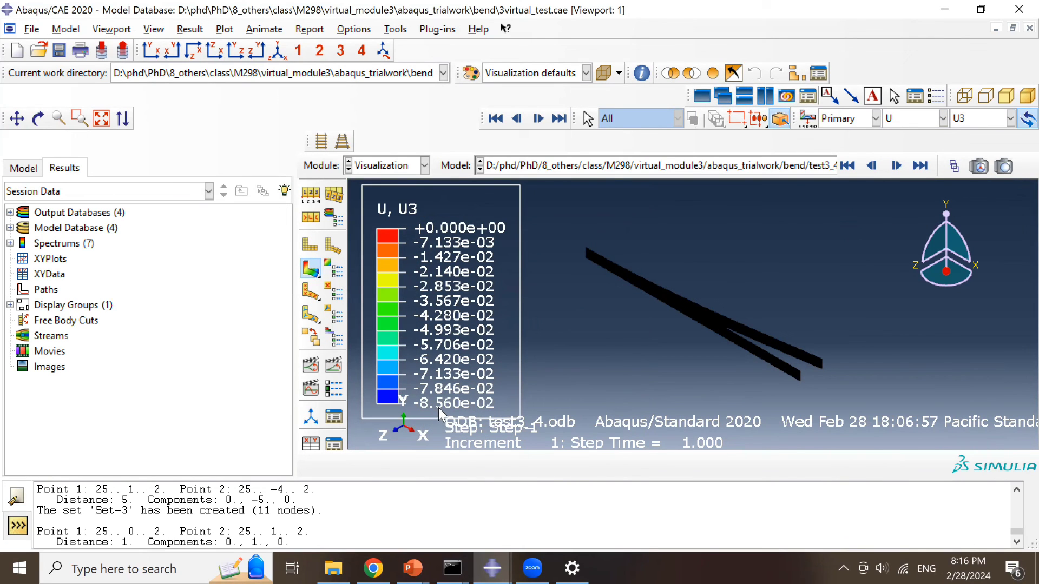
- Switch to the Aerospace Module 3 presentation in PowerPoint and correct Model 4's deflection on the Virtual Test 3 slide to -8.56e-2
mouse_move(412, 567)
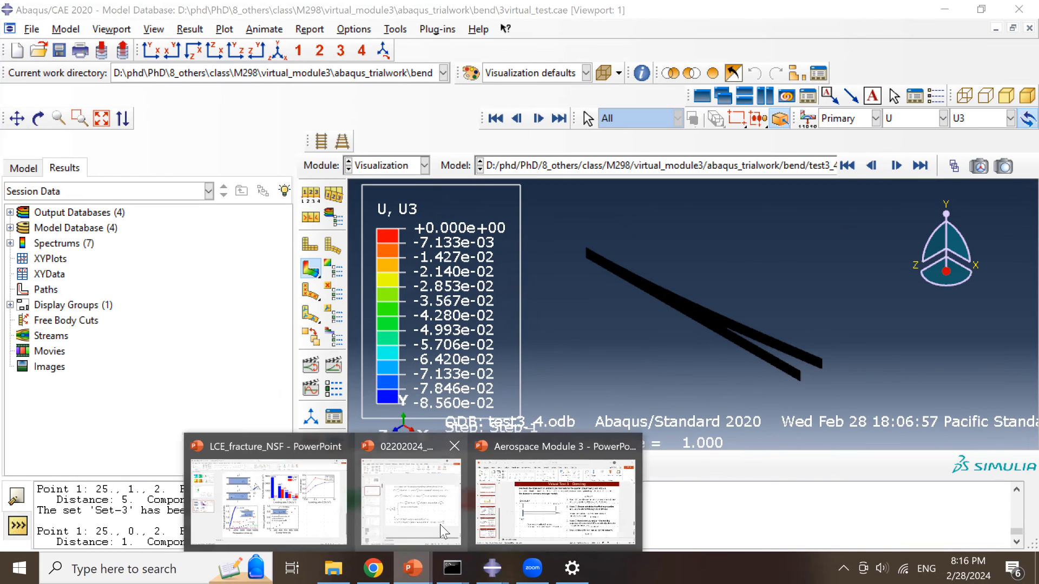
click(512, 517)
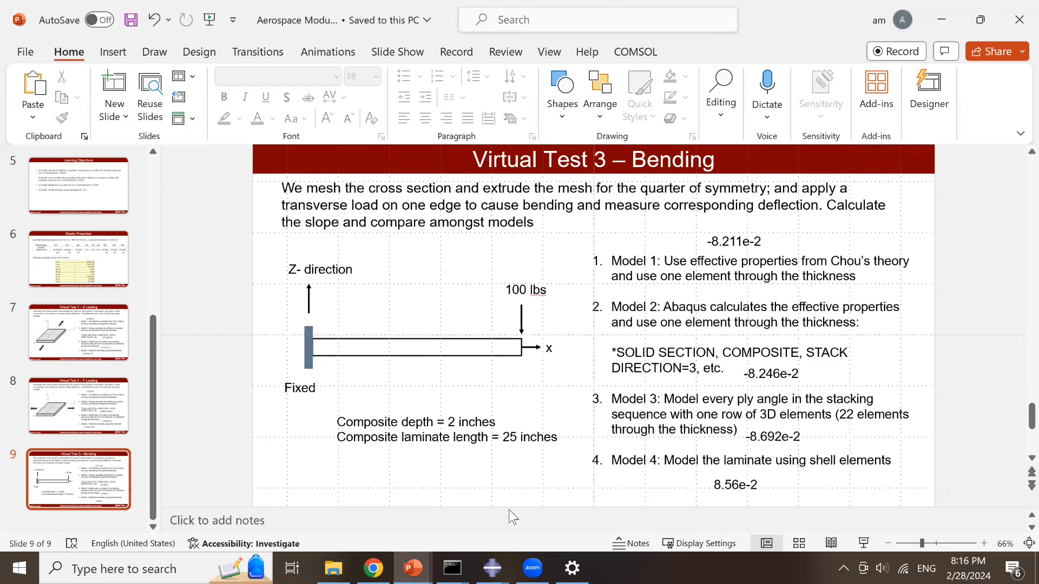
text(-)
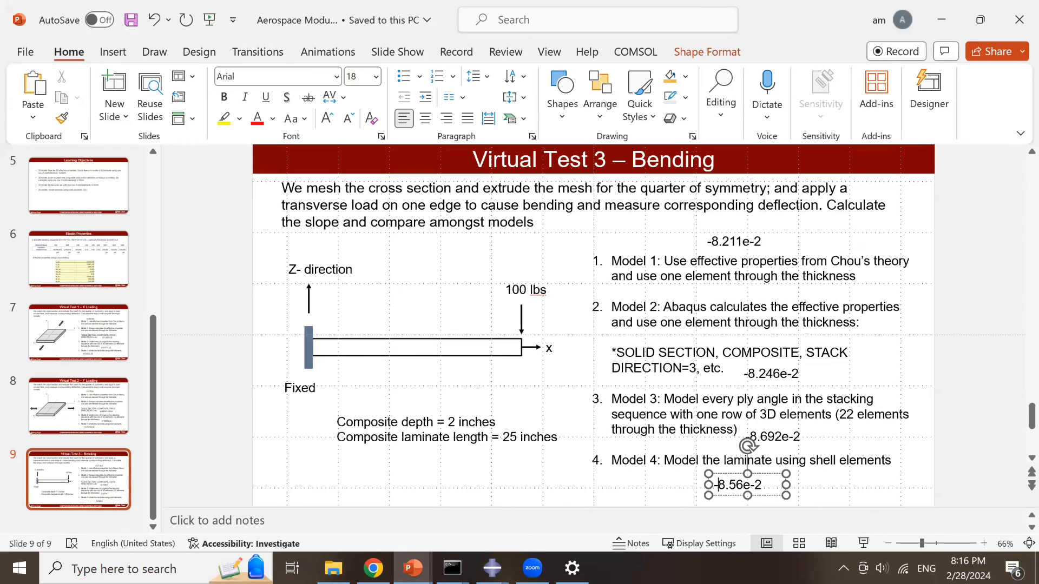
key(Escape)
key(Escape)
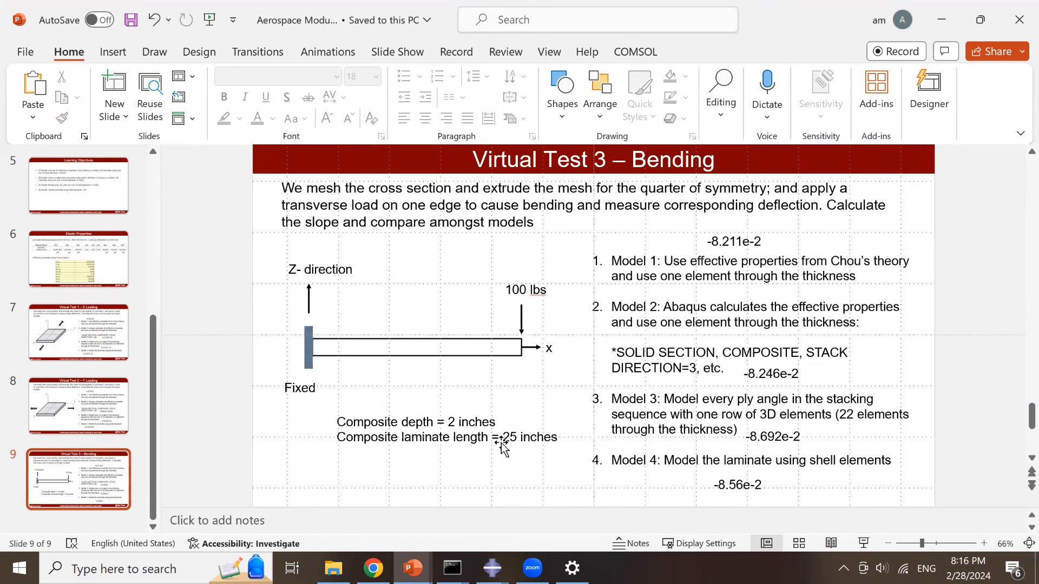
- Switch back to Abaqus/CAE
click(492, 568)
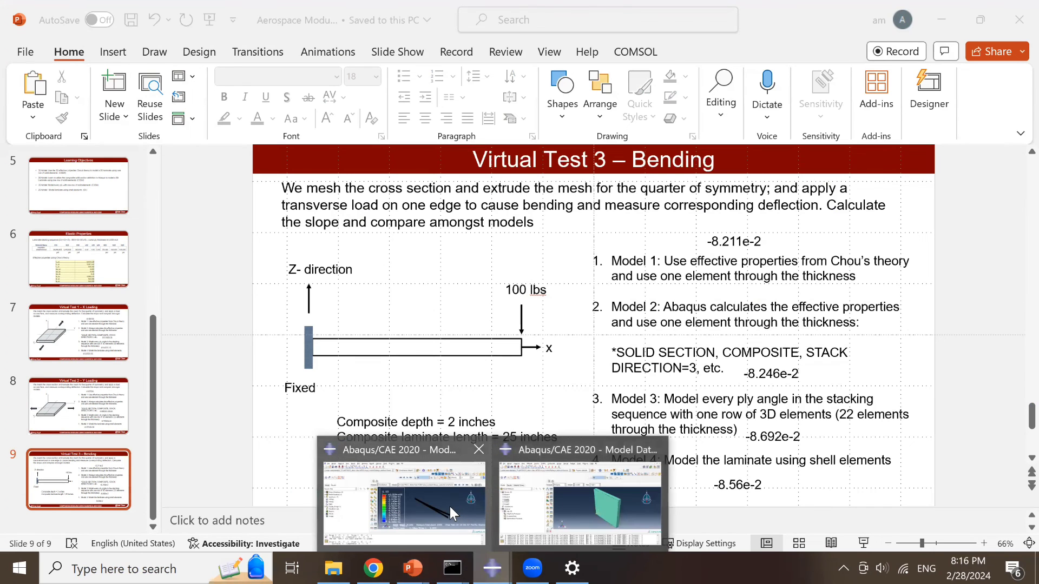